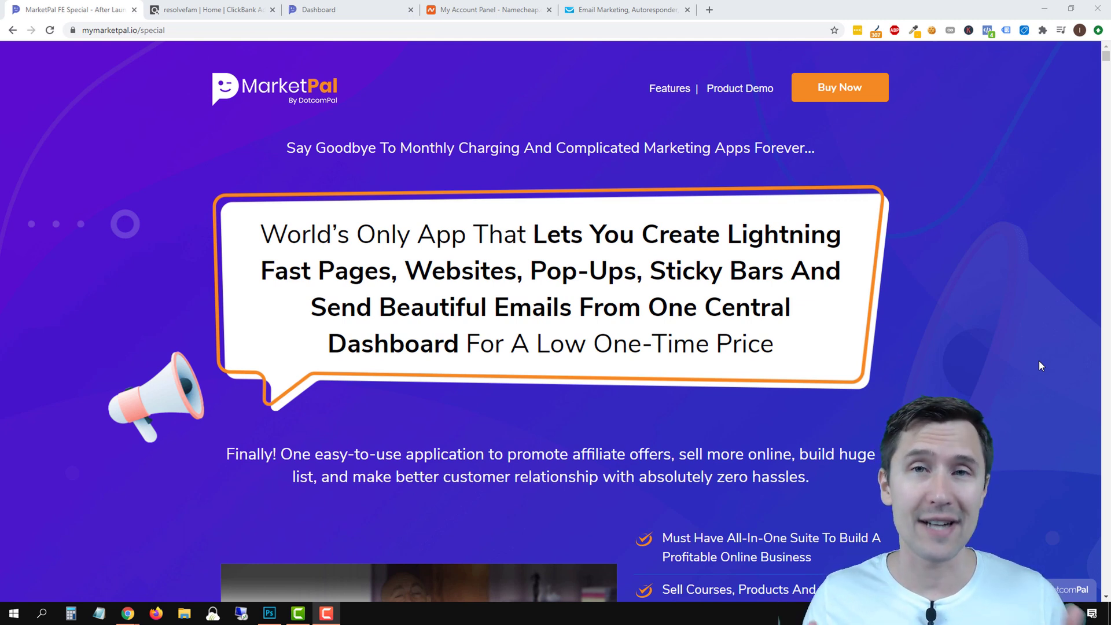
# In ClickBank's Marketplace, list all products by searching with an empty keyword.
pyautogui.click(212, 9)
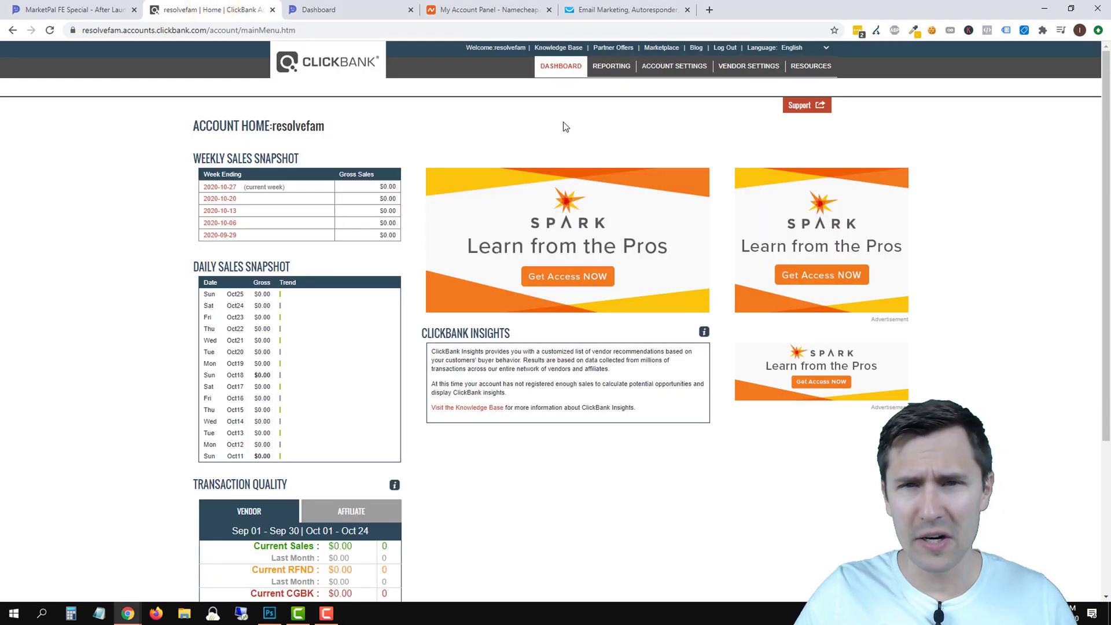
pyautogui.click(661, 48)
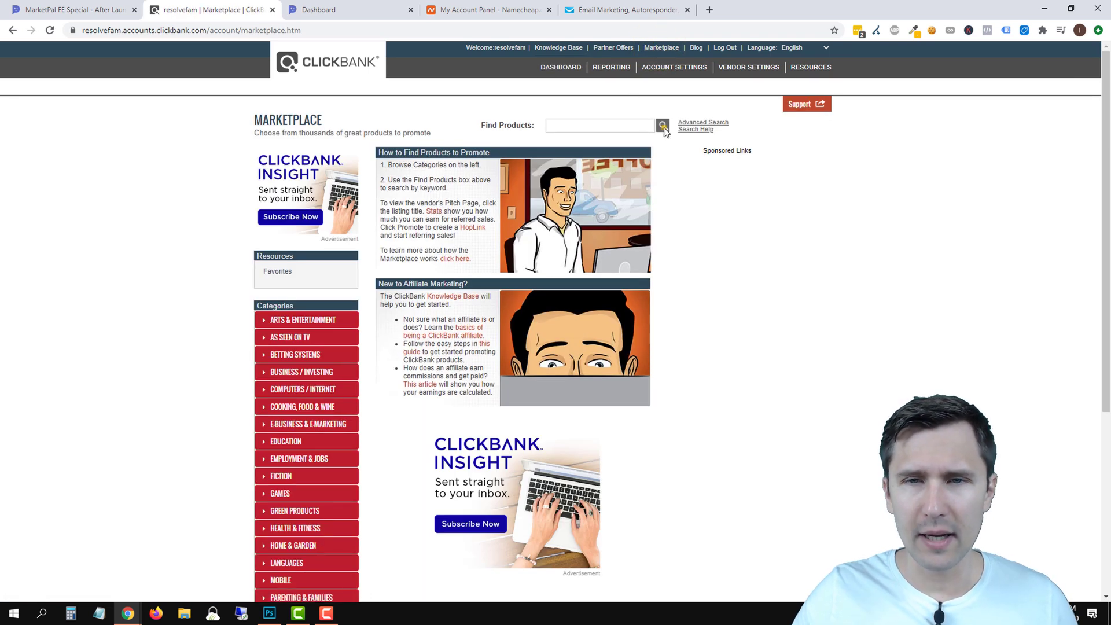
pyautogui.click(662, 125)
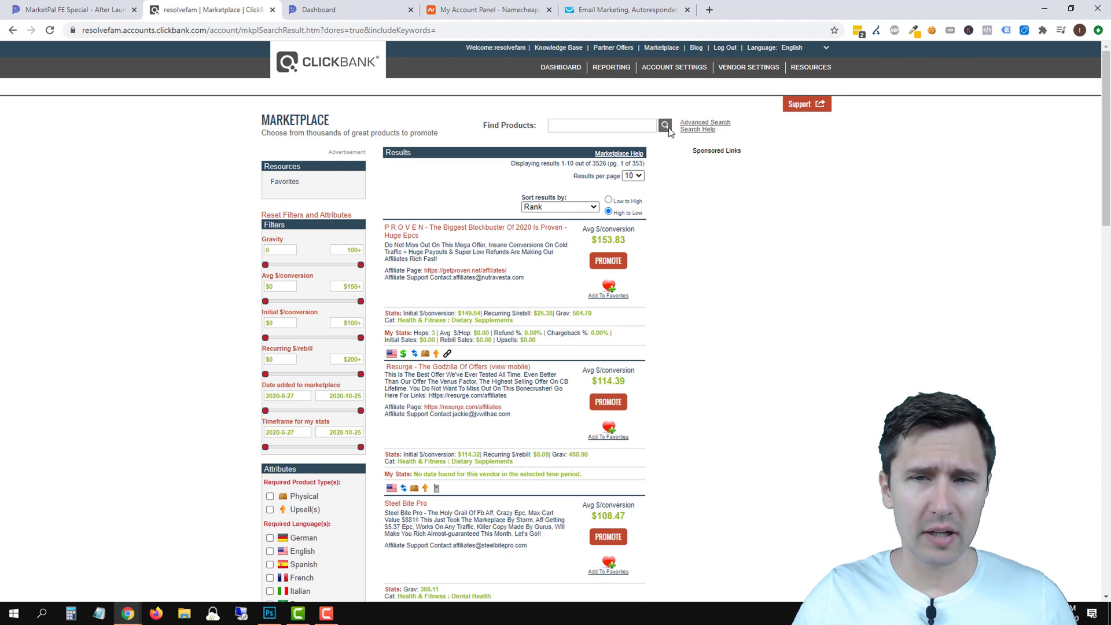
# Scroll the results down to Biotox Gold, highlighting the $17.75 average per conversion figure.
pyautogui.scroll(-2, 487, 280)
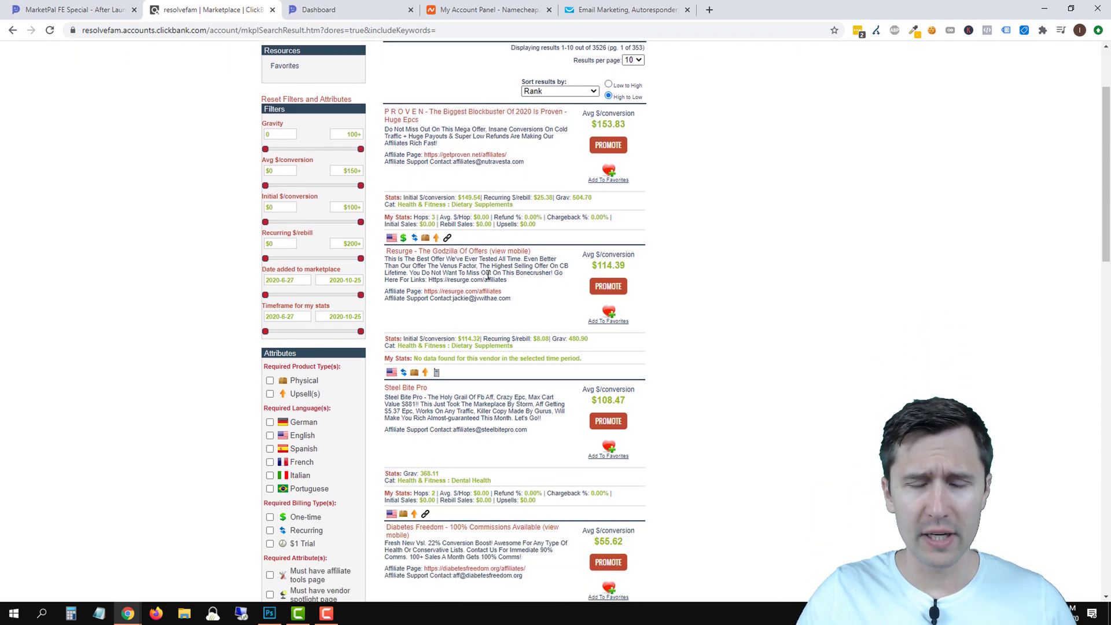
pyautogui.scroll(-2, 452, 295)
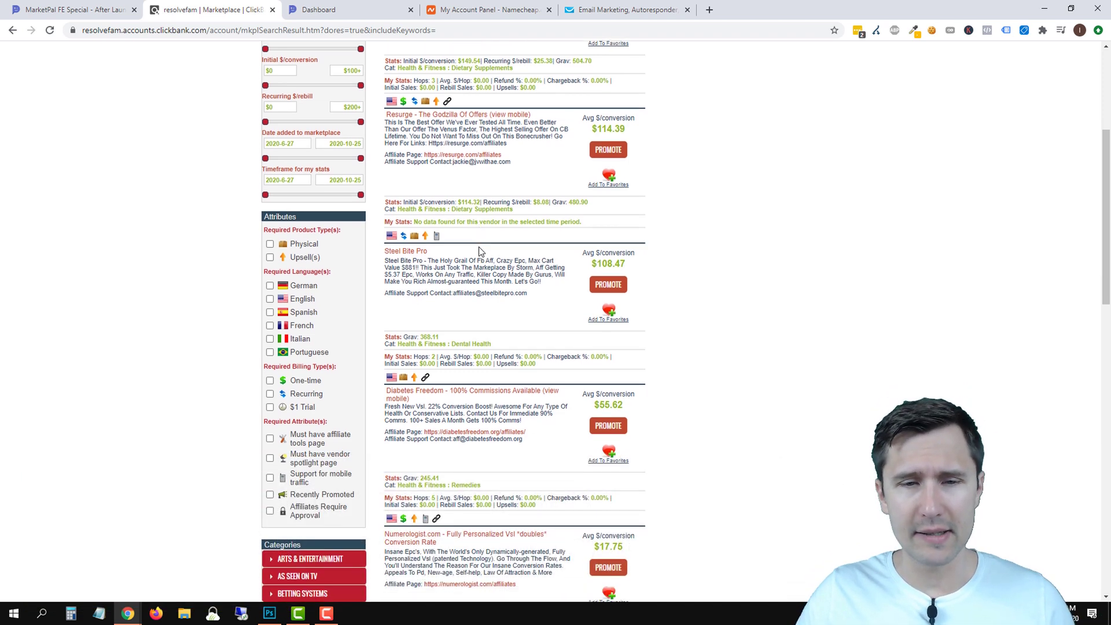
pyautogui.scroll(-2, 428, 315)
pyautogui.scroll(-2, 457, 318)
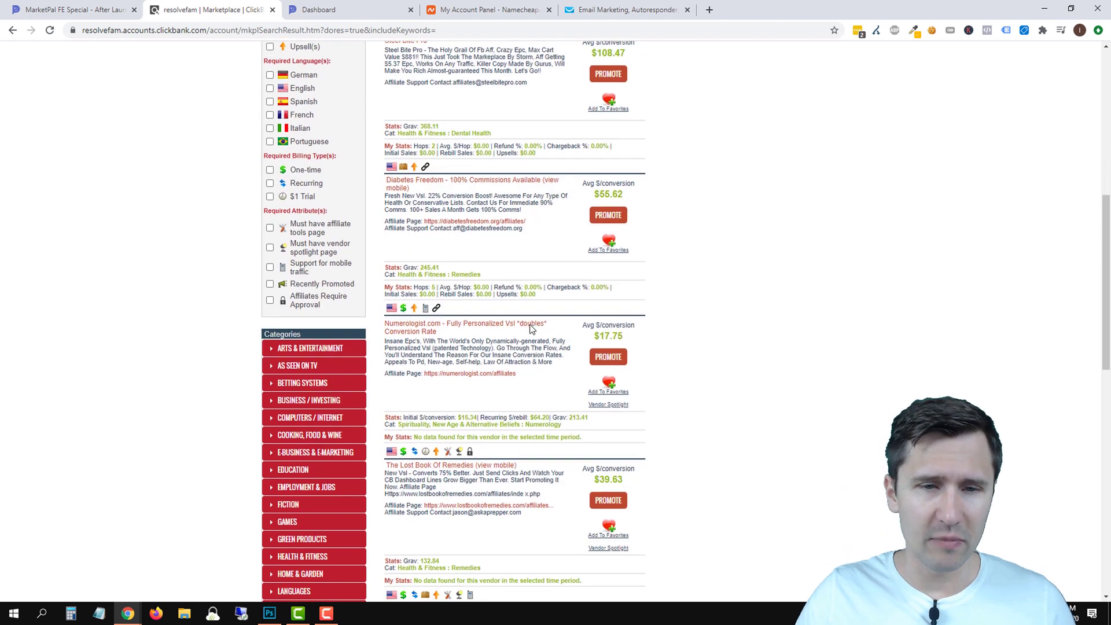
pyautogui.scroll(-1, 496, 324)
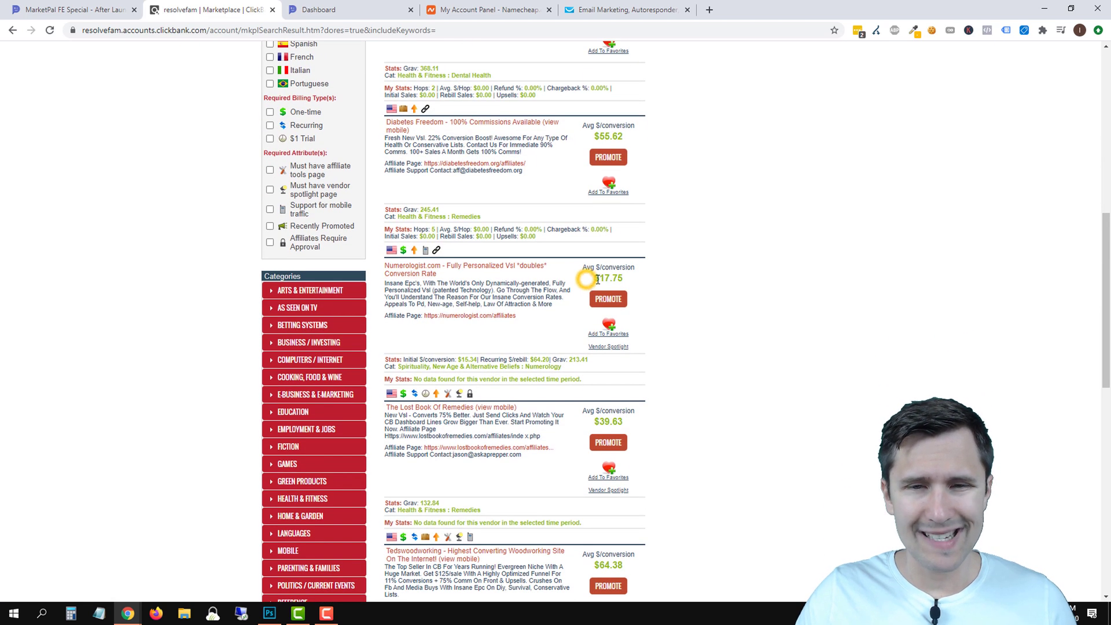
pyautogui.moveTo(589, 279); pyautogui.dragTo(624, 278)
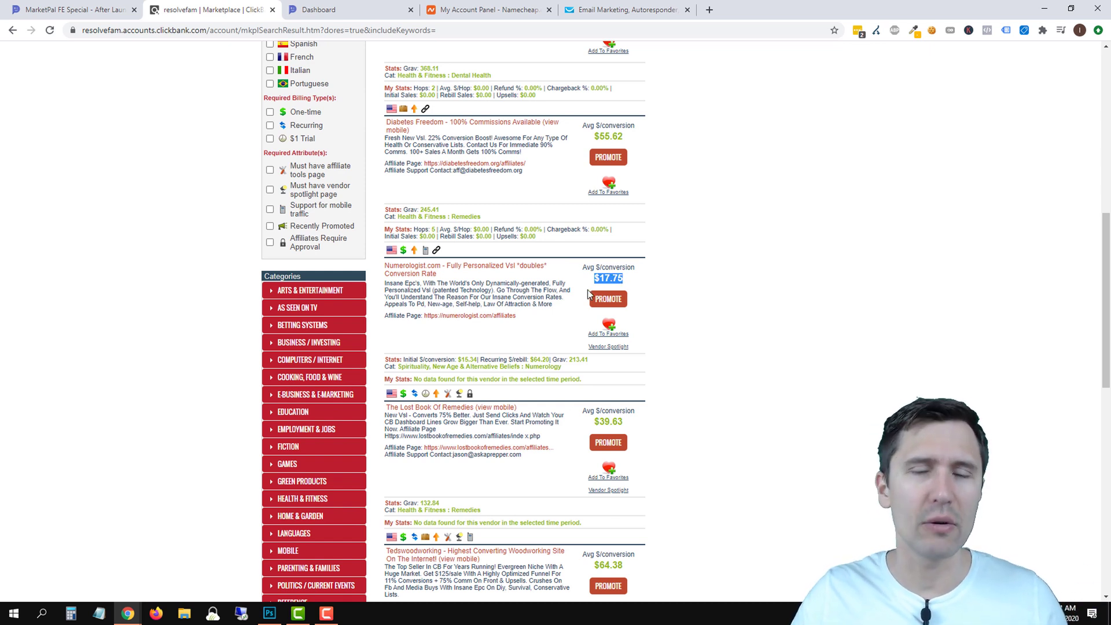
pyautogui.scroll(-2, 600, 277)
pyautogui.scroll(-3, 600, 277)
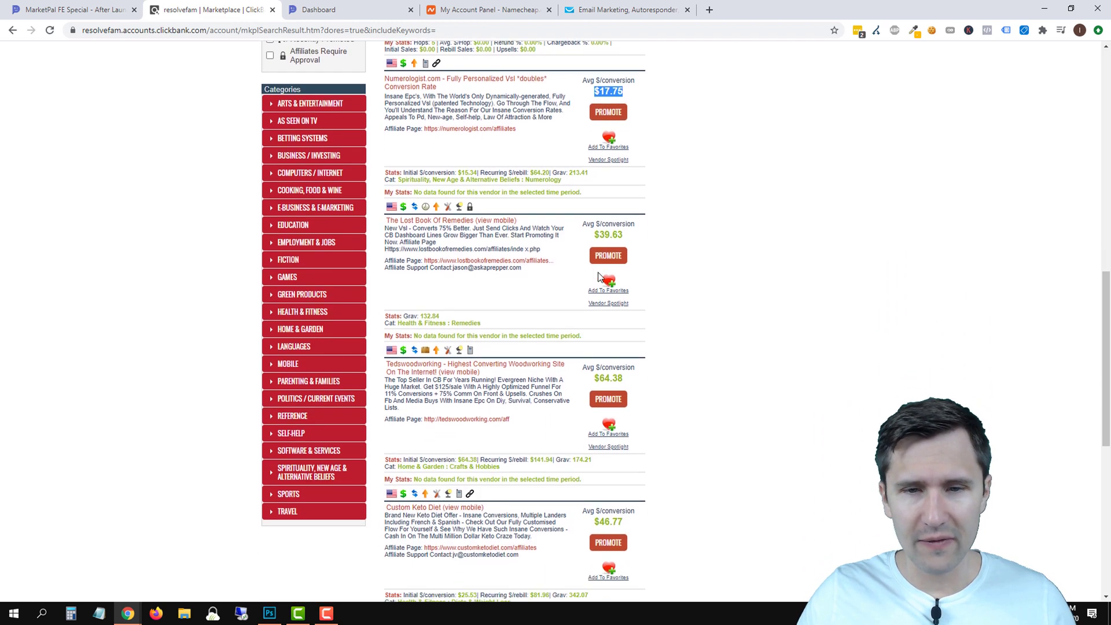
pyautogui.scroll(-4, 598, 272)
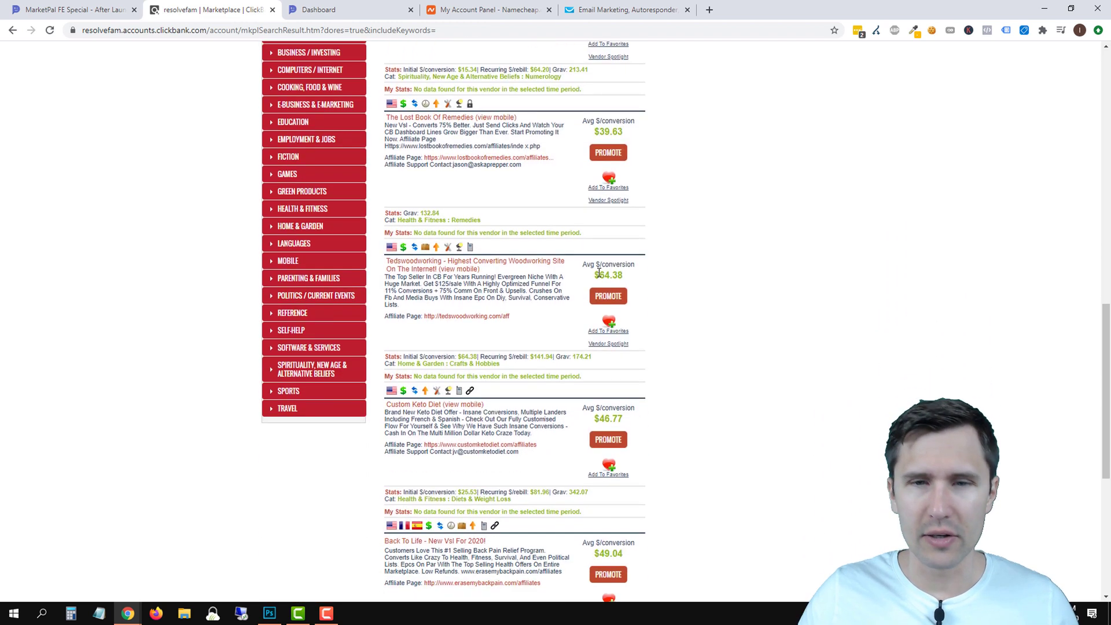
pyautogui.scroll(-1, 598, 277)
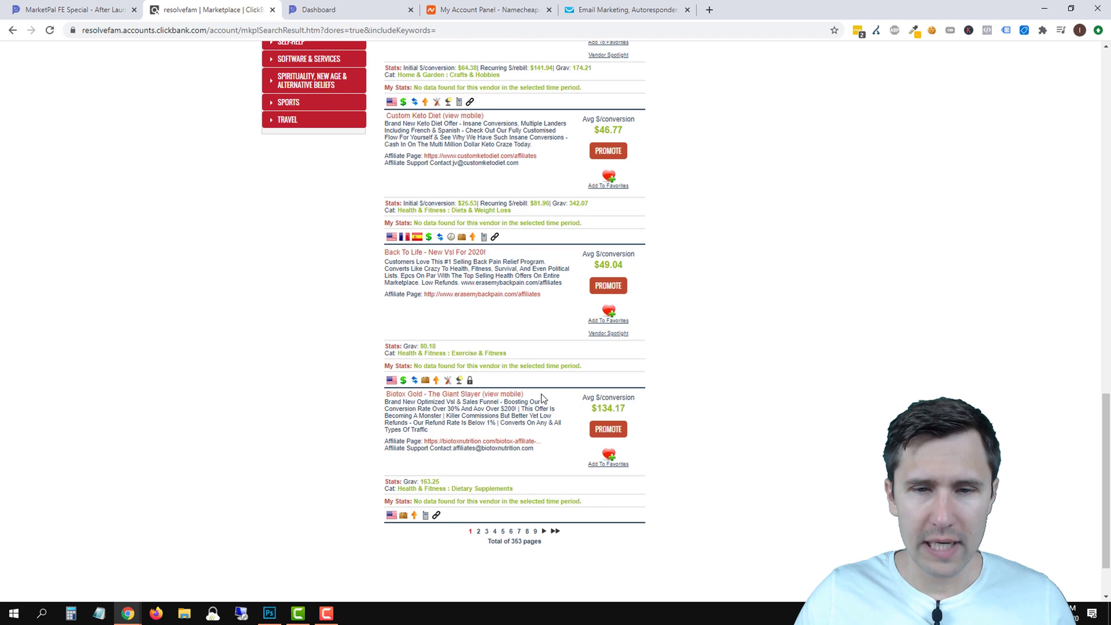
# Open the Biotox Gold sales page from its listing title and skim it.
pyautogui.click(404, 396)
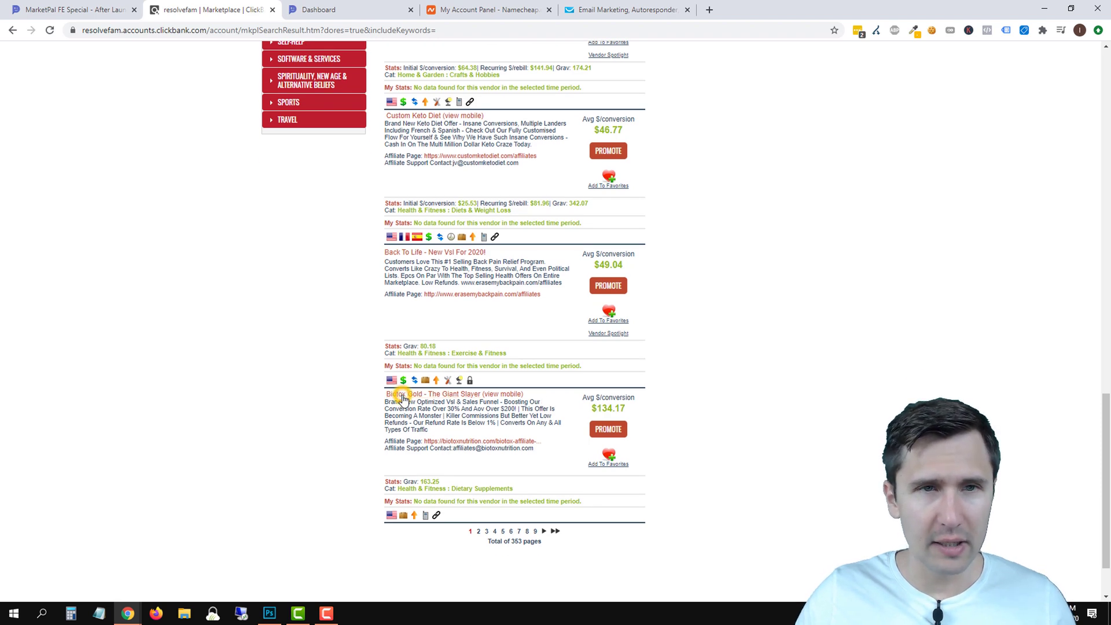
pyautogui.scroll(-4, 215, 248)
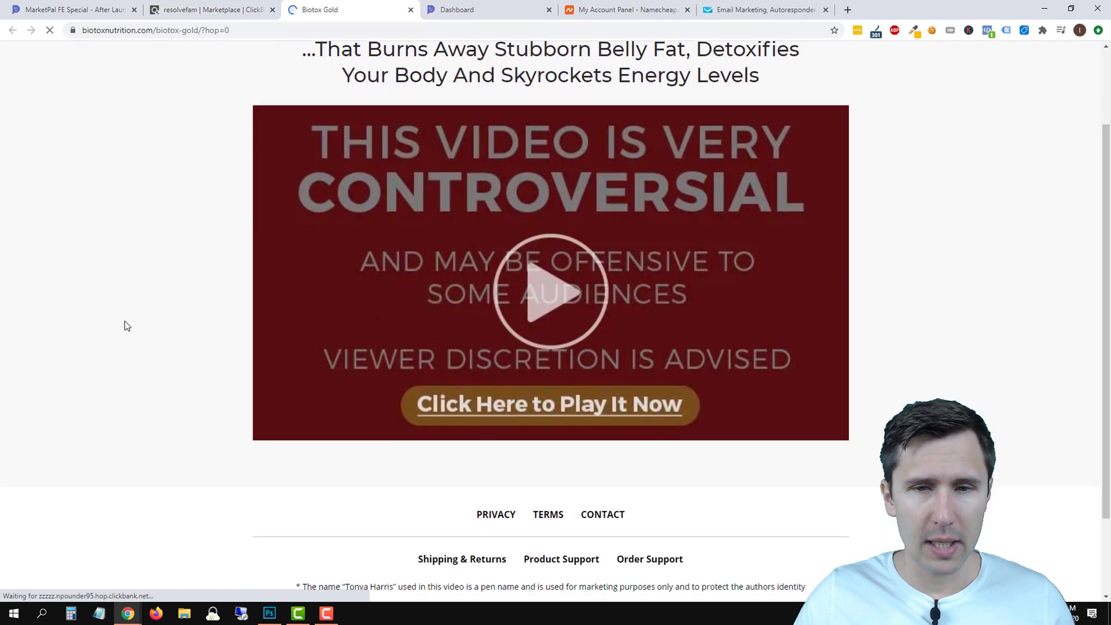
pyautogui.scroll(4, 210, 441)
pyautogui.scroll(-8, 209, 437)
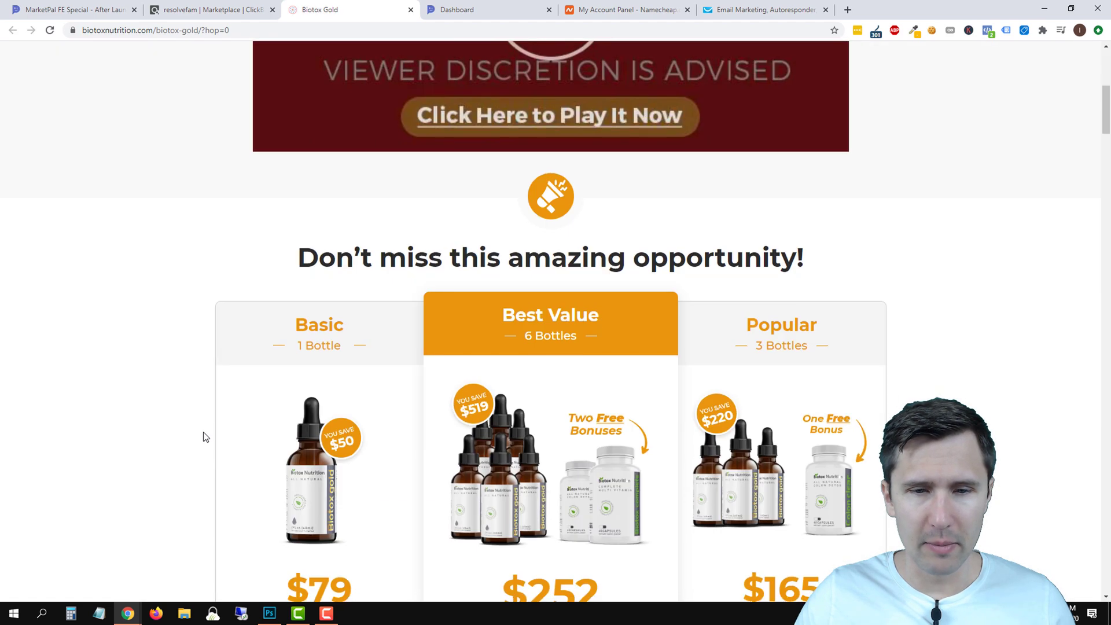
pyautogui.scroll(8, 203, 428)
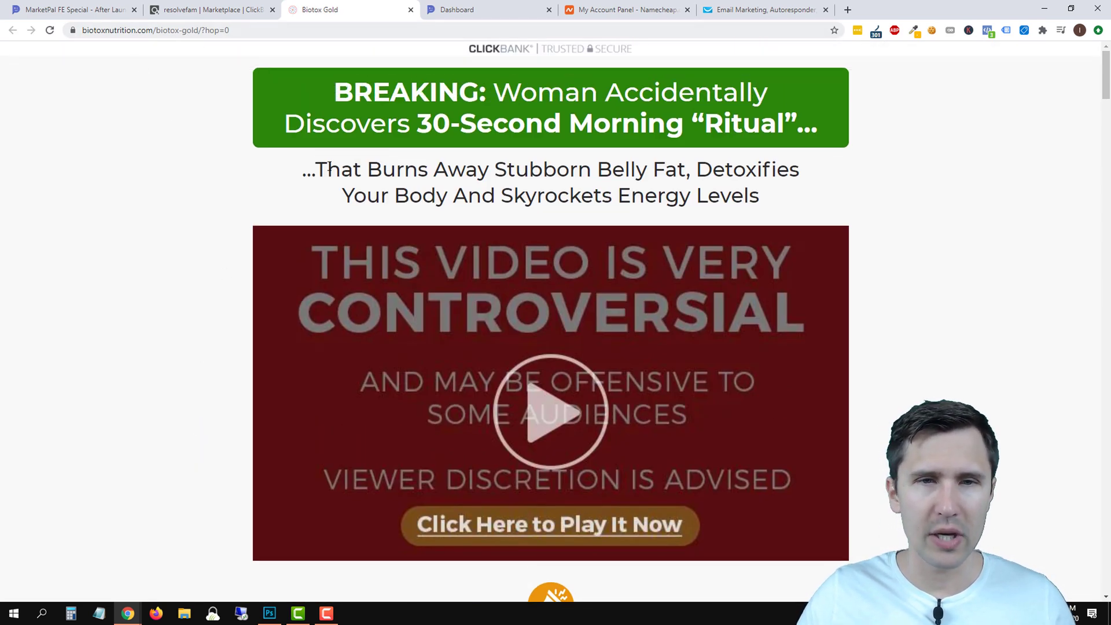
# Open the Biotox Gold Affiliate Page in a new tab placed before the sales page, and review it.
pyautogui.click(206, 7)
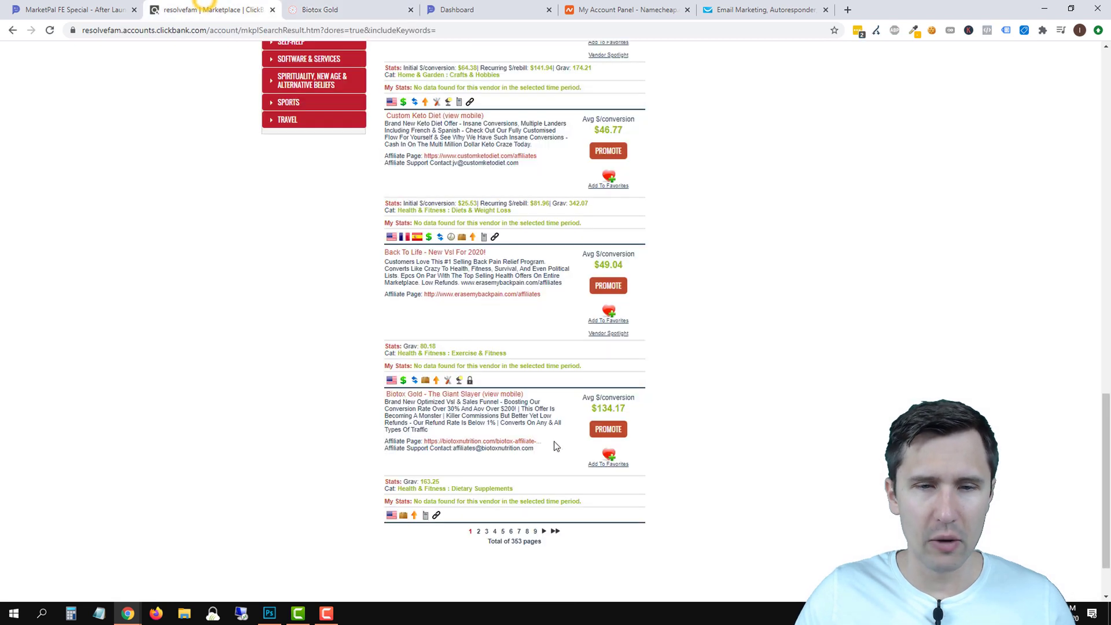
pyautogui.rightClick(483, 443)
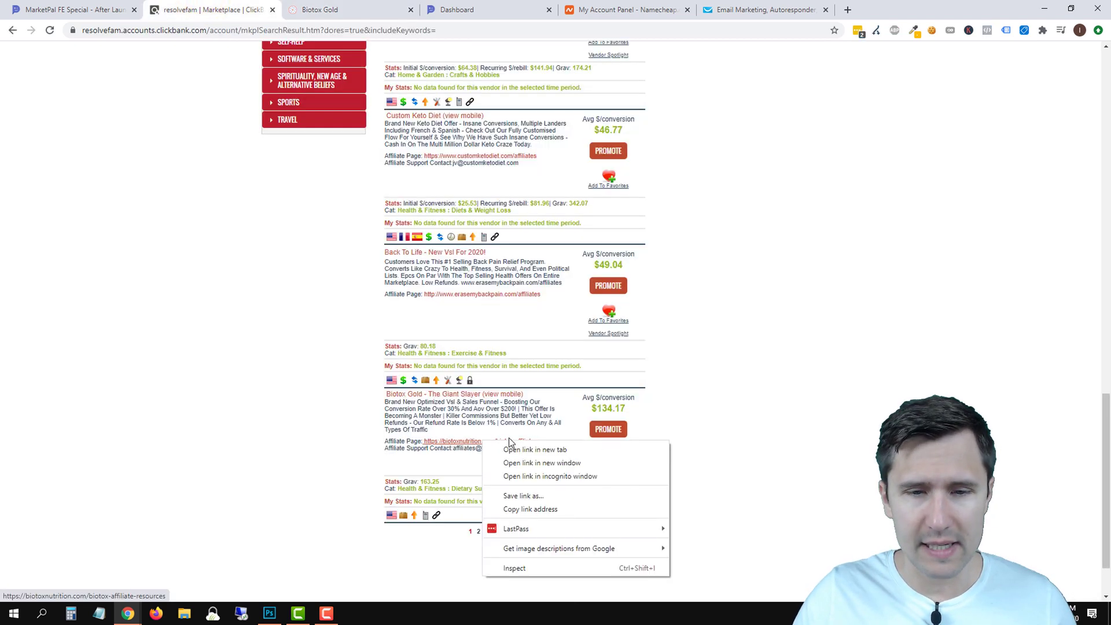
pyautogui.click(518, 452)
pyautogui.click(429, 5)
pyautogui.moveTo(429, 5); pyautogui.dragTo(292, 5)
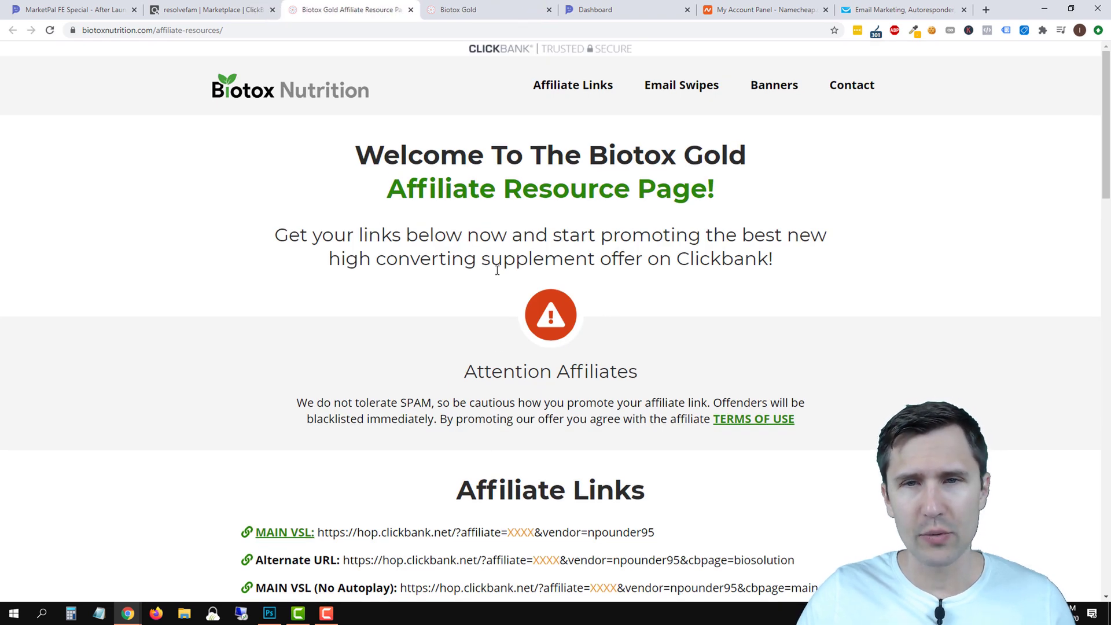
pyautogui.scroll(-14, 554, 296)
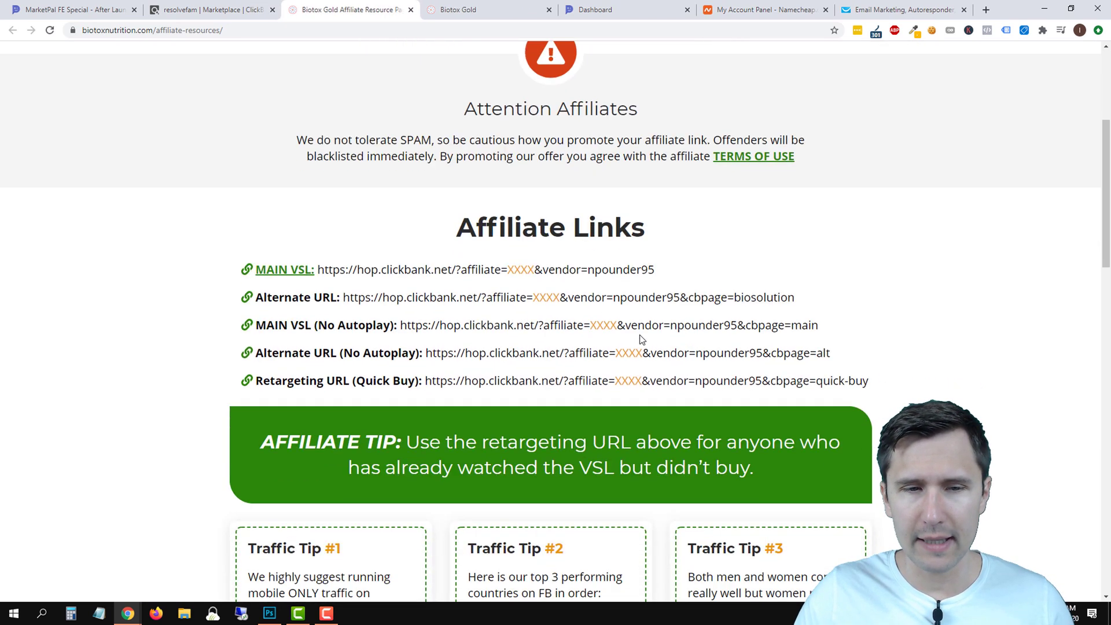
pyautogui.scroll(-12, 487, 366)
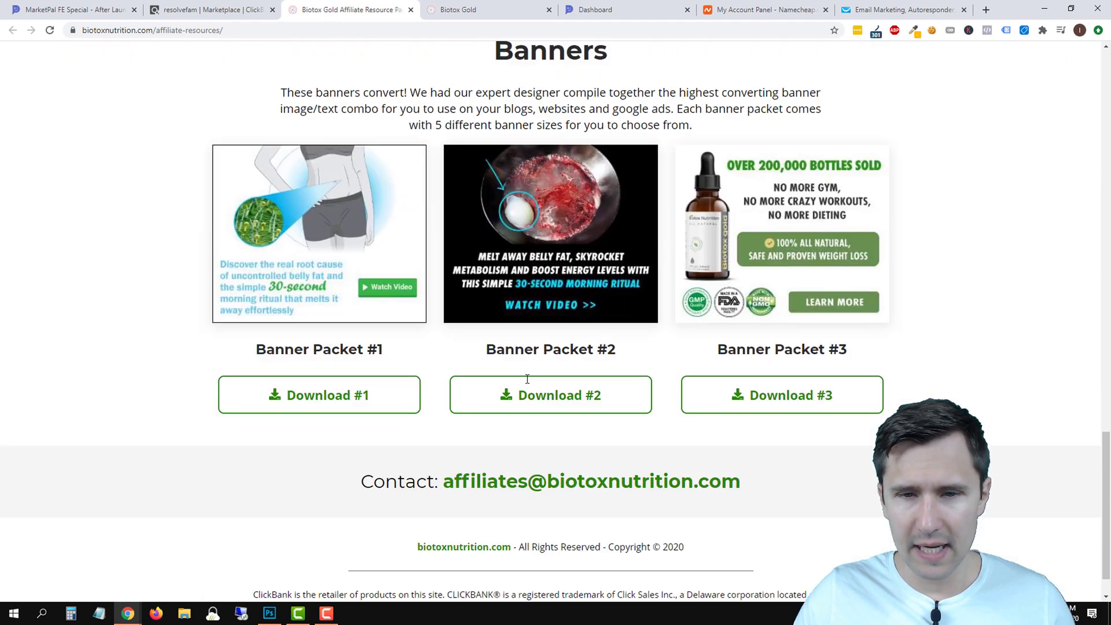
pyautogui.scroll(15, 526, 486)
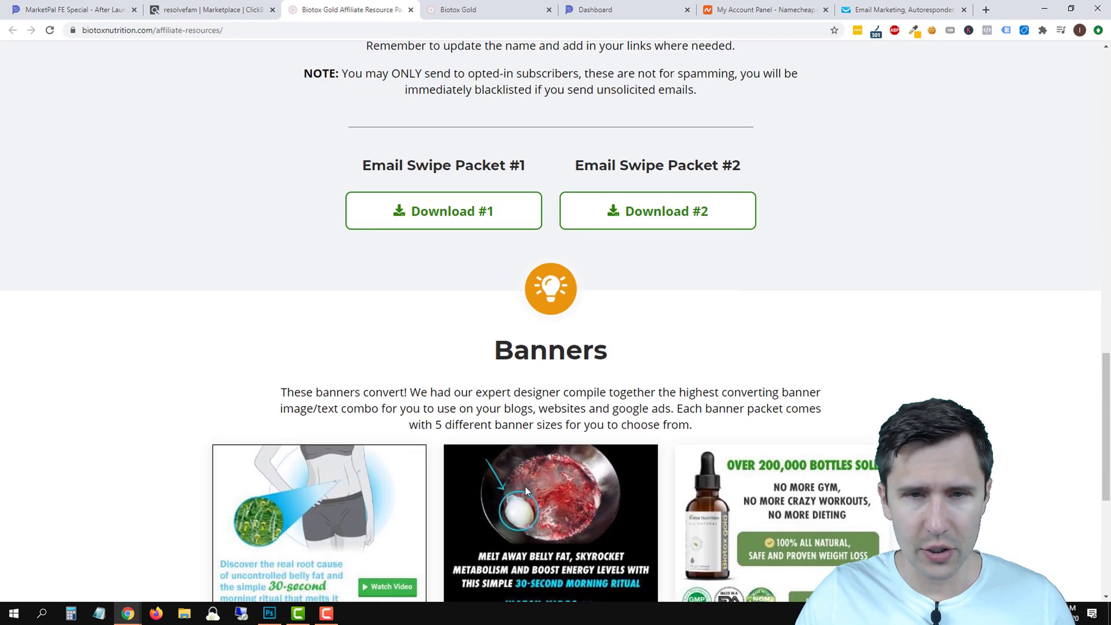
pyautogui.scroll(3, 509, 444)
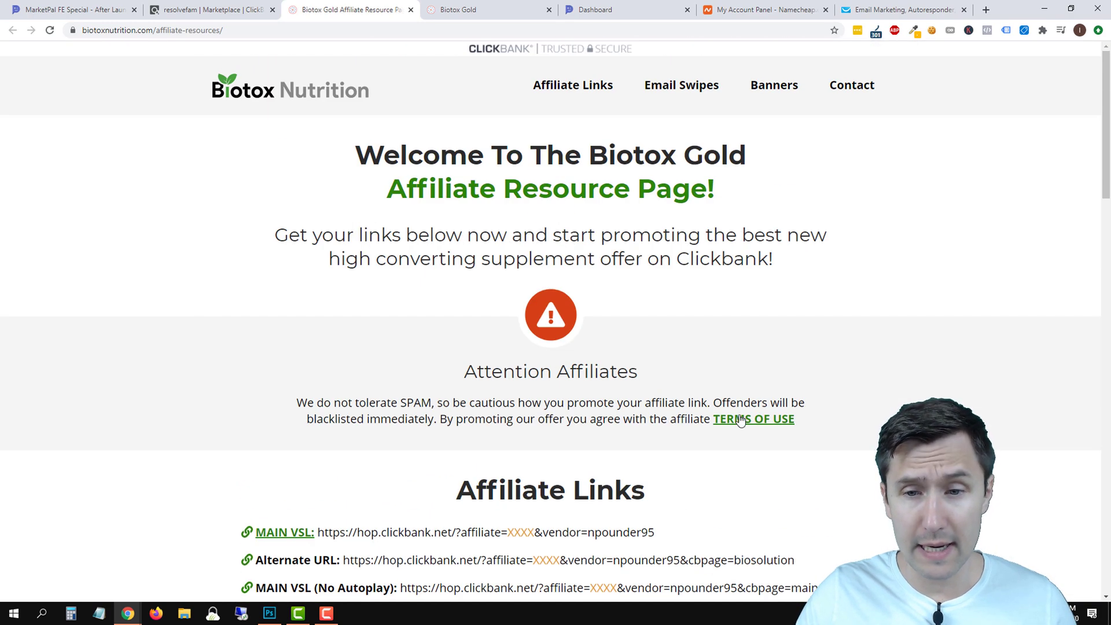
# Open the affiliate terms of use and read down the page.
pyautogui.click(741, 415)
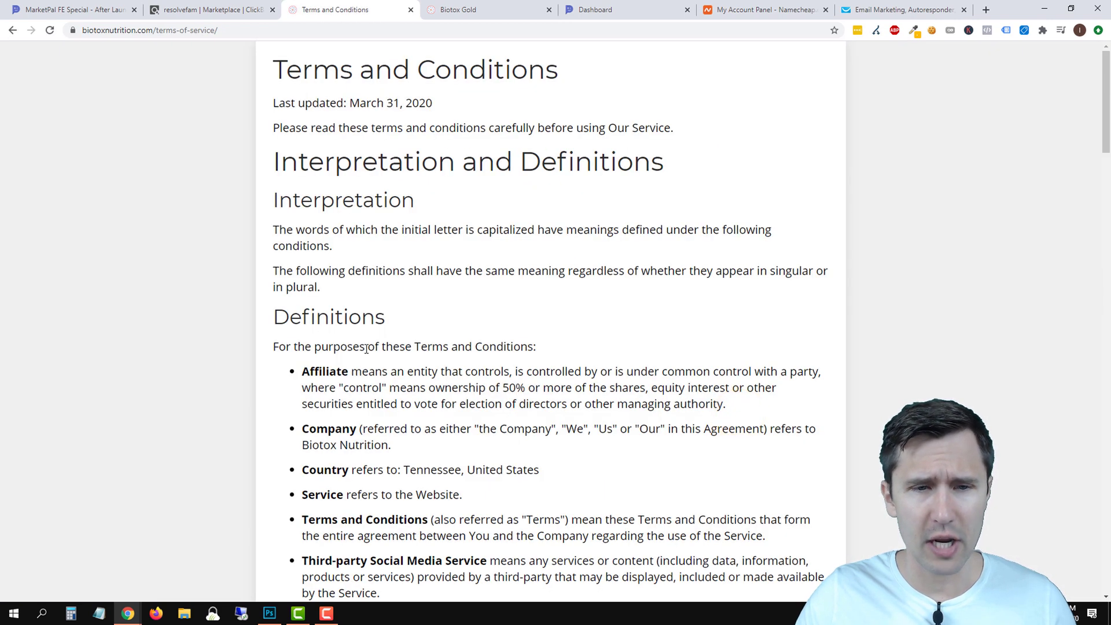
pyautogui.scroll(-5, 357, 346)
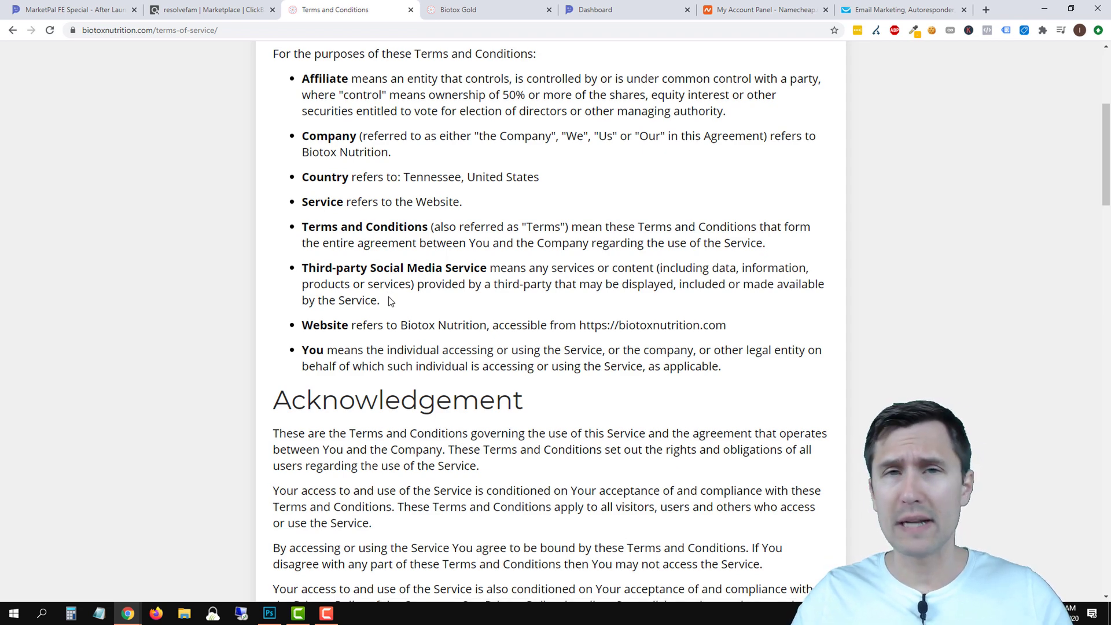
pyautogui.scroll(-3, 389, 301)
pyautogui.scroll(-3, 390, 297)
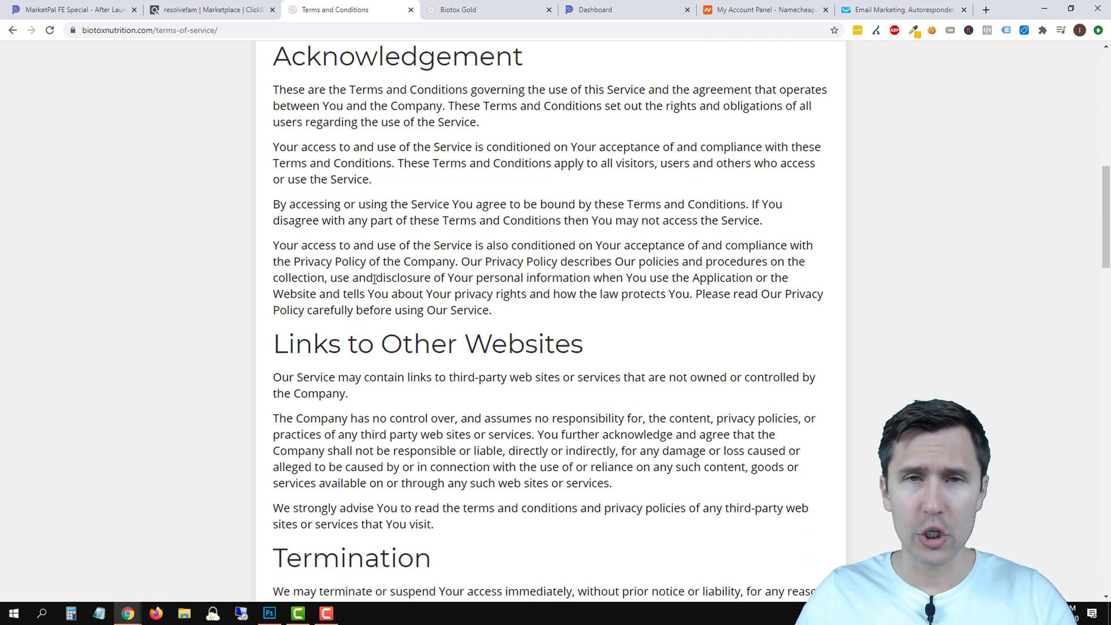
# Search the terms page for 'goog' and 'ppc', finding no matches.
pyautogui.hotkey('ctrl', 'f')
pyautogui.write('goog')
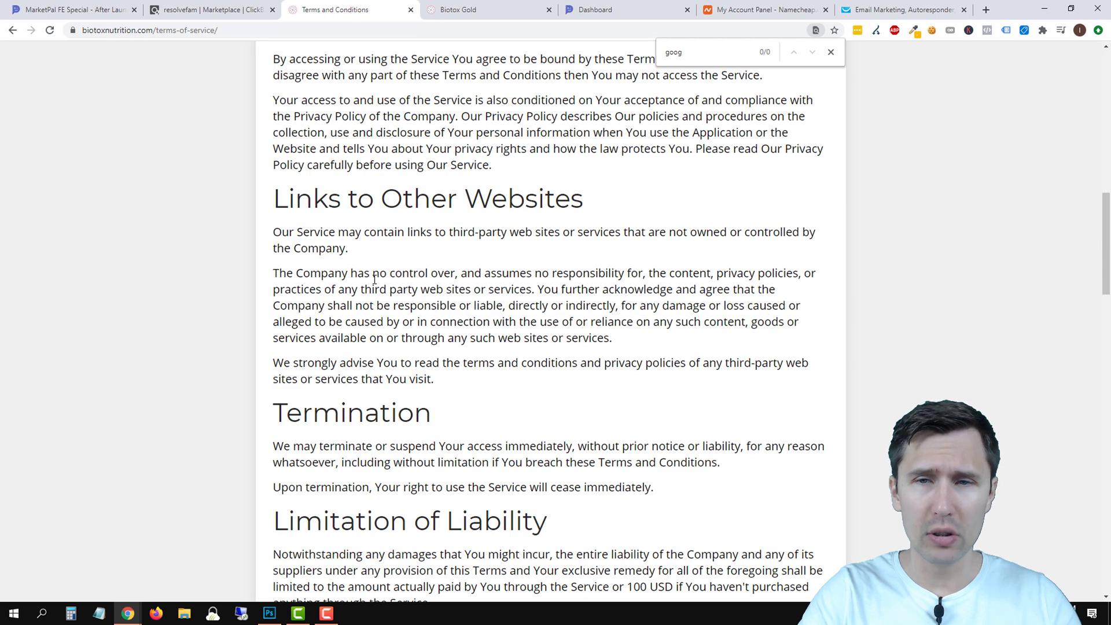
pyautogui.press('BackSpace')
pyautogui.press('BackSpace')
pyautogui.press('BackSpace')
pyautogui.press('BackSpace')
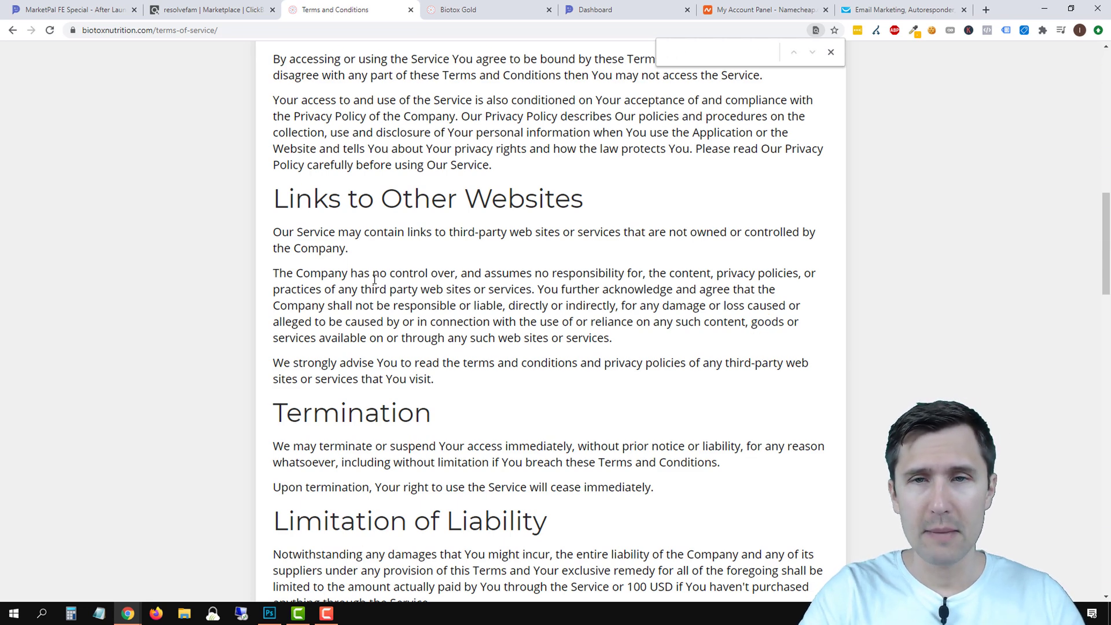
pyautogui.write('ppc')
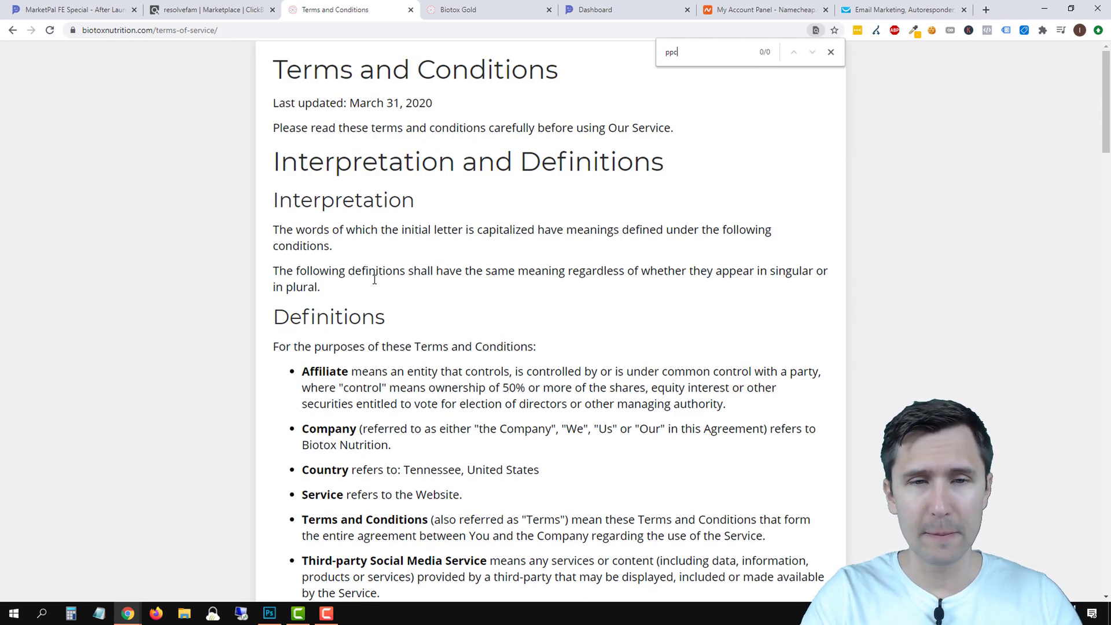
pyautogui.press('BackSpace')
pyautogui.press('BackSpace')
pyautogui.press('BackSpace')
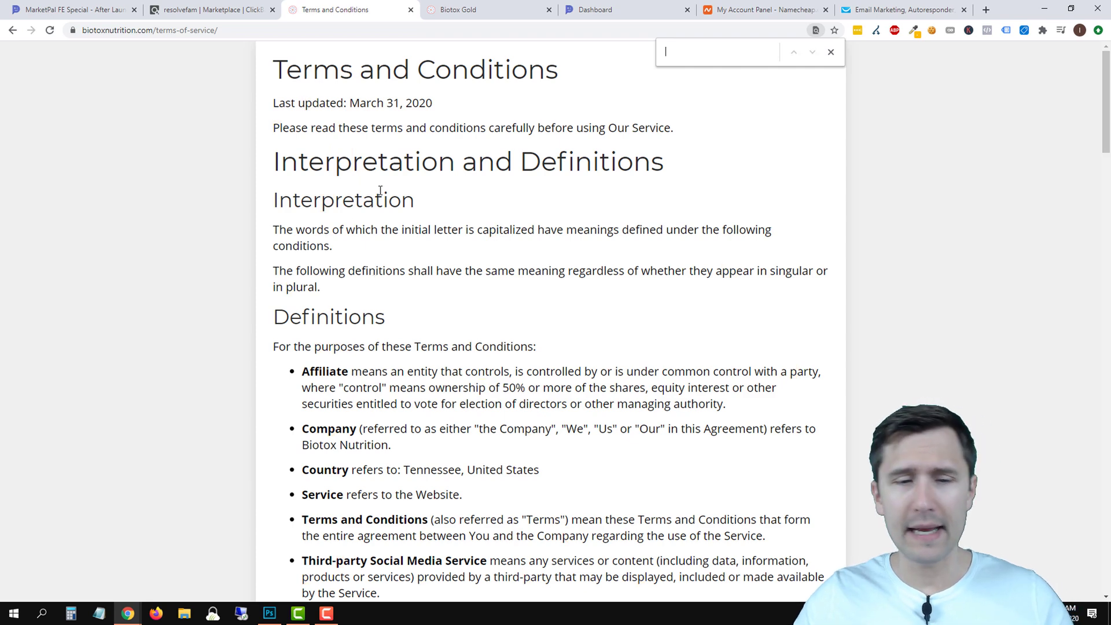
# Read the rest of the terms, then close the terms page.
pyautogui.scroll(-3, 387, 240)
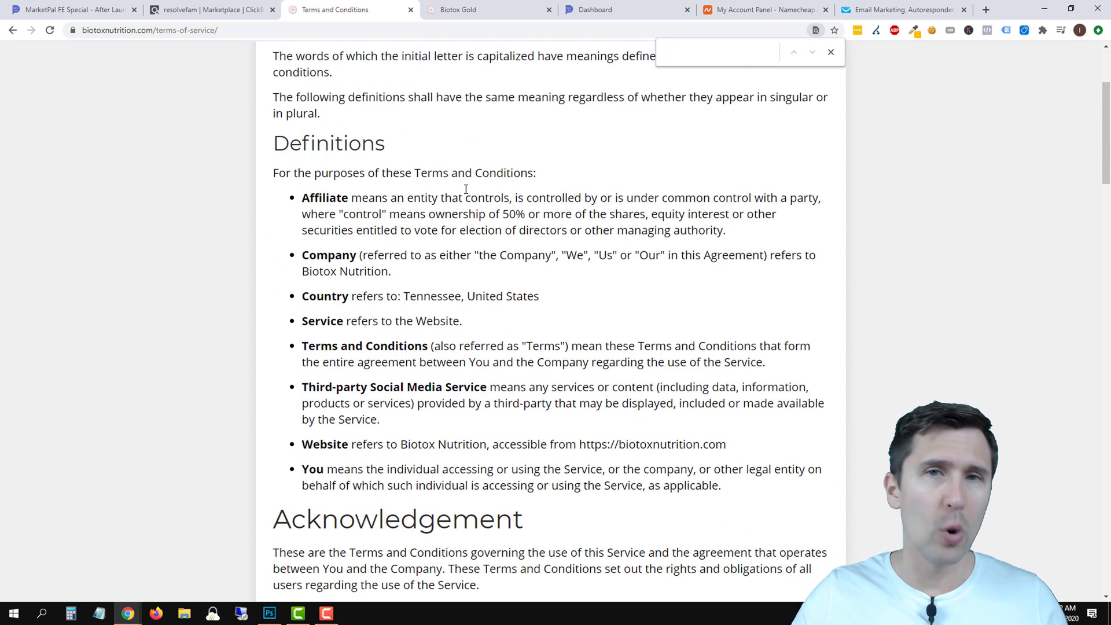
pyautogui.scroll(-5, 460, 194)
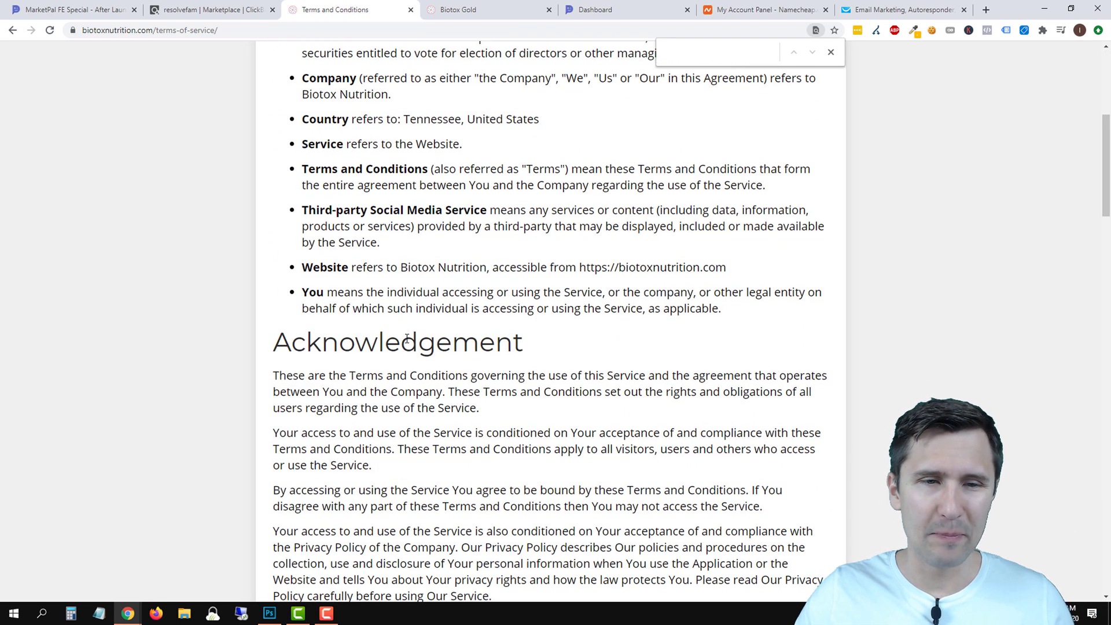
pyautogui.scroll(-2, 406, 339)
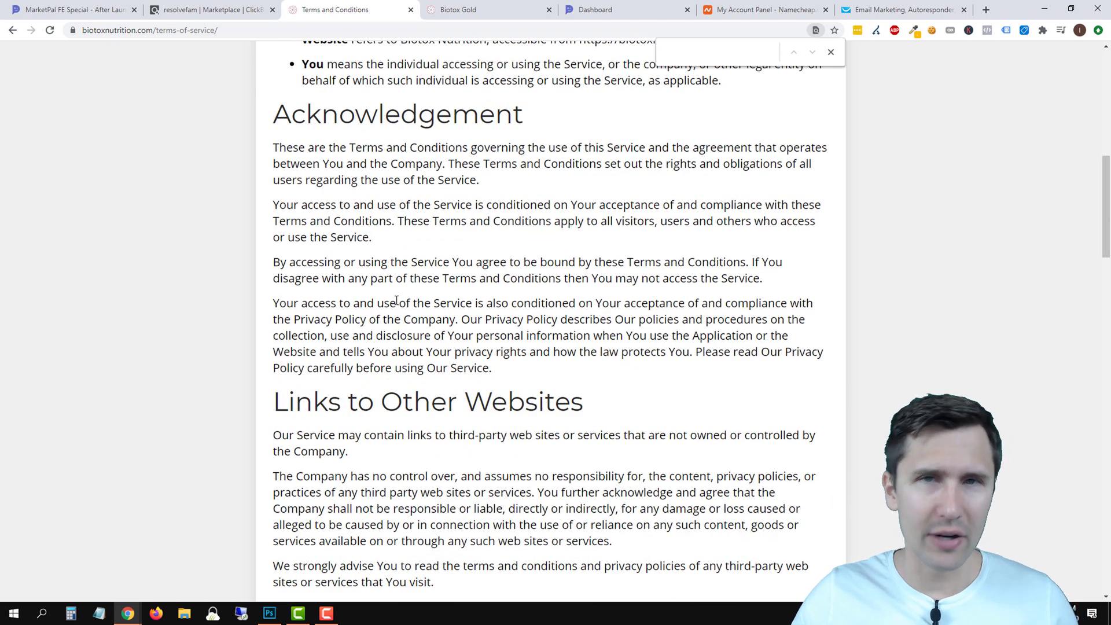
pyautogui.scroll(1, 396, 301)
pyautogui.scroll(-7, 396, 300)
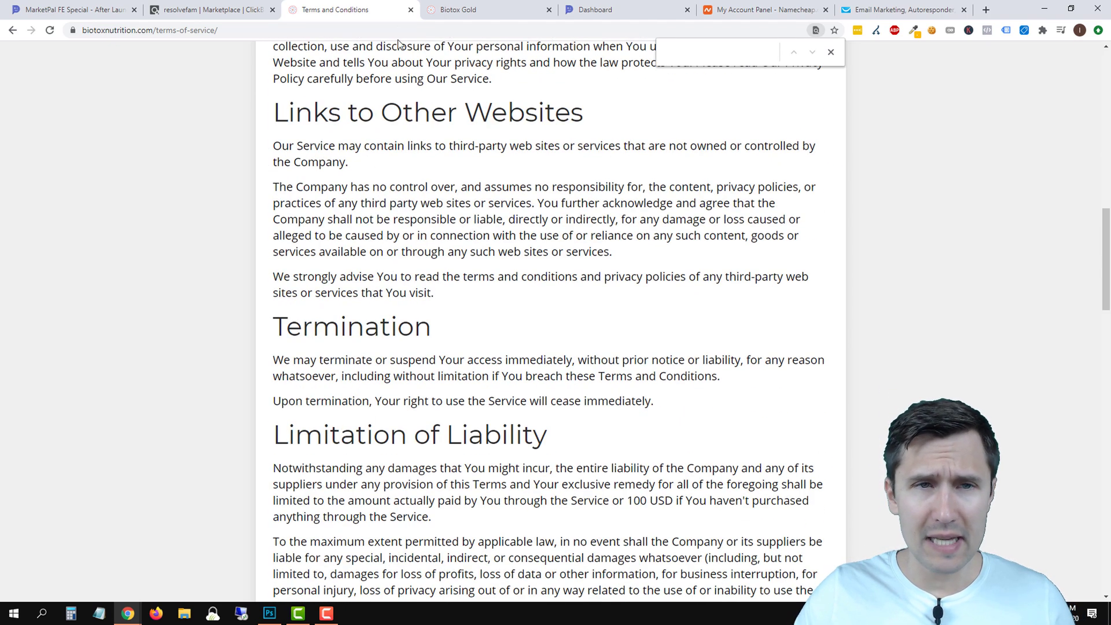
pyautogui.click(411, 10)
# Open the Biotox Gold Affiliate Page from ClickBank in a new tab.
pyautogui.click(195, 10)
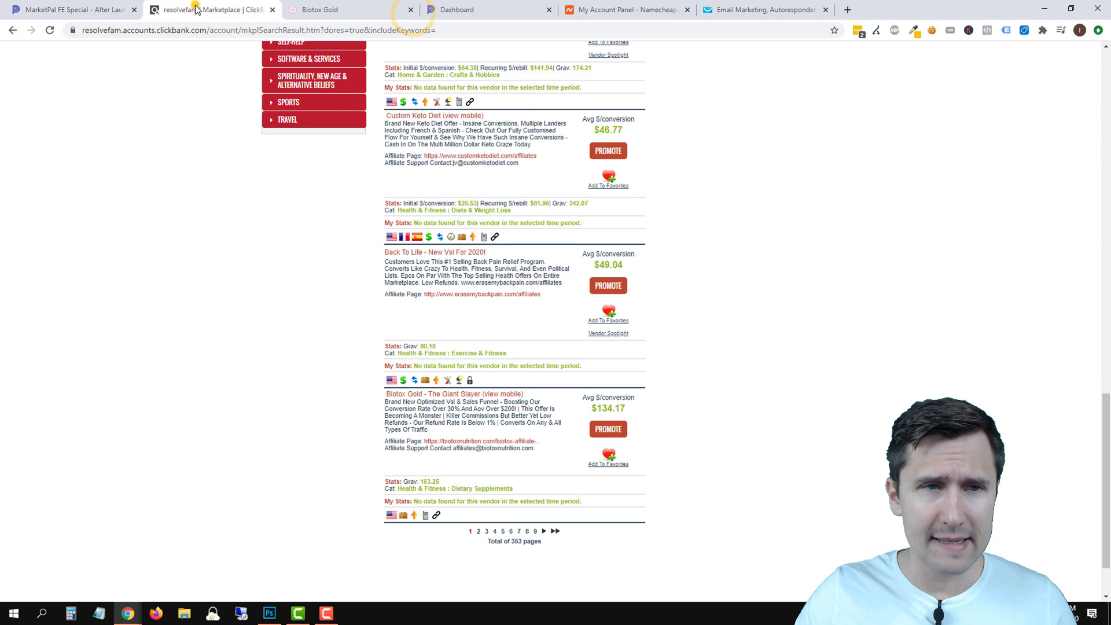
pyautogui.rightClick(457, 442)
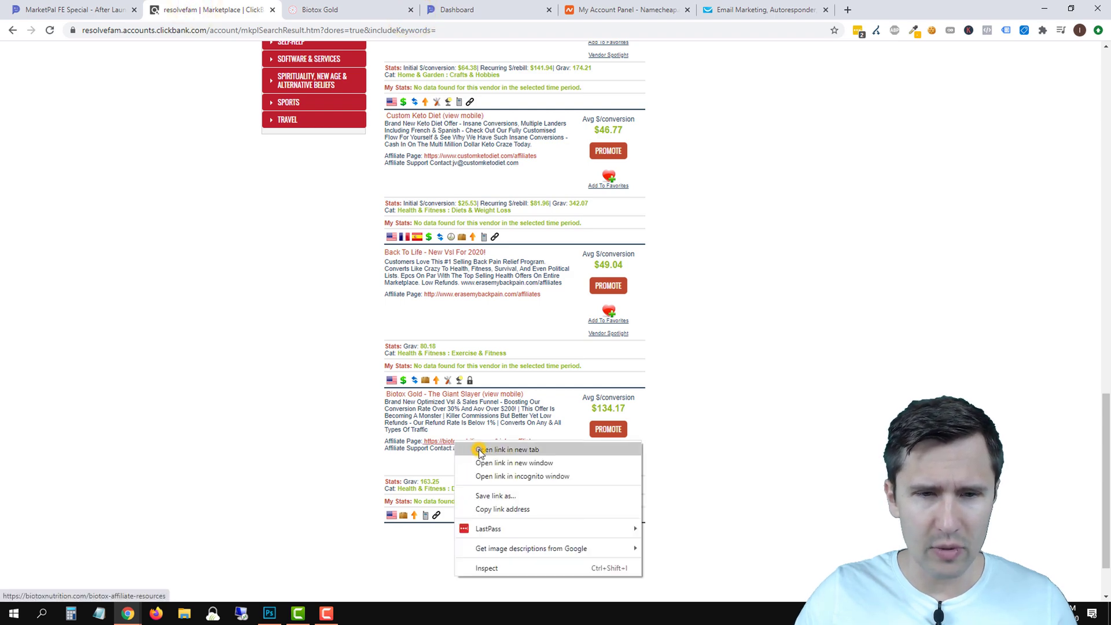
pyautogui.click(479, 451)
pyautogui.hotkey('ctrl', 'Tab')
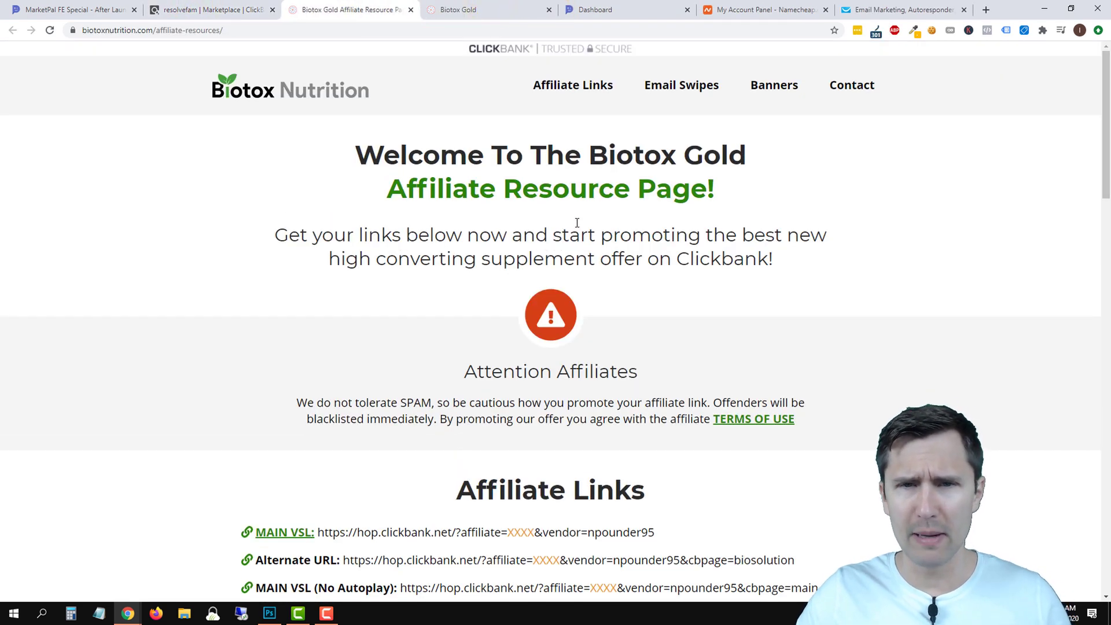
# Copy the MAIN VSL (No Autoplay) hop link and select the sales page's address bar.
pyautogui.scroll(-4, 595, 212)
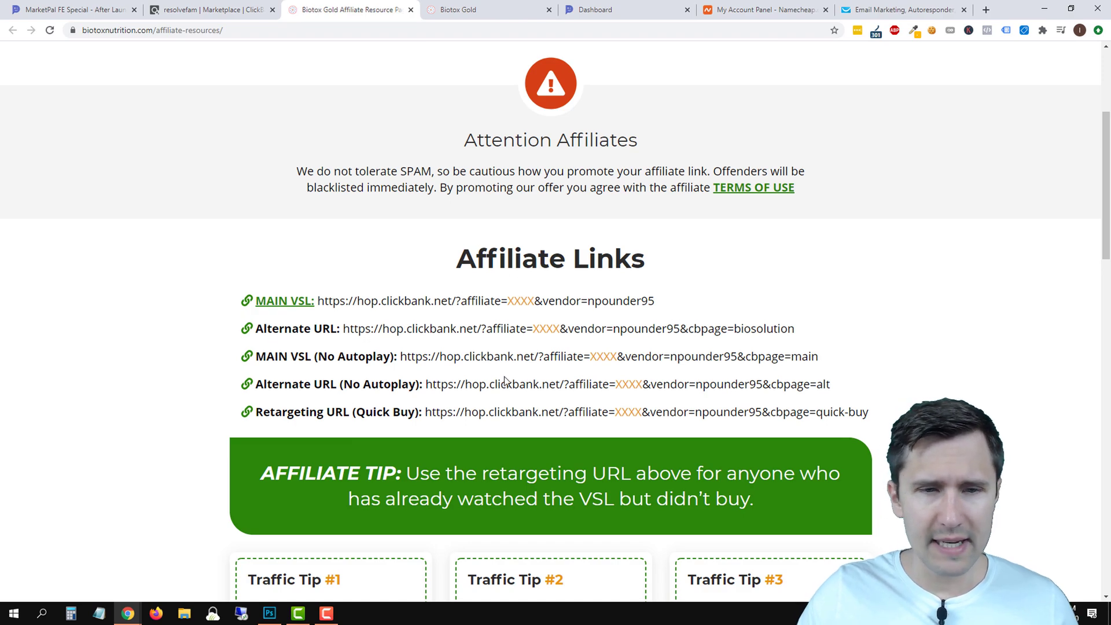
pyautogui.scroll(-2, 504, 380)
pyautogui.scroll(-6, 491, 283)
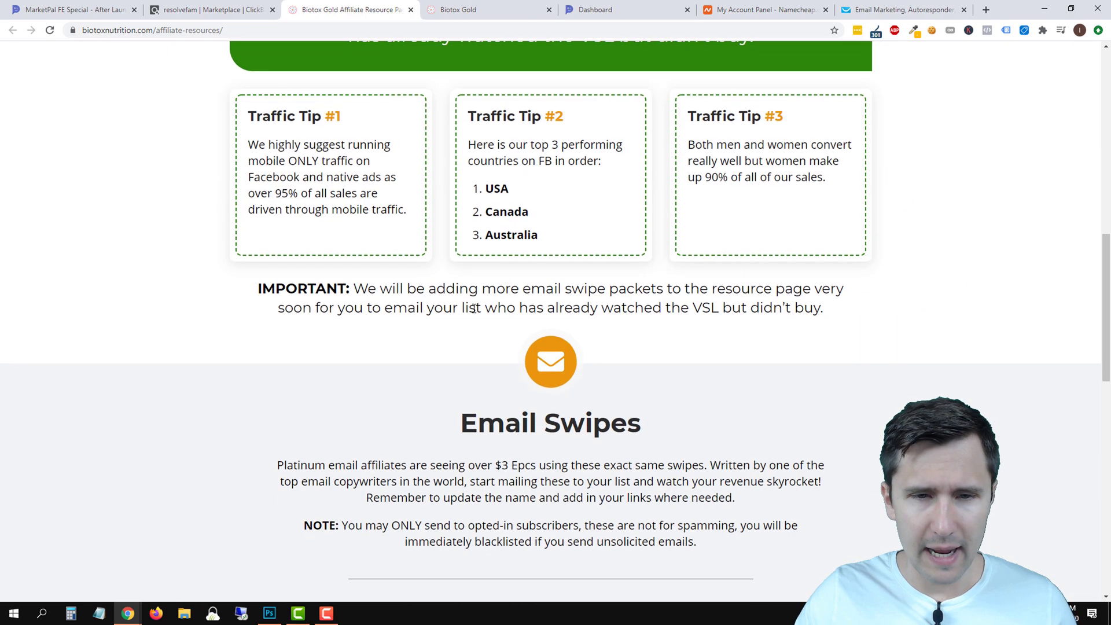
pyautogui.scroll(-3, 469, 316)
pyautogui.scroll(9, 461, 327)
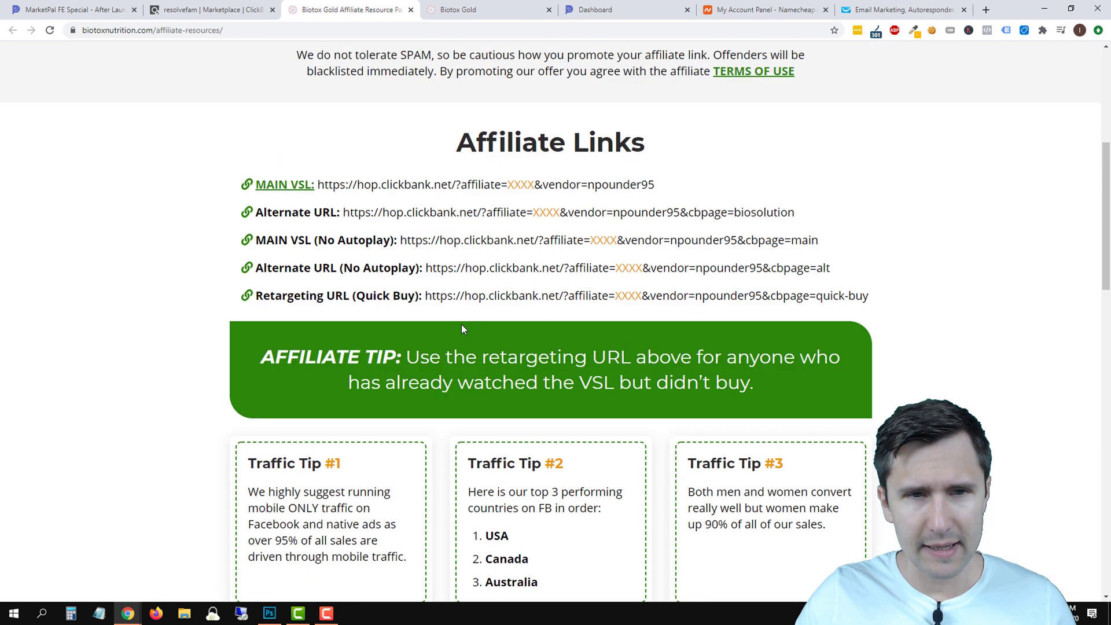
pyautogui.scroll(2, 462, 329)
pyautogui.scroll(-12, 480, 325)
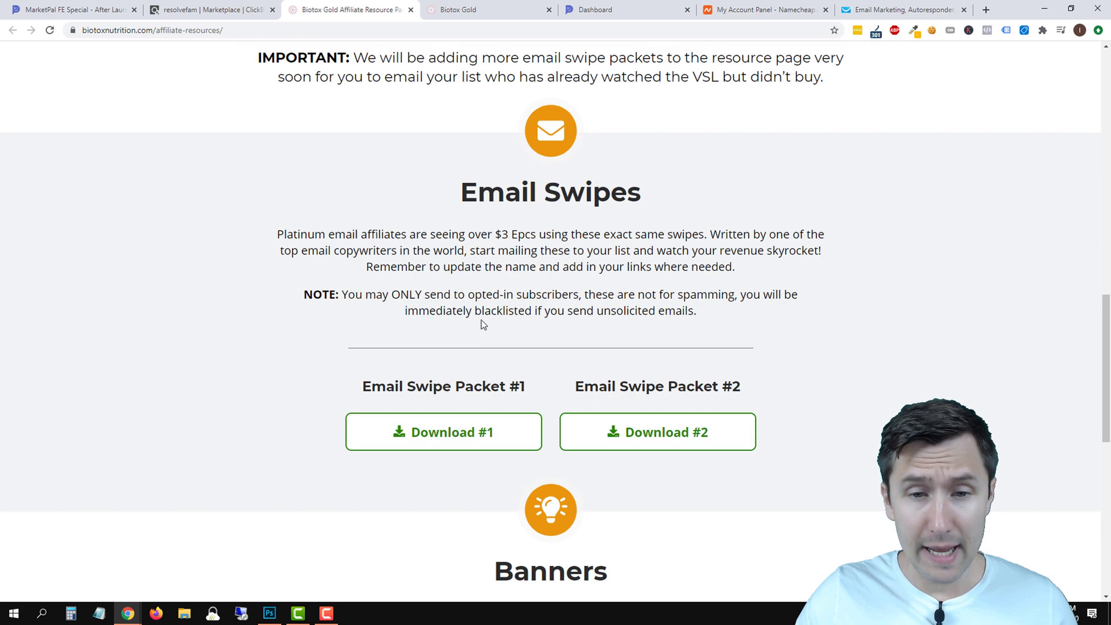
pyautogui.scroll(-1, 579, 434)
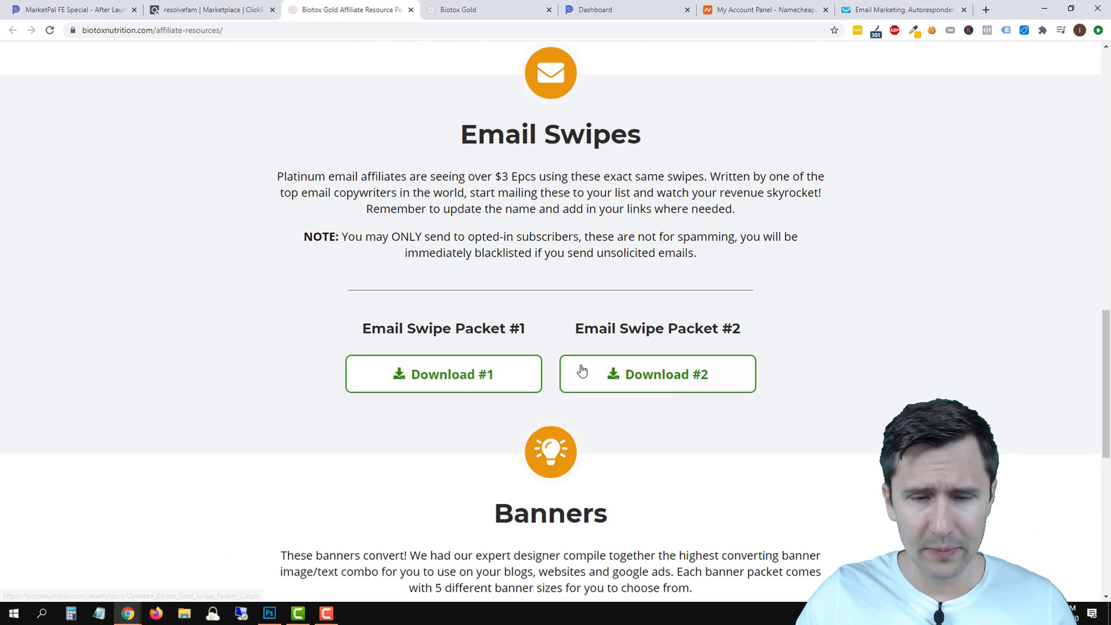
pyautogui.scroll(-4, 501, 394)
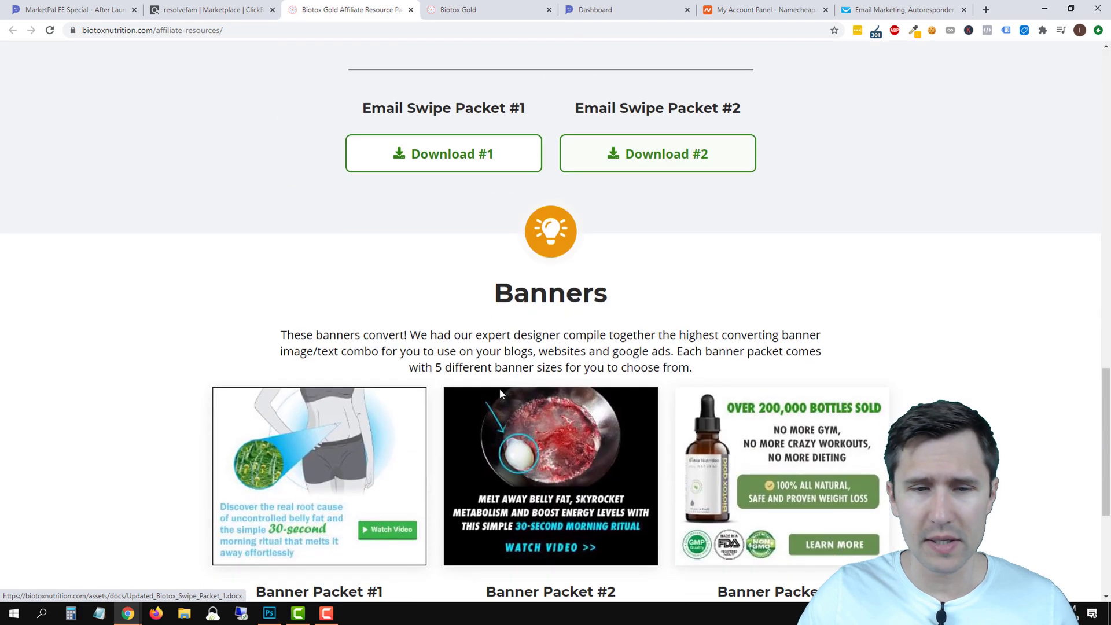
pyautogui.scroll(-5, 499, 394)
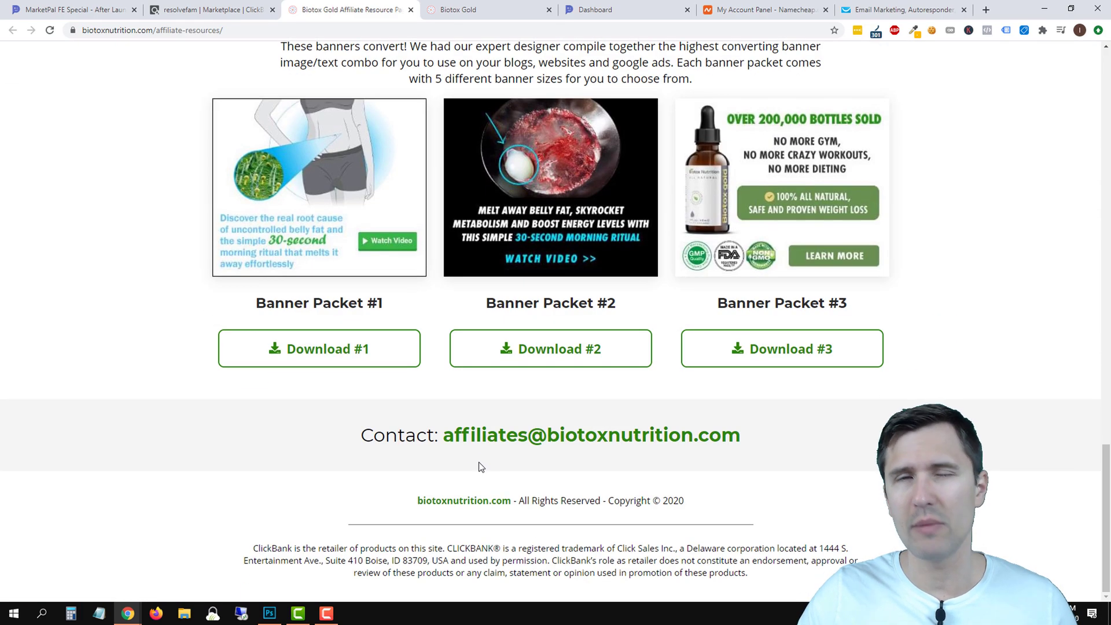
pyautogui.scroll(11, 479, 466)
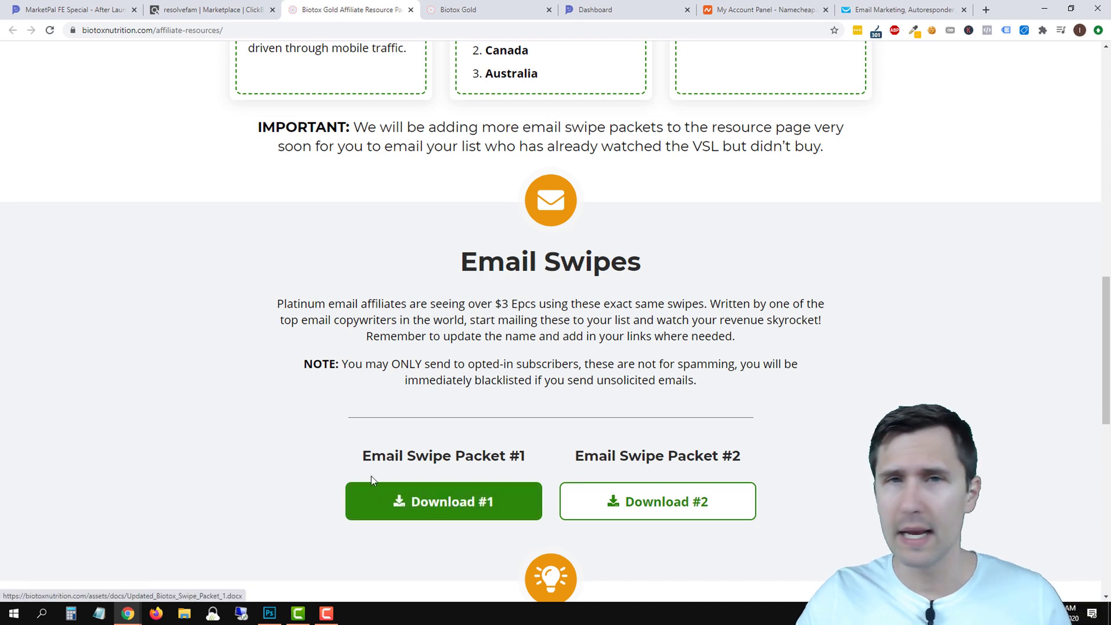
pyautogui.scroll(10, 384, 385)
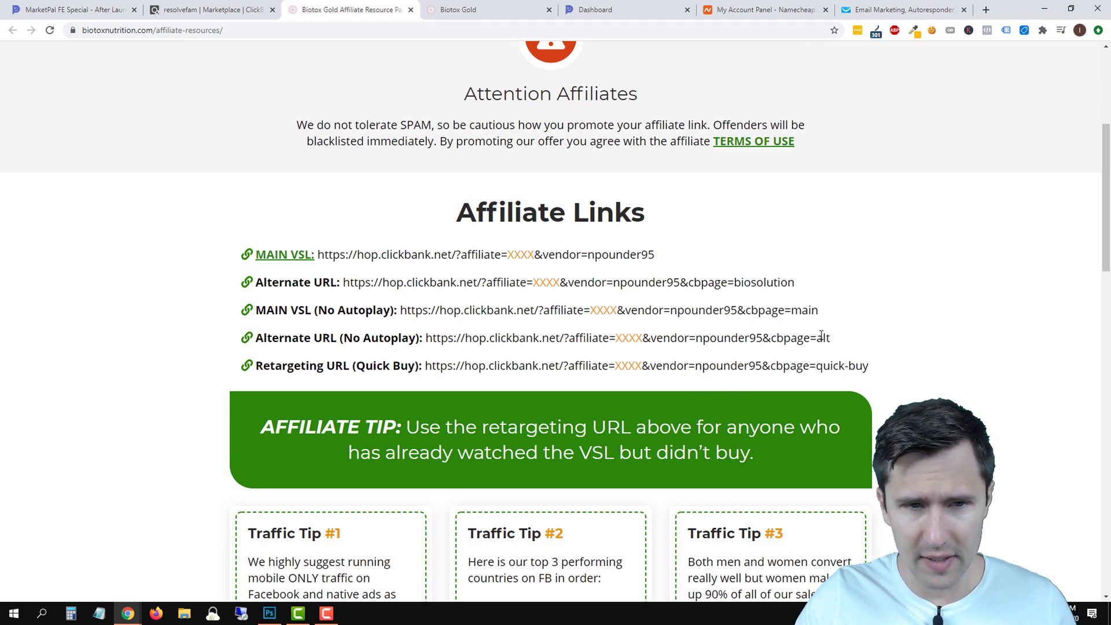
pyautogui.moveTo(820, 311); pyautogui.dragTo(403, 313)
pyautogui.hotkey('ctrl', 'c')
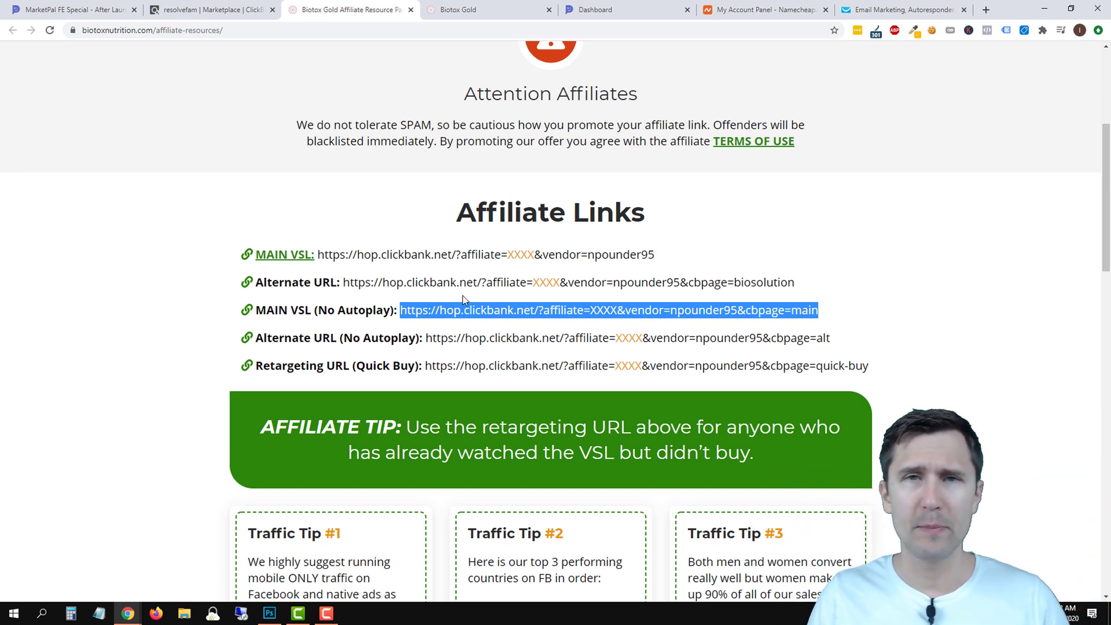
pyautogui.click(463, 10)
pyautogui.click(344, 28)
# Paste the no-autoplay hop link into the sales page's address bar and load it.
pyautogui.rightClick(330, 26)
pyautogui.click(373, 99)
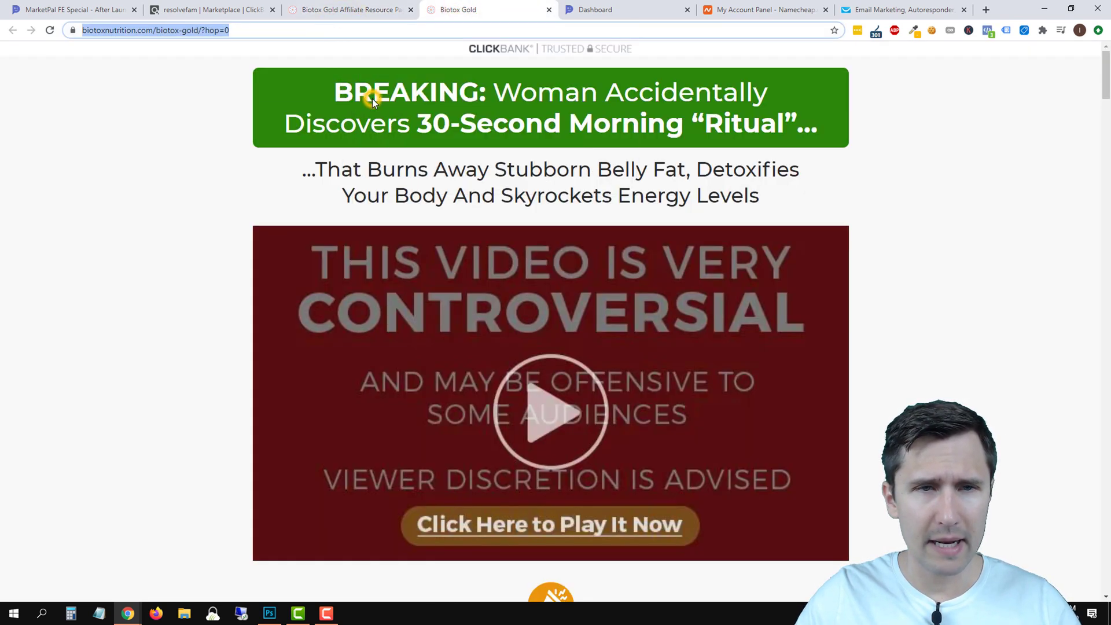
pyautogui.click(391, 49)
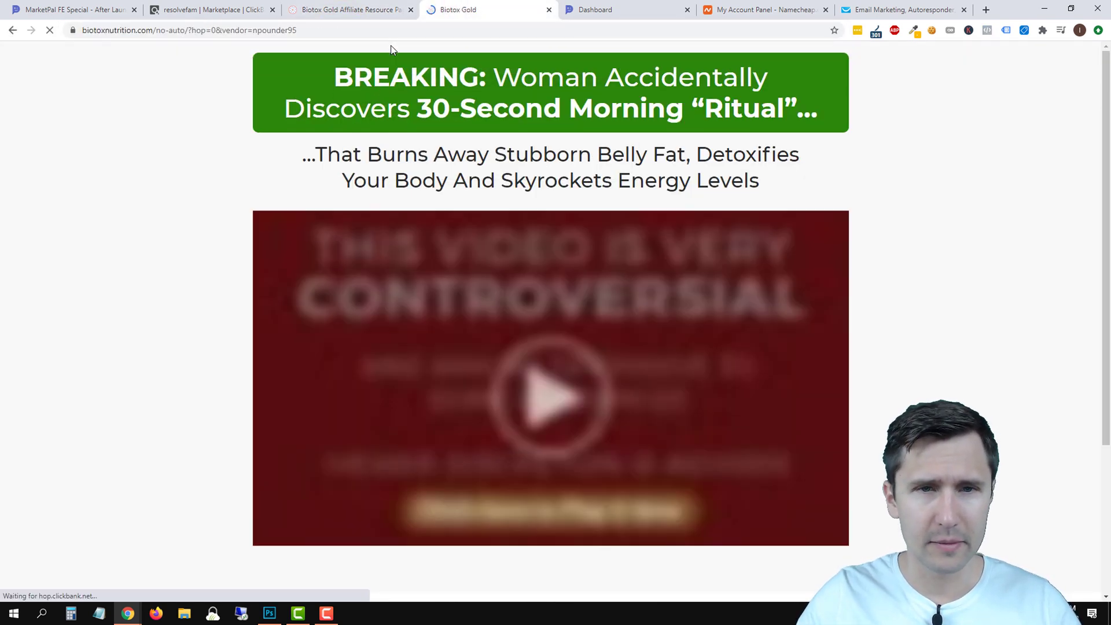
# Highlight the XXXX affiliate placeholder in the MAIN VSL link, then show the MarketPal dashboard.
pyautogui.click(370, 10)
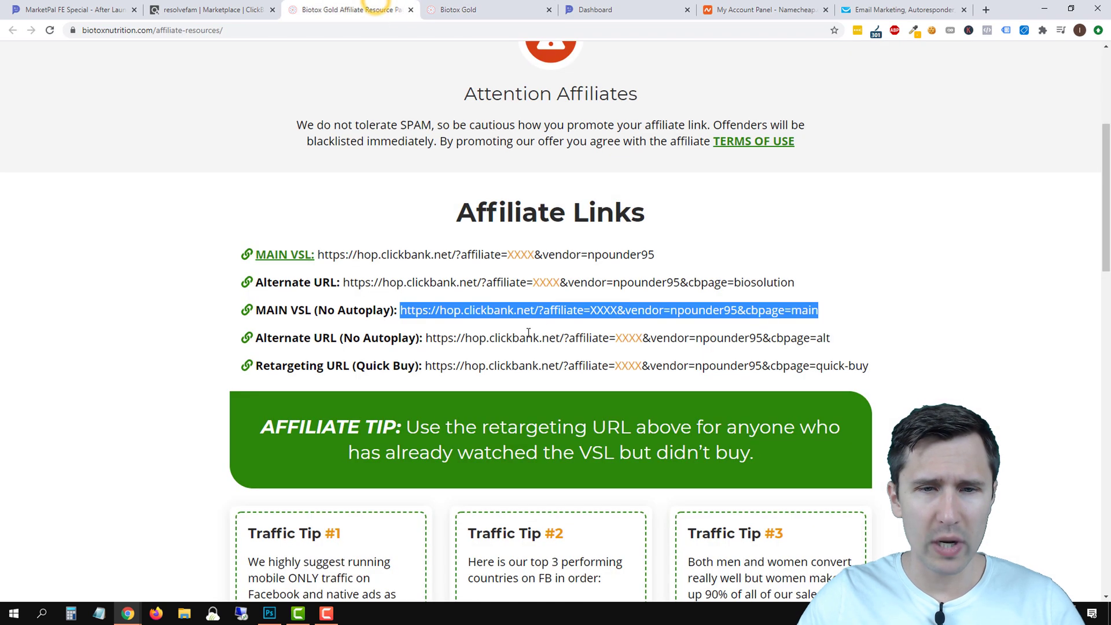
pyautogui.moveTo(399, 311); pyautogui.dragTo(819, 307)
pyautogui.click(658, 305)
pyautogui.doubleClick(603, 309)
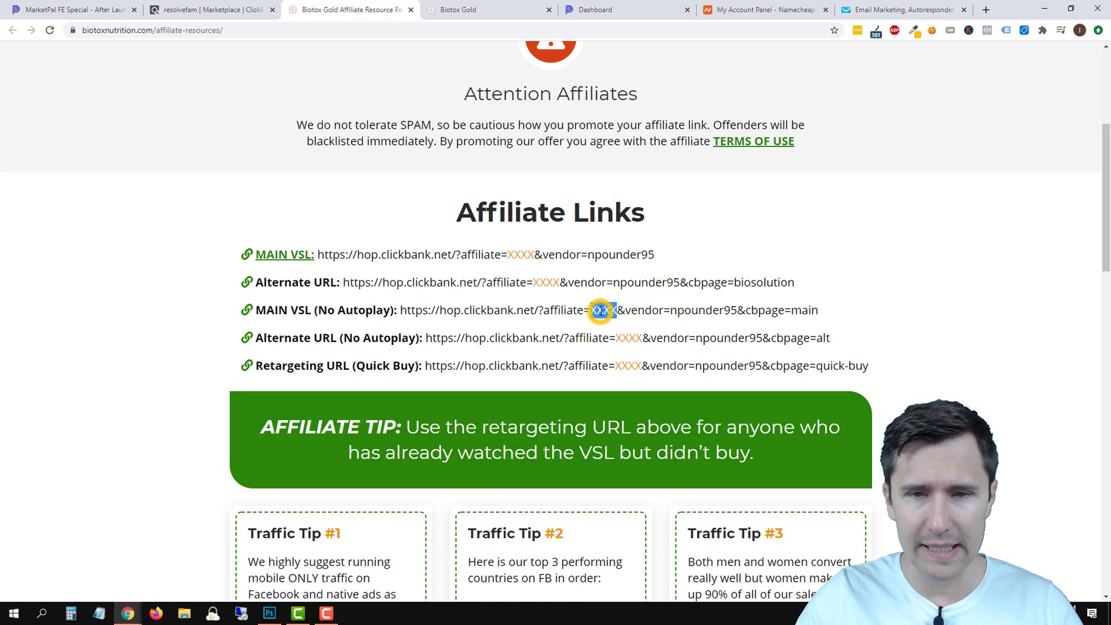
pyautogui.doubleClick(603, 310)
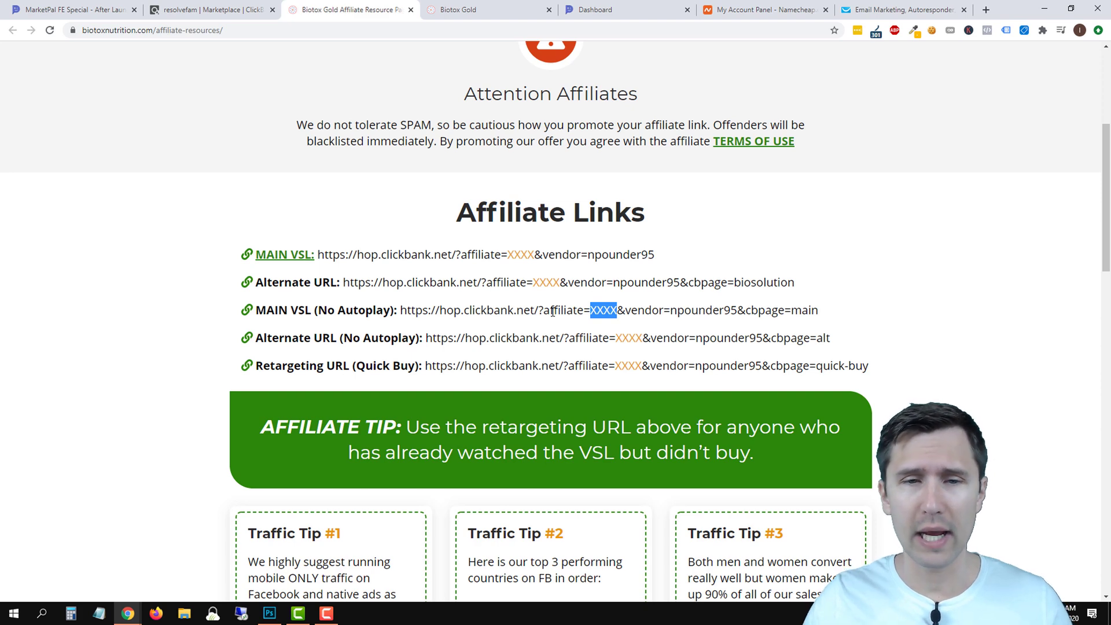
pyautogui.click(613, 9)
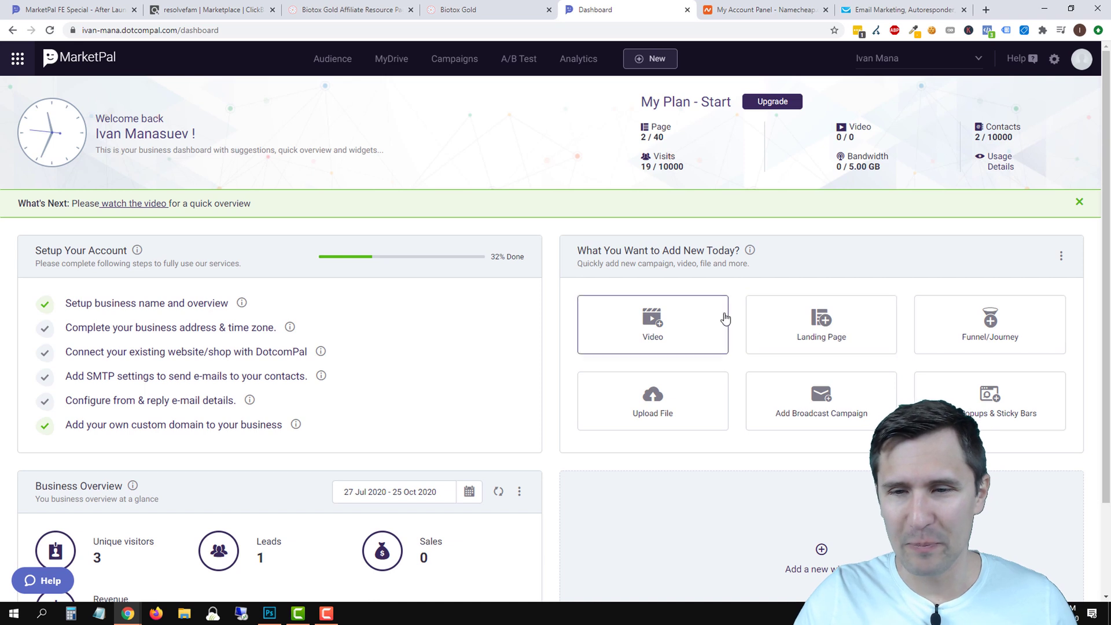
# Create a new MarketPal page named 'Biotox Gold' from Pages, then return to the sales page tab.
pyautogui.click(790, 320)
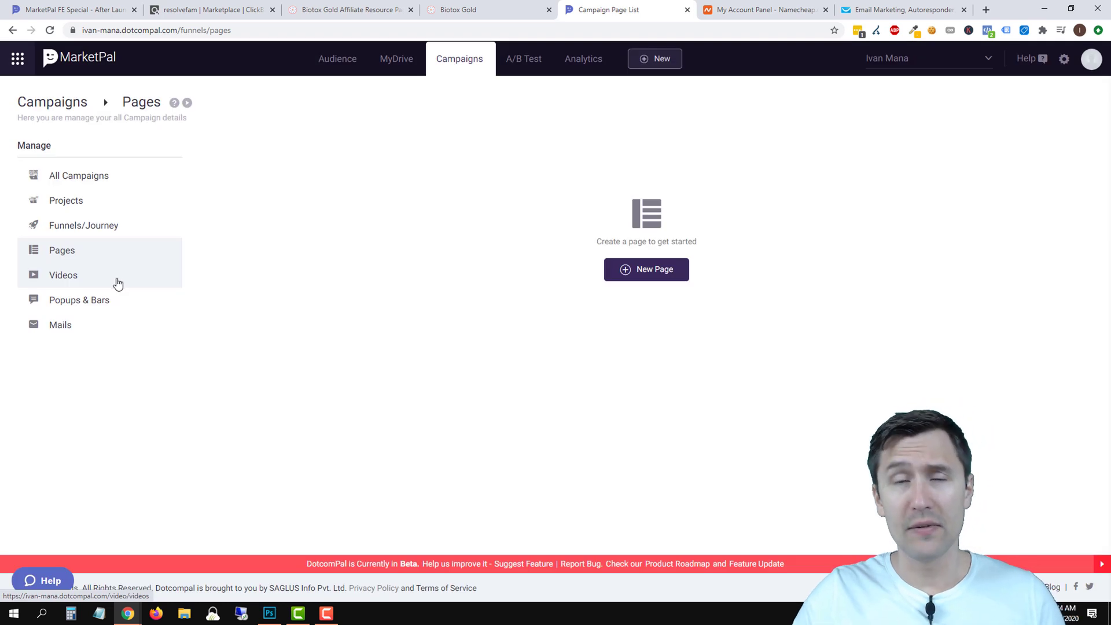
pyautogui.click(107, 230)
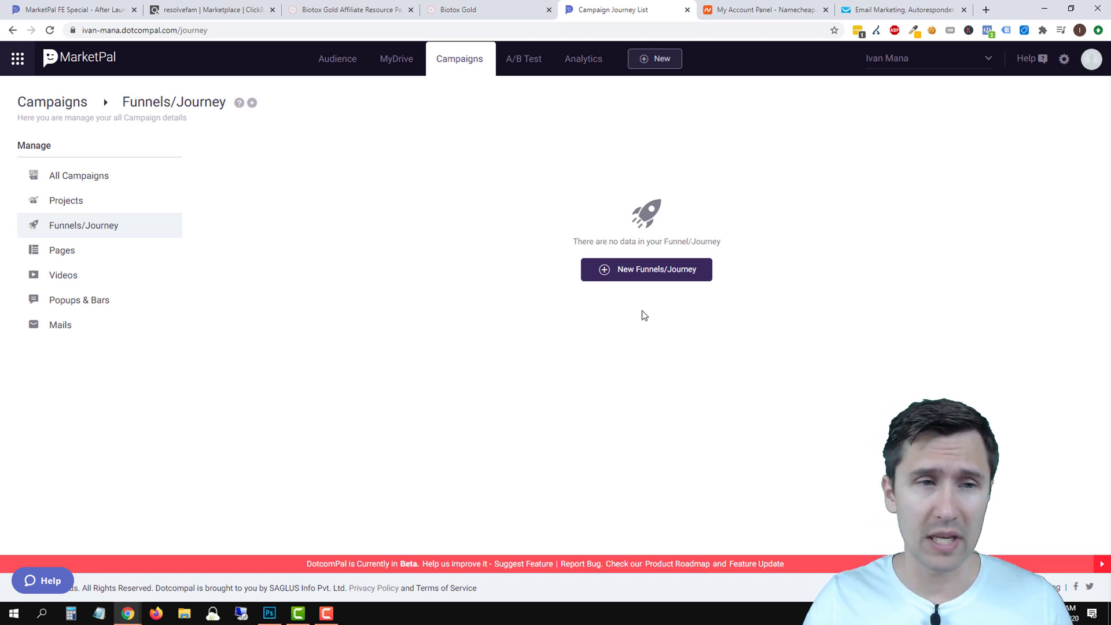
pyautogui.click(99, 254)
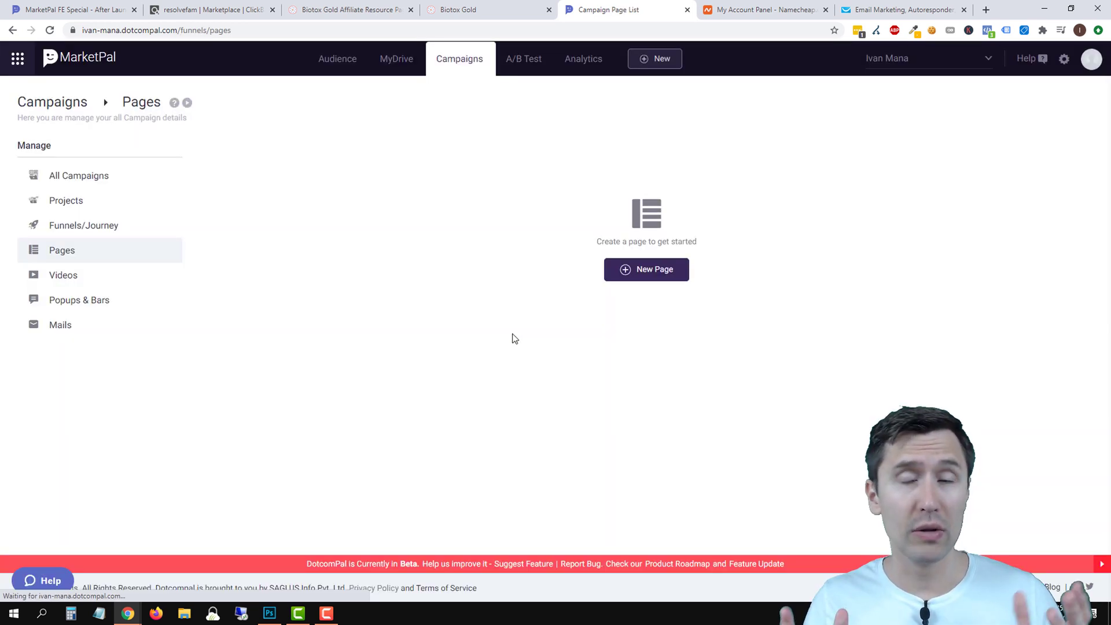
pyautogui.click(651, 279)
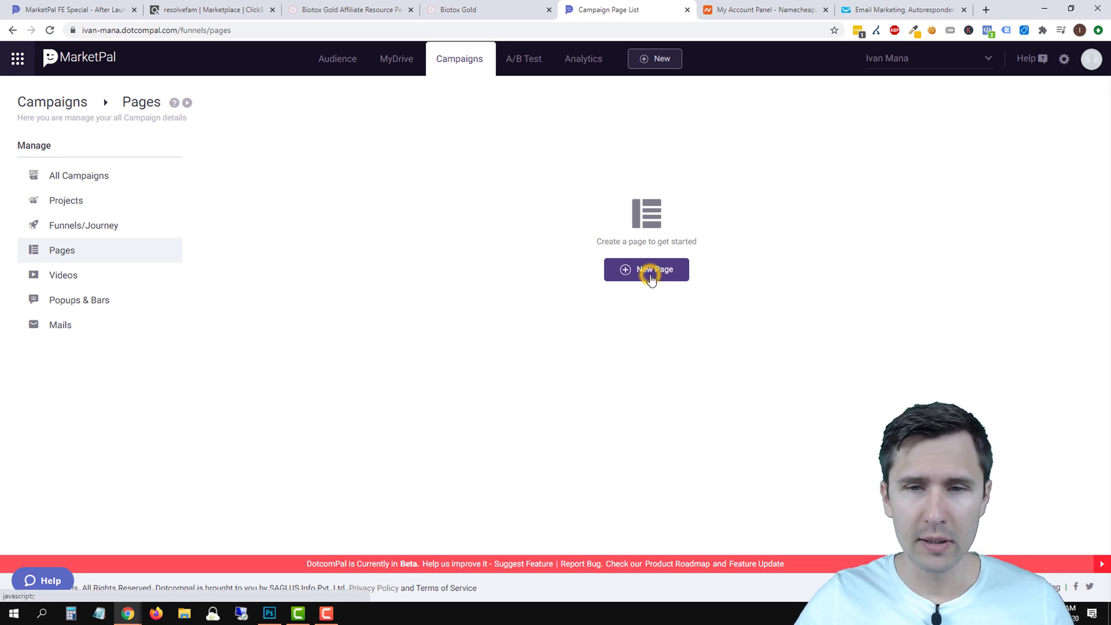
pyautogui.click(485, 349)
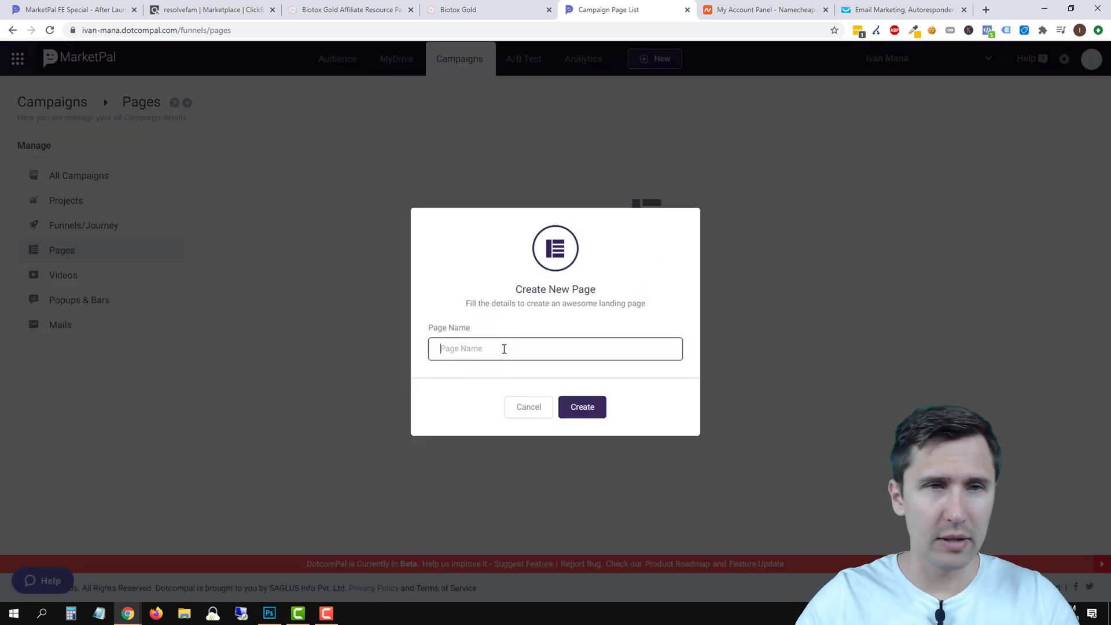
pyautogui.write('Bio')
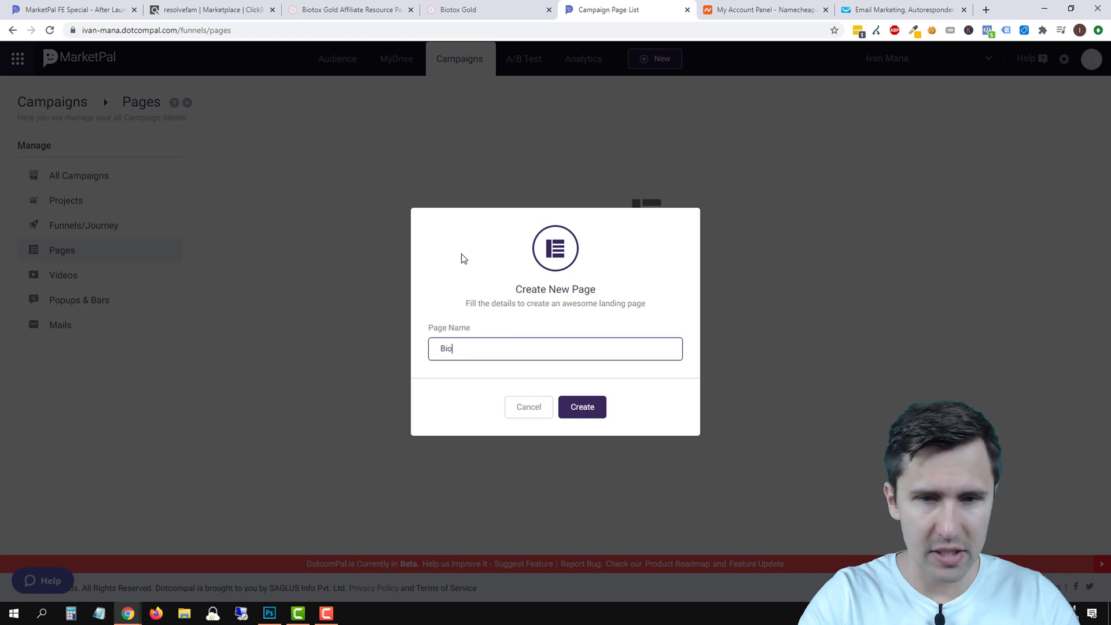
pyautogui.write('tox Gold')
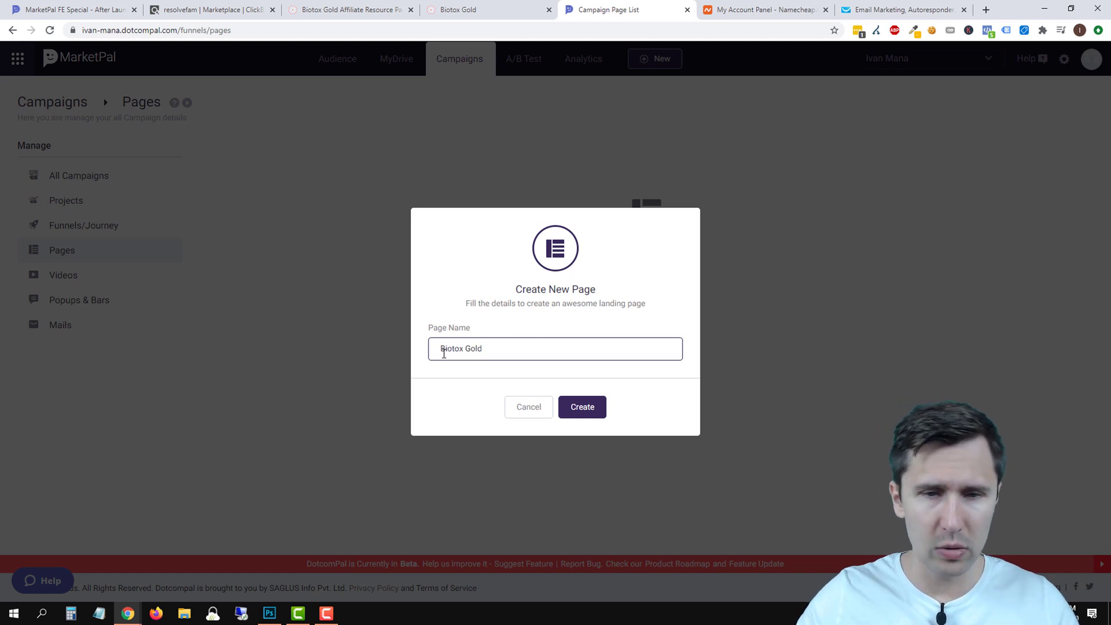
pyautogui.click(596, 418)
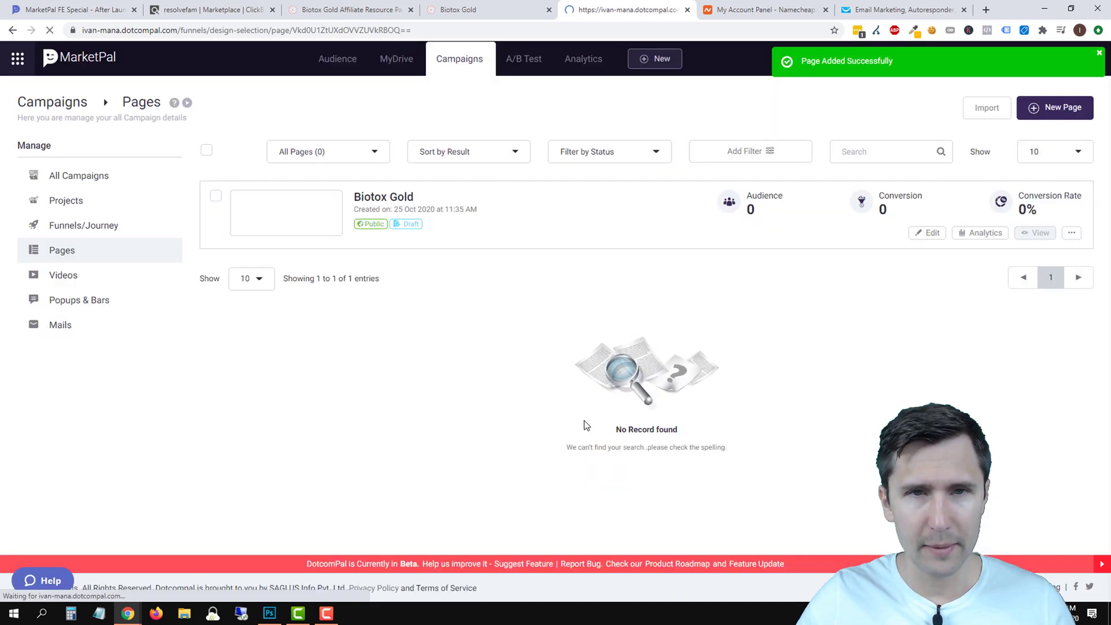
pyautogui.click(483, 8)
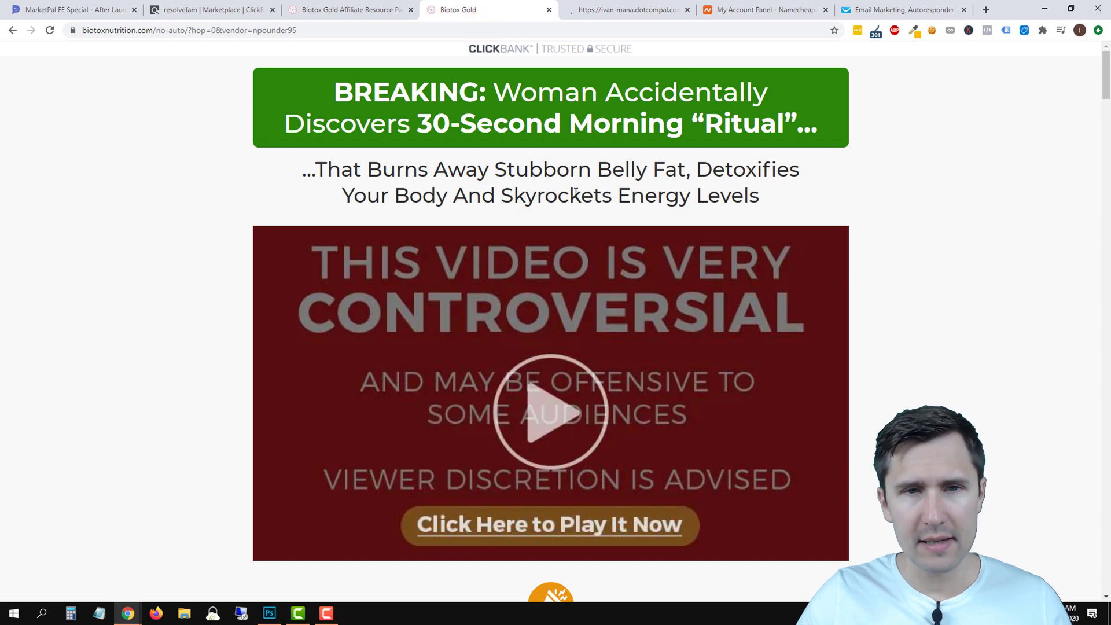
# Browse several pages of the MarketPal template gallery.
pyautogui.moveTo(417, 169); pyautogui.dragTo(712, 172)
pyautogui.scroll(-3, 589, 188)
pyautogui.scroll(3, 547, 213)
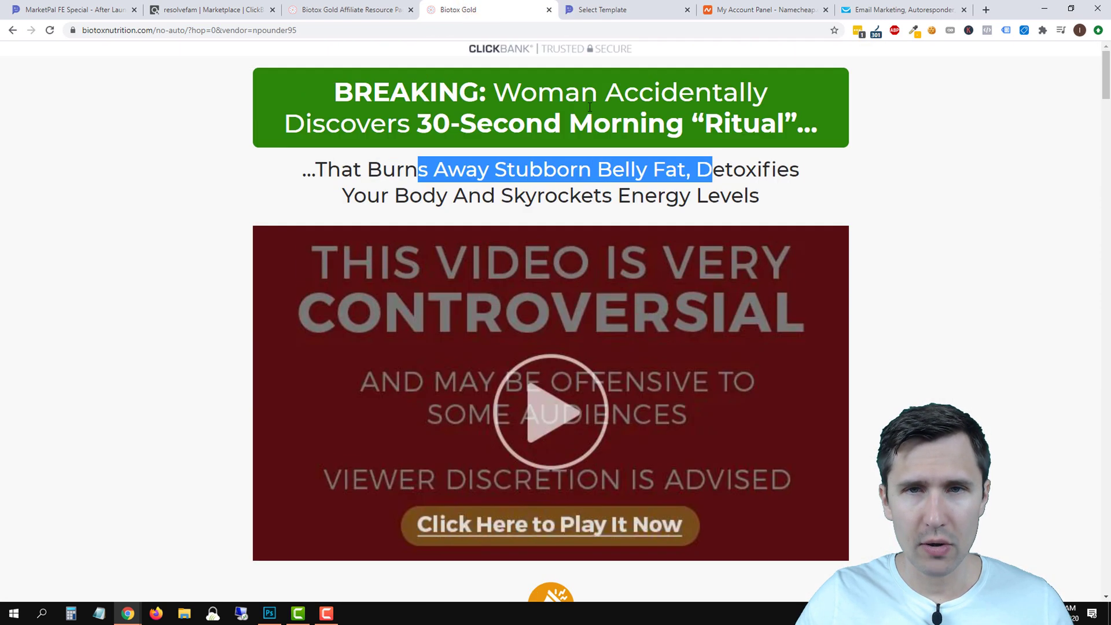
pyautogui.click(621, 9)
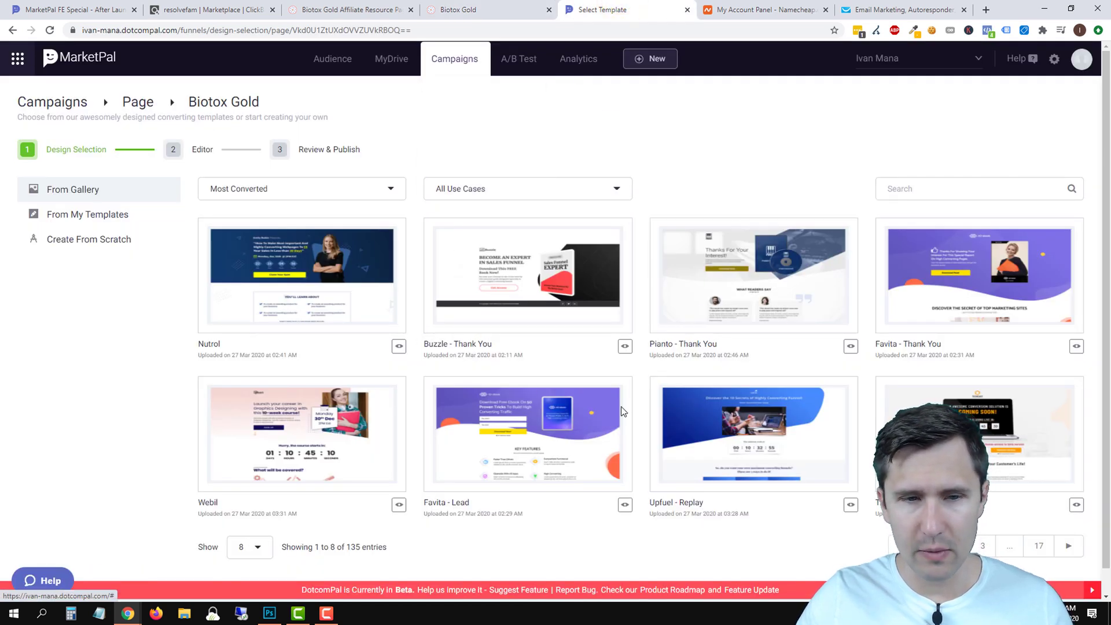
pyautogui.scroll(-1, 543, 440)
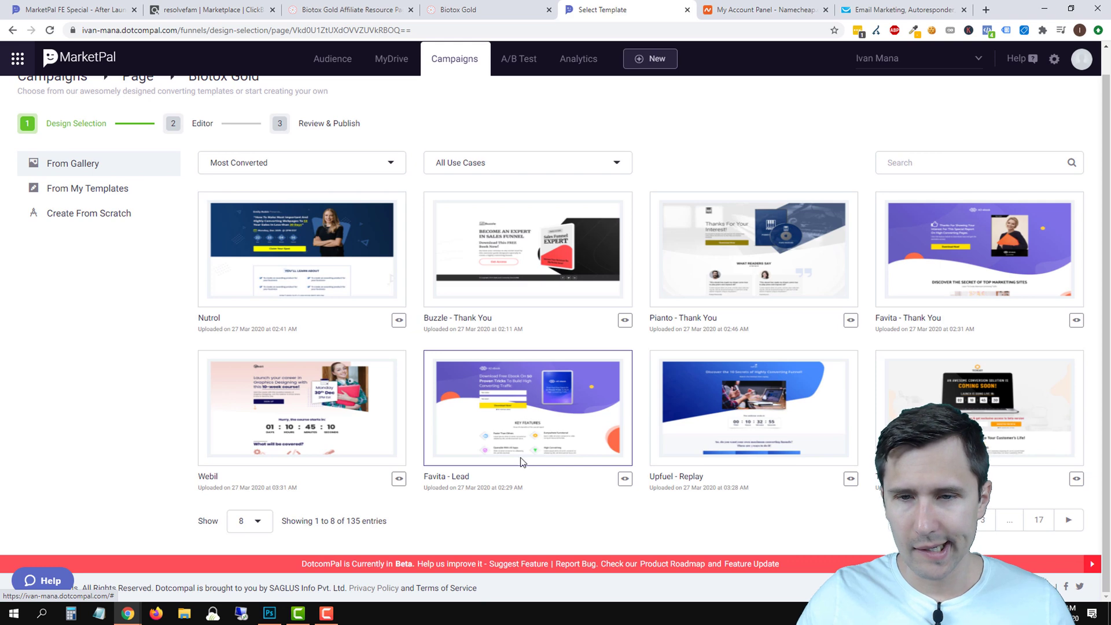
pyautogui.scroll(1, 522, 461)
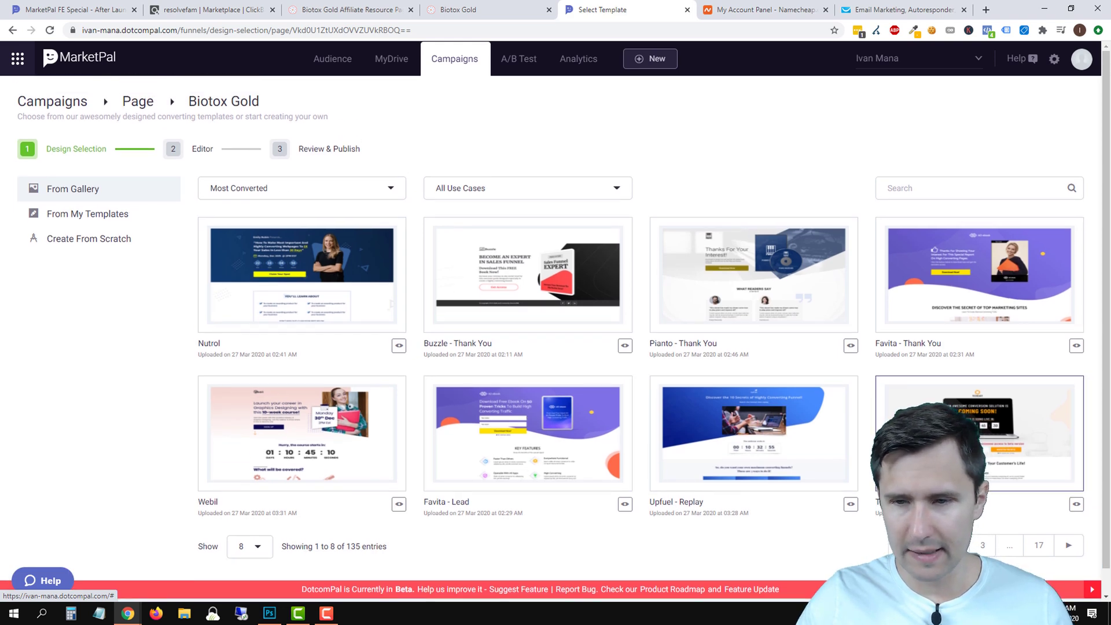
pyautogui.scroll(-1, 955, 521)
pyautogui.click(955, 546)
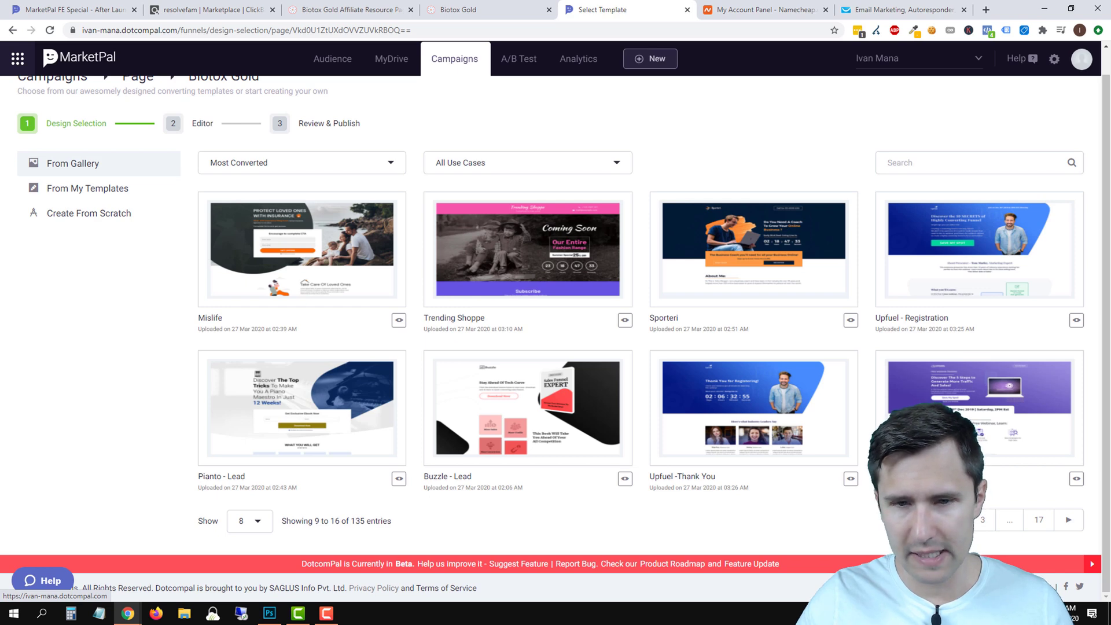
pyautogui.click(1040, 523)
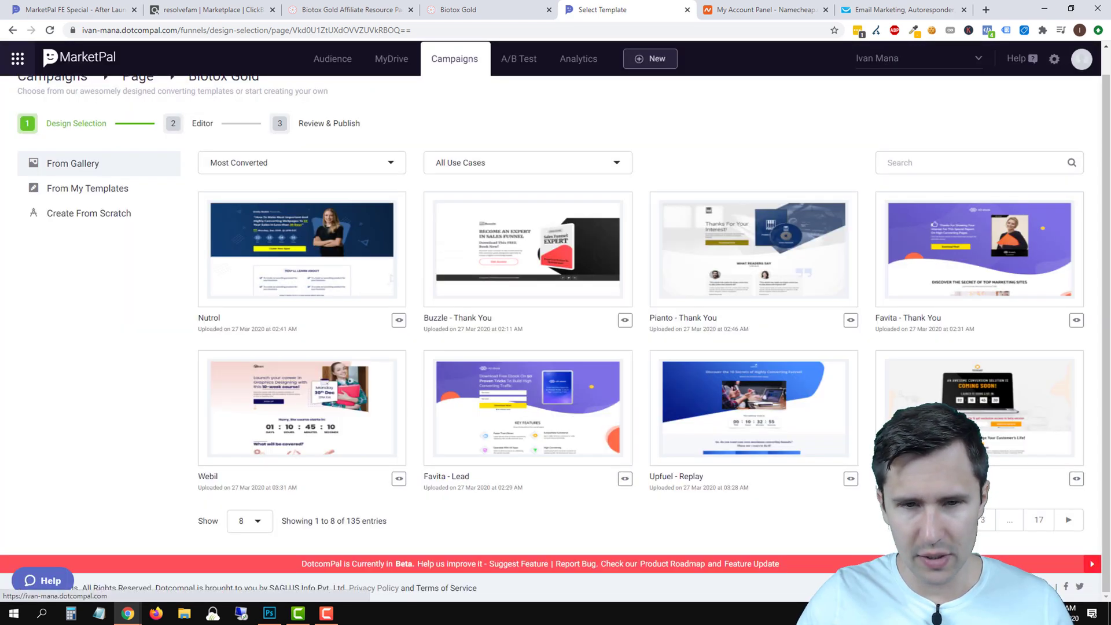
# Preview the Favita - Lead template, then choose it for the page.
pyautogui.click(624, 480)
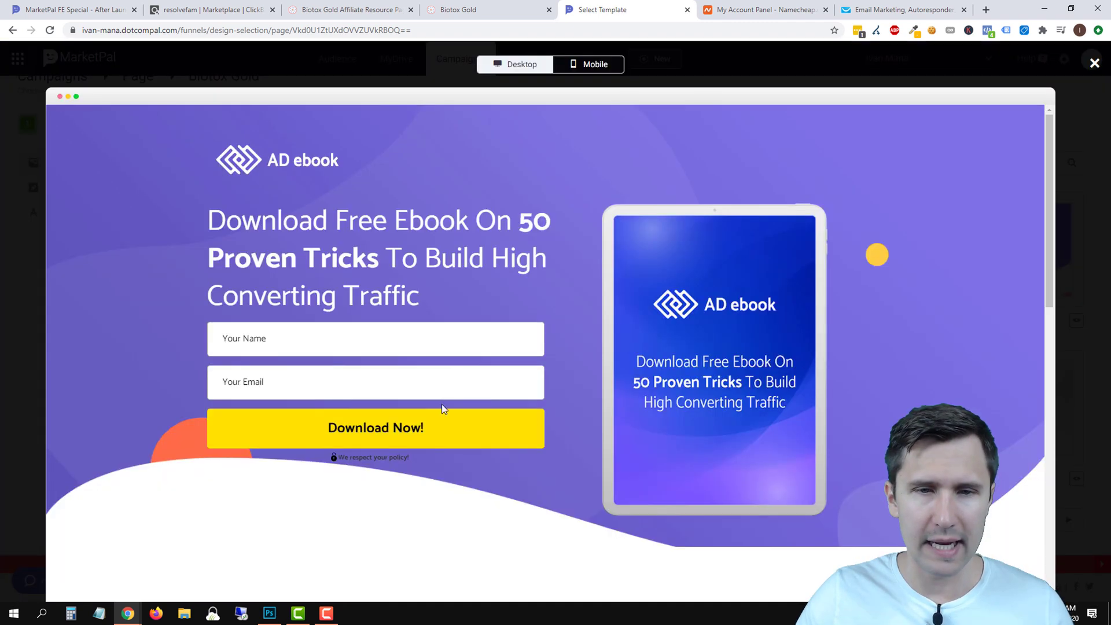
pyautogui.scroll(-5, 588, 304)
pyautogui.scroll(5, 588, 309)
pyautogui.scroll(-1, 588, 309)
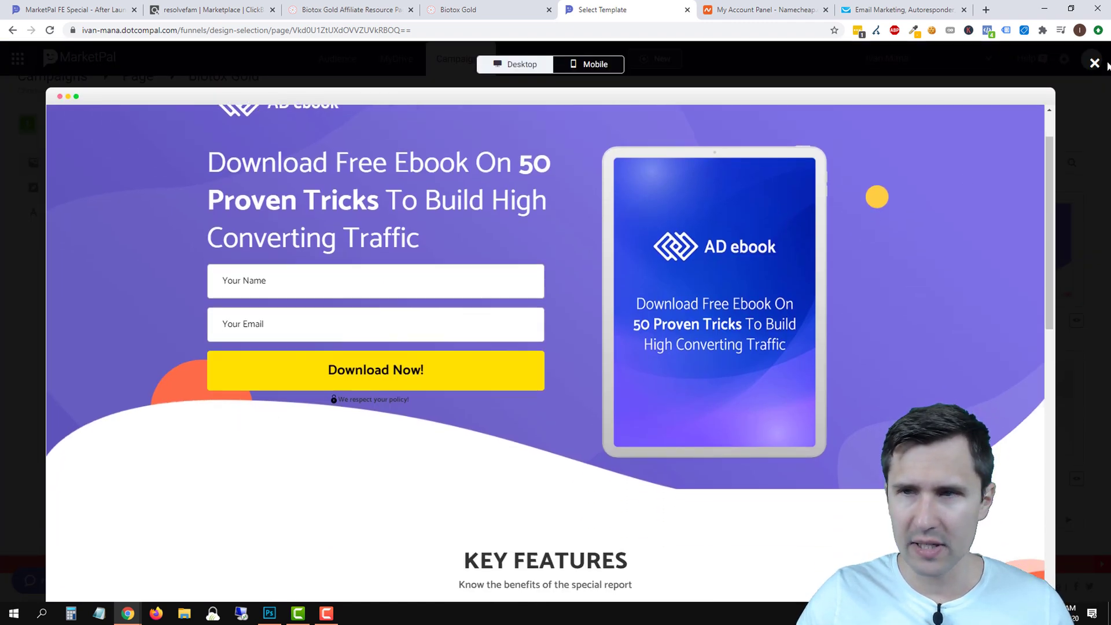
pyautogui.press('Escape')
pyautogui.click(583, 431)
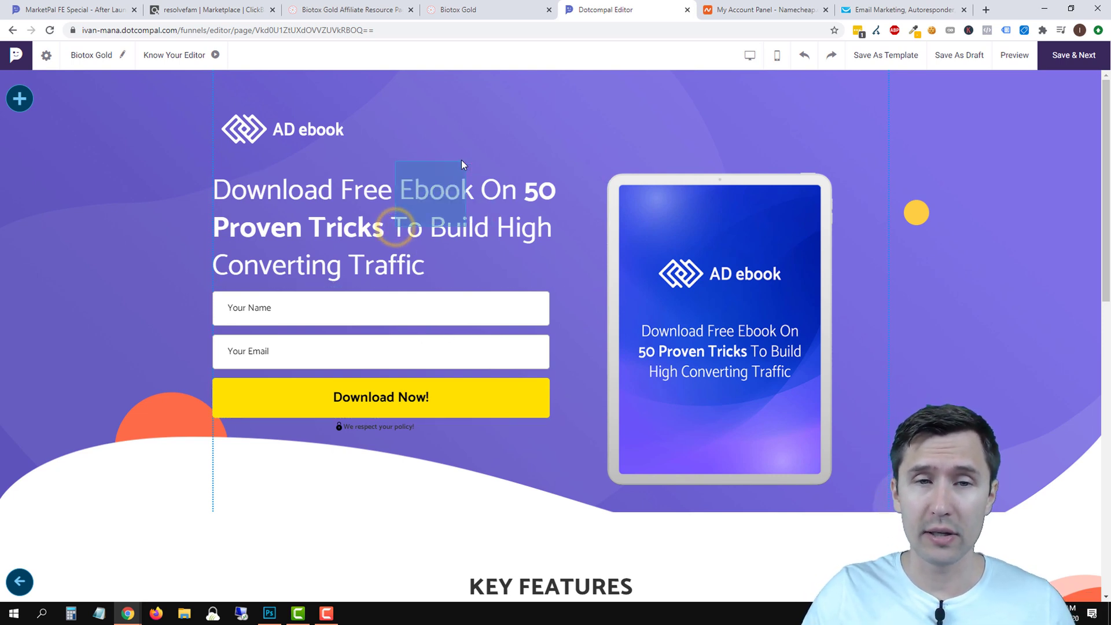
# Drag a new Section onto the top of the page, above the AD ebook hero.
pyautogui.moveTo(456, 224); pyautogui.dragTo(497, 205)
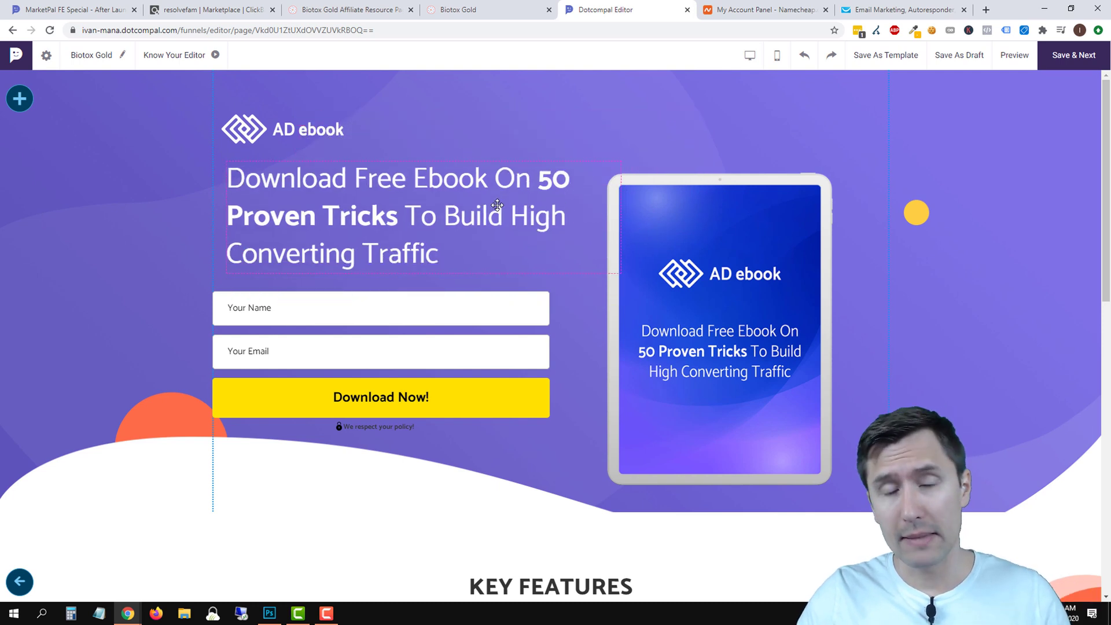
pyautogui.click(289, 143)
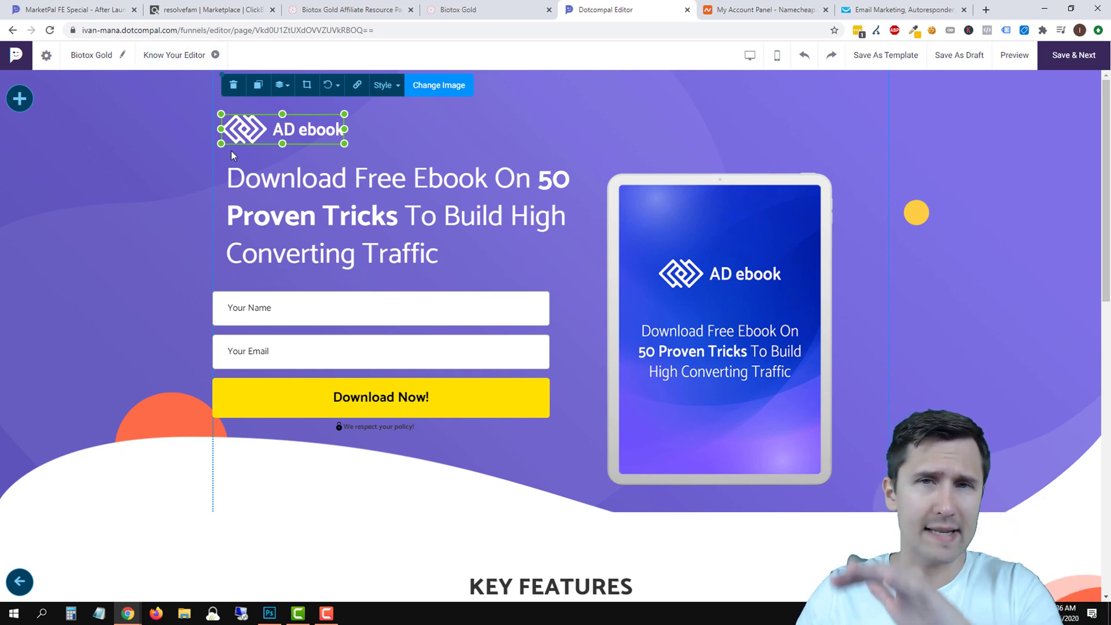
pyautogui.click(24, 105)
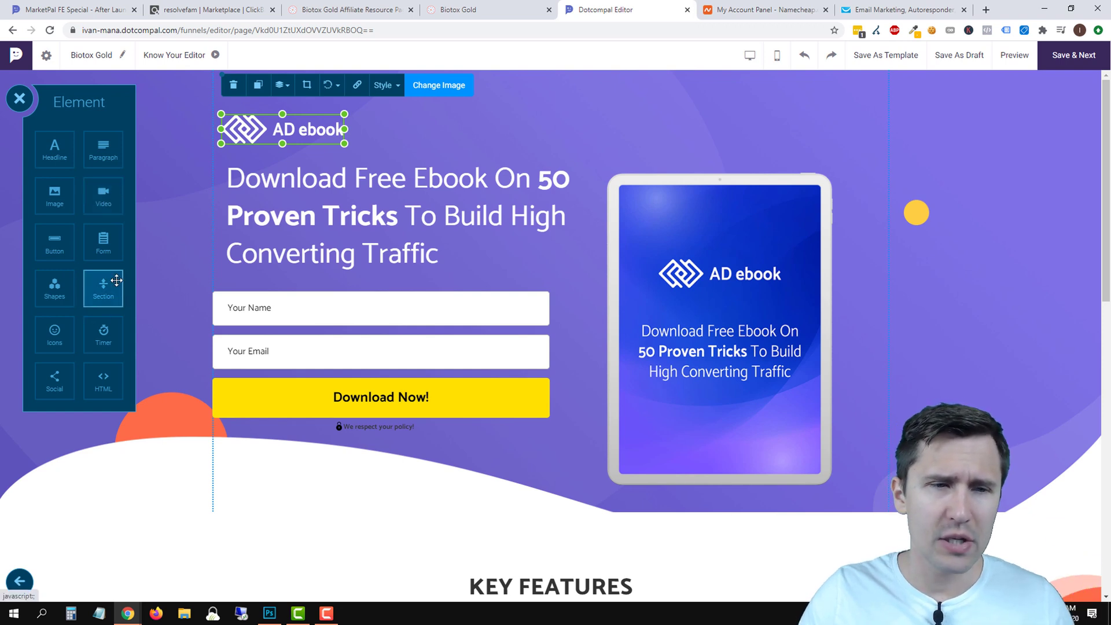
pyautogui.moveTo(96, 286); pyautogui.dragTo(507, 87)
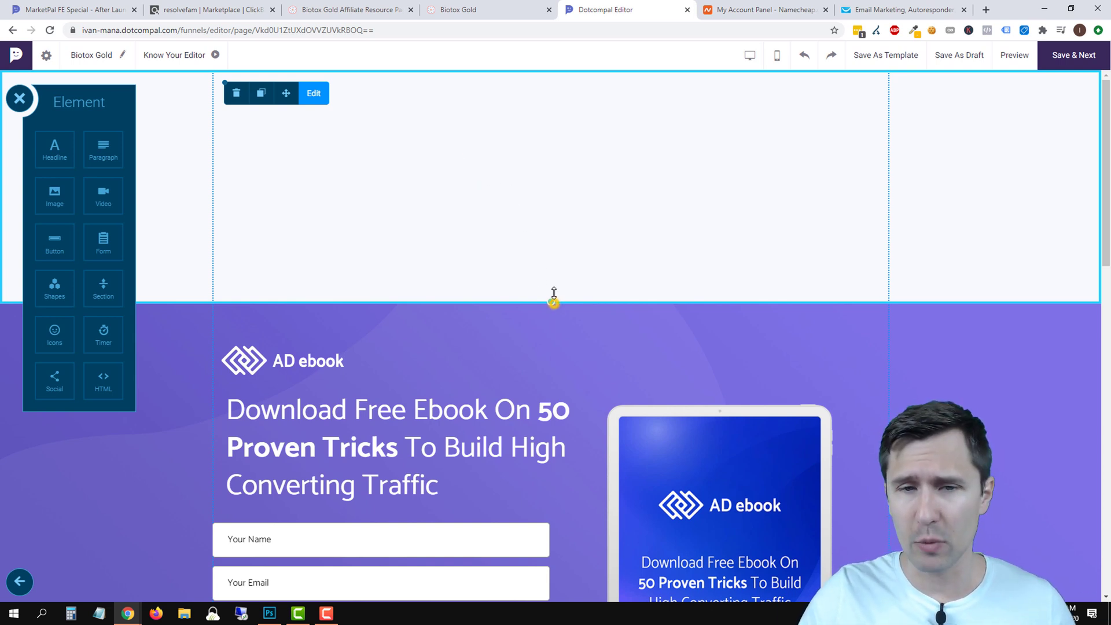
# Shorten the top section, drop a Headline into it, and select its 'Your heading goes here' text.
pyautogui.moveTo(554, 294); pyautogui.dragTo(553, 139)
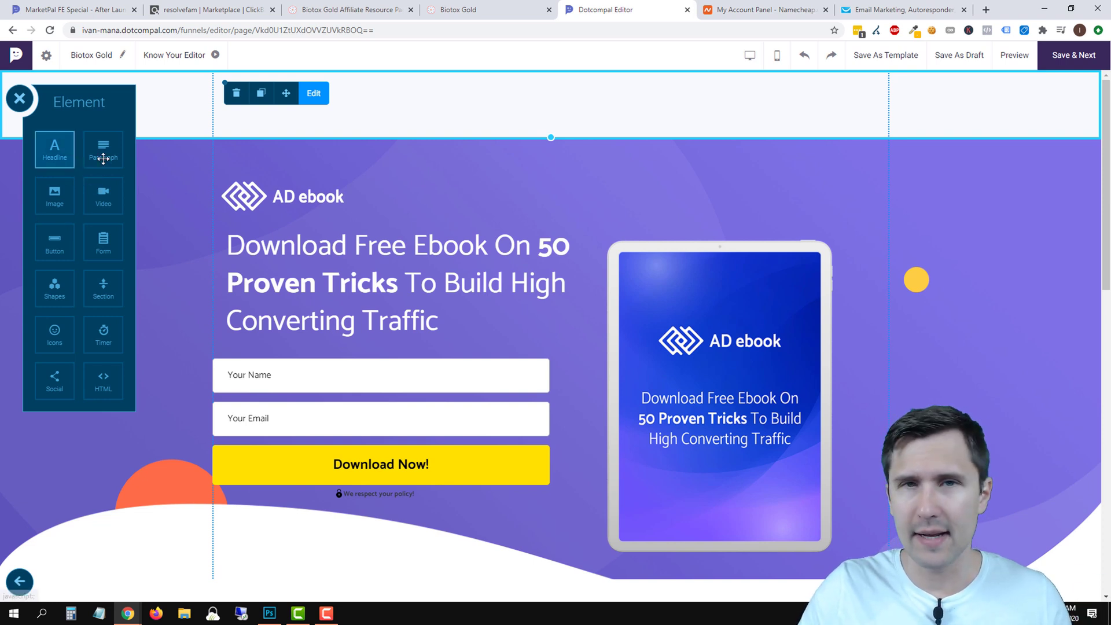
pyautogui.moveTo(553, 139)
pyautogui.mouseDown()
pyautogui.moveTo(563, 114)
pyautogui.moveTo(557, 127)
pyautogui.mouseUp()
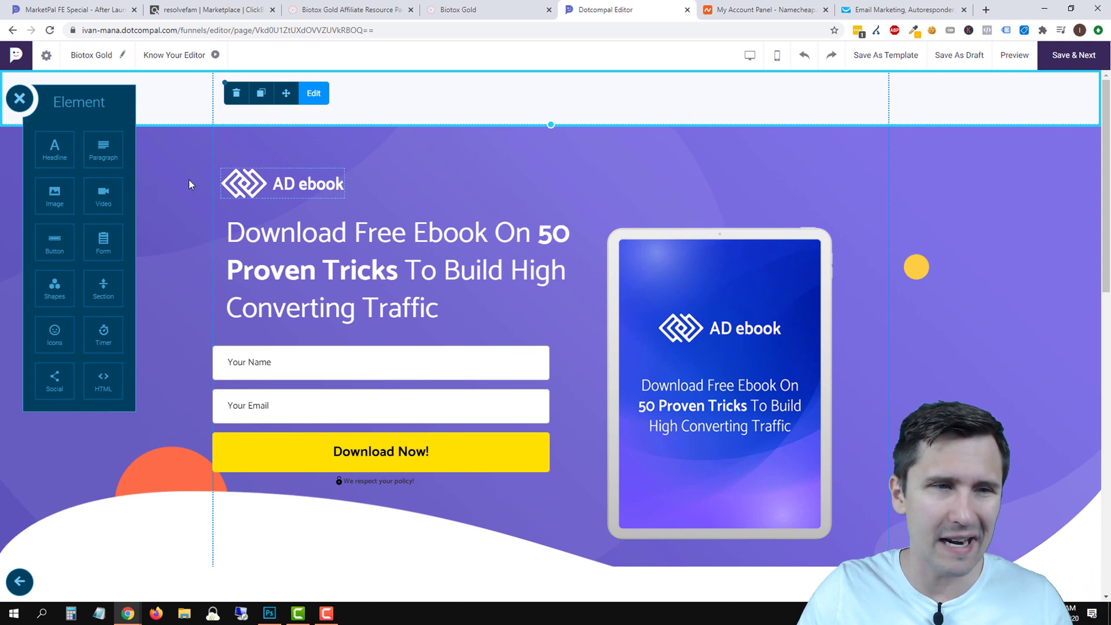
pyautogui.moveTo(54, 159); pyautogui.dragTo(374, 107)
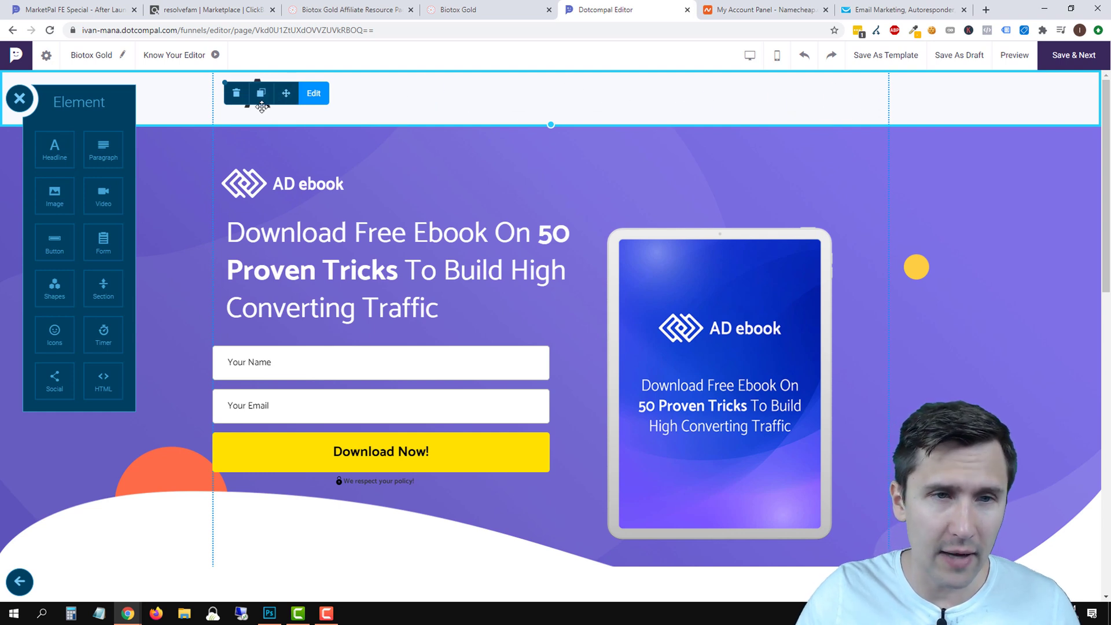
pyautogui.moveTo(277, 114); pyautogui.dragTo(282, 114)
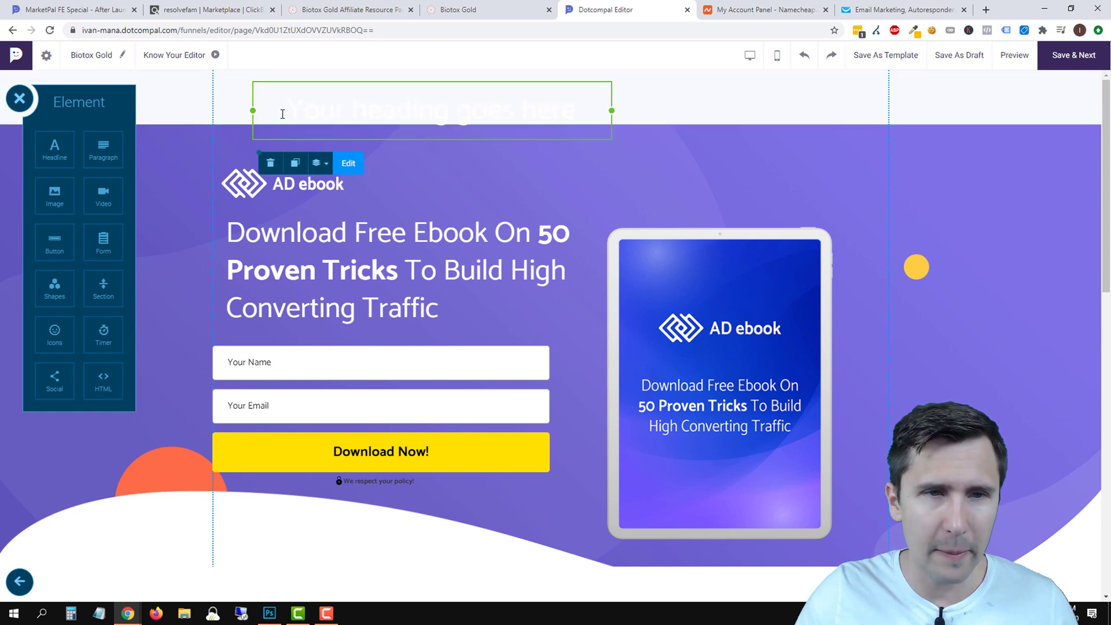
pyautogui.click(367, 106)
pyautogui.tripleClick(341, 106)
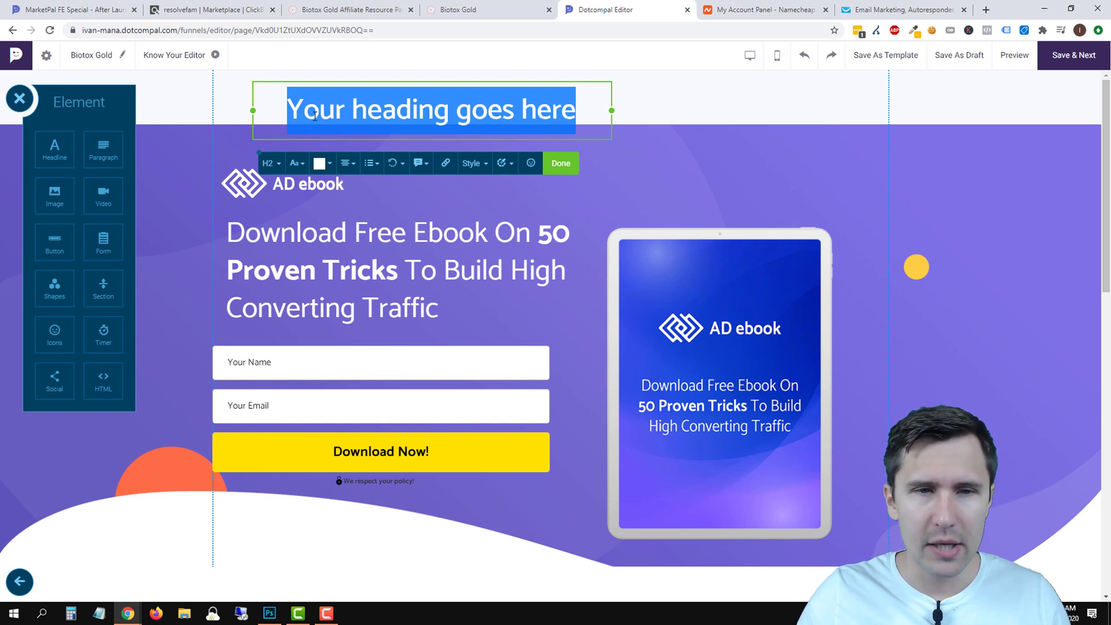
# Glance at the Biotox resource and sales pages, then delete the placeholder heading text.
pyautogui.click(370, 4)
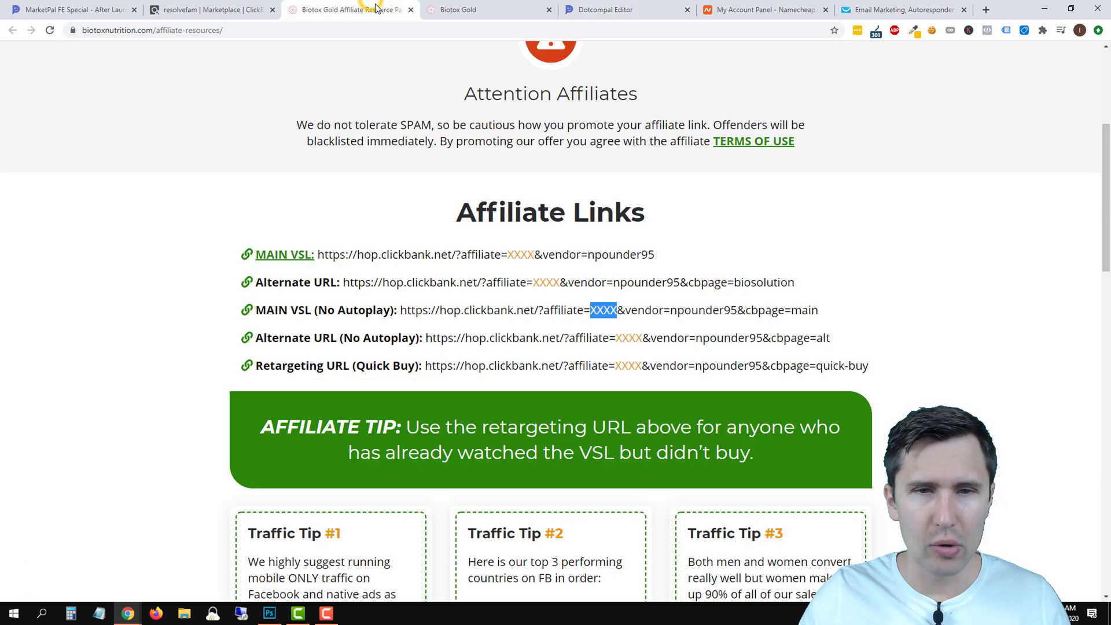
pyautogui.click(482, 5)
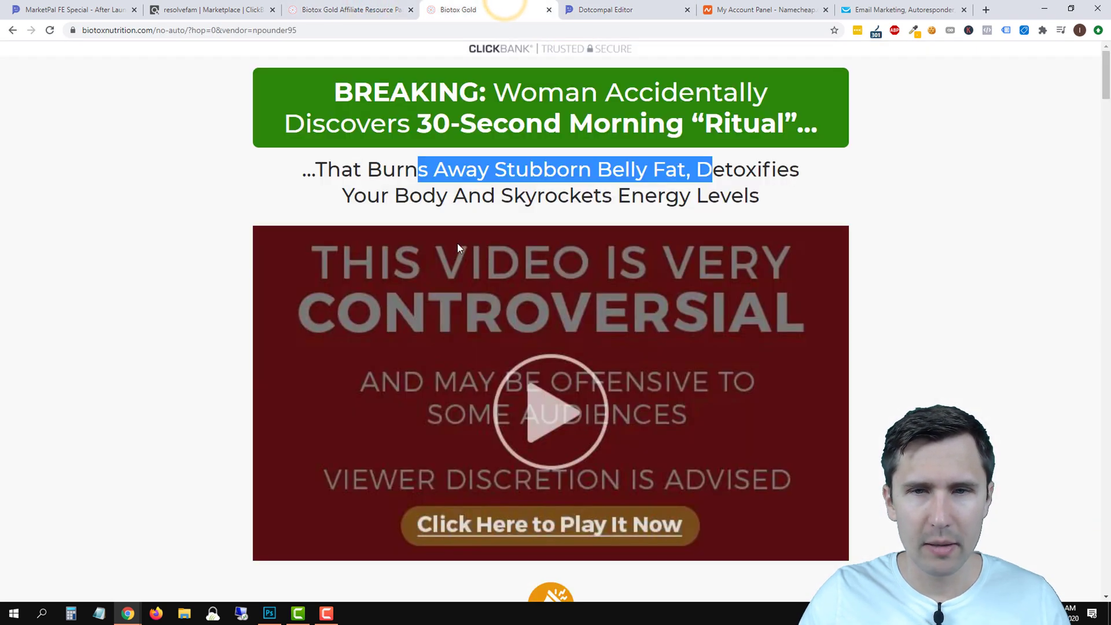
pyautogui.click(598, 4)
pyautogui.press('BackSpace')
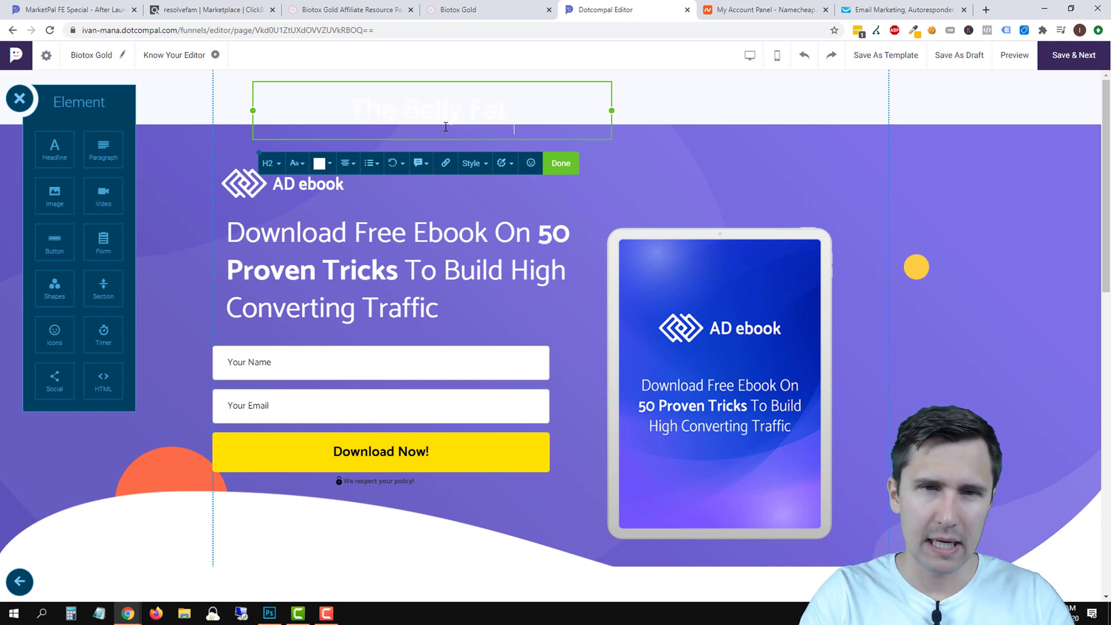
# Set the 'The Belly Fat Remover' heading to font size 32 in Alegreya Sans.
pyautogui.tripleClick(407, 116)
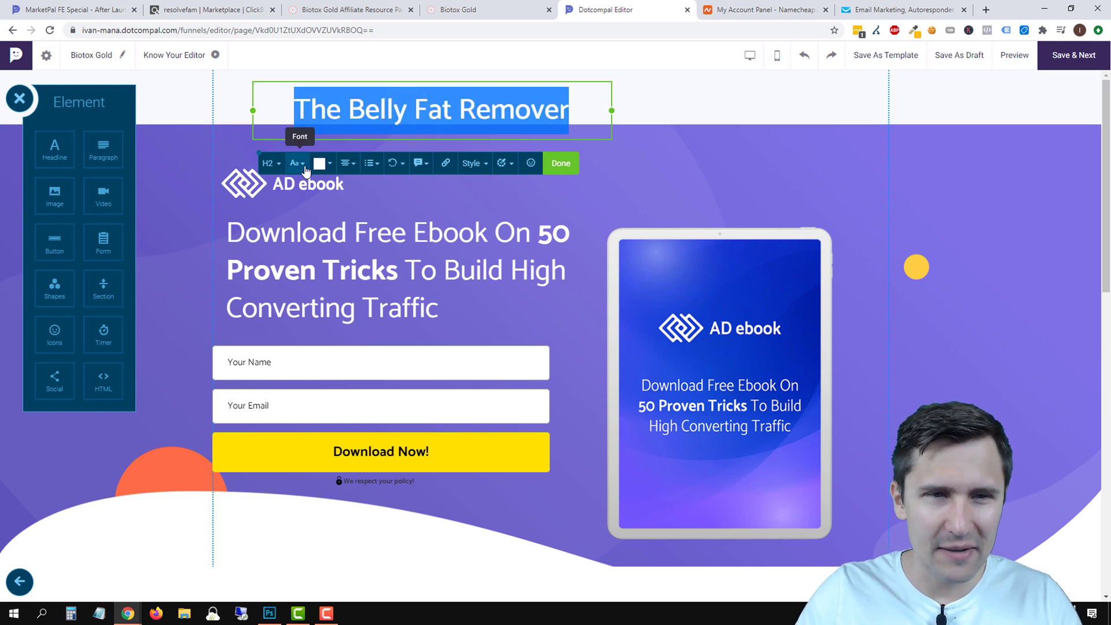
pyautogui.click(303, 165)
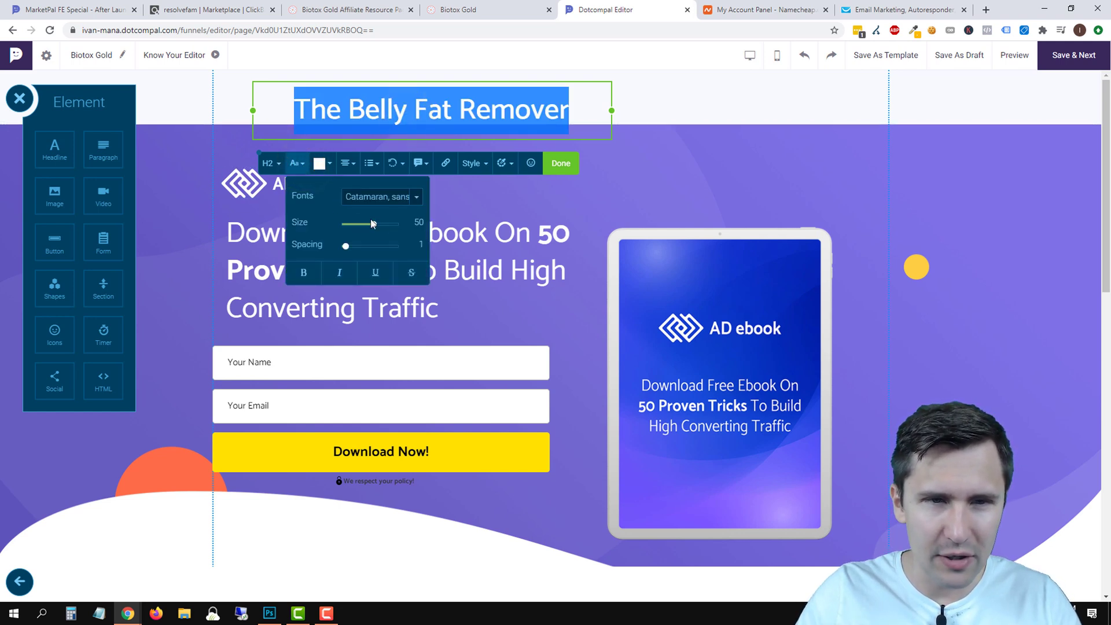
pyautogui.moveTo(374, 227); pyautogui.dragTo(360, 197)
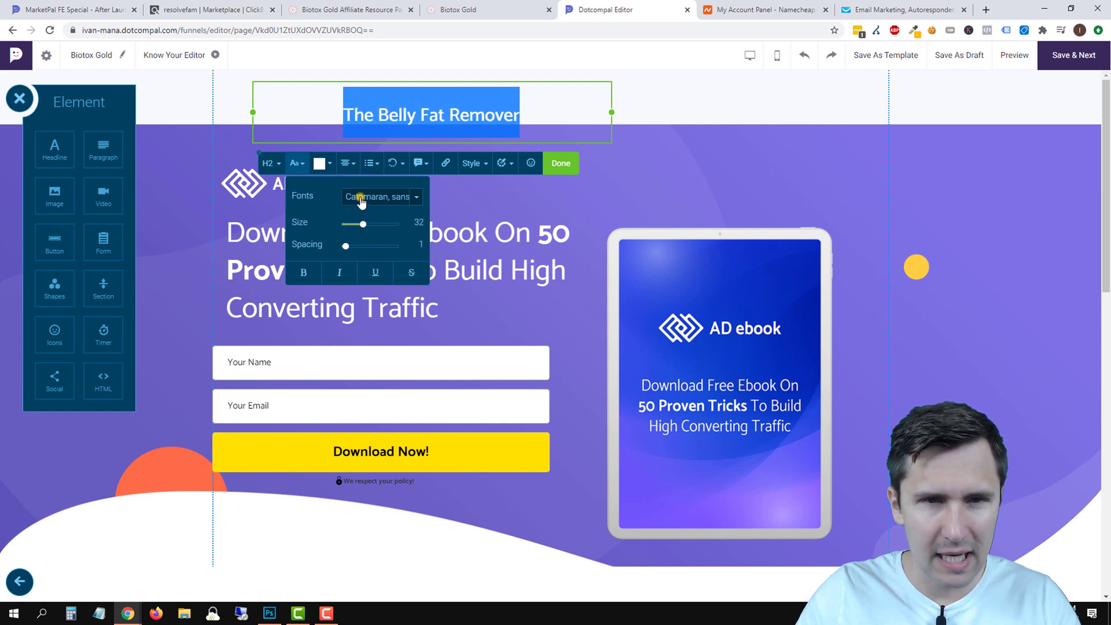
pyautogui.click(417, 197)
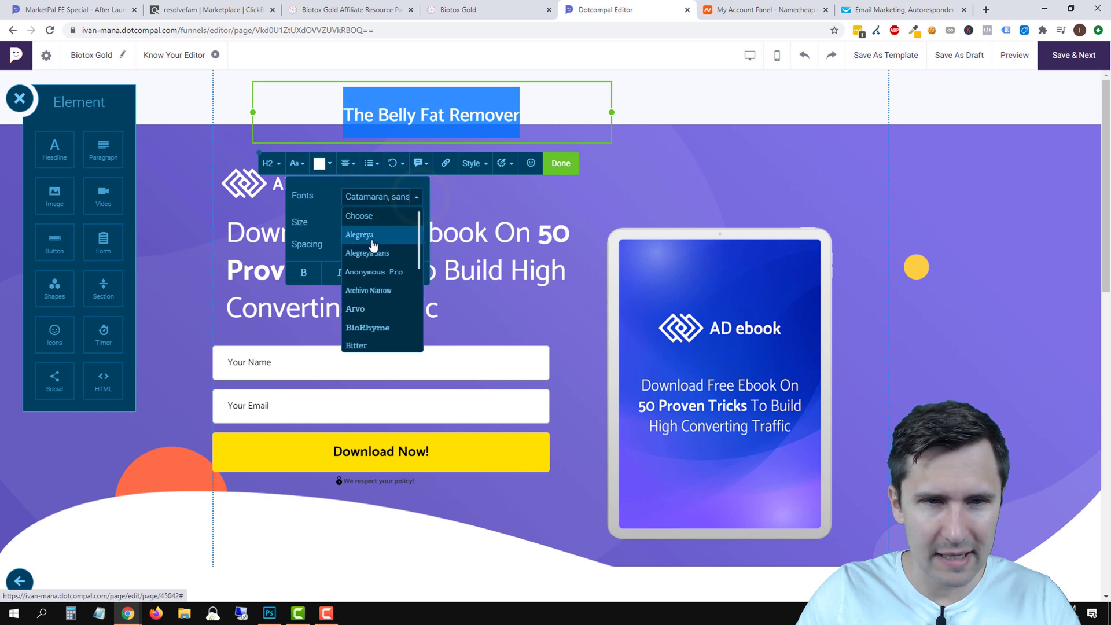
pyautogui.click(372, 239)
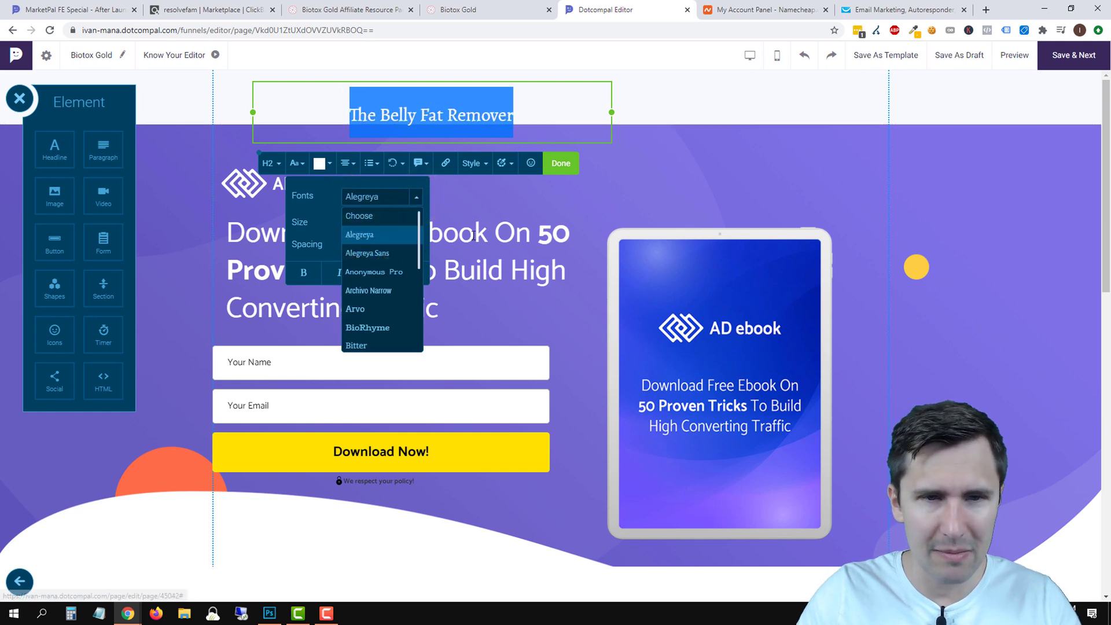
pyautogui.click(381, 253)
pyautogui.click(429, 110)
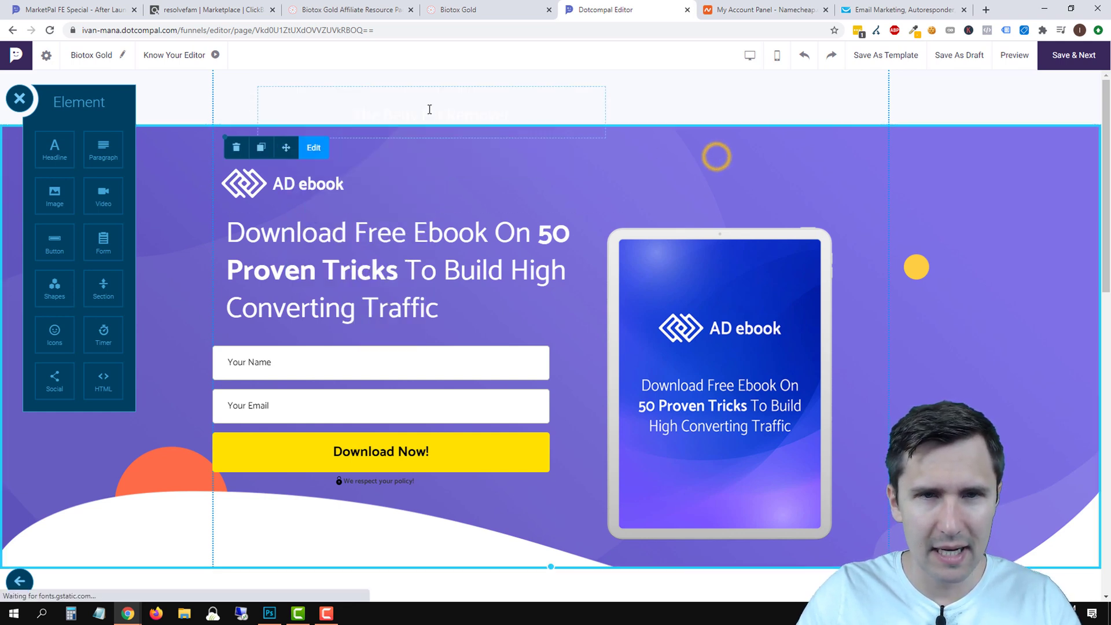
# Apply a dark colour to the heading text.
pyautogui.doubleClick(429, 110)
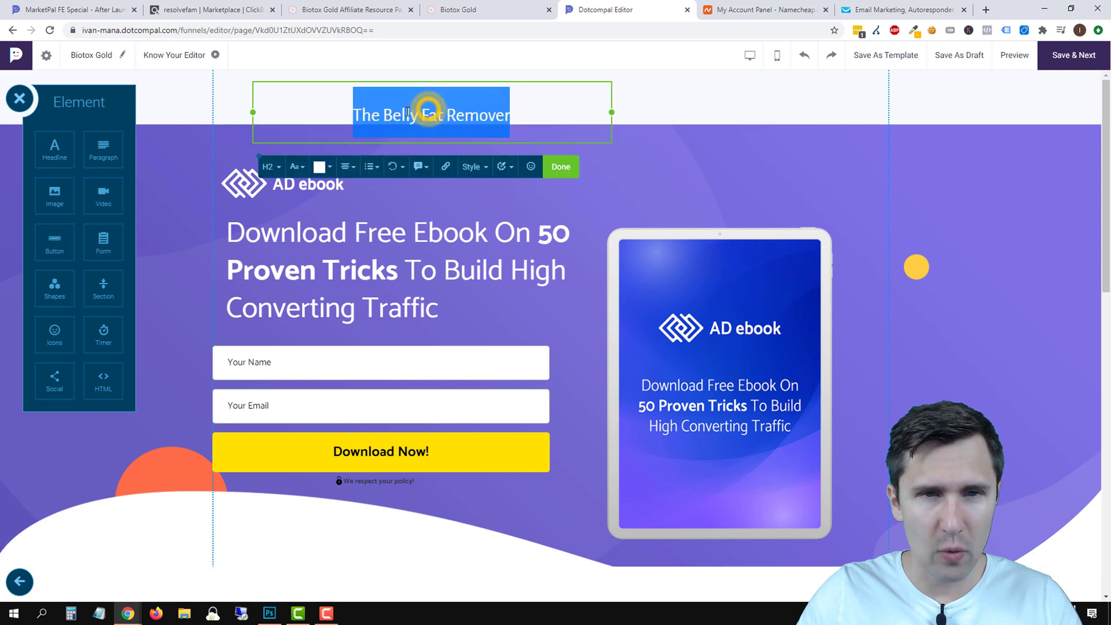
pyautogui.click(322, 167)
pyautogui.click(377, 242)
pyautogui.click(452, 325)
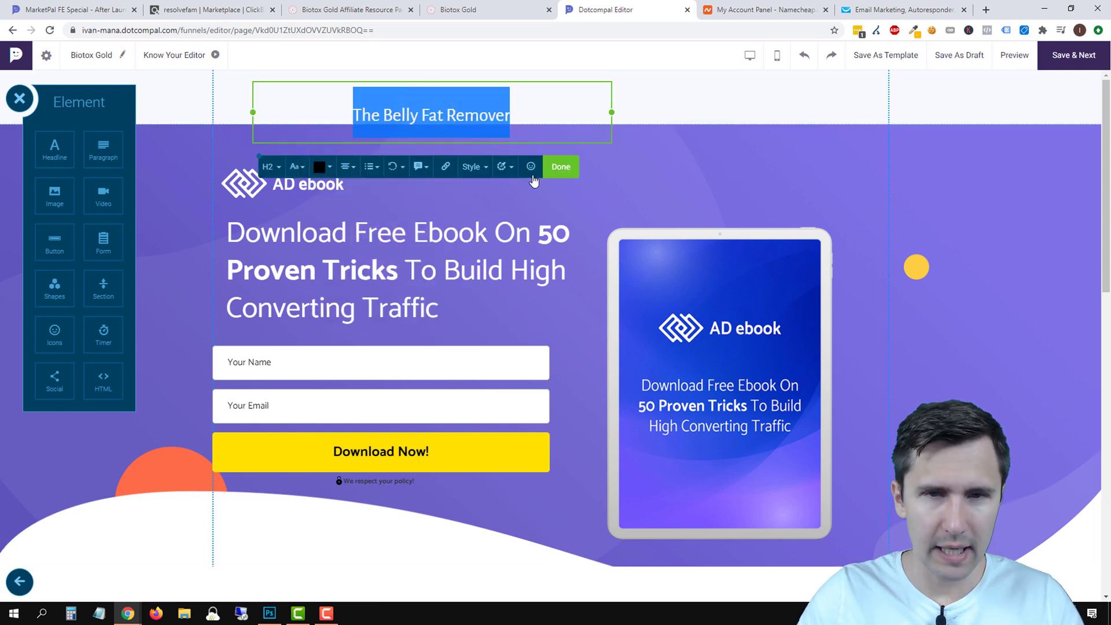
pyautogui.click(560, 168)
pyautogui.click(481, 114)
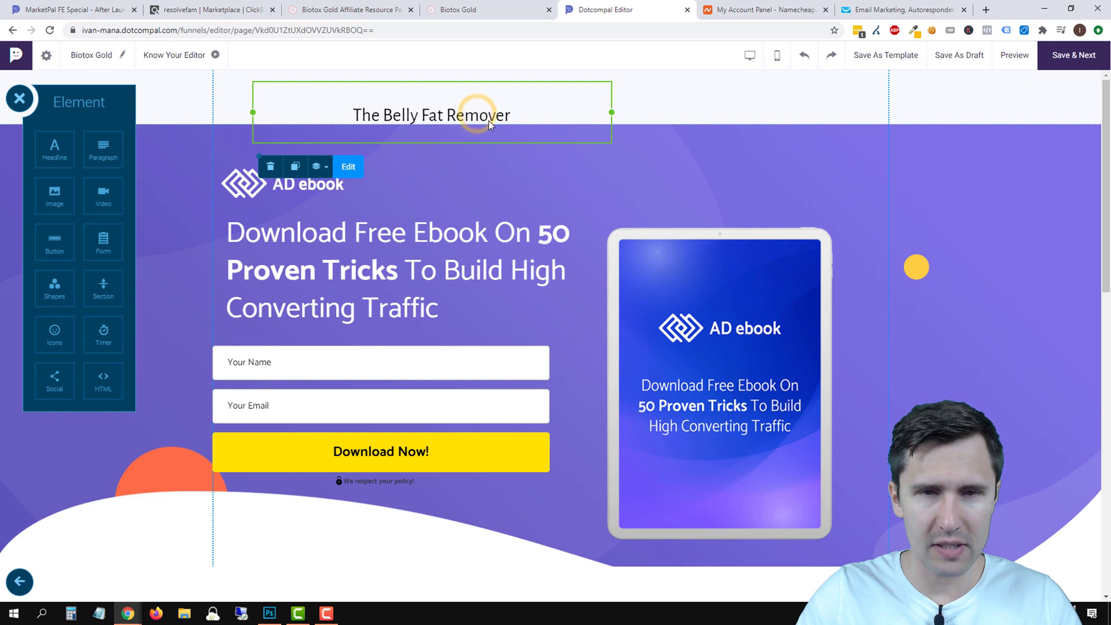
# Narrow the heading box to the left column and adjust the top section's height.
pyautogui.moveTo(480, 114); pyautogui.dragTo(475, 114)
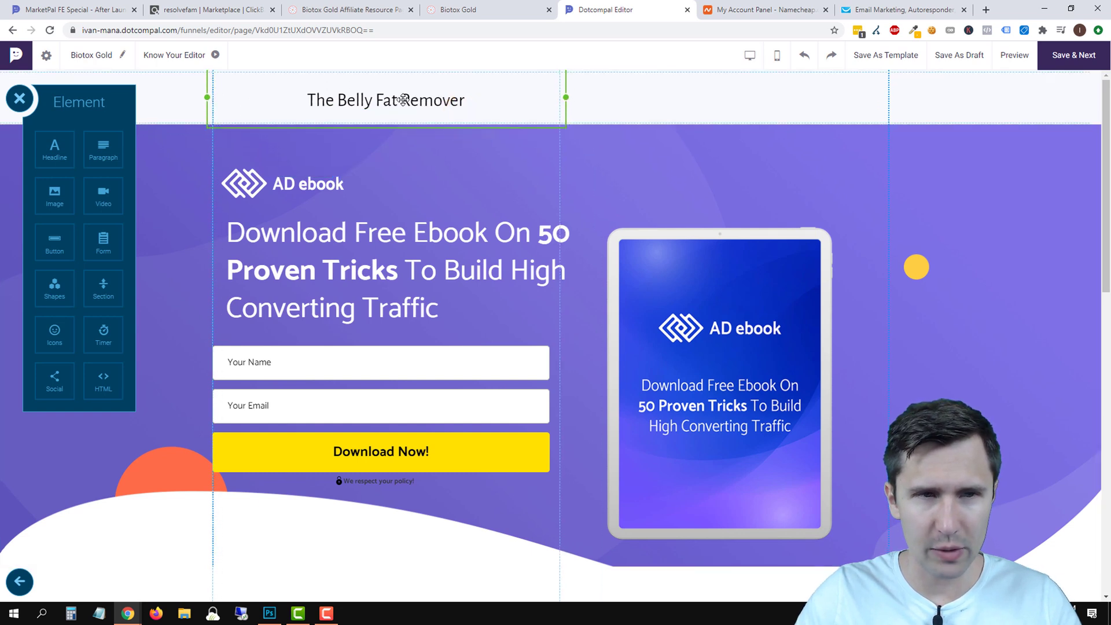
pyautogui.moveTo(568, 100); pyautogui.dragTo(350, 102)
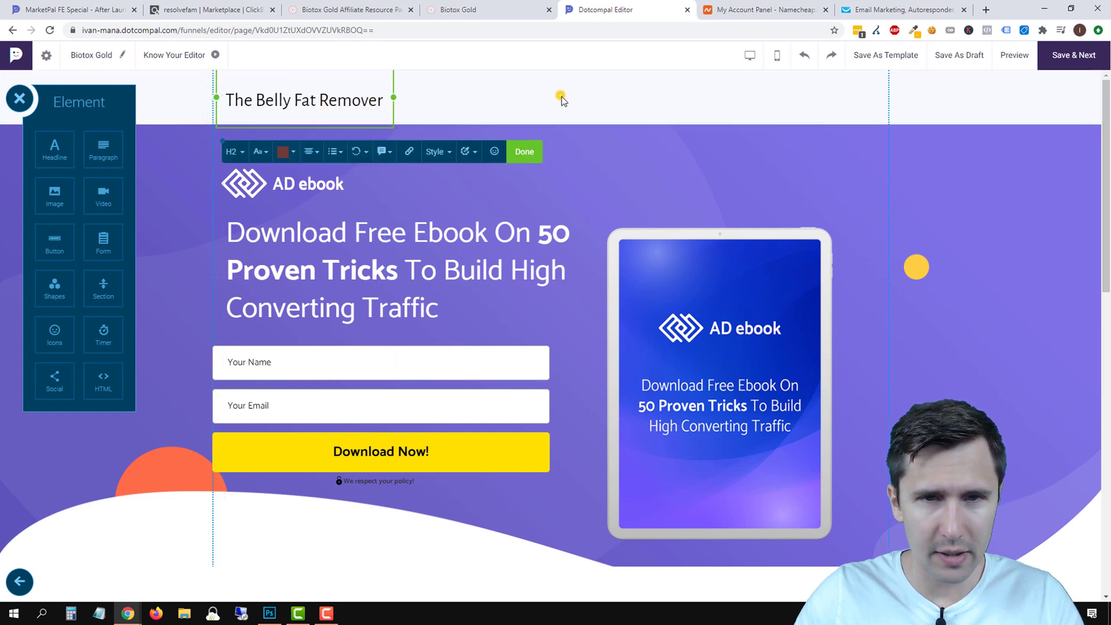
pyautogui.click(559, 96)
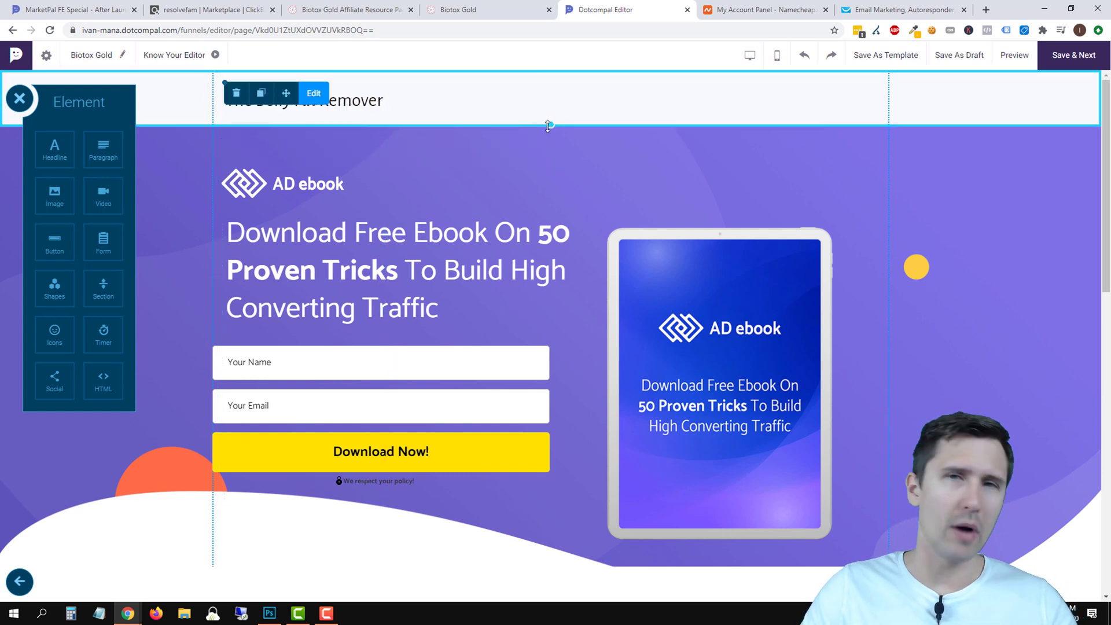
pyautogui.moveTo(549, 125); pyautogui.dragTo(550, 110)
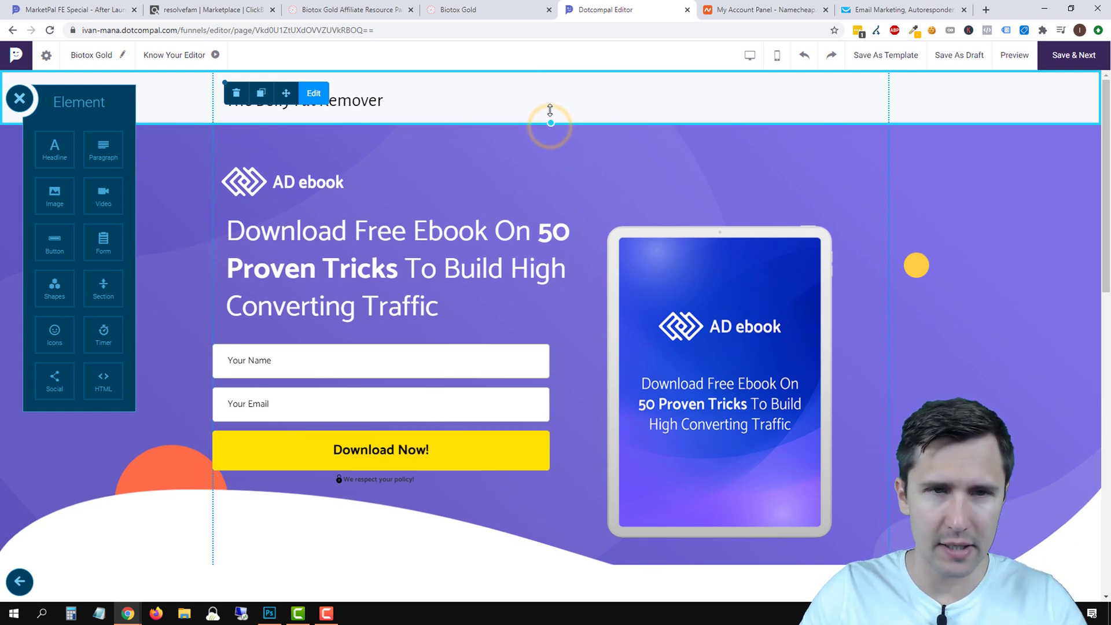
pyautogui.click(370, 99)
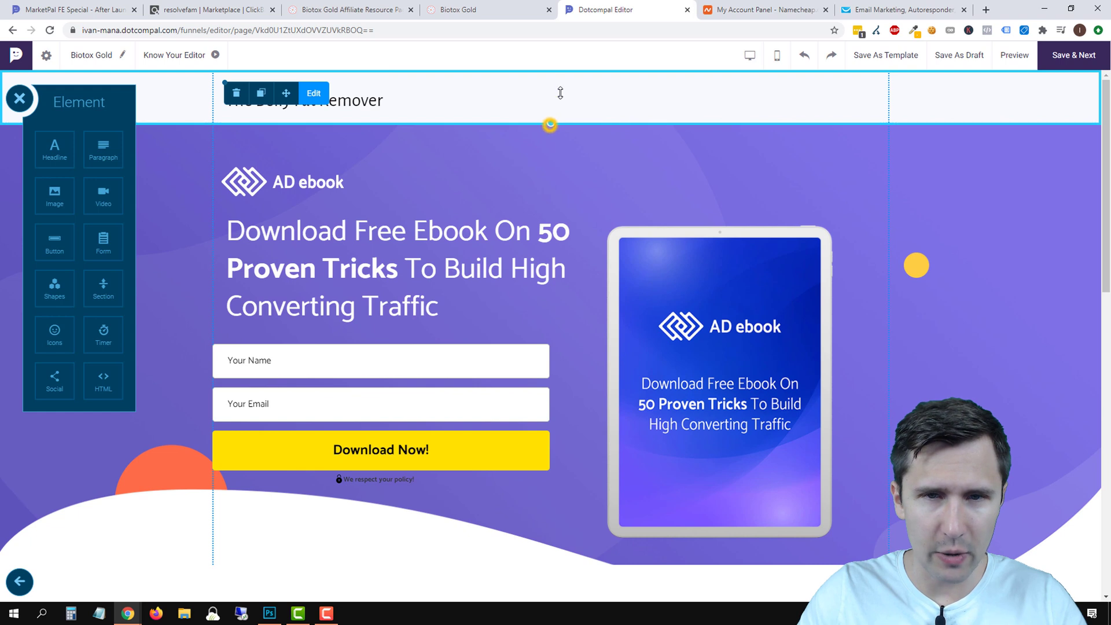
# Nudge the title right and change its level from H2 to paragraph text.
pyautogui.click(356, 99)
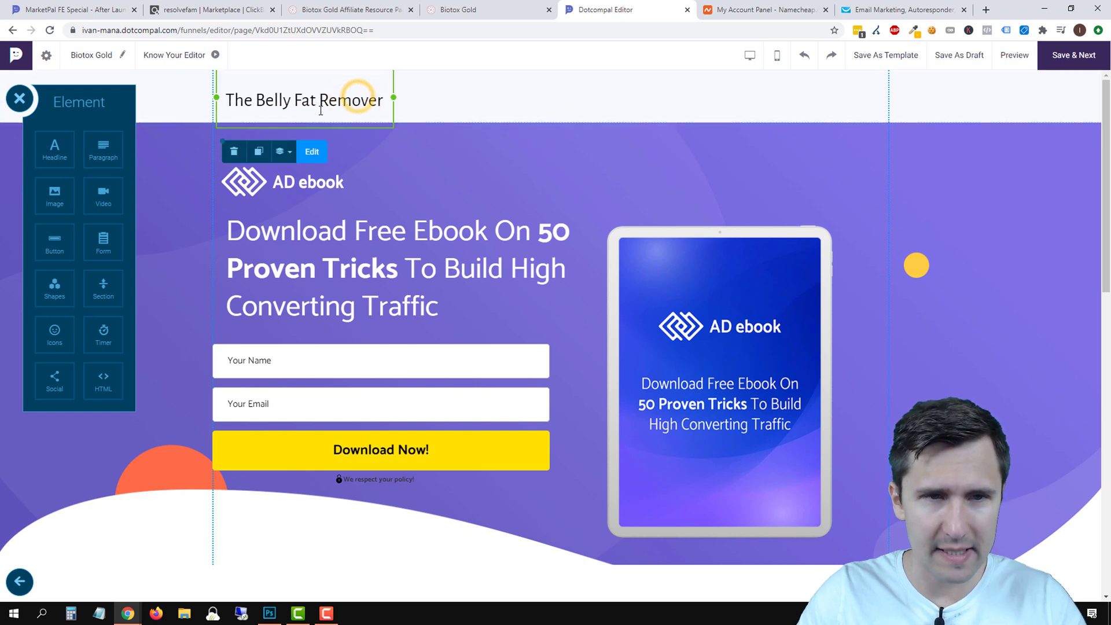
pyautogui.moveTo(321, 110)
pyautogui.mouseDown()
pyautogui.moveTo(318, 100)
pyautogui.moveTo(360, 104)
pyautogui.moveTo(338, 113)
pyautogui.mouseUp()
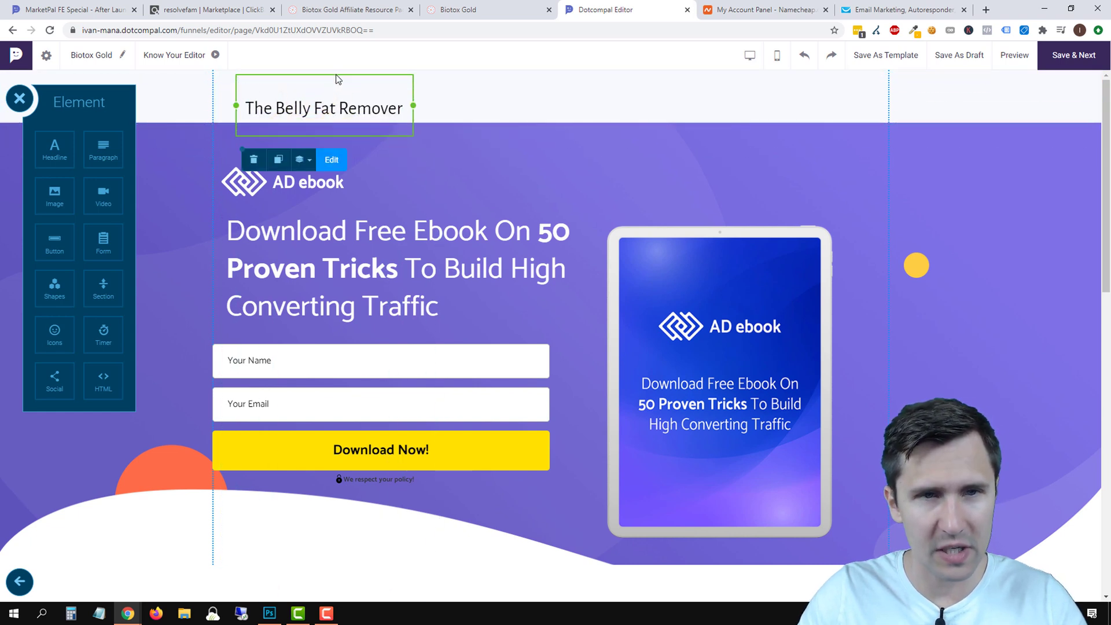
pyautogui.doubleClick(346, 109)
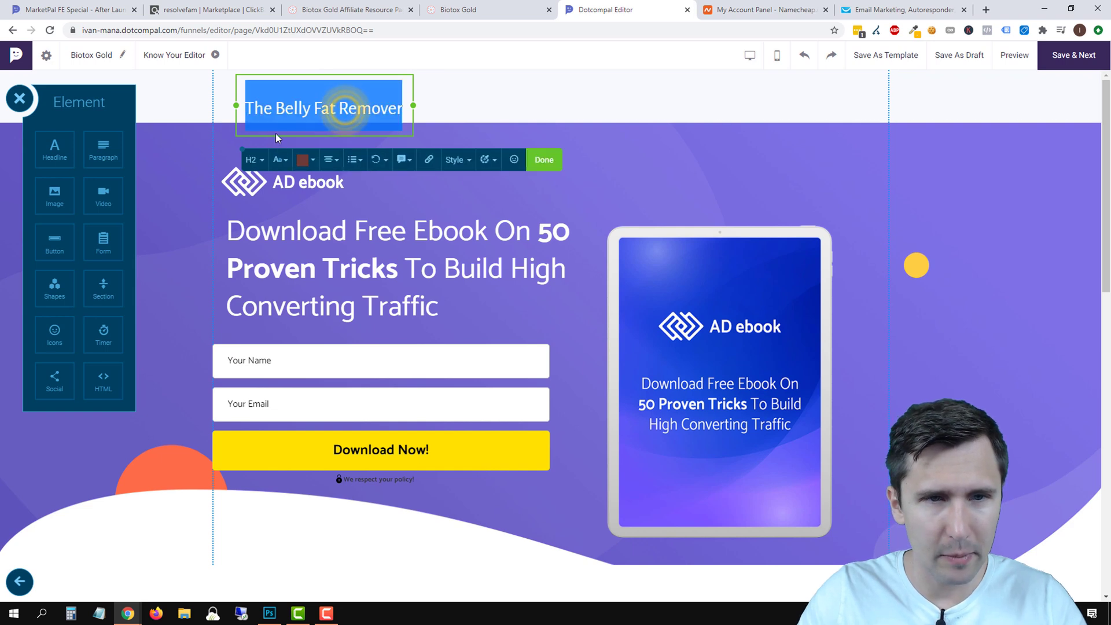
pyautogui.click(332, 168)
pyautogui.click(262, 160)
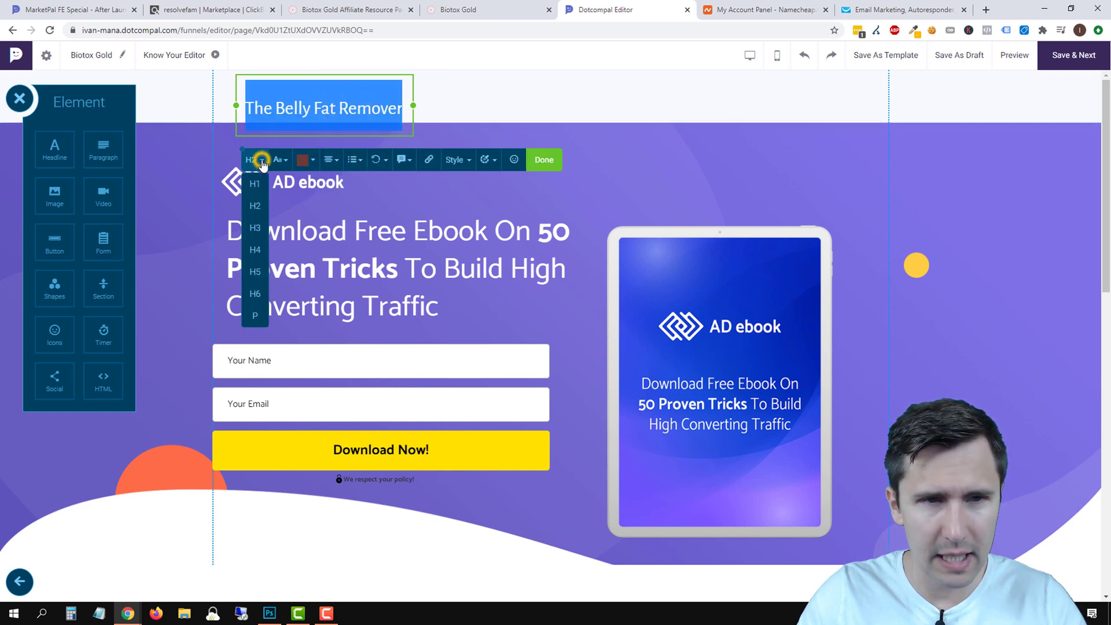
pyautogui.click(255, 316)
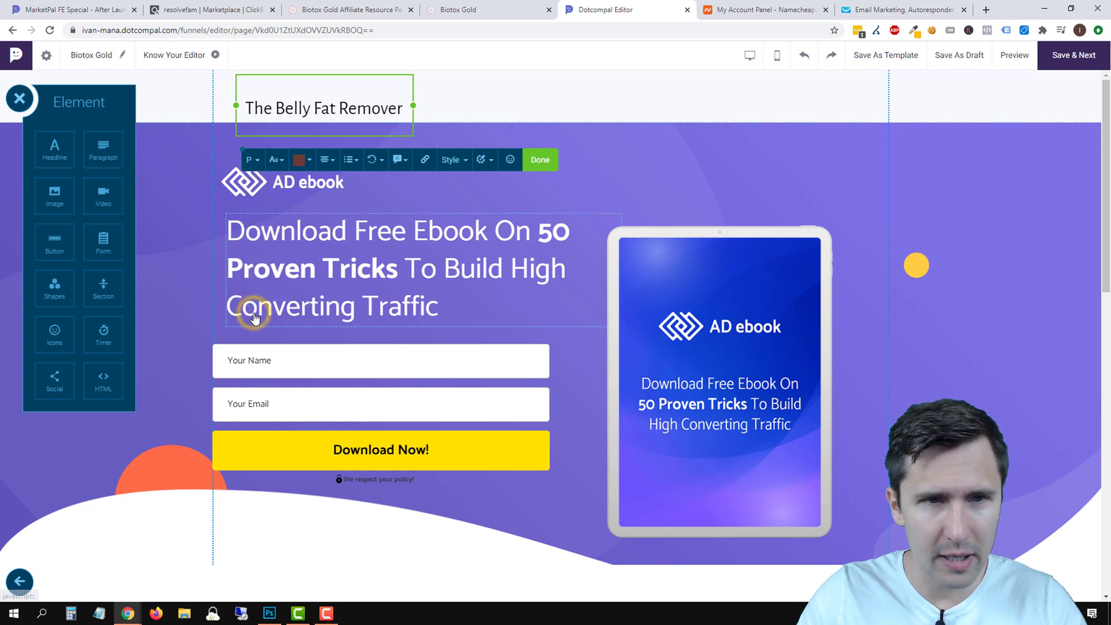
pyautogui.tripleClick(305, 108)
pyautogui.click(258, 158)
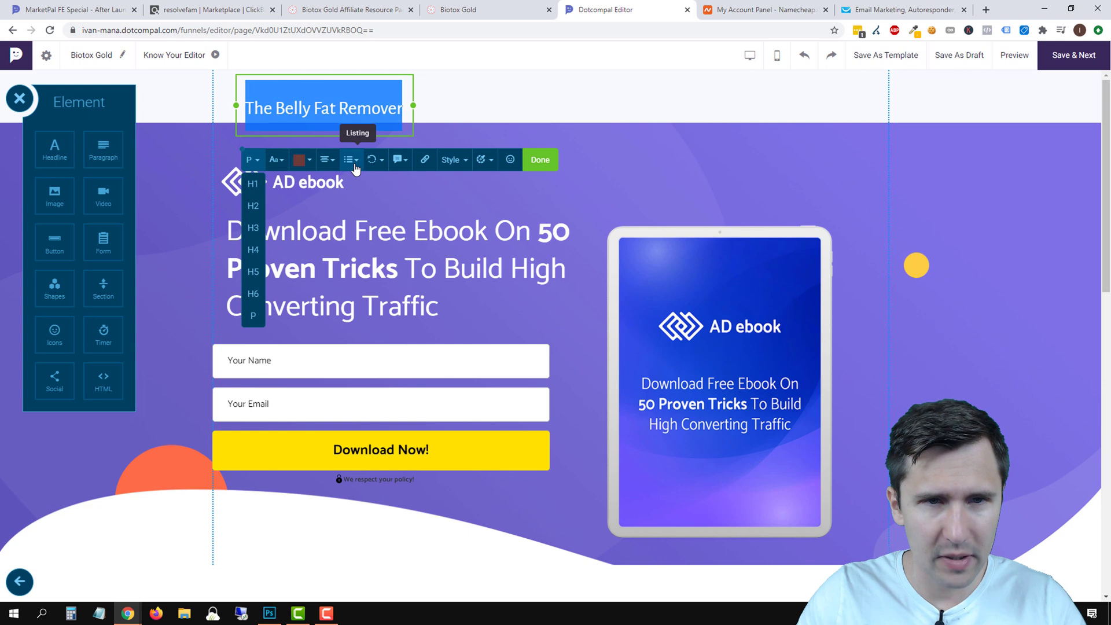
# Increase the title's letter spacing in the Aa font panel.
pyautogui.click(453, 160)
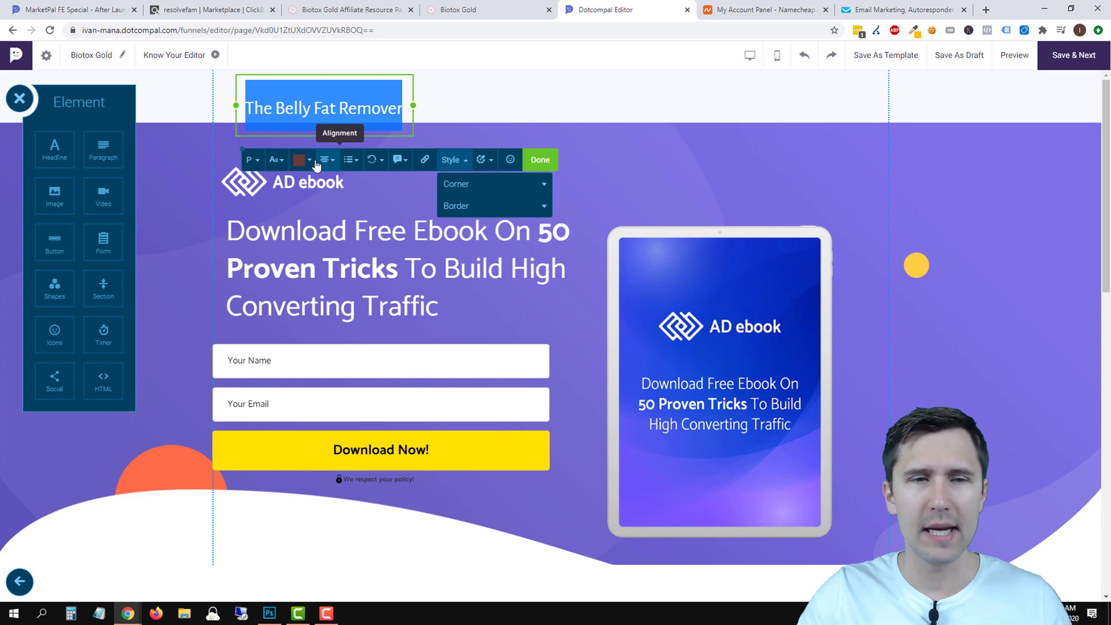
pyautogui.click(277, 160)
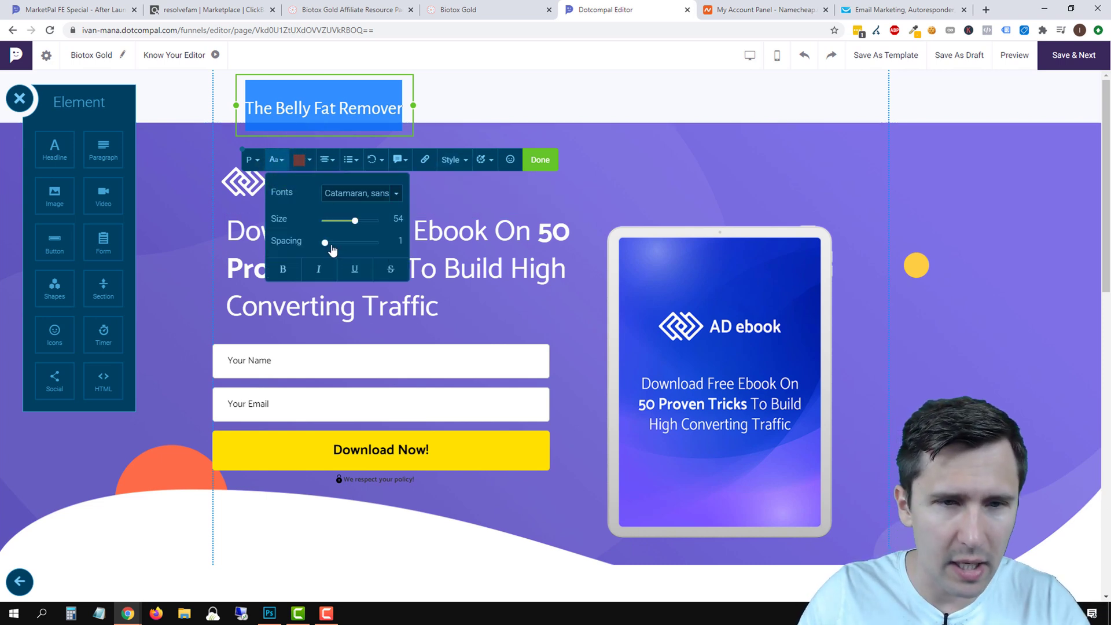
pyautogui.moveTo(325, 243); pyautogui.dragTo(342, 251)
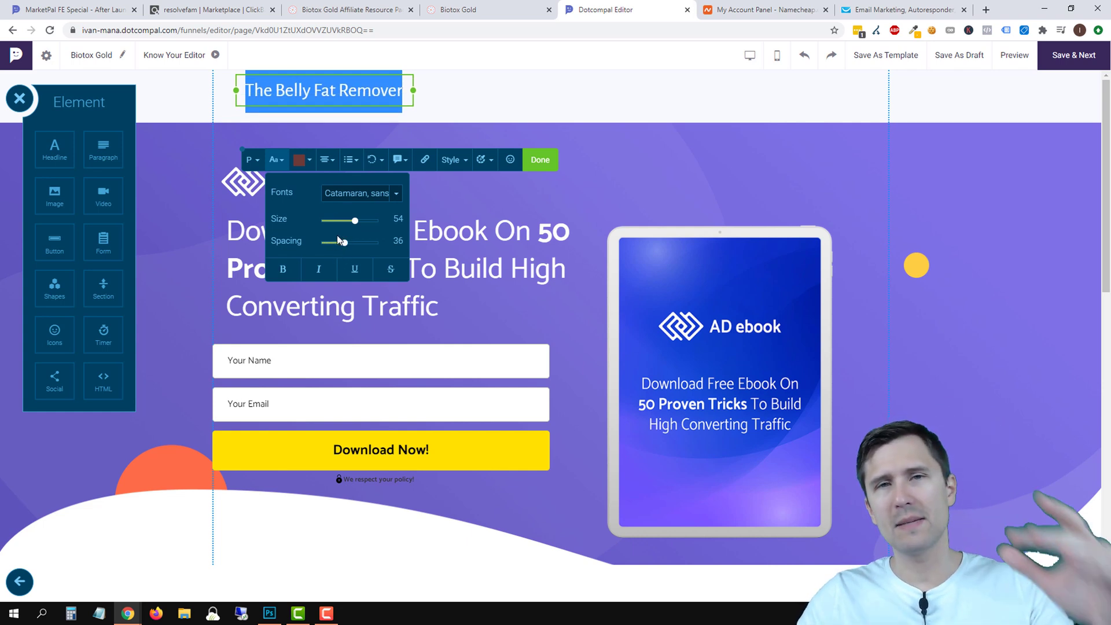
pyautogui.click(488, 123)
# Reposition the title within the top section and make the section slightly shorter.
pyautogui.click(324, 90)
pyautogui.moveTo(339, 93); pyautogui.dragTo(322, 97)
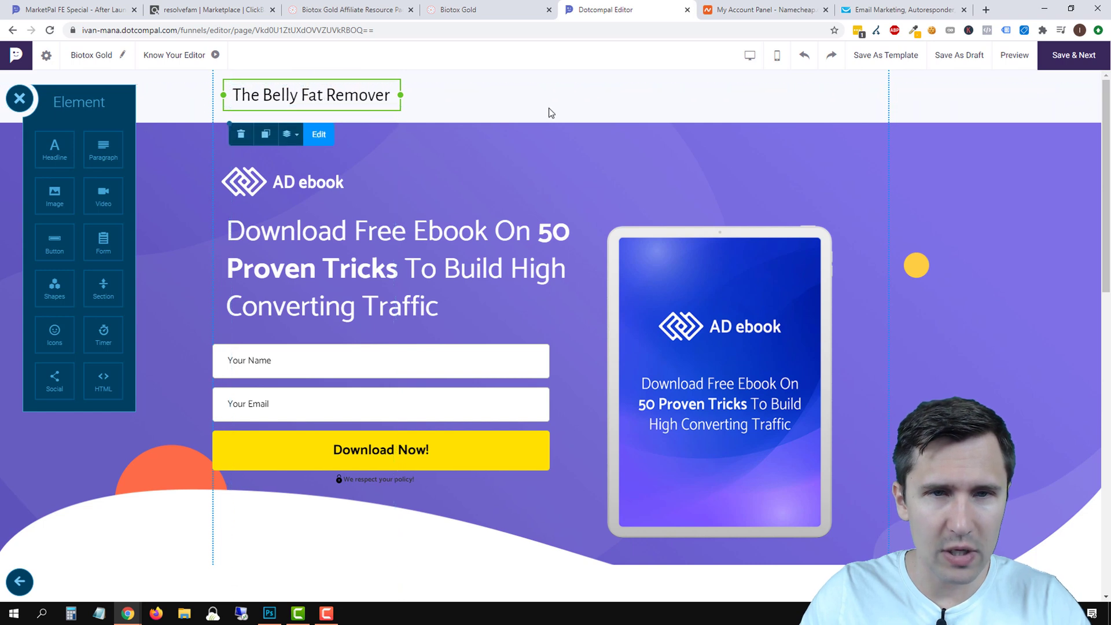
pyautogui.click(587, 94)
pyautogui.moveTo(551, 123); pyautogui.dragTo(554, 116)
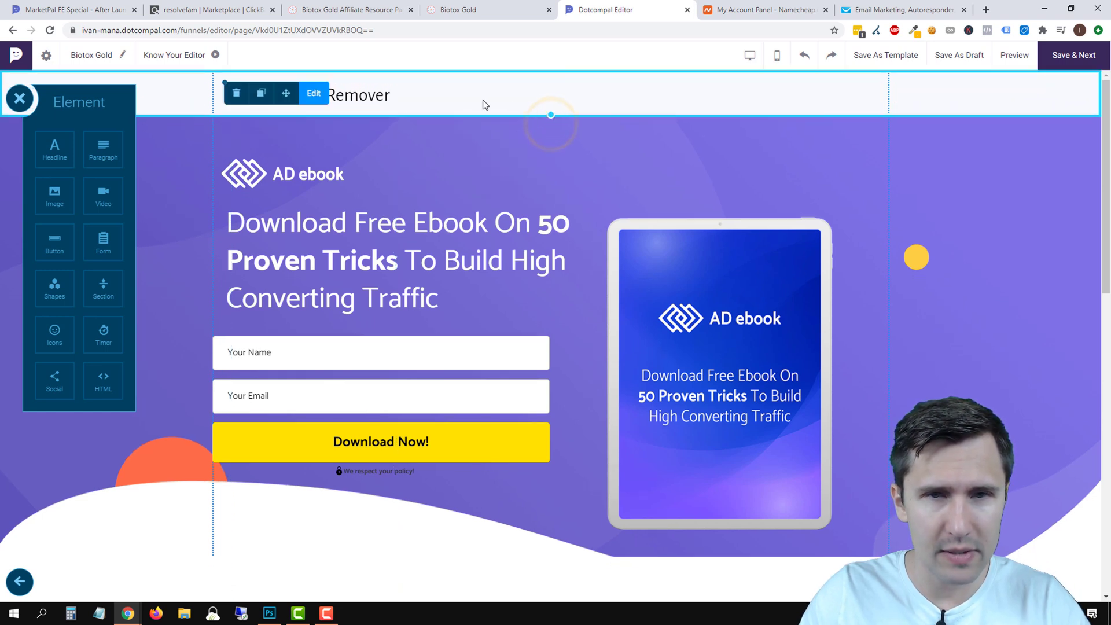
pyautogui.click(425, 167)
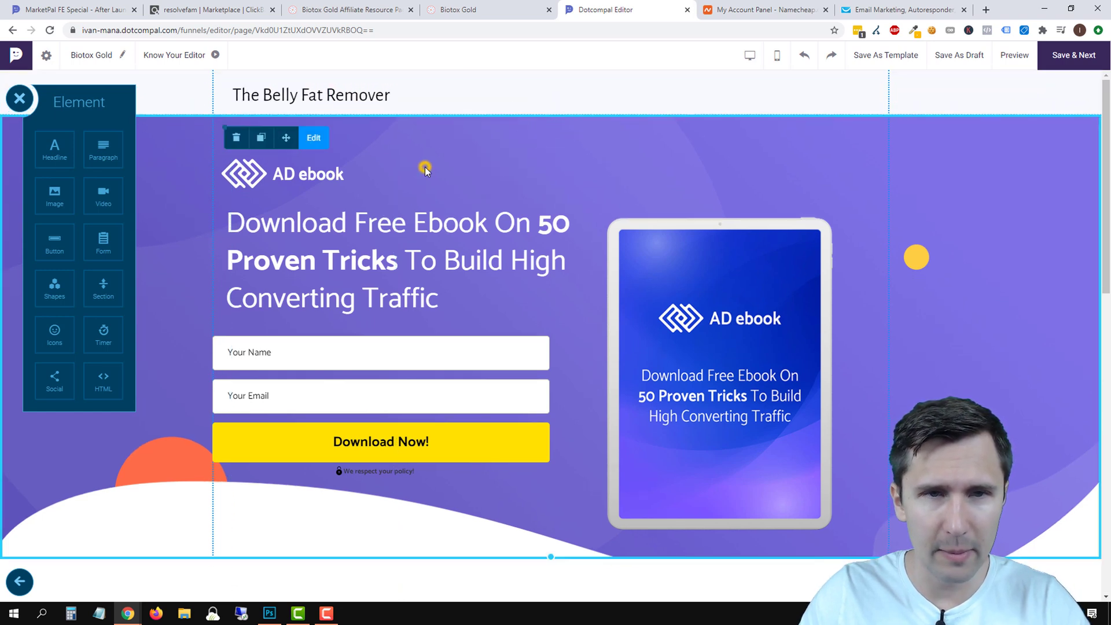
# Make the word 'Belly' bold in the title.
pyautogui.click(332, 92)
pyautogui.click(320, 93)
pyautogui.doubleClick(281, 94)
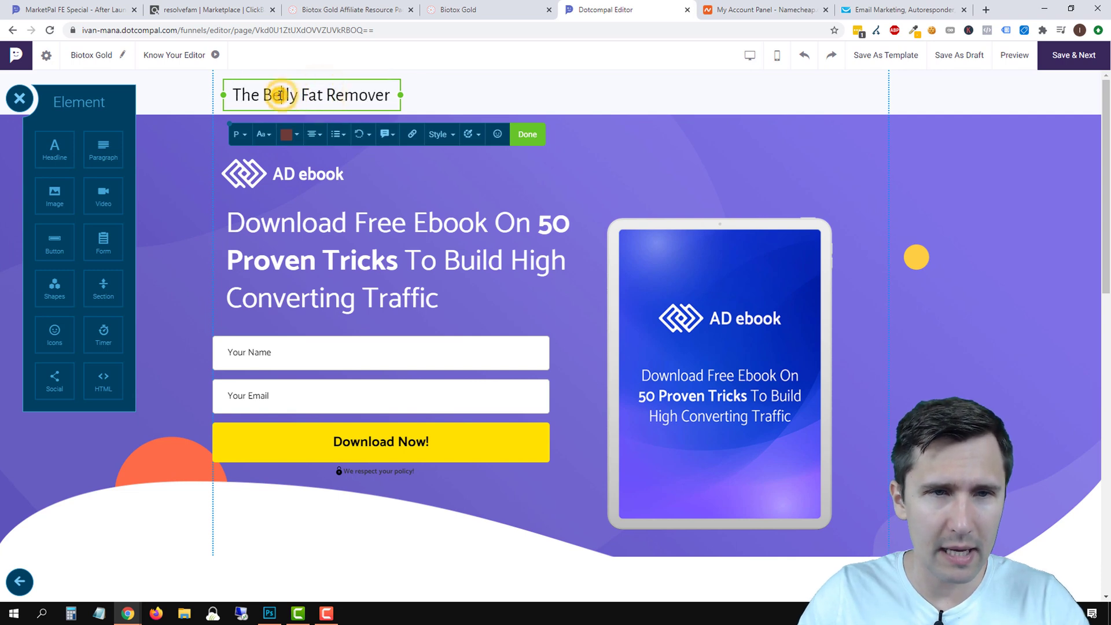
pyautogui.click(260, 140)
pyautogui.click(271, 240)
pyautogui.click(646, 135)
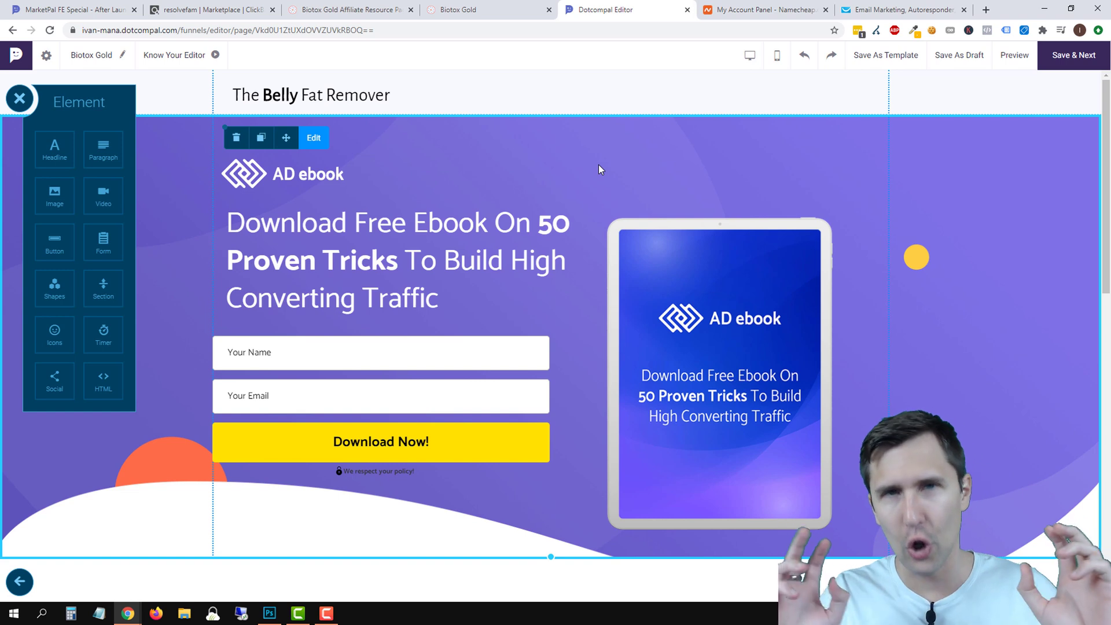
pyautogui.click(305, 99)
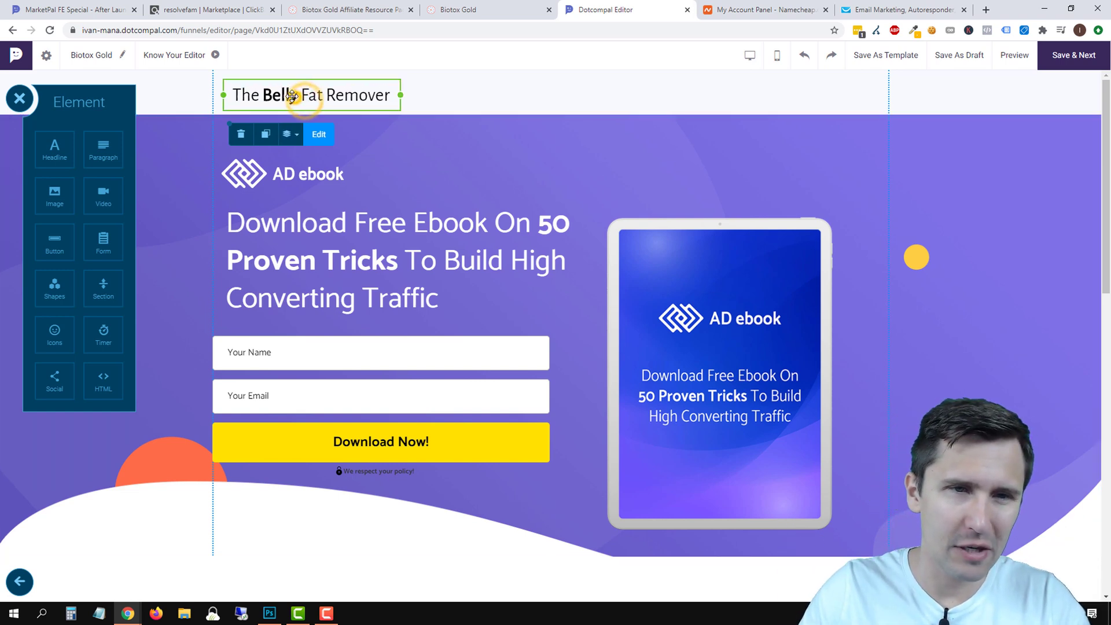
pyautogui.click(651, 168)
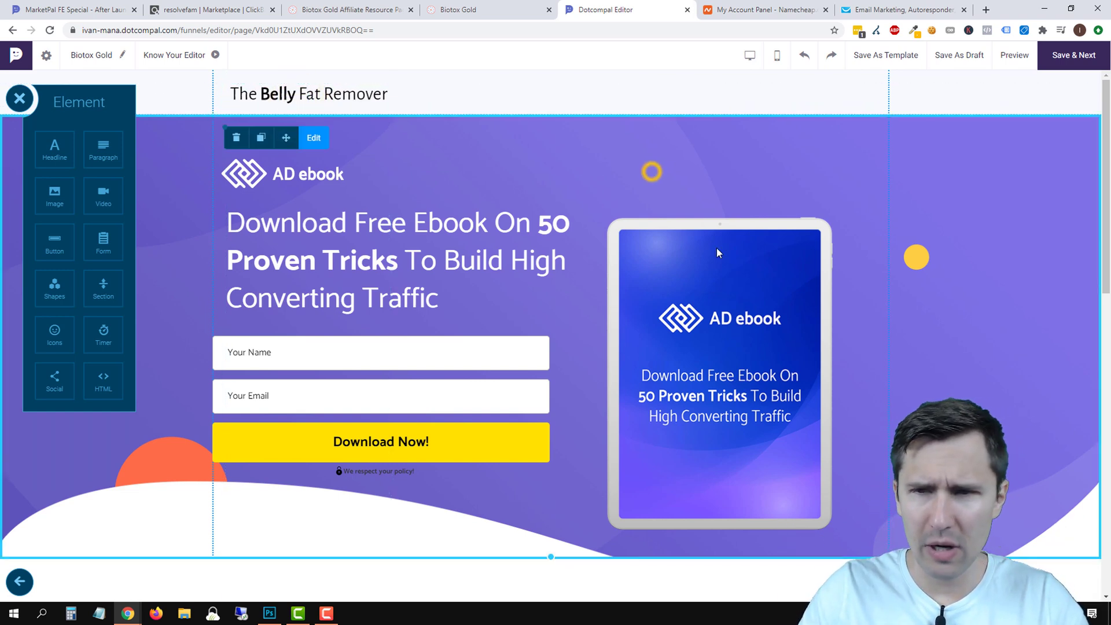
pyautogui.click(764, 264)
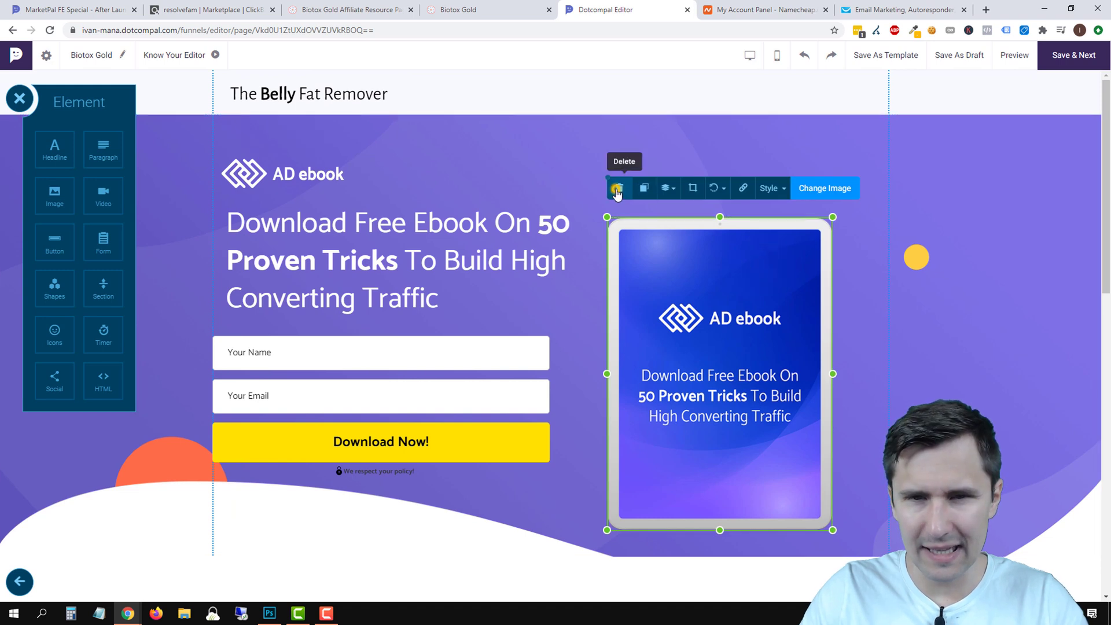
pyautogui.click(619, 187)
pyautogui.click(425, 242)
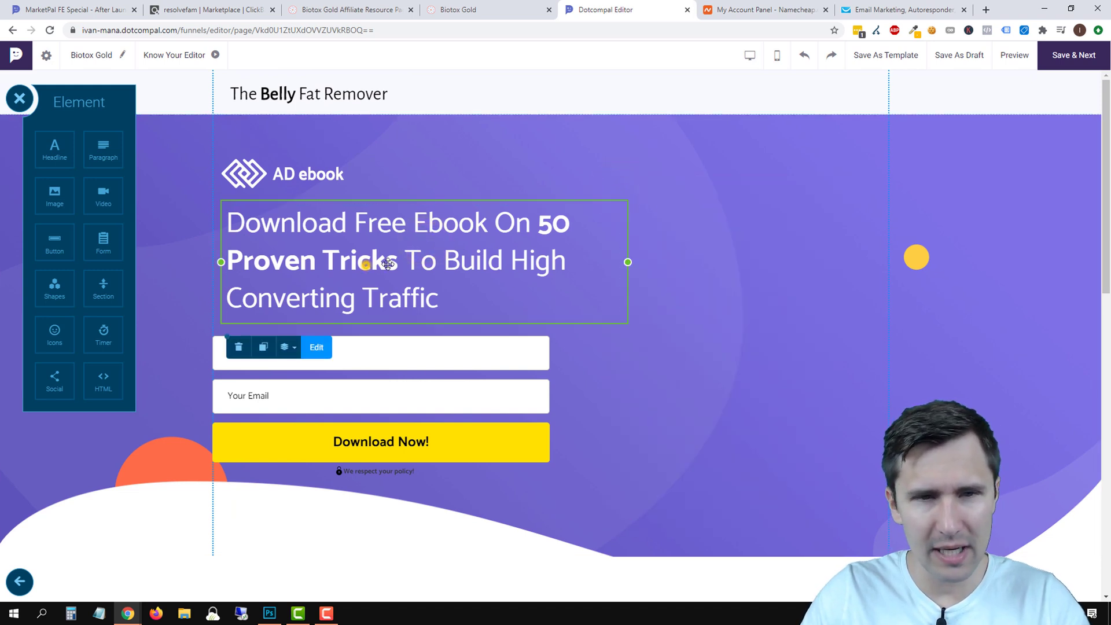
pyautogui.moveTo(365, 262); pyautogui.dragTo(318, 172)
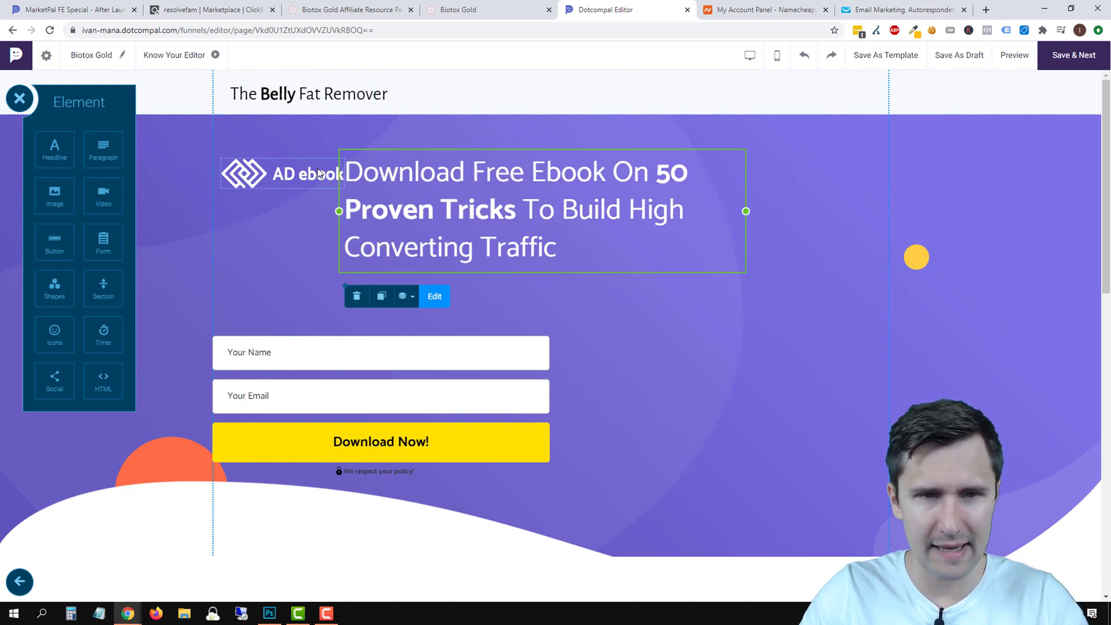
pyautogui.click(287, 169)
pyautogui.click(234, 128)
pyautogui.click(479, 372)
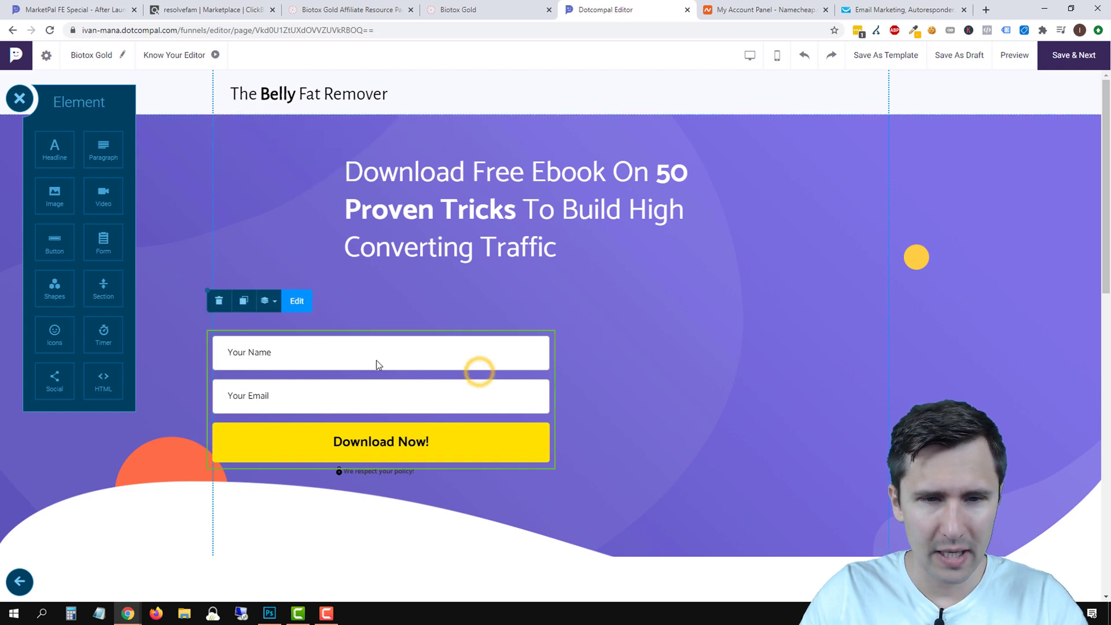
pyautogui.moveTo(376, 363); pyautogui.dragTo(518, 323)
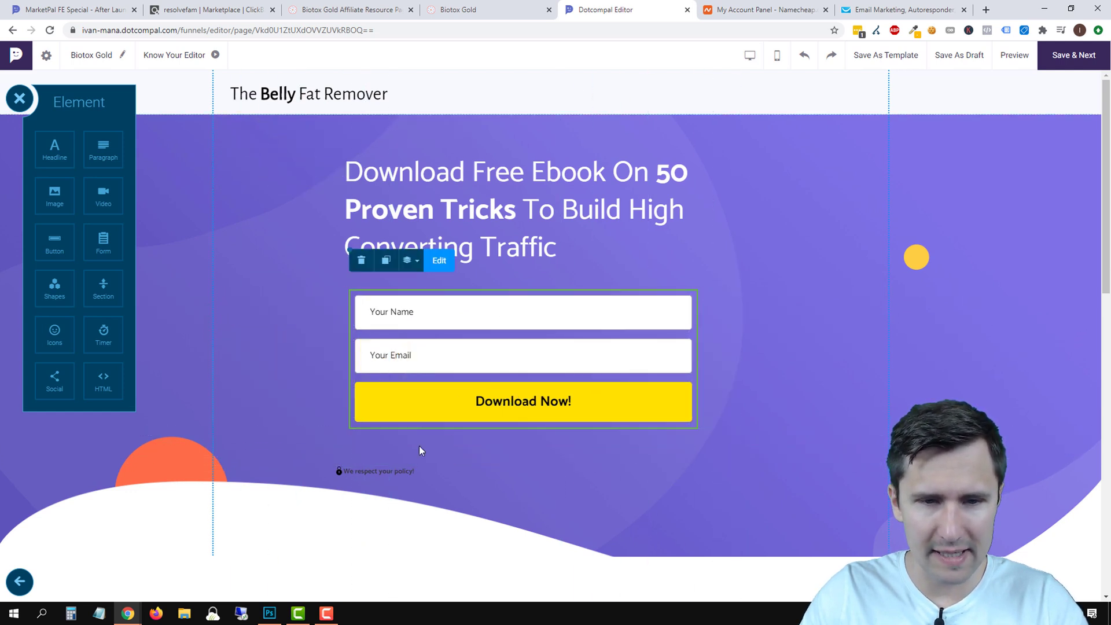
pyautogui.click(368, 470)
pyautogui.moveTo(368, 470); pyautogui.dragTo(480, 449)
pyautogui.doubleClick(509, 446)
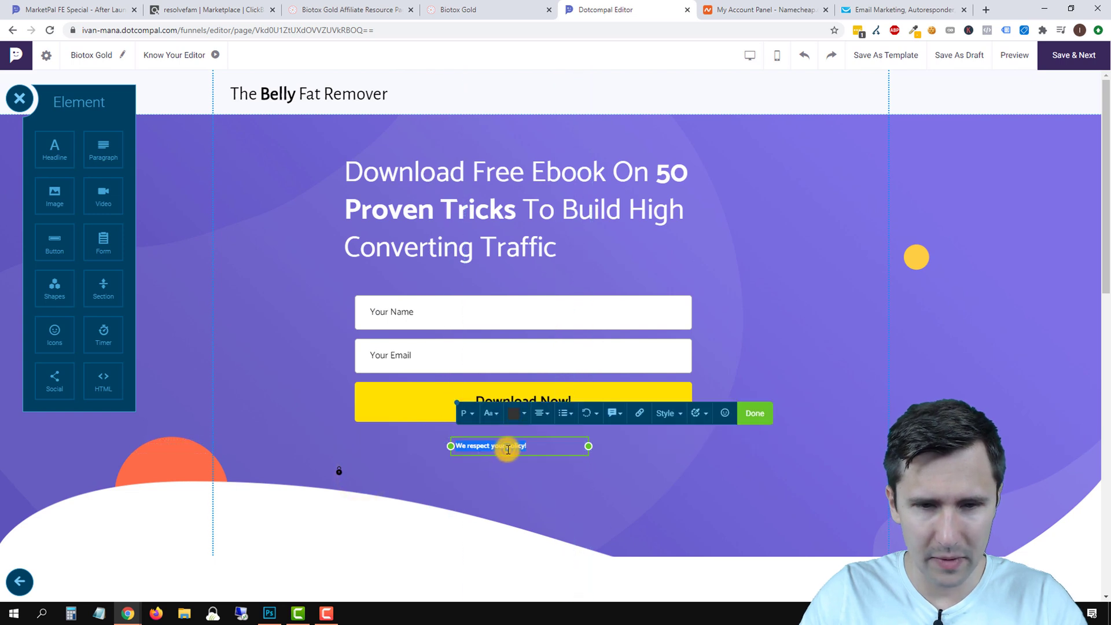
pyautogui.click(490, 413)
pyautogui.click(545, 340)
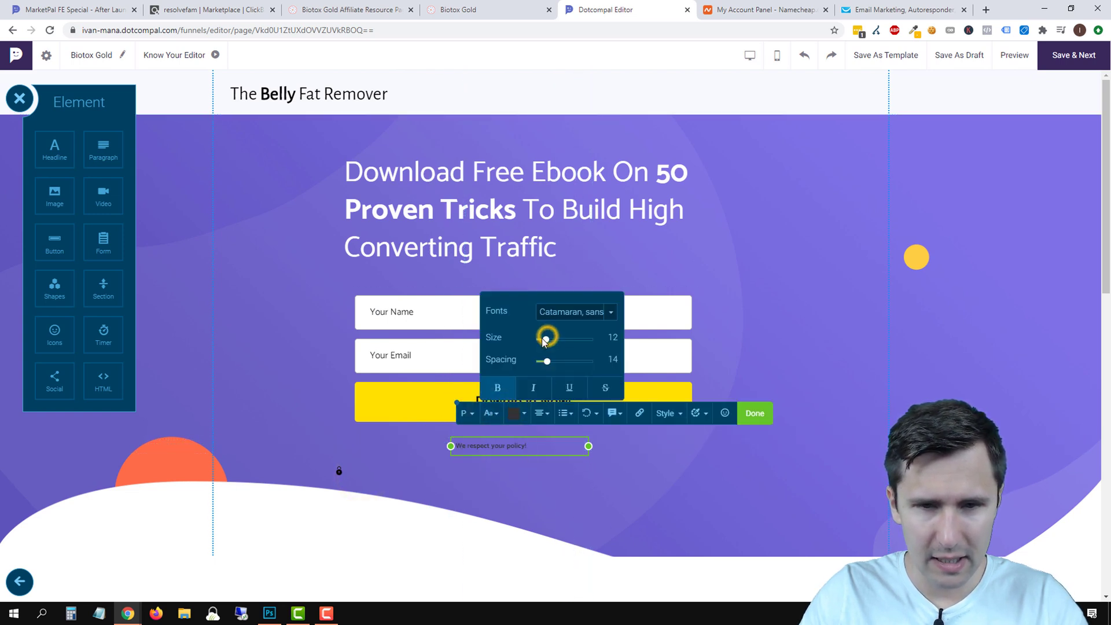
pyautogui.moveTo(544, 341); pyautogui.dragTo(553, 340)
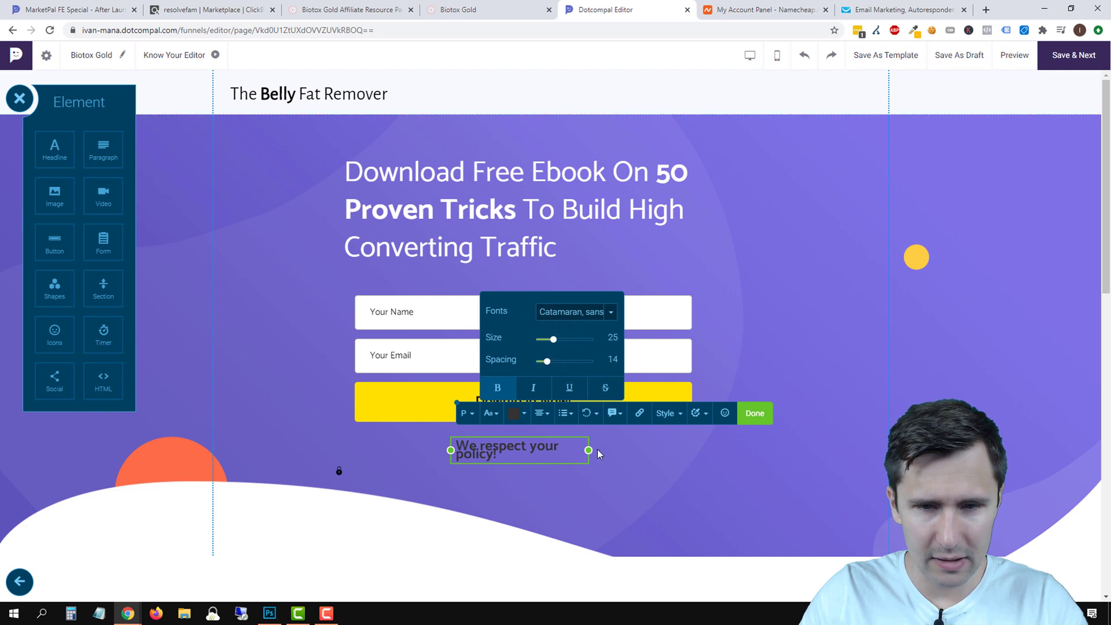
pyautogui.moveTo(591, 450); pyautogui.dragTo(656, 449)
pyautogui.click(540, 449)
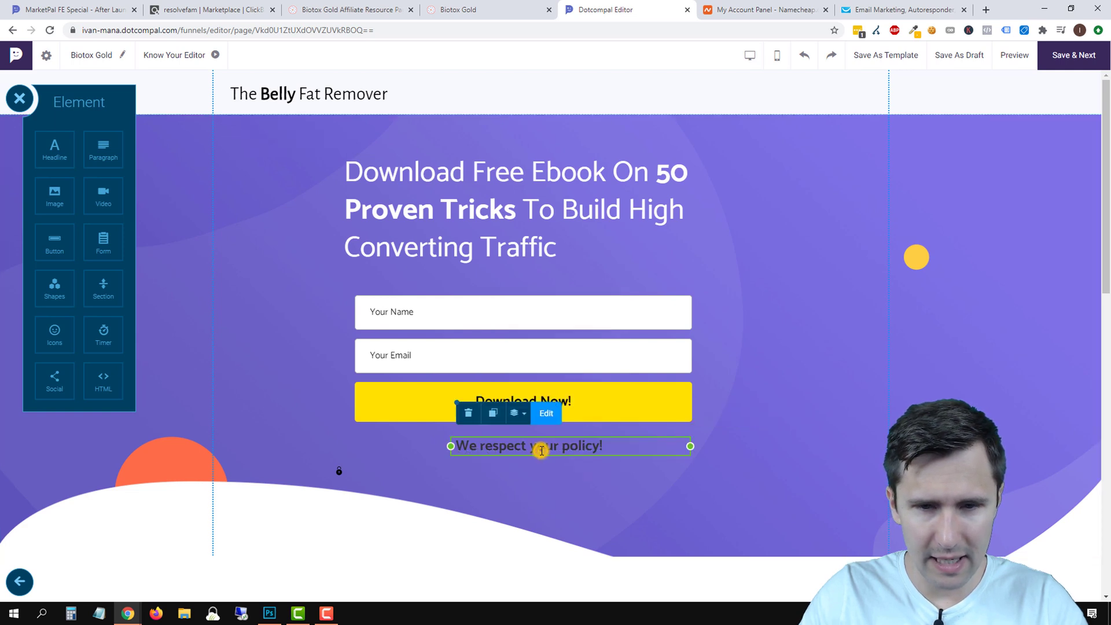
pyautogui.doubleClick(541, 449)
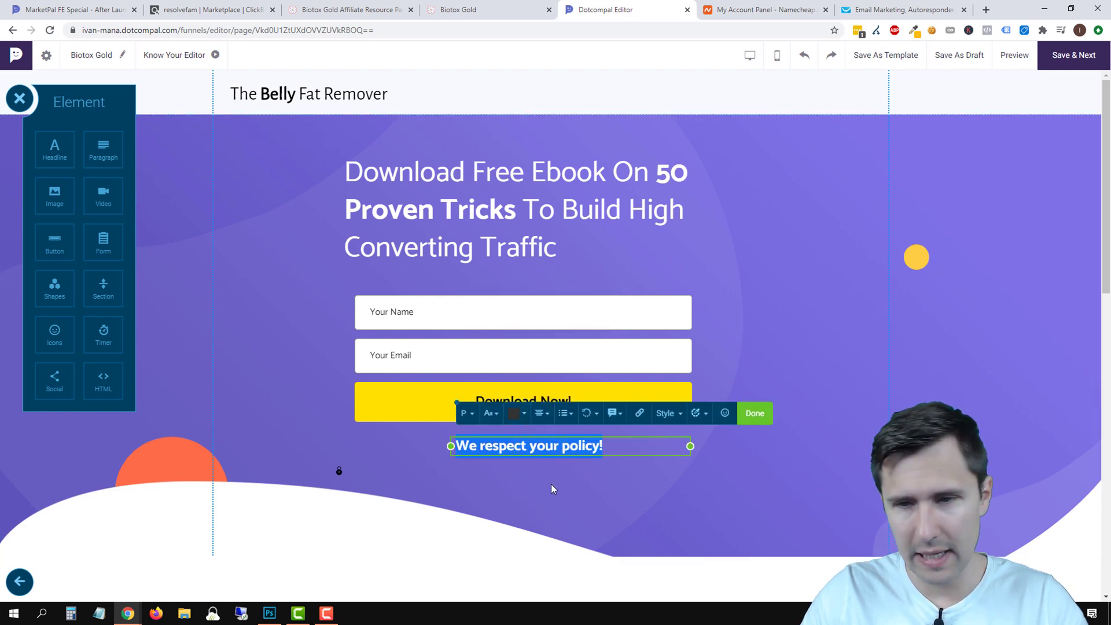
pyautogui.click(413, 468)
pyautogui.click(339, 473)
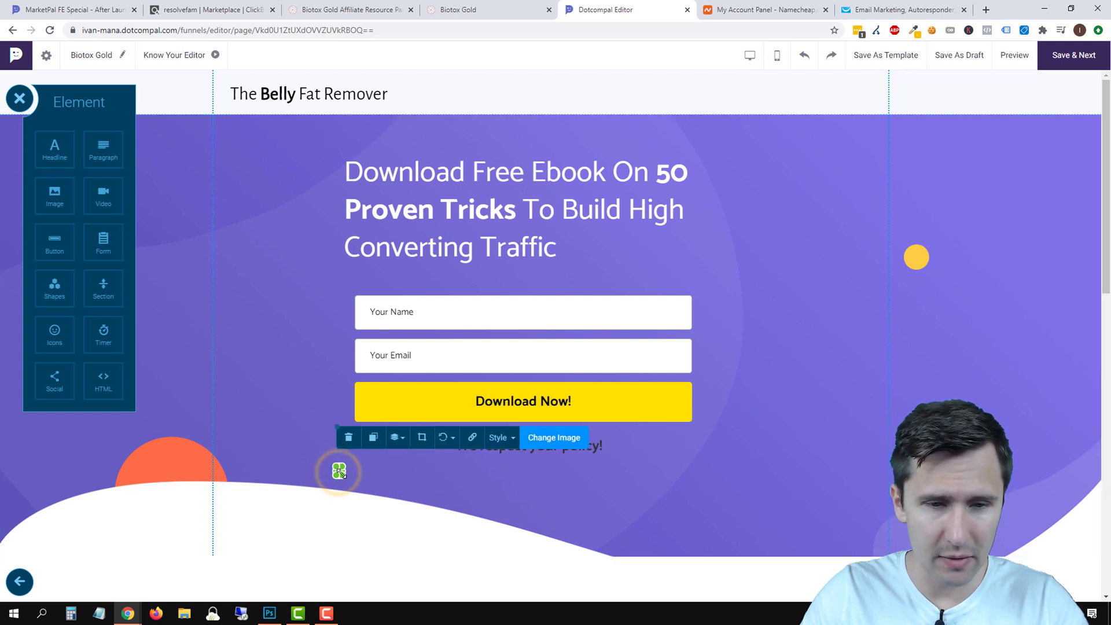
pyautogui.moveTo(345, 479); pyautogui.dragTo(423, 452)
pyautogui.click(523, 495)
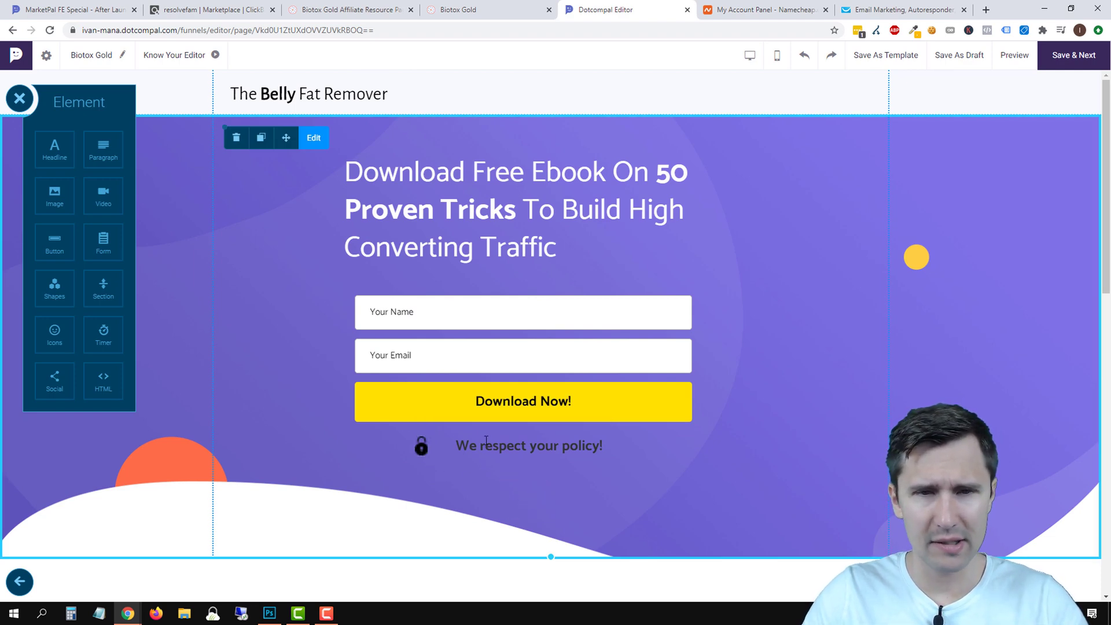
pyautogui.scroll(-4, 486, 441)
pyautogui.scroll(4, 632, 432)
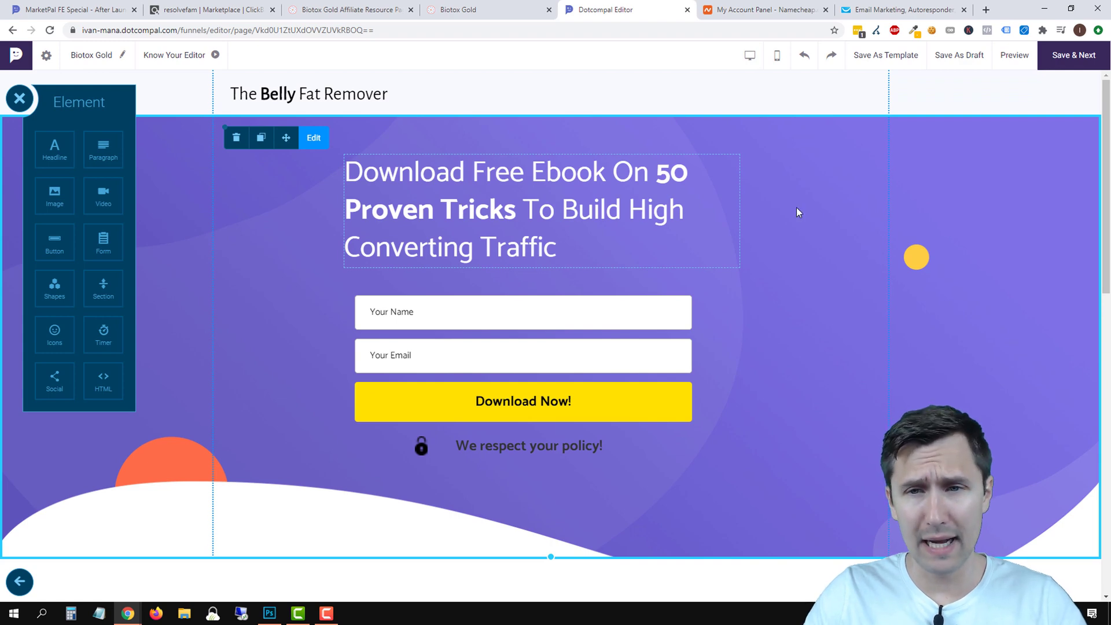
# Review the Biotox Gold sales page headline copy.
pyautogui.click(497, 9)
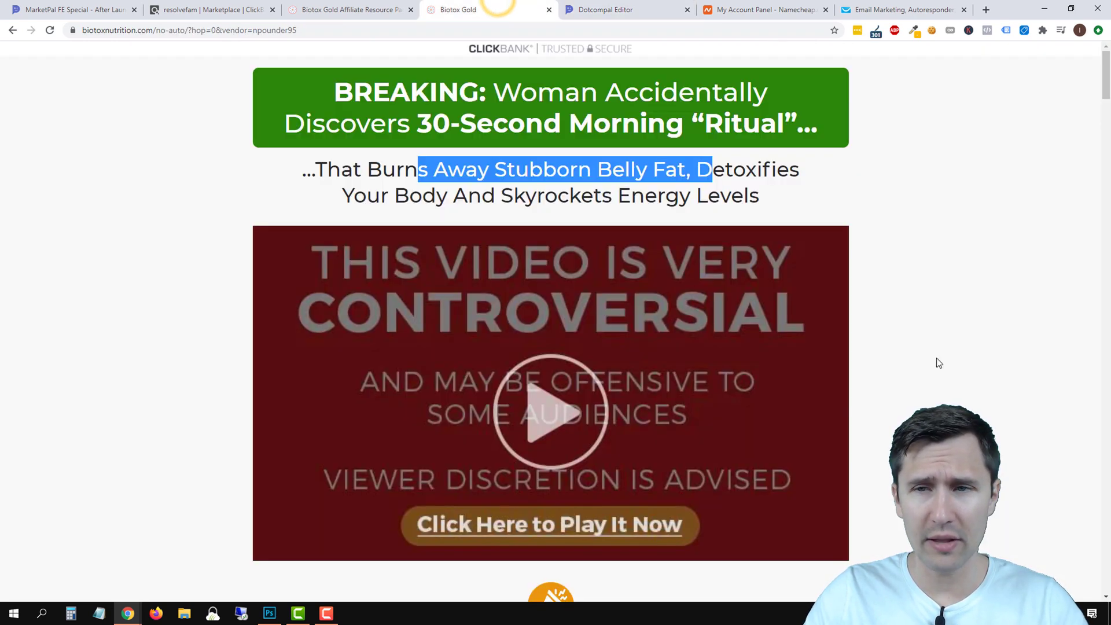
pyautogui.scroll(-6, 936, 362)
pyautogui.scroll(6, 940, 301)
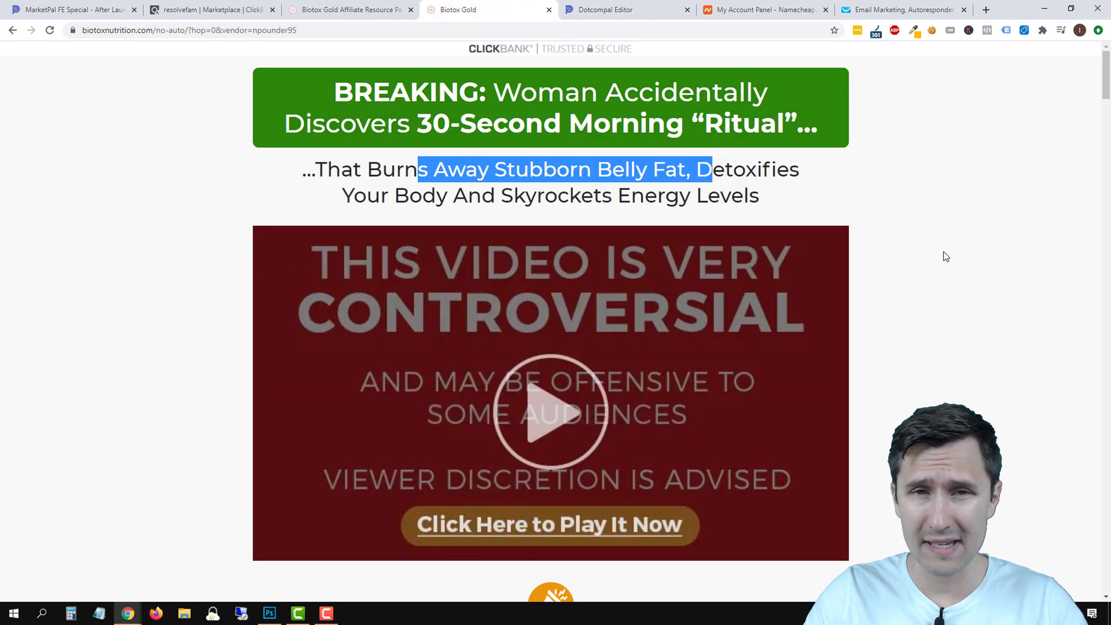
pyautogui.scroll(-12, 920, 290)
pyautogui.scroll(12, 909, 307)
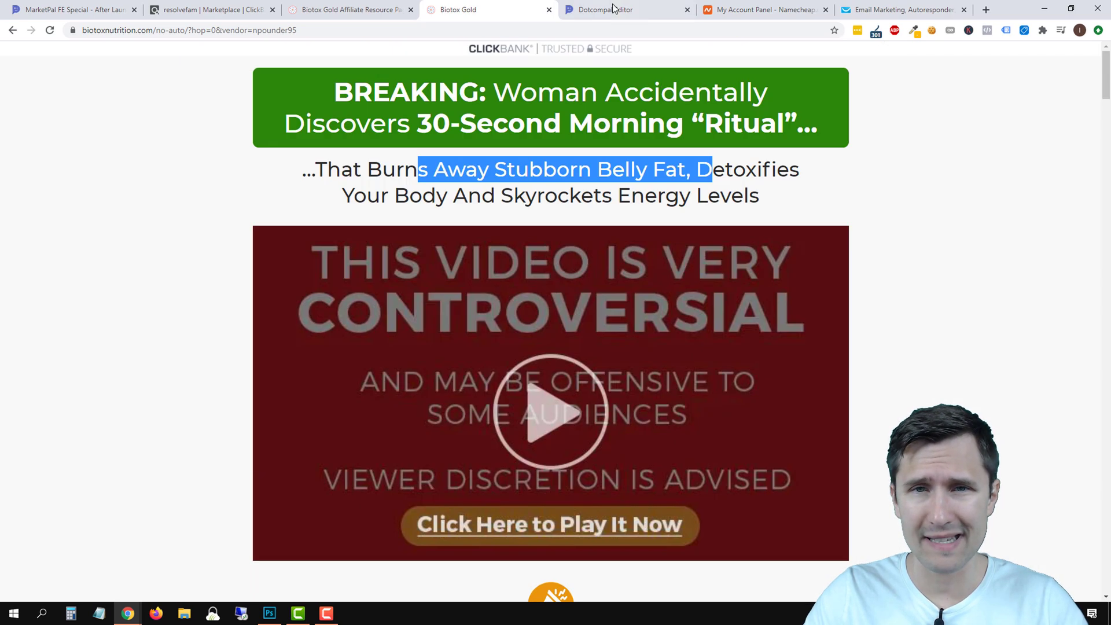
pyautogui.click(614, 8)
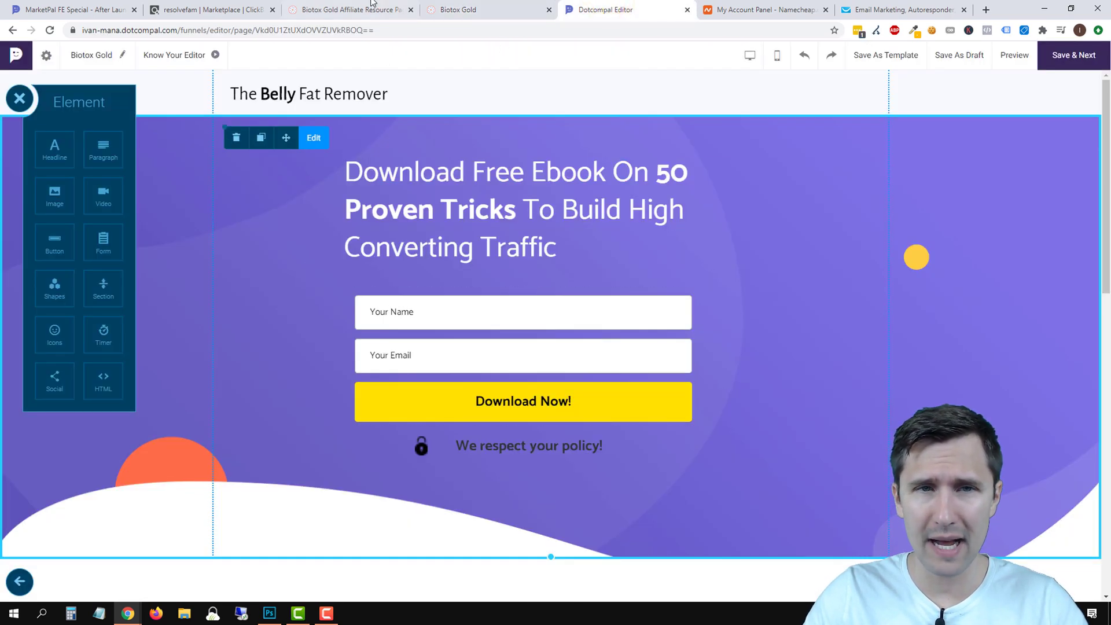
pyautogui.click(463, 7)
pyautogui.click(155, 167)
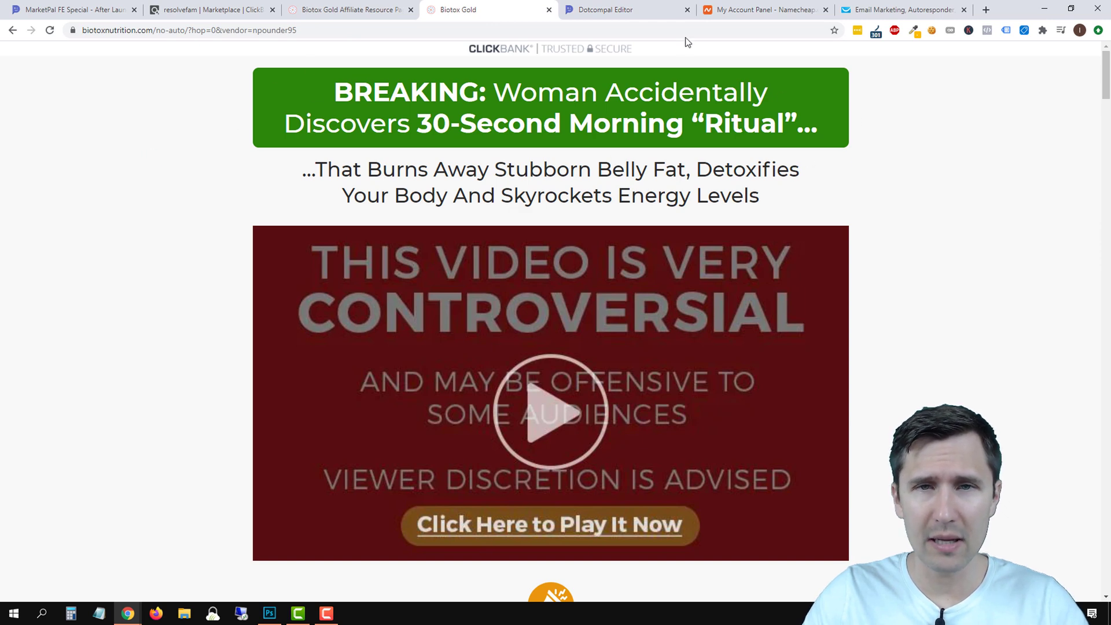
pyautogui.click(618, 8)
pyautogui.click(463, 6)
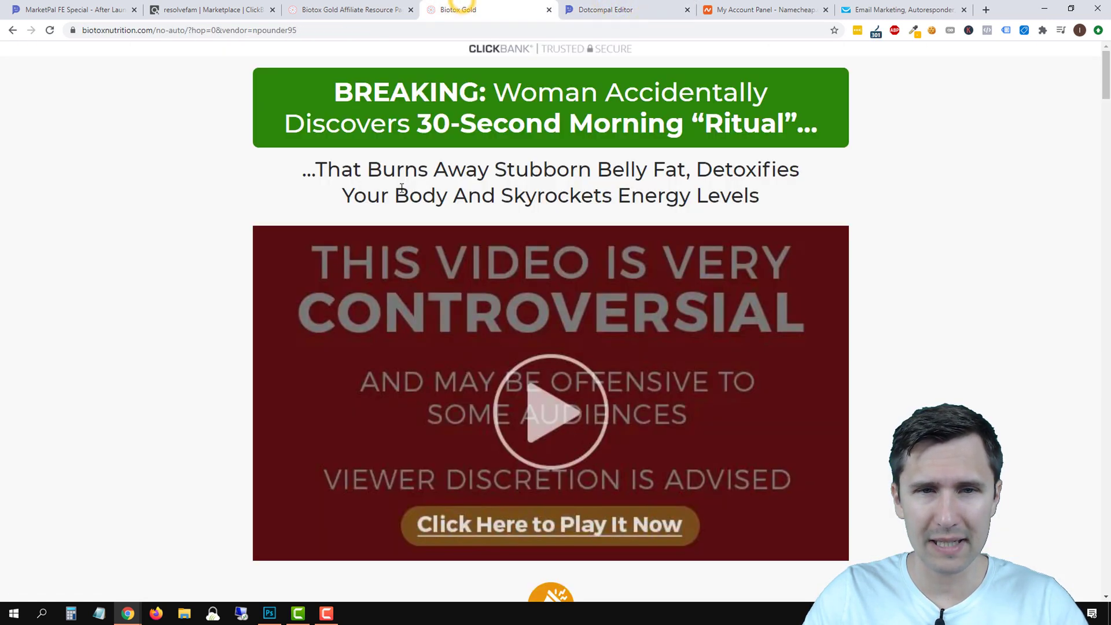
pyautogui.click(634, 2)
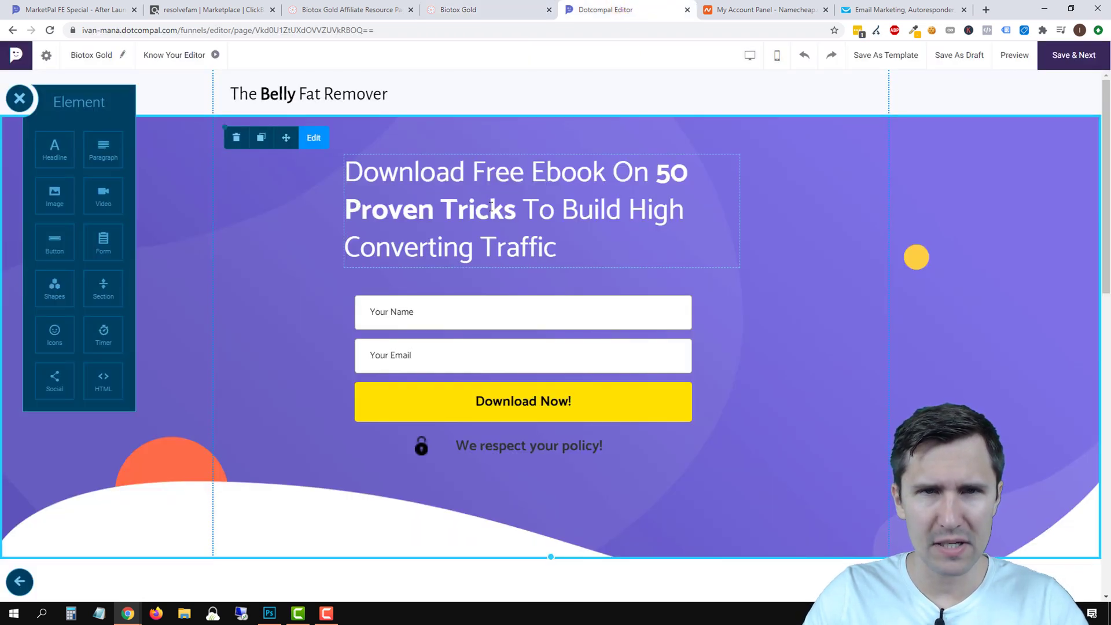
# Select the entire ebook headline text so it can be replaced.
pyautogui.click(459, 207)
pyautogui.tripleClick(459, 210)
pyautogui.click(589, 256)
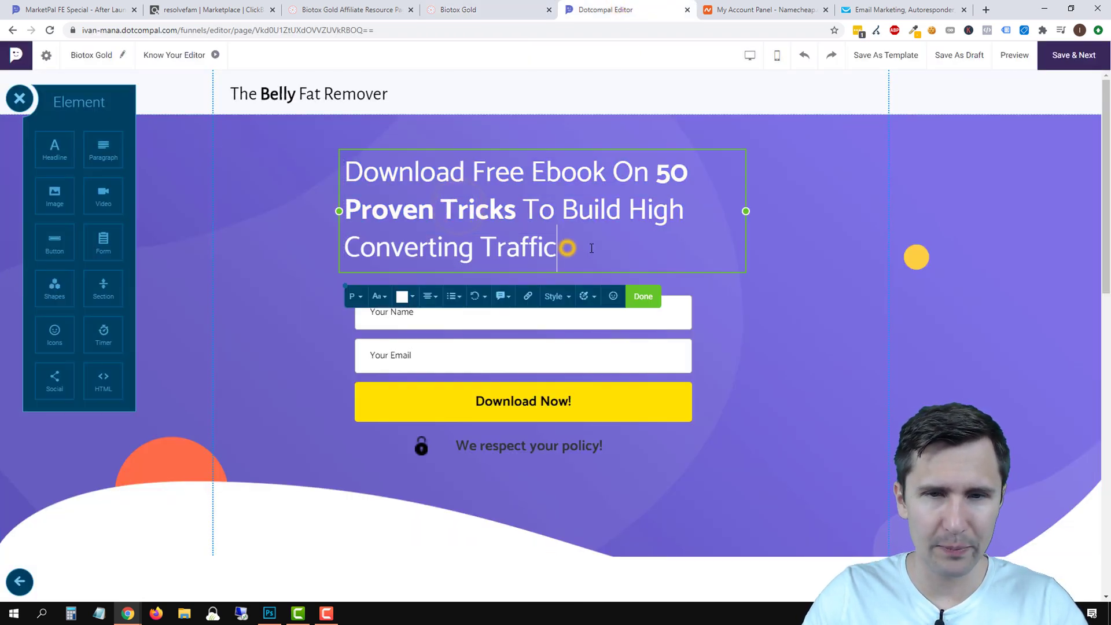
pyautogui.moveTo(464, 215); pyautogui.dragTo(345, 175)
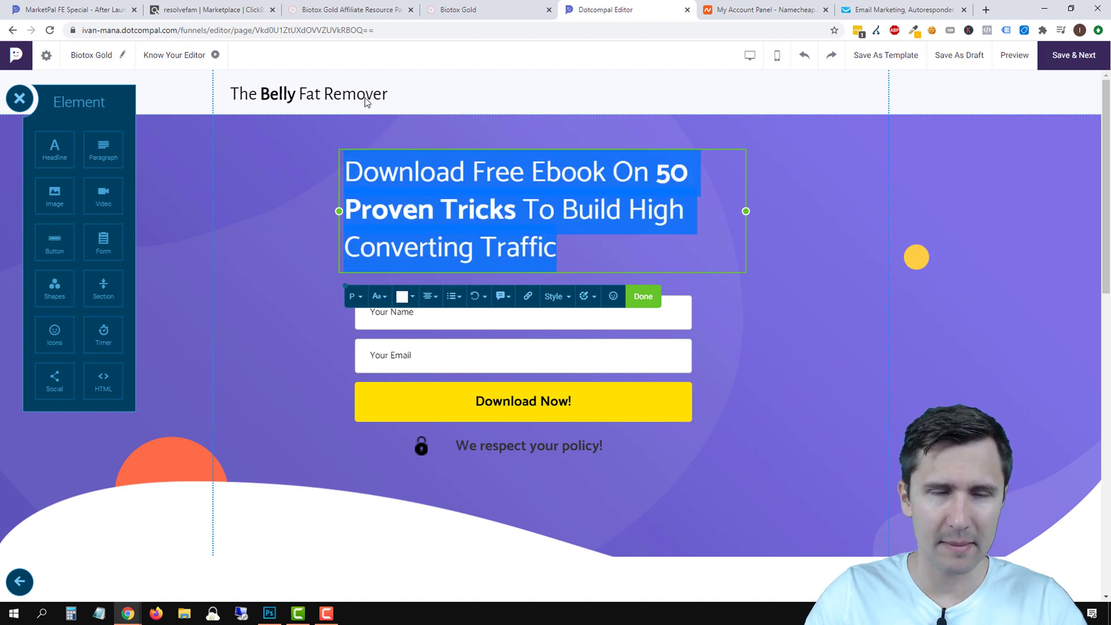
pyautogui.click(343, 5)
pyautogui.click(512, 5)
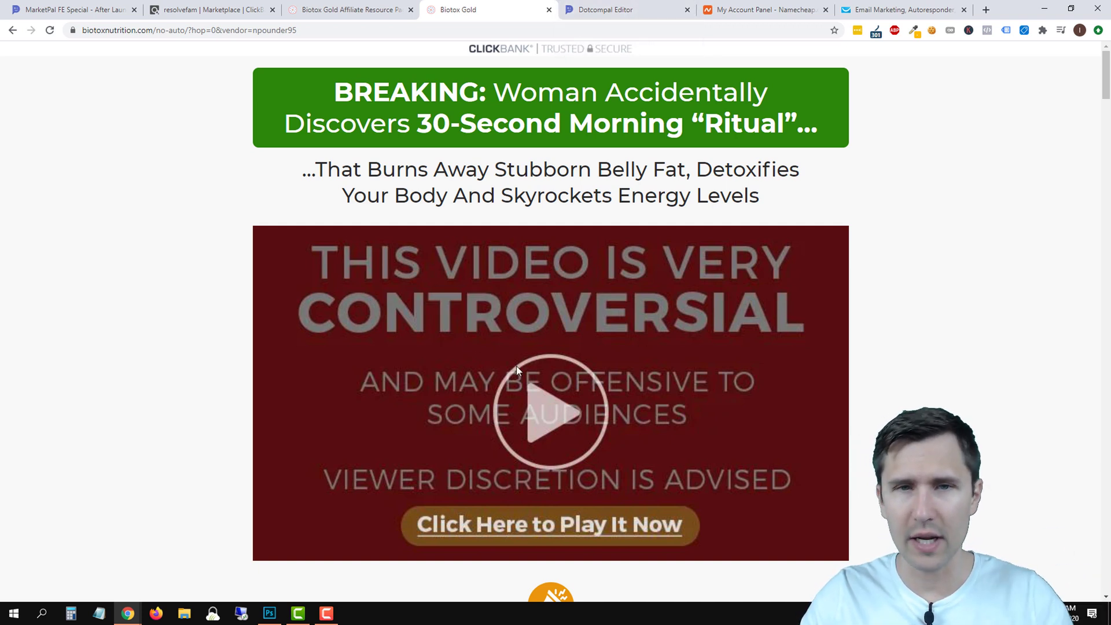
pyautogui.click(629, 6)
# Start typing the new headline 'FREE Video Reveals a 30-Second "Ritual"'.
pyautogui.write('FREE Video Reveals a 30')
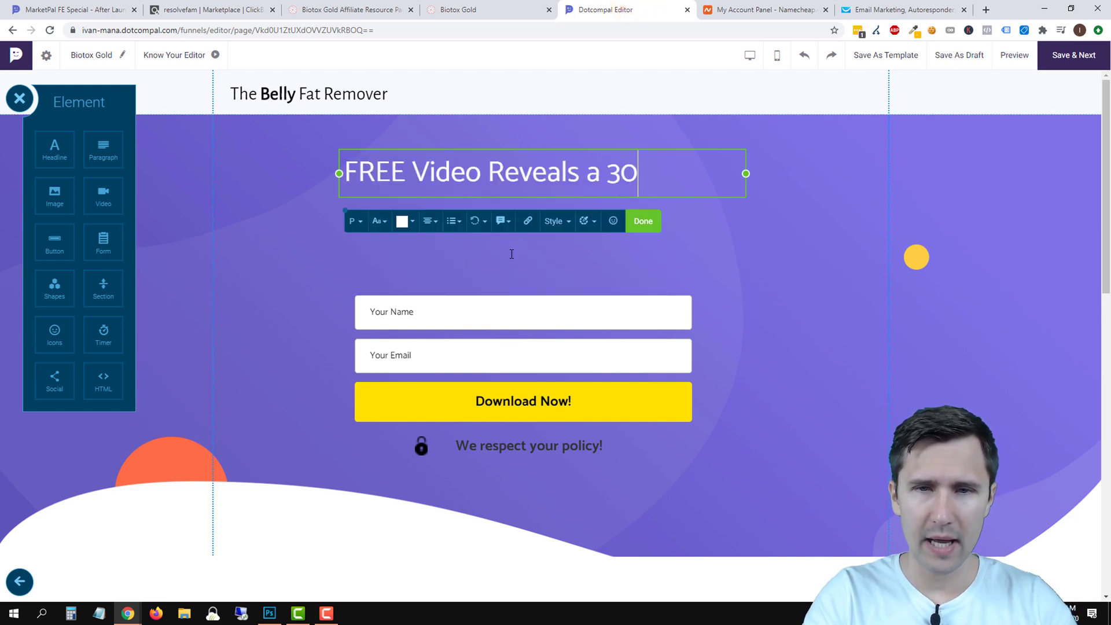
pyautogui.write('nd')
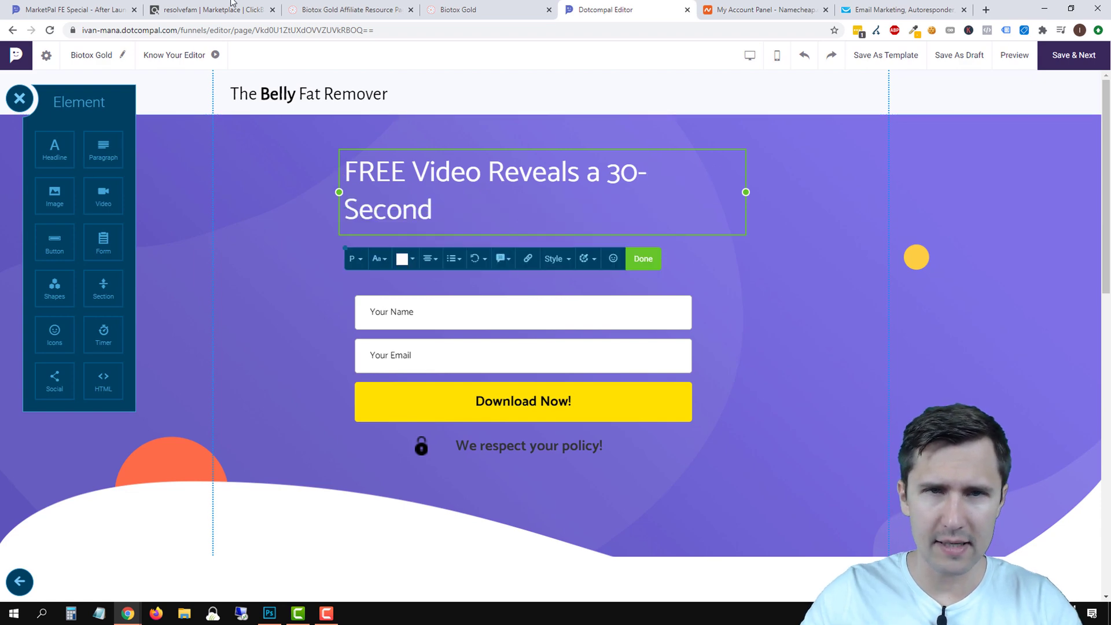
pyautogui.click(490, 6)
pyautogui.click(591, 6)
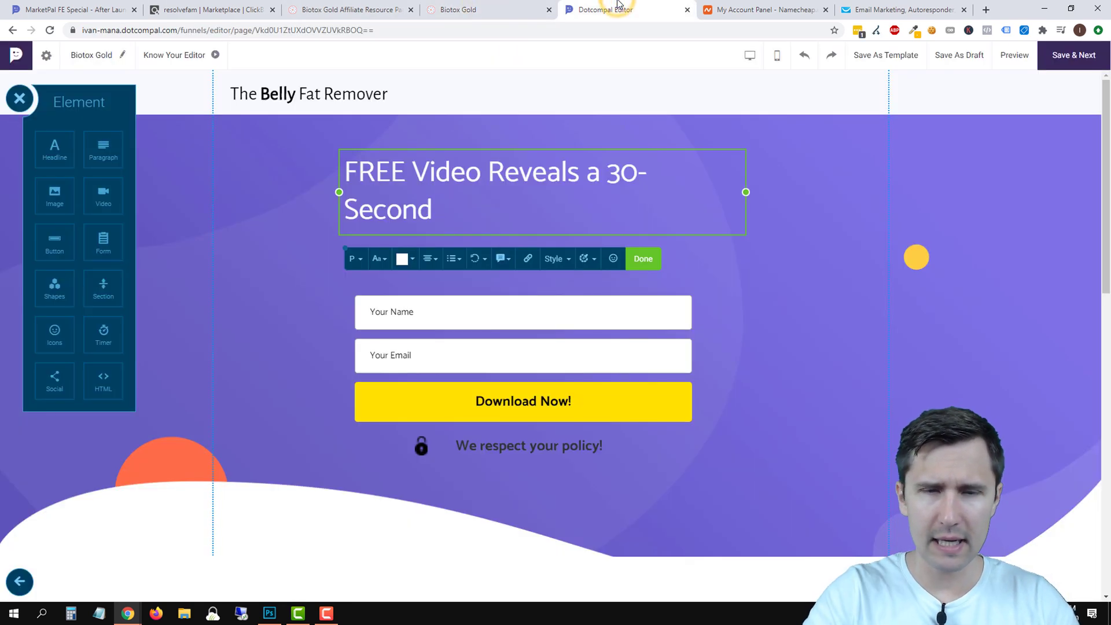
pyautogui.write('"R')
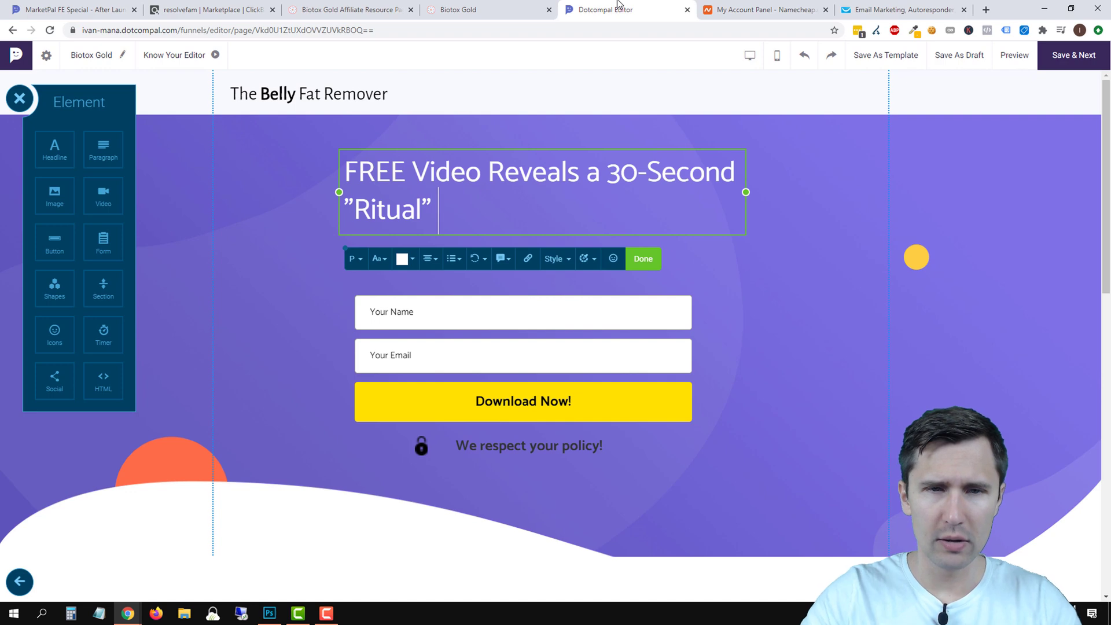
pyautogui.click(515, 7)
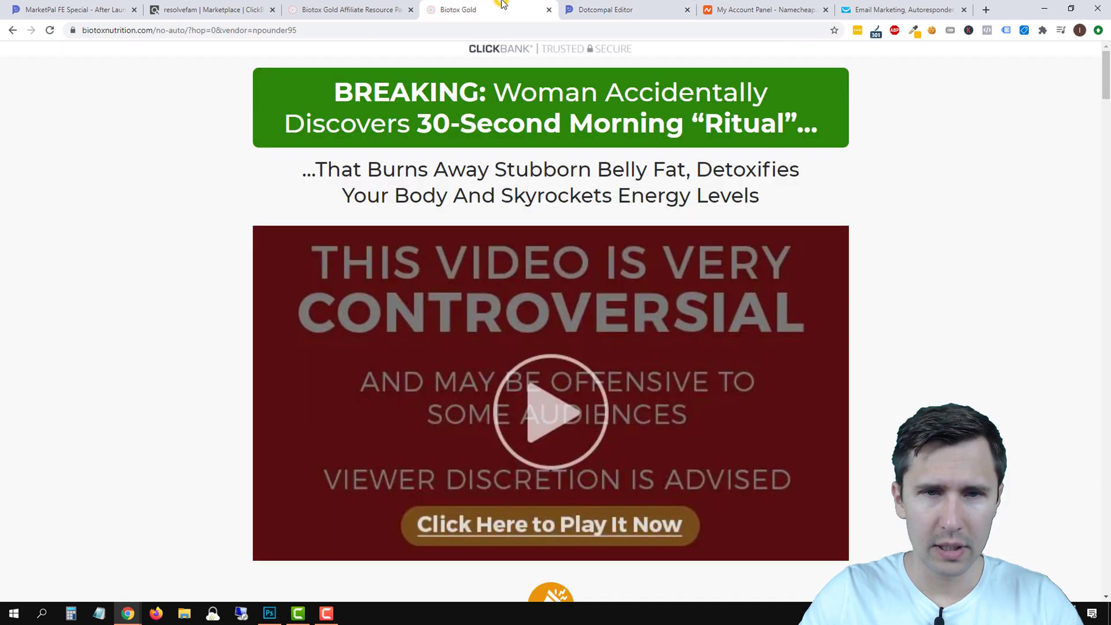
pyautogui.click(618, 2)
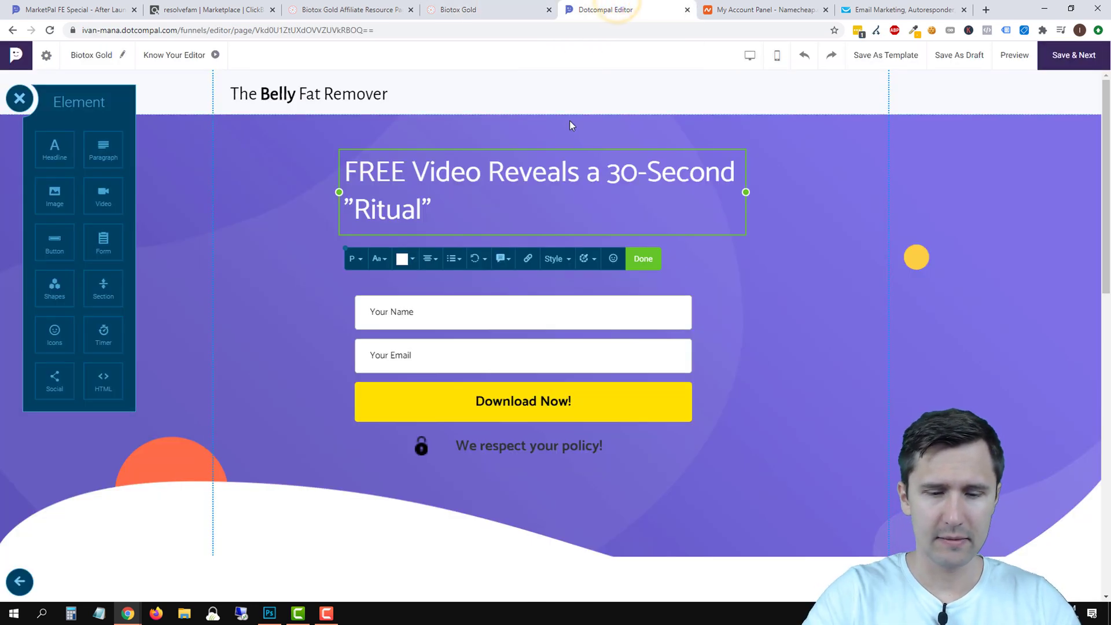
# Finish the headline with 'That Burns Away Belly Fat, Detoxifies the Body, and…', widening it to three lines.
pyautogui.write('That Burns Awa')
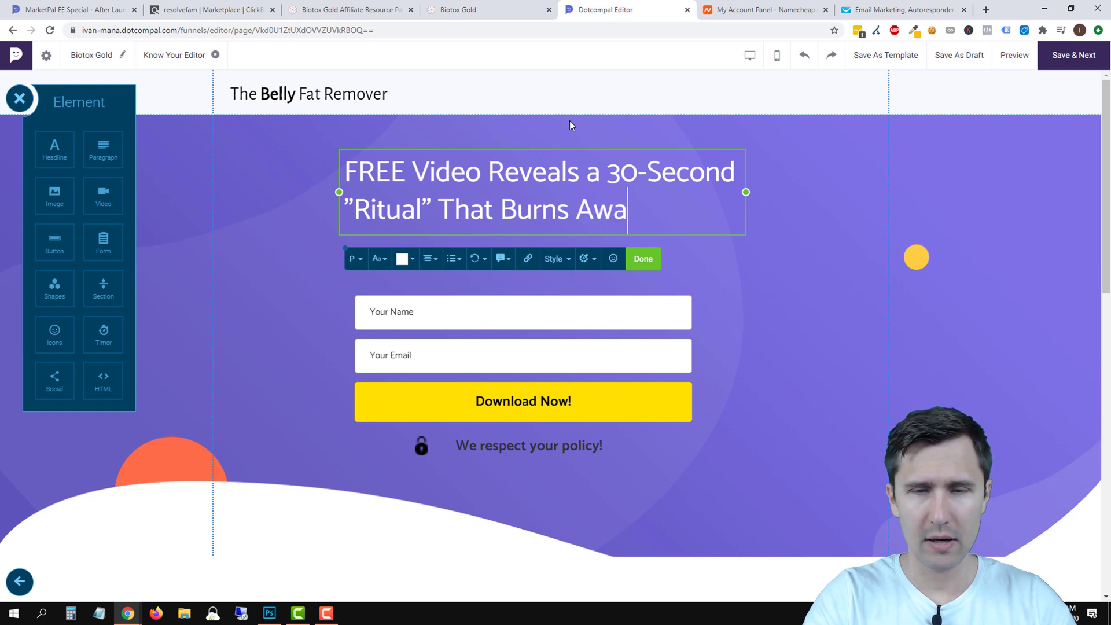
pyautogui.write('y Belly Fat, De')
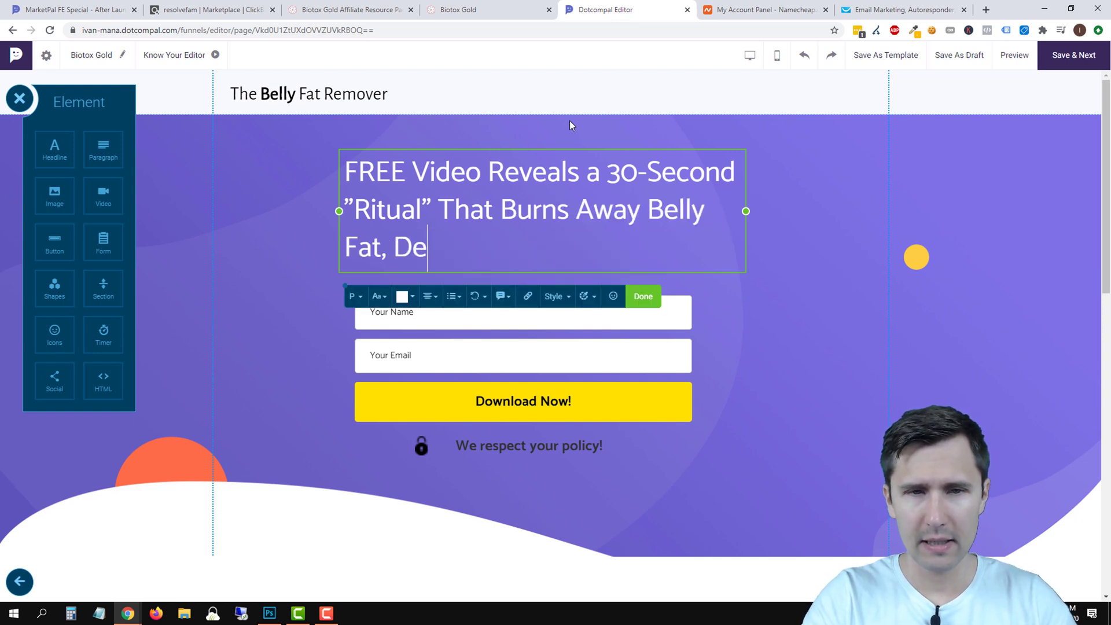
pyautogui.write('toxifies the B')
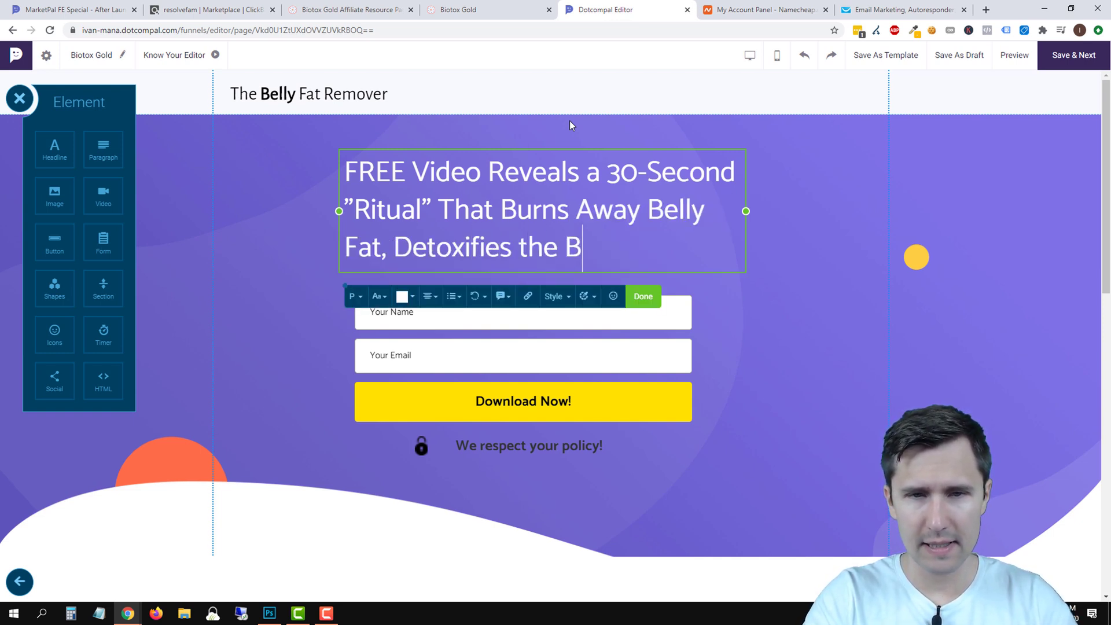
pyautogui.write('ody, and')
pyautogui.click(474, 9)
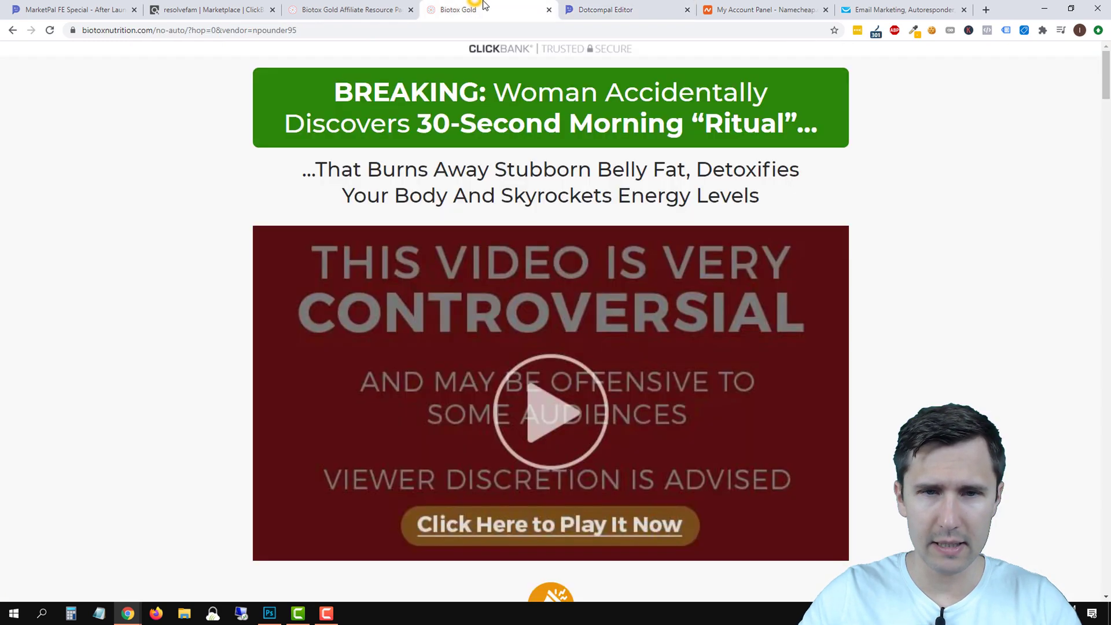
pyautogui.click(572, 7)
pyautogui.write('Skyrockets Energy Levels')
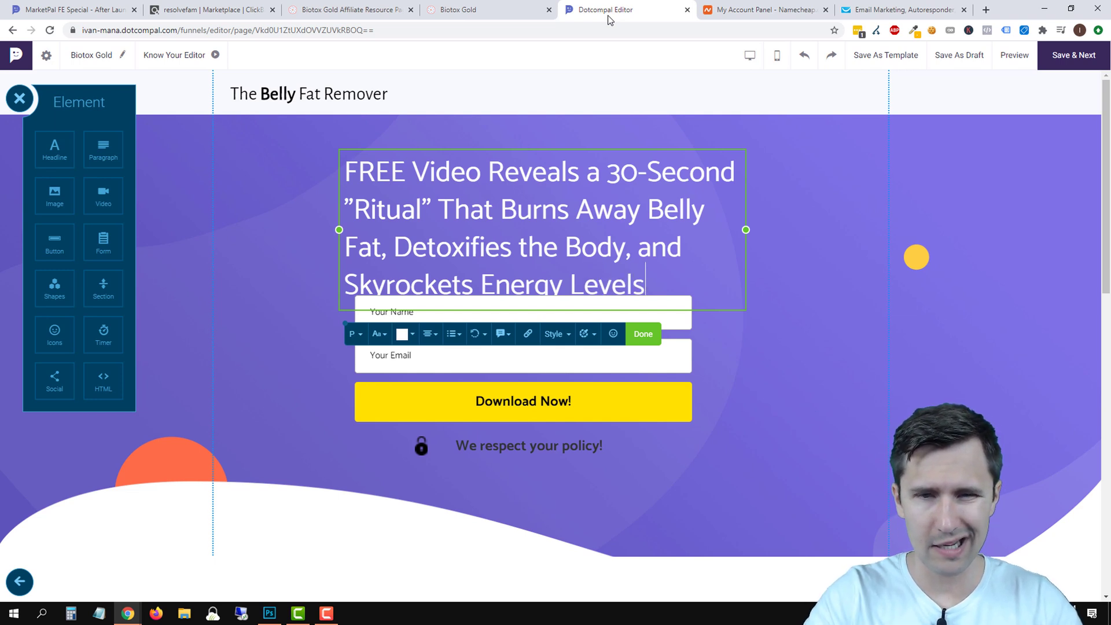
pyautogui.moveTo(745, 230); pyautogui.dragTo(919, 228)
pyautogui.moveTo(847, 220); pyautogui.dragTo(870, 219)
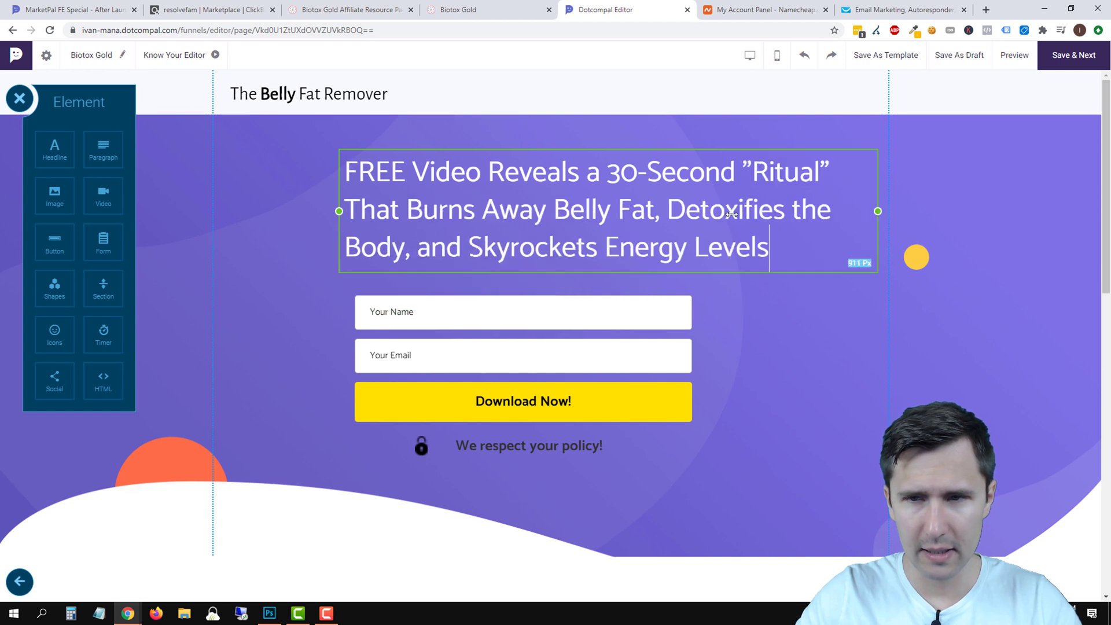
# Extend the headline box to the left and centre its text.
pyautogui.click(388, 202)
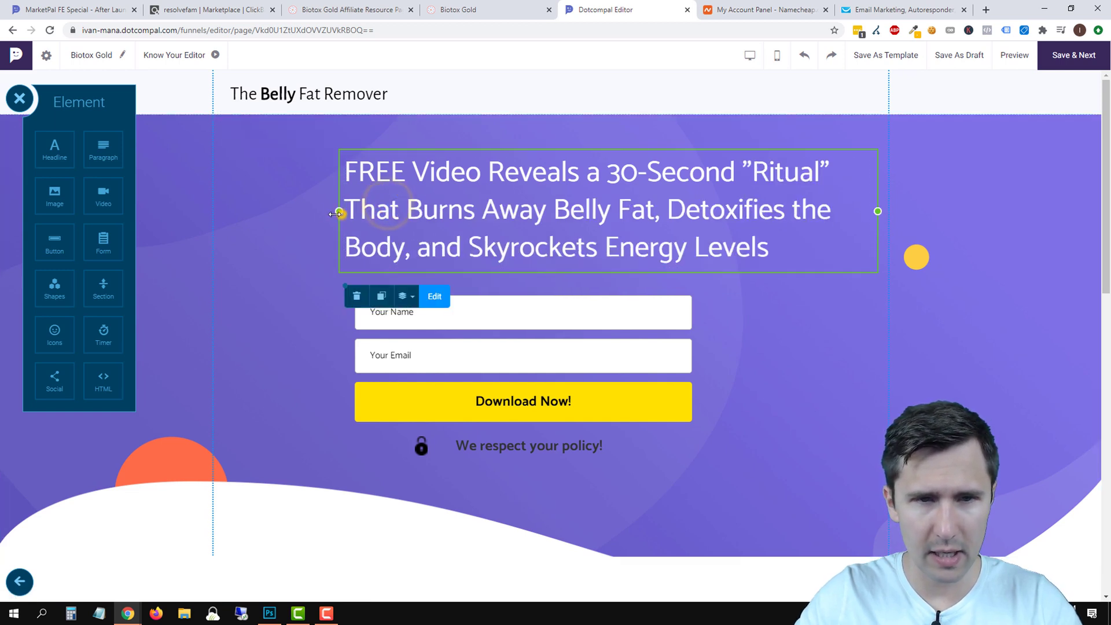
pyautogui.moveTo(335, 214); pyautogui.dragTo(243, 211)
pyautogui.click(479, 201)
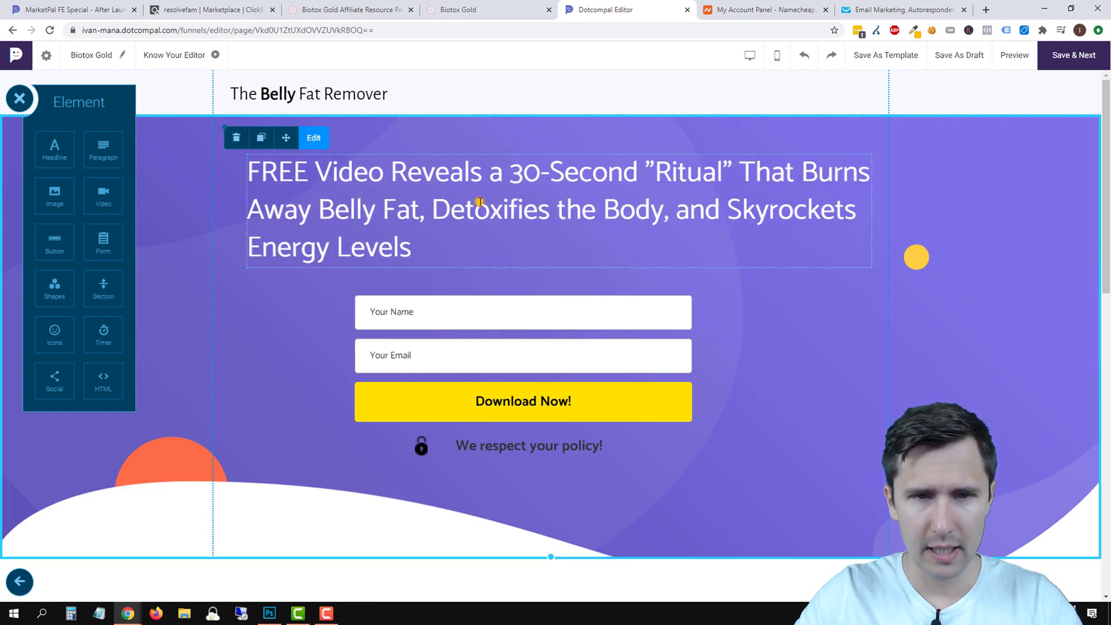
pyautogui.click(419, 242)
pyautogui.tripleClick(443, 258)
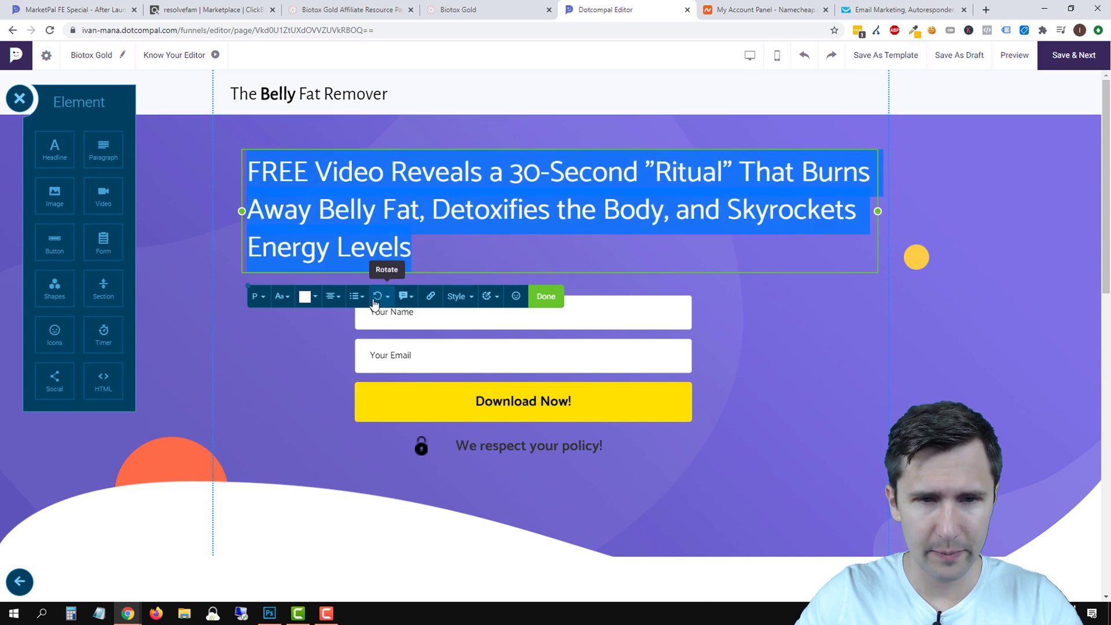
pyautogui.click(332, 296)
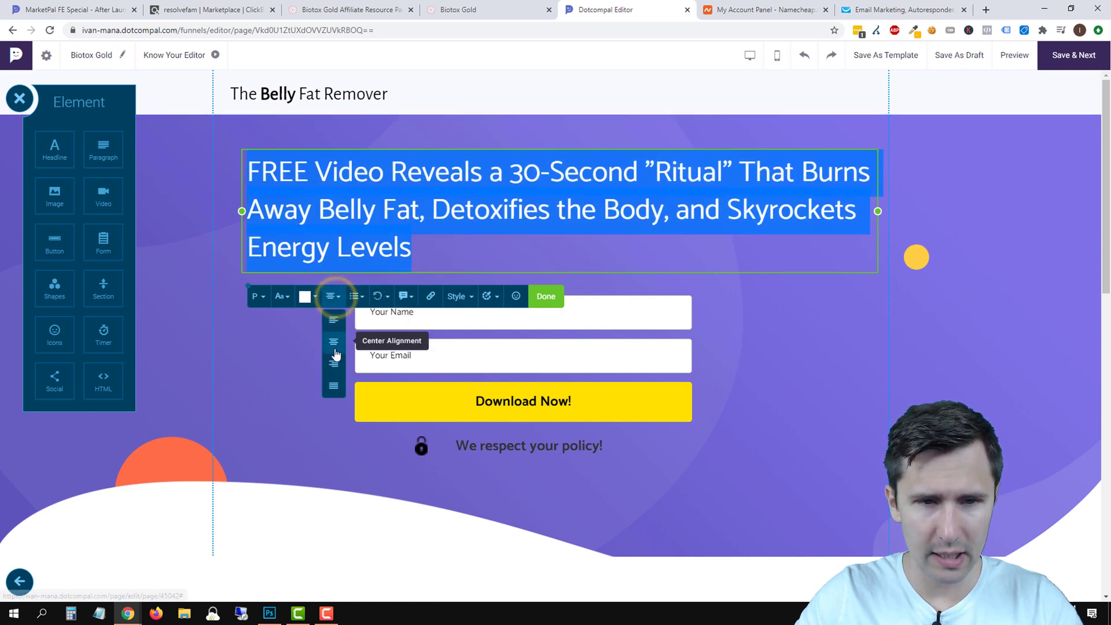
pyautogui.click(335, 352)
pyautogui.click(805, 349)
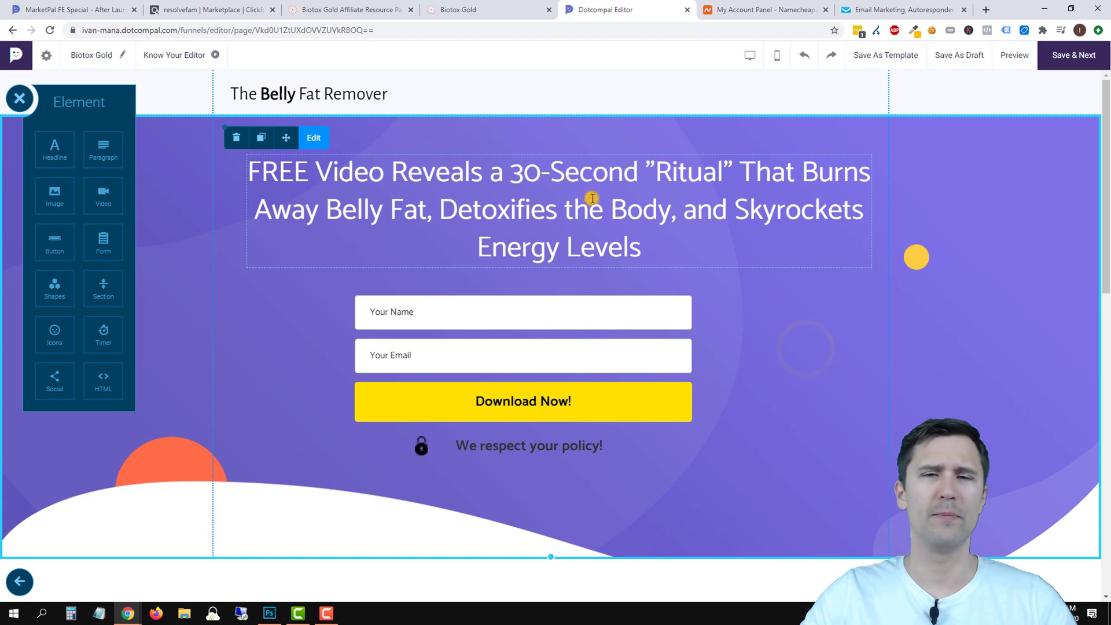
# Set the headline font size to 42.
pyautogui.tripleClick(592, 199)
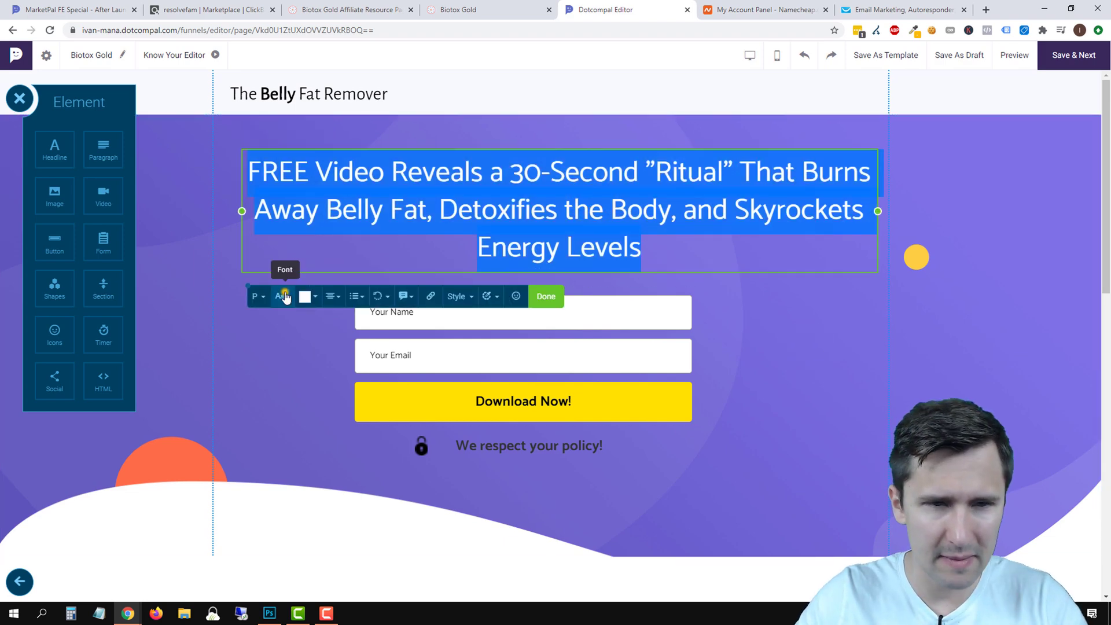
pyautogui.click(285, 297)
pyautogui.click(350, 357)
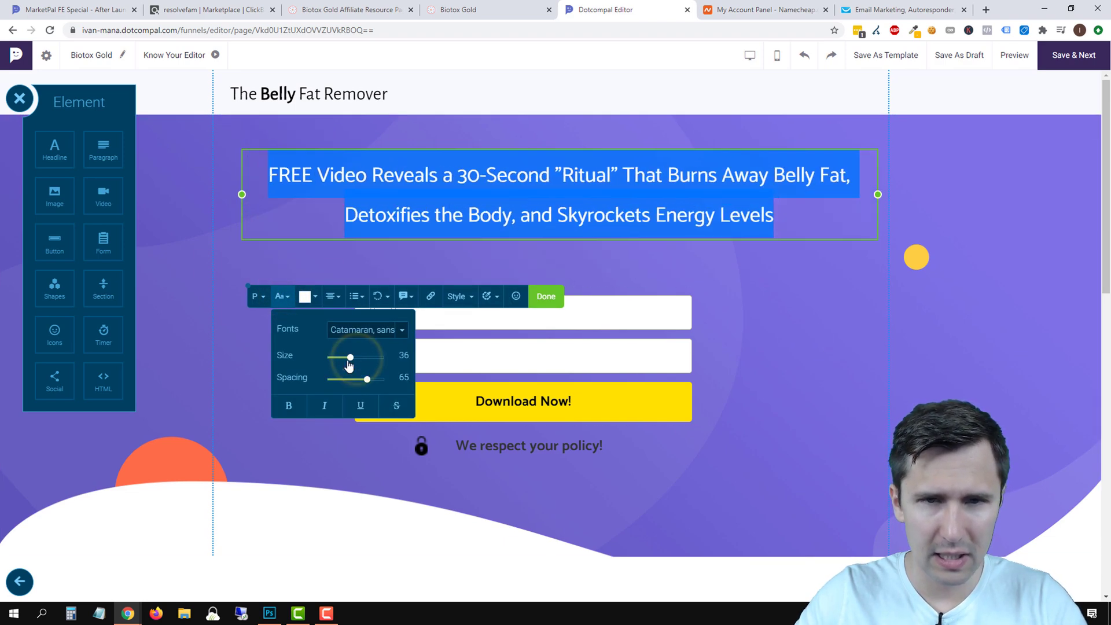
pyautogui.moveTo(349, 364); pyautogui.dragTo(354, 363)
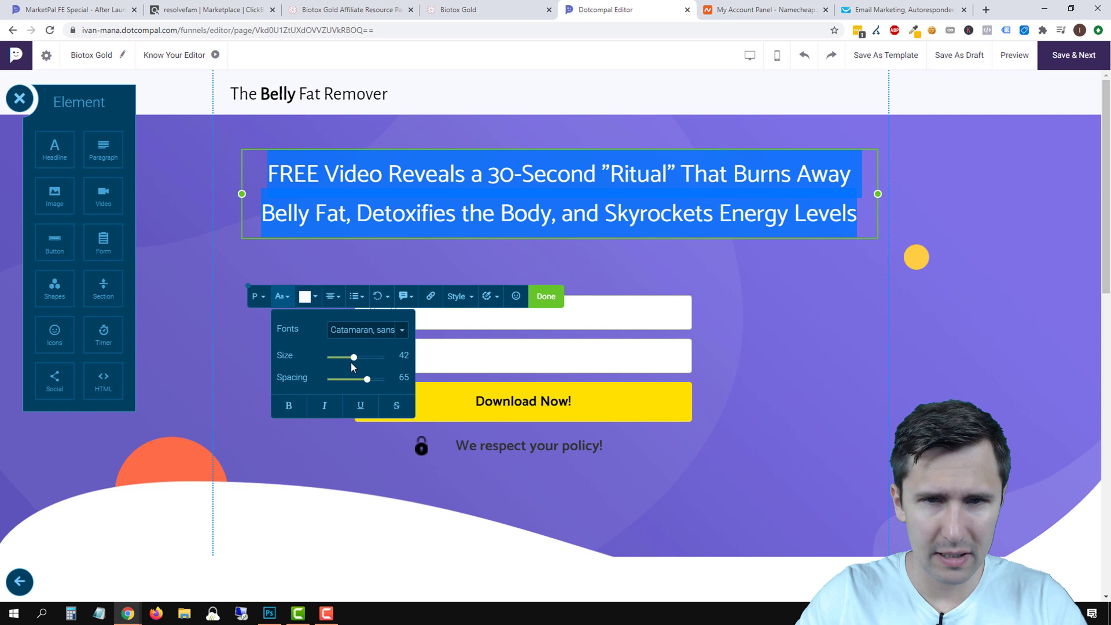
pyautogui.click(842, 361)
# Shift the headline box left, then undo the move.
pyautogui.click(596, 154)
pyautogui.click(768, 191)
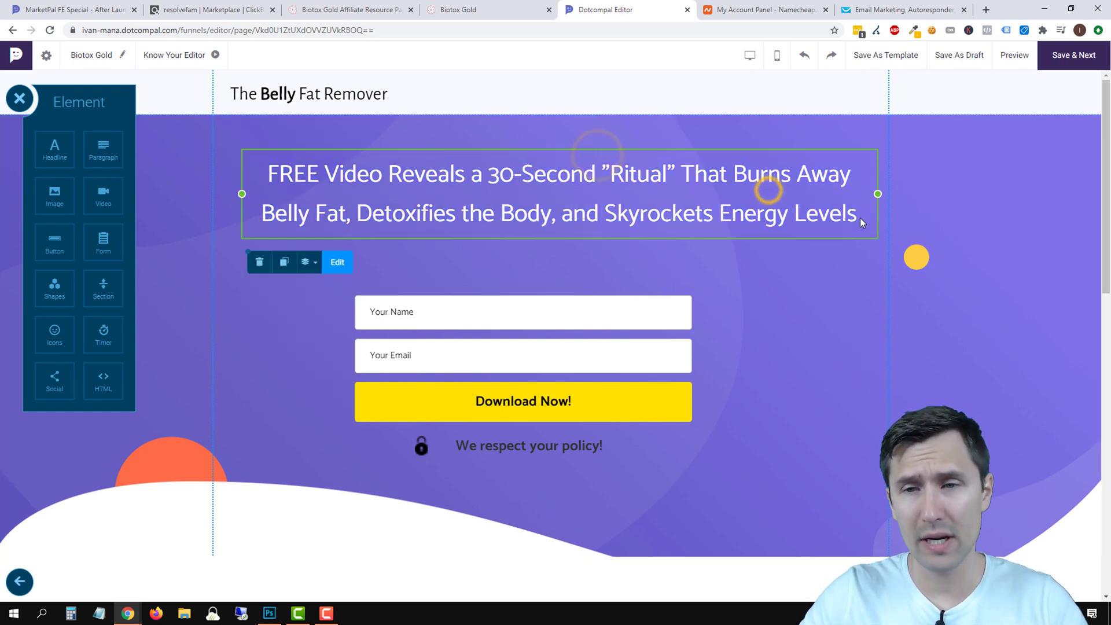
pyautogui.moveTo(858, 218); pyautogui.dragTo(804, 214)
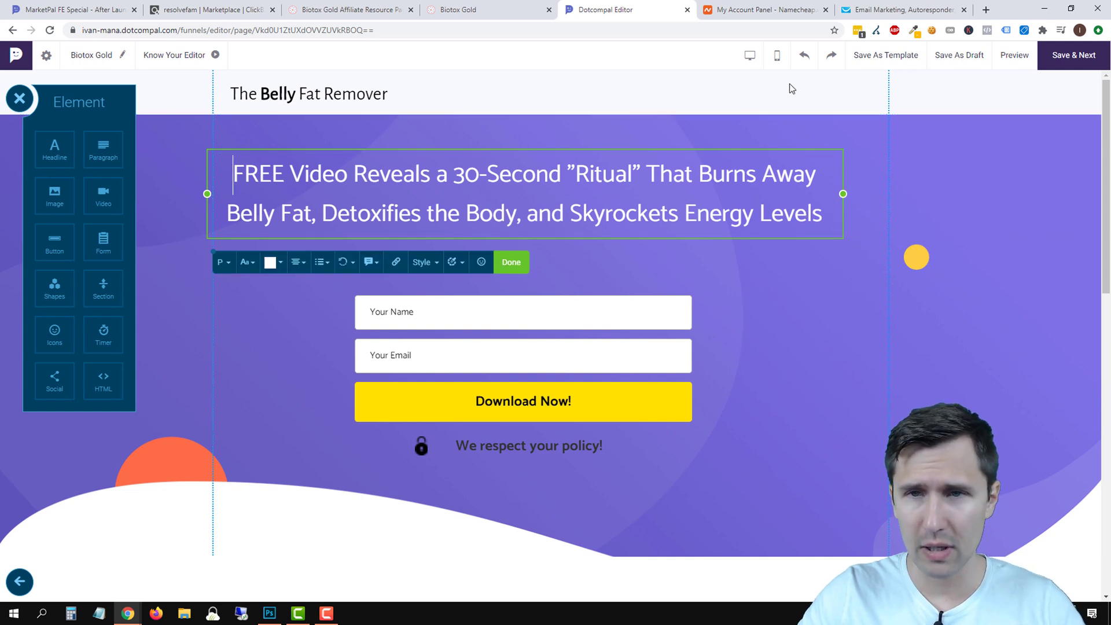
pyautogui.click(807, 58)
# Lower the headline's line spacing to about 34 in the Aa panel.
pyautogui.doubleClick(748, 218)
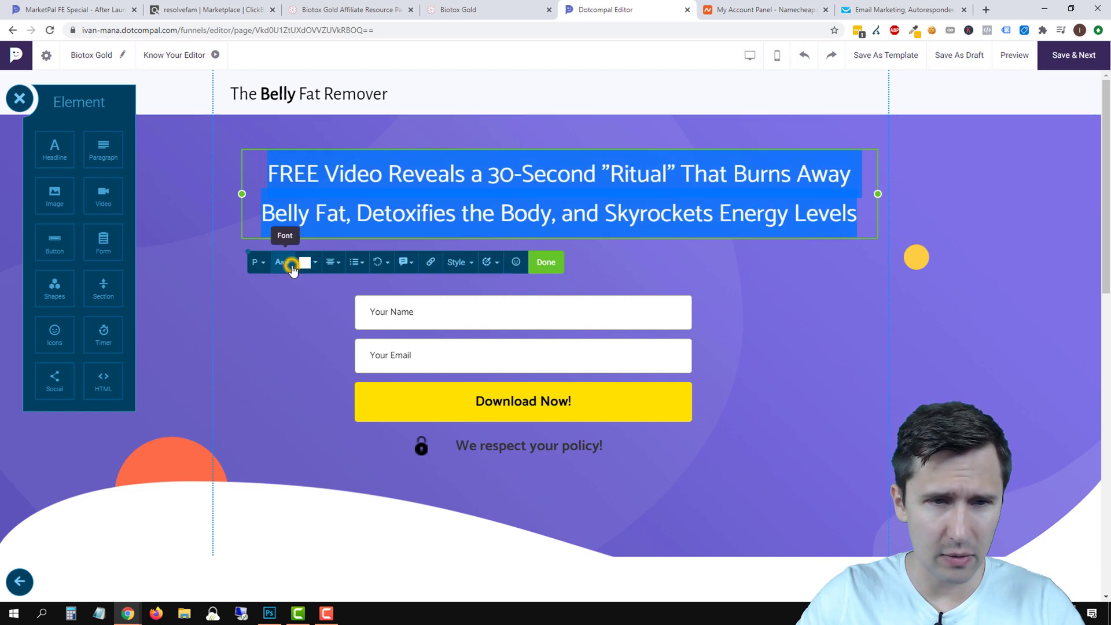
pyautogui.click(283, 263)
pyautogui.click(366, 346)
pyautogui.moveTo(366, 346); pyautogui.dragTo(364, 349)
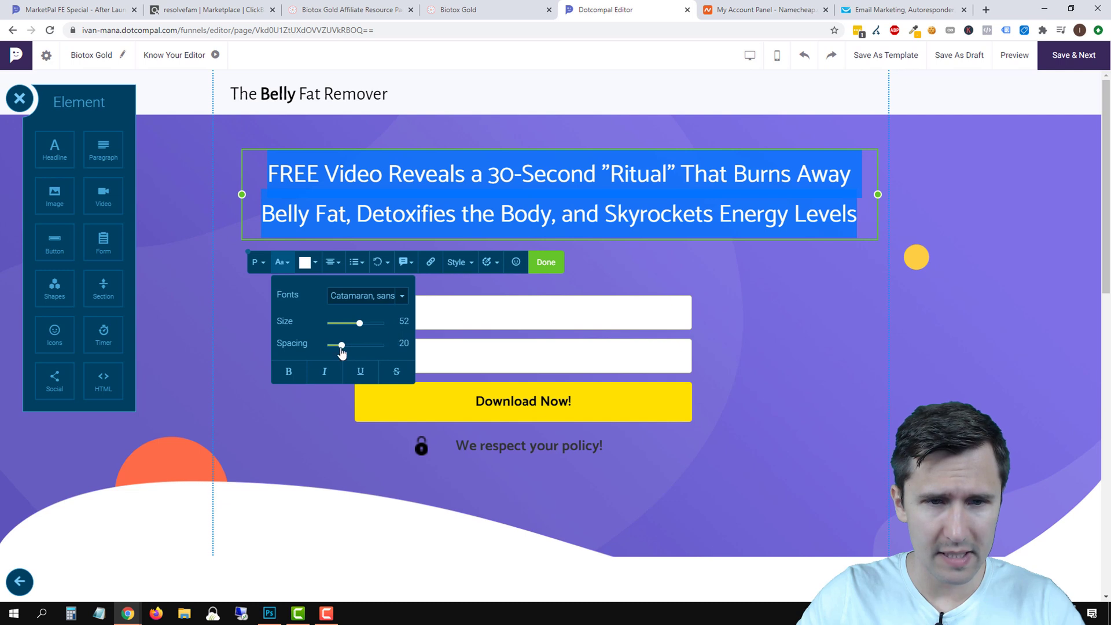
pyautogui.click(256, 264)
pyautogui.click(282, 265)
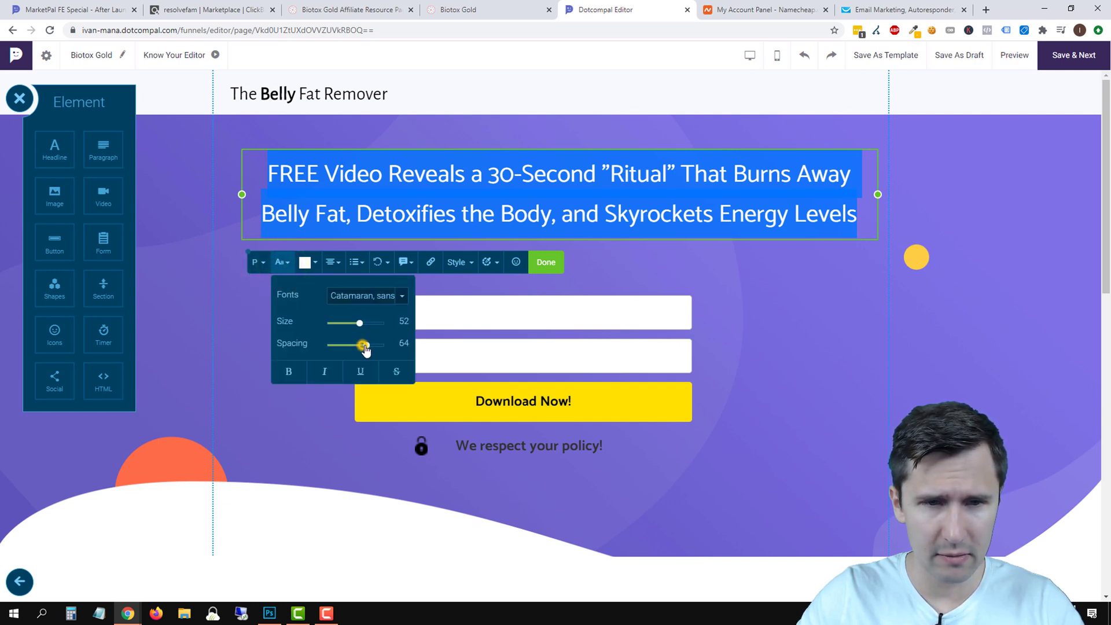
pyautogui.moveTo(364, 348)
pyautogui.mouseDown()
pyautogui.moveTo(350, 355)
pyautogui.moveTo(380, 357)
pyautogui.moveTo(363, 356)
pyautogui.mouseUp()
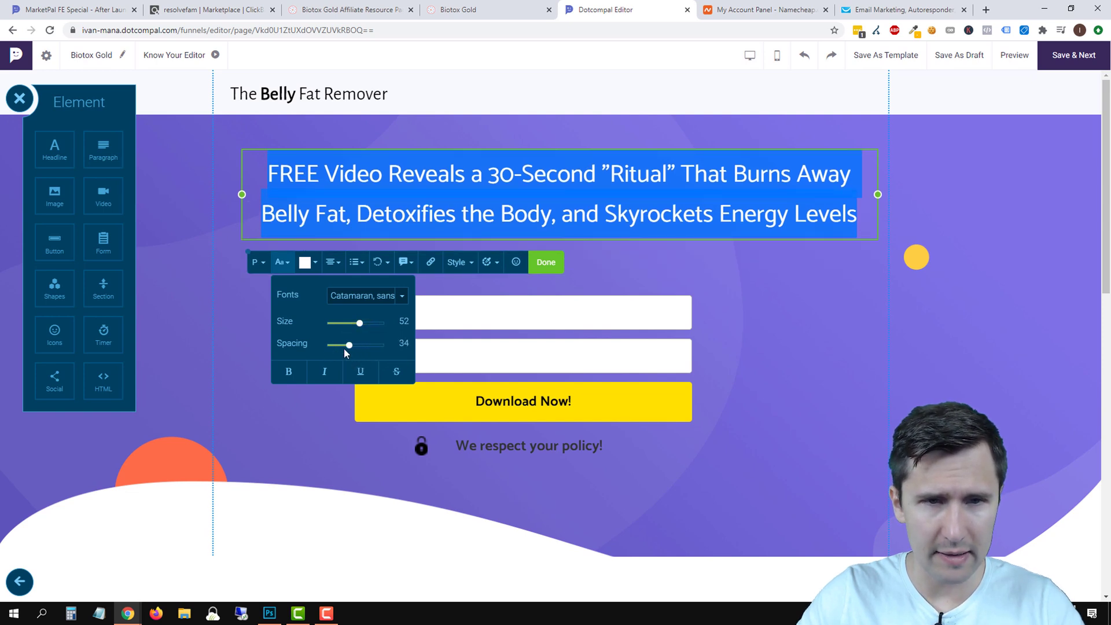
pyautogui.click(648, 179)
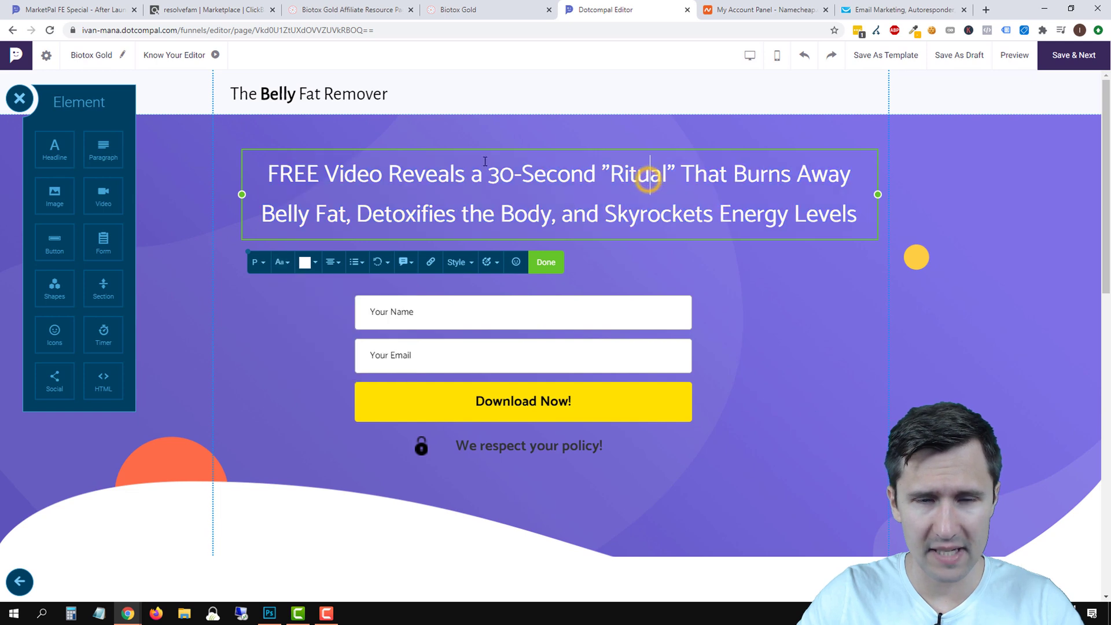
pyautogui.tripleClick(484, 161)
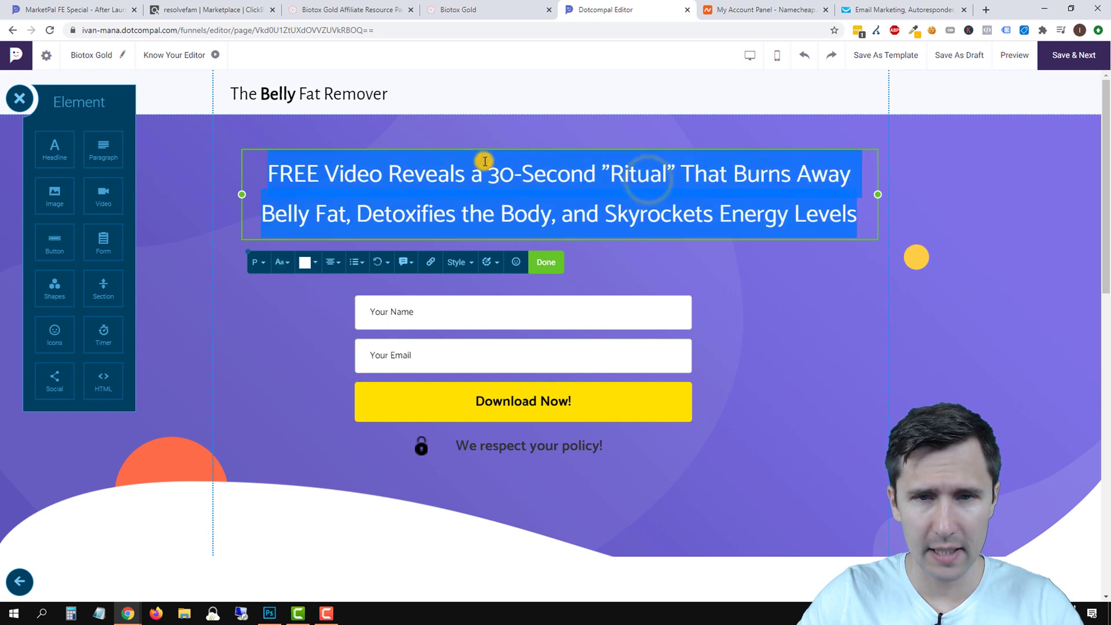
# Try the Chivo font on the headline.
pyautogui.click(278, 268)
pyautogui.click(365, 291)
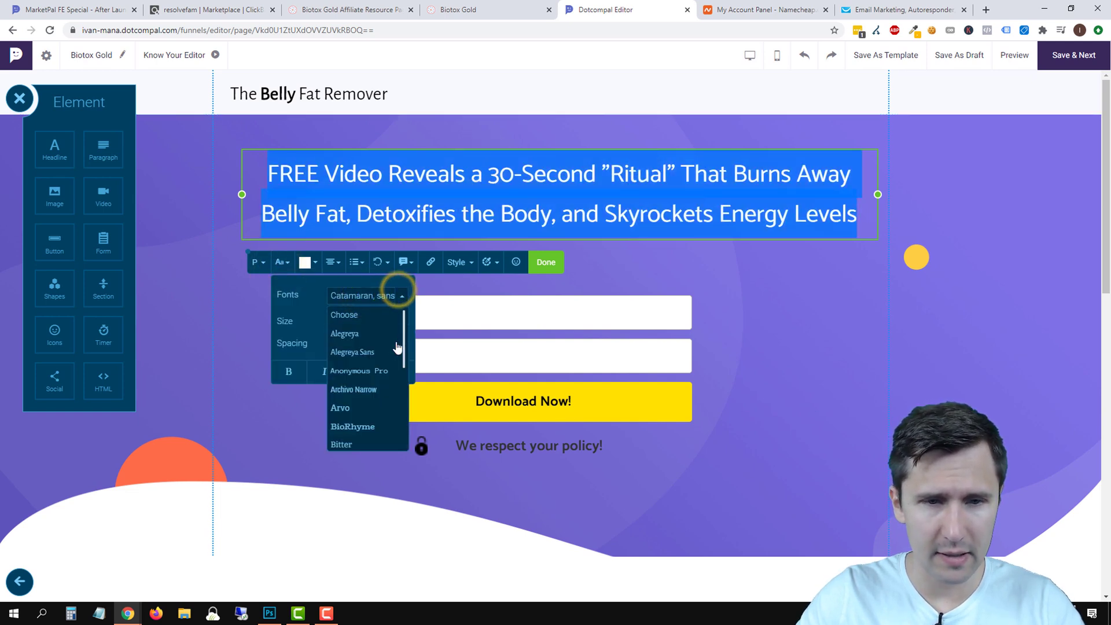
pyautogui.scroll(-5, 373, 388)
pyautogui.click(344, 371)
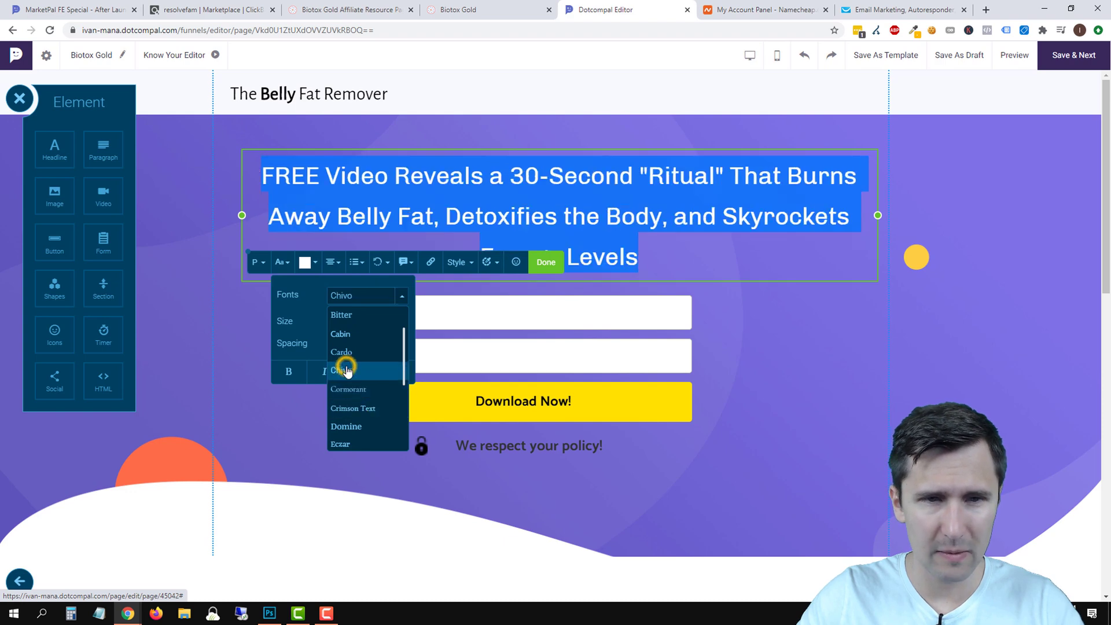
# Inspect the sales page headline to see which font it uses.
pyautogui.click(480, 9)
pyautogui.rightClick(912, 182)
pyautogui.click(943, 374)
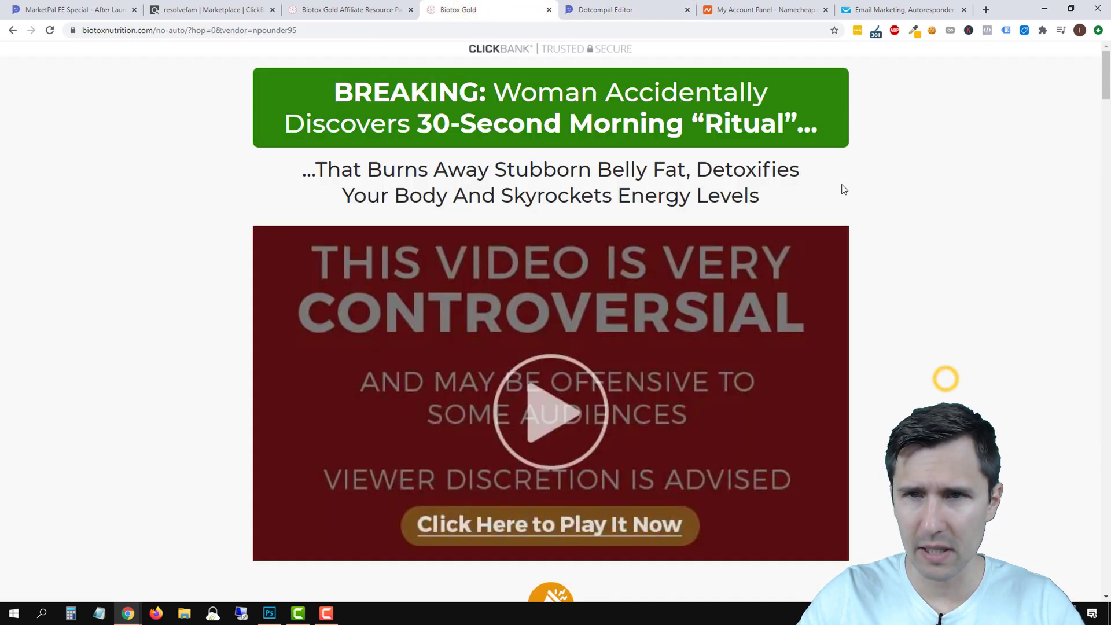
pyautogui.click(771, 51)
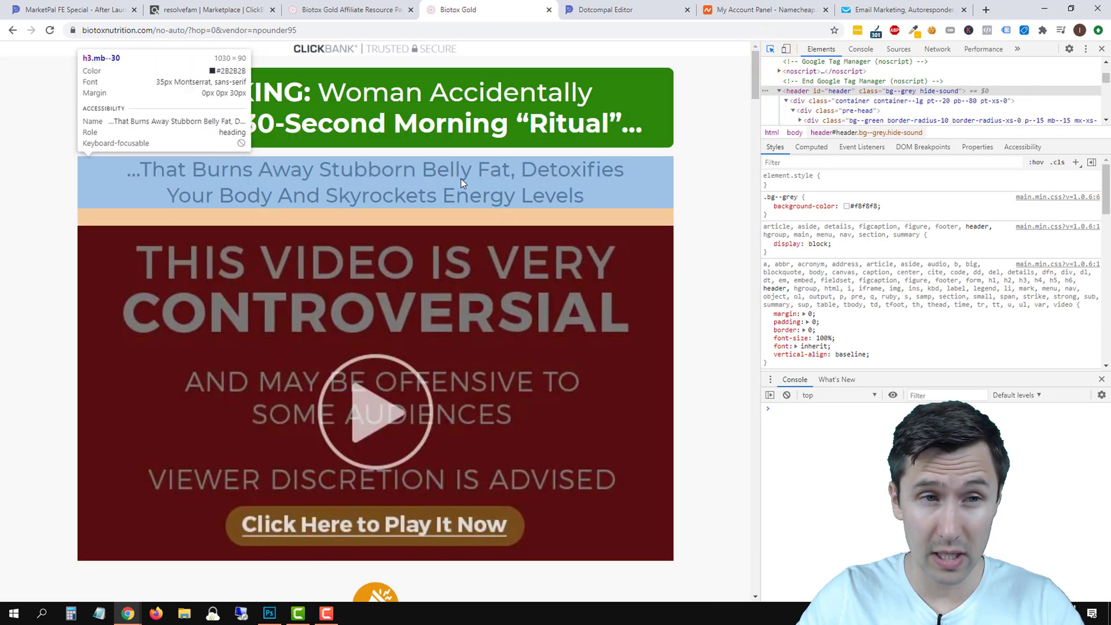
pyautogui.click(1102, 49)
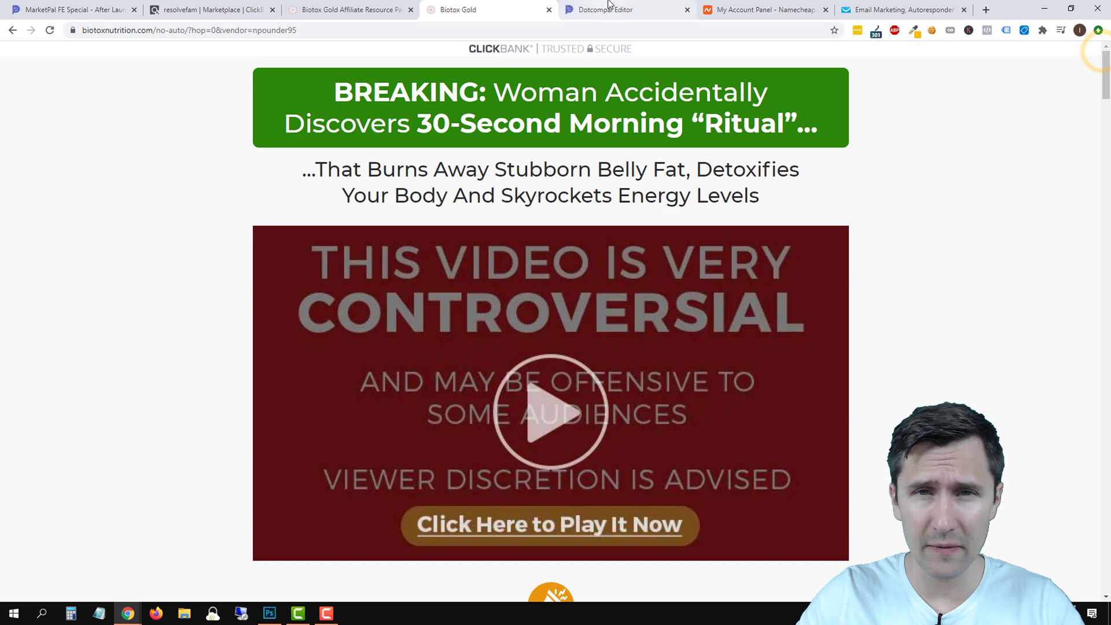
pyautogui.click(604, 10)
# Set the headline font to Montserrat.
pyautogui.scroll(-4, 370, 398)
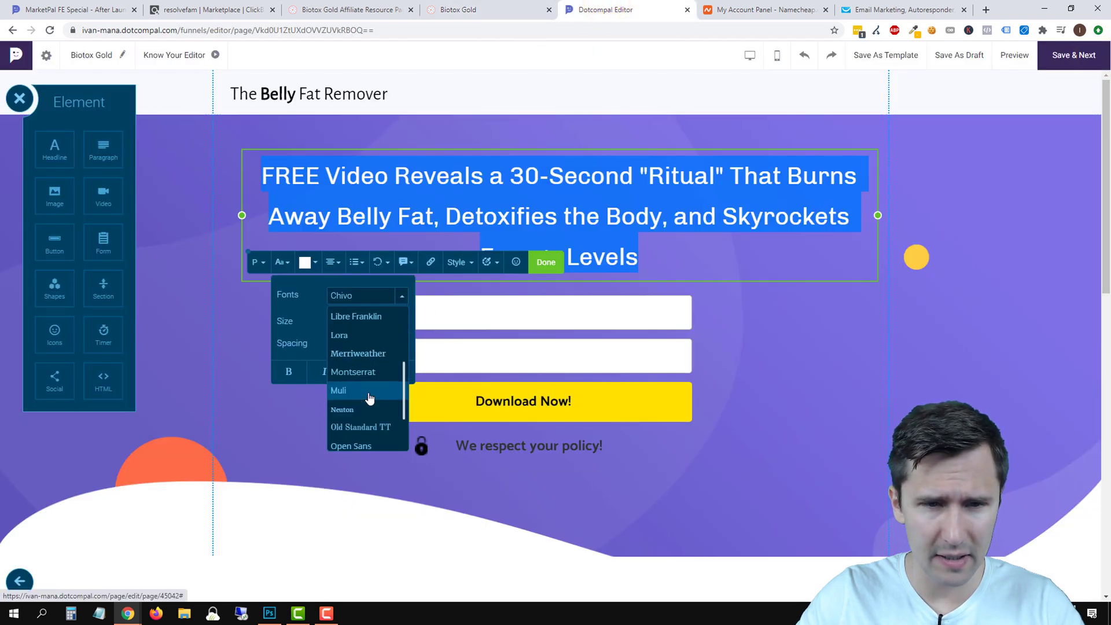
pyautogui.click(362, 372)
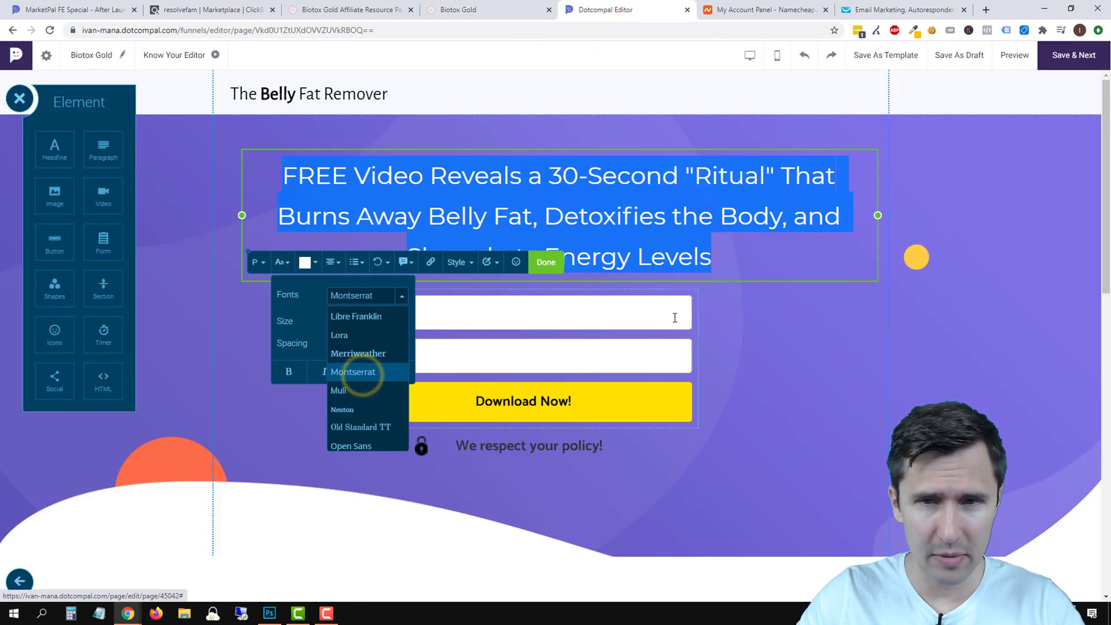
pyautogui.click(548, 197)
pyautogui.click(544, 221)
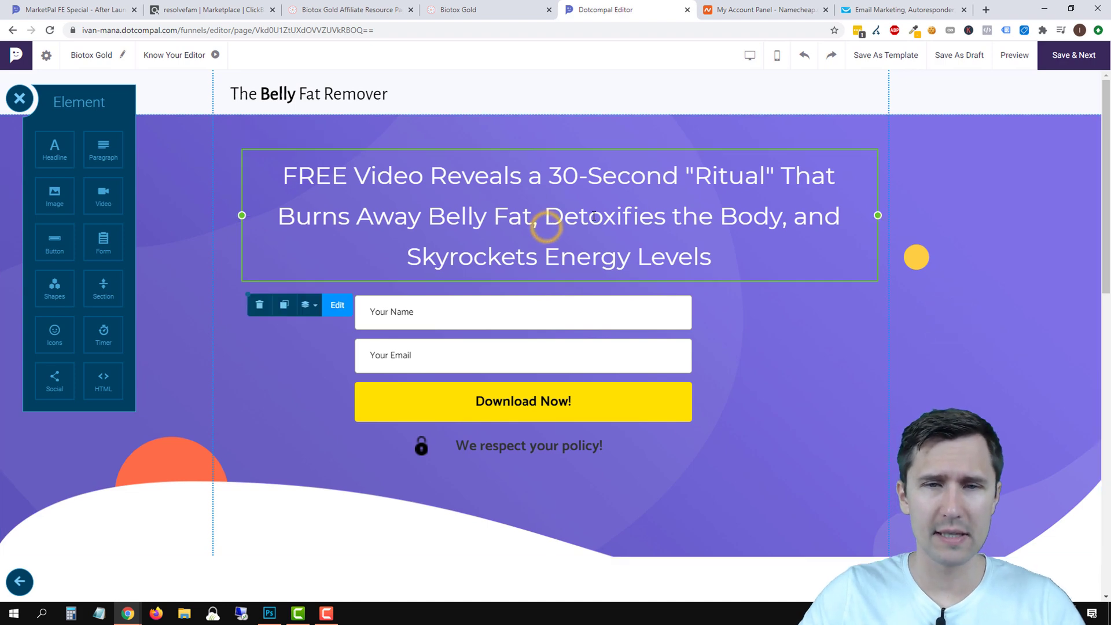
pyautogui.click(594, 215)
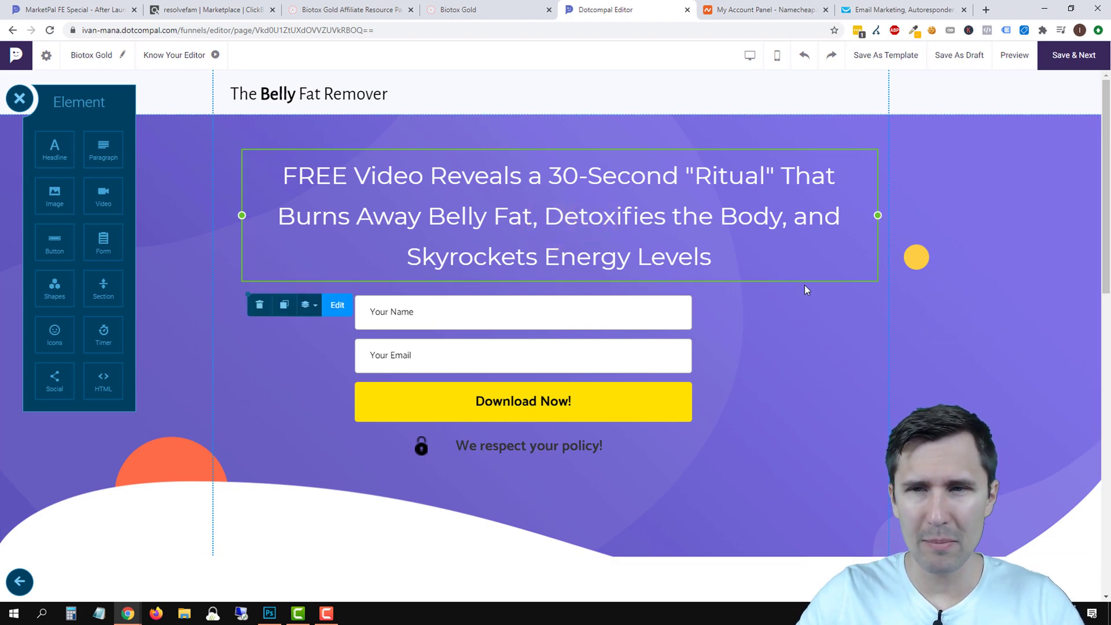
# Compare the result against the Biotox Gold sales page headline.
pyautogui.click(500, 11)
pyautogui.scroll(-8, 900, 342)
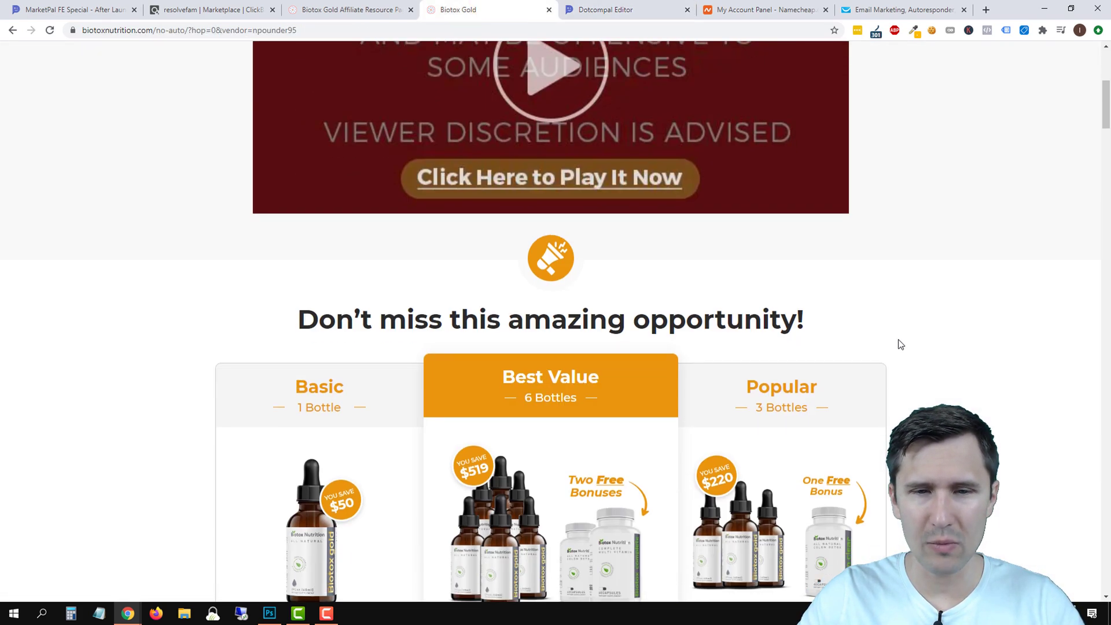
pyautogui.scroll(10, 833, 344)
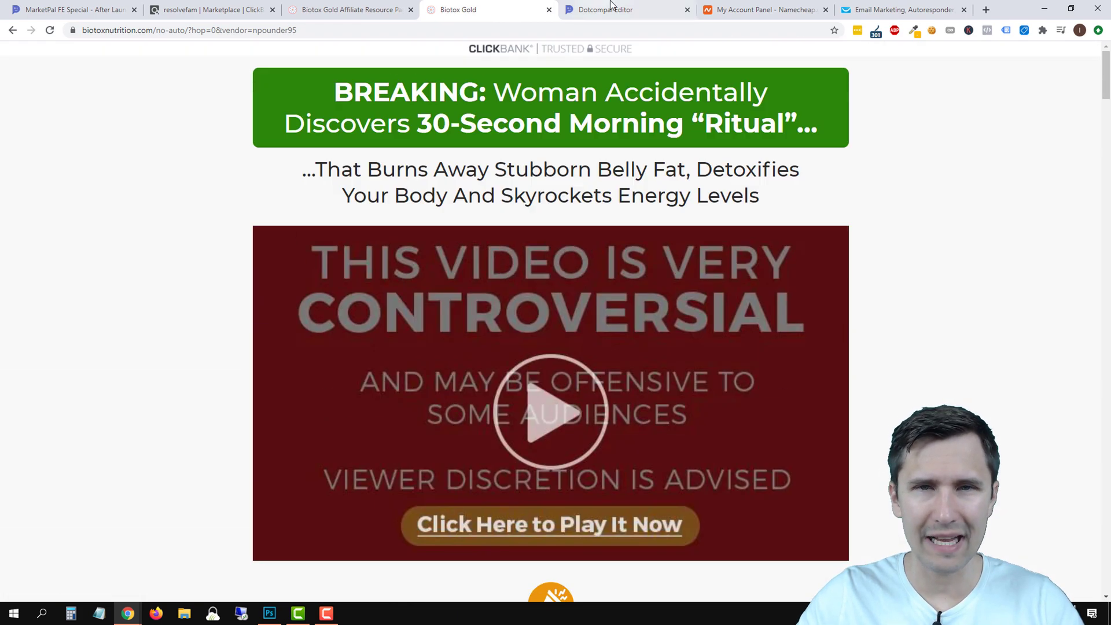
pyautogui.click(613, 9)
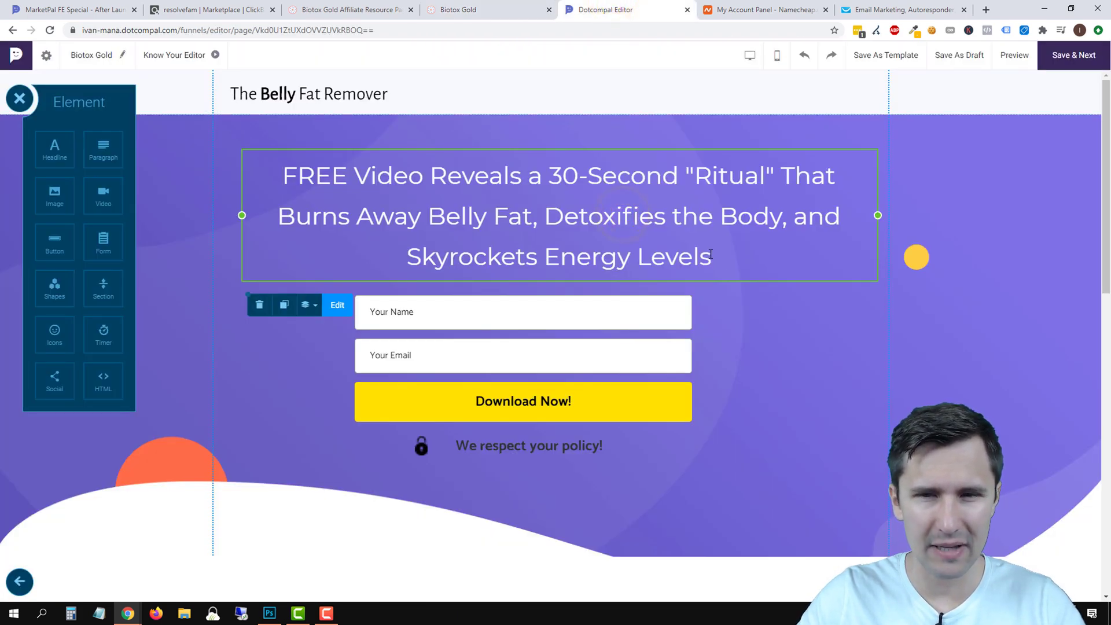
# Undo an accidental headline move and tighten the headline's line spacing to 32.
pyautogui.moveTo(711, 255); pyautogui.dragTo(647, 252)
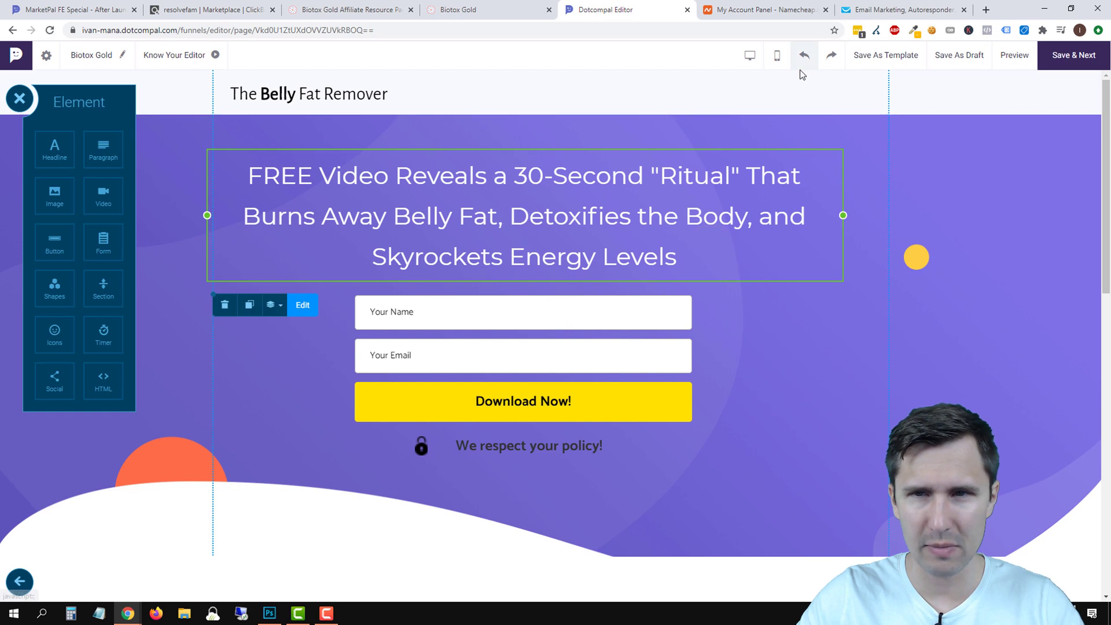
pyautogui.click(805, 55)
pyautogui.tripleClick(615, 221)
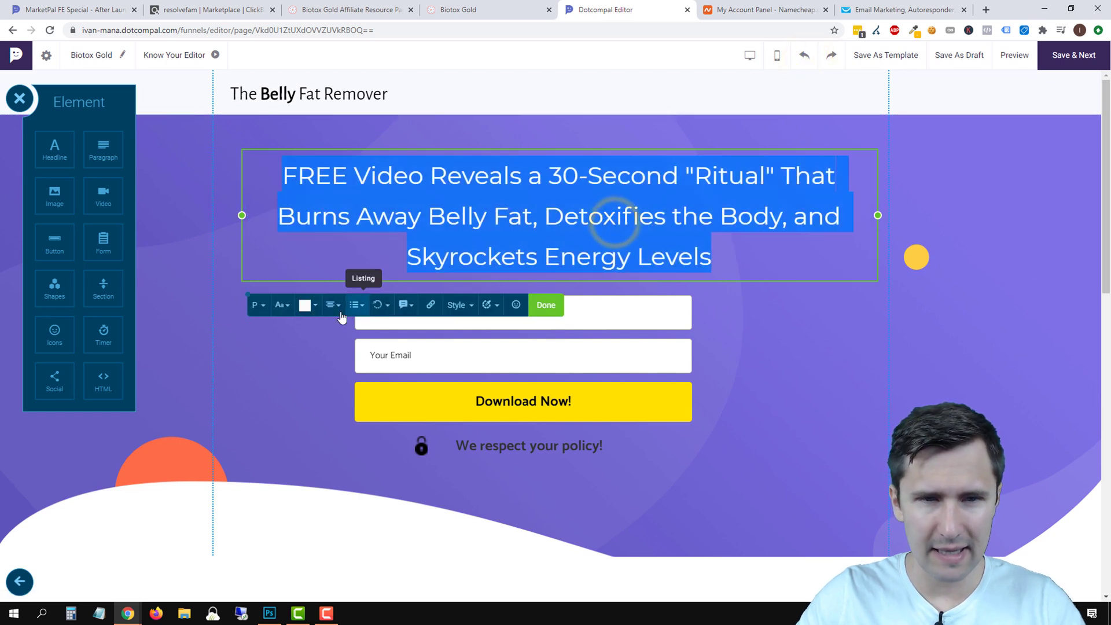
pyautogui.click(282, 305)
pyautogui.moveTo(369, 391); pyautogui.dragTo(353, 394)
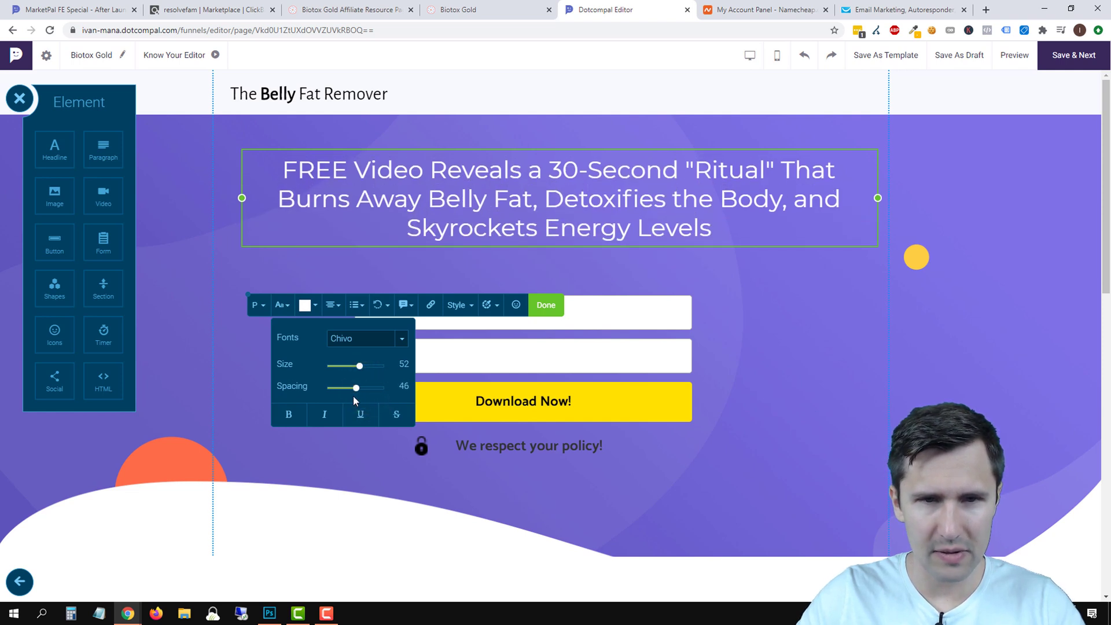
# Make the word FREE in the headline bold.
pyautogui.tripleClick(628, 193)
pyautogui.click(347, 180)
pyautogui.doubleClick(316, 169)
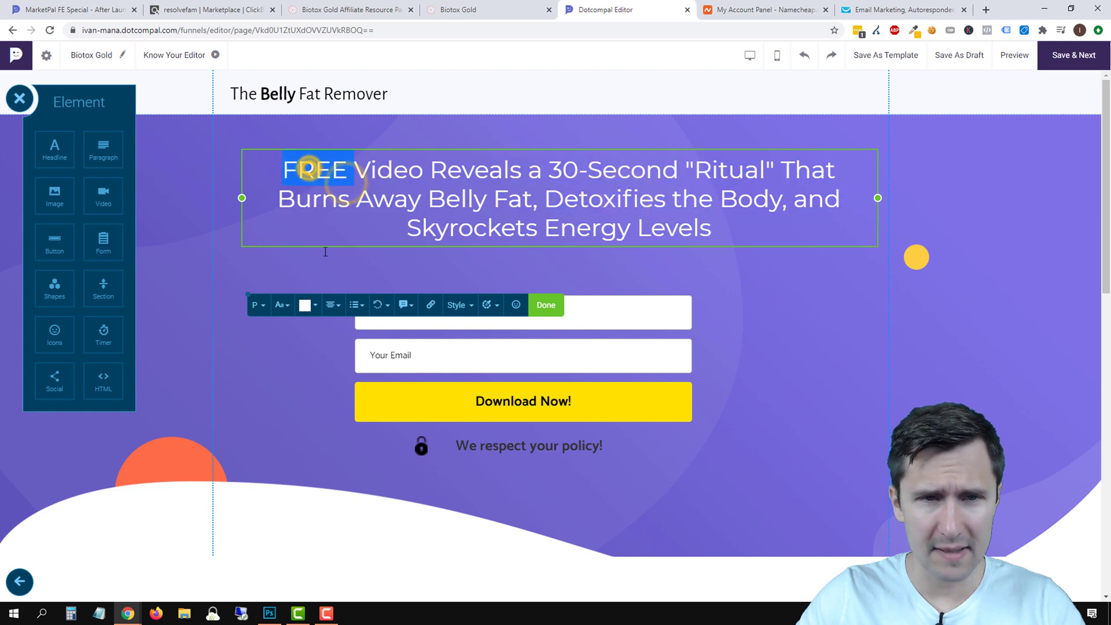
pyautogui.click(288, 307)
pyautogui.click(281, 416)
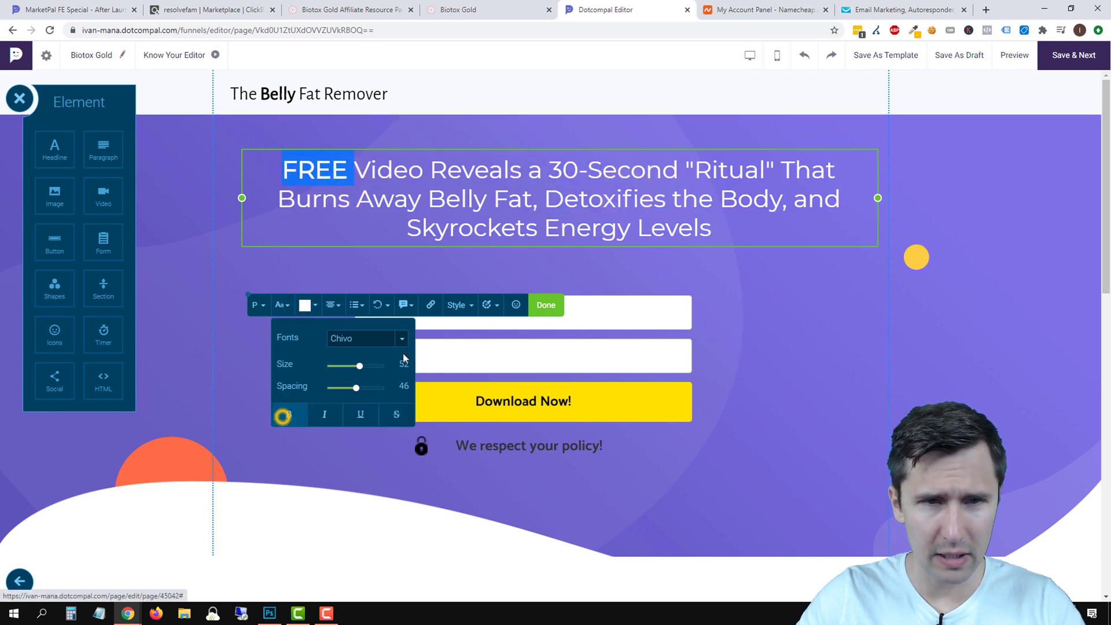
pyautogui.click(842, 304)
# Underline the phrase 30-Second "Ritual" in the headline.
pyautogui.click(559, 177)
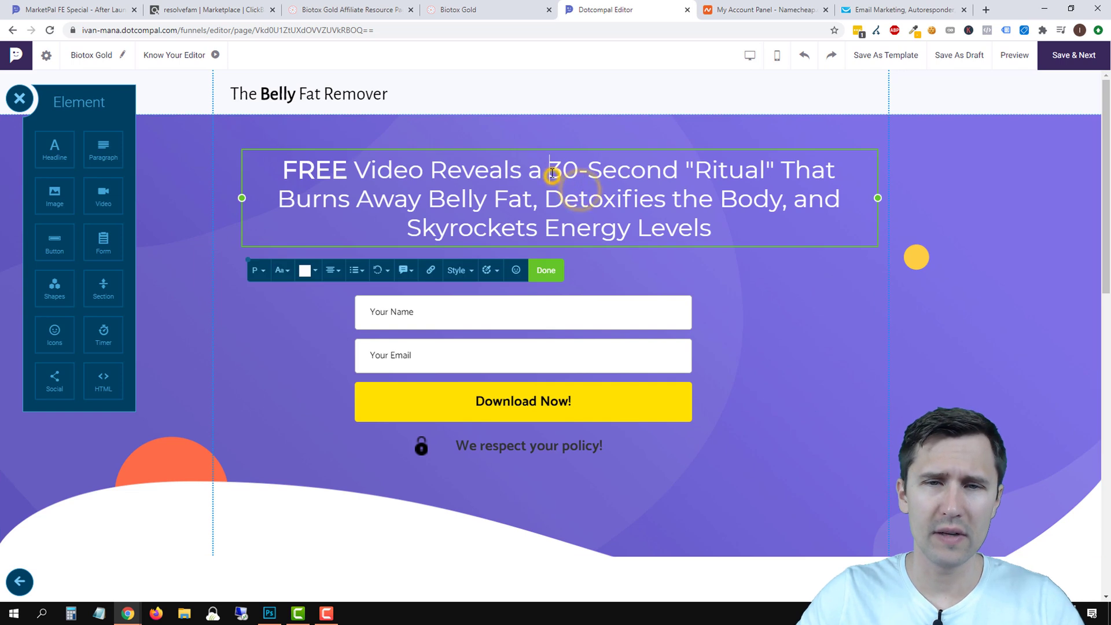
pyautogui.moveTo(548, 170); pyautogui.dragTo(776, 181)
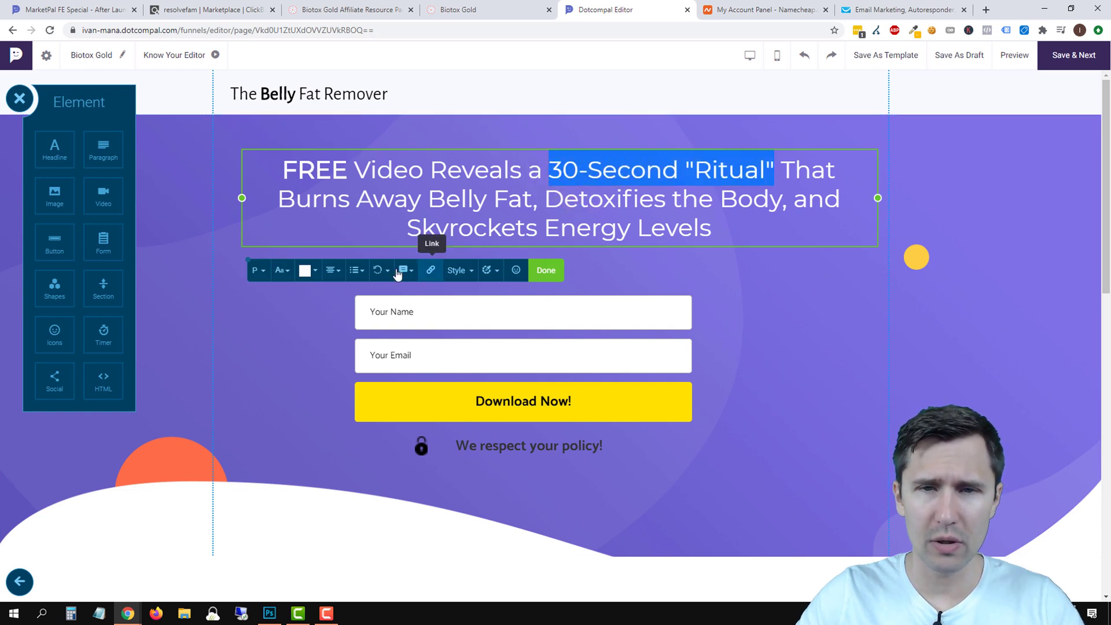
pyautogui.click(282, 271)
pyautogui.click(360, 379)
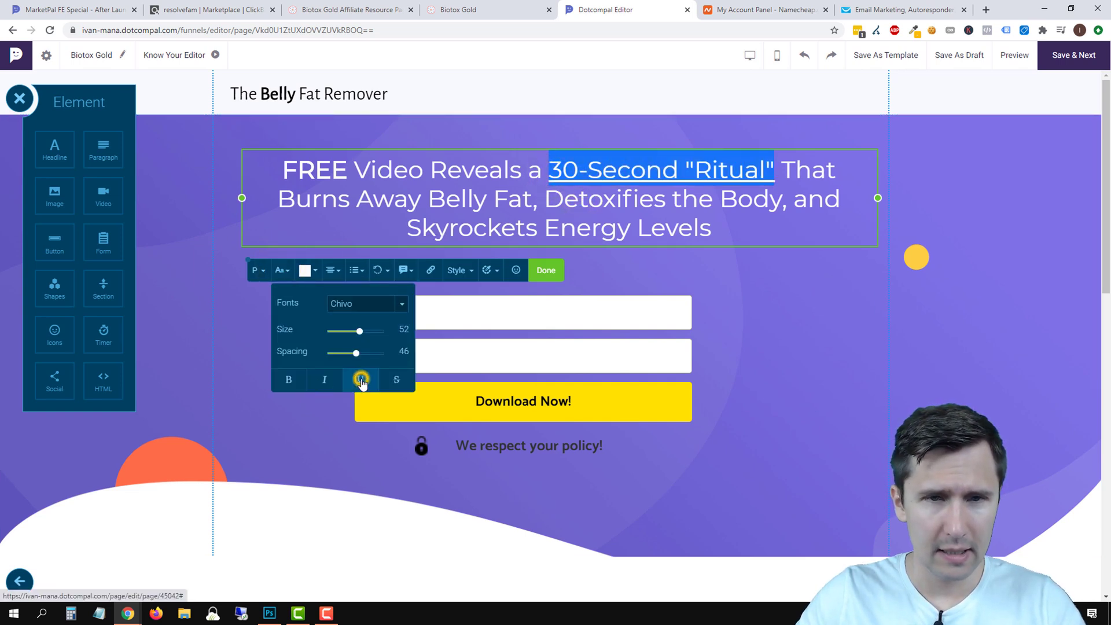
pyautogui.click(748, 311)
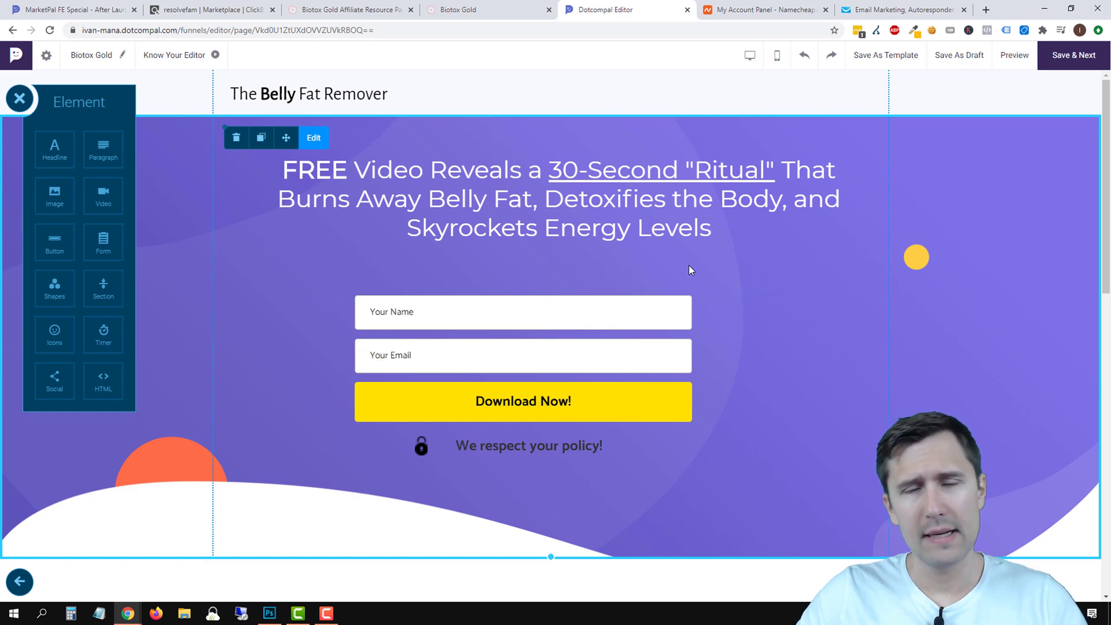
# Check the Biotox Gold sales page for reference and return to the editor.
pyautogui.scroll(-1, 894, 370)
pyautogui.scroll(-3, 894, 366)
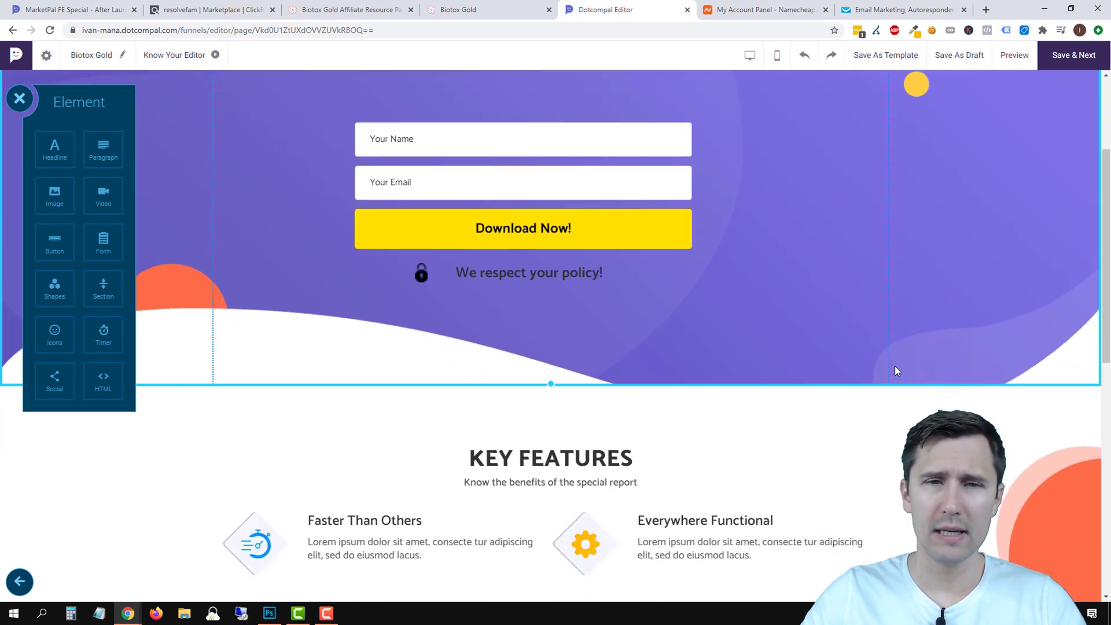
pyautogui.scroll(4, 894, 366)
pyautogui.click(468, 8)
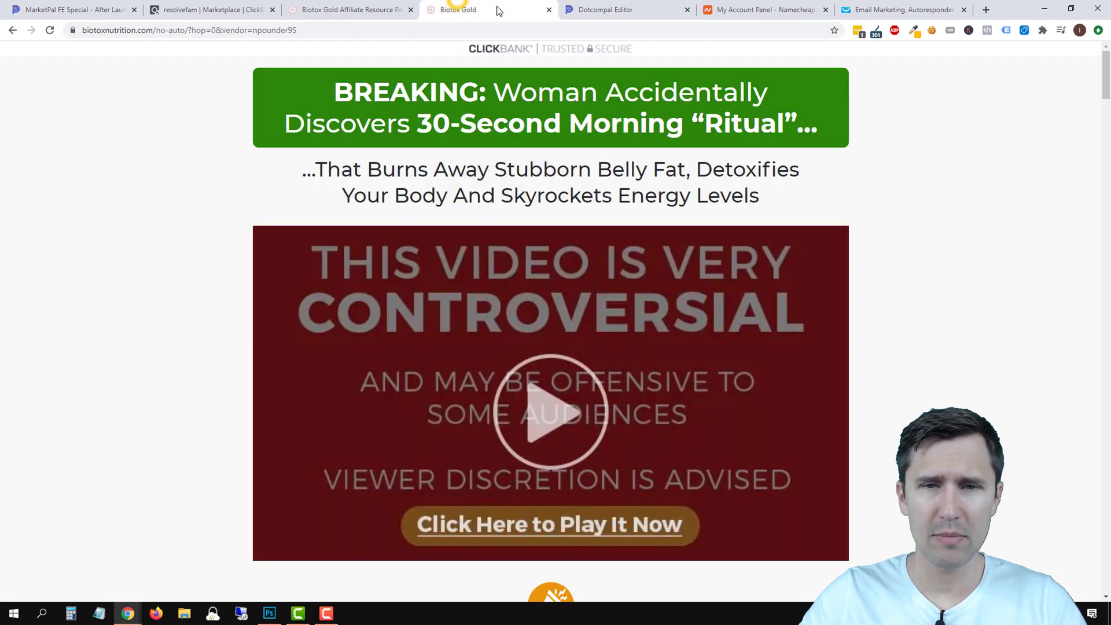
pyautogui.click(666, 10)
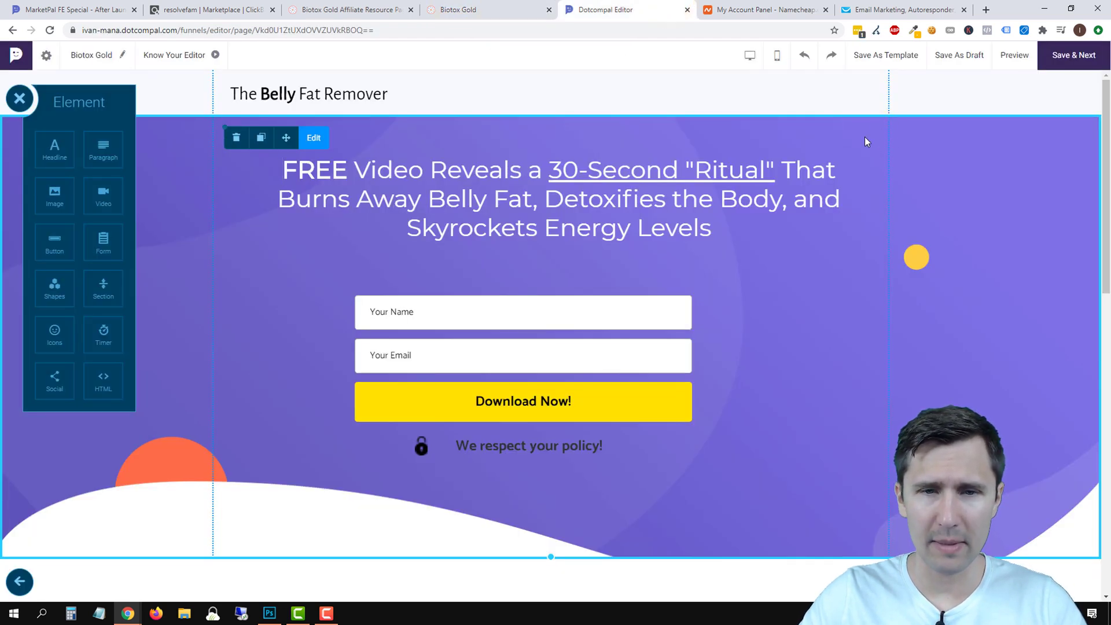
# Change the hero headline's text colour to black.
pyautogui.doubleClick(500, 201)
pyautogui.click(302, 270)
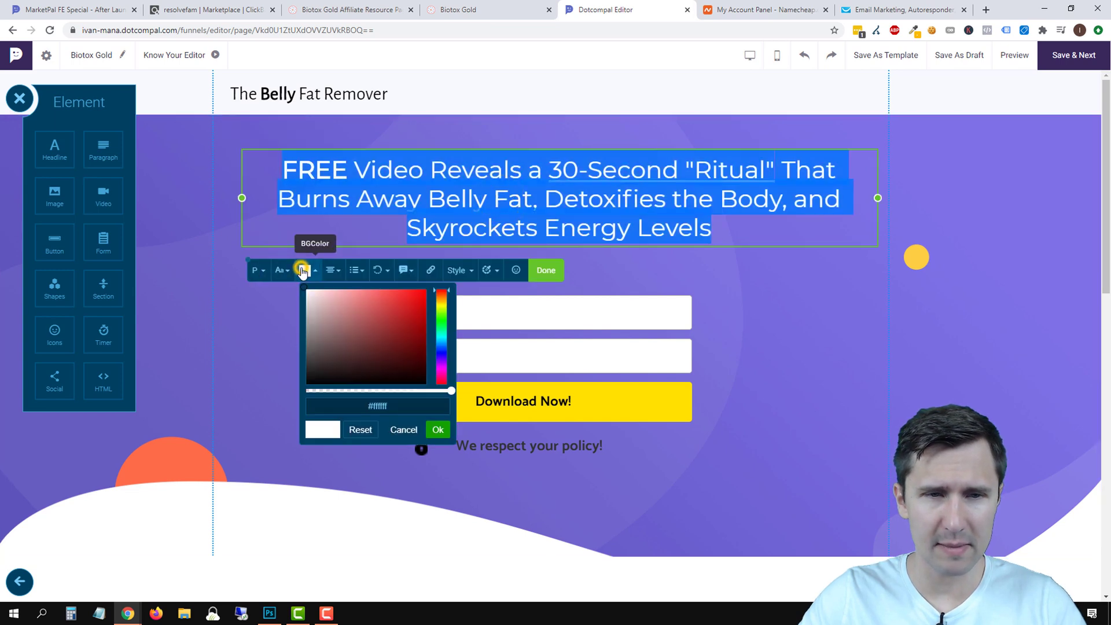
pyautogui.click(347, 354)
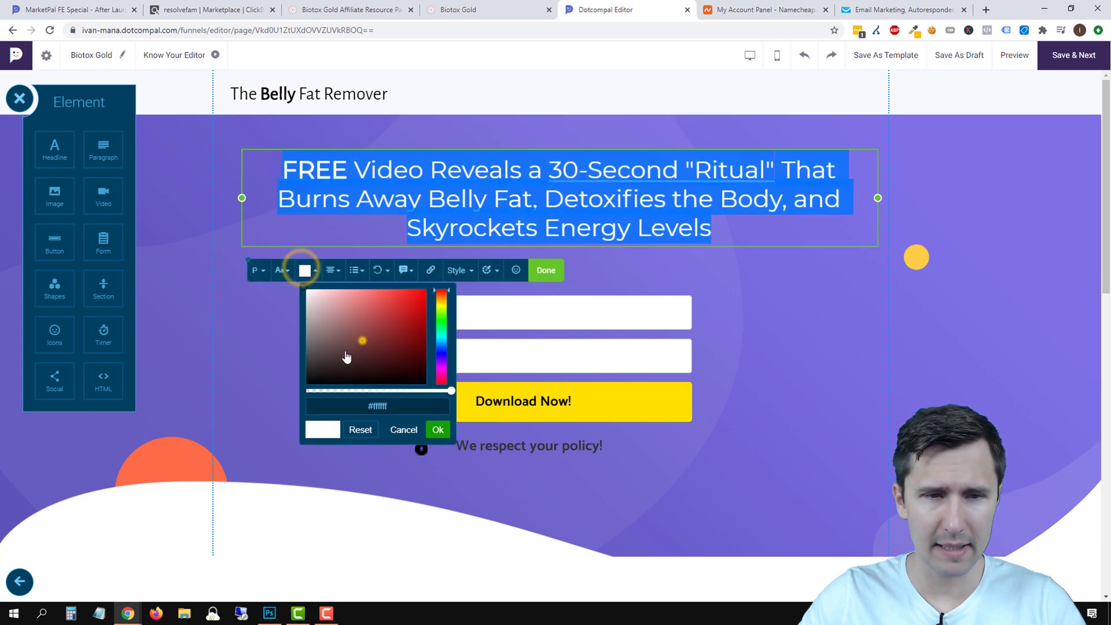
pyautogui.click(542, 270)
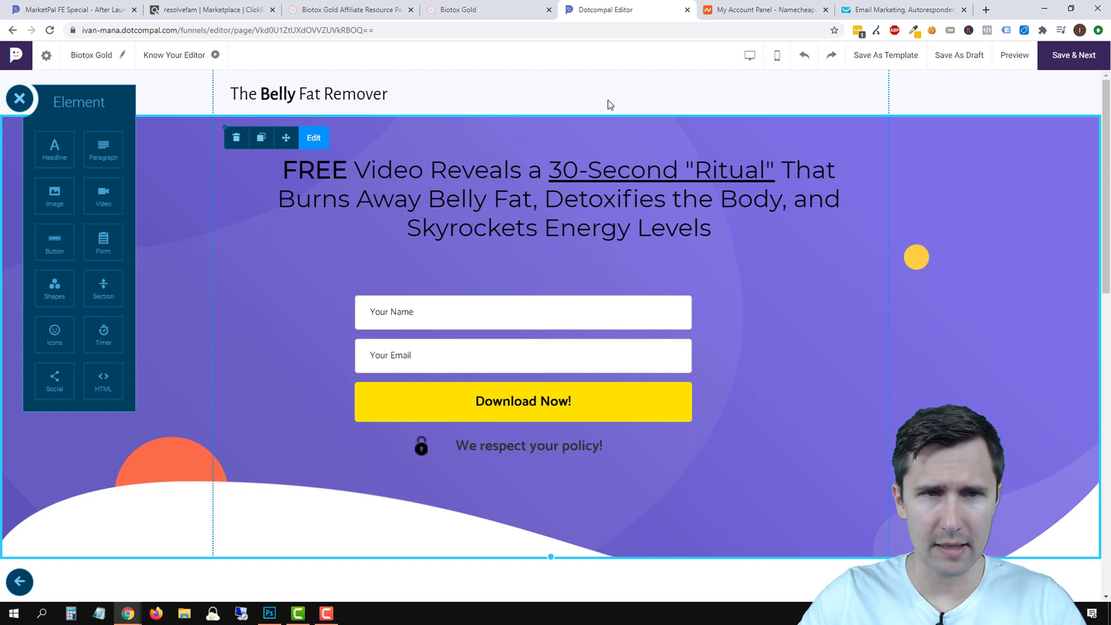
# Set the header section's background colour to a pale light grey.
pyautogui.click(838, 94)
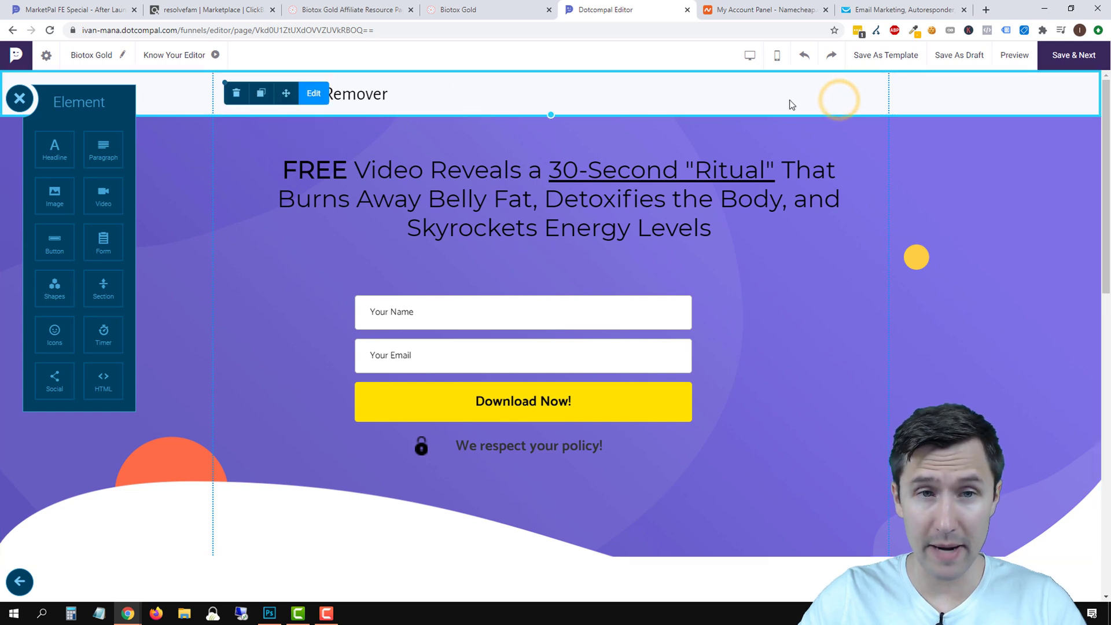
pyautogui.click(313, 94)
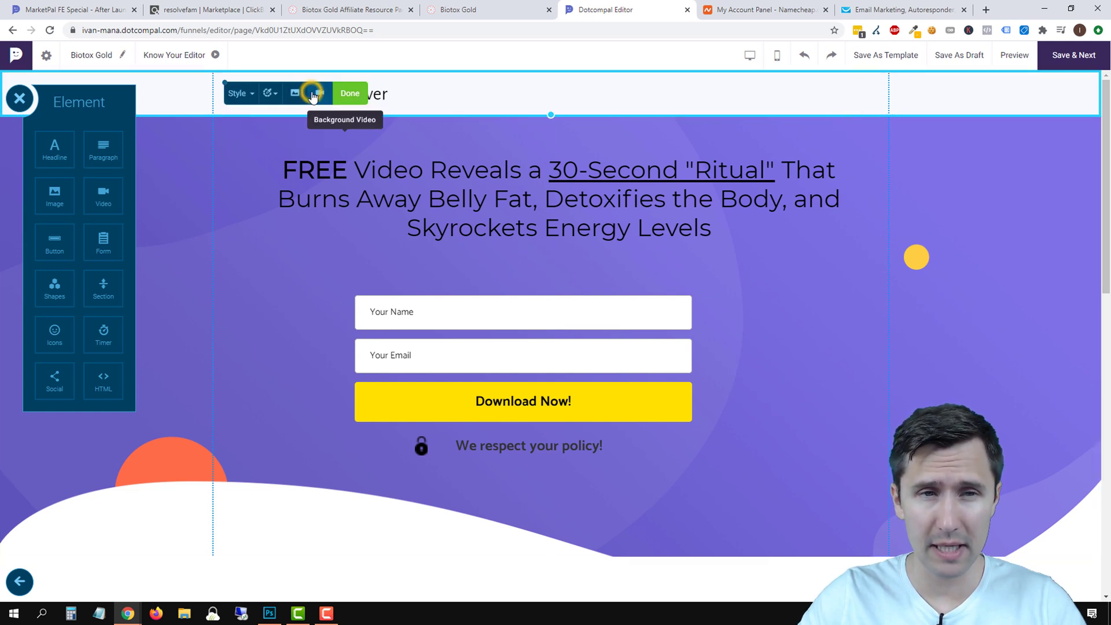
pyautogui.click(265, 94)
pyautogui.click(368, 125)
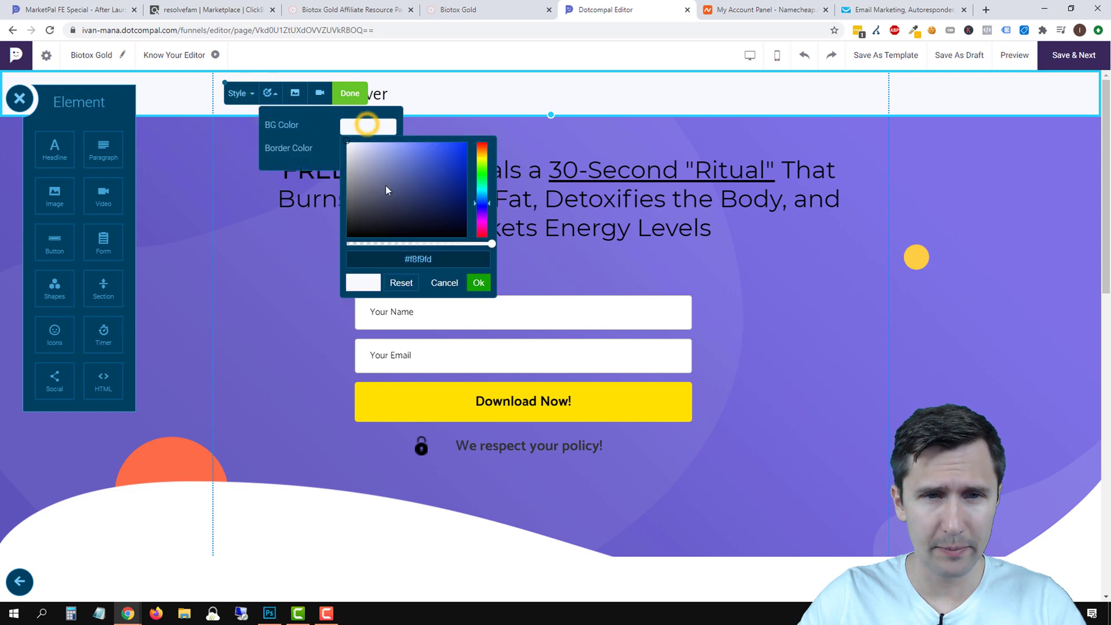
pyautogui.click(362, 177)
pyautogui.moveTo(363, 177); pyautogui.dragTo(303, 158)
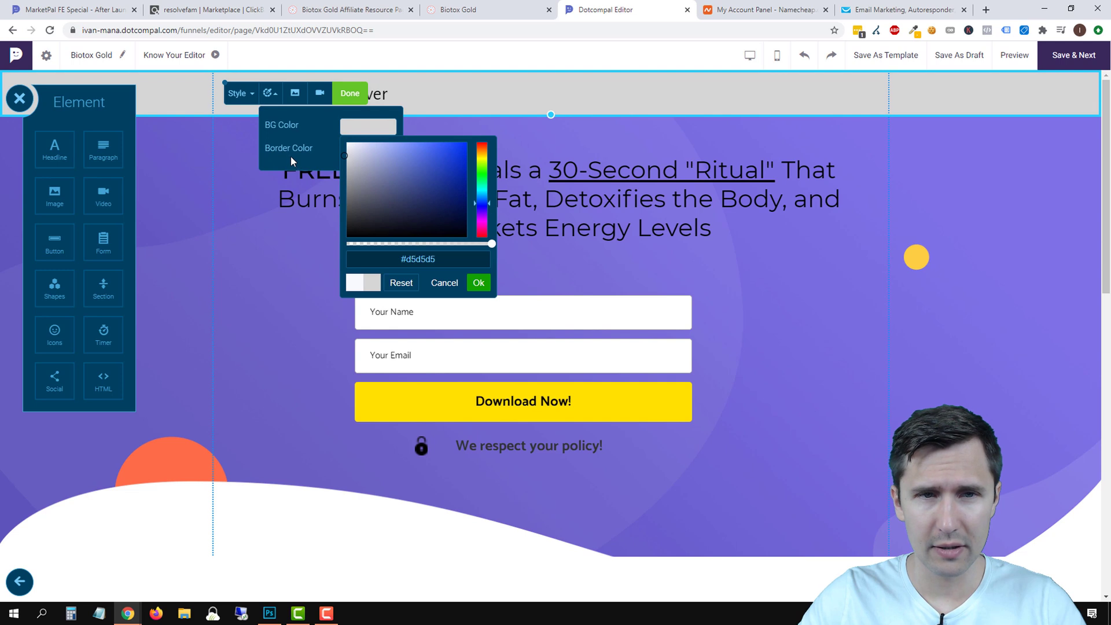
pyautogui.click(281, 154)
pyautogui.click(354, 95)
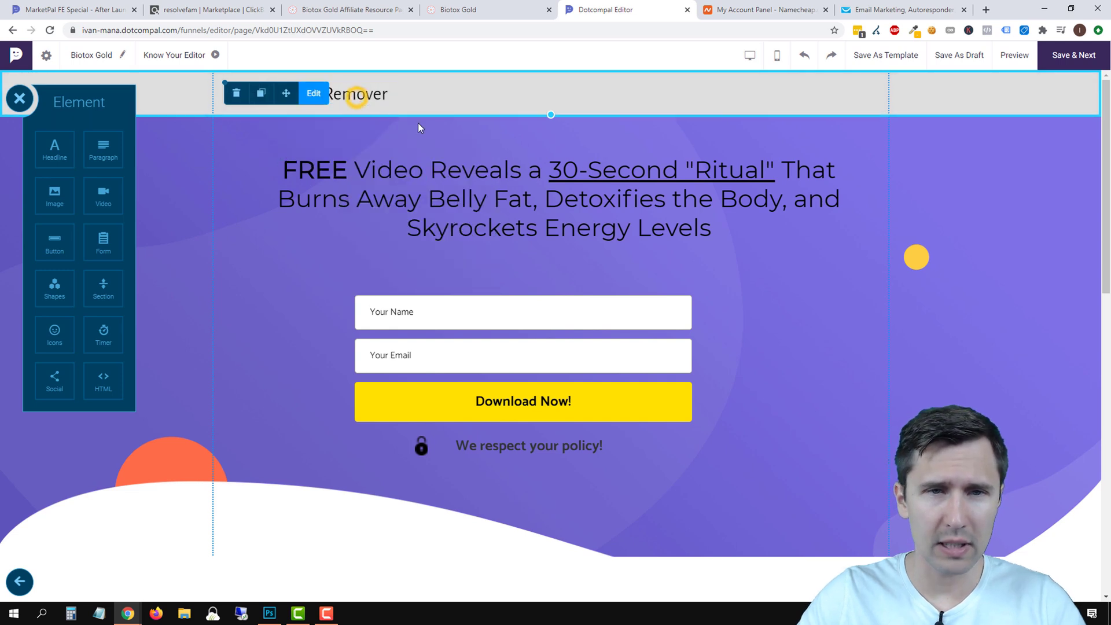
# Remove the hero section's purple background image and bring up the Biotox Gold sales page.
pyautogui.click(852, 135)
pyautogui.click(314, 137)
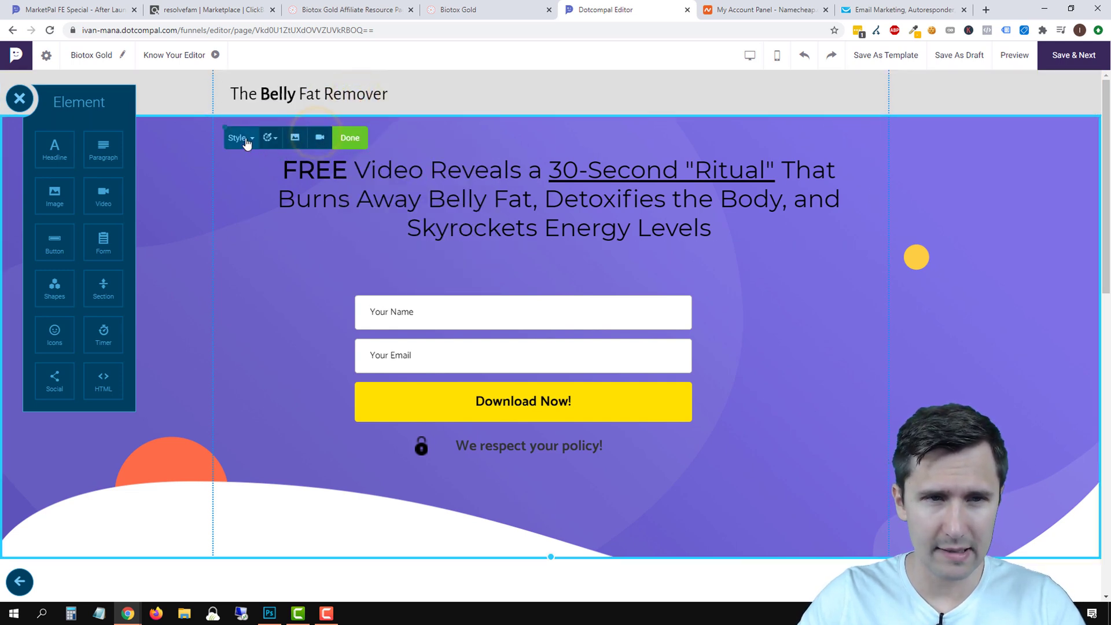
pyautogui.click(268, 137)
pyautogui.click(368, 169)
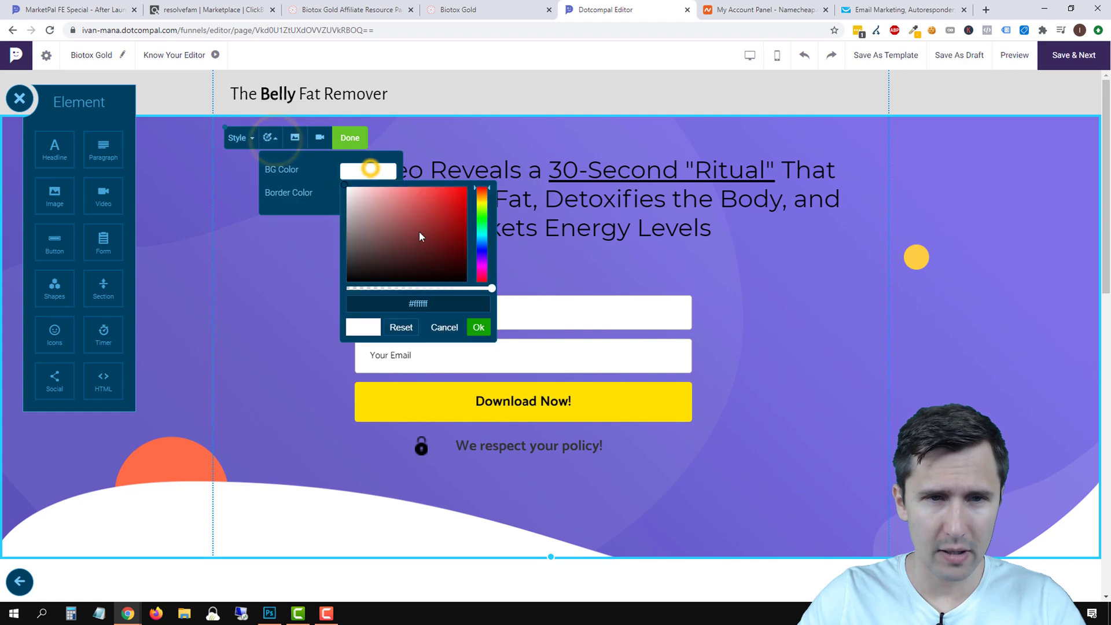
pyautogui.click(401, 224)
pyautogui.press('Escape')
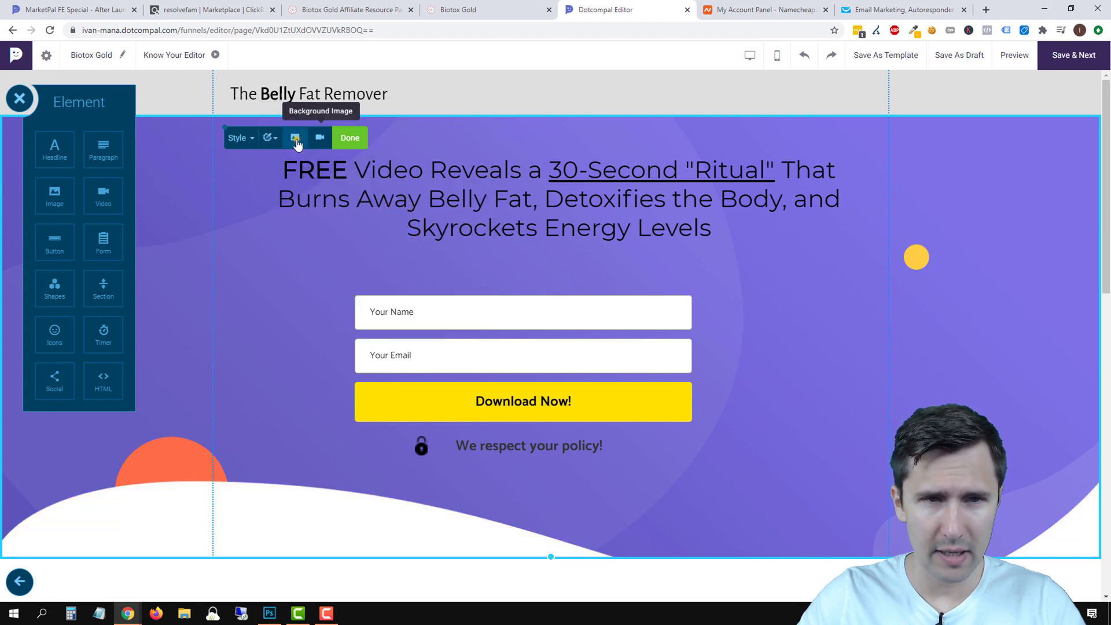
pyautogui.click(295, 137)
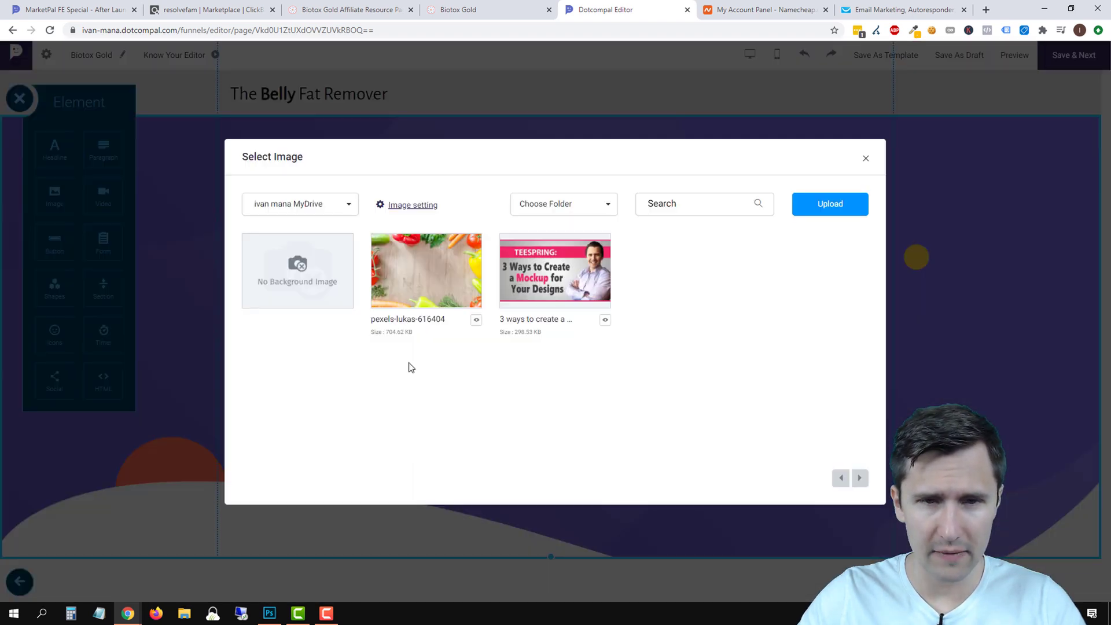
pyautogui.click(322, 305)
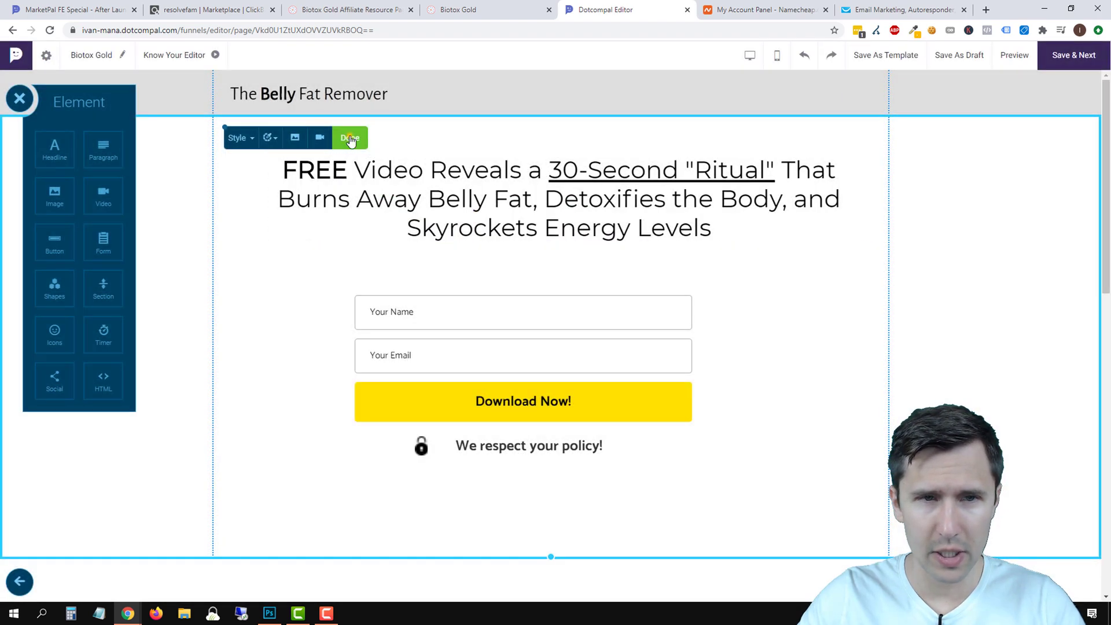
pyautogui.click(350, 140)
pyautogui.click(1005, 293)
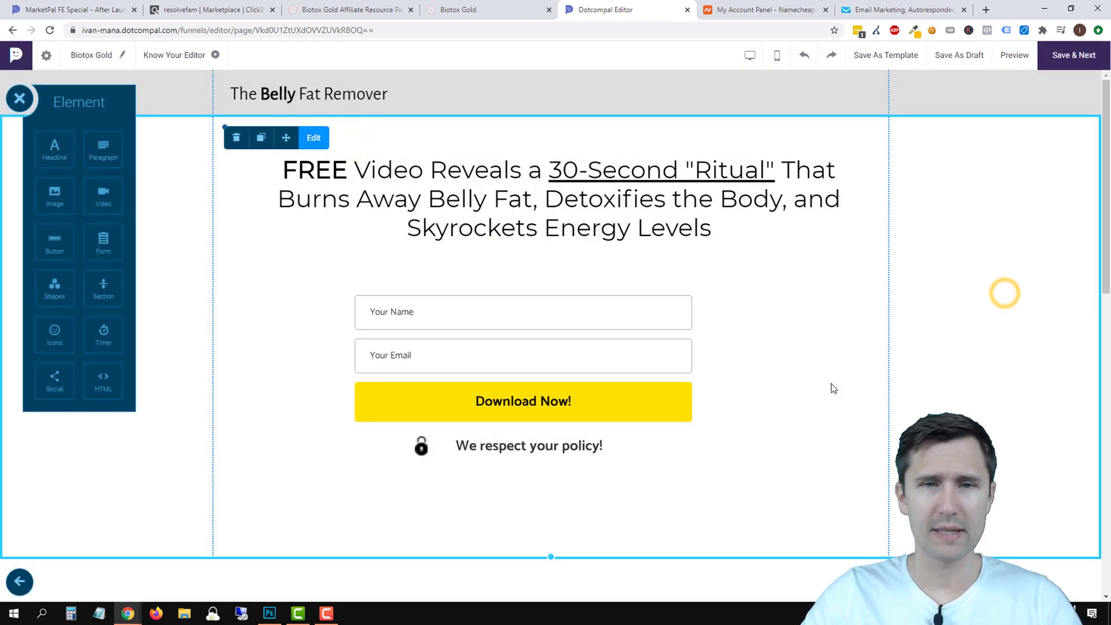
pyautogui.click(486, 10)
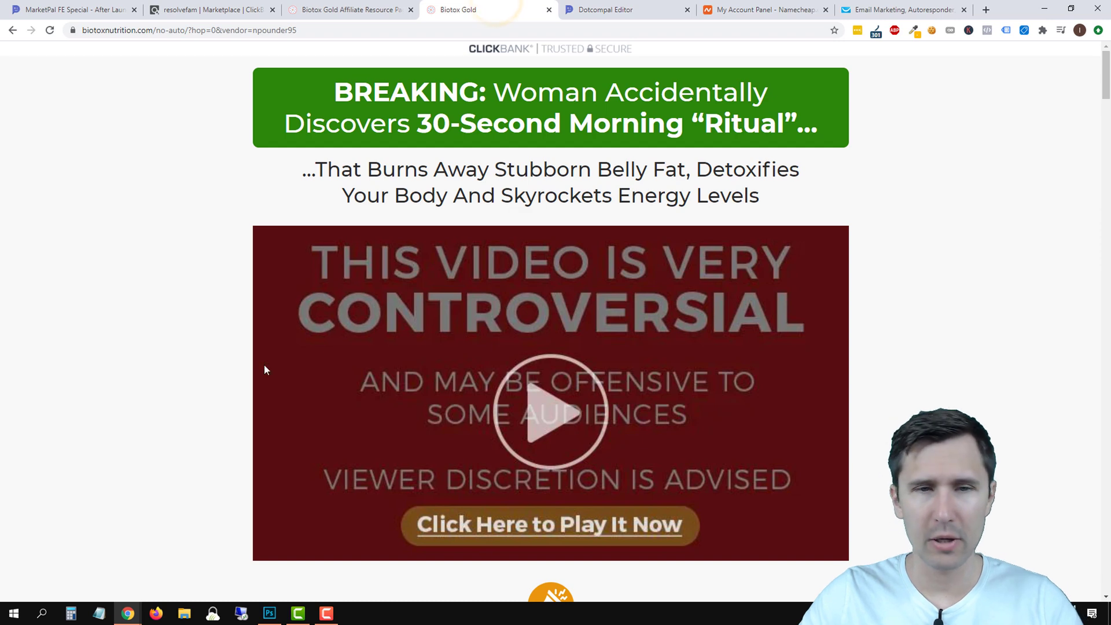
# Copy the sales page's #F8F8F8 background colour with ColorZilla, then return to the editor.
pyautogui.scroll(-4, 264, 363)
pyautogui.scroll(4, 226, 382)
pyautogui.scroll(-8, 225, 379)
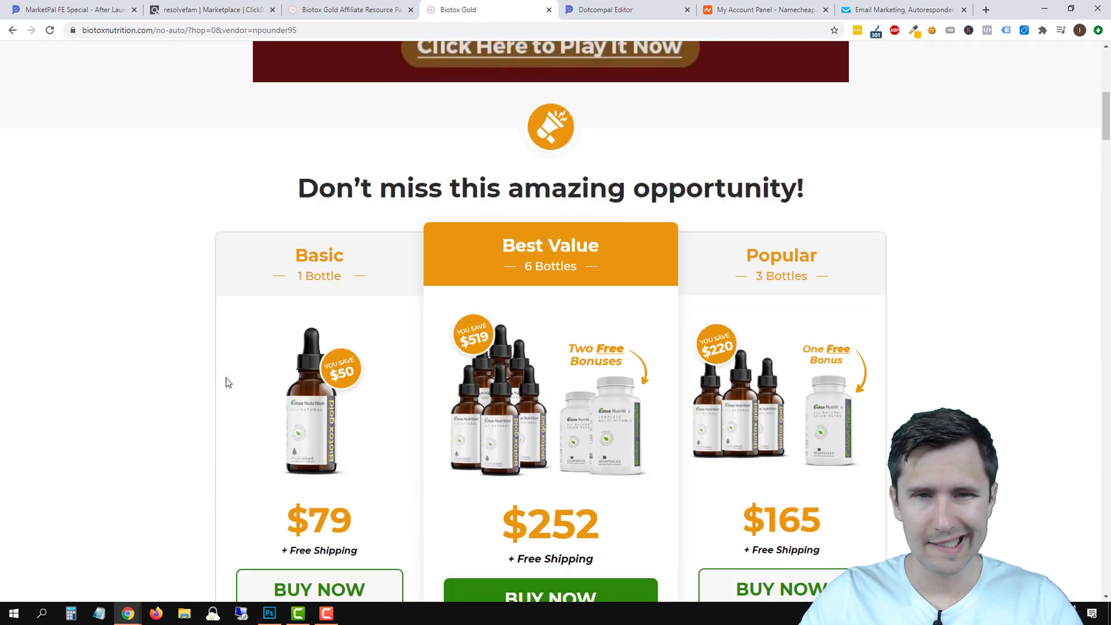
pyautogui.scroll(4, 110, 413)
pyautogui.scroll(4, 110, 413)
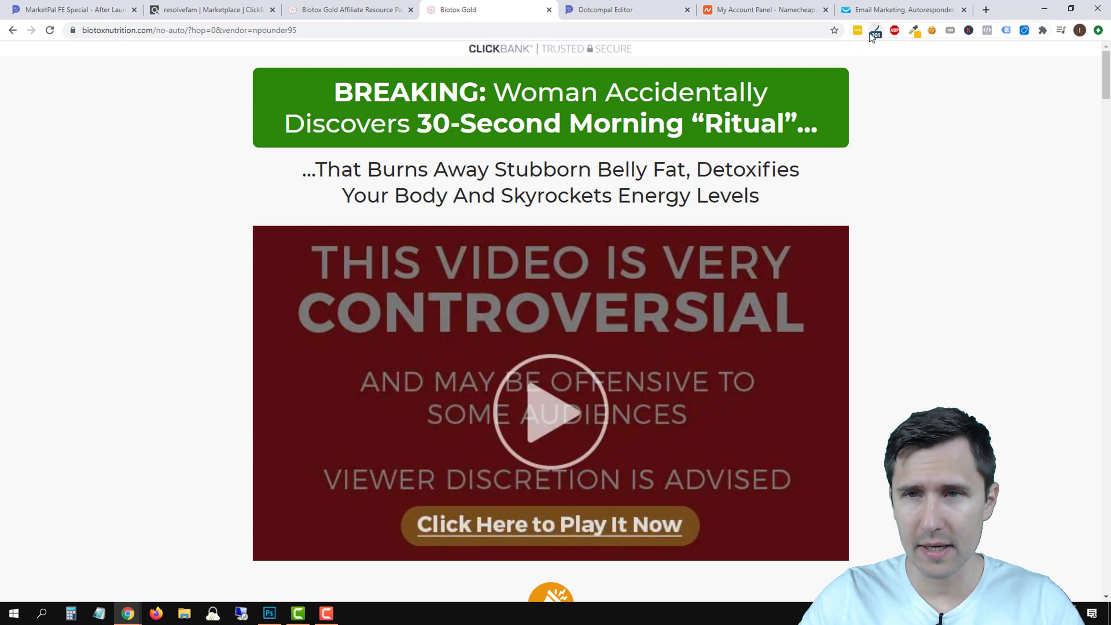
pyautogui.click(913, 30)
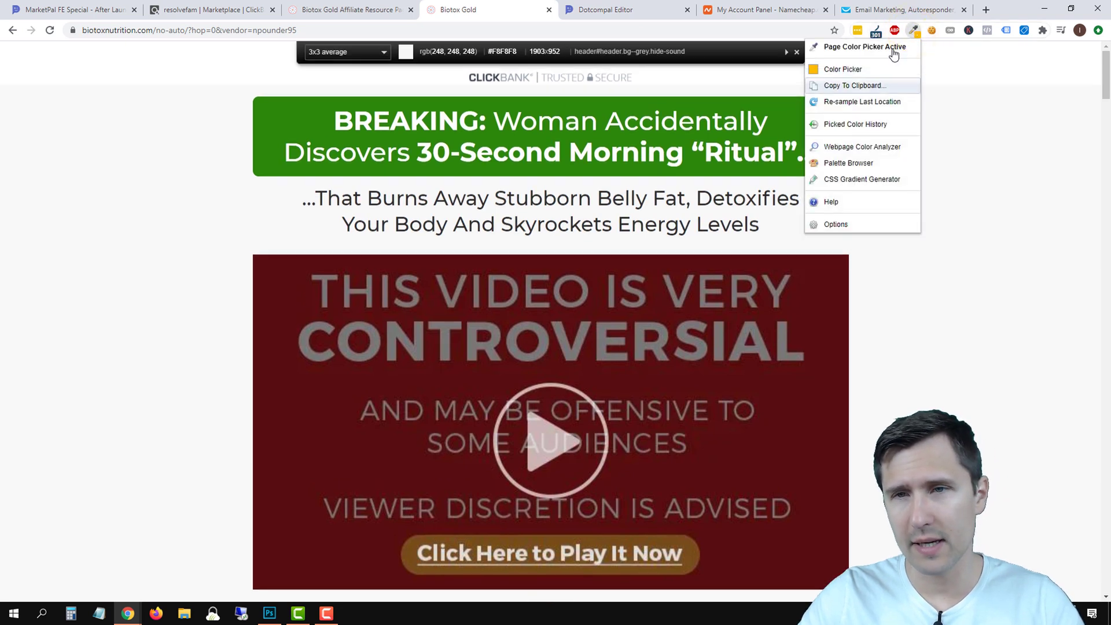
pyautogui.click(954, 263)
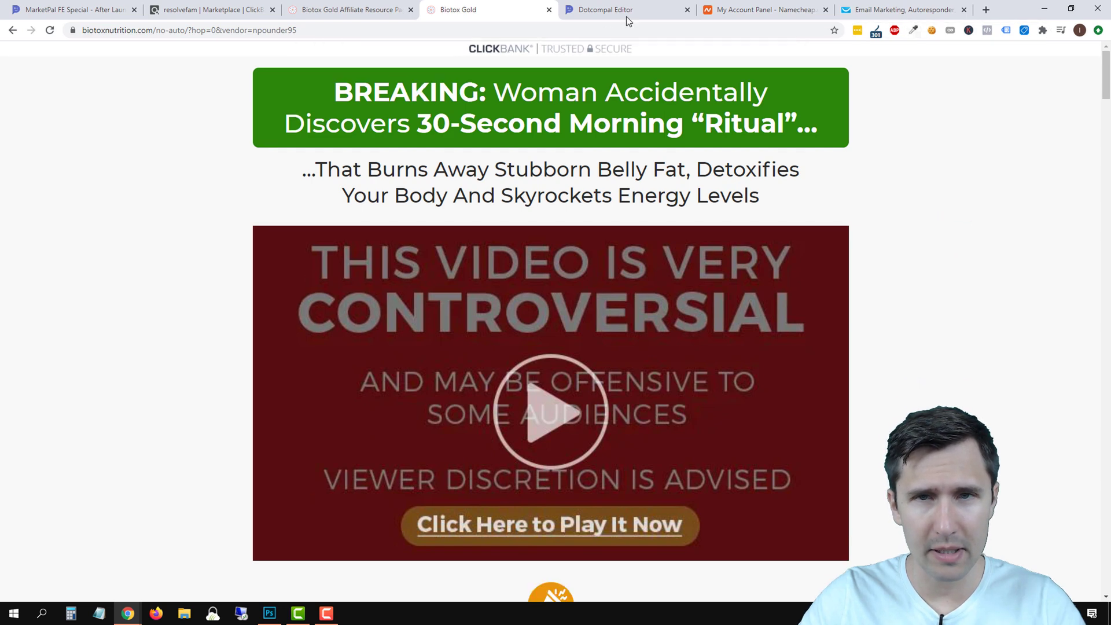
pyautogui.click(624, 11)
pyautogui.click(327, 138)
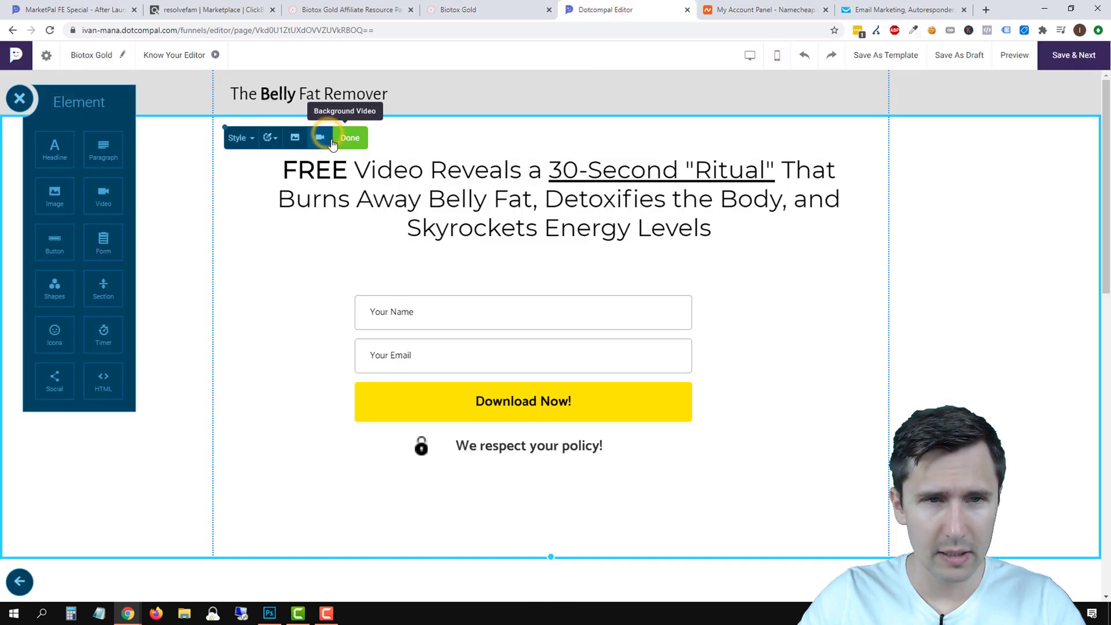
# Paste #f8f8f8 as the hero section's background colour.
pyautogui.click(269, 139)
pyautogui.click(370, 172)
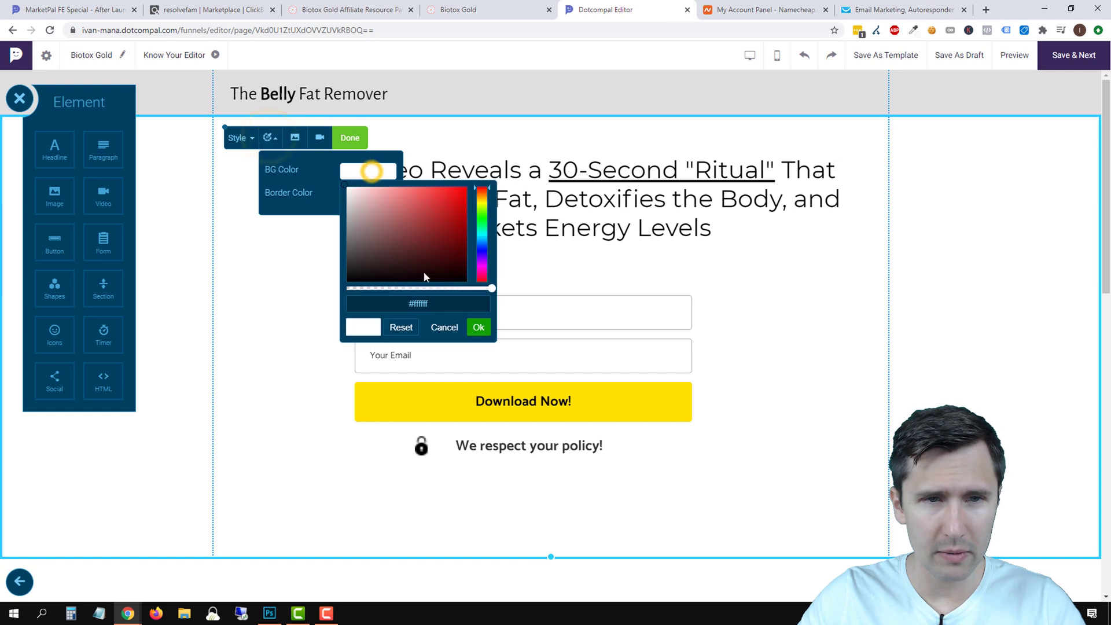
pyautogui.rightClick(414, 303)
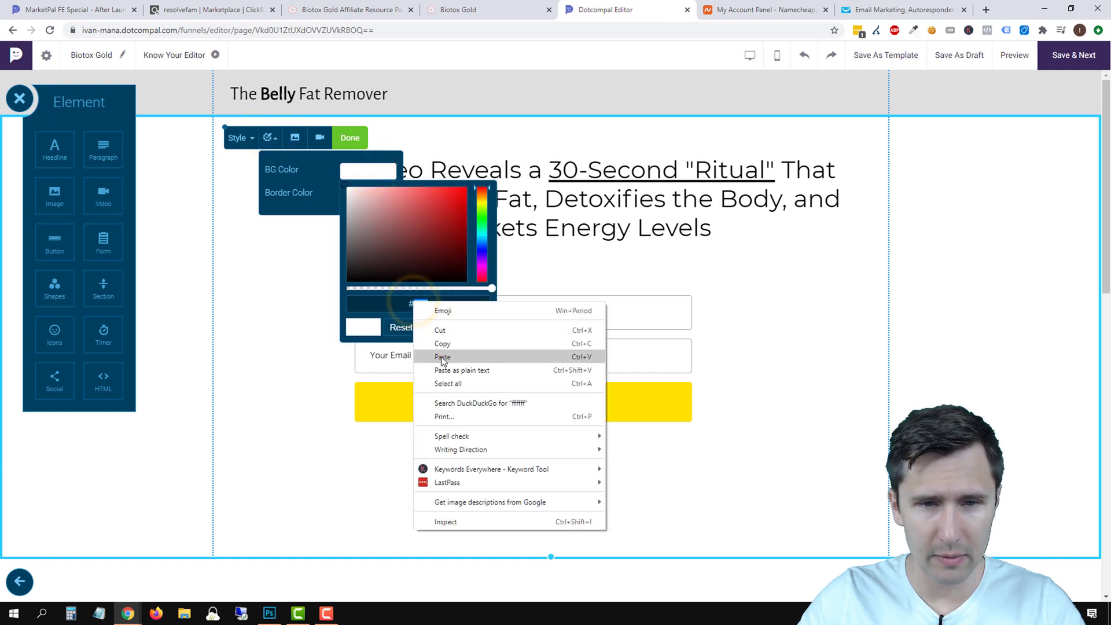
pyautogui.click(439, 354)
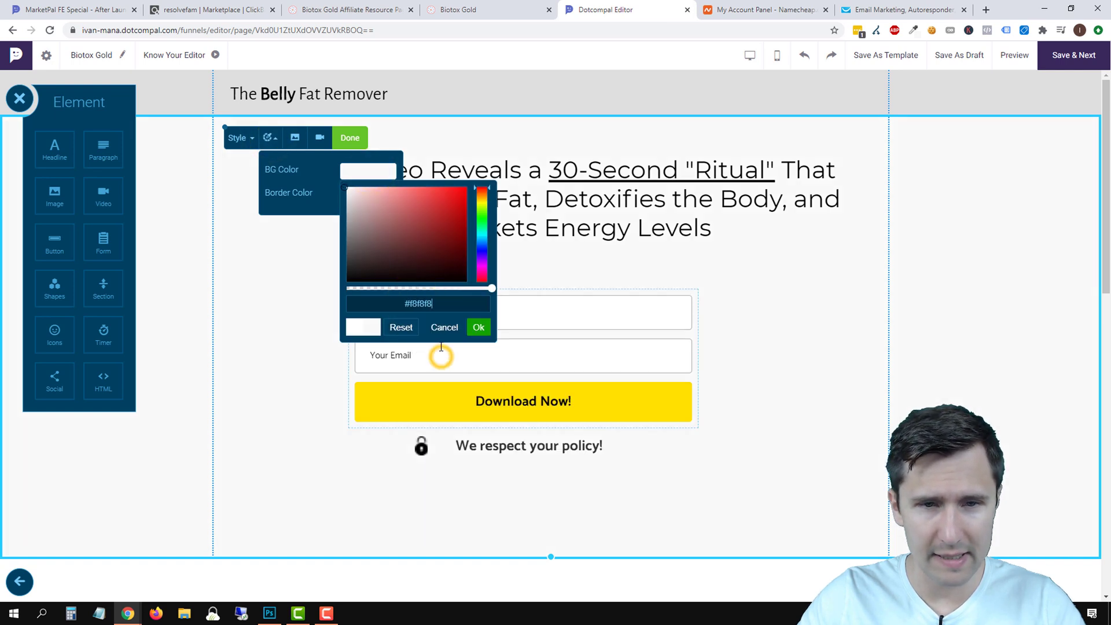
pyautogui.click(479, 328)
pyautogui.click(350, 136)
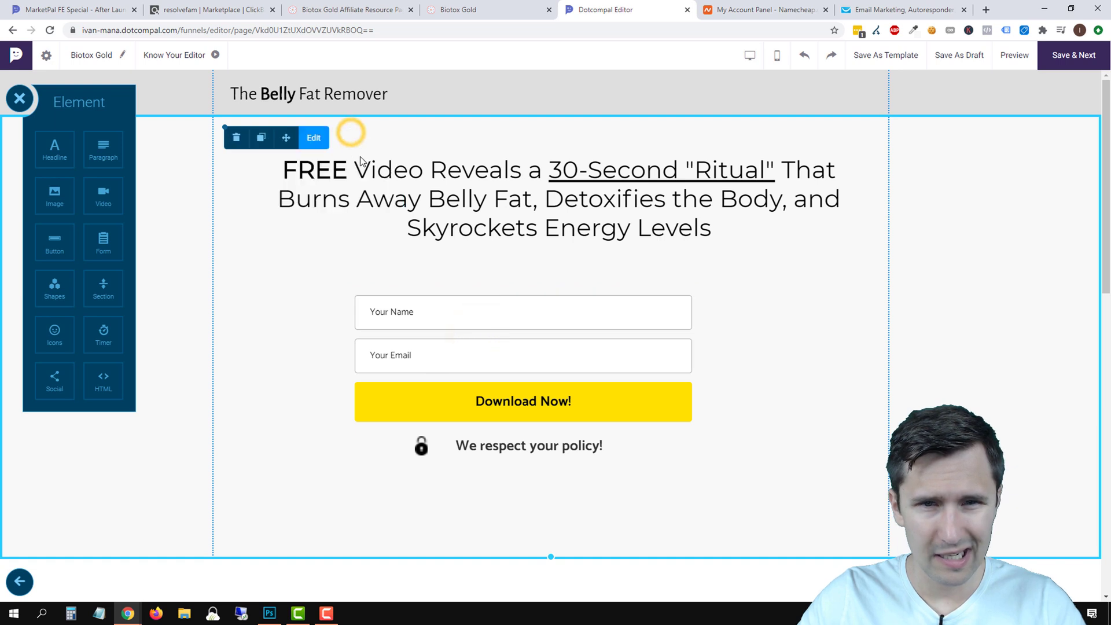
# Change the header bar's background colour to white.
pyautogui.scroll(-3, 971, 362)
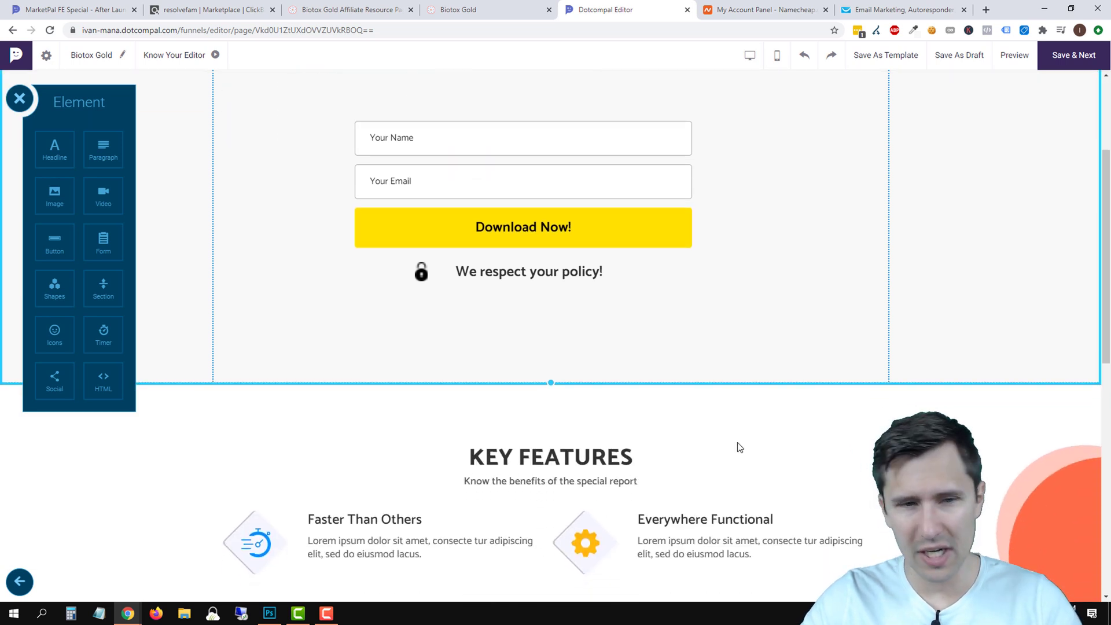
pyautogui.scroll(-1, 736, 446)
pyautogui.click(779, 422)
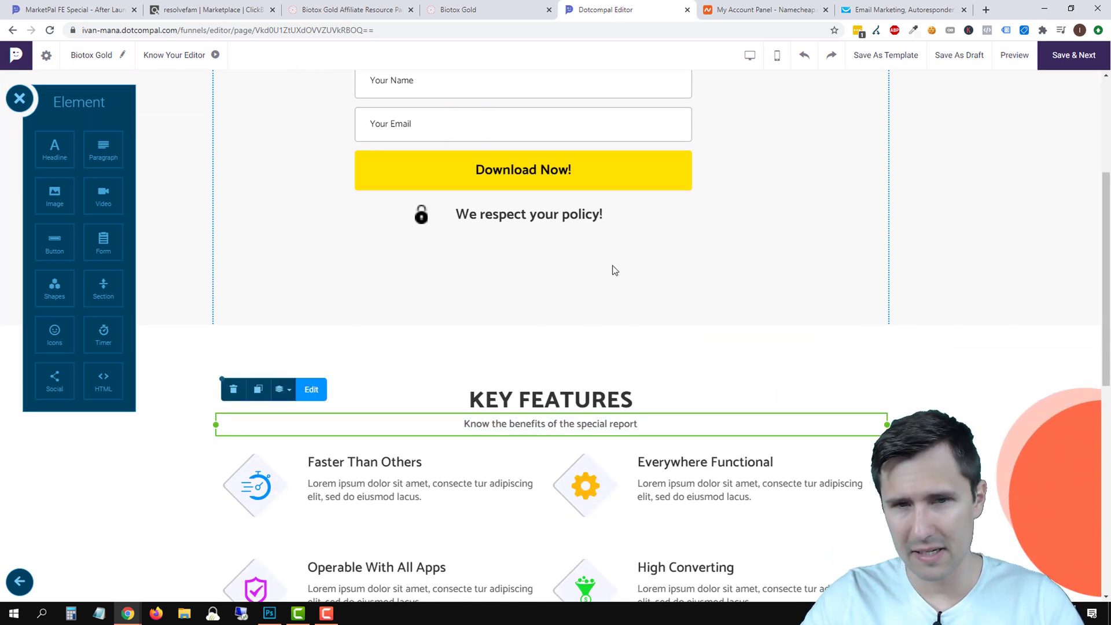
pyautogui.scroll(4, 570, 287)
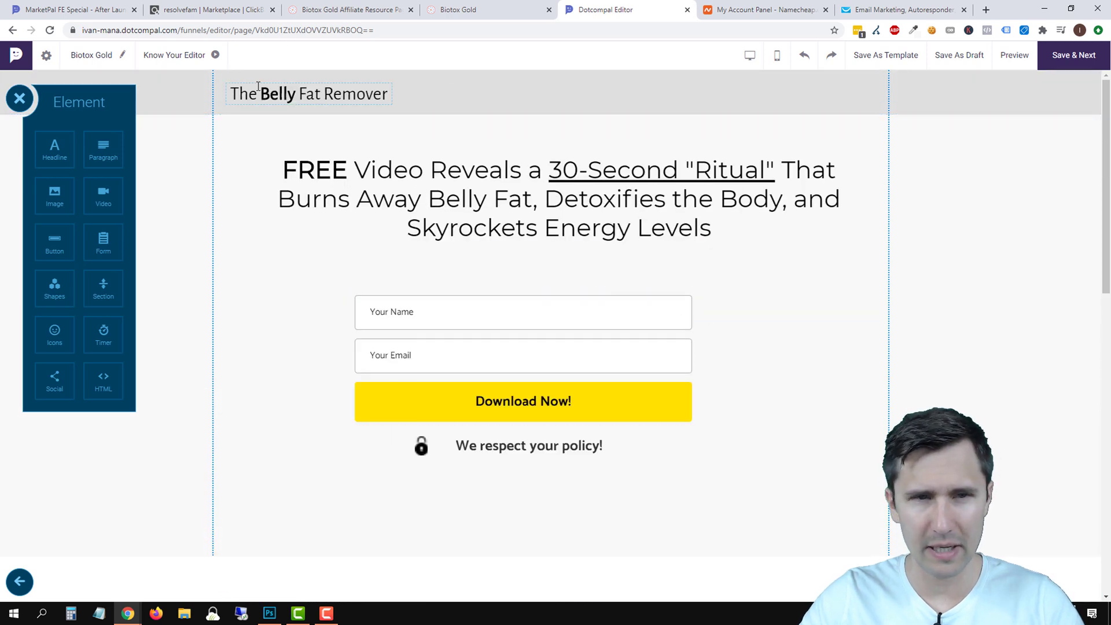
pyautogui.click(544, 94)
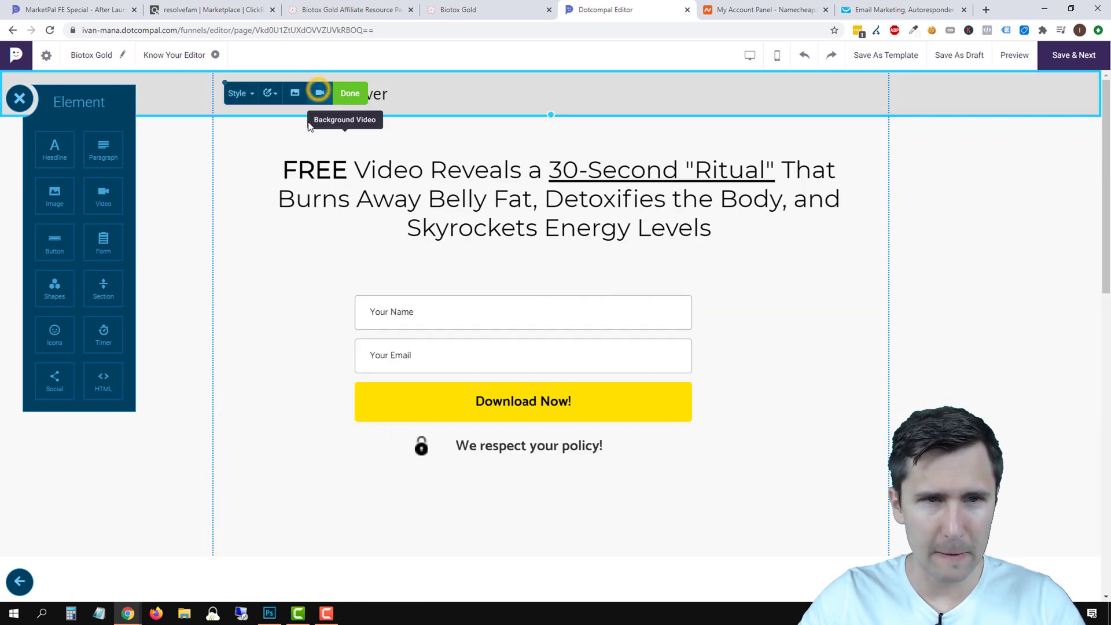
pyautogui.click(272, 97)
pyautogui.click(356, 127)
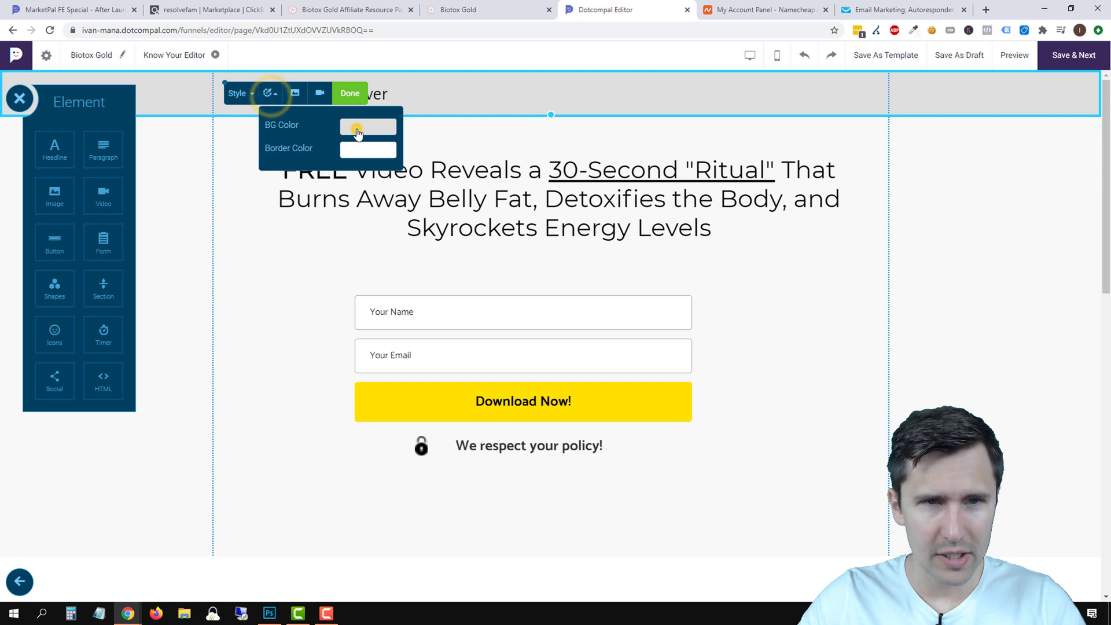
pyautogui.click(398, 181)
pyautogui.click(955, 228)
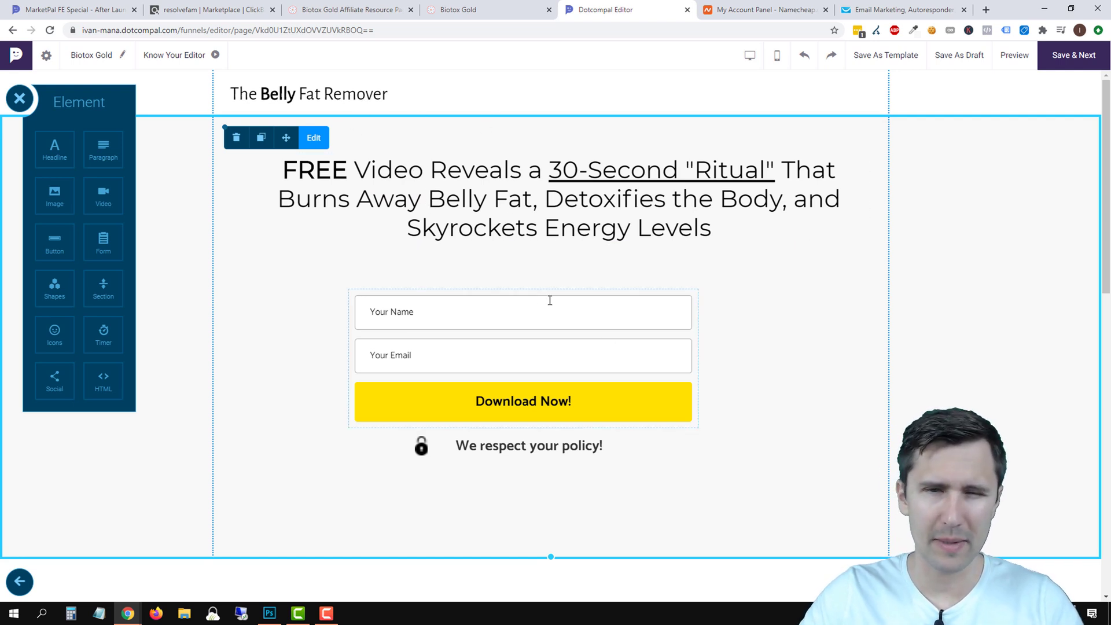
# Reposition the opt-in form below the headline and drop a new Headline block above it.
pyautogui.click(517, 324)
pyautogui.moveTo(538, 318); pyautogui.dragTo(492, 292)
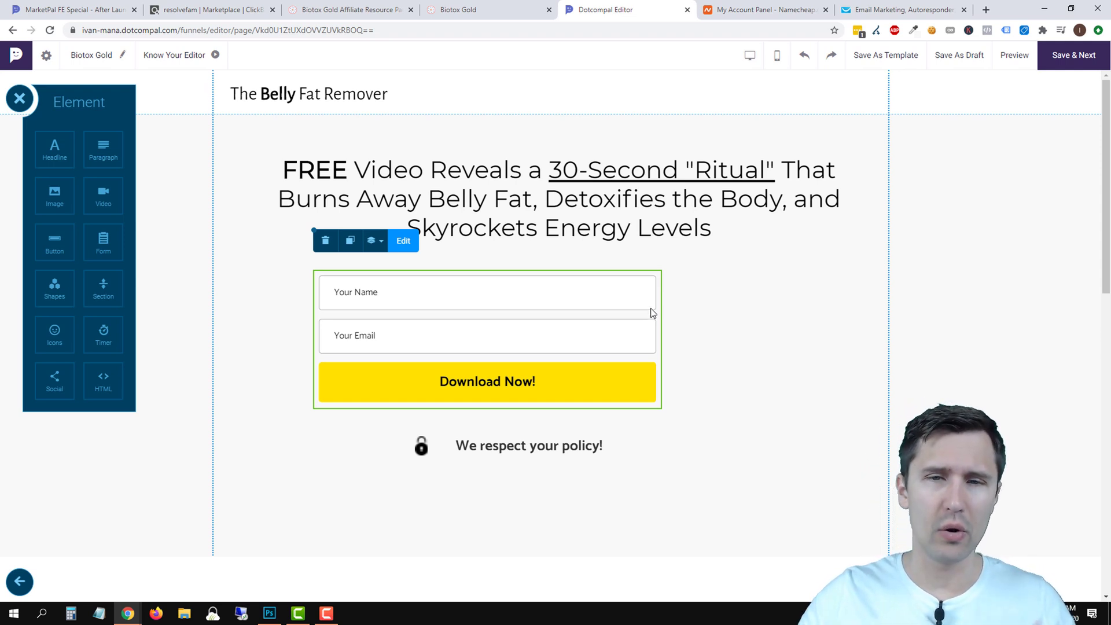
pyautogui.scroll(-10, 650, 313)
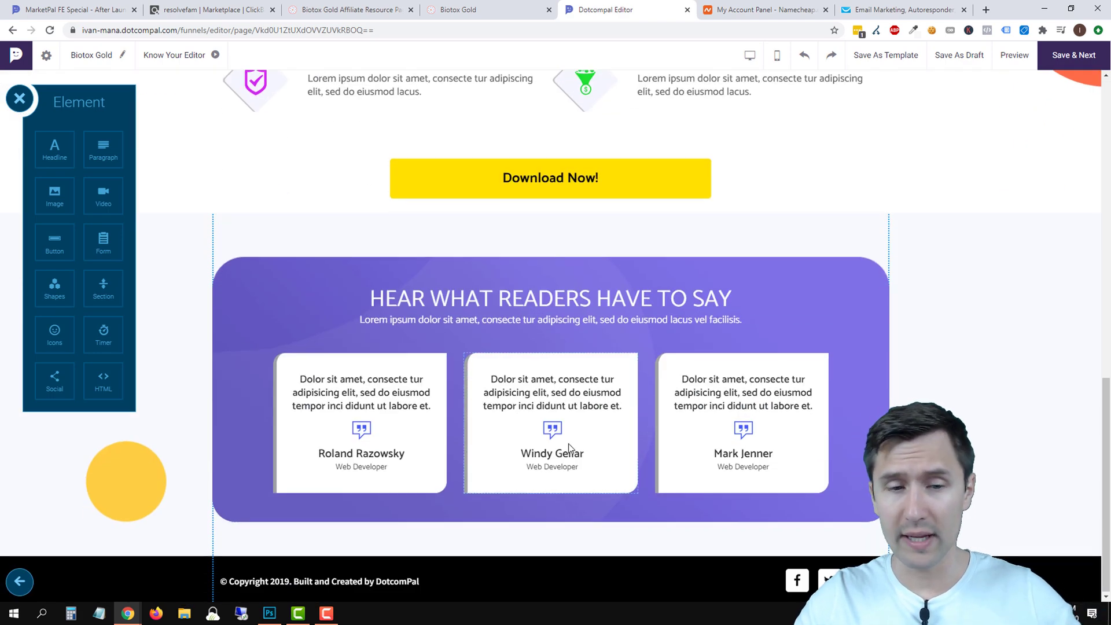
pyautogui.scroll(10, 567, 444)
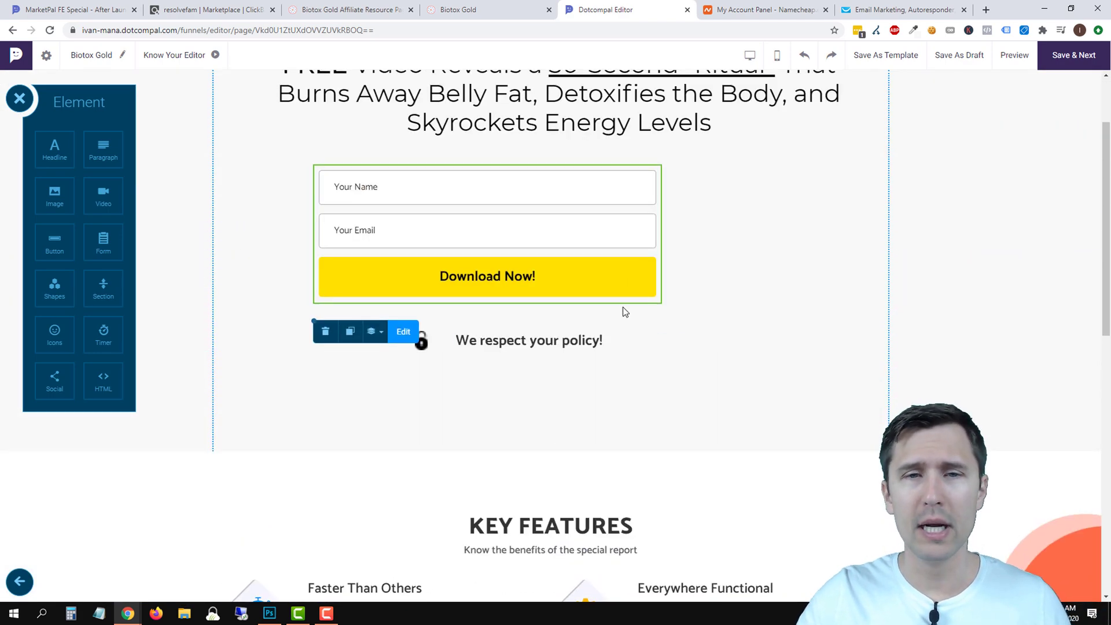
pyautogui.scroll(2, 625, 312)
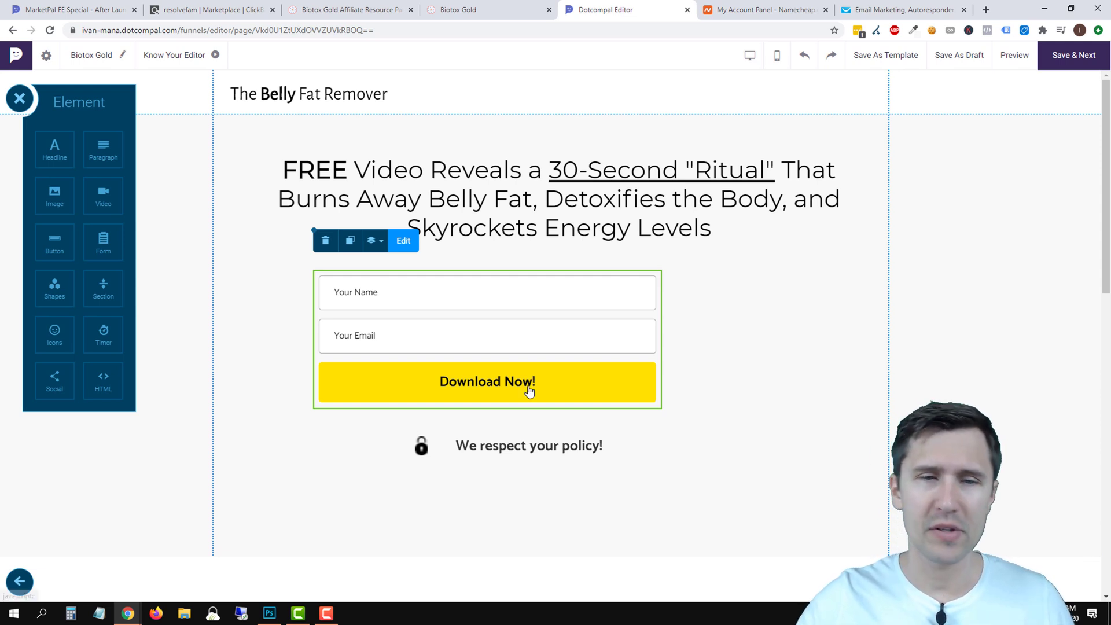
pyautogui.moveTo(485, 292); pyautogui.dragTo(477, 315)
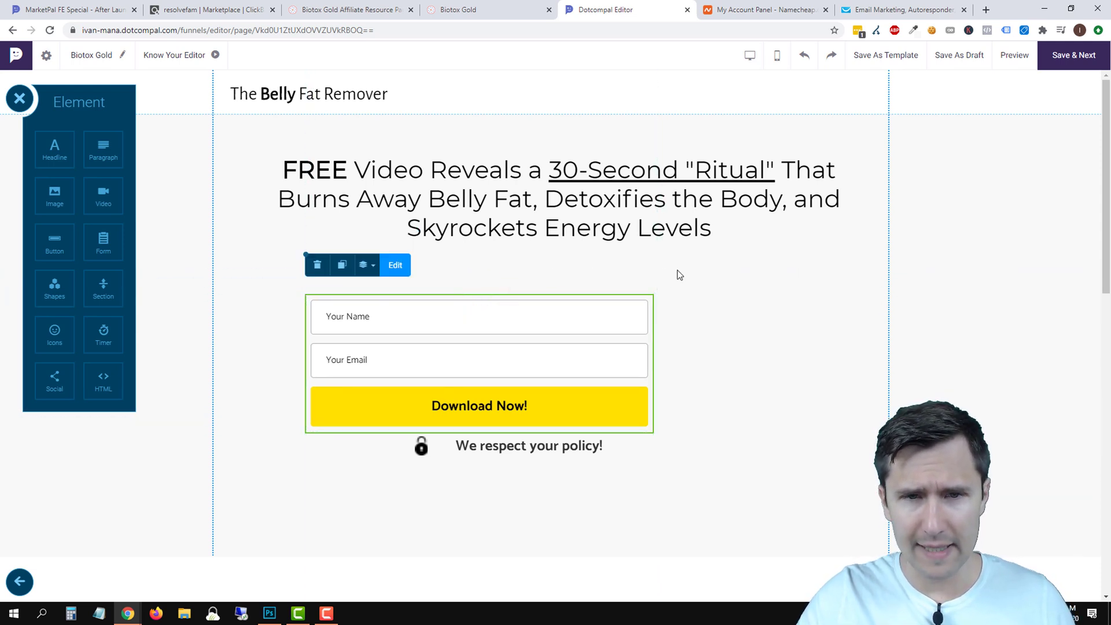
pyautogui.moveTo(54, 148); pyautogui.dragTo(503, 284)
# Replace the placeholder heading with the 'Enter your name and email…' instruction text.
pyautogui.click(543, 281)
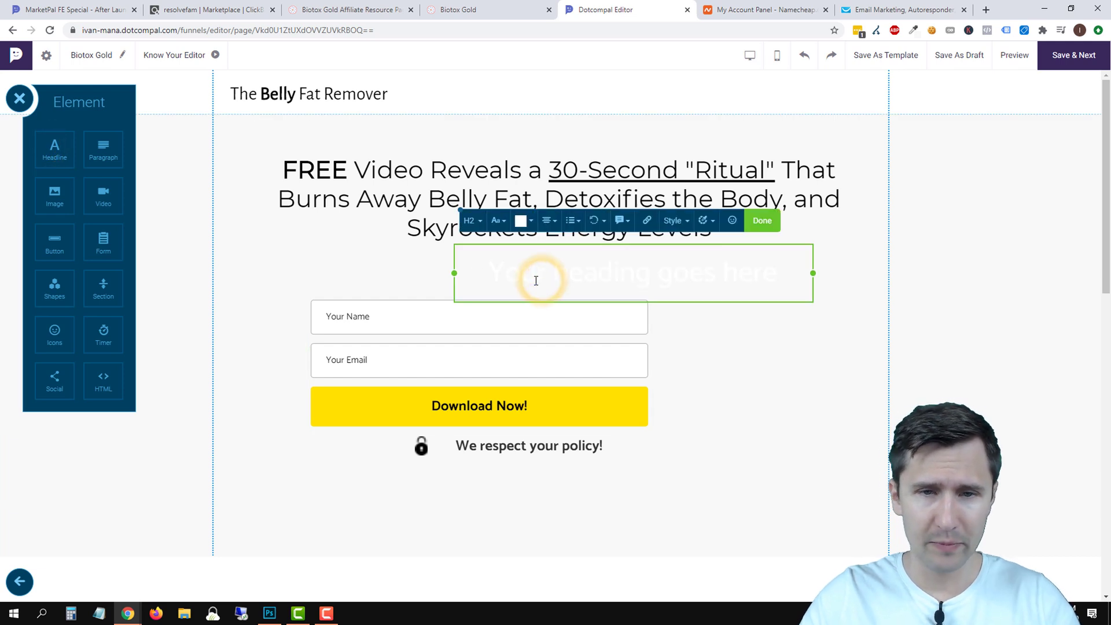
pyautogui.tripleClick(511, 275)
pyautogui.write('Enter your n')
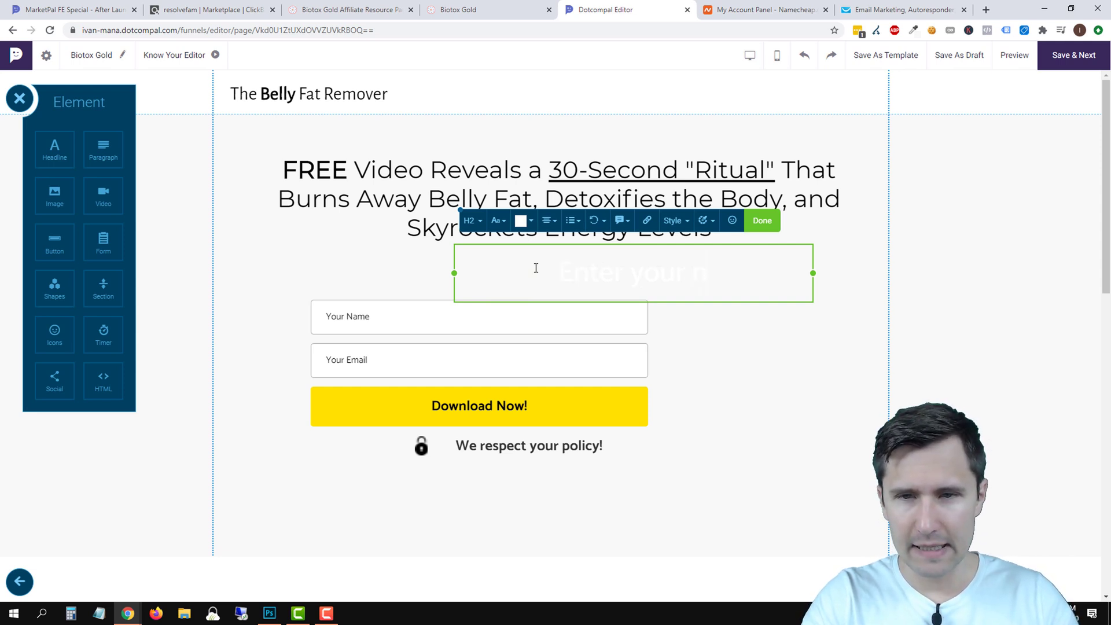
pyautogui.write('ame and email to')
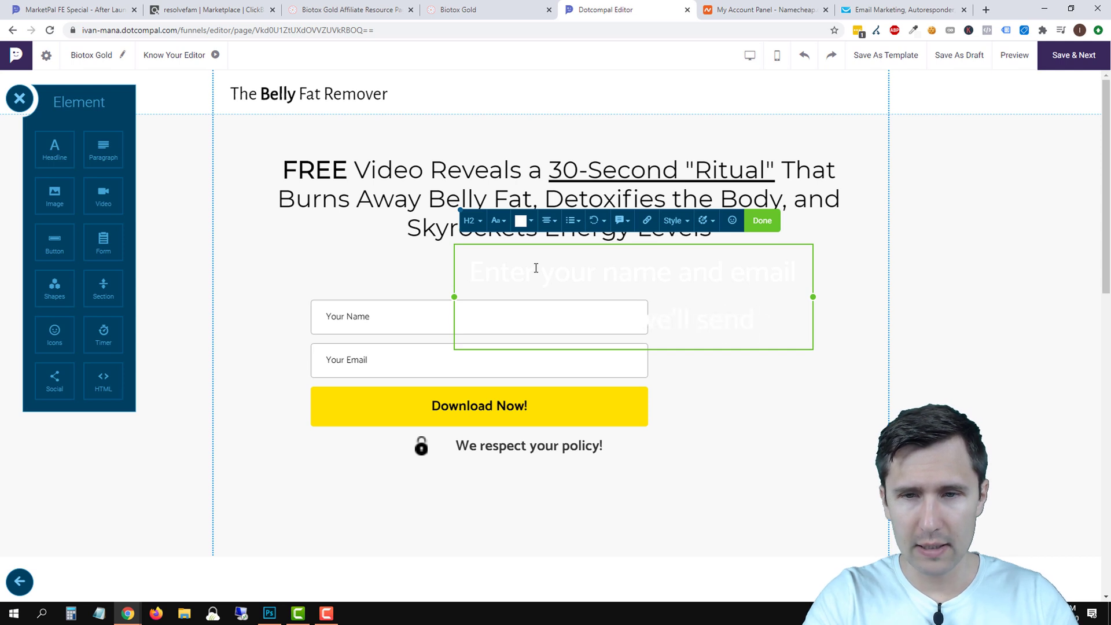
pyautogui.write(' you a')
pyautogui.write('o')
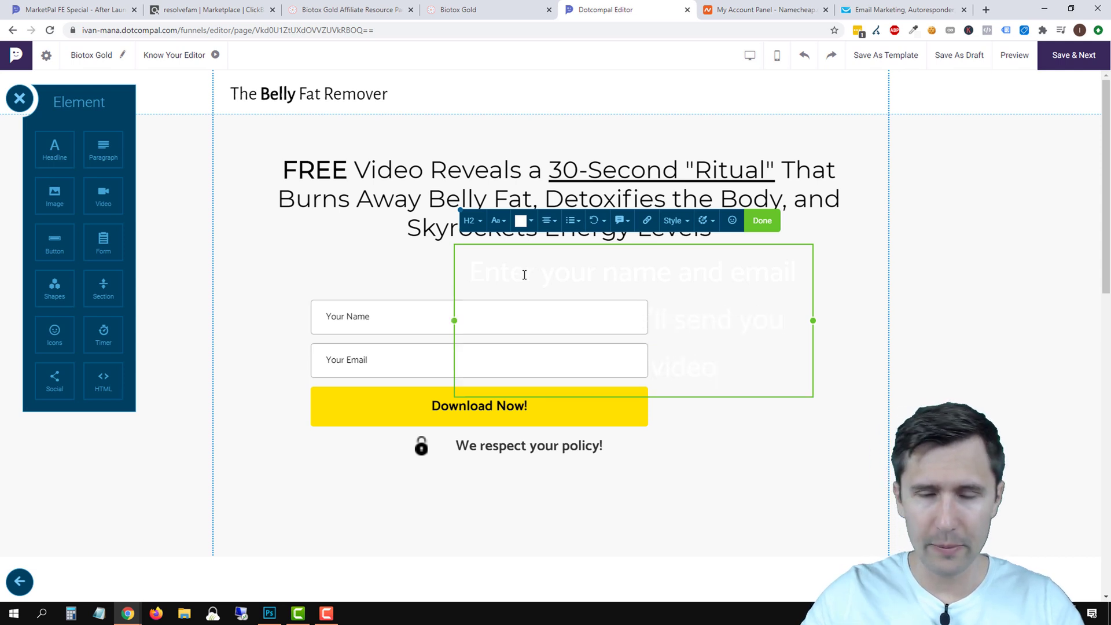
# Set the instruction line's text colour to dark.
pyautogui.hotkey('ctrl', 'a')
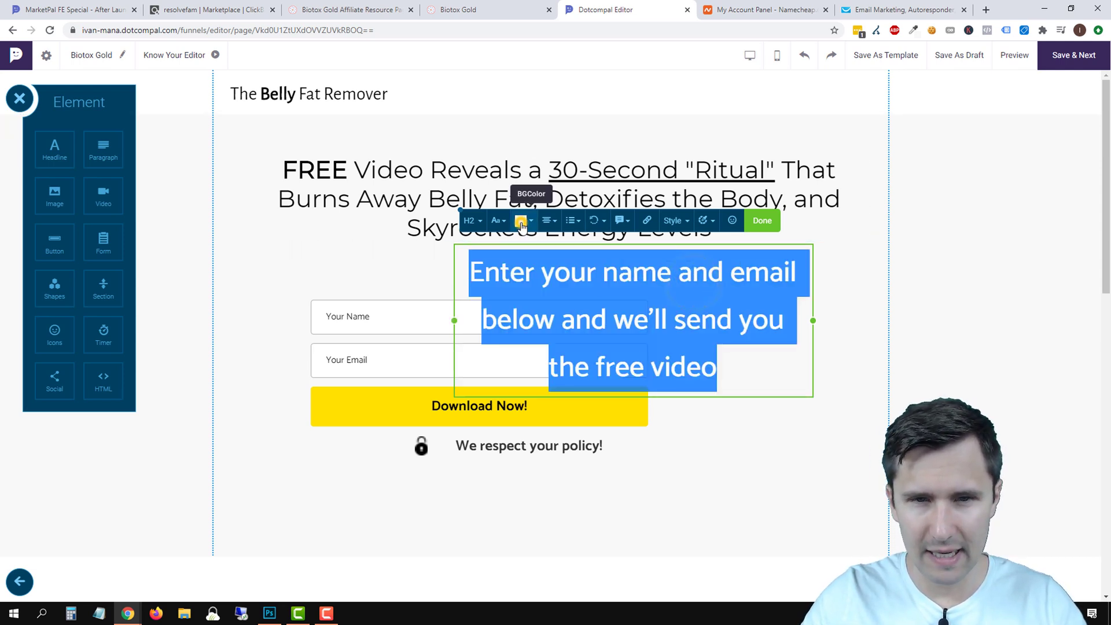
pyautogui.click(523, 220)
pyautogui.click(567, 296)
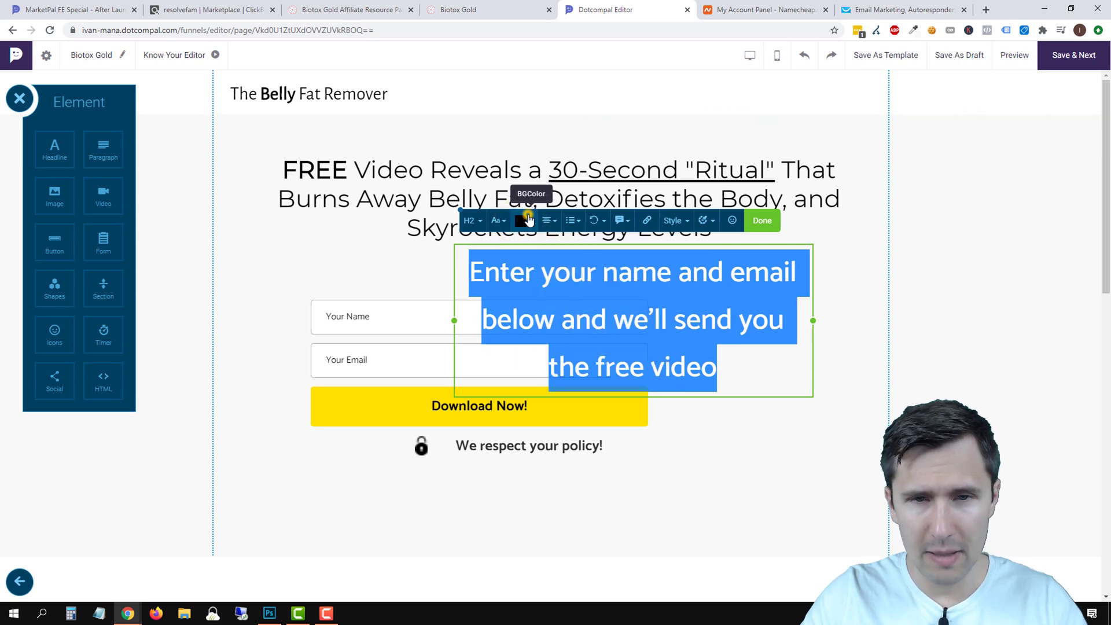
pyautogui.click(523, 220)
pyautogui.click(544, 321)
pyautogui.click(543, 319)
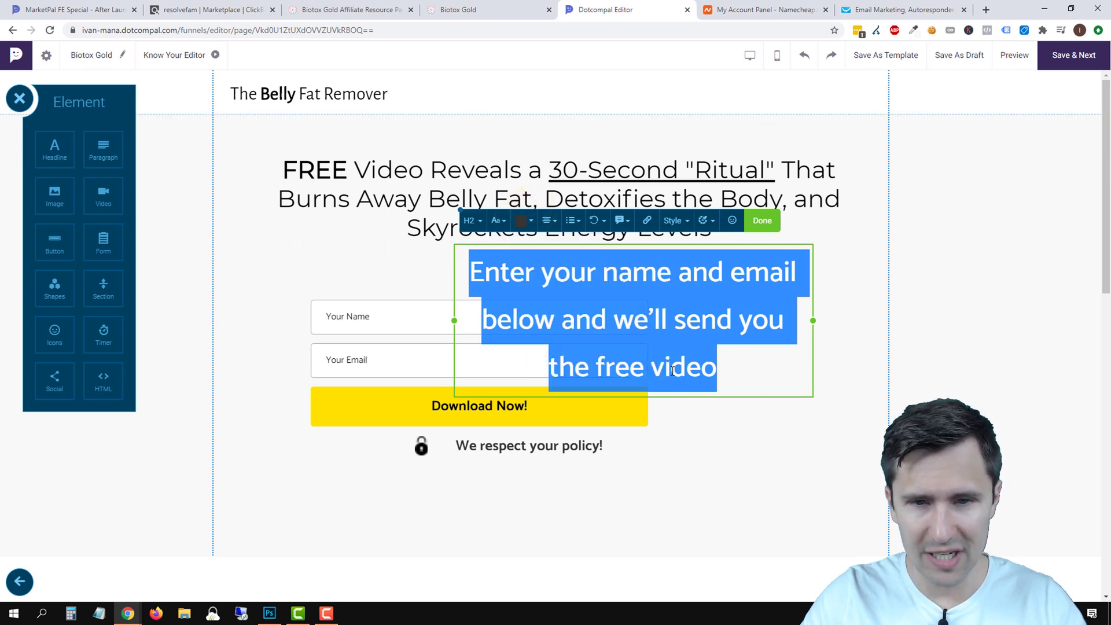
pyautogui.click(763, 220)
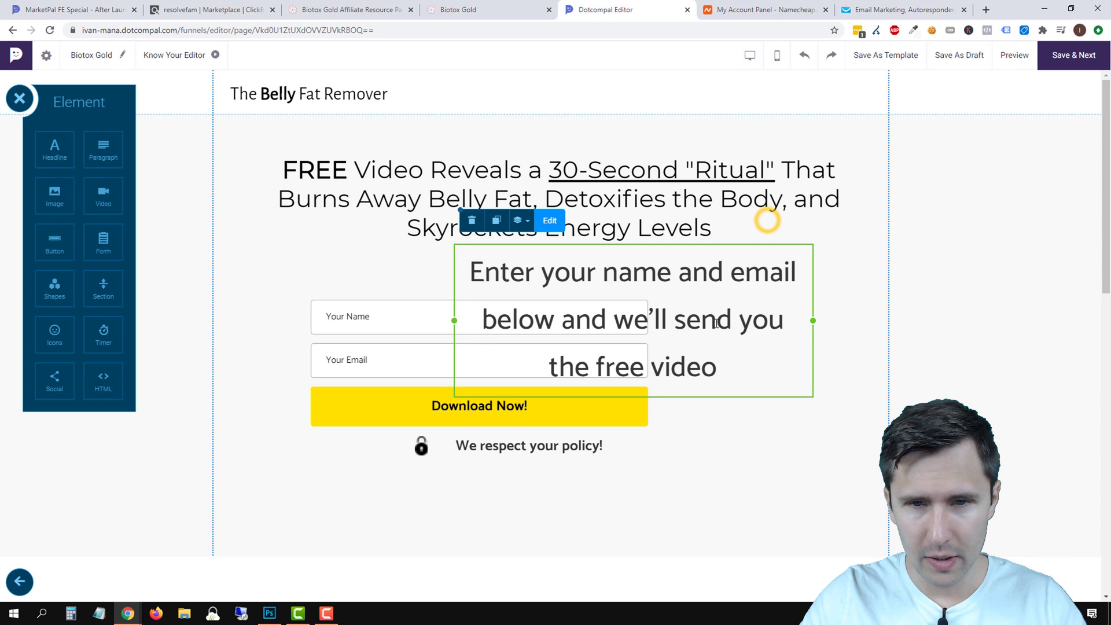
# Widen the instruction text box and set its text to size 26 italic.
pyautogui.doubleClick(605, 264)
pyautogui.moveTo(454, 320); pyautogui.dragTo(286, 321)
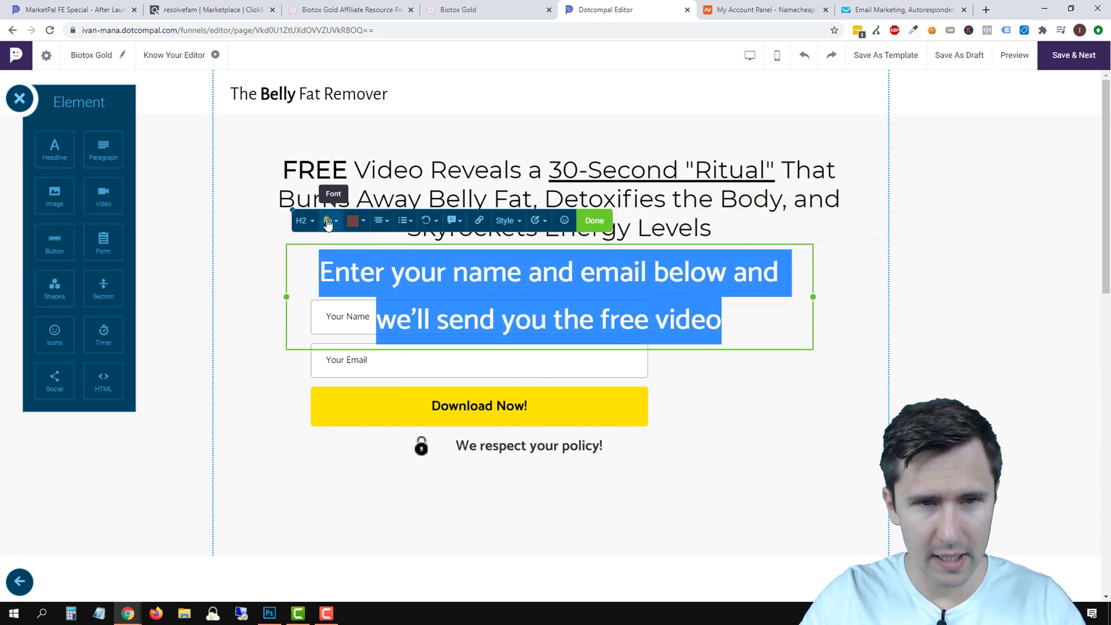
pyautogui.click(328, 220)
pyautogui.moveTo(407, 149); pyautogui.dragTo(390, 151)
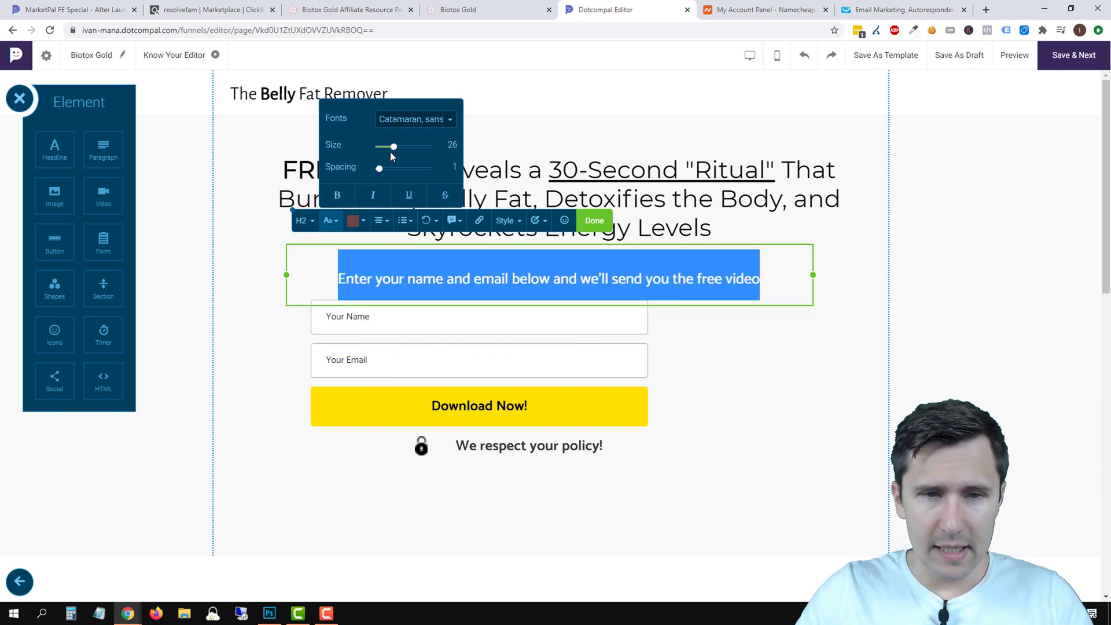
pyautogui.click(371, 196)
pyautogui.click(745, 417)
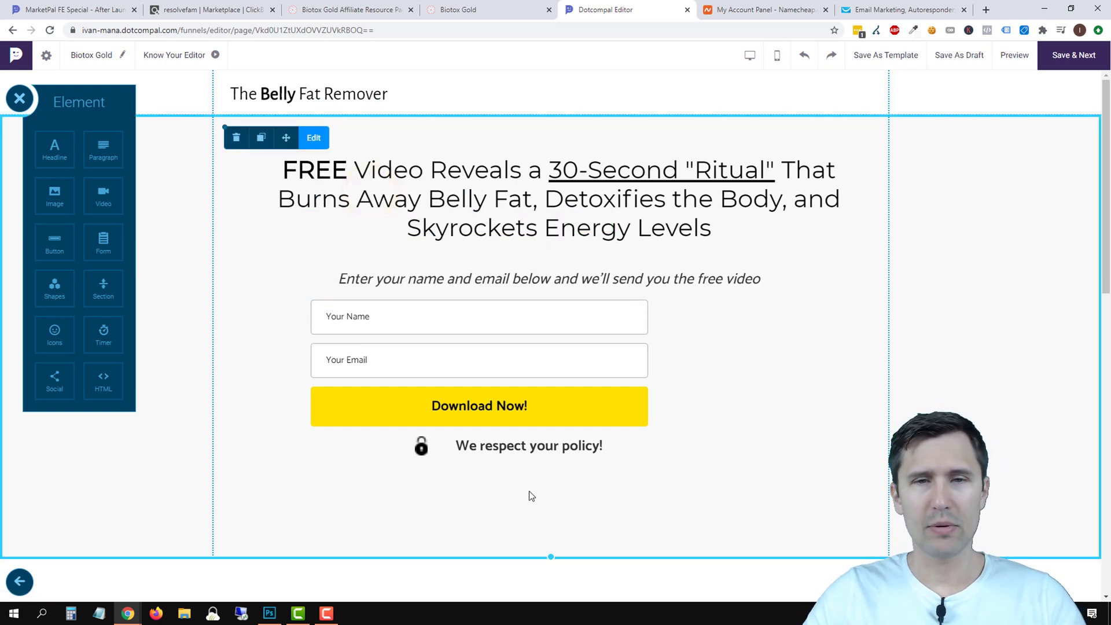
# Increase the headline's line spacing.
pyautogui.tripleClick(568, 214)
pyautogui.click(284, 271)
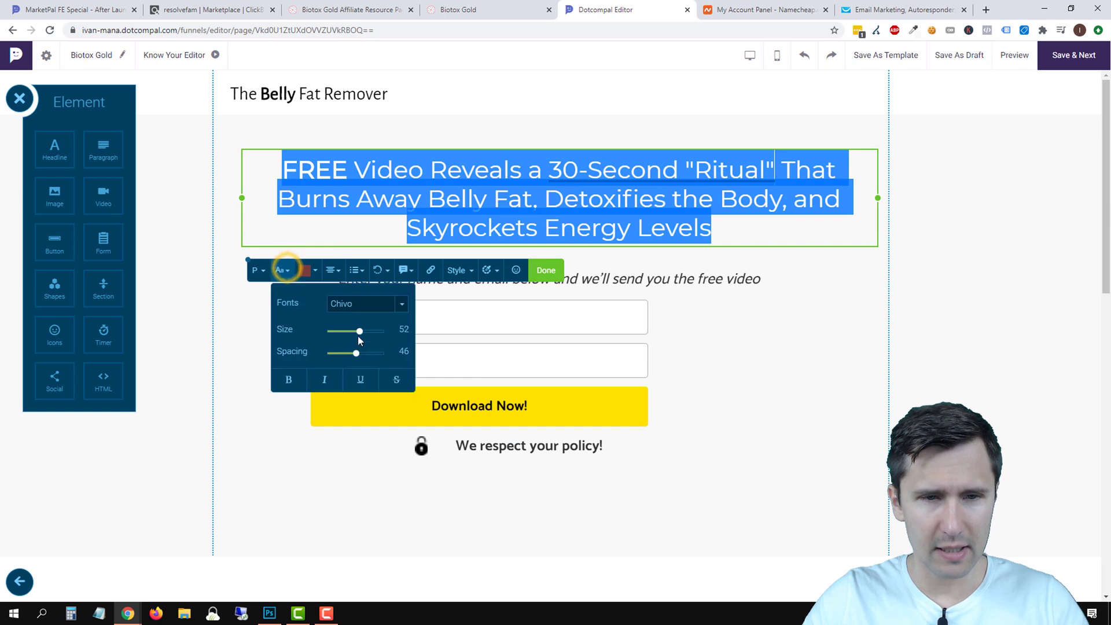
pyautogui.click(355, 353)
pyautogui.moveTo(358, 354); pyautogui.dragTo(365, 356)
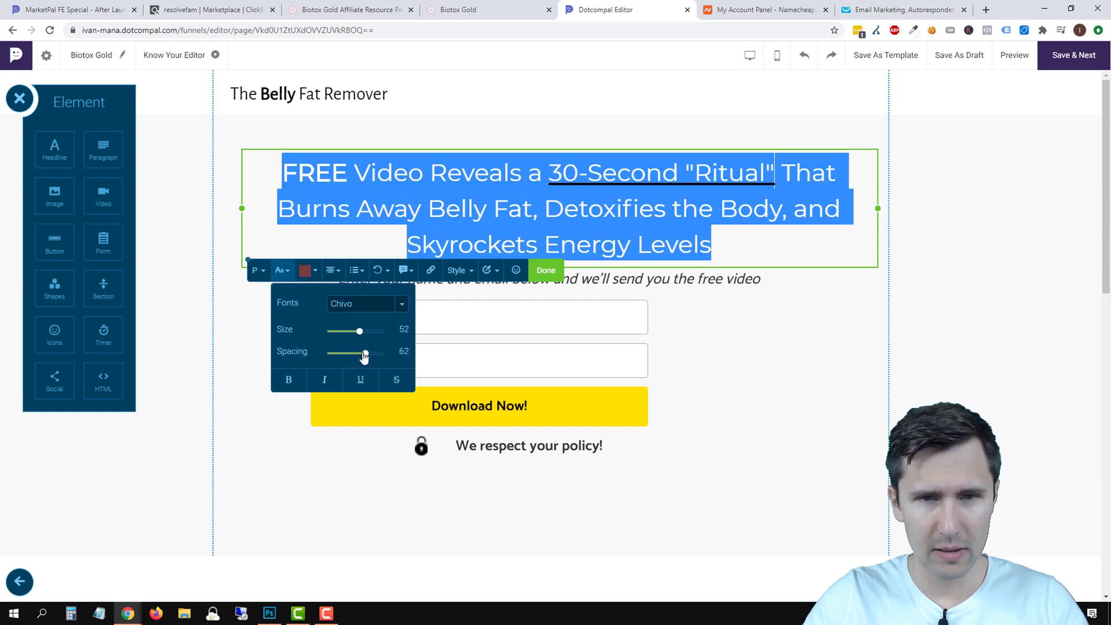
pyautogui.click(546, 270)
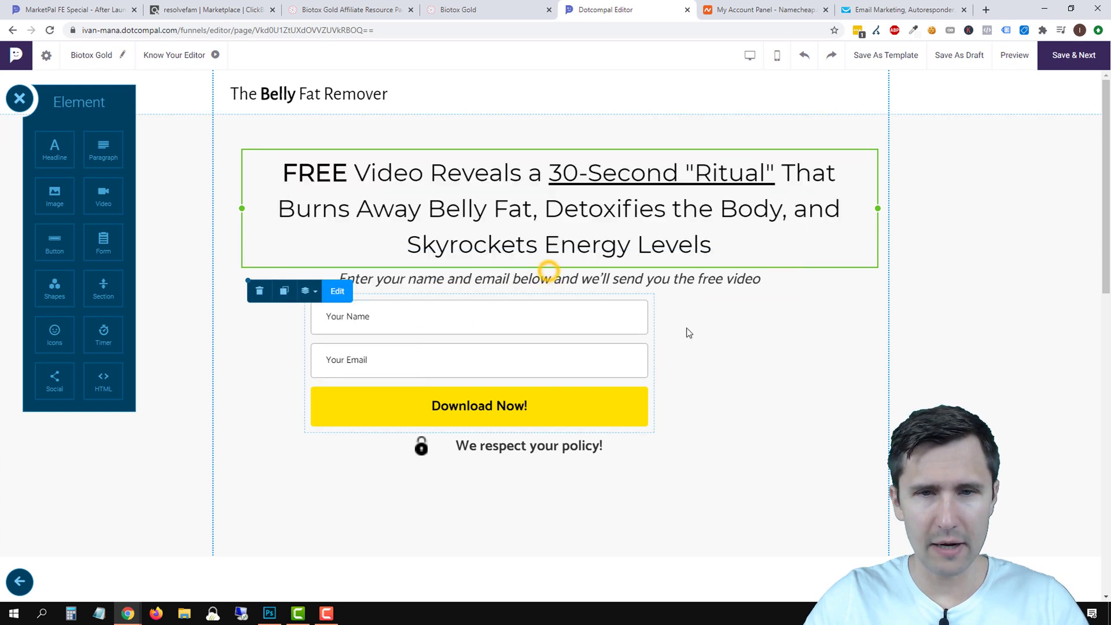
# Rearrange the instruction line and opt-in form so the form sits just under the instruction line.
pyautogui.click(660, 278)
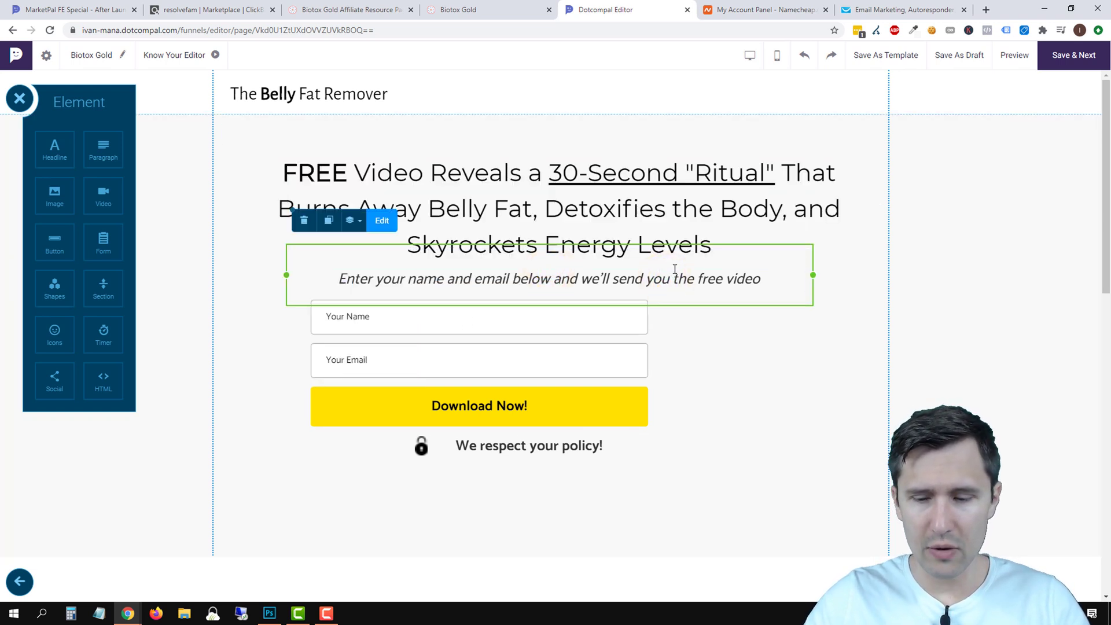
pyautogui.scroll(-1, 675, 270)
pyautogui.scroll(1, 675, 269)
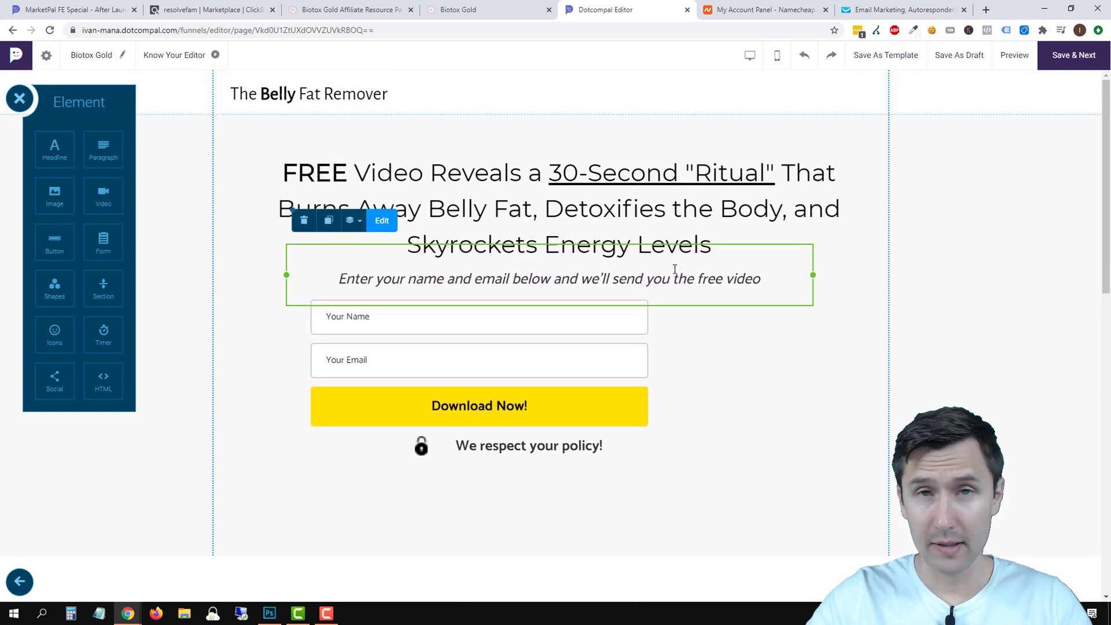
pyautogui.click(615, 355)
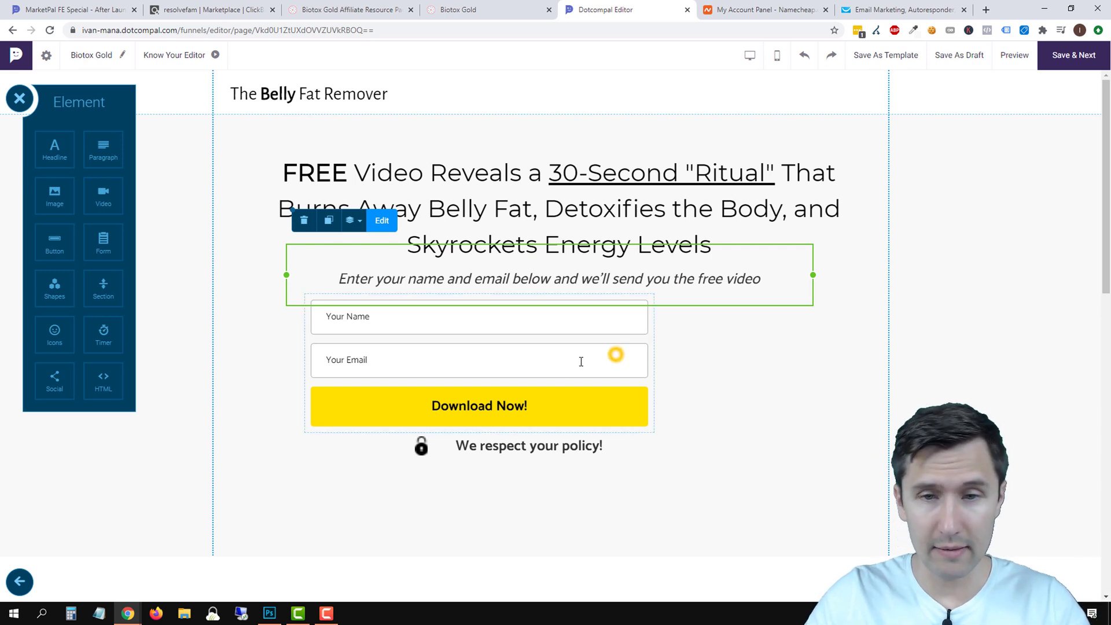
pyautogui.moveTo(561, 359); pyautogui.dragTo(770, 466)
pyautogui.click(599, 283)
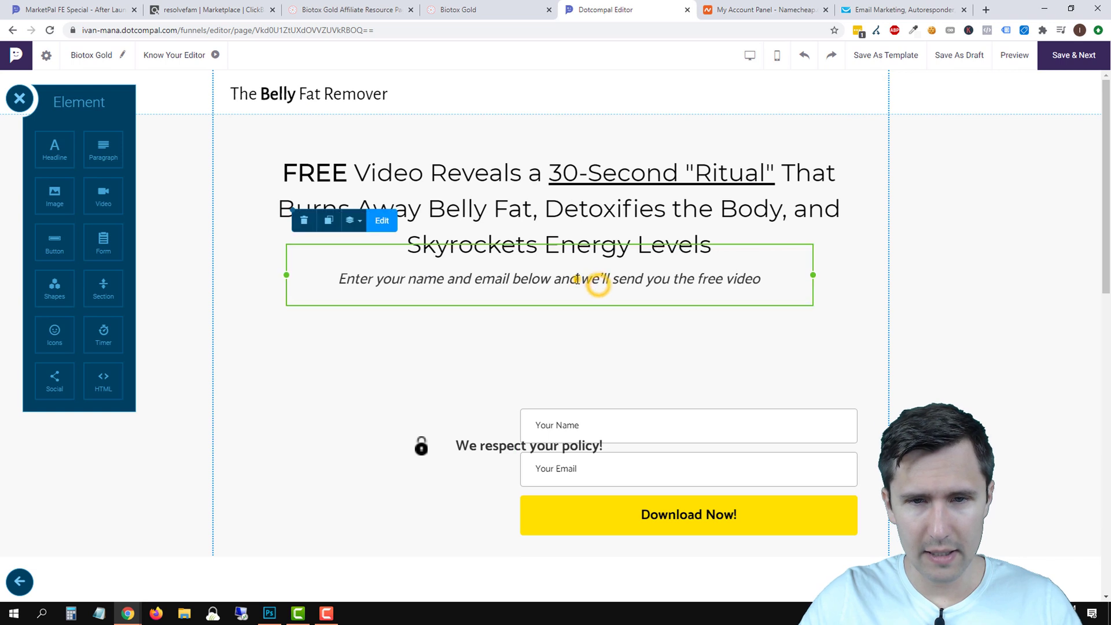
pyautogui.moveTo(595, 281); pyautogui.dragTo(582, 306)
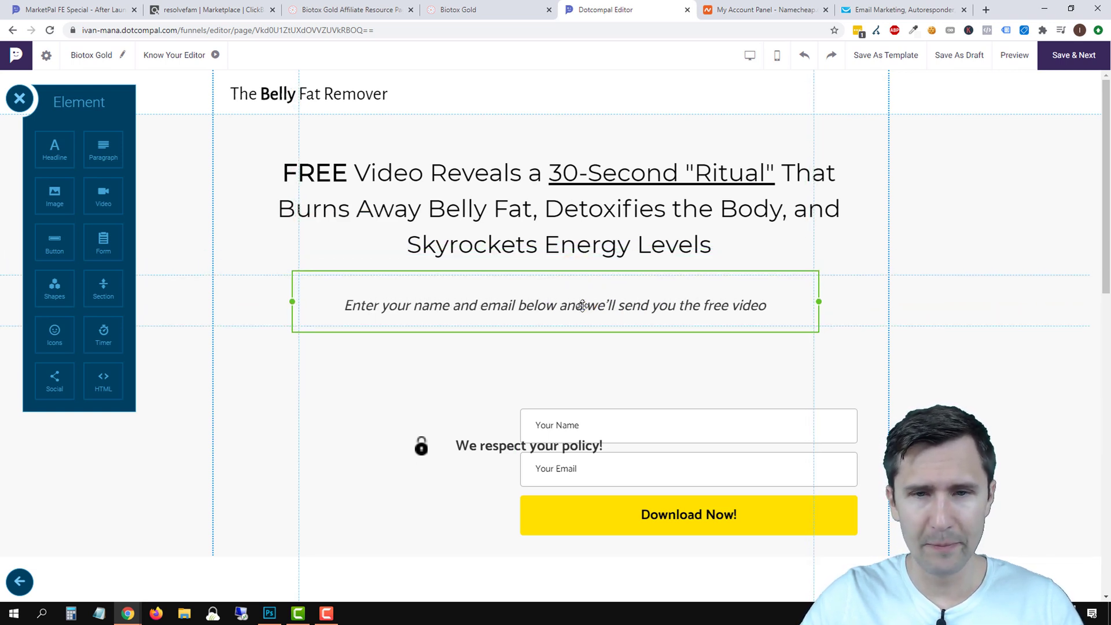
pyautogui.click(439, 365)
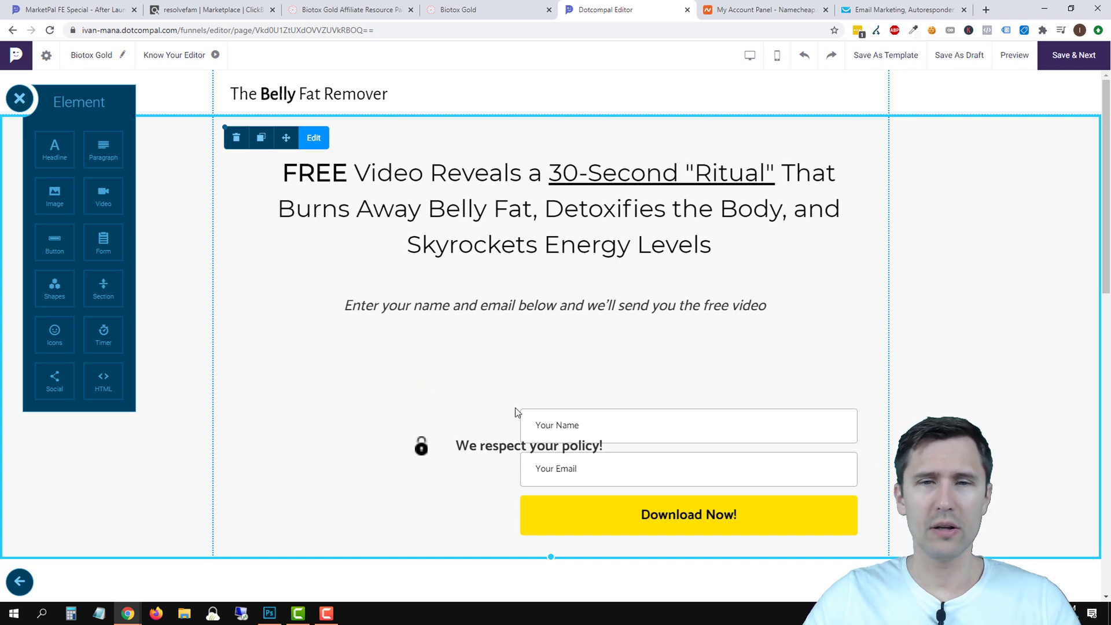
pyautogui.moveTo(481, 447); pyautogui.dragTo(385, 533)
pyautogui.click(422, 449)
pyautogui.click(678, 463)
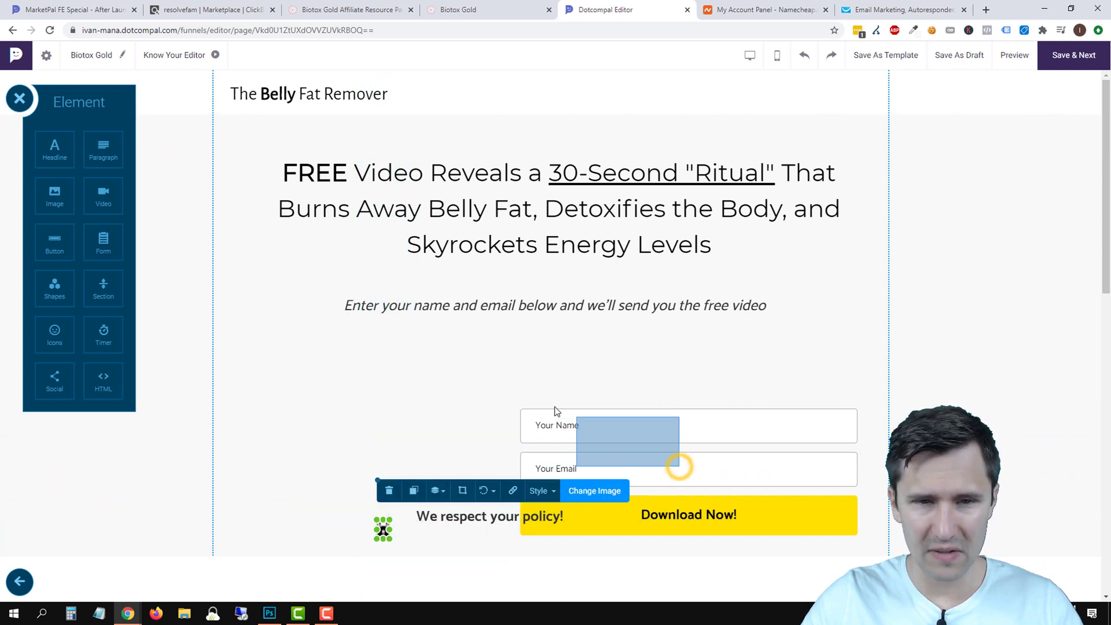
pyautogui.moveTo(689, 470); pyautogui.dragTo(506, 406)
# Delete the 'We respect your policy!' text and the lock icon.
pyautogui.click(493, 515)
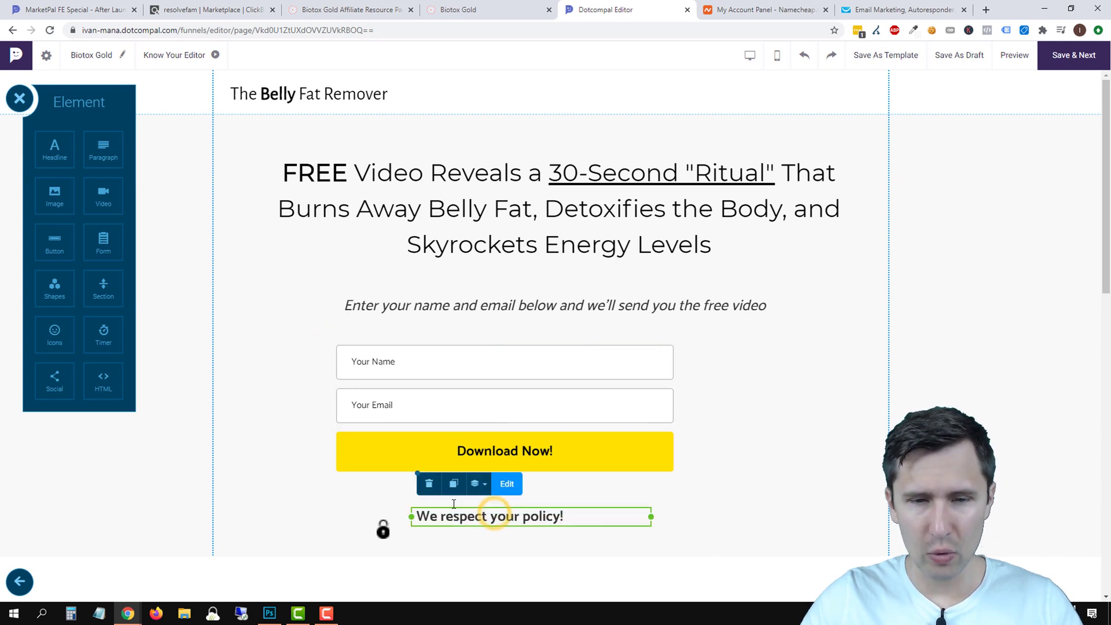
pyautogui.click(428, 485)
pyautogui.click(382, 529)
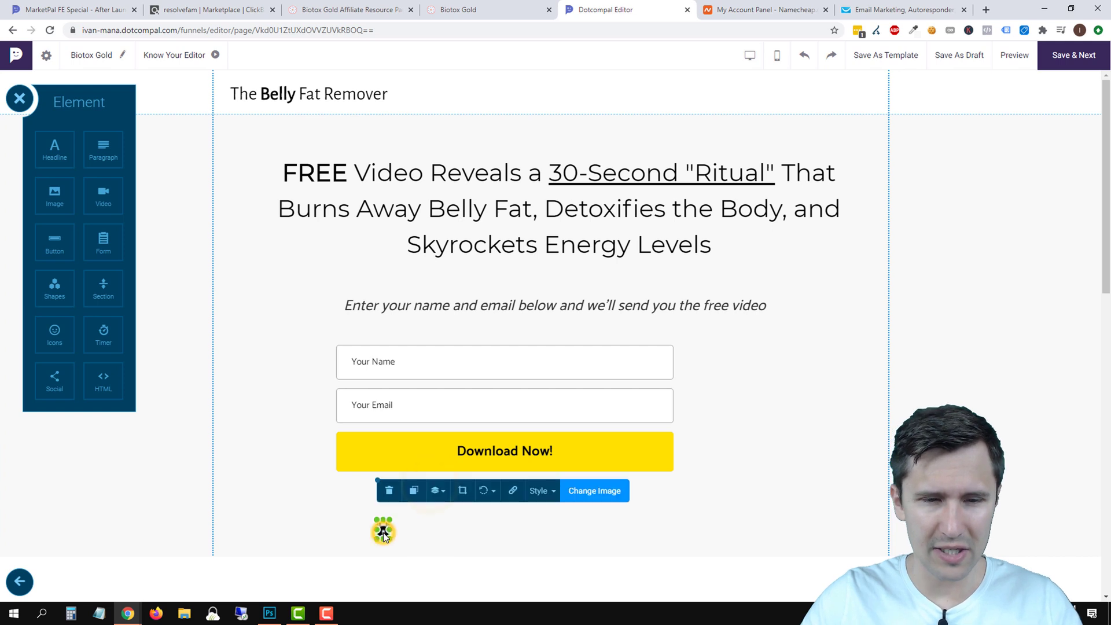
pyautogui.click(391, 490)
pyautogui.click(560, 360)
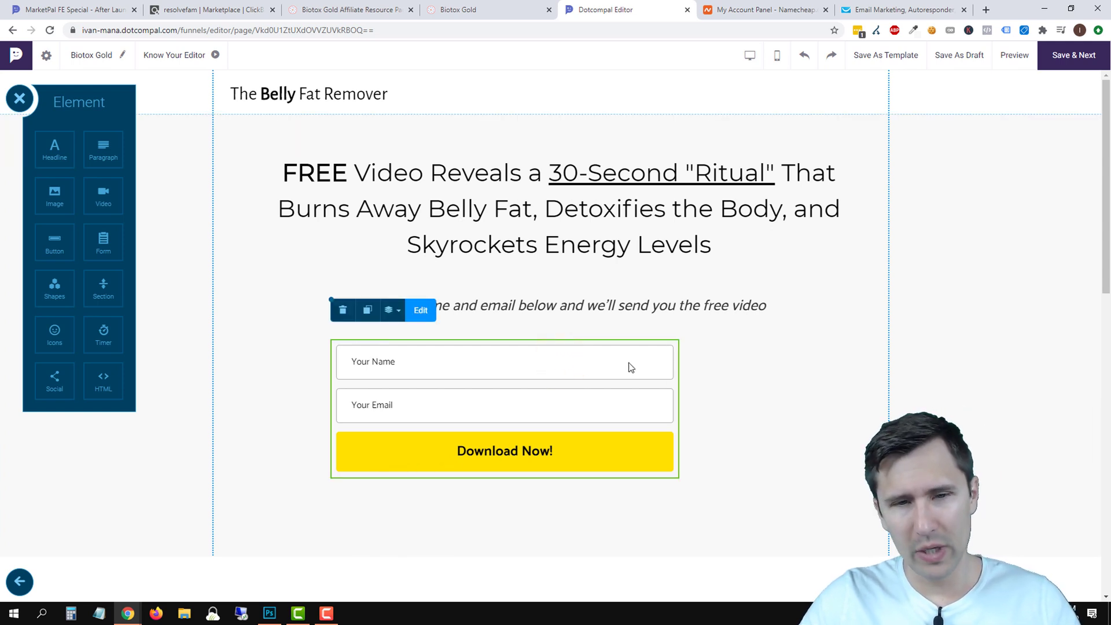
pyautogui.click(419, 315)
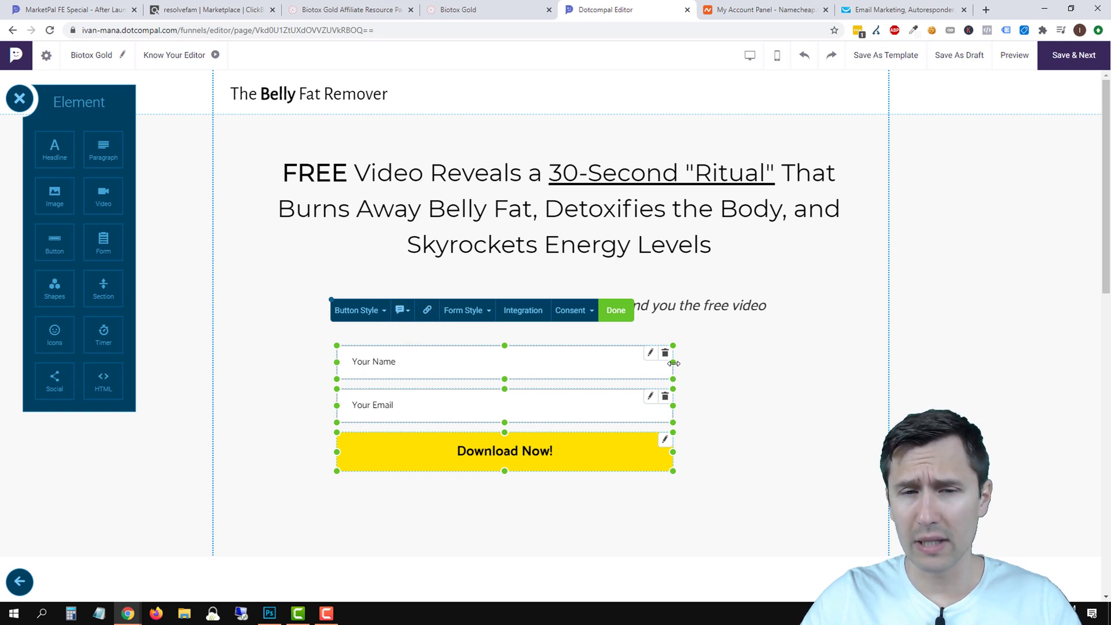
# Widen the Name and Email fields and the Download Now! button to matching widths.
pyautogui.moveTo(673, 363); pyautogui.dragTo(696, 365)
pyautogui.rightClick(703, 364)
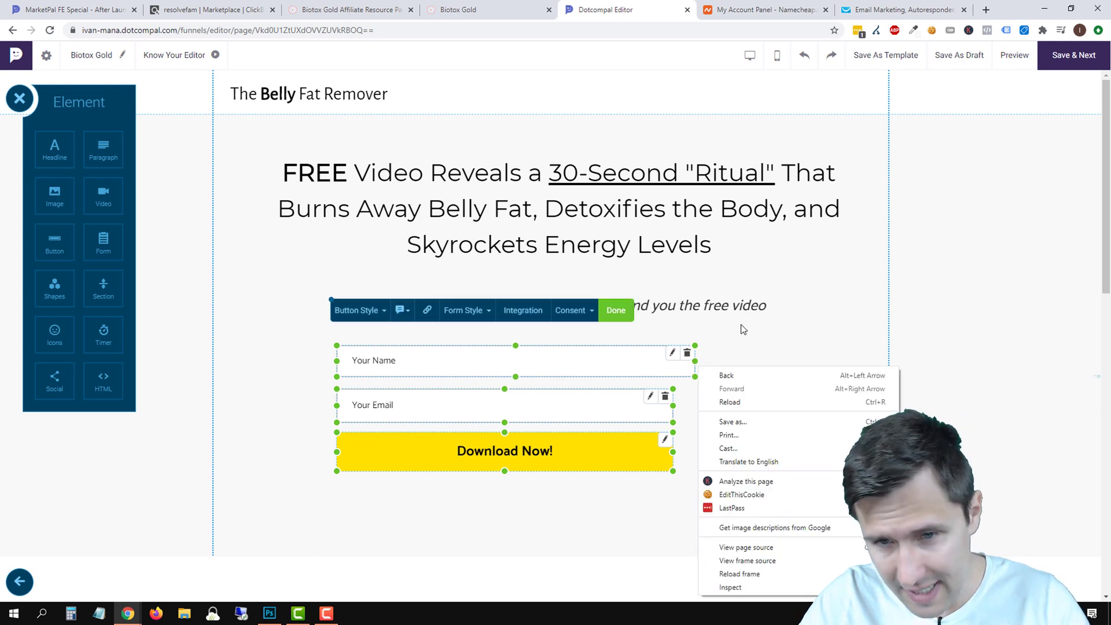
pyautogui.click(740, 325)
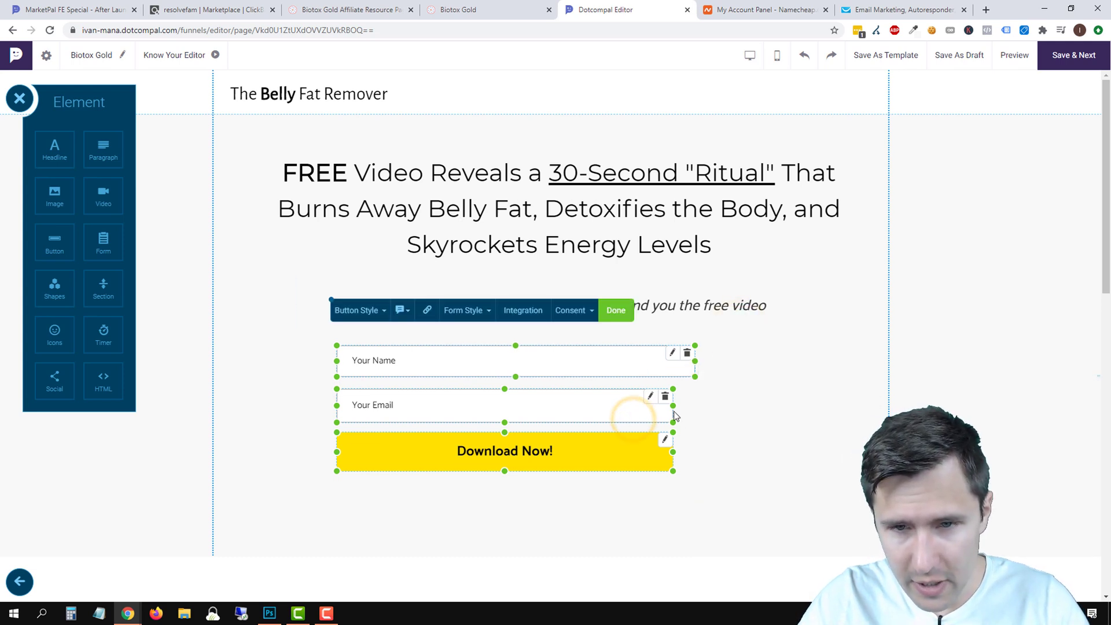
pyautogui.moveTo(672, 410); pyautogui.dragTo(696, 410)
pyautogui.click(773, 385)
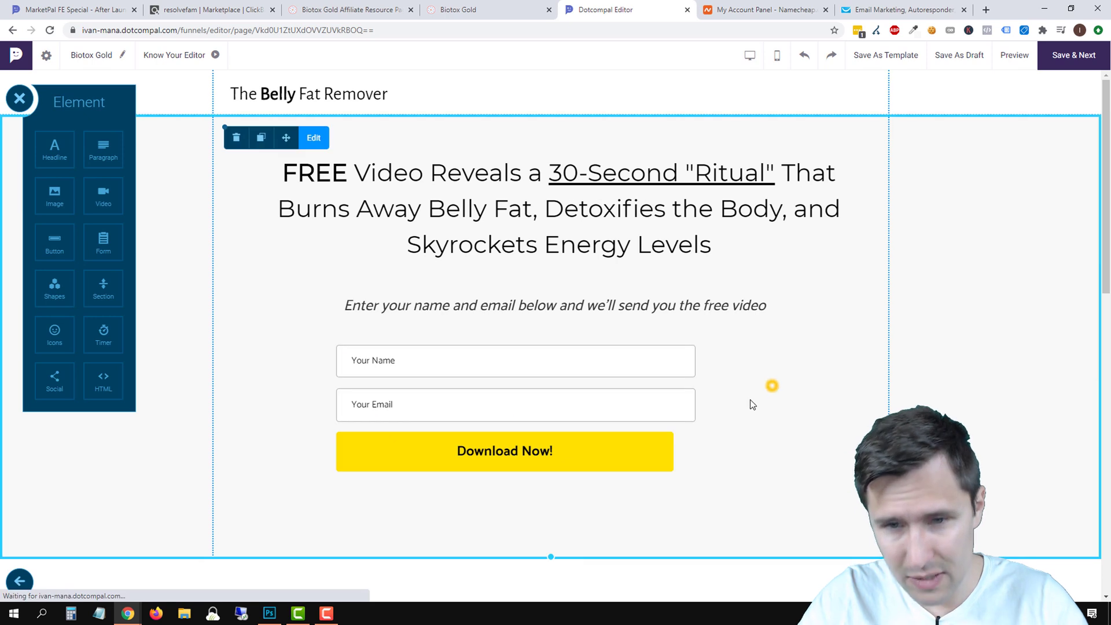
pyautogui.click(634, 460)
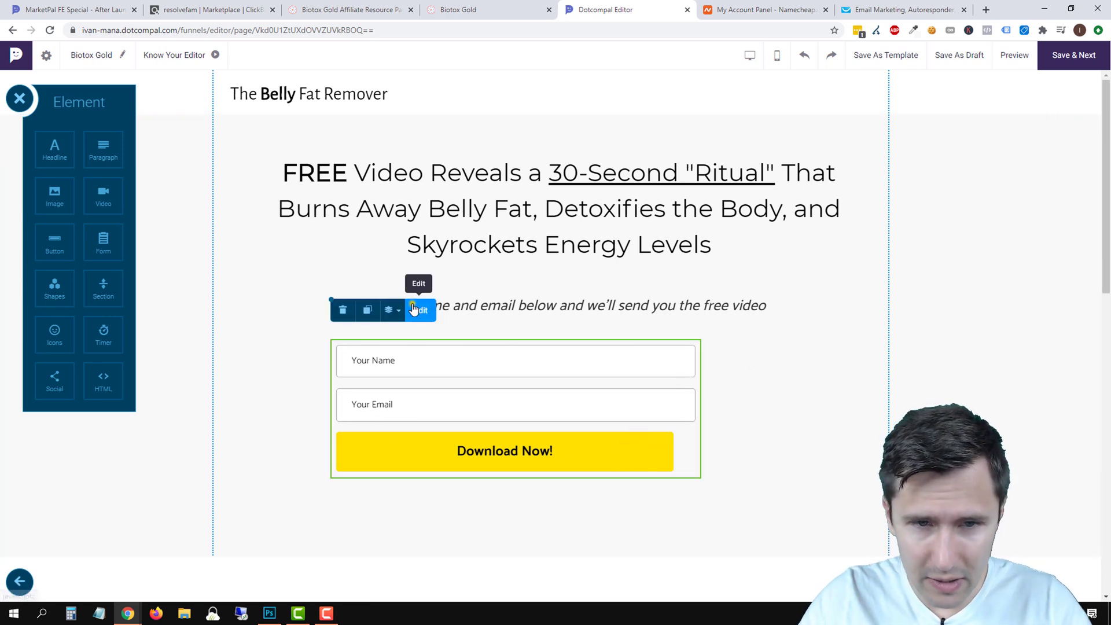
pyautogui.click(421, 309)
pyautogui.moveTo(671, 452); pyautogui.dragTo(695, 452)
pyautogui.click(803, 410)
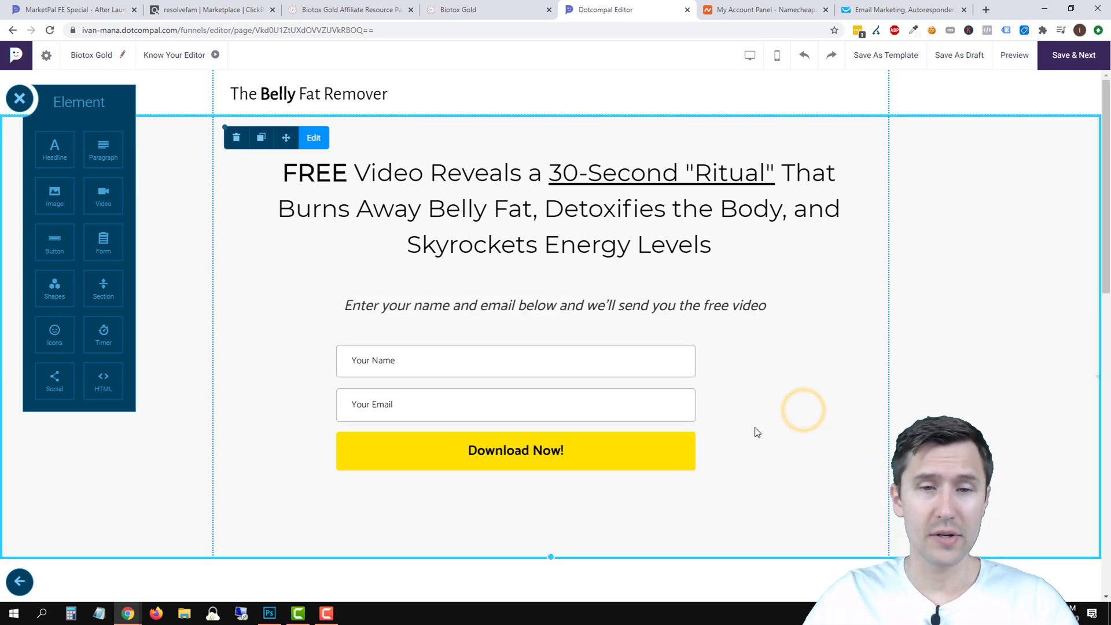
# Centre the opt-in form horizontally in the hero section.
pyautogui.moveTo(558, 412); pyautogui.dragTo(602, 414)
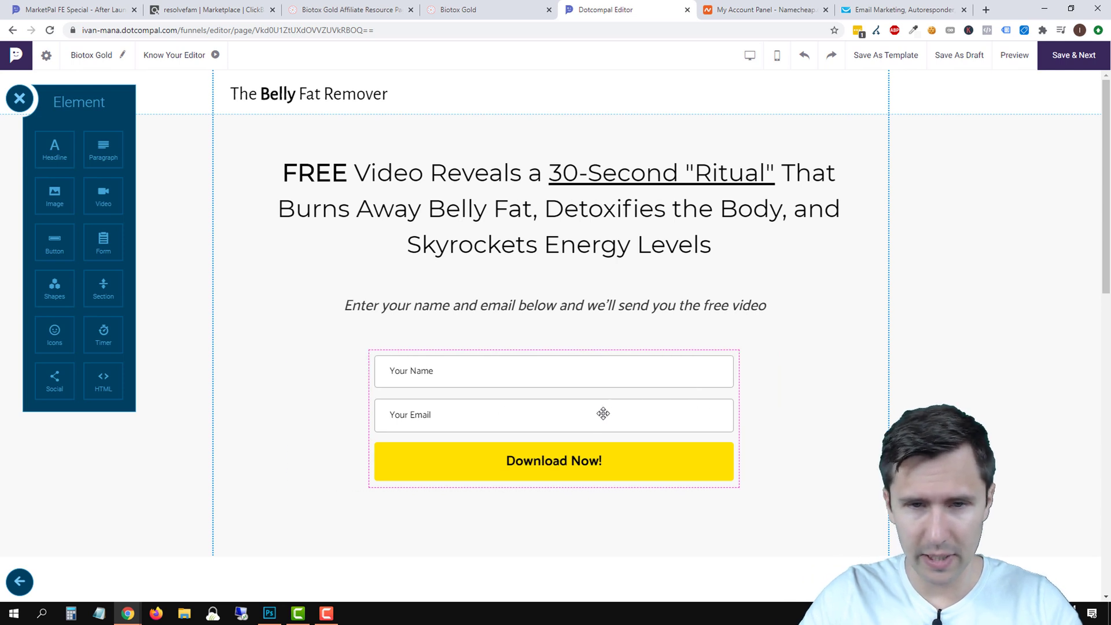
pyautogui.click(820, 400)
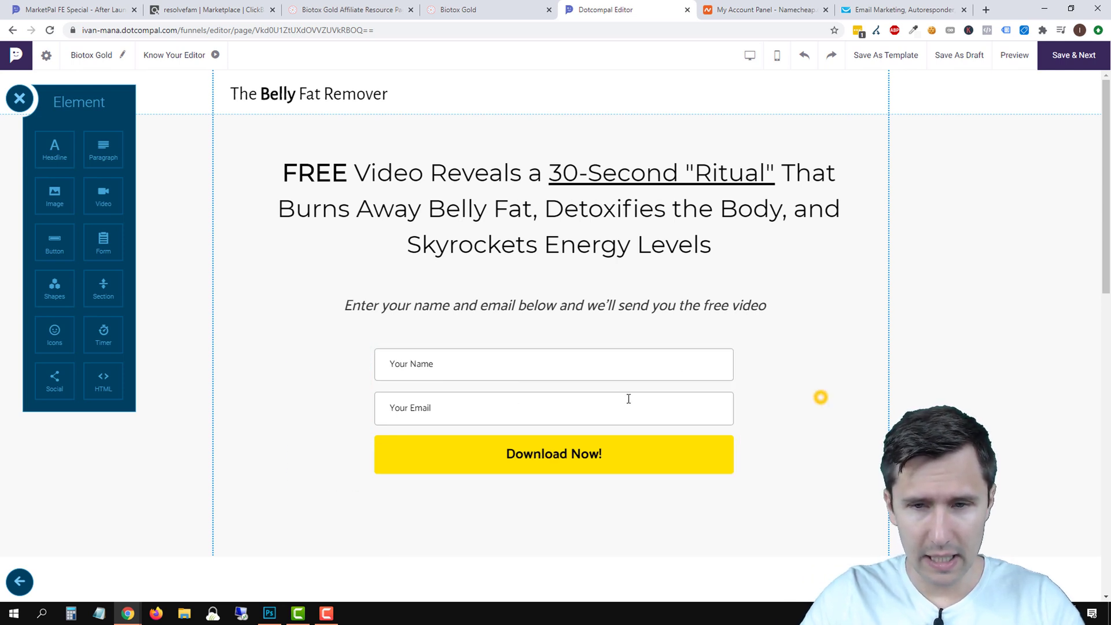
pyautogui.click(586, 391)
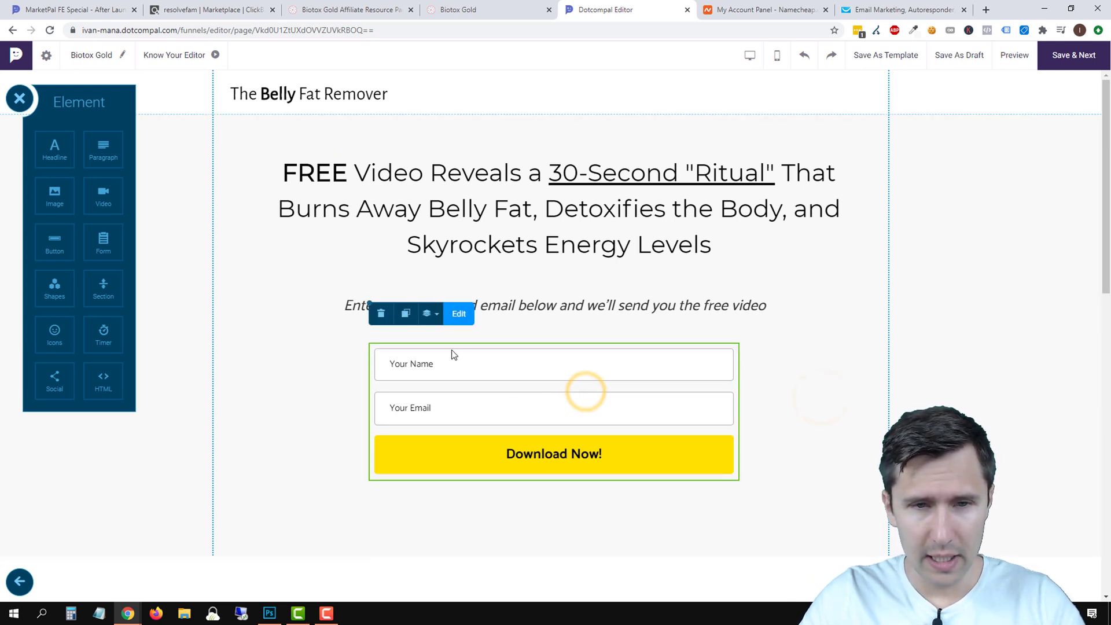
pyautogui.click(427, 313)
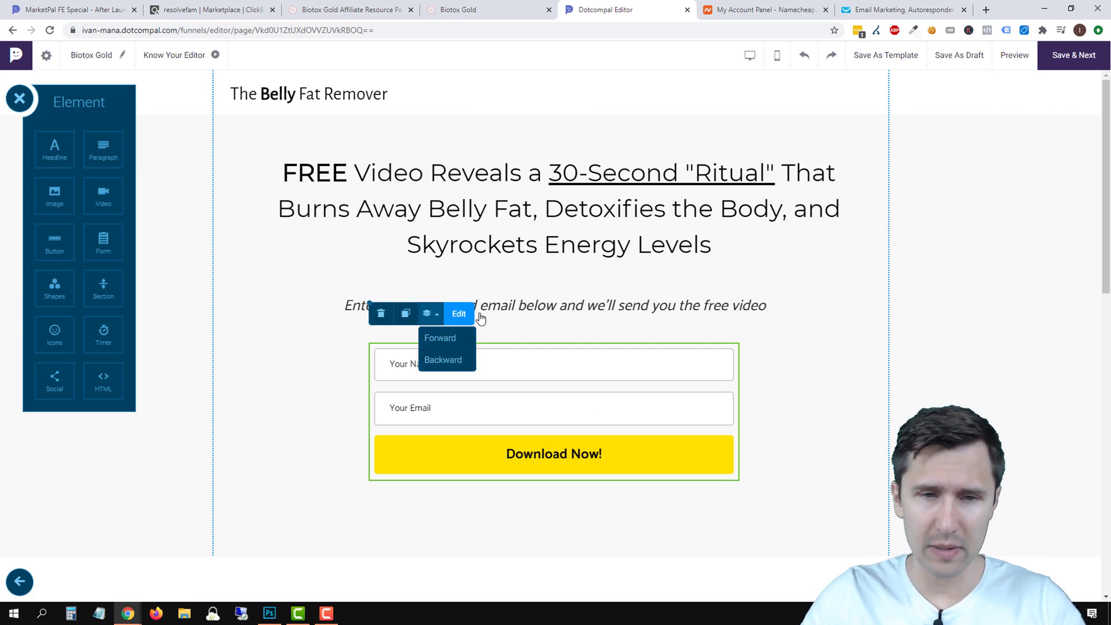
pyautogui.click(815, 389)
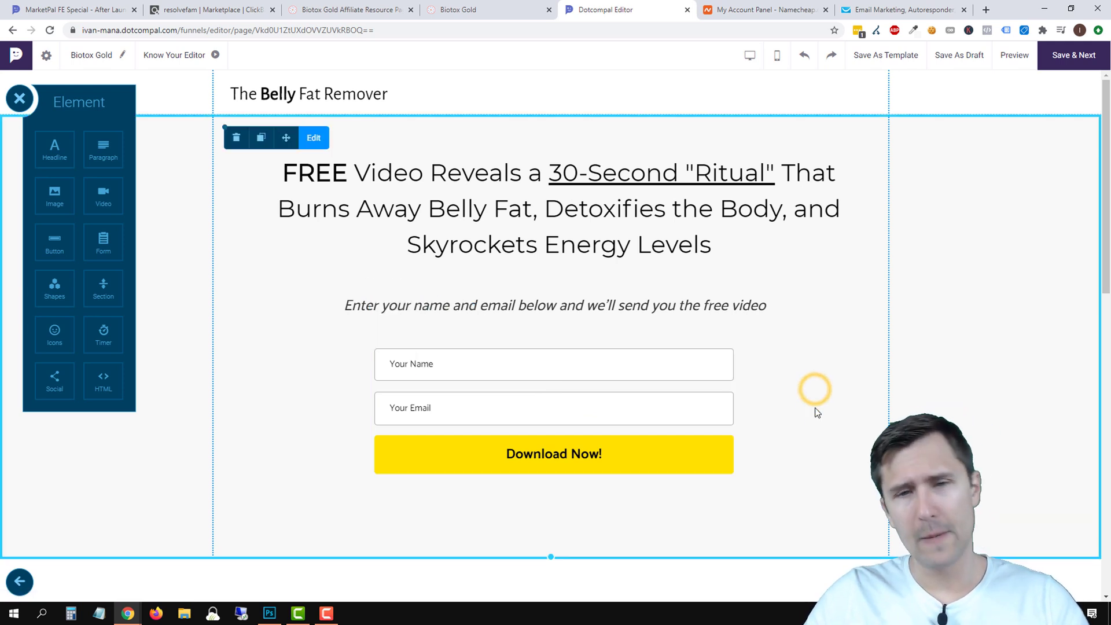
pyautogui.click(572, 371)
pyautogui.moveTo(574, 362); pyautogui.dragTo(575, 364)
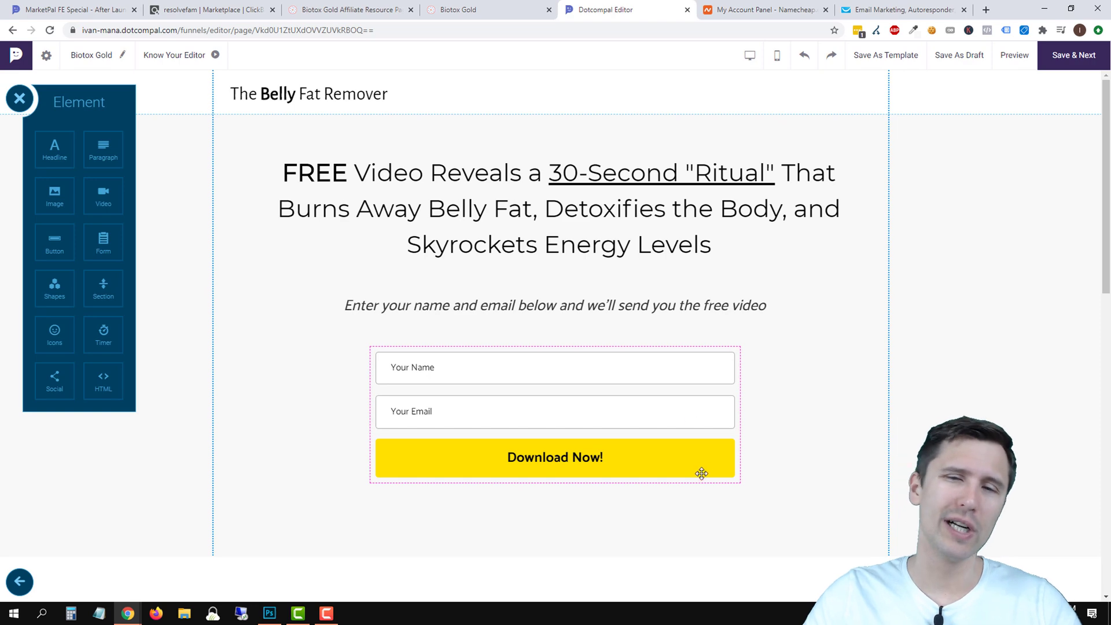
# Compare the layout against the Biotox Gold sales page, then return to the editor.
pyautogui.click(502, 6)
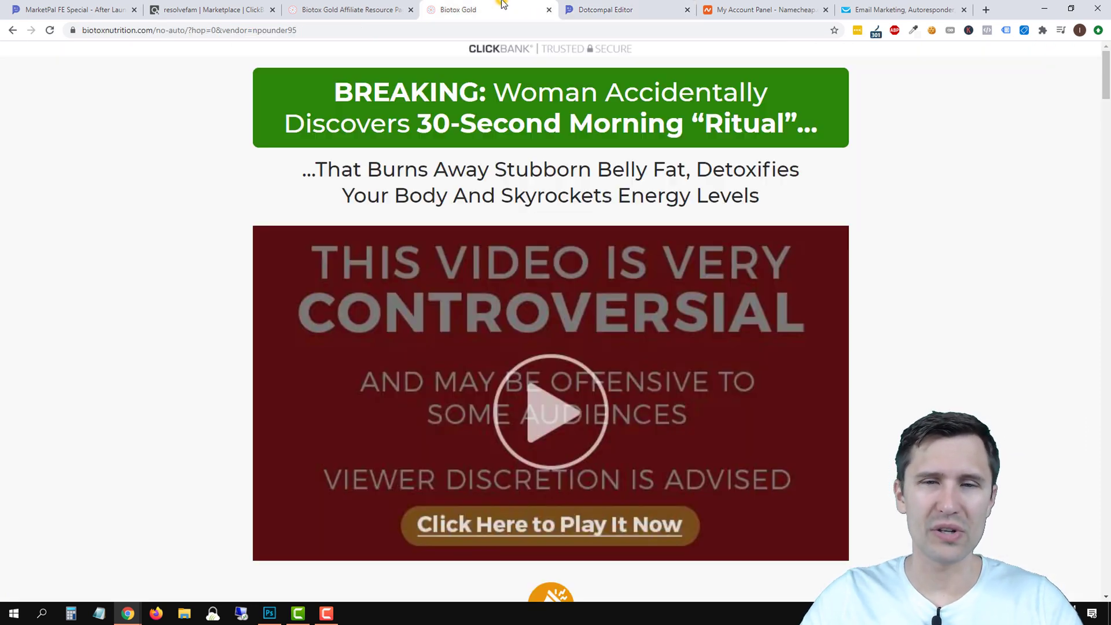
pyautogui.scroll(-2, 736, 380)
pyautogui.scroll(2, 736, 380)
pyautogui.click(624, 8)
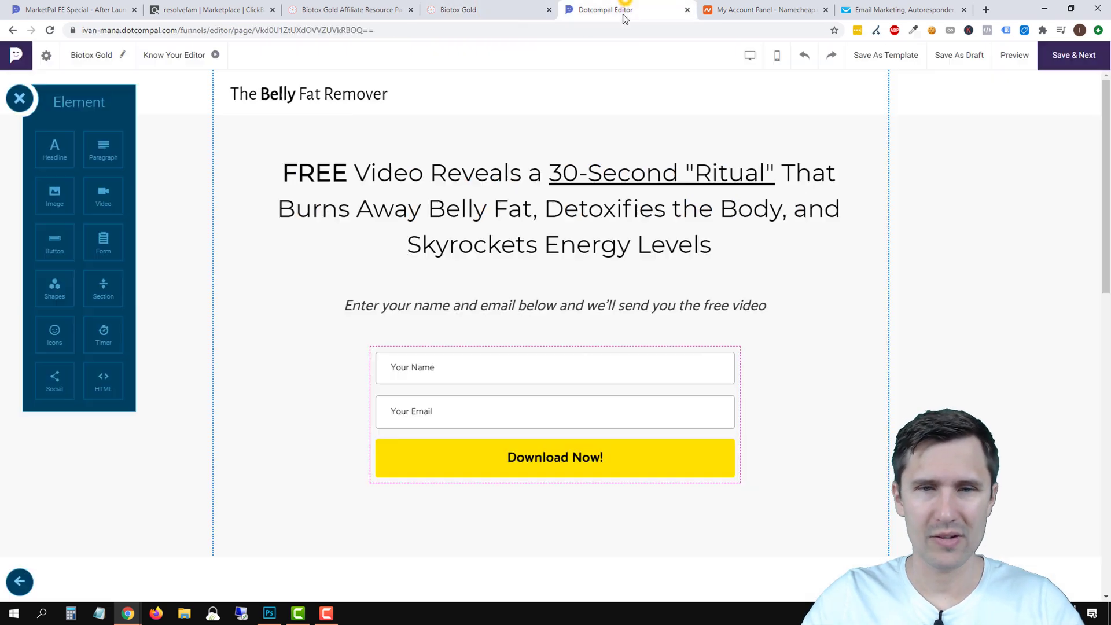
# Nudge the opt-in form slightly upward and start editing its Download Now! button label.
pyautogui.moveTo(574, 372); pyautogui.dragTo(576, 367)
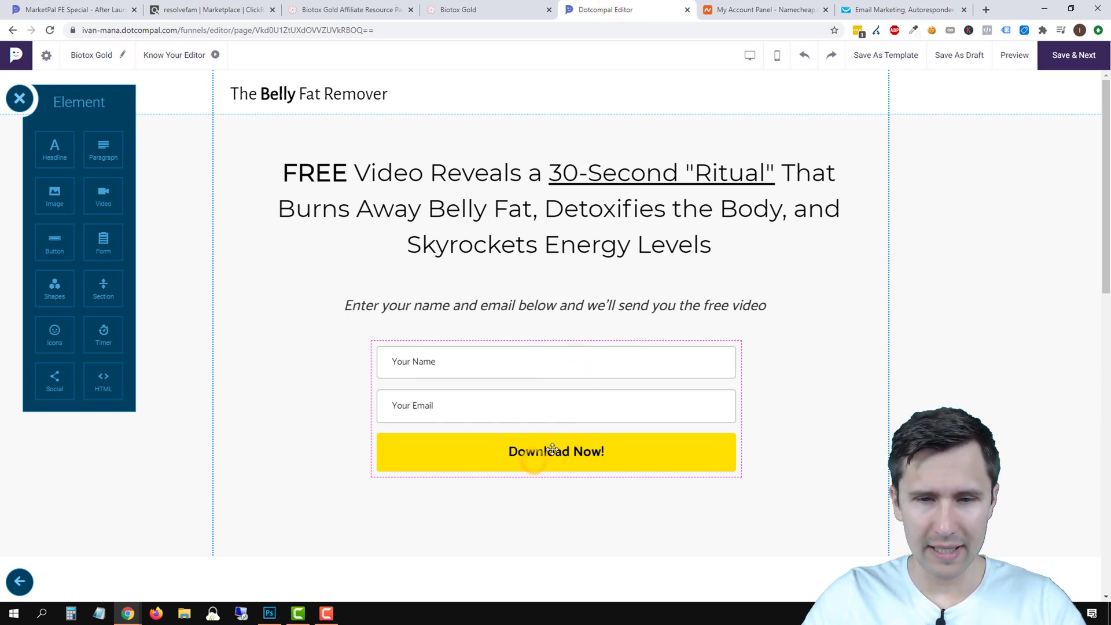
pyautogui.click(835, 417)
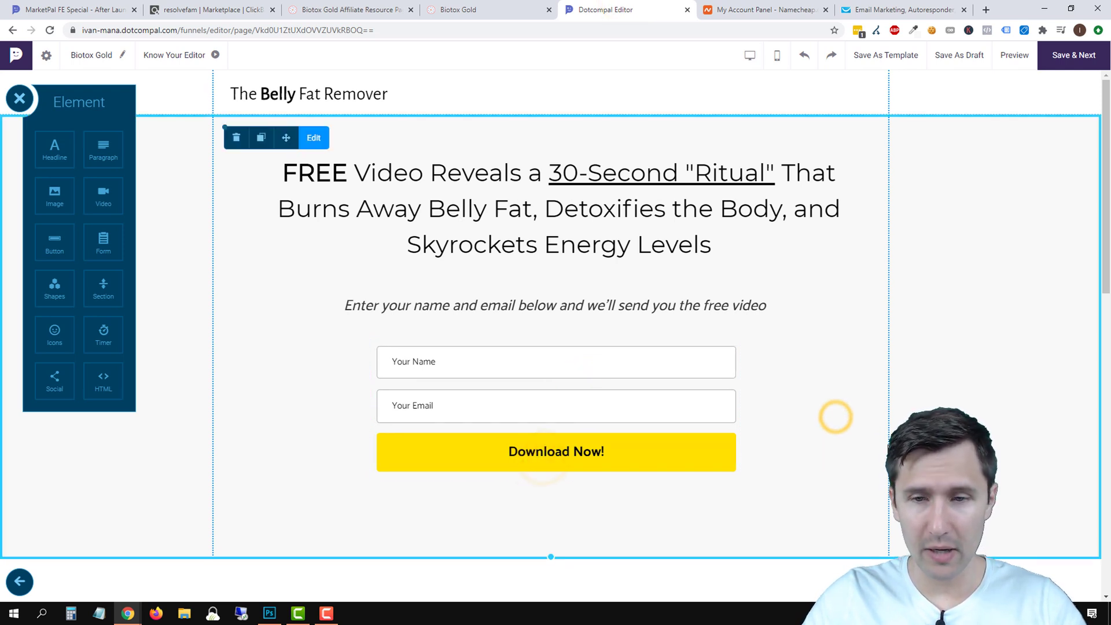
pyautogui.click(614, 462)
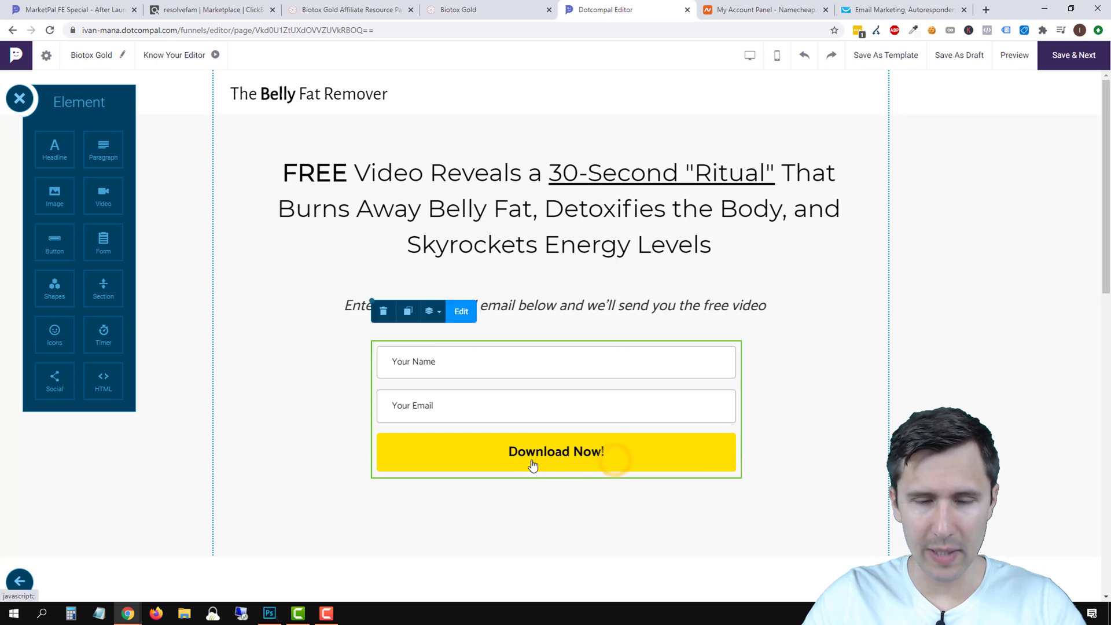
pyautogui.click(461, 311)
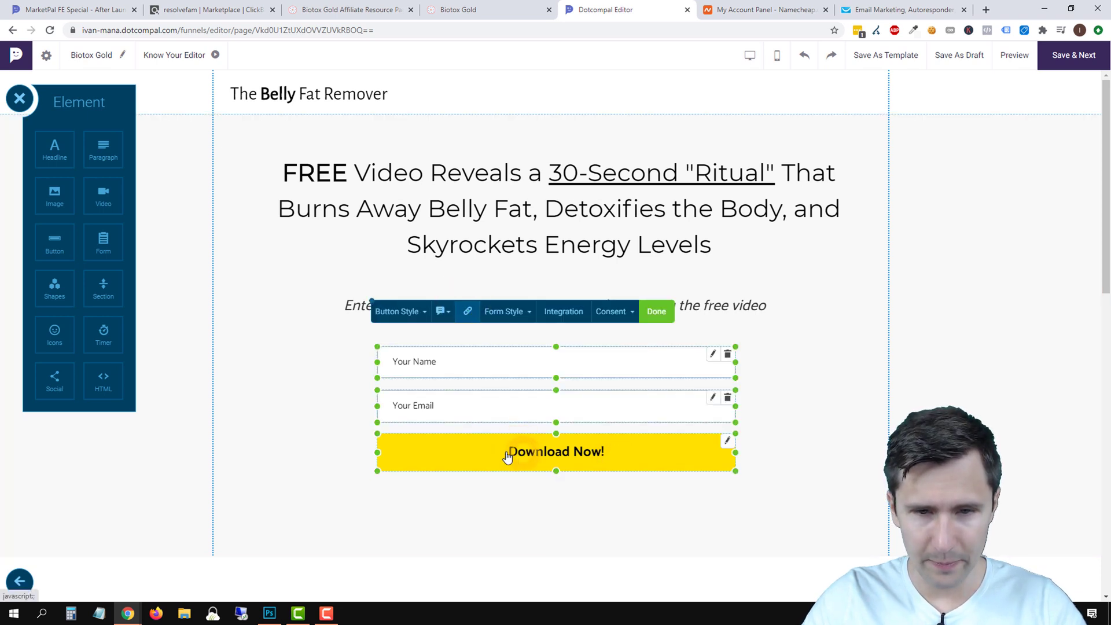
pyautogui.click(519, 459)
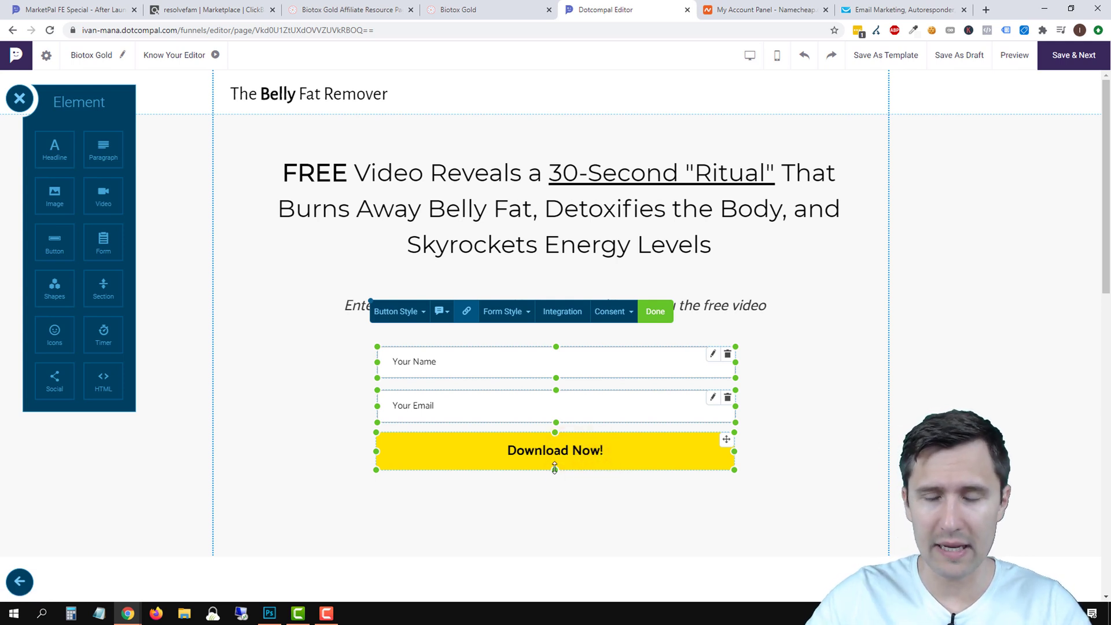
# Retype the button label as 'YES! Send Me My Free Video!'.
pyautogui.click(828, 440)
pyautogui.click(596, 453)
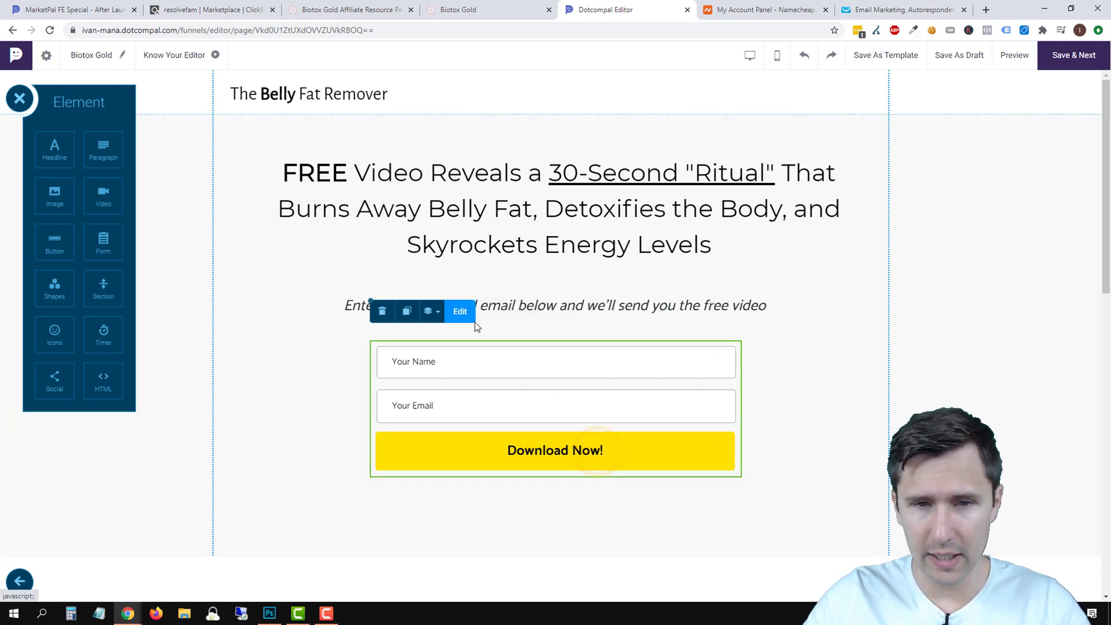
pyautogui.click(463, 312)
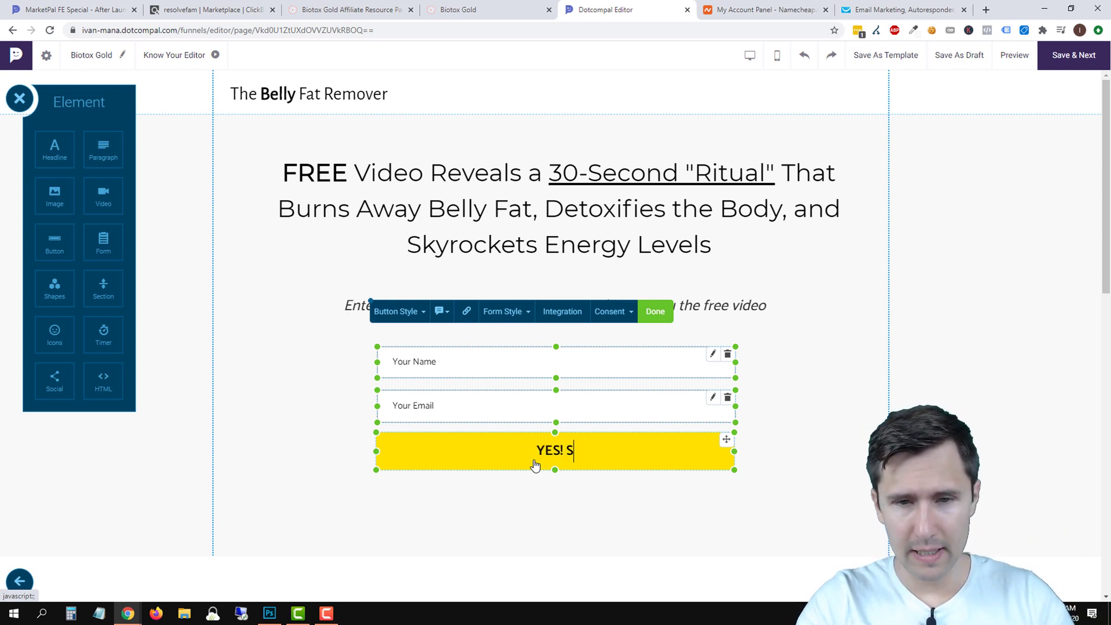
pyautogui.write('My Fre')
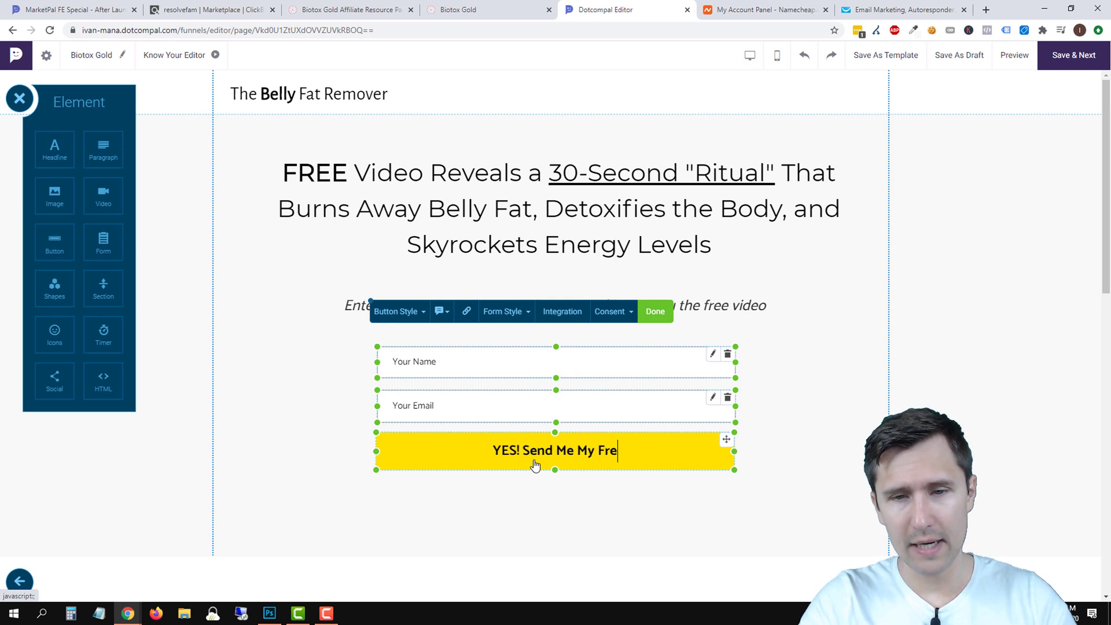
pyautogui.write('e Video!')
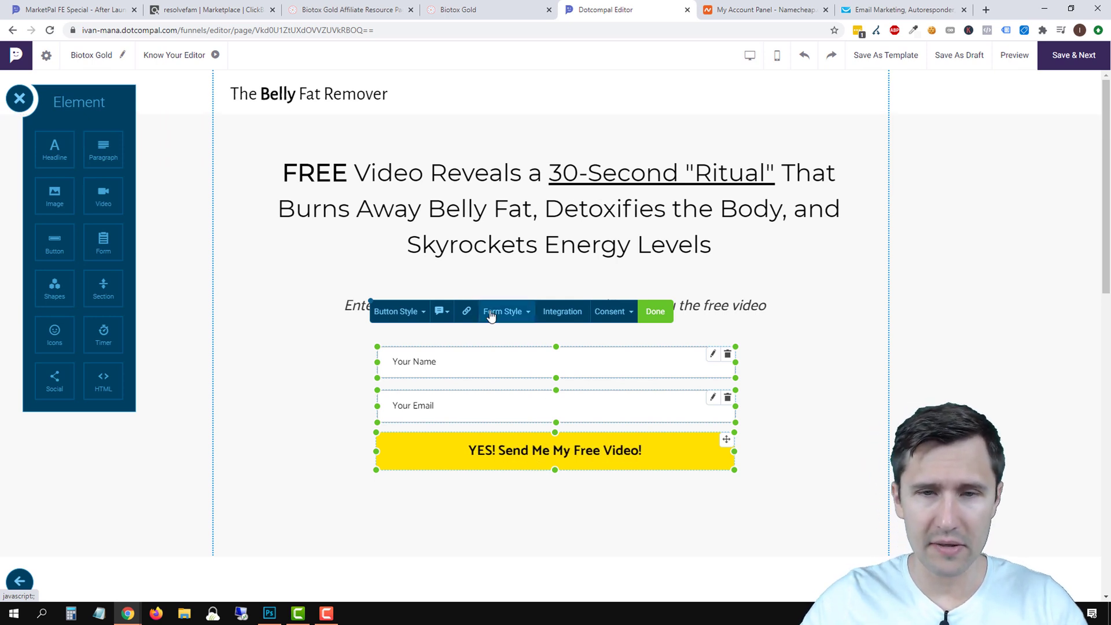
# Add a right-arrow circle icon to the button by searching 'arr' in the icon chooser.
pyautogui.click(399, 313)
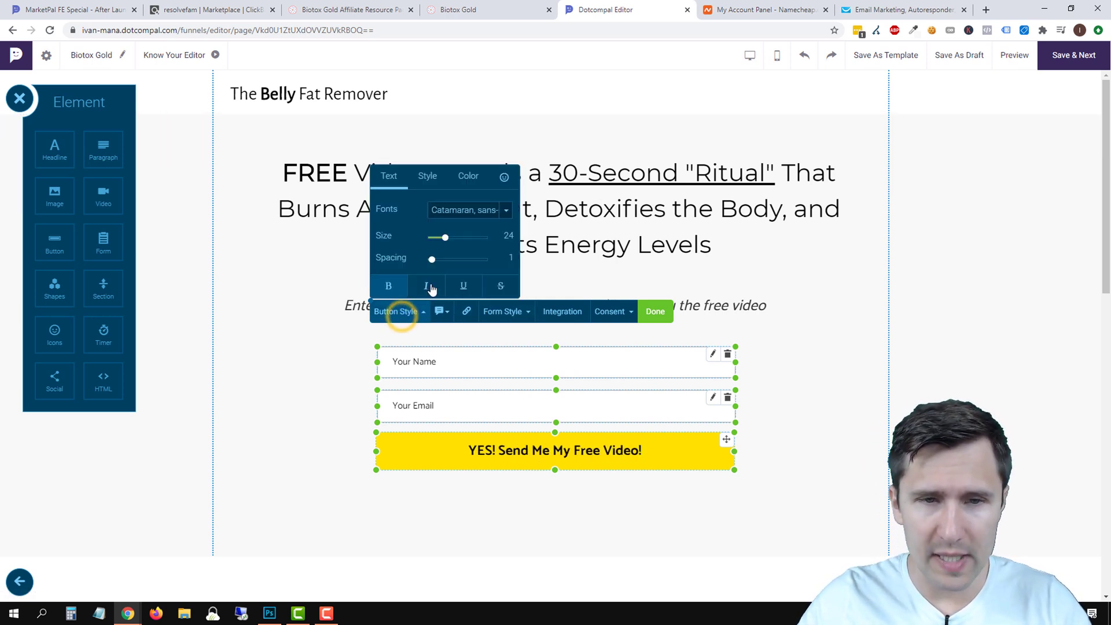
pyautogui.click(505, 174)
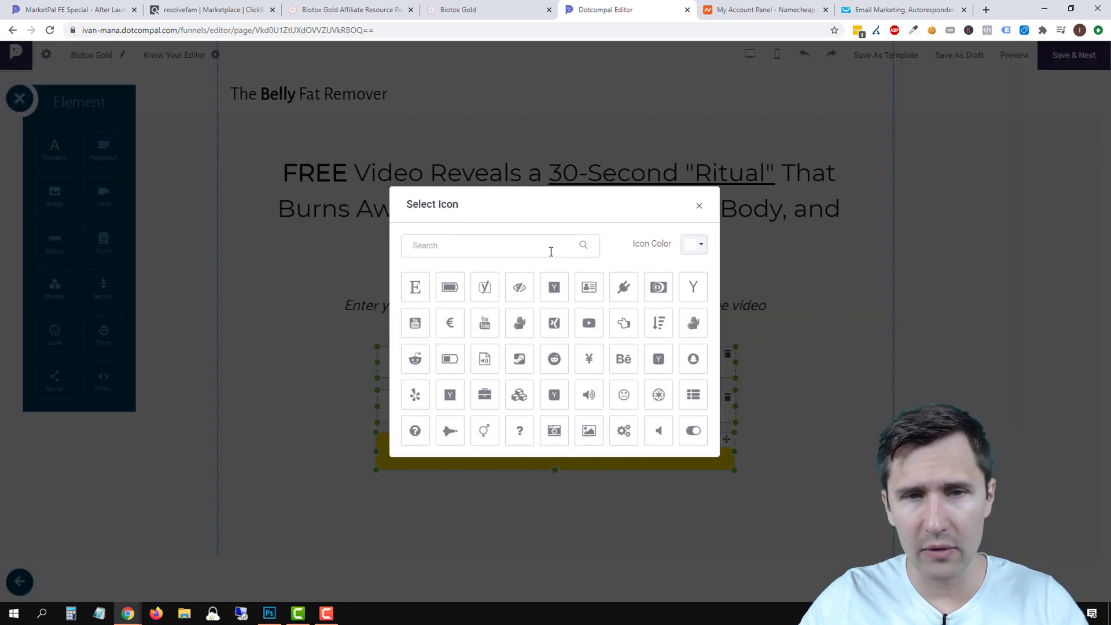
pyautogui.click(449, 245)
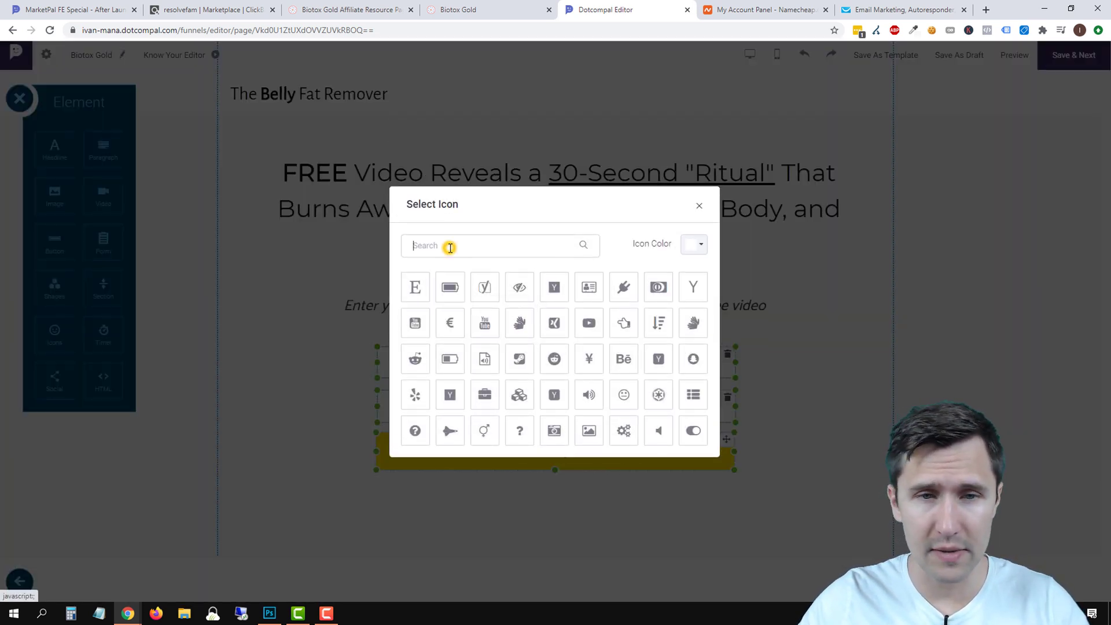
pyautogui.write('arrow')
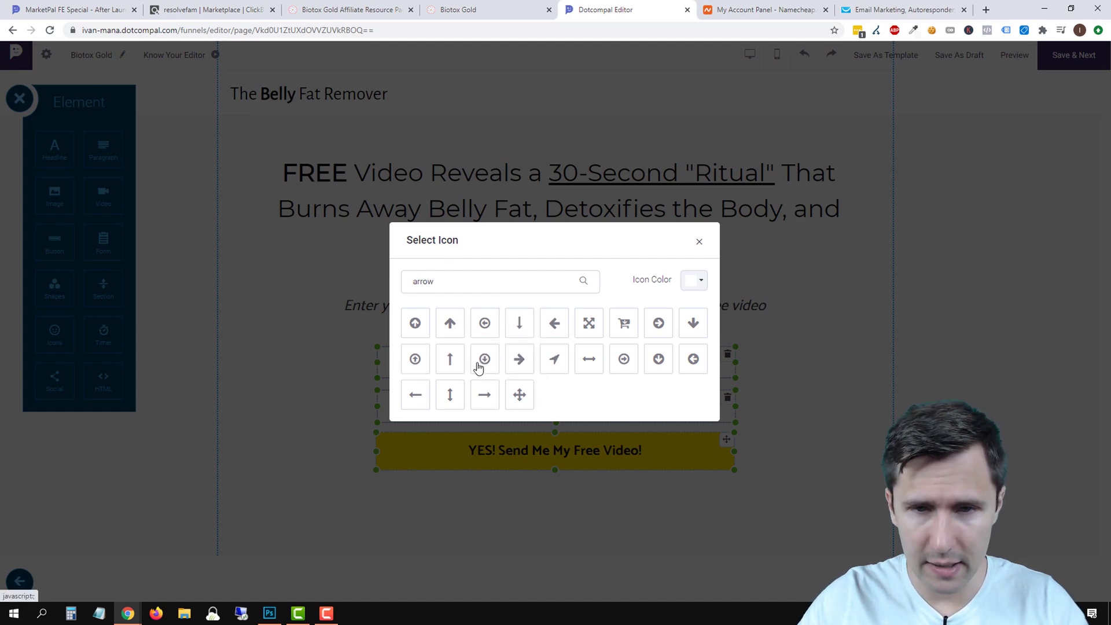
pyautogui.click(657, 322)
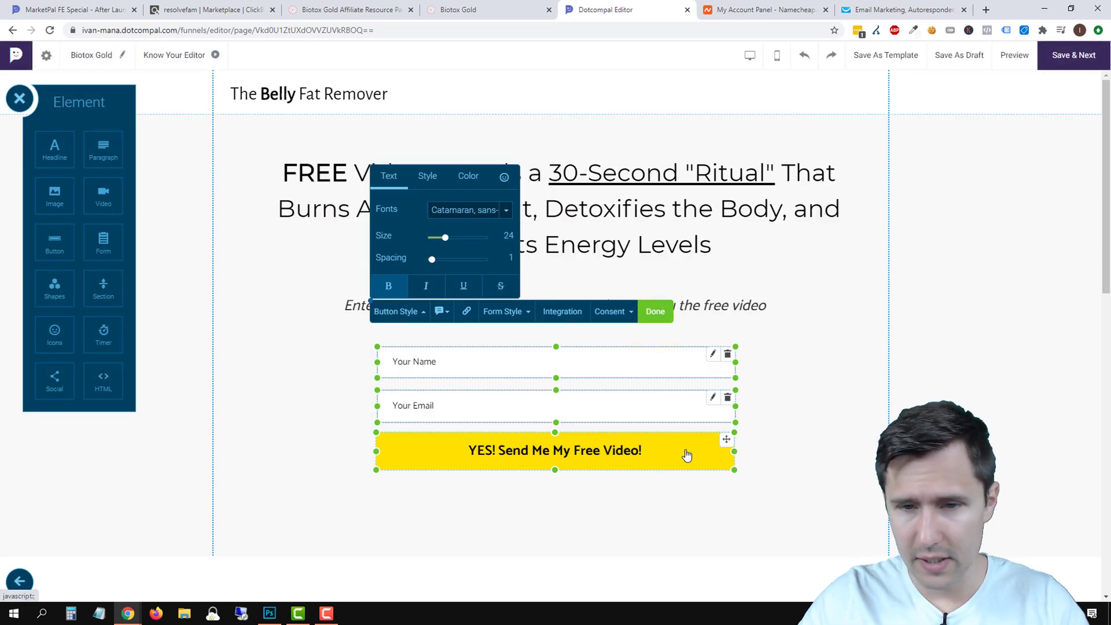
# Swap the button icon for another one picked from the full icon list.
pyautogui.click(504, 177)
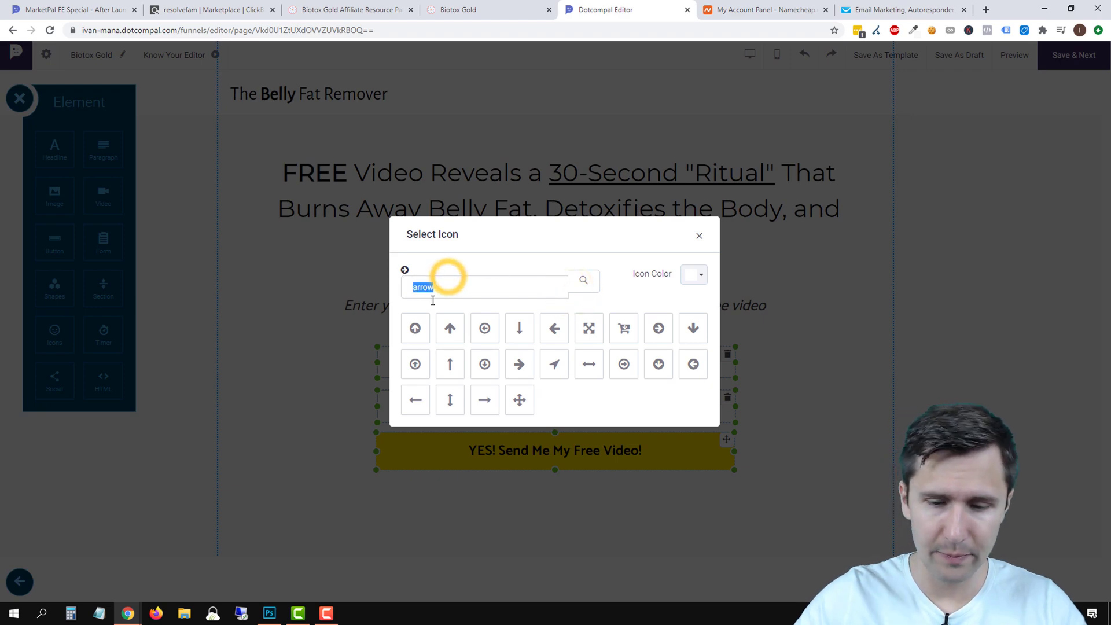
pyautogui.press('BackSpace')
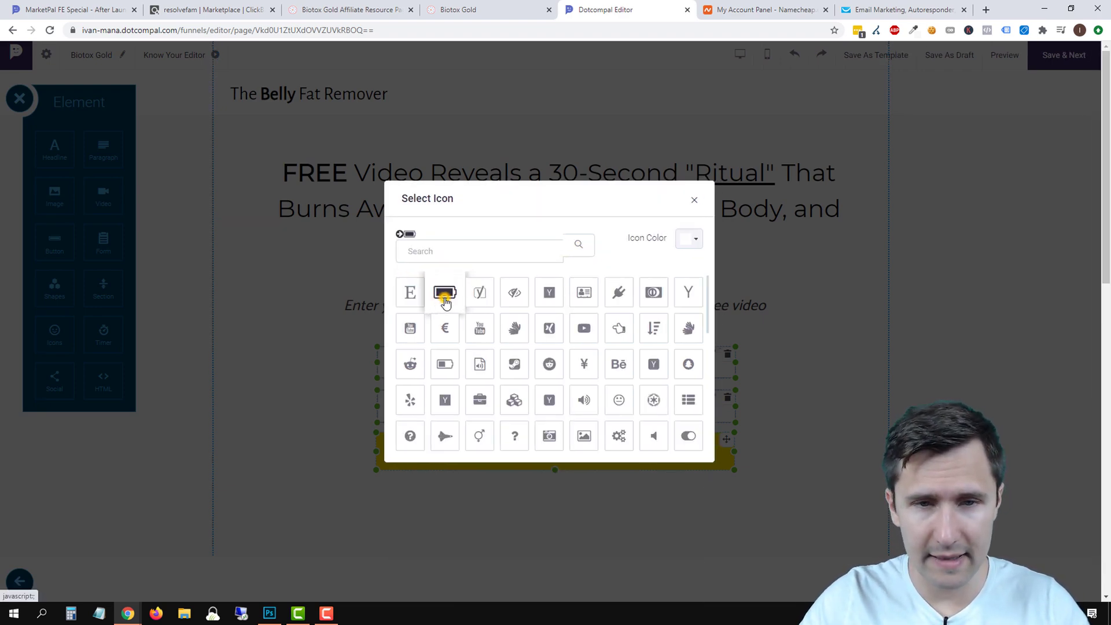
pyautogui.click(445, 298)
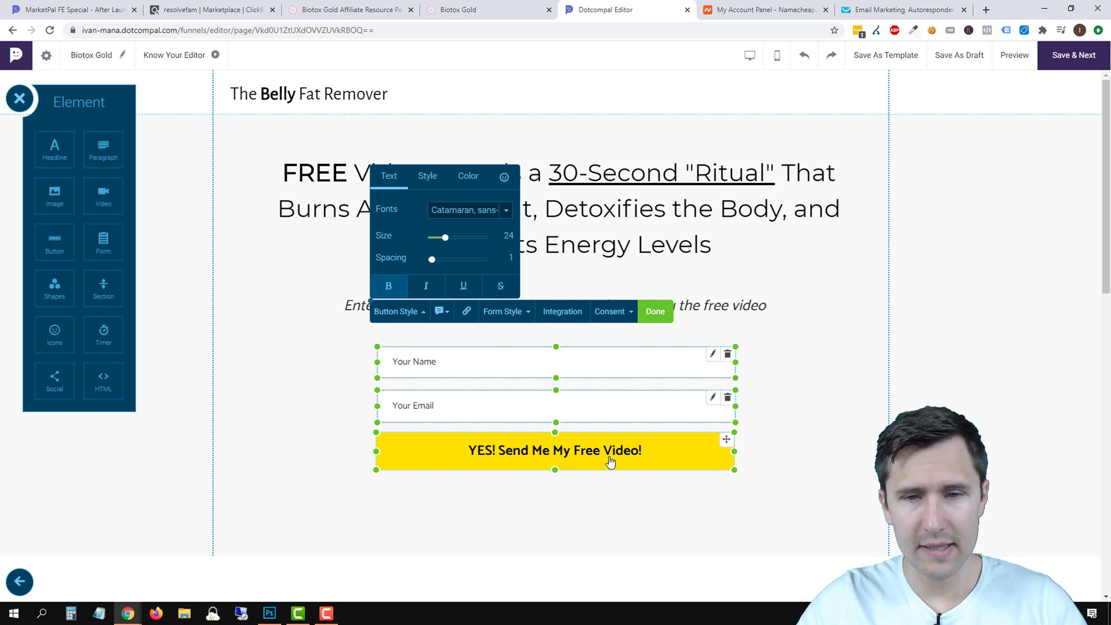
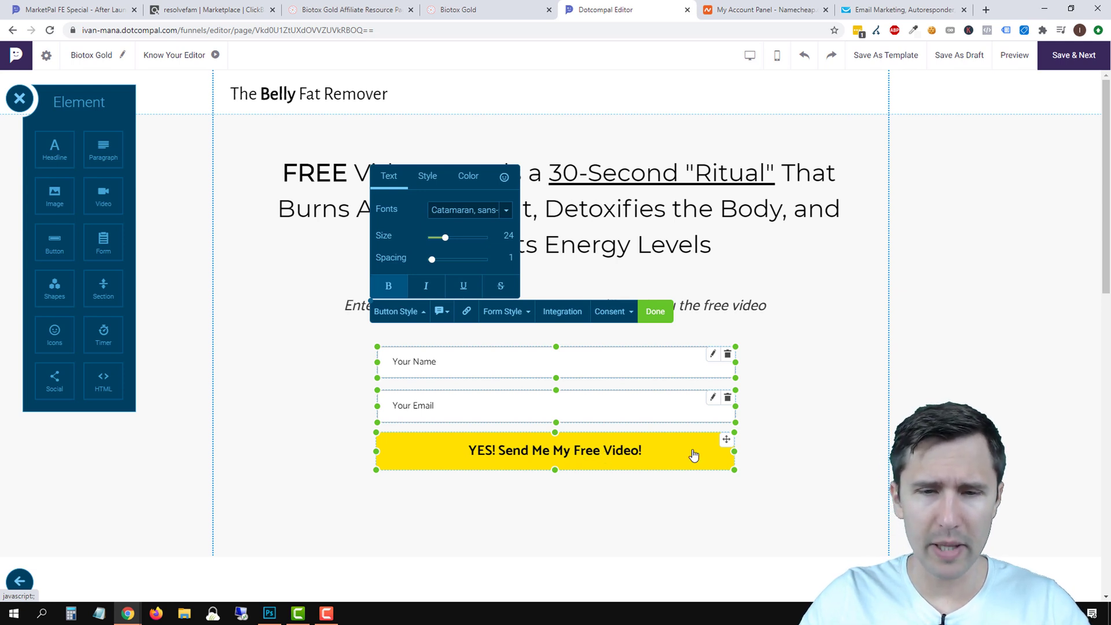
# Set the name field's label to Name and its placeholder to 'Enter Your Name Here...'.
pyautogui.click(826, 417)
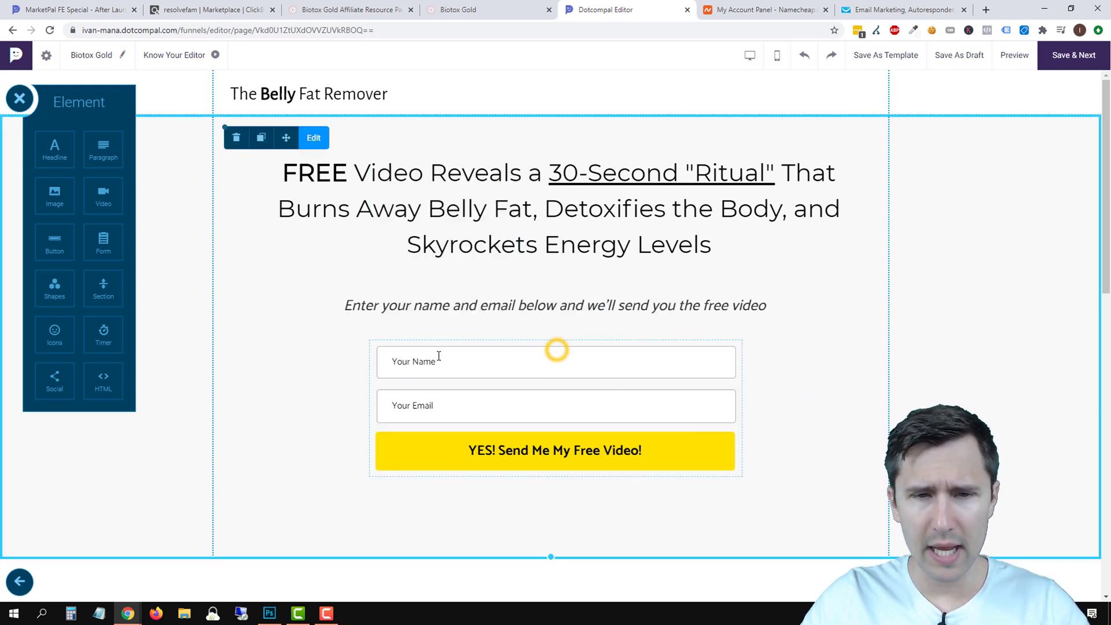
pyautogui.click(556, 350)
pyautogui.click(460, 311)
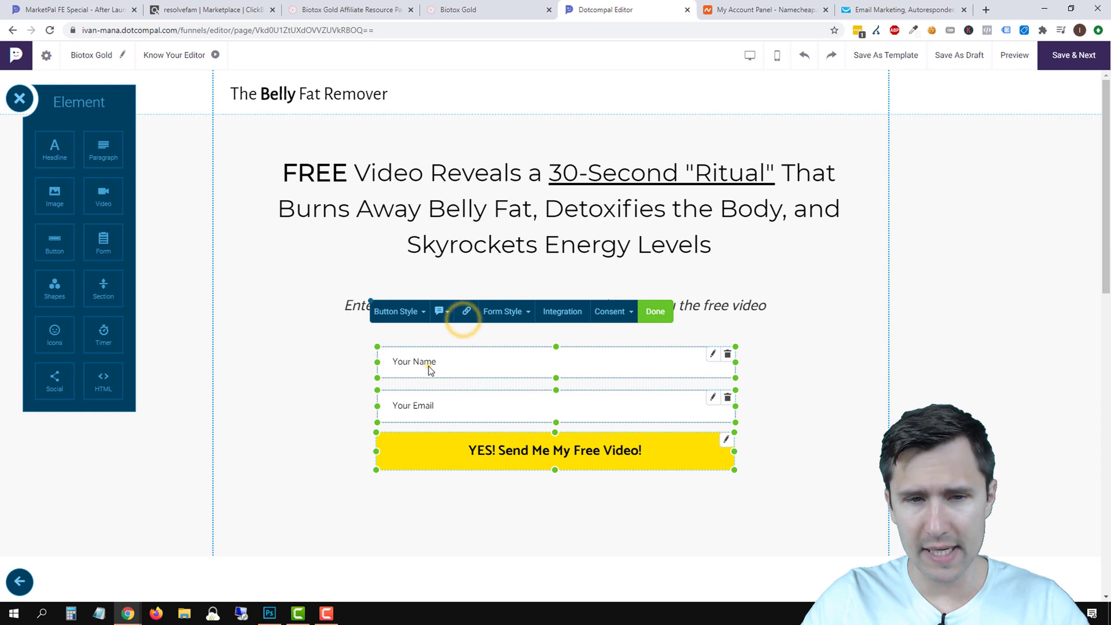
pyautogui.click(427, 364)
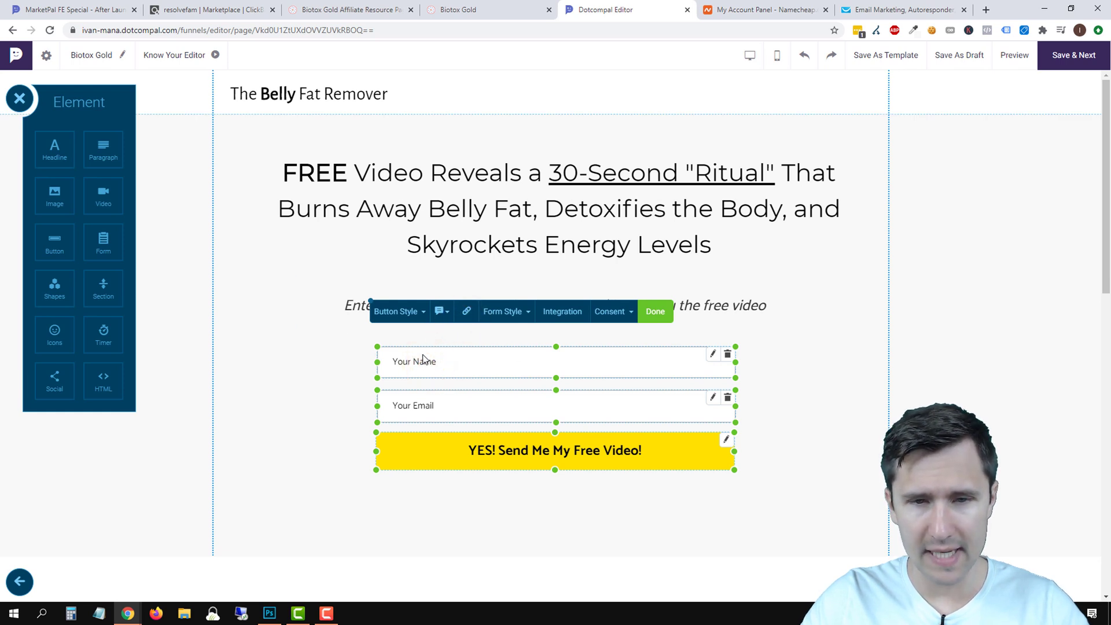
pyautogui.click(713, 355)
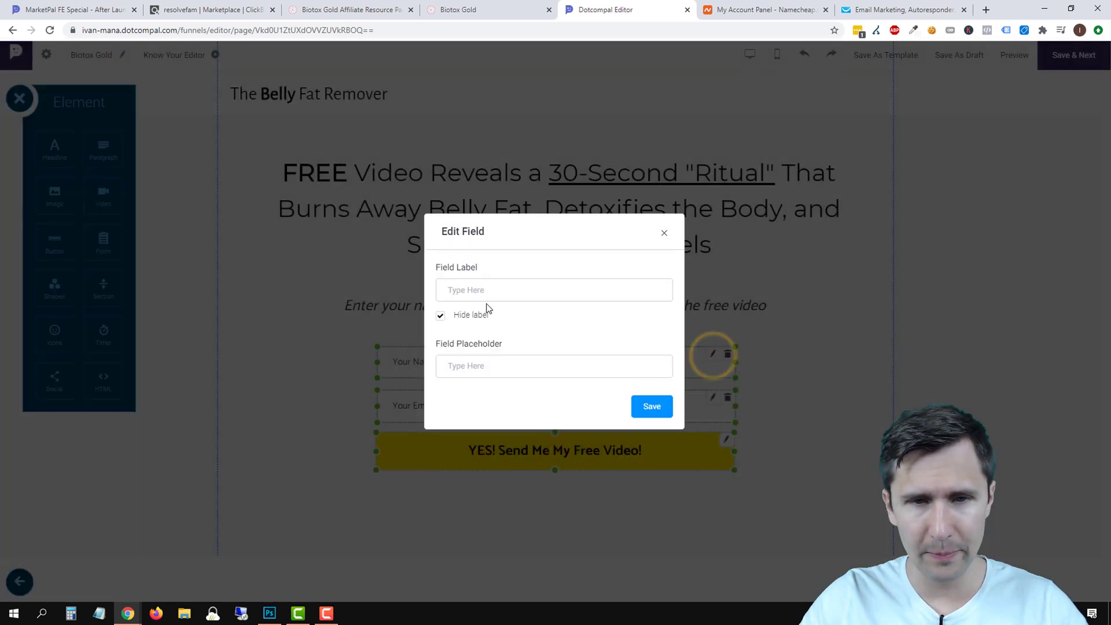
pyautogui.write('Em')
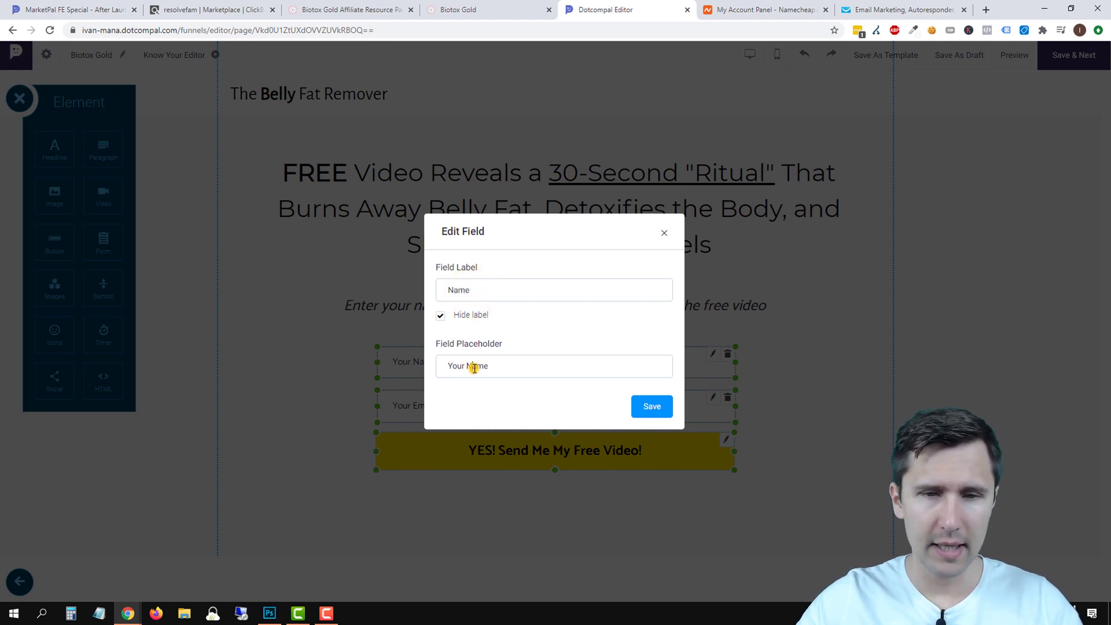
pyautogui.write('Enter')
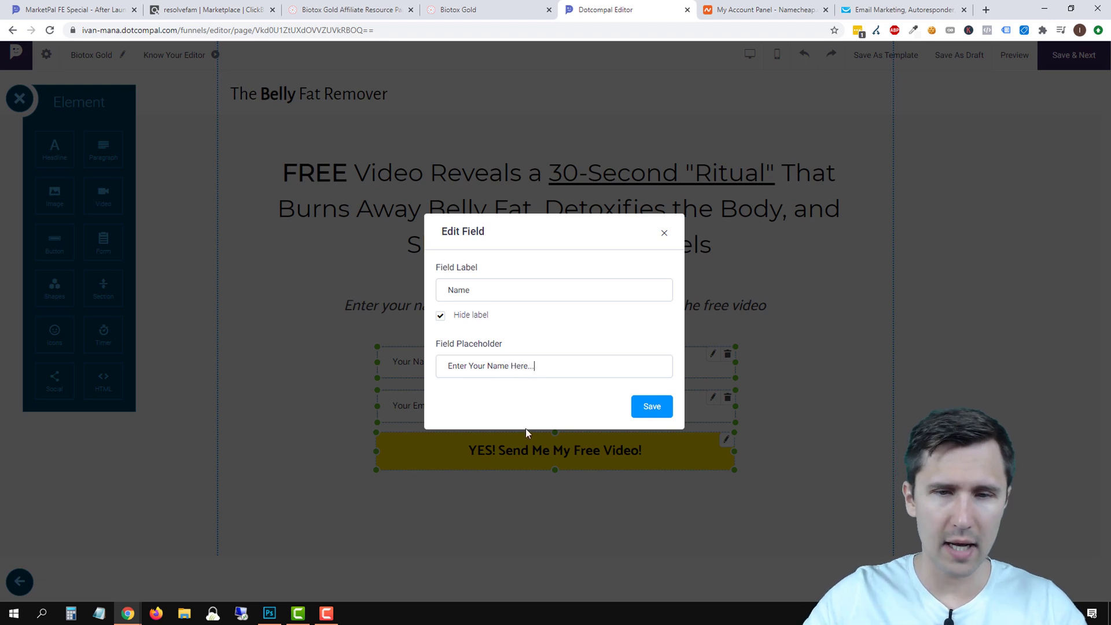
pyautogui.click(652, 407)
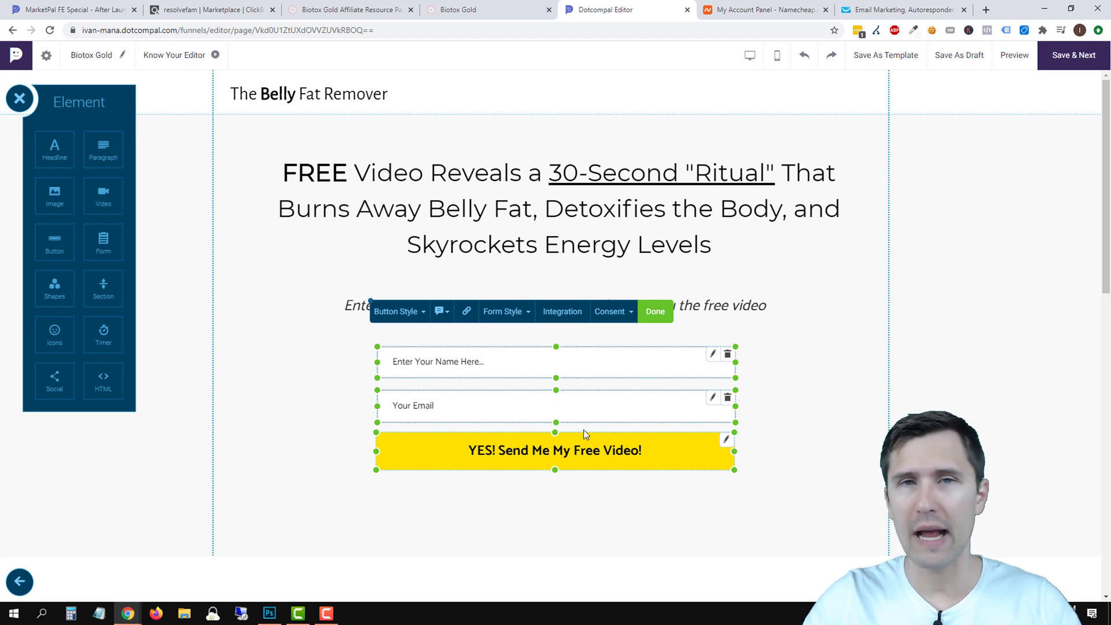
# Set the email field to label Email, placeholder 'Enter Your Email Here...', then recheck the name field.
pyautogui.click(713, 399)
pyautogui.write('Email')
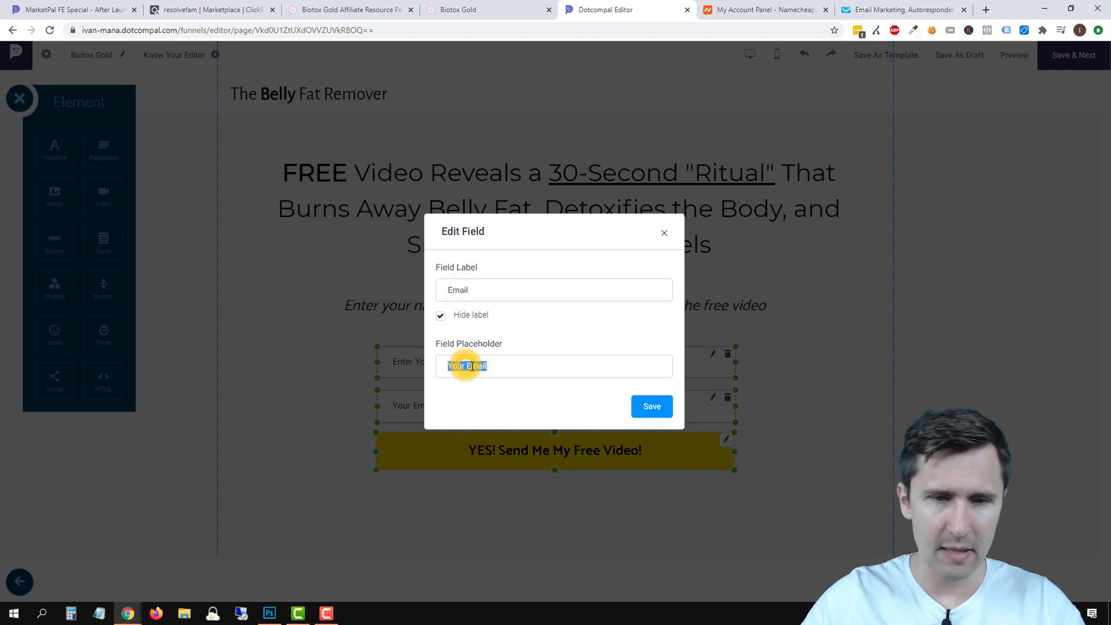
pyautogui.write('Enter')
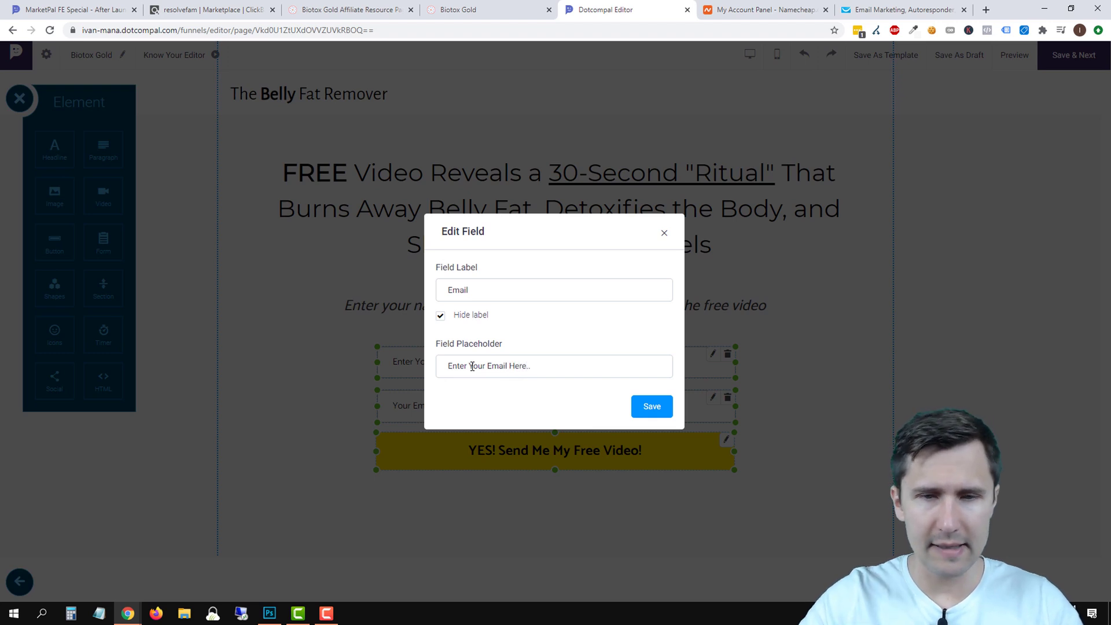
pyautogui.click(664, 416)
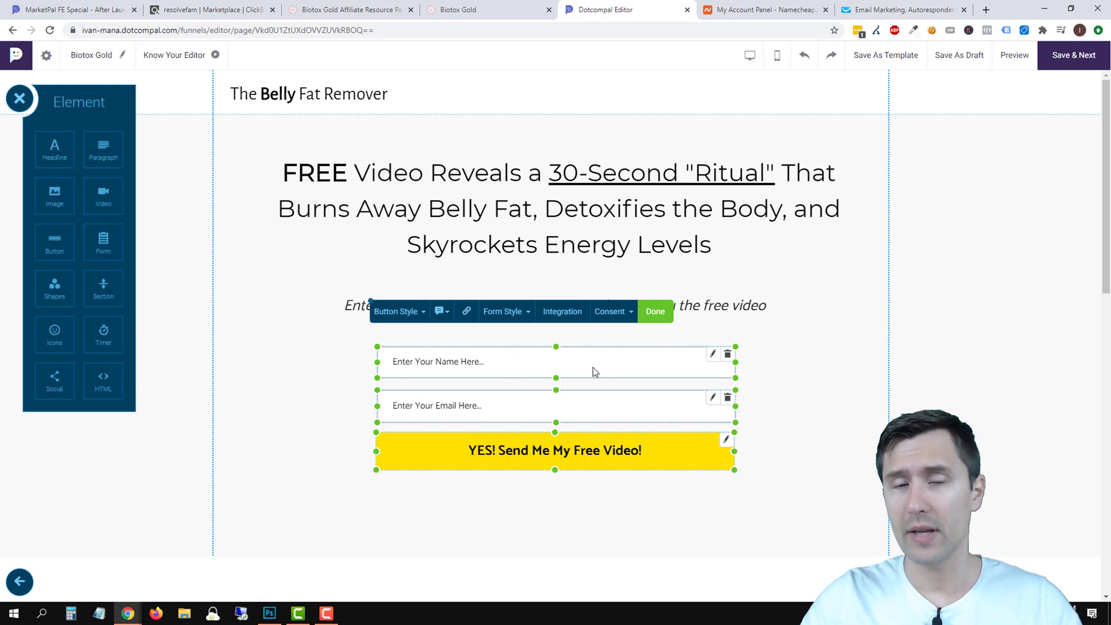
pyautogui.click(647, 365)
pyautogui.click(714, 354)
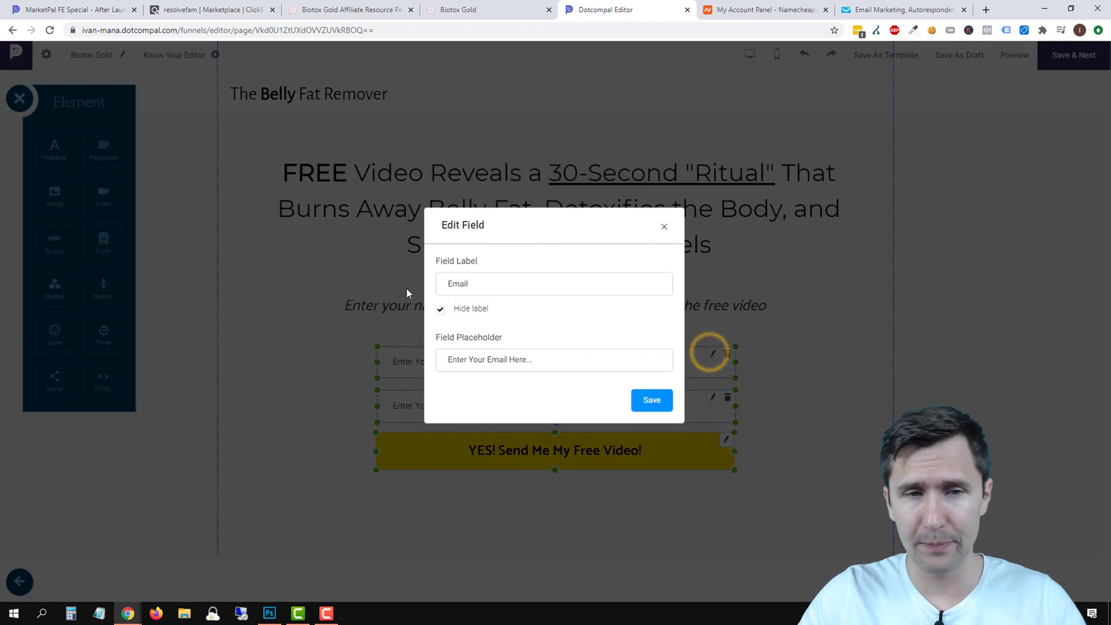
pyautogui.click(663, 234)
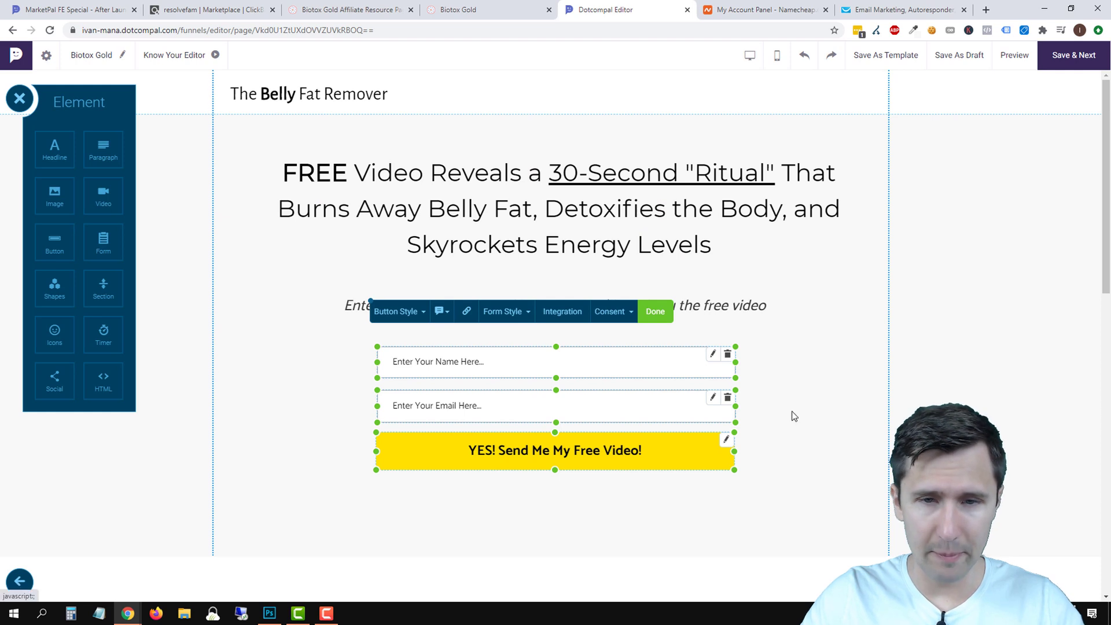
# Move the Download Now! button below the testimonial cards.
pyautogui.click(811, 399)
pyautogui.scroll(-3, 873, 409)
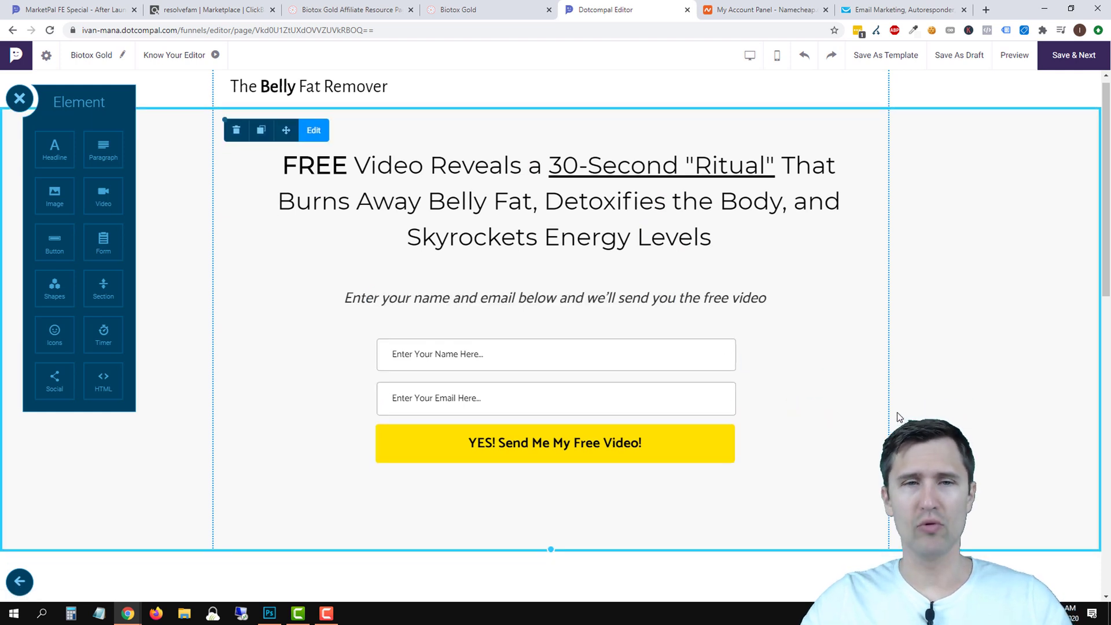
pyautogui.scroll(3, 856, 419)
pyautogui.scroll(-2, 857, 420)
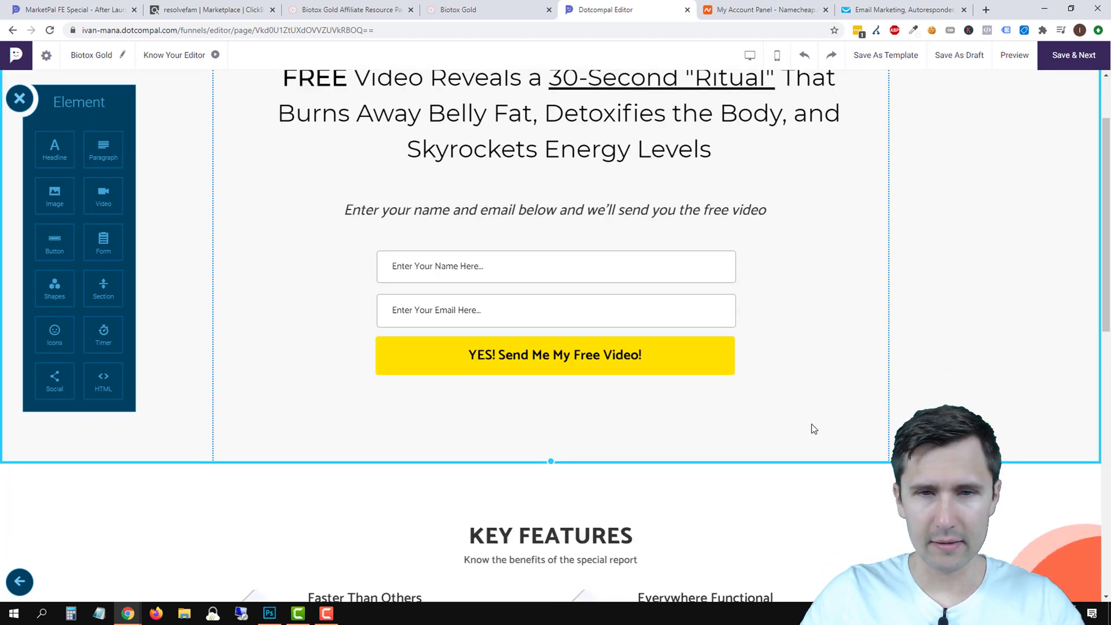
pyautogui.scroll(2, 783, 425)
pyautogui.scroll(-4, 789, 427)
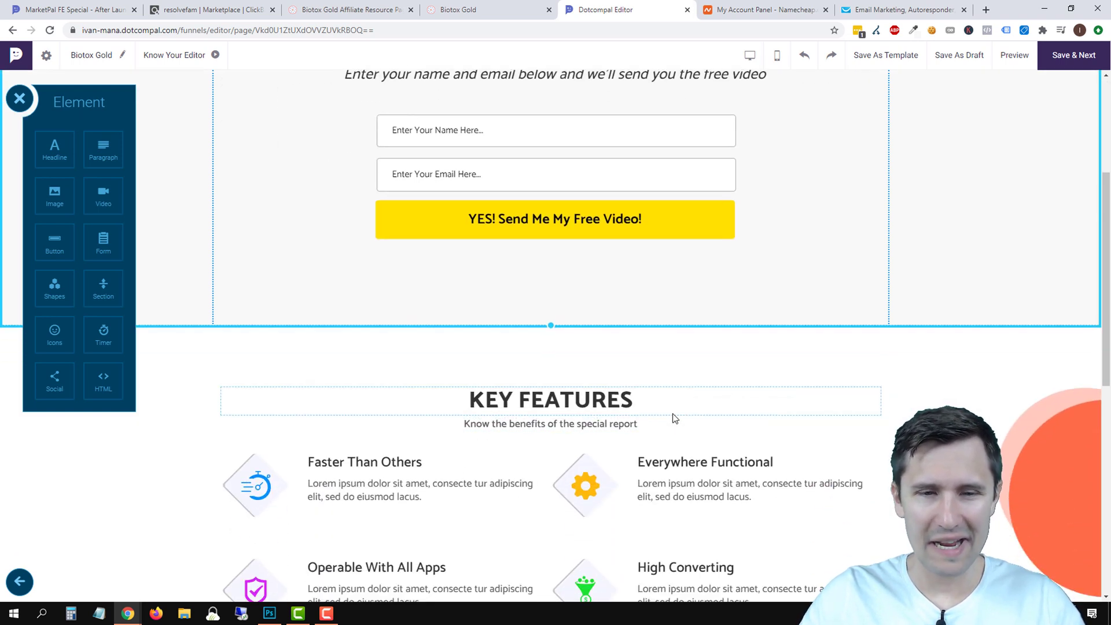
pyautogui.scroll(-2, 672, 416)
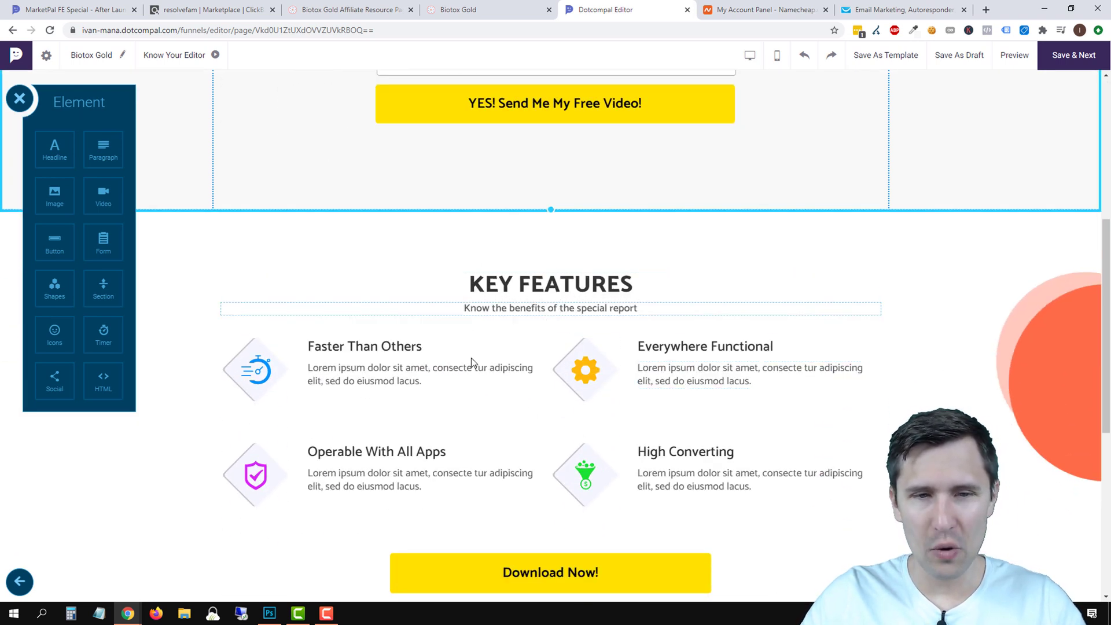
pyautogui.scroll(4, 517, 405)
pyautogui.scroll(2, 514, 400)
pyautogui.scroll(-10, 509, 403)
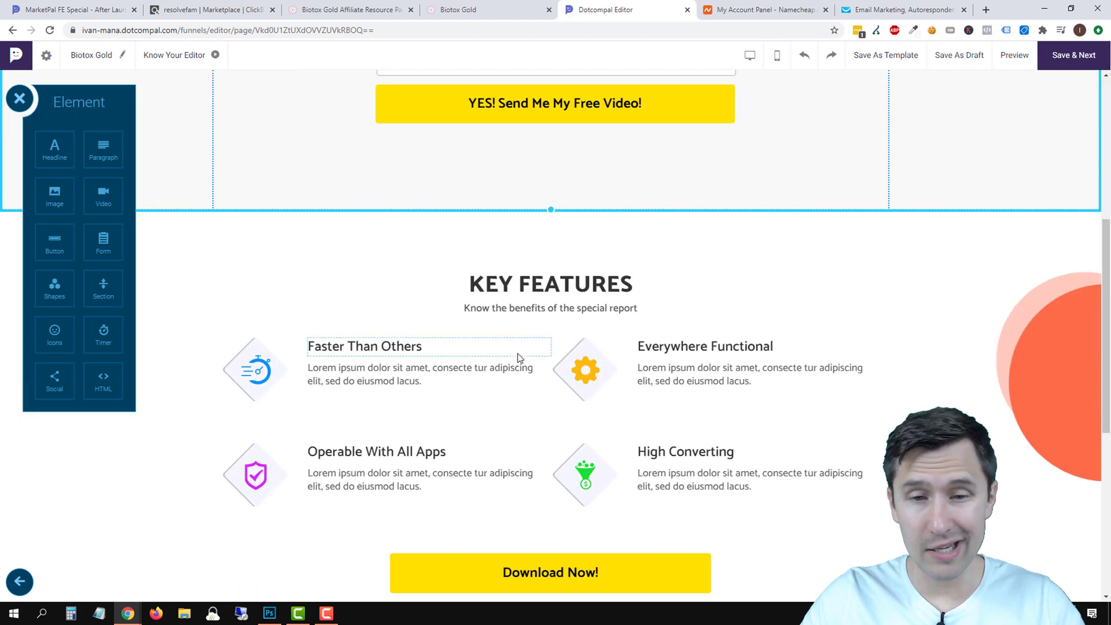
pyautogui.scroll(5, 502, 405)
pyautogui.scroll(-4, 550, 451)
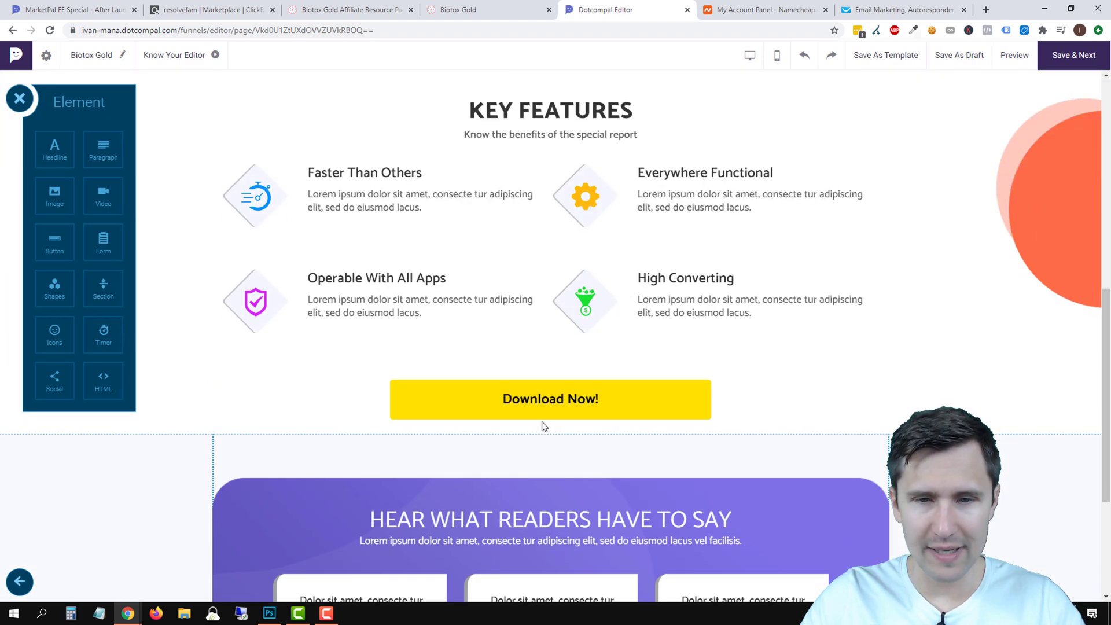
pyautogui.scroll(6, 547, 424)
pyautogui.scroll(3, 585, 289)
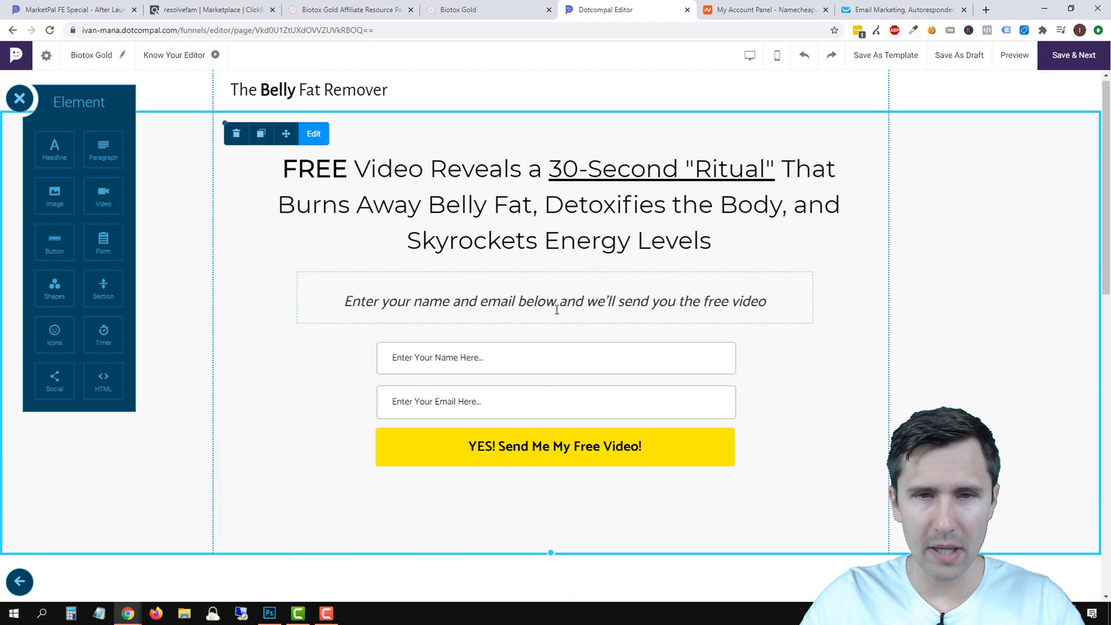
pyautogui.scroll(-12, 548, 334)
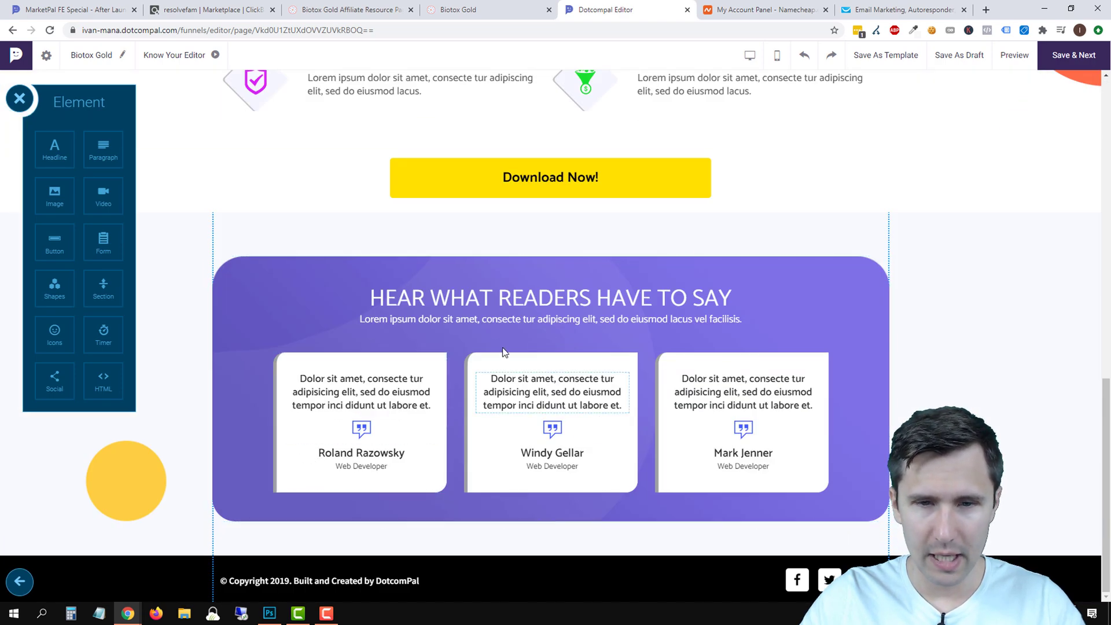
pyautogui.click(624, 181)
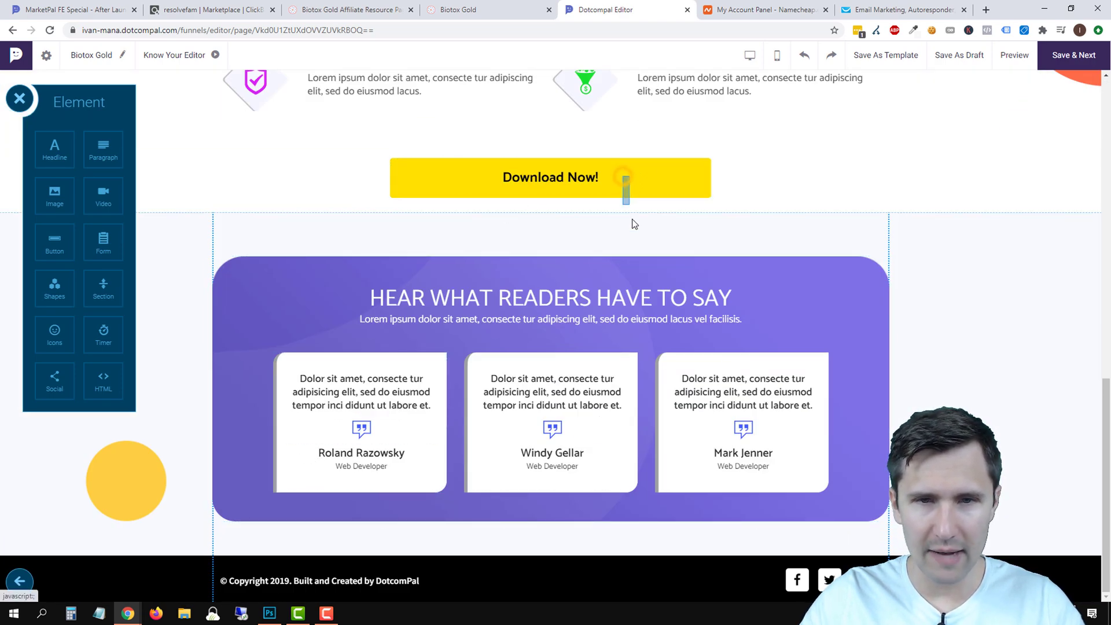
pyautogui.moveTo(640, 180); pyautogui.dragTo(669, 524)
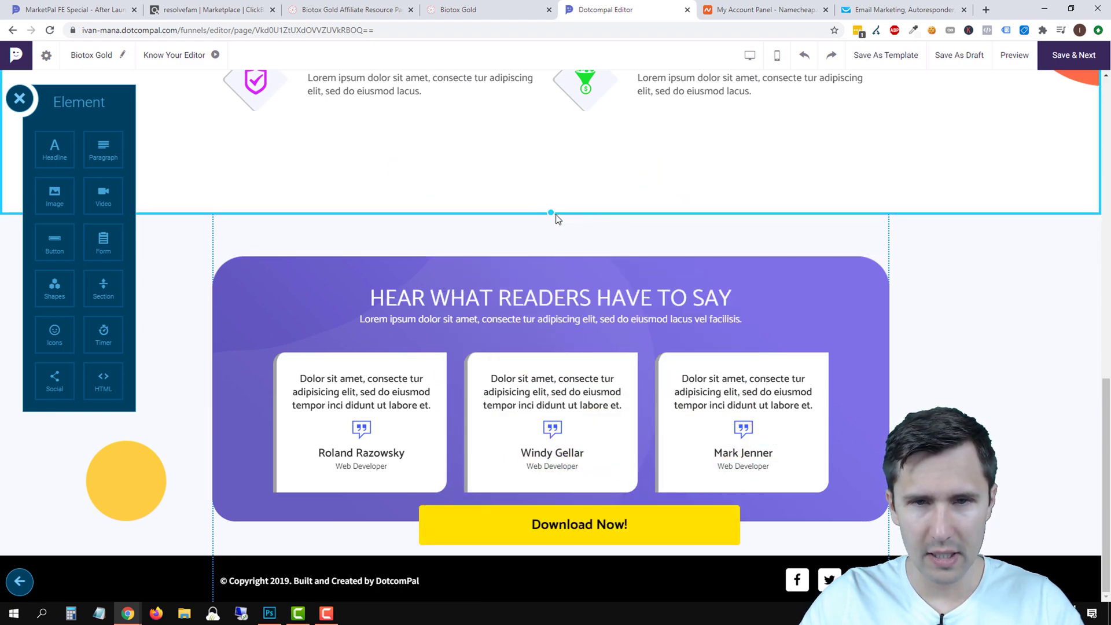
# Trim Key Features' bottom padding, extend the testimonials section, and reposition the Download Now! button.
pyautogui.moveTo(552, 213); pyautogui.dragTo(561, 152)
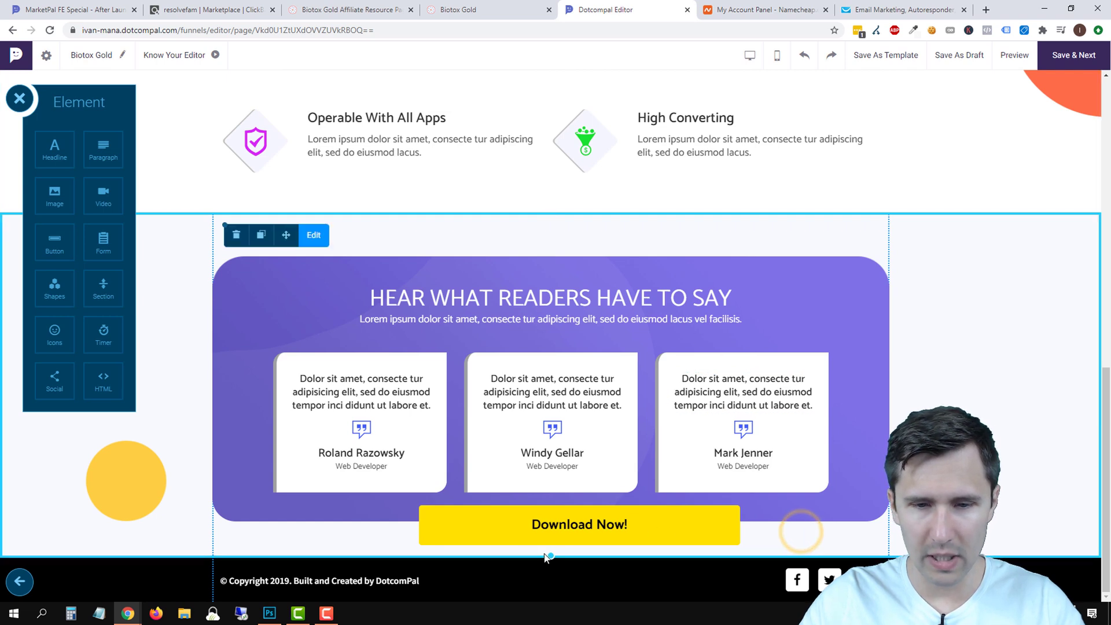
pyautogui.moveTo(551, 554); pyautogui.dragTo(607, 578)
pyautogui.moveTo(583, 461); pyautogui.dragTo(596, 509)
pyautogui.click(648, 475)
pyautogui.scroll(5, 419, 392)
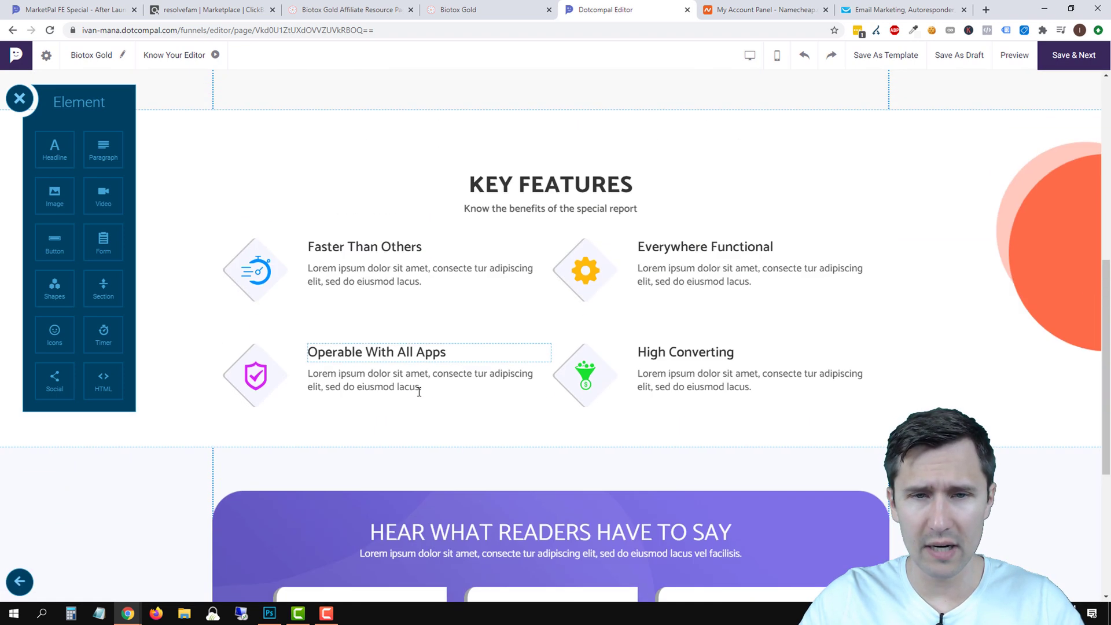
pyautogui.scroll(6, 526, 441)
pyautogui.scroll(-5, 479, 374)
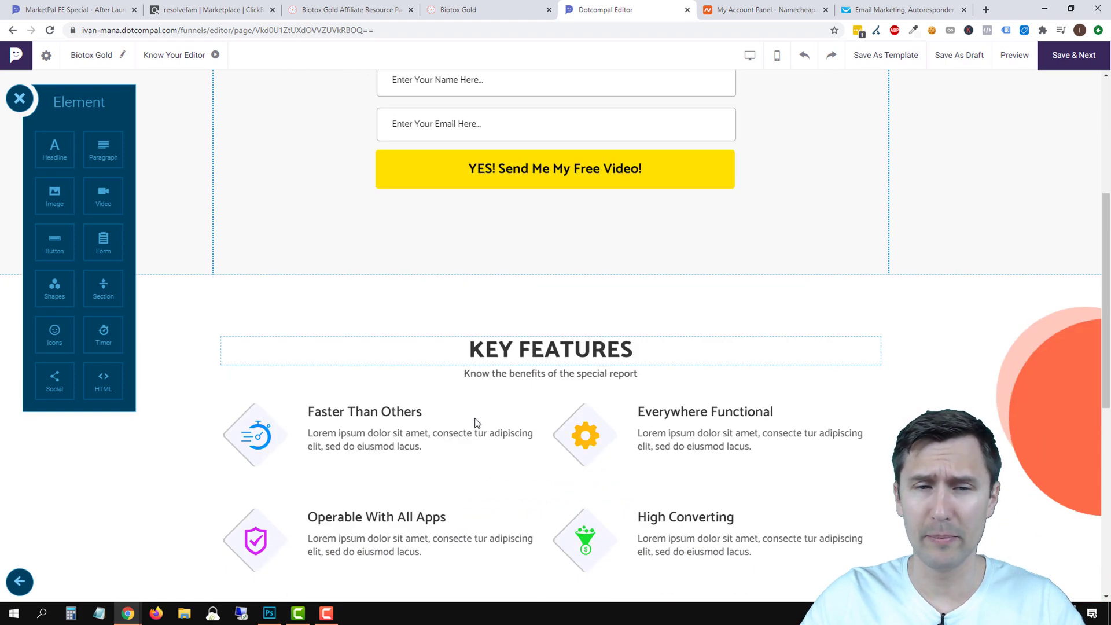
# Shrink the opt-in section's bottom spacing to close the gap above Key Features.
pyautogui.click(491, 128)
pyautogui.scroll(4, 562, 412)
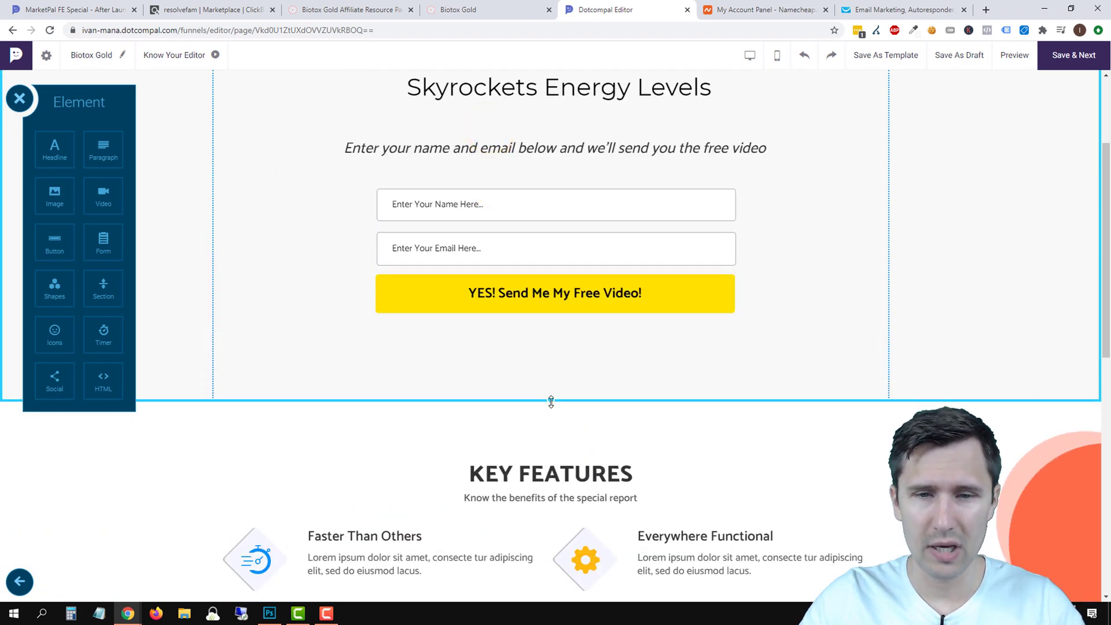
pyautogui.moveTo(551, 401); pyautogui.dragTo(562, 365)
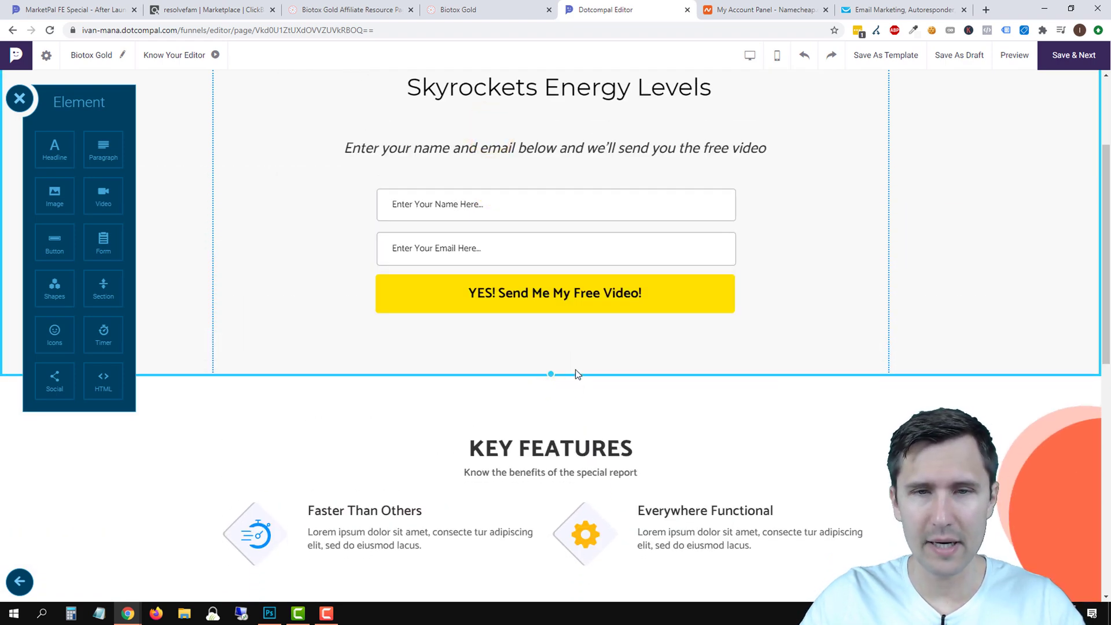
pyautogui.scroll(3, 576, 375)
pyautogui.scroll(-12, 588, 449)
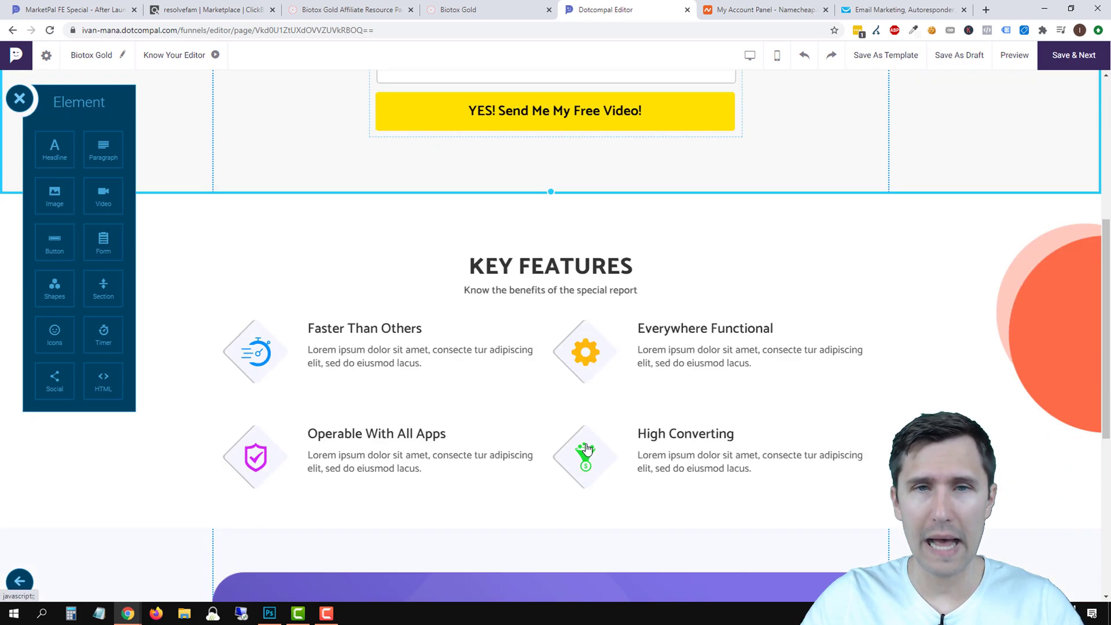
pyautogui.scroll(5, 540, 516)
pyautogui.scroll(4, 539, 516)
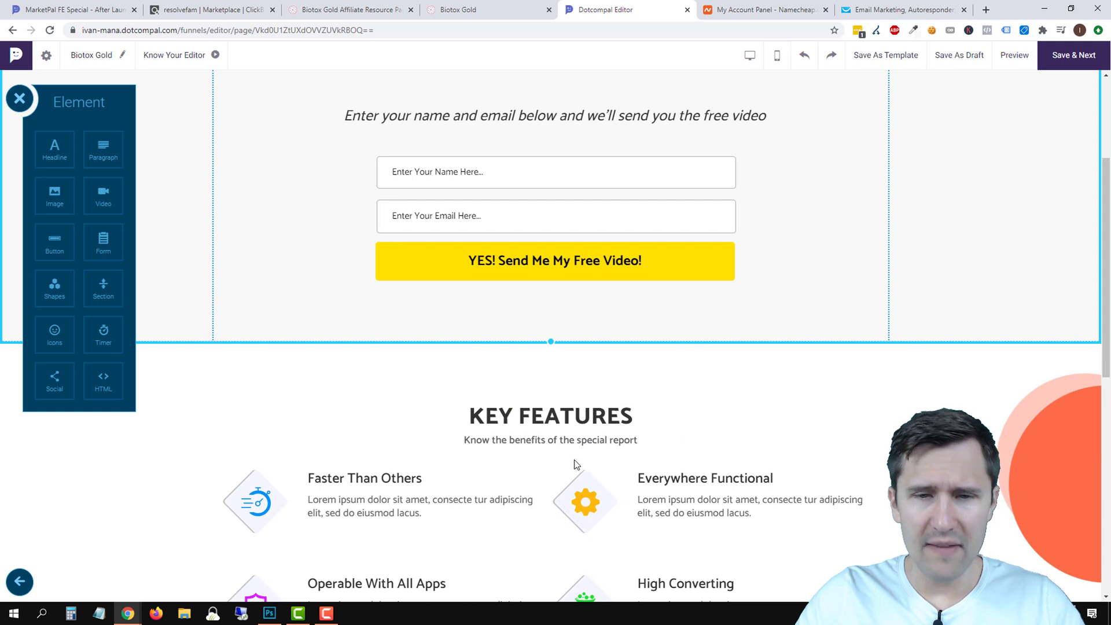
# Change the section headline from KEY FEATURES to KEY BENEFITS.
pyautogui.scroll(-2, 575, 461)
pyautogui.click(547, 293)
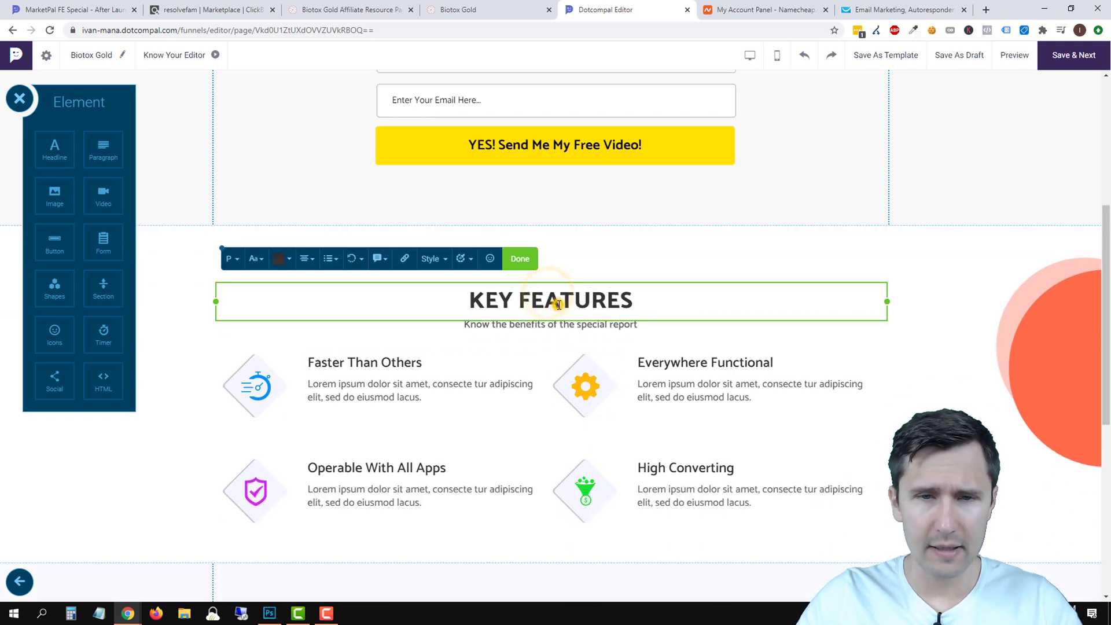
pyautogui.doubleClick(559, 304)
pyautogui.write('B')
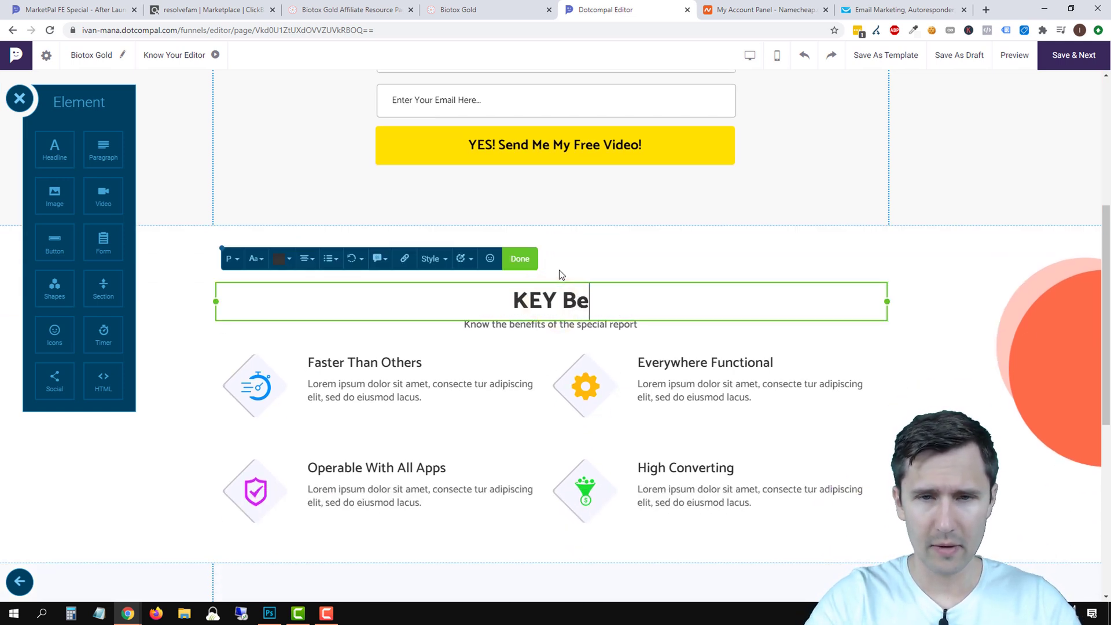
pyautogui.write('ENEFITS')
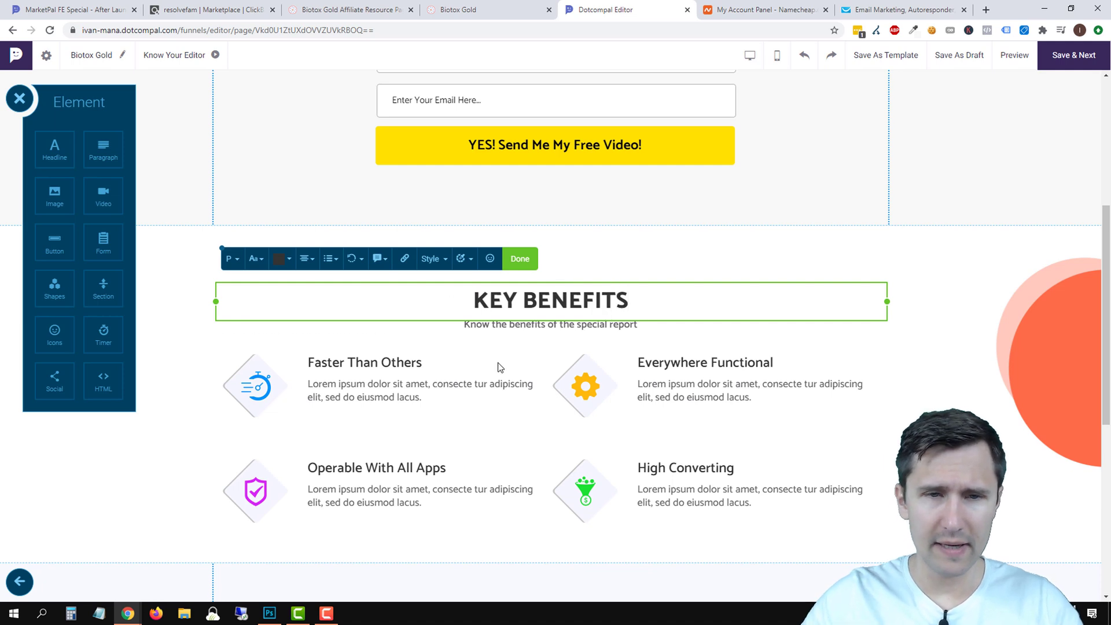
pyautogui.click(500, 368)
# Replace the section subtitle with 'See how this video can help you'.
pyautogui.click(536, 325)
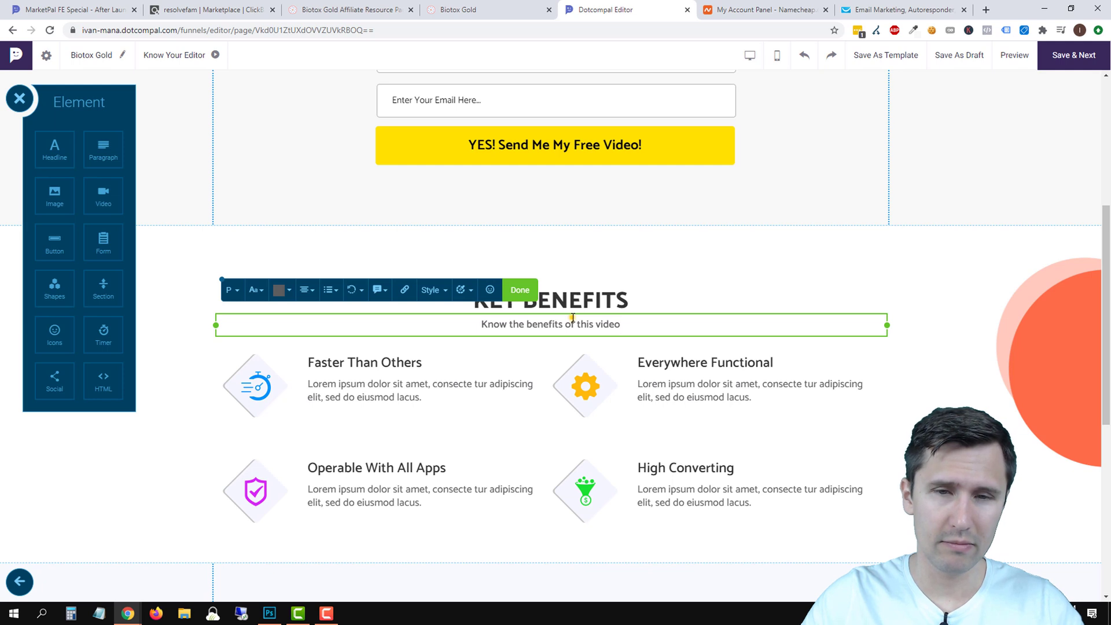
pyautogui.tripleClick(572, 317)
pyautogui.write('See how this video can help you')
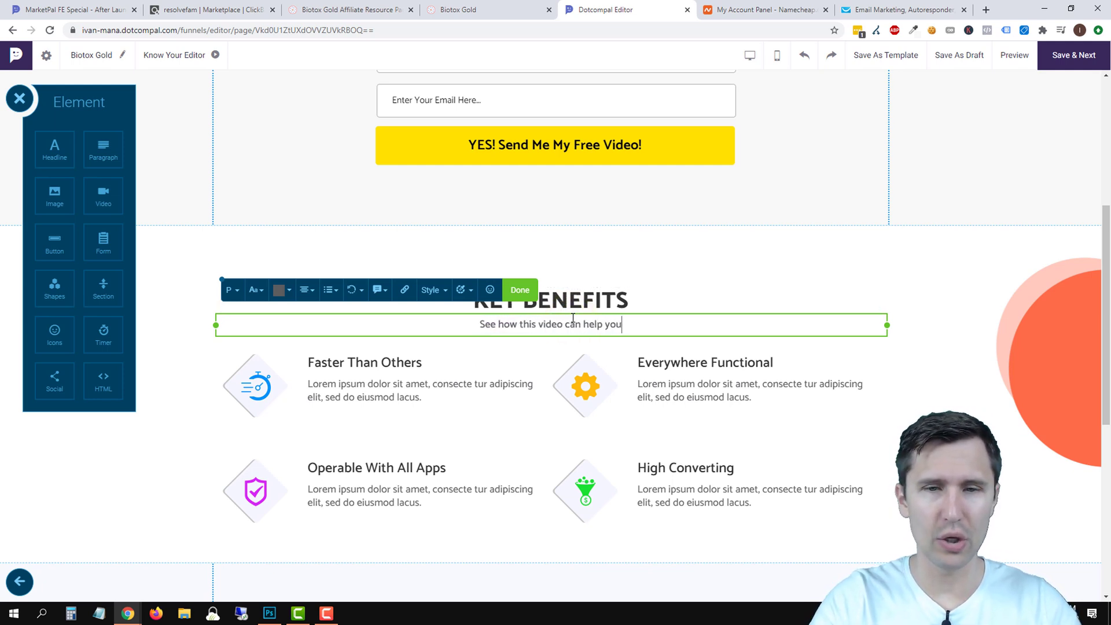
pyautogui.click(488, 5)
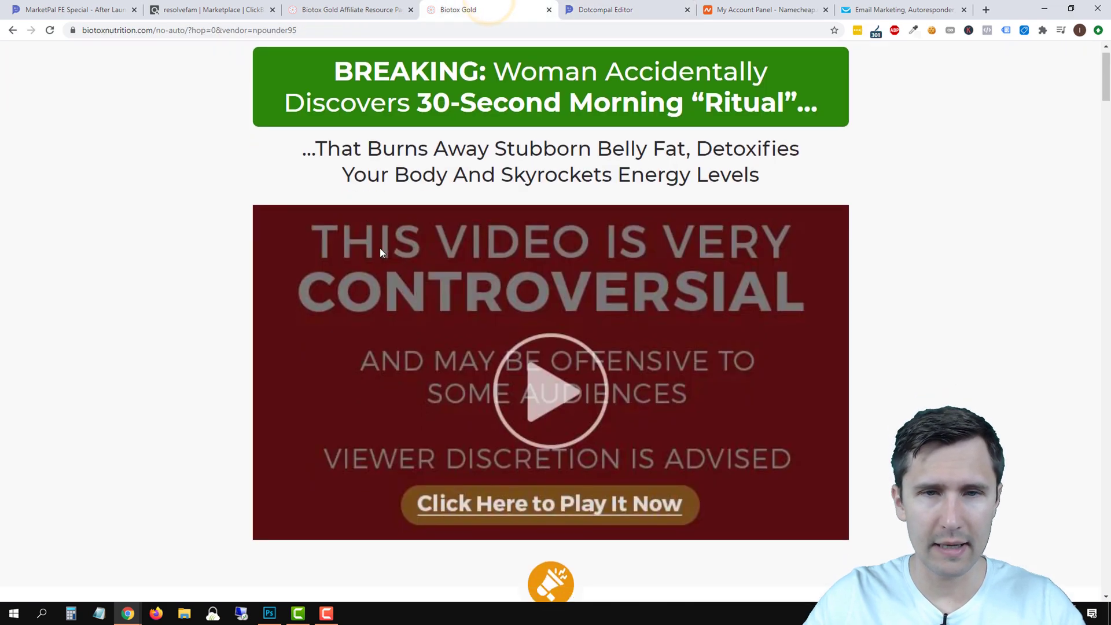
# Scroll the Biotox Gold sales page to its FAQ and expand the buying-elsewhere question.
pyautogui.scroll(-4, 319, 258)
pyautogui.scroll(-15, 296, 266)
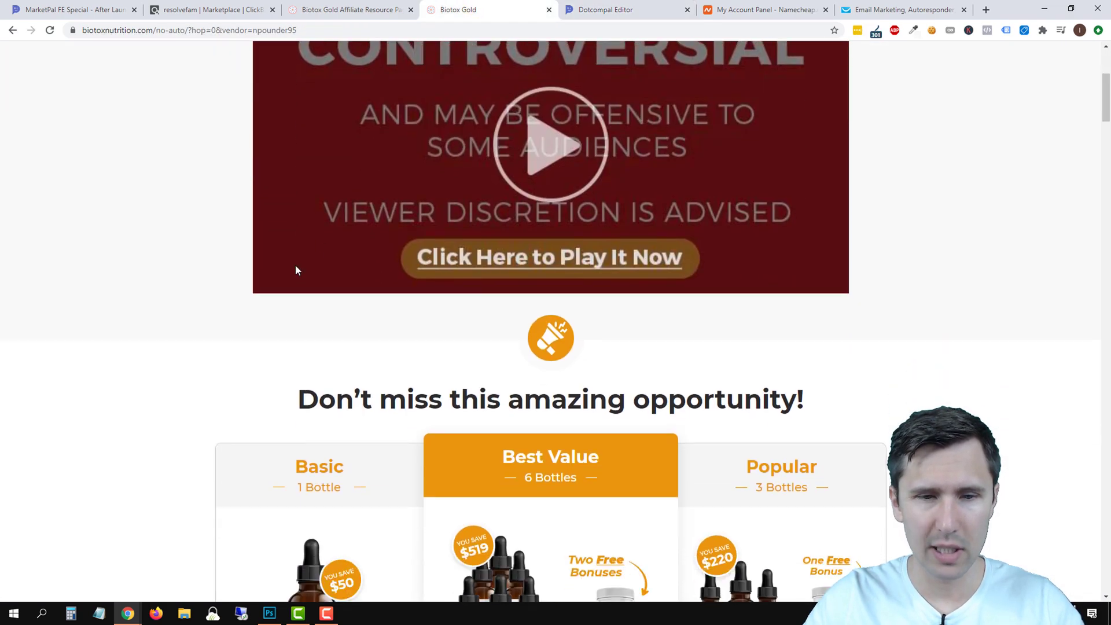
pyautogui.scroll(-20, 295, 265)
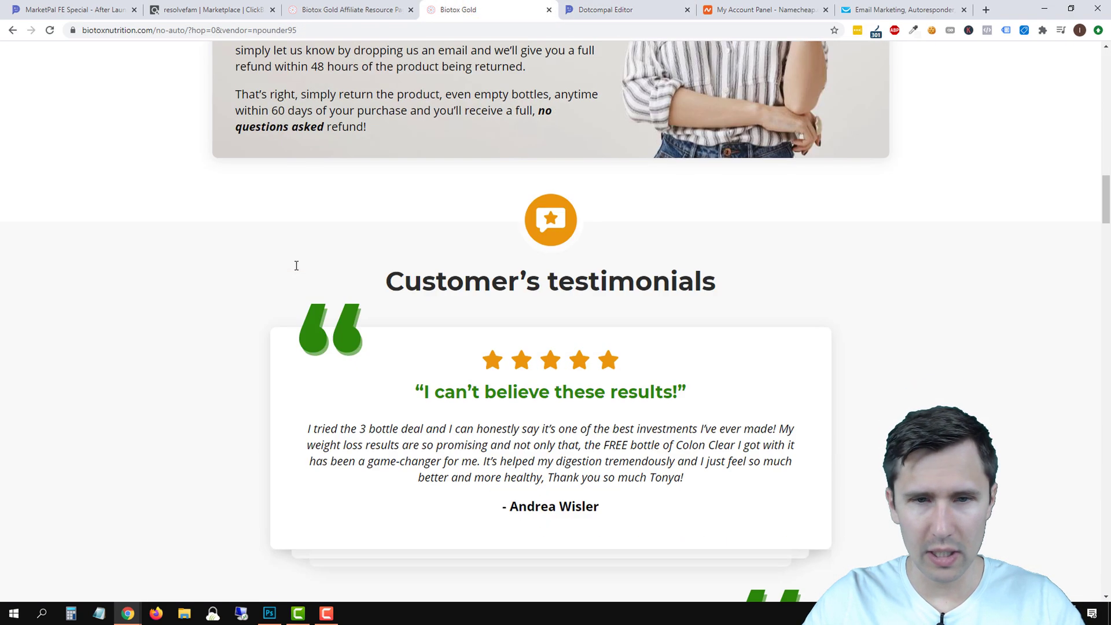
pyautogui.scroll(-19, 296, 270)
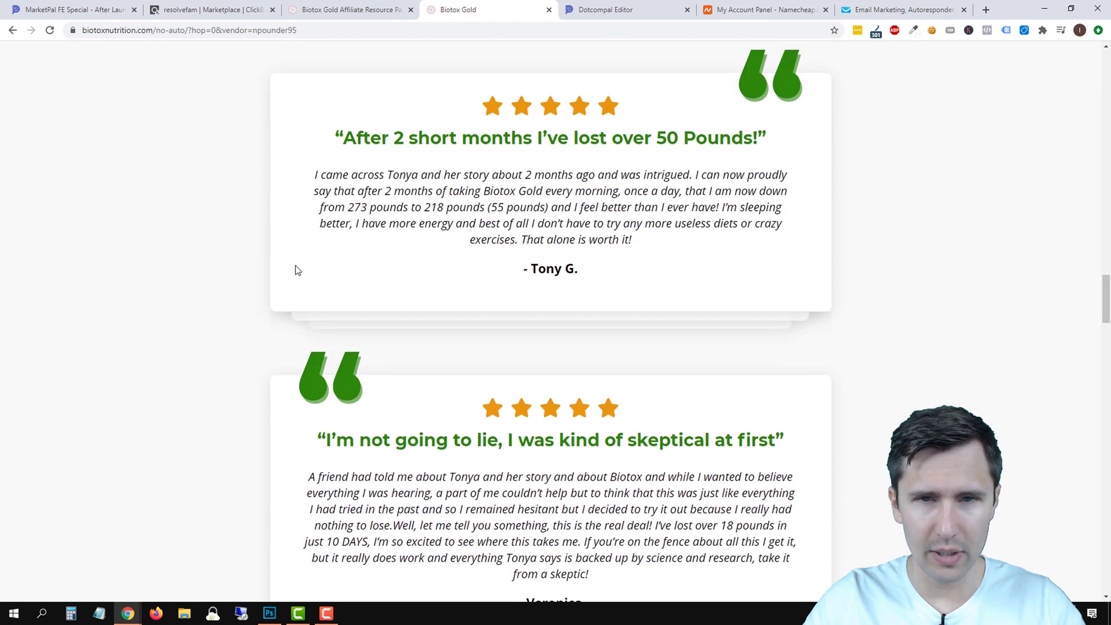
pyautogui.scroll(-6, 429, 276)
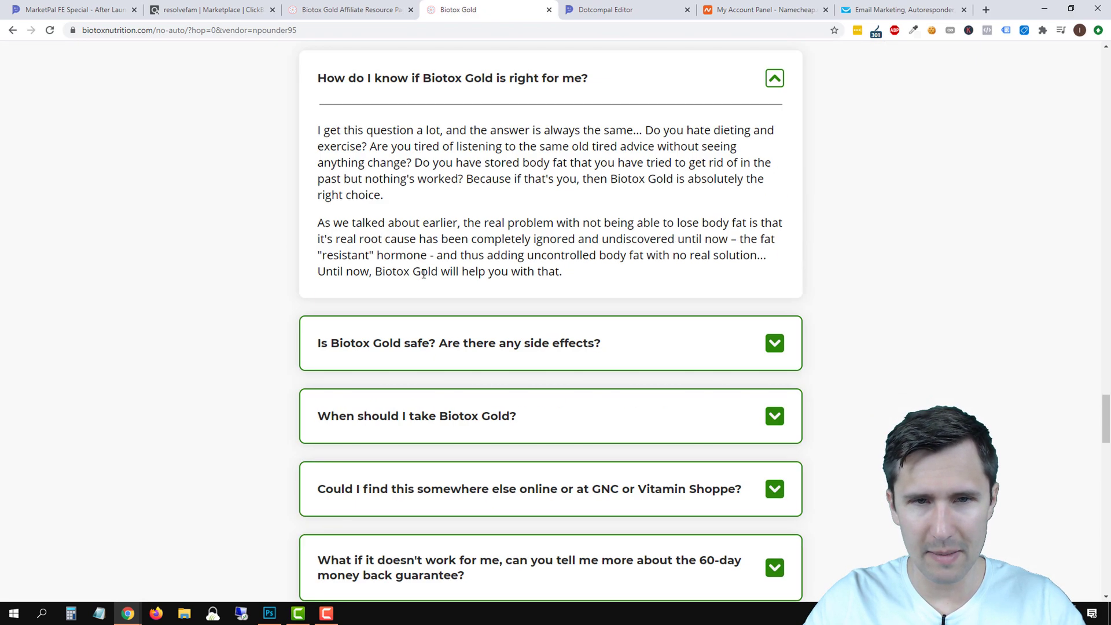
pyautogui.scroll(1, 463, 295)
pyautogui.scroll(-2, 494, 314)
pyautogui.scroll(-1, 494, 315)
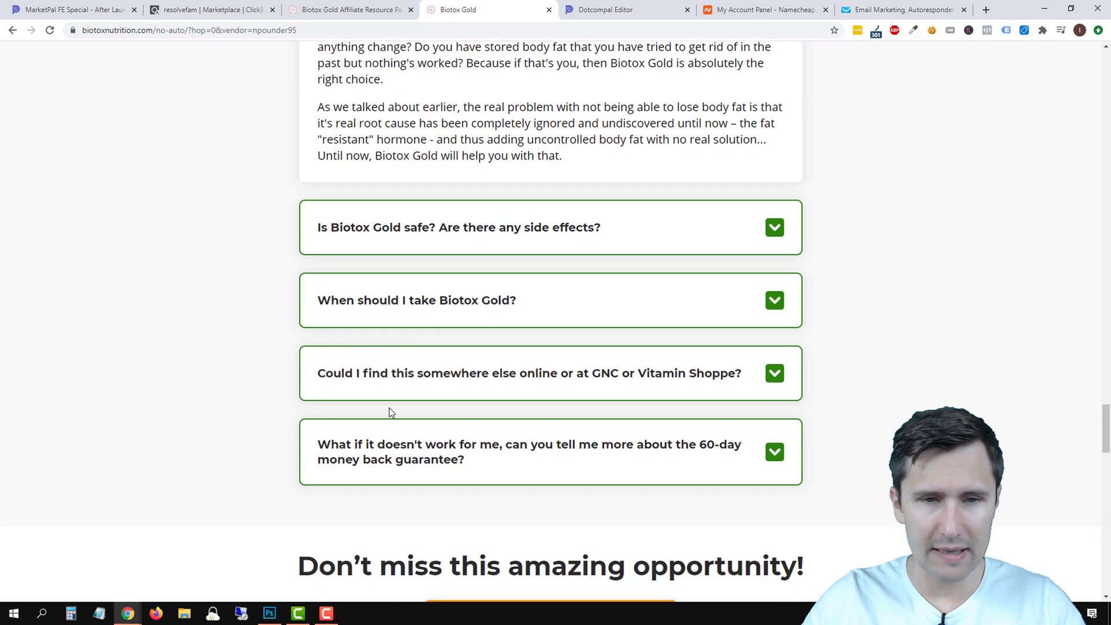
pyautogui.click(438, 373)
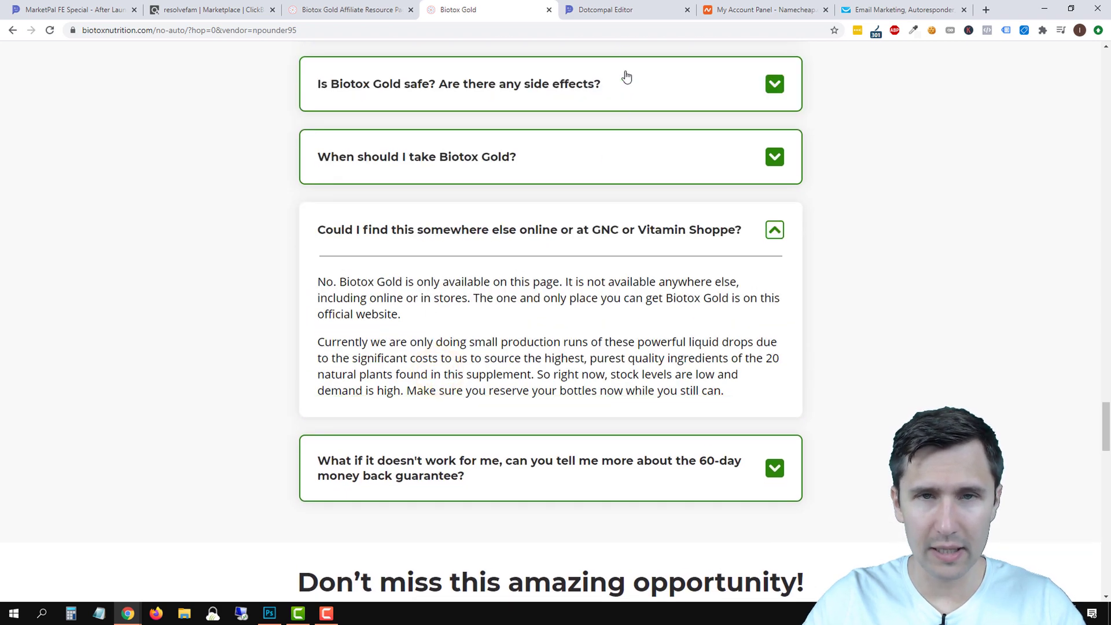
pyautogui.click(644, 10)
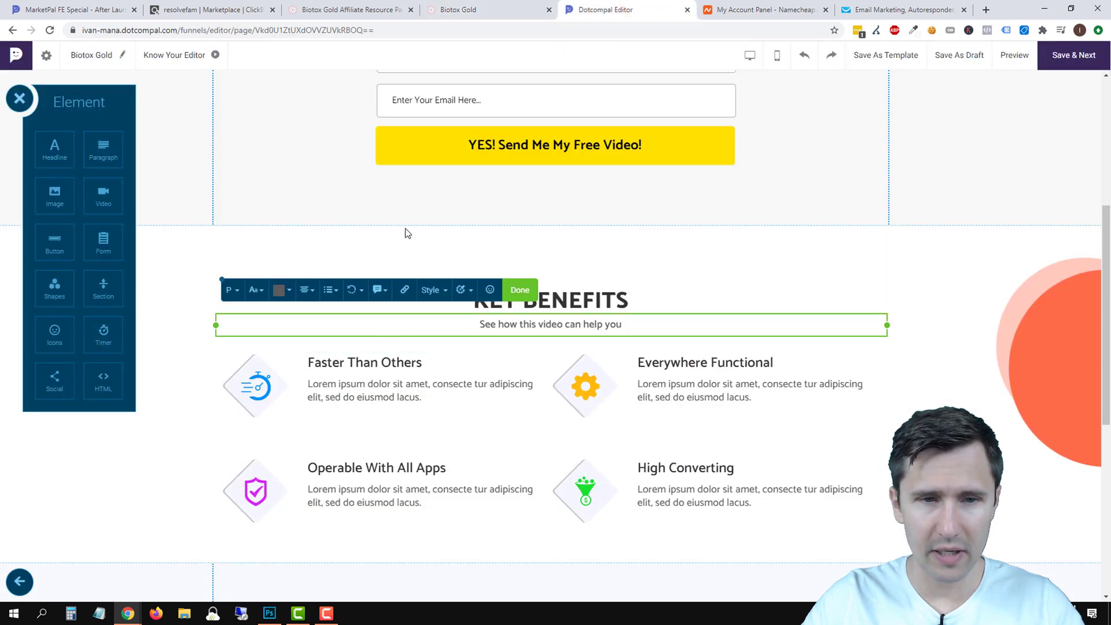
# Retitle the first benefit 'Detoxifies the Body', checking the Biotox Gold FAQ answers for wording.
pyautogui.doubleClick(338, 360)
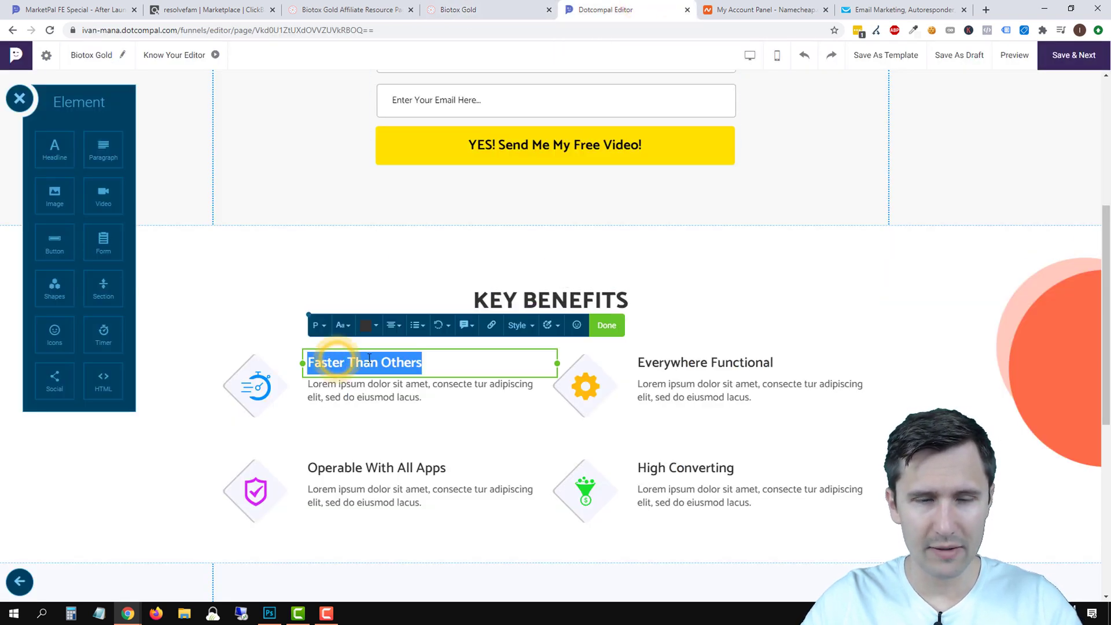
pyautogui.write('Detoxifies the Body')
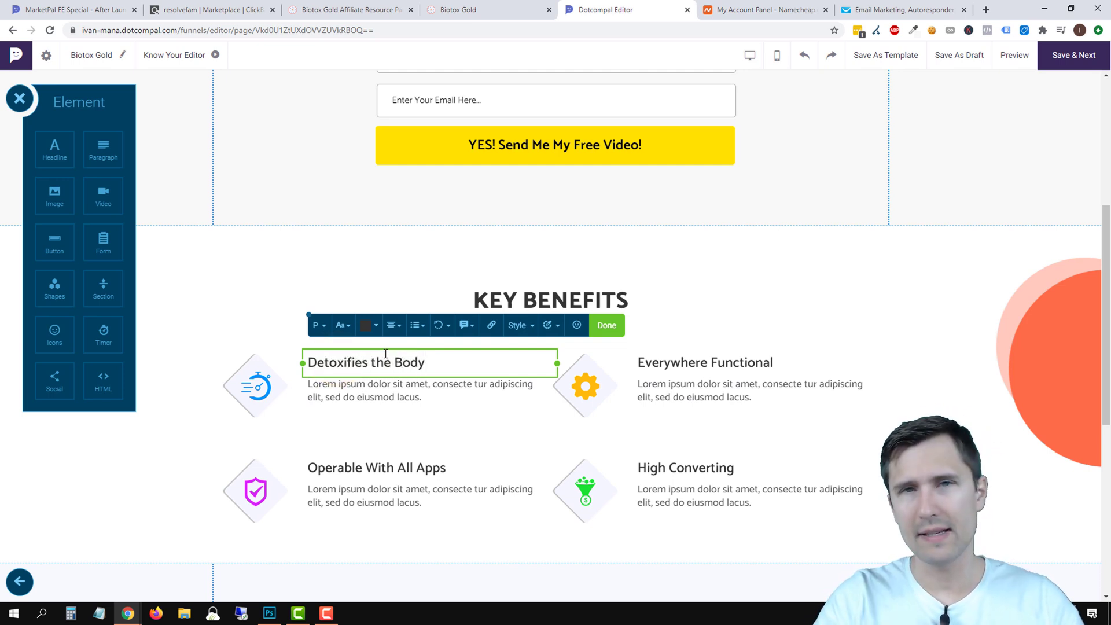
pyautogui.click(457, 10)
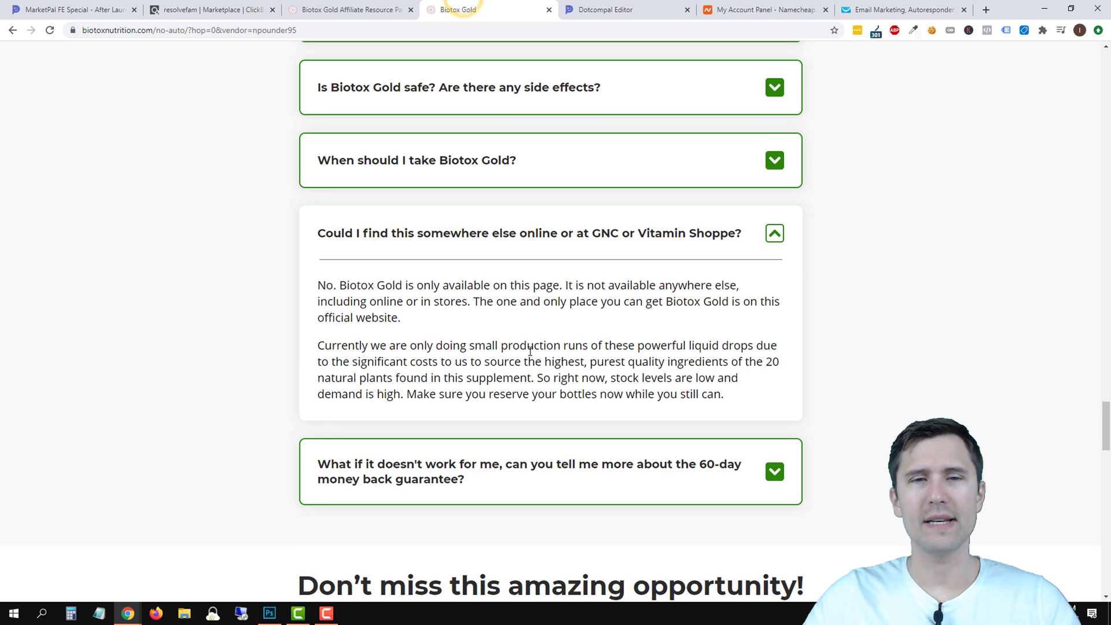
pyautogui.scroll(3, 599, 203)
pyautogui.click(546, 200)
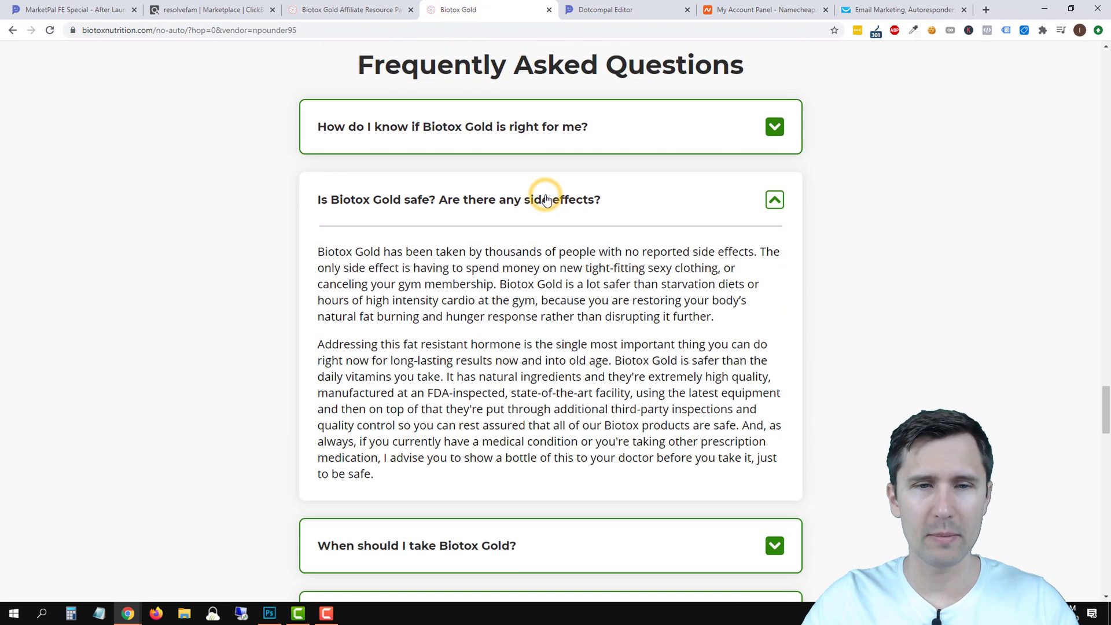
pyautogui.click(533, 139)
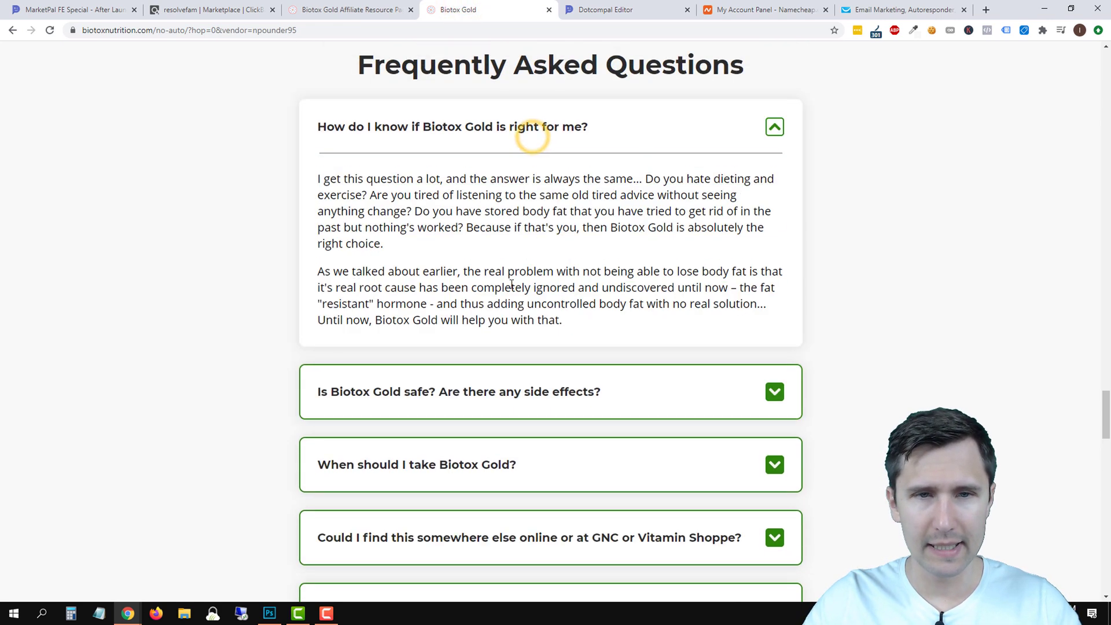
pyautogui.scroll(-5, 538, 303)
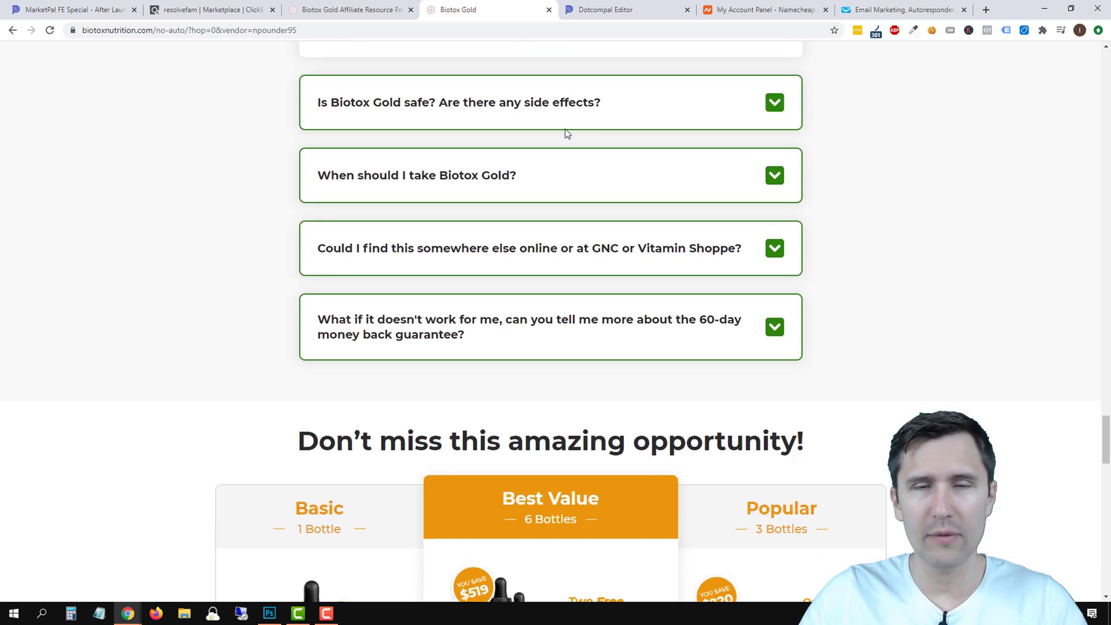
pyautogui.click(607, 9)
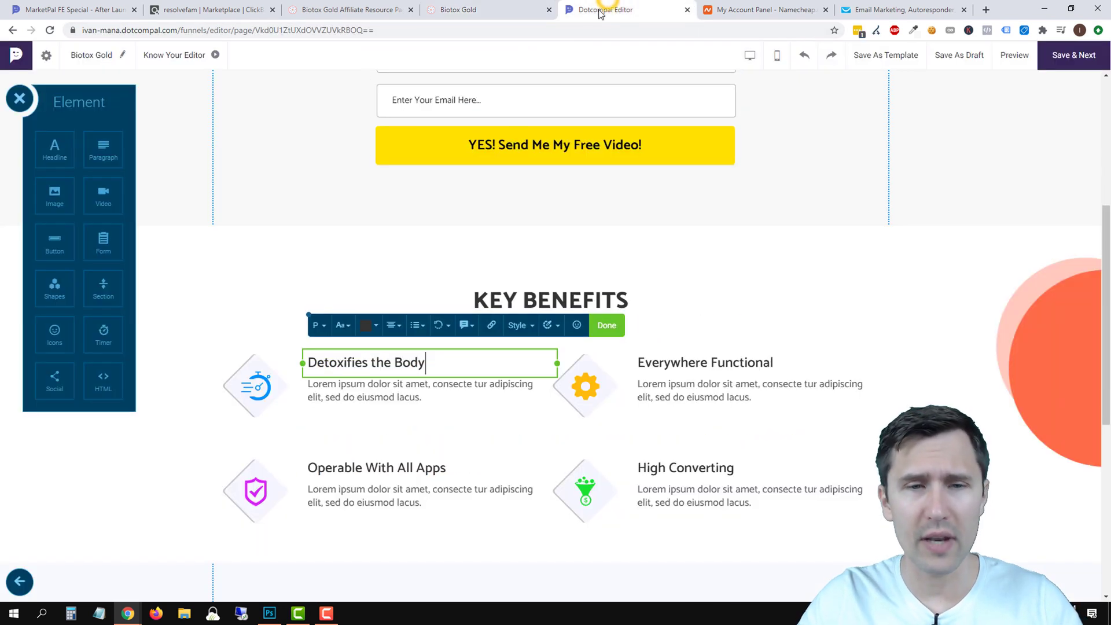
# Rewrite the Detoxifies the Body description about all-natural detox ingredients.
pyautogui.tripleClick(351, 396)
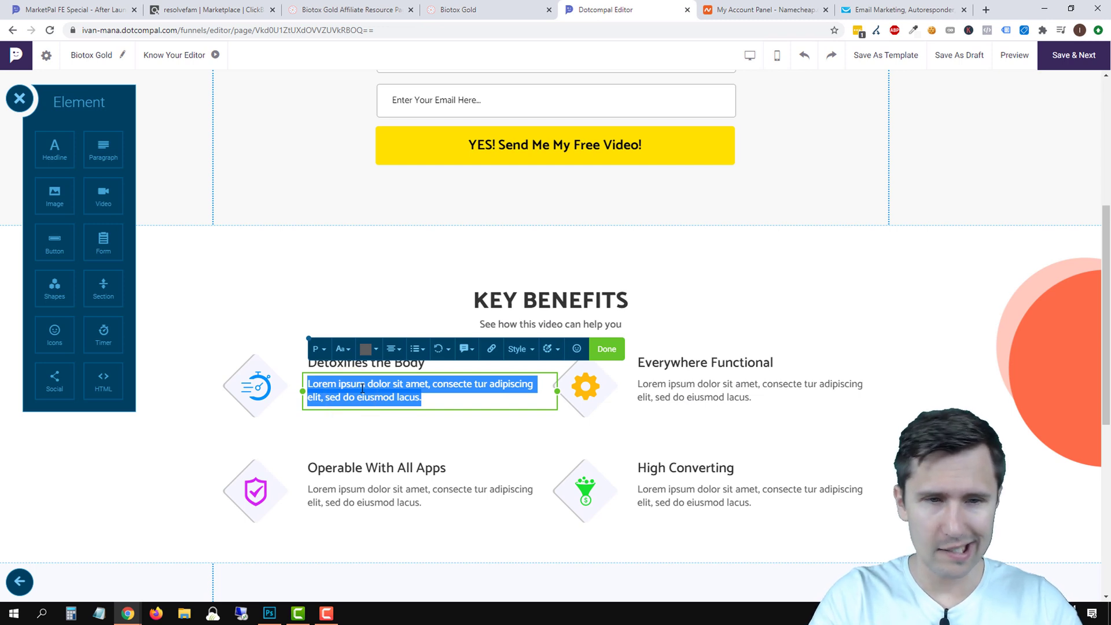
pyautogui.write('H')
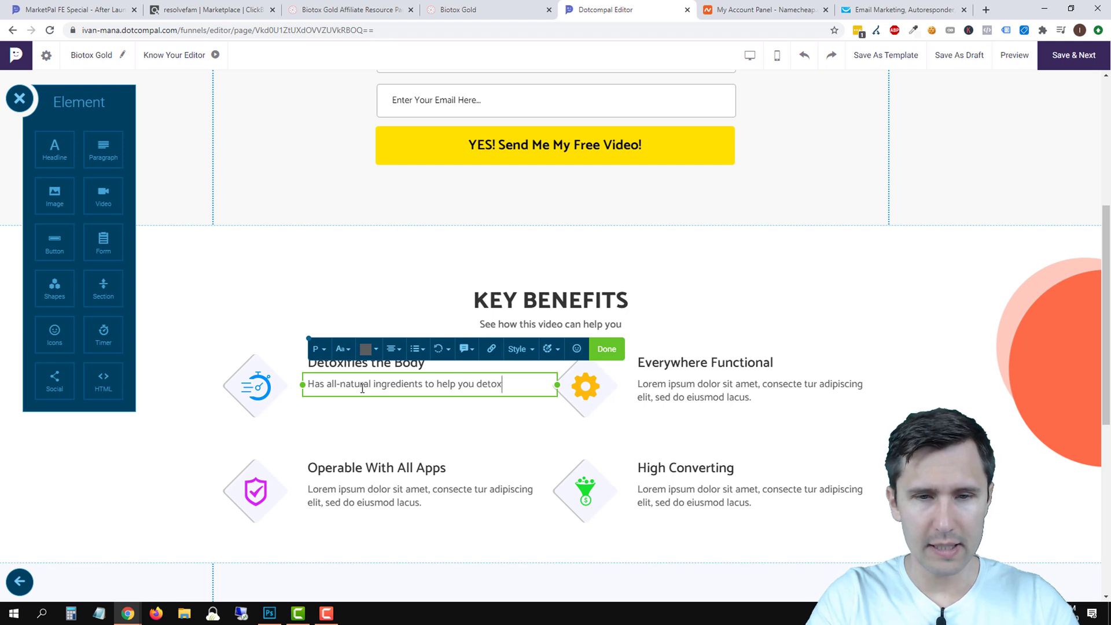
pyautogui.write('body.')
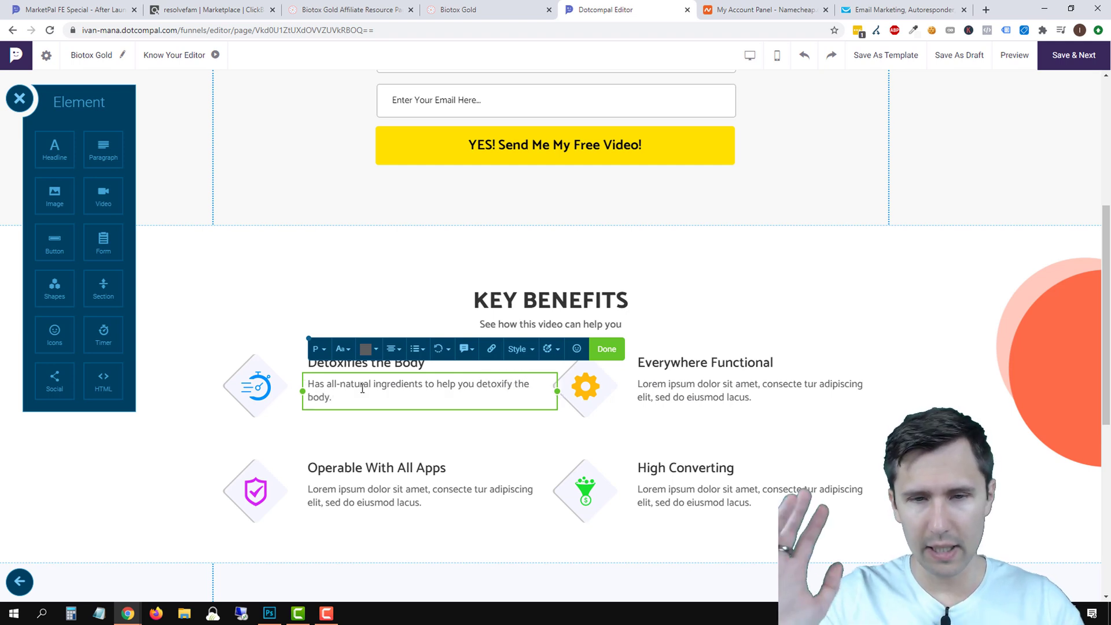
pyautogui.click(802, 297)
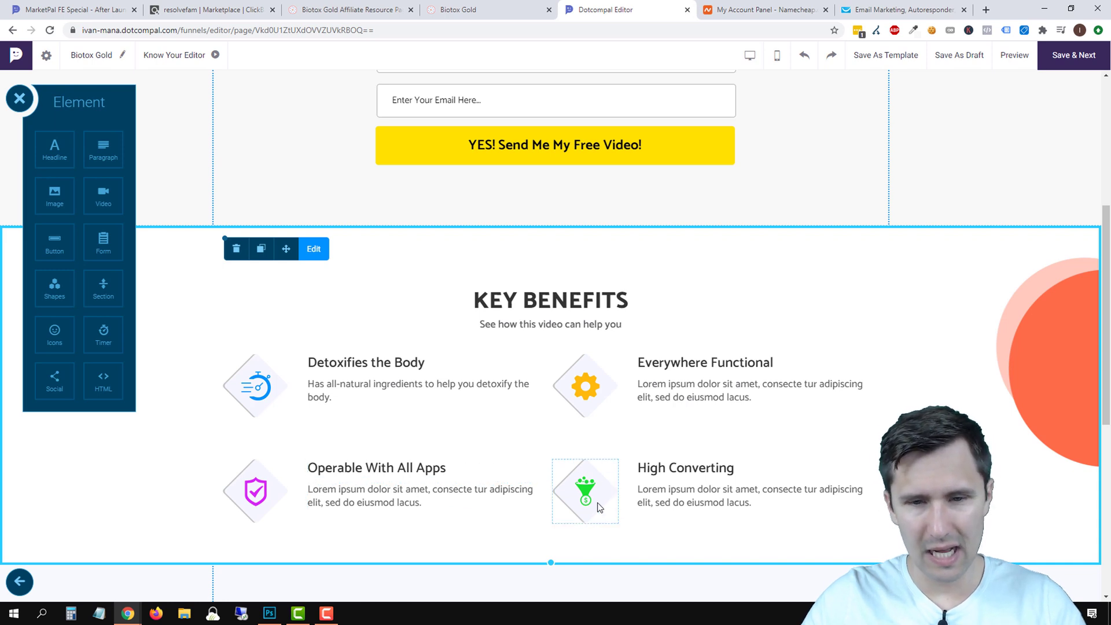
# Delete the Operable With All Apps heading, its placeholder paragraph and the shield icon.
pyautogui.scroll(-1, 451, 415)
pyautogui.click(370, 412)
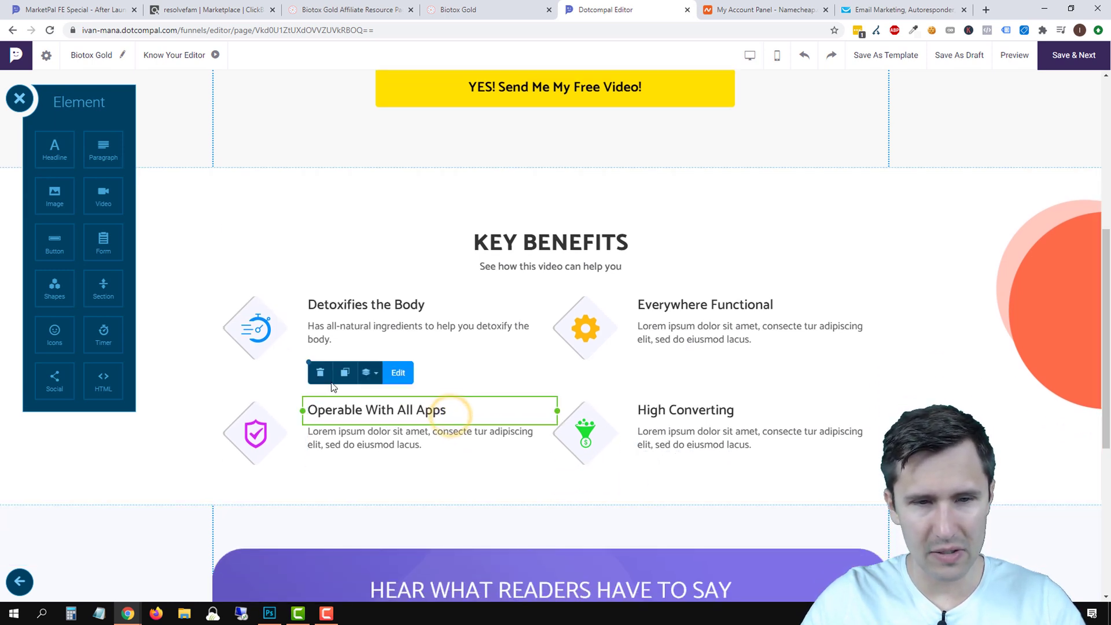
pyautogui.click(319, 373)
pyautogui.click(373, 437)
pyautogui.click(317, 405)
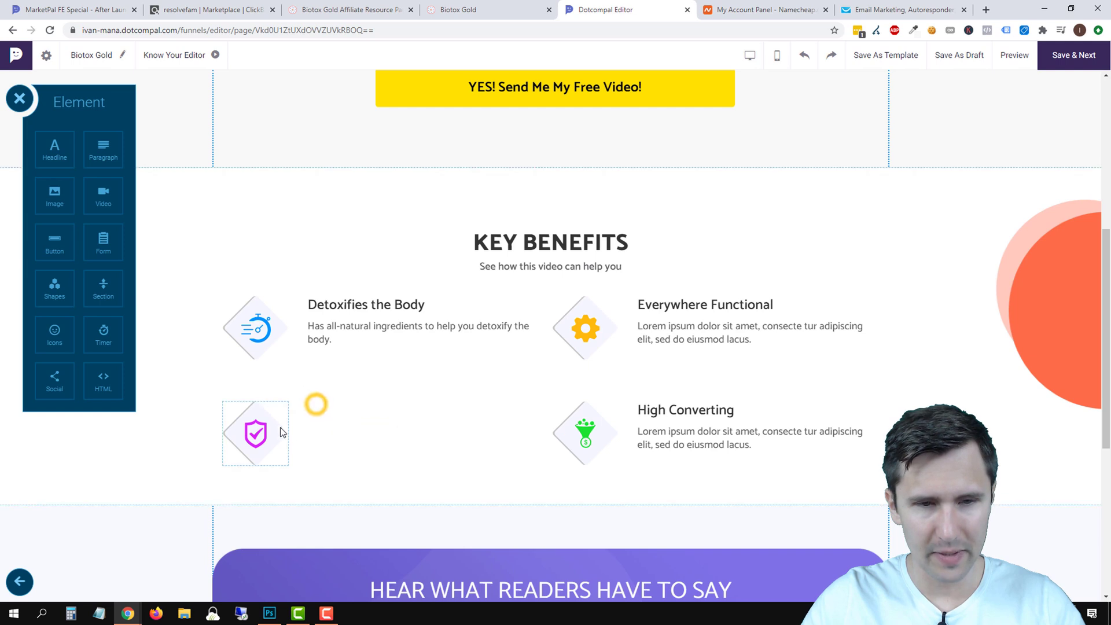
pyautogui.click(278, 427)
pyautogui.click(232, 371)
# Delete the High Converting funnel icon, heading and paragraph.
pyautogui.click(596, 434)
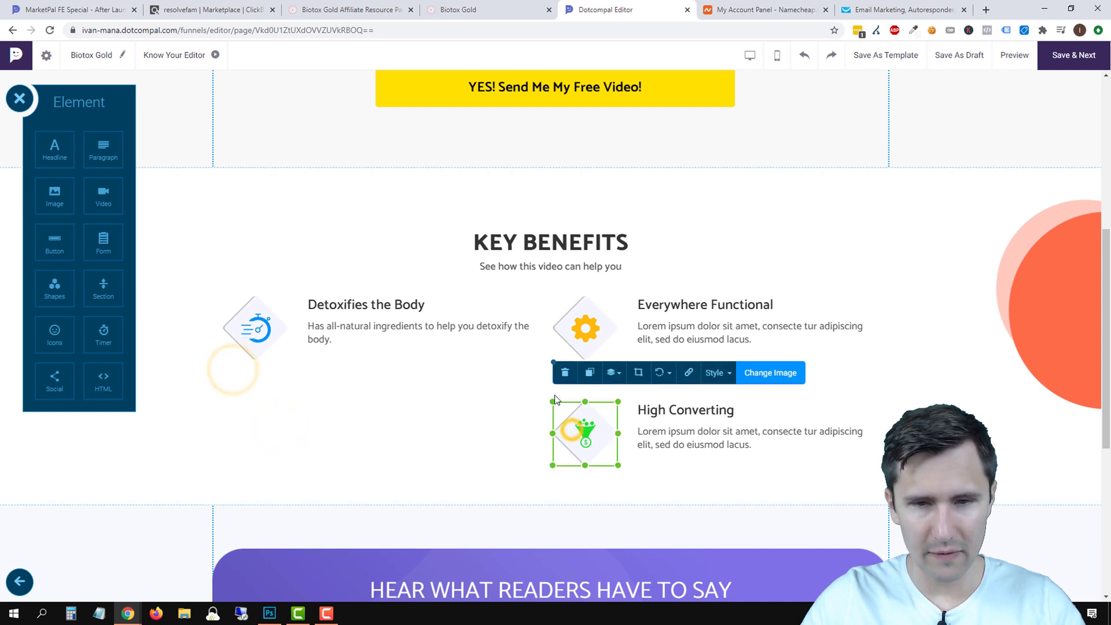
pyautogui.click(567, 373)
pyautogui.click(682, 409)
pyautogui.click(650, 373)
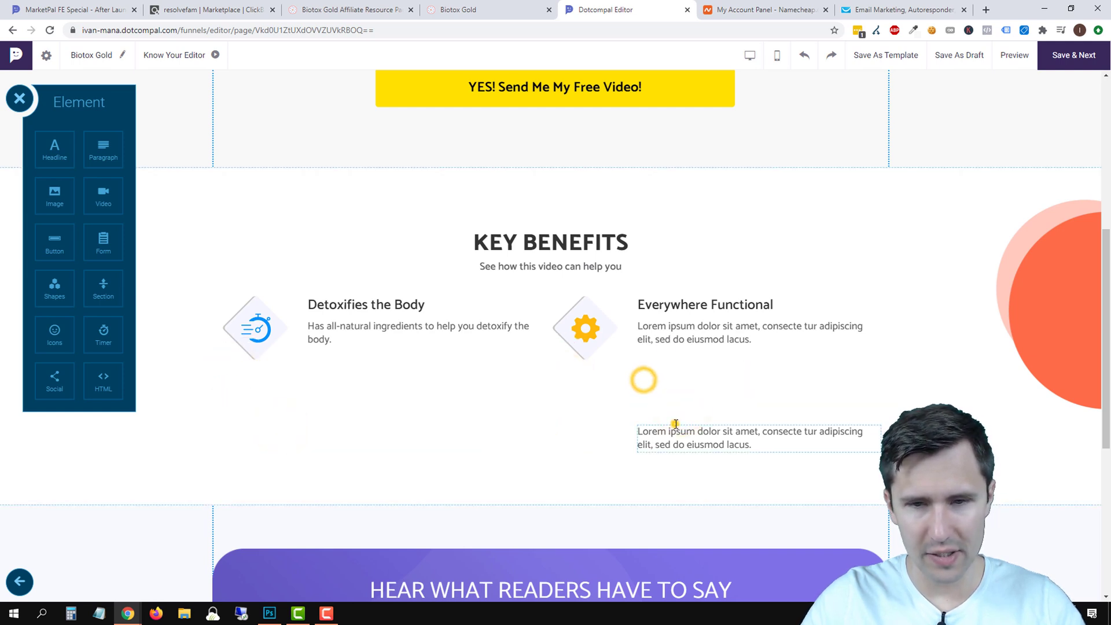
pyautogui.click(670, 428)
pyautogui.click(649, 395)
# Shrink the Key Benefits section's height to fit the two remaining benefits.
pyautogui.click(524, 424)
pyautogui.click(537, 499)
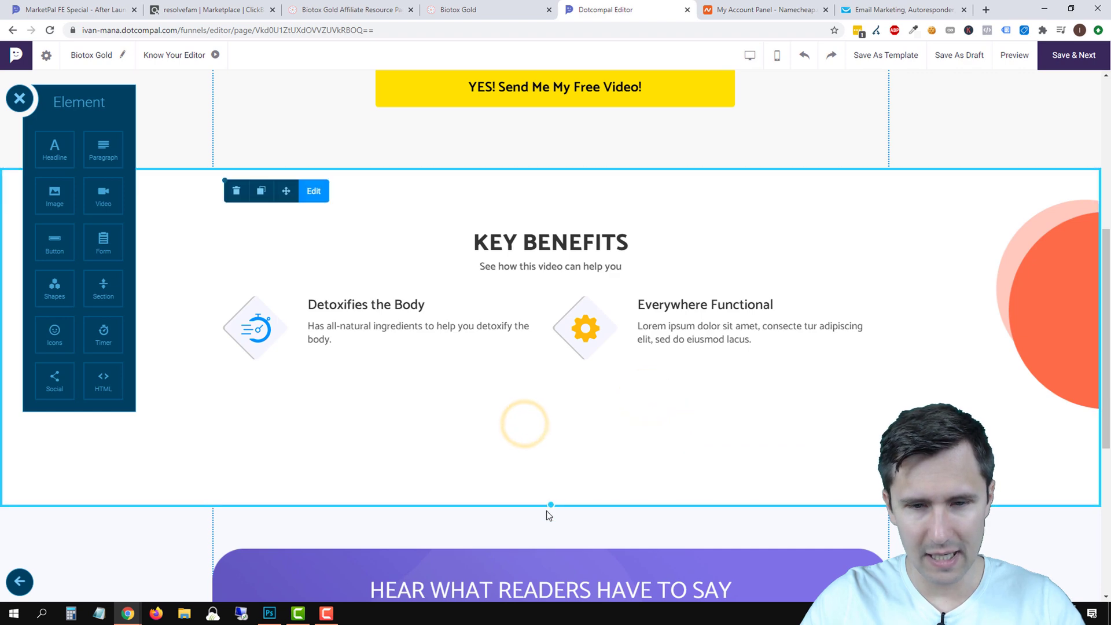
pyautogui.moveTo(550, 503); pyautogui.dragTo(561, 419)
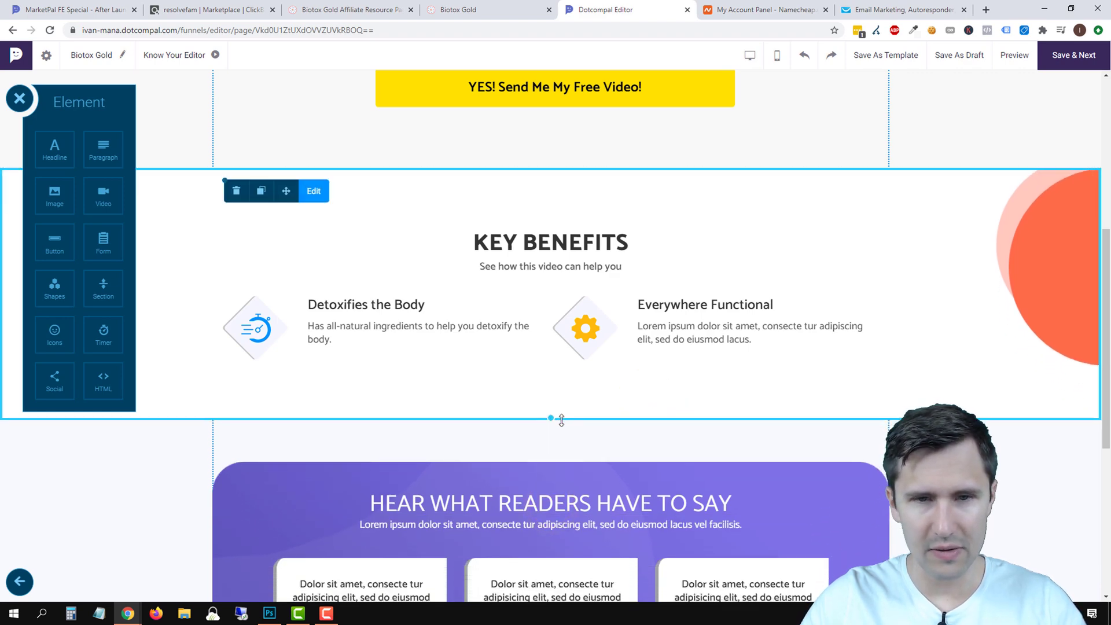
pyautogui.click(501, 9)
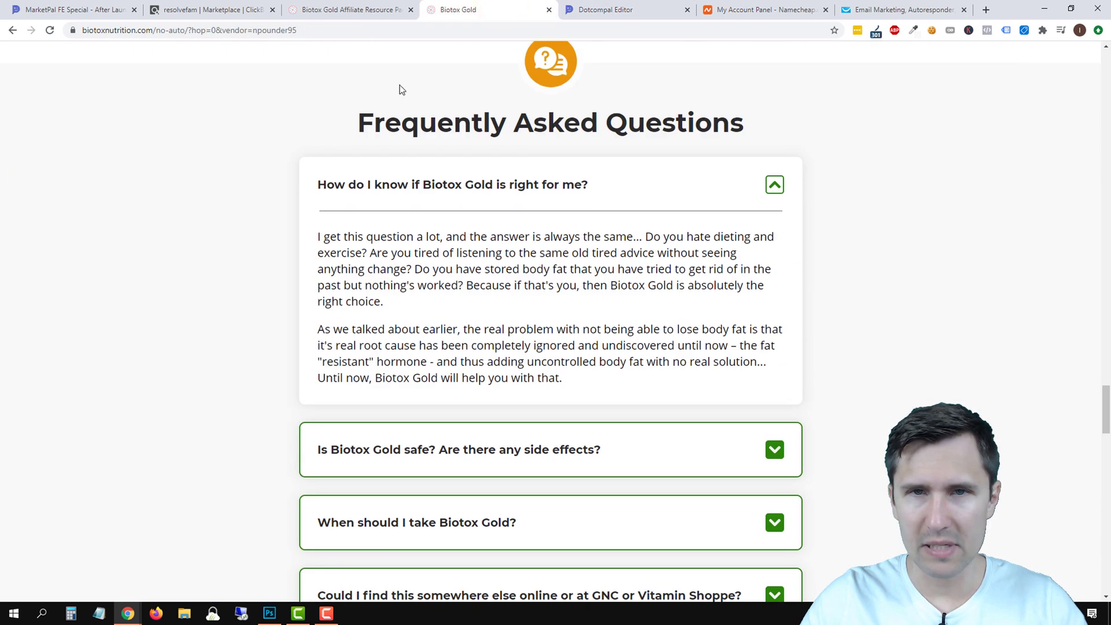
# Review the affiliate resource page and the sales page up to the 30-Second Morning 'Ritual' headline.
pyautogui.click(337, 5)
pyautogui.scroll(5, 434, 224)
pyautogui.click(463, 9)
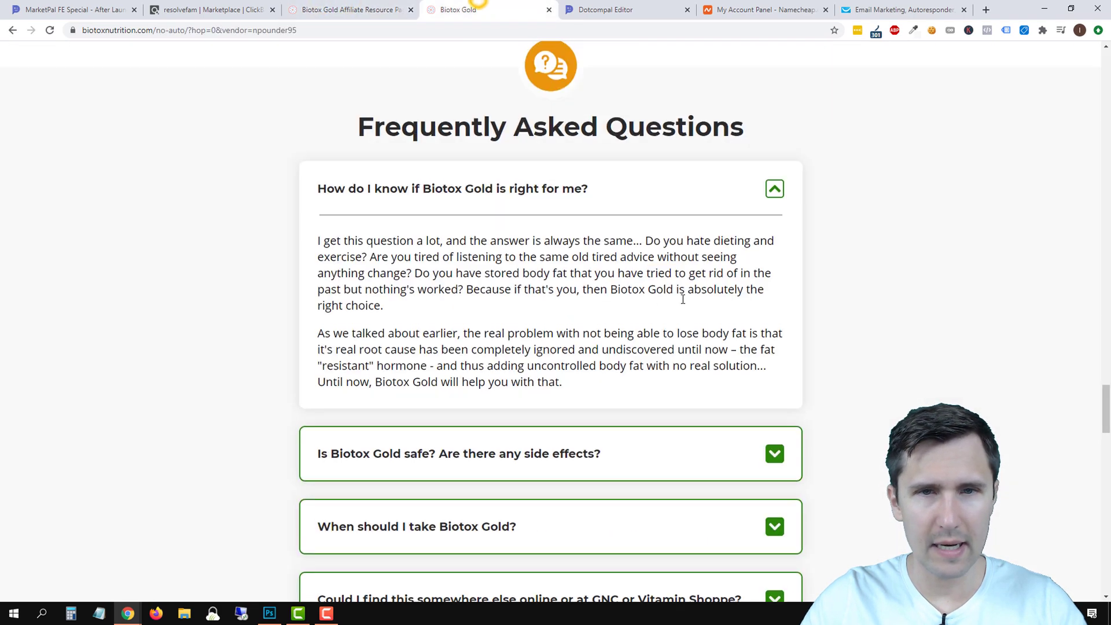
pyautogui.scroll(10, 794, 302)
pyautogui.scroll(20, 825, 279)
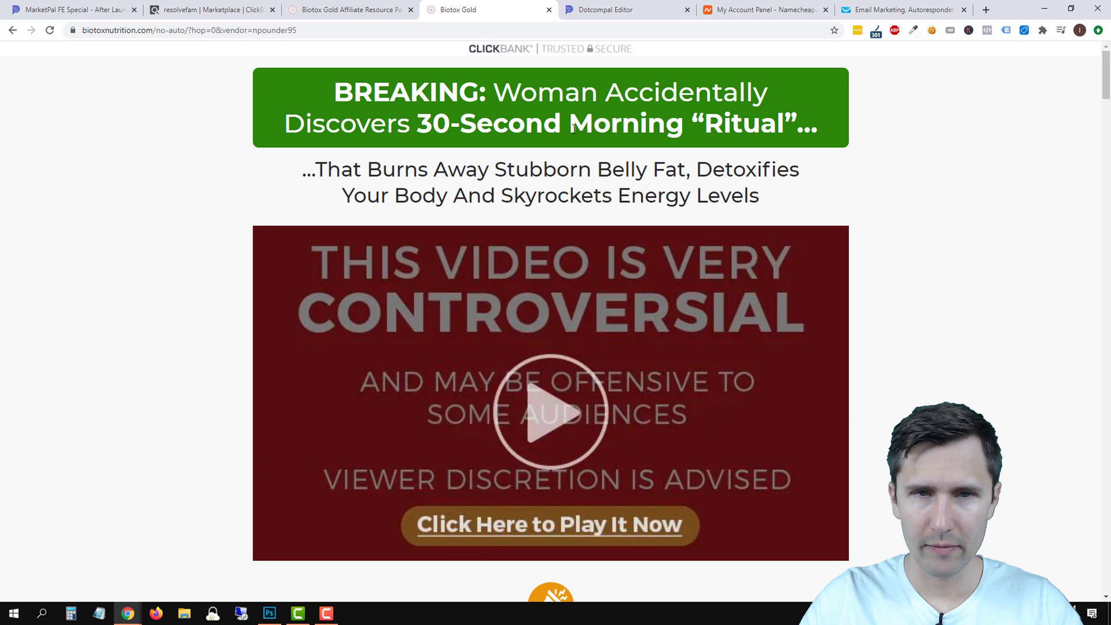
pyautogui.click(645, 4)
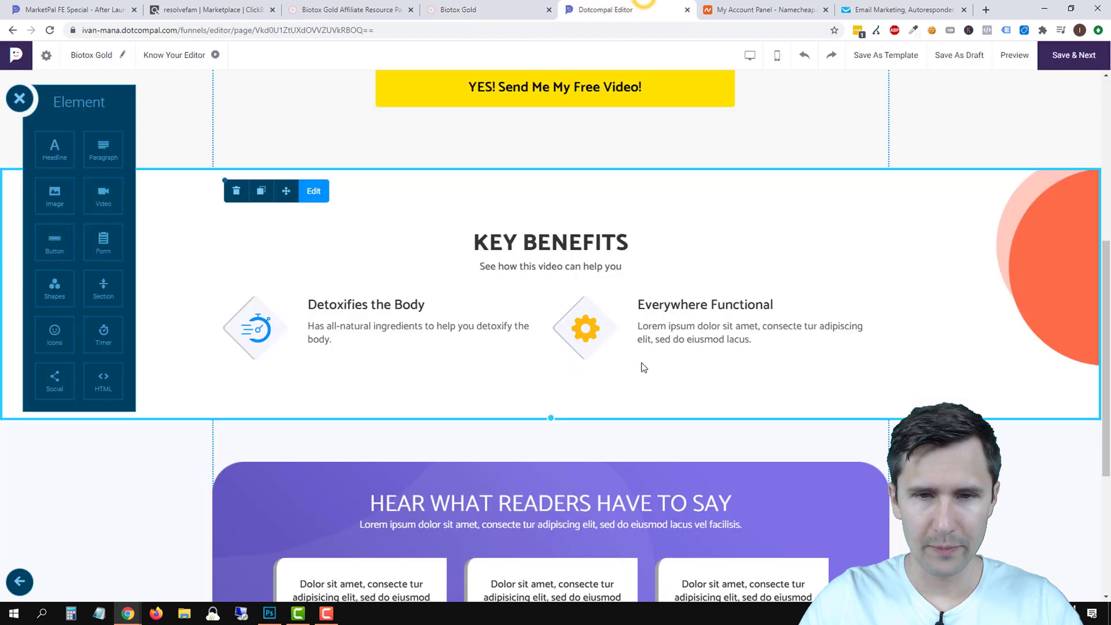
# Retitle the second benefit Only a 30-Second 'Ritual' with the belly-fat question as its text.
pyautogui.doubleClick(661, 302)
pyautogui.press('BackSpace')
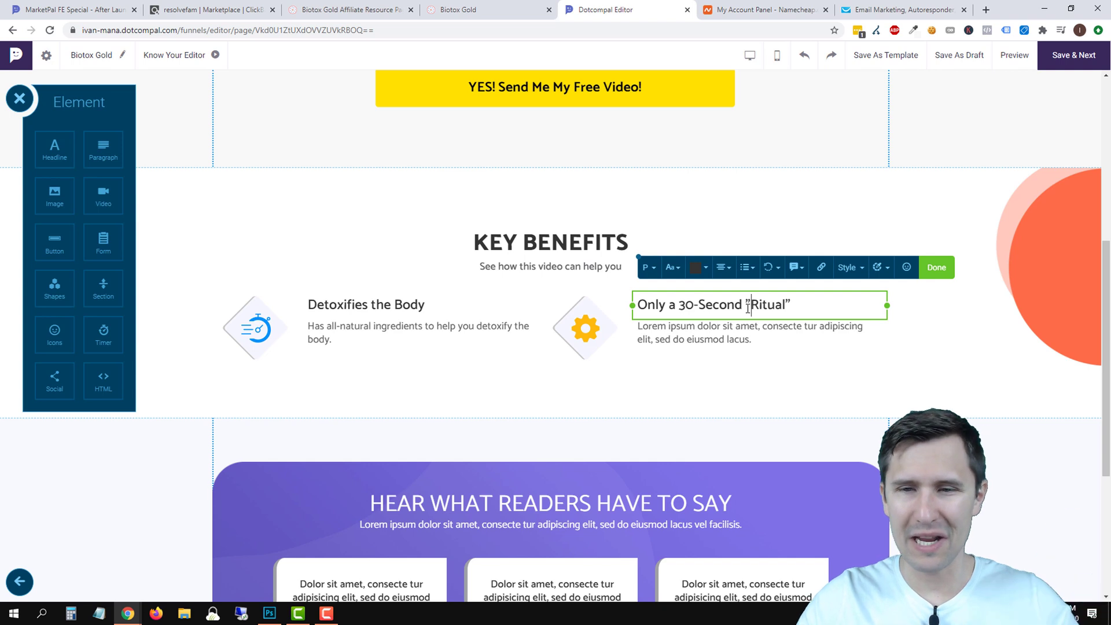
pyautogui.tripleClick(709, 346)
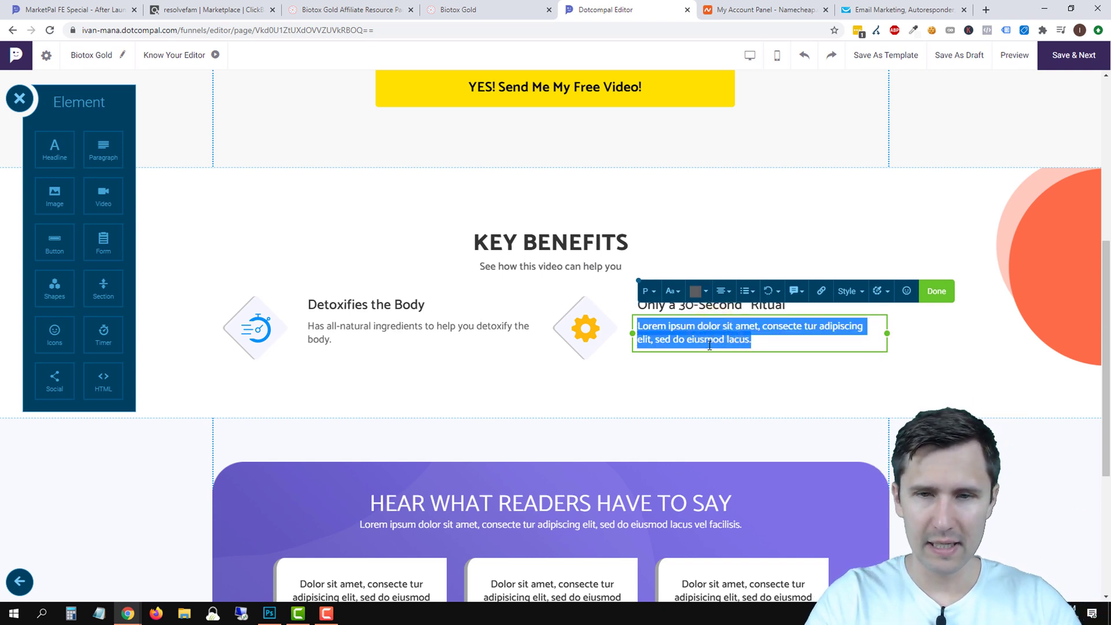
pyautogui.write('Can you take ')
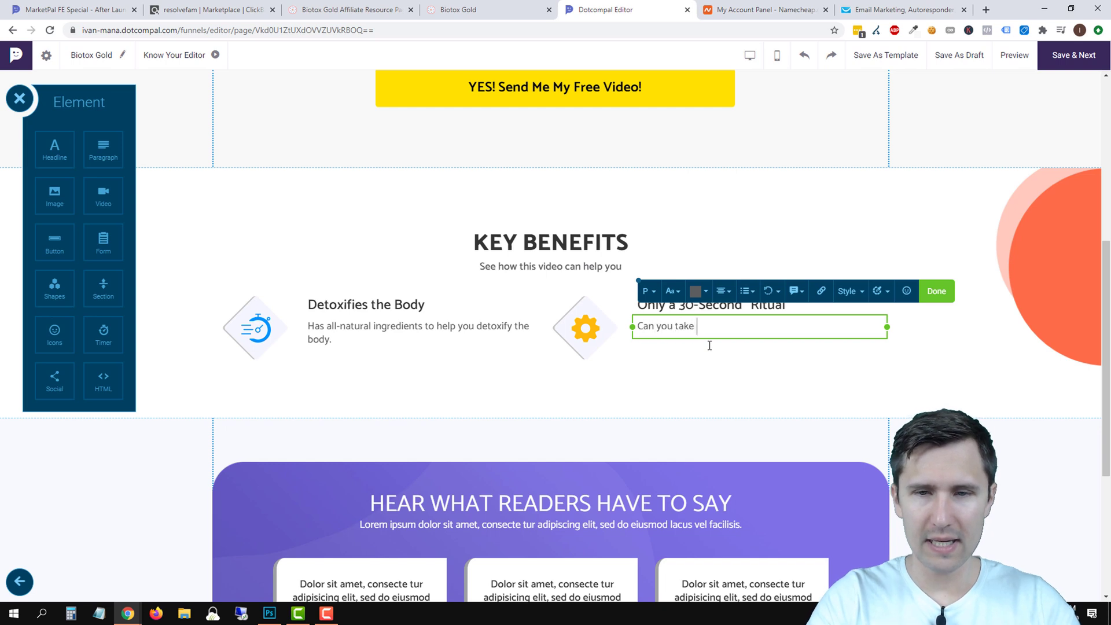
pyautogui.write('30 seconds out of your')
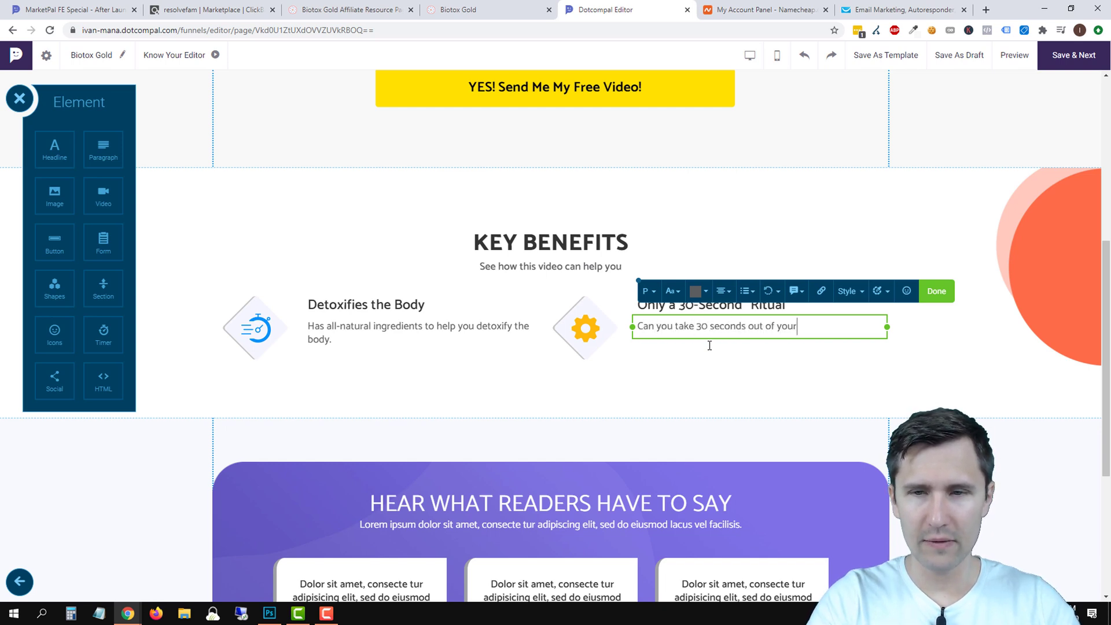
pyautogui.write(' day to ')
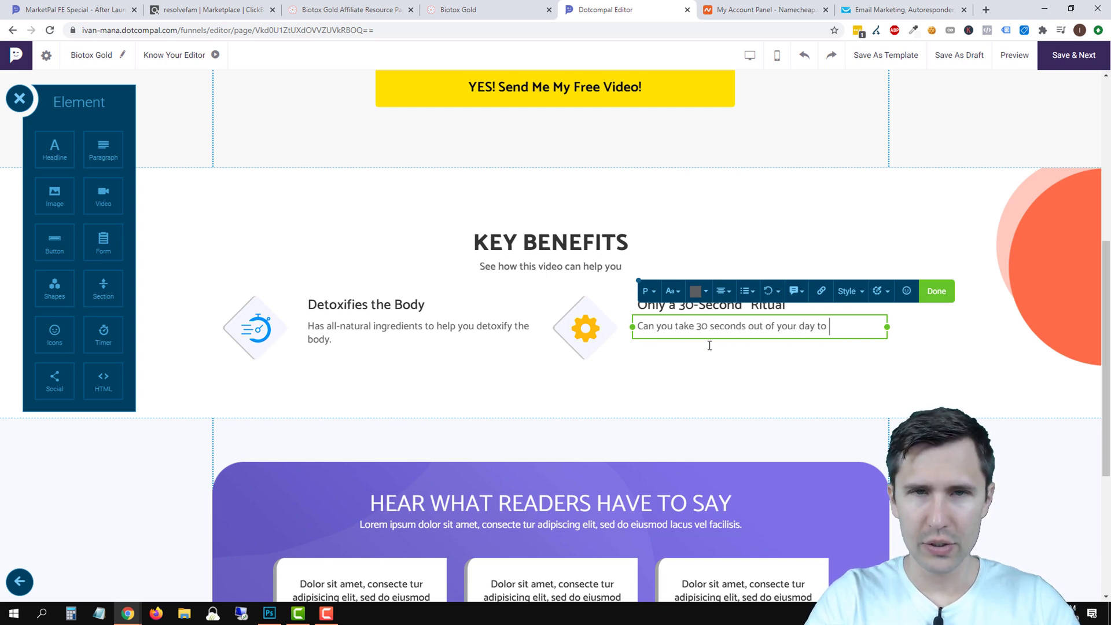
pyautogui.write('remove ')
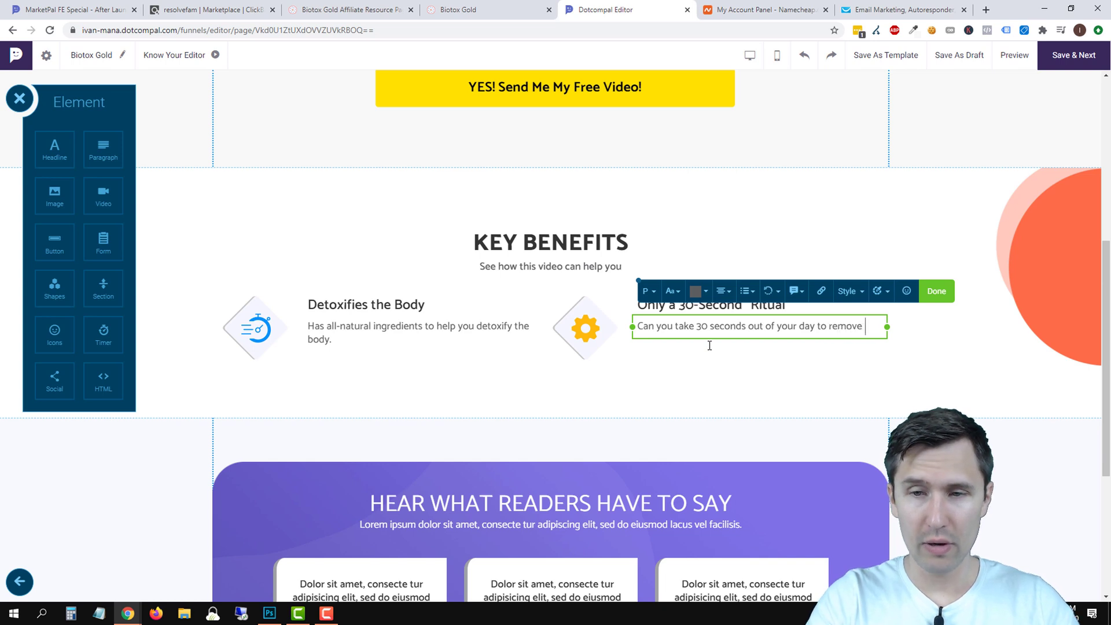
pyautogui.write('your belly fat?')
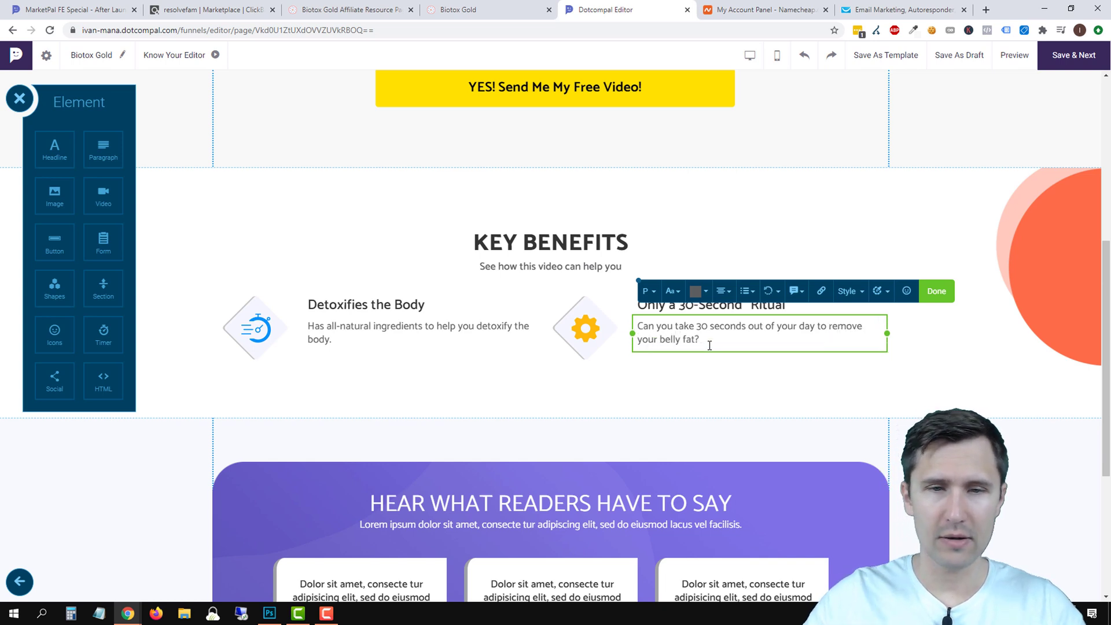
pyautogui.click(936, 291)
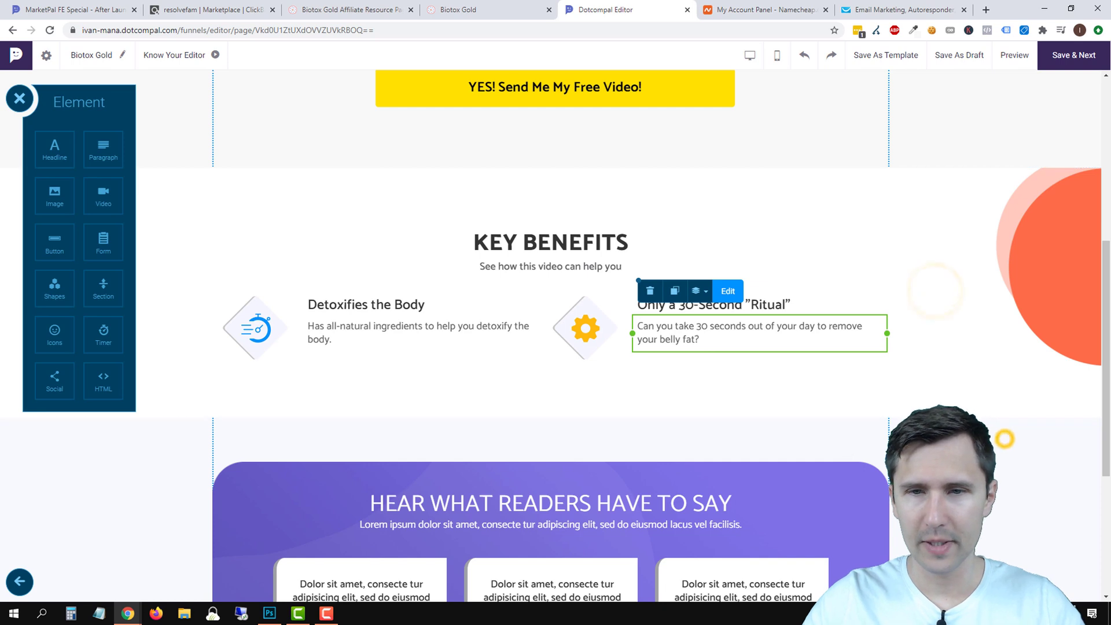
pyautogui.click(845, 453)
pyautogui.scroll(4, 844, 454)
pyautogui.click(868, 445)
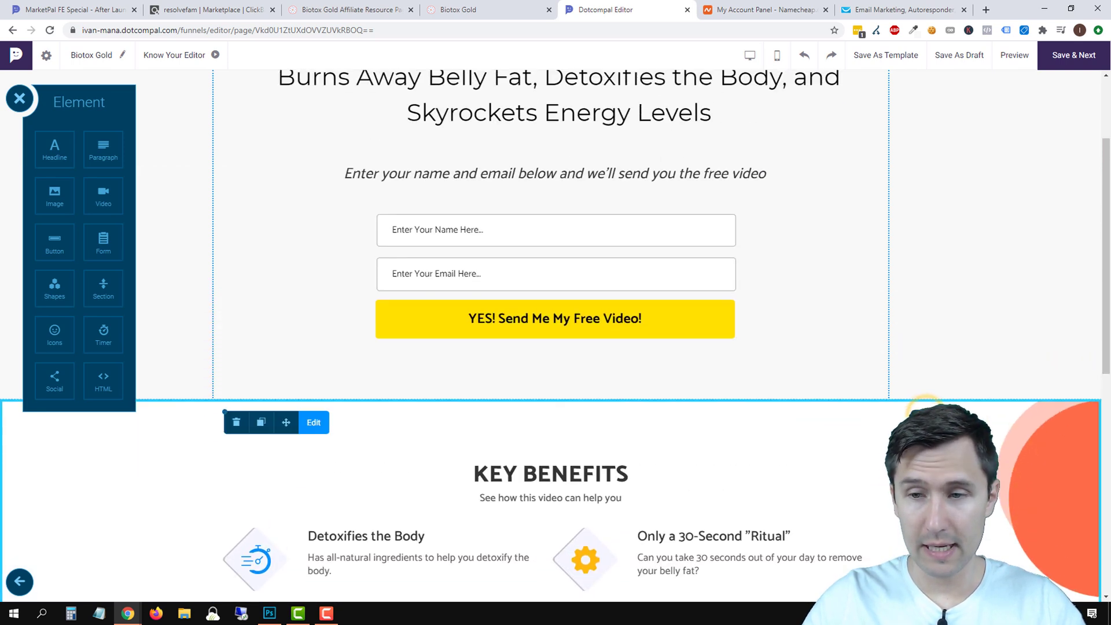
pyautogui.scroll(-2, 868, 446)
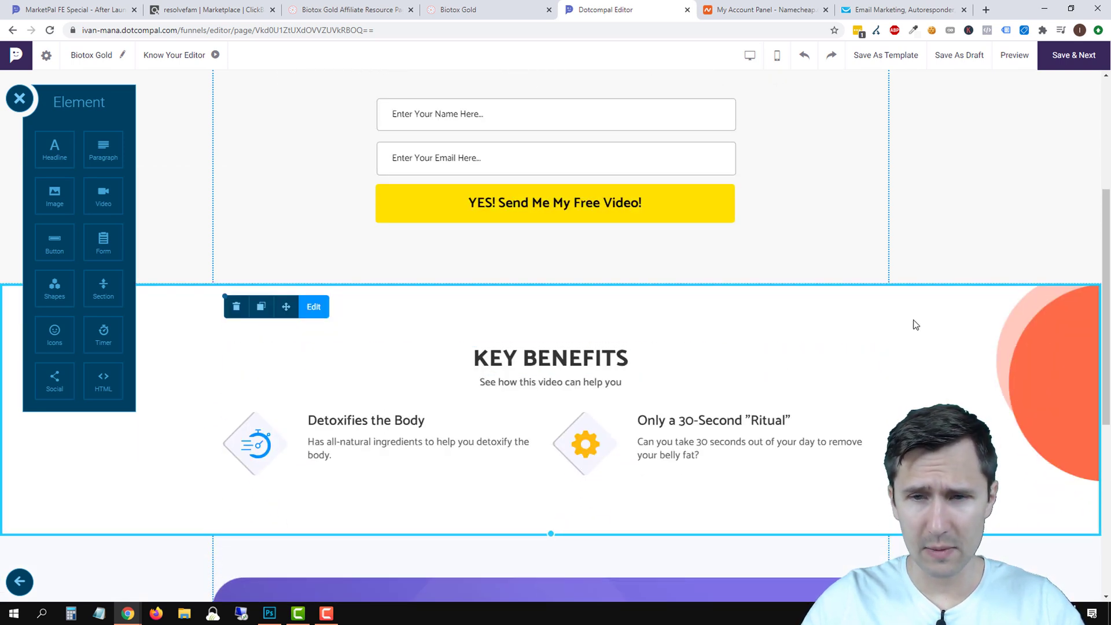
pyautogui.click(317, 307)
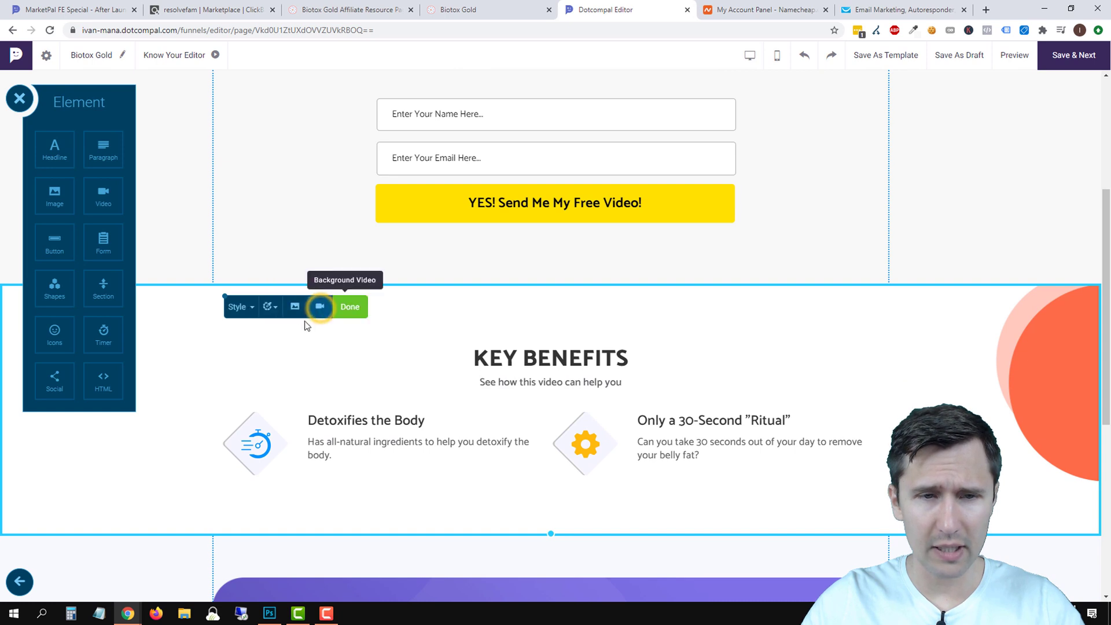
pyautogui.click(243, 307)
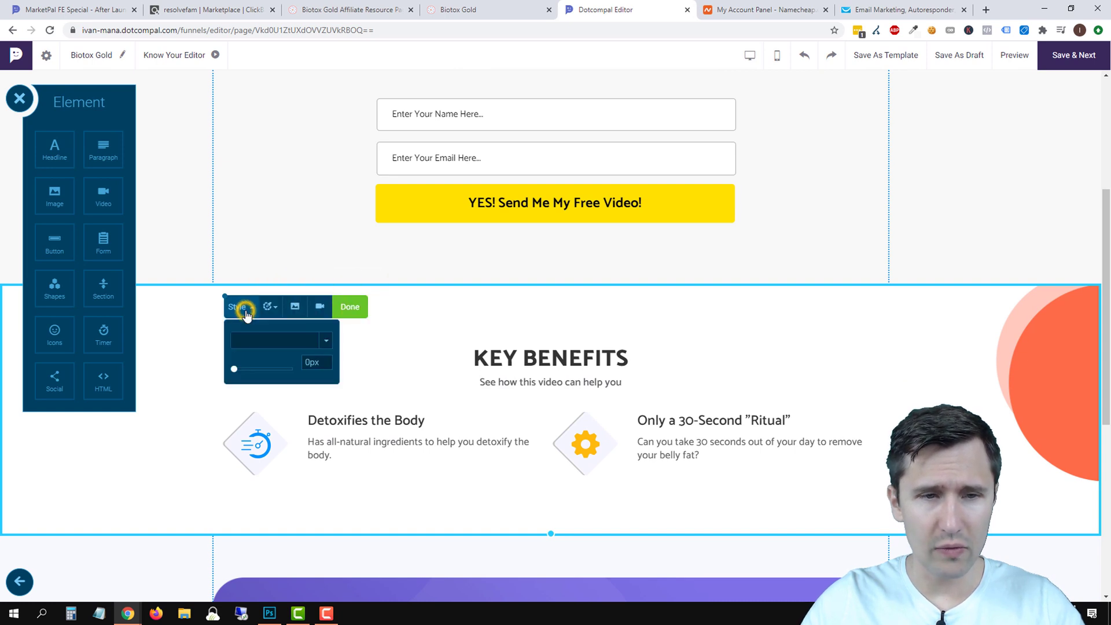
pyautogui.moveTo(236, 369); pyautogui.dragTo(257, 370)
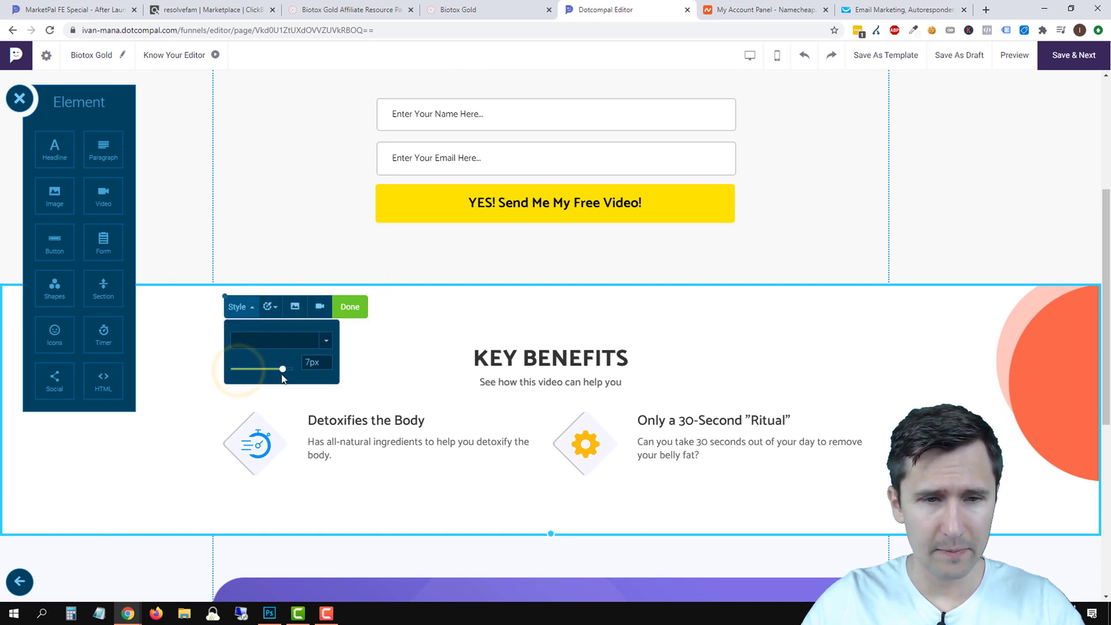
pyautogui.click(243, 307)
pyautogui.click(287, 346)
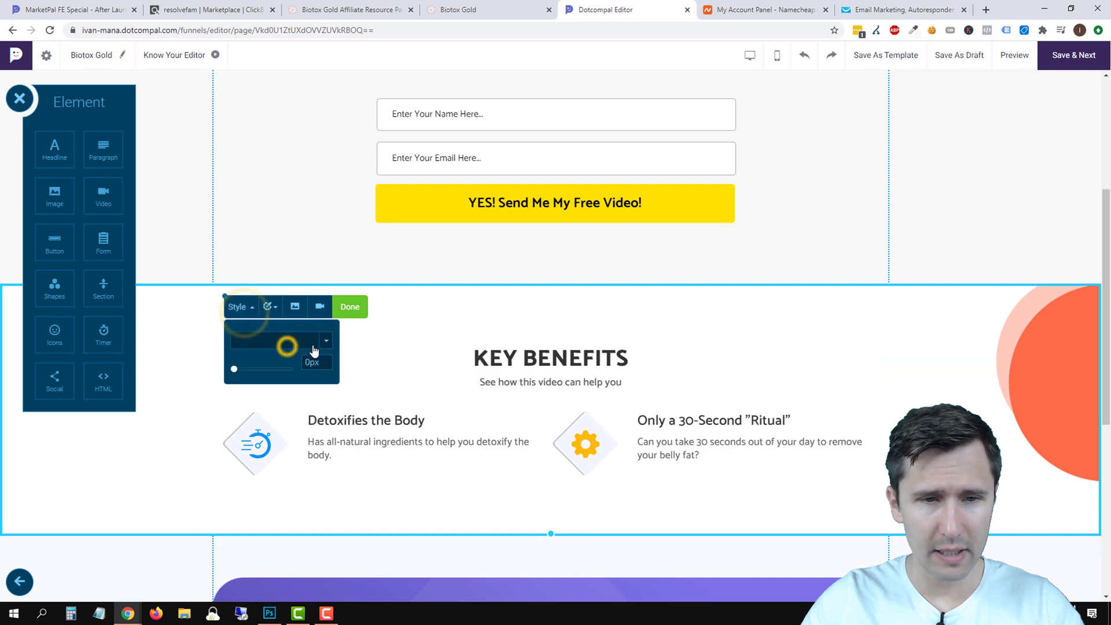
pyautogui.click(314, 349)
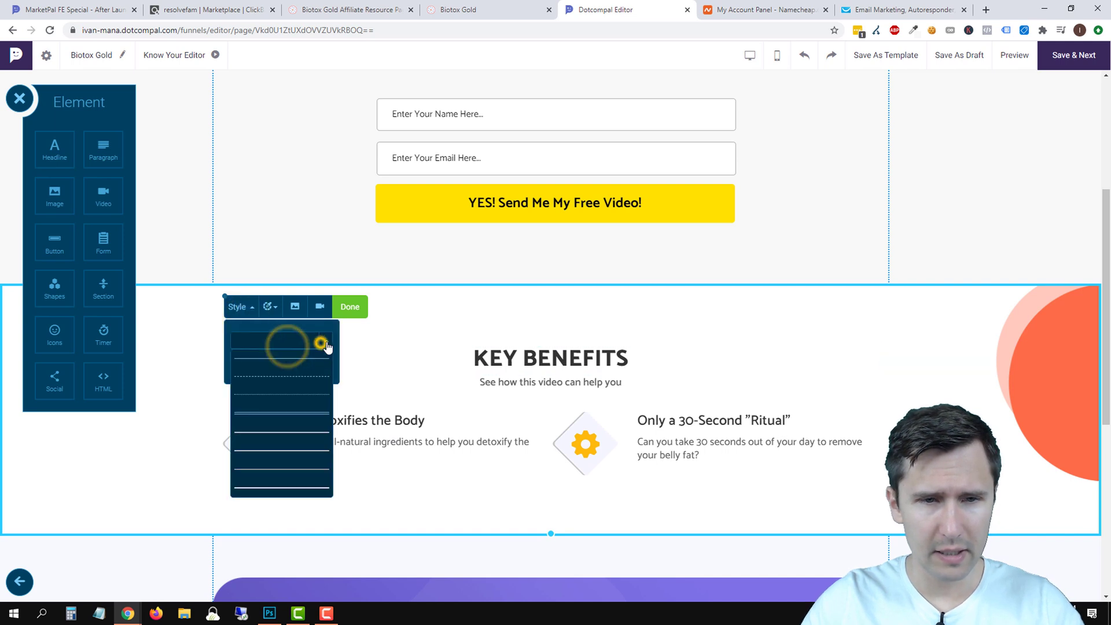
pyautogui.click(281, 385)
pyautogui.click(293, 415)
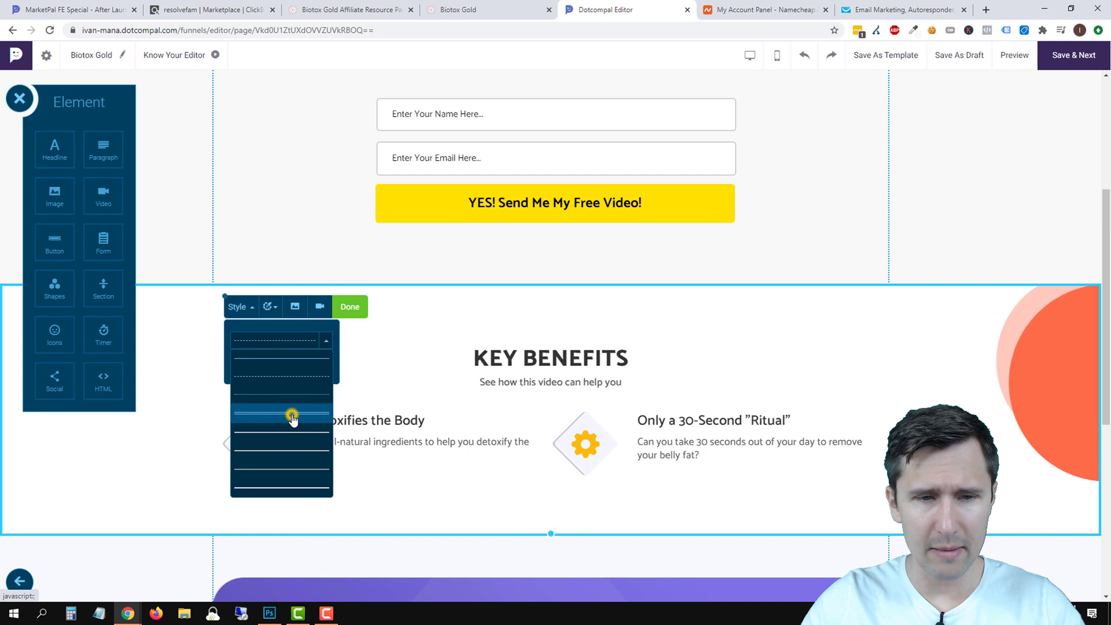
pyautogui.click(325, 346)
pyautogui.moveTo(231, 368)
pyautogui.mouseDown()
pyautogui.moveTo(267, 382)
pyautogui.moveTo(233, 368)
pyautogui.mouseUp()
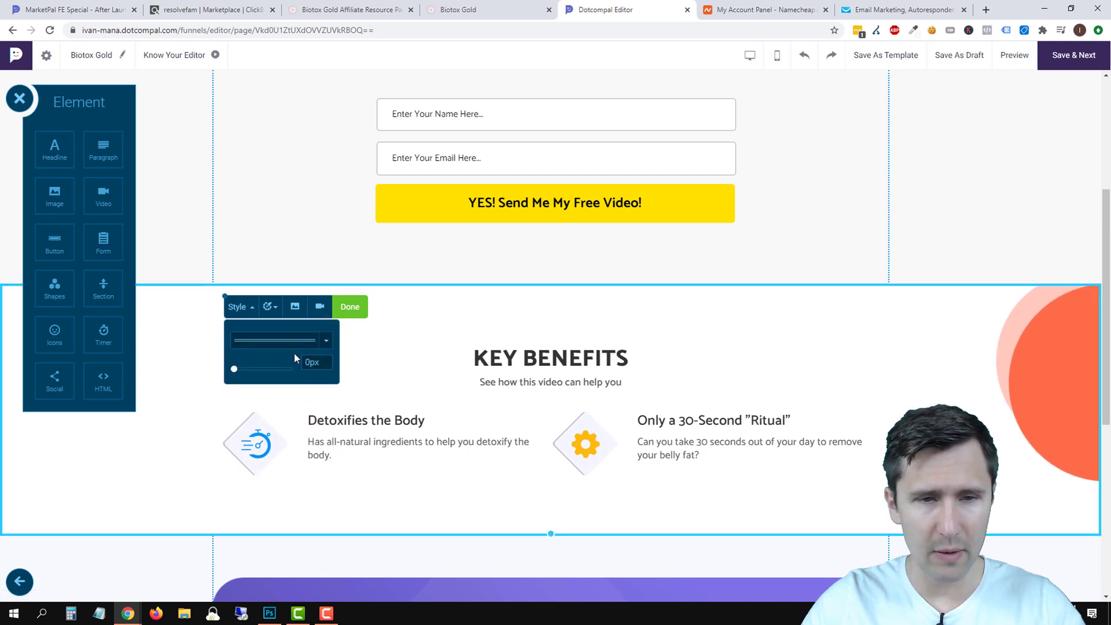
pyautogui.click(326, 344)
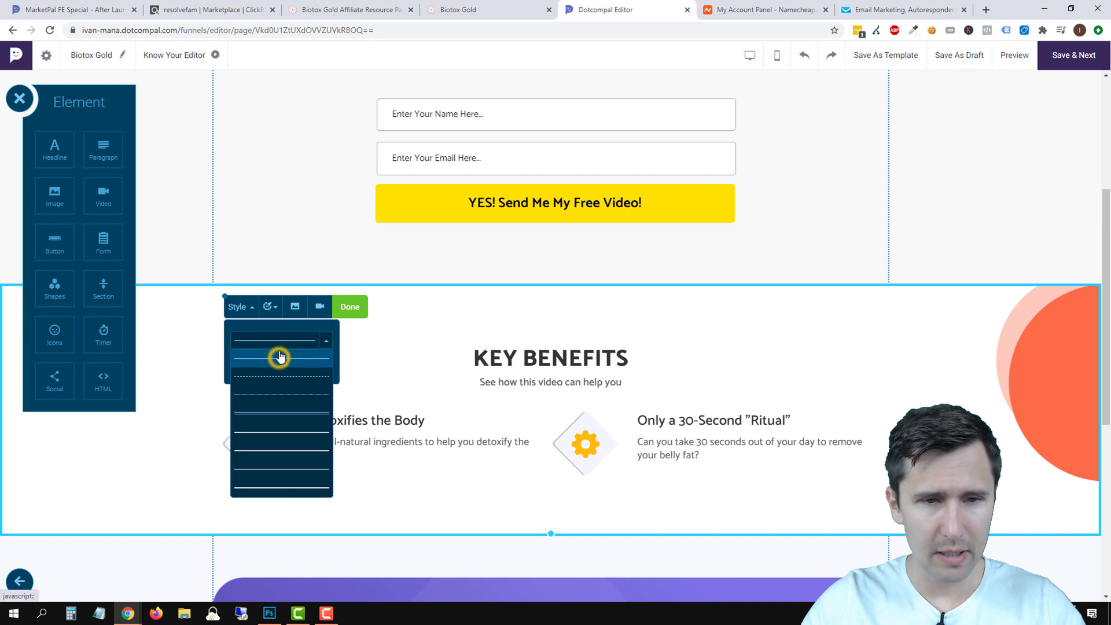
pyautogui.click(325, 340)
pyautogui.click(268, 305)
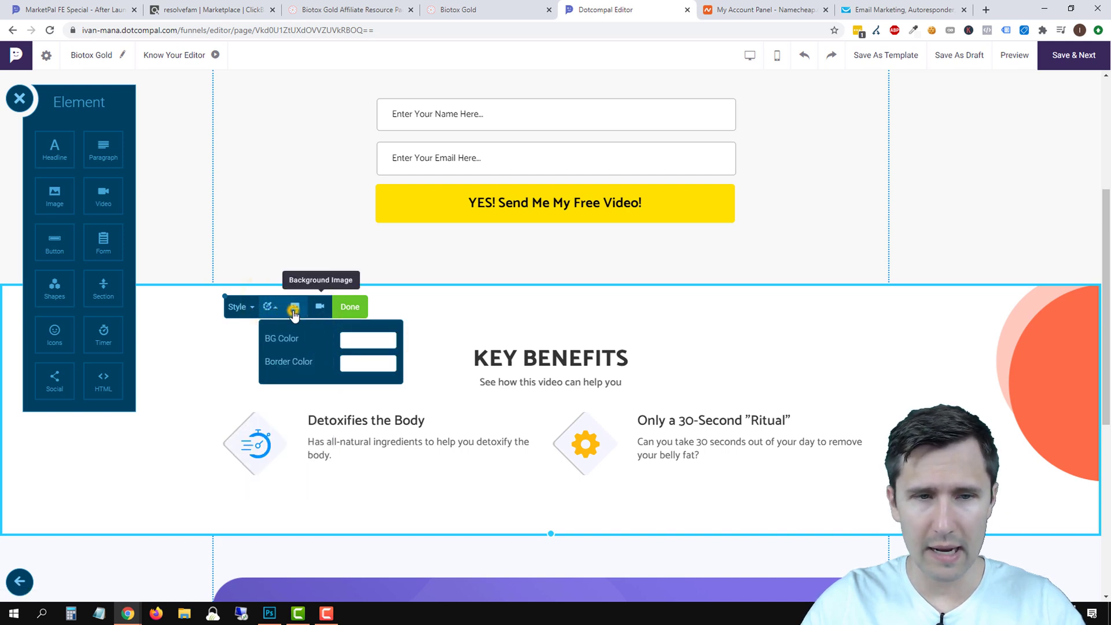
pyautogui.click(294, 307)
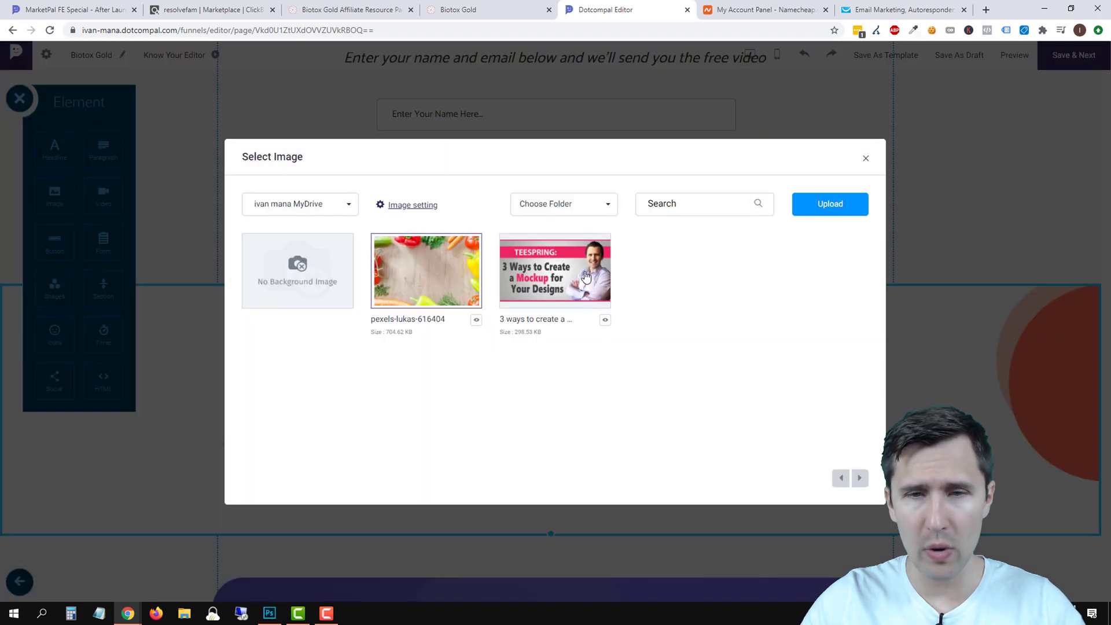
pyautogui.click(866, 158)
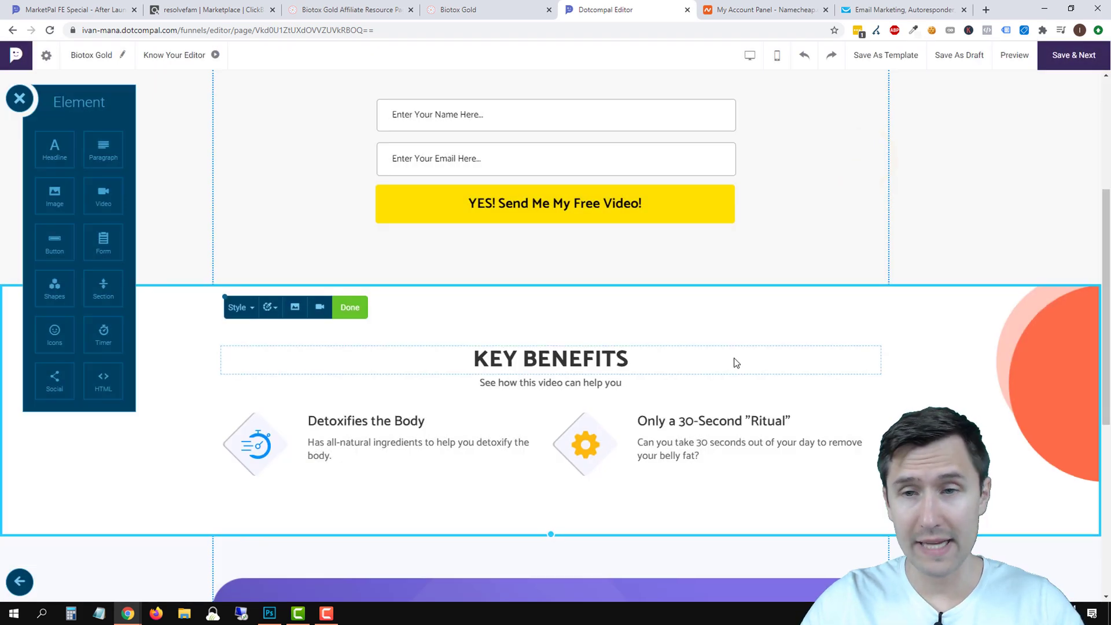
# Change the testimonials heading to 'SEE WHAT OTHERS HAVE TO SAY'.
pyautogui.scroll(4, 888, 313)
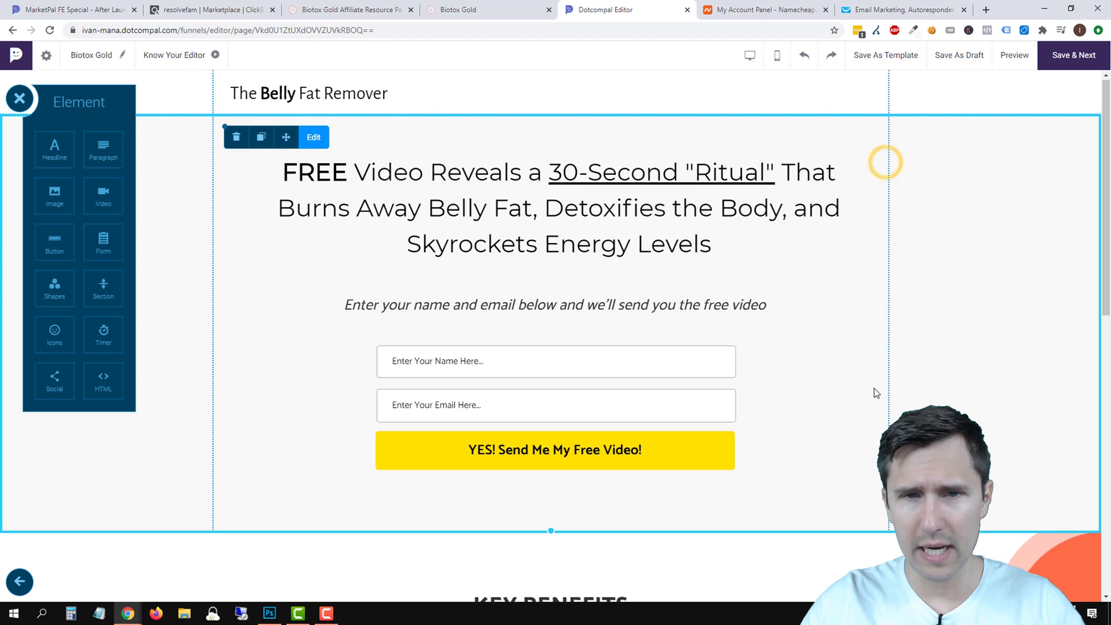
pyautogui.scroll(-8, 873, 388)
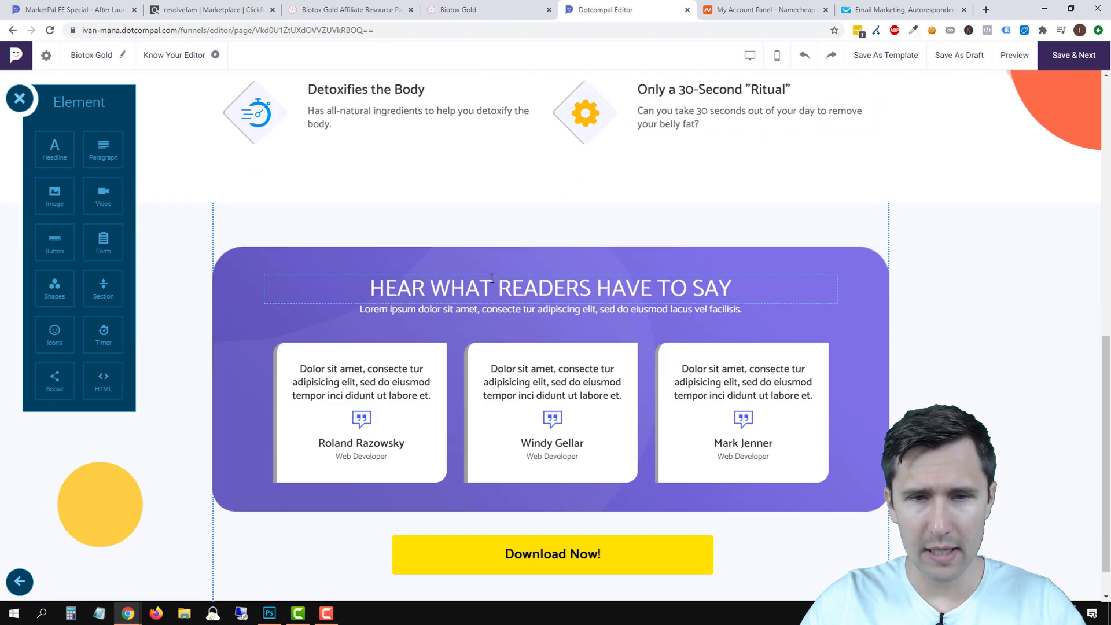
pyautogui.click(498, 280)
pyautogui.doubleClick(506, 284)
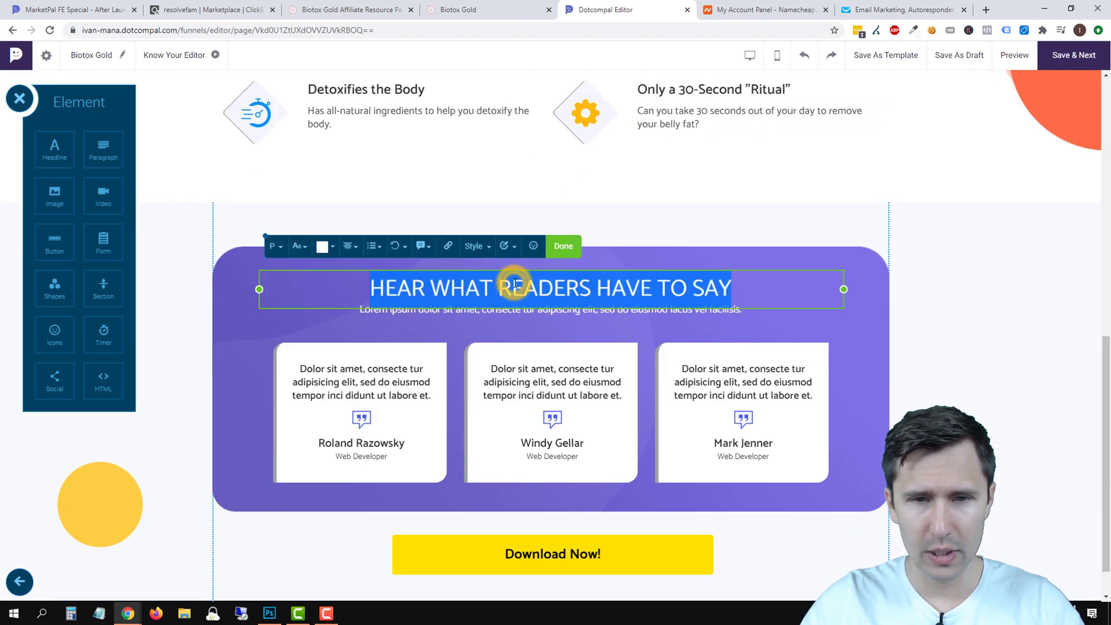
pyautogui.write('SEE WHAT OTHE')
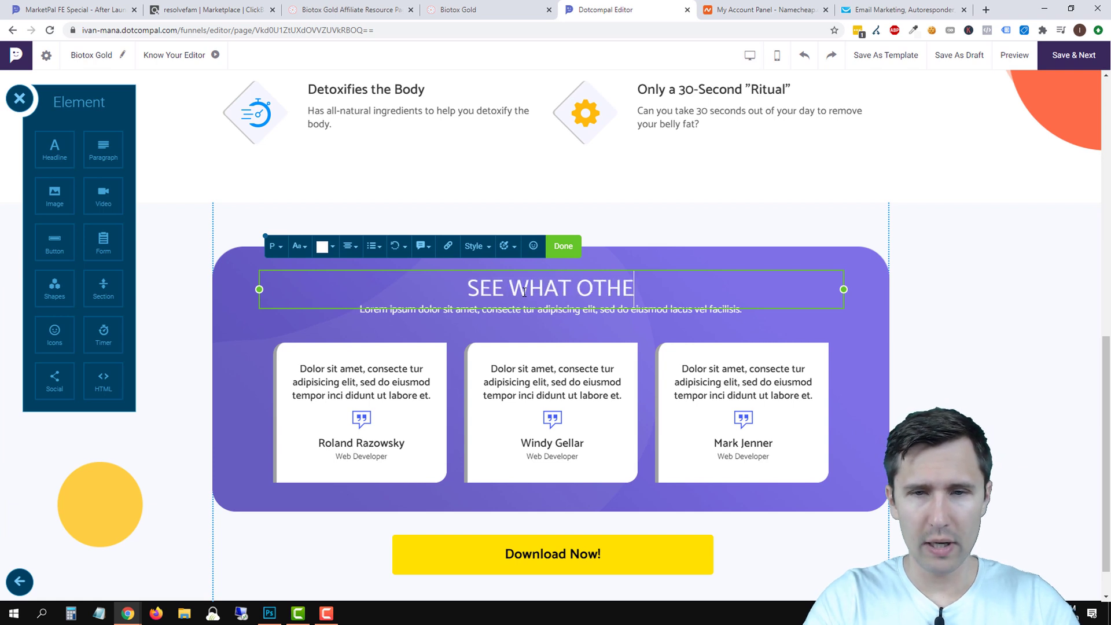
pyautogui.write('RS HAVE TO SAY.')
pyautogui.press('BackSpace')
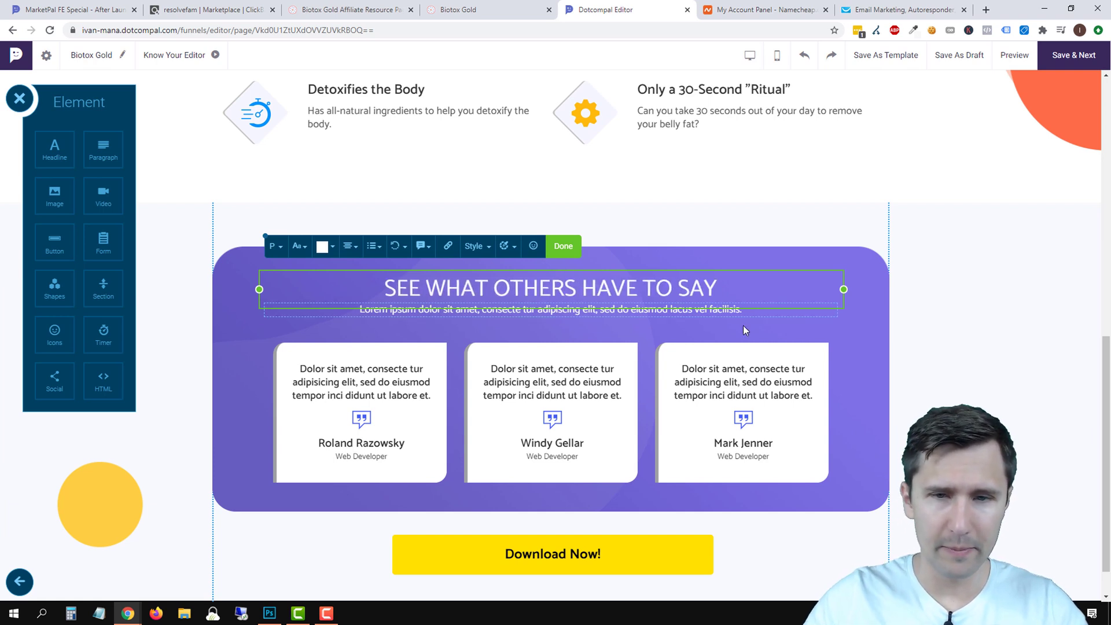
pyautogui.click(952, 342)
# Set the testimonials subtitle to 'Don't take it from us - see what others have to say'.
pyautogui.doubleClick(638, 311)
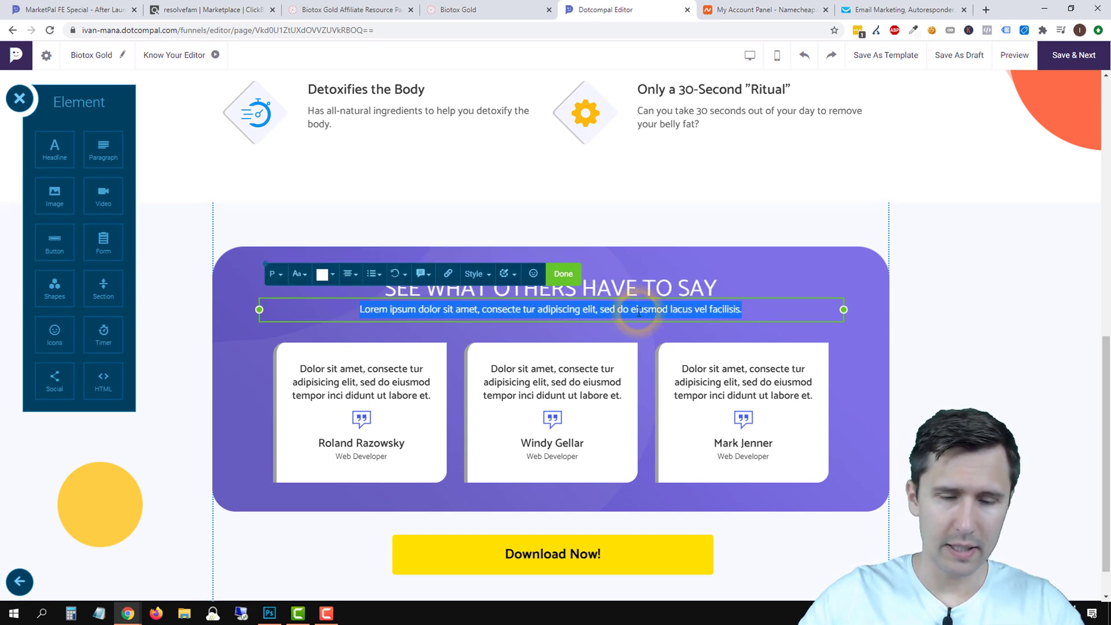
pyautogui.write('d')
pyautogui.press('BackSpace')
pyautogui.write("Don't")
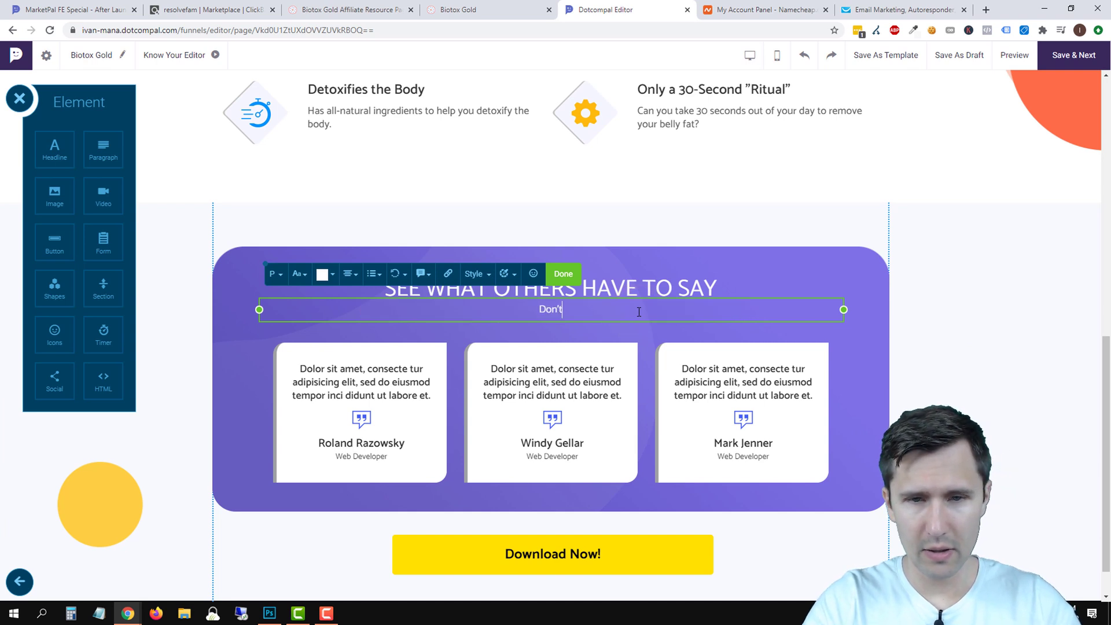
pyautogui.write(' Take it From Us')
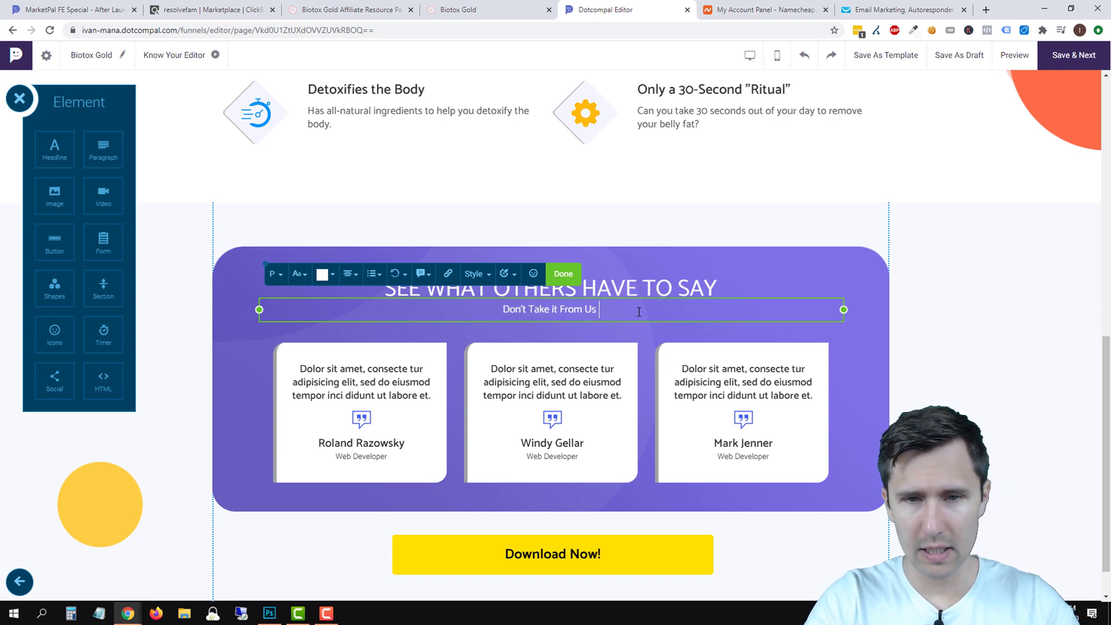
pyautogui.press('BackSpace')
pyautogui.press('BackSpace')
pyautogui.press('BackSpace')
pyautogui.press('BackSpace')
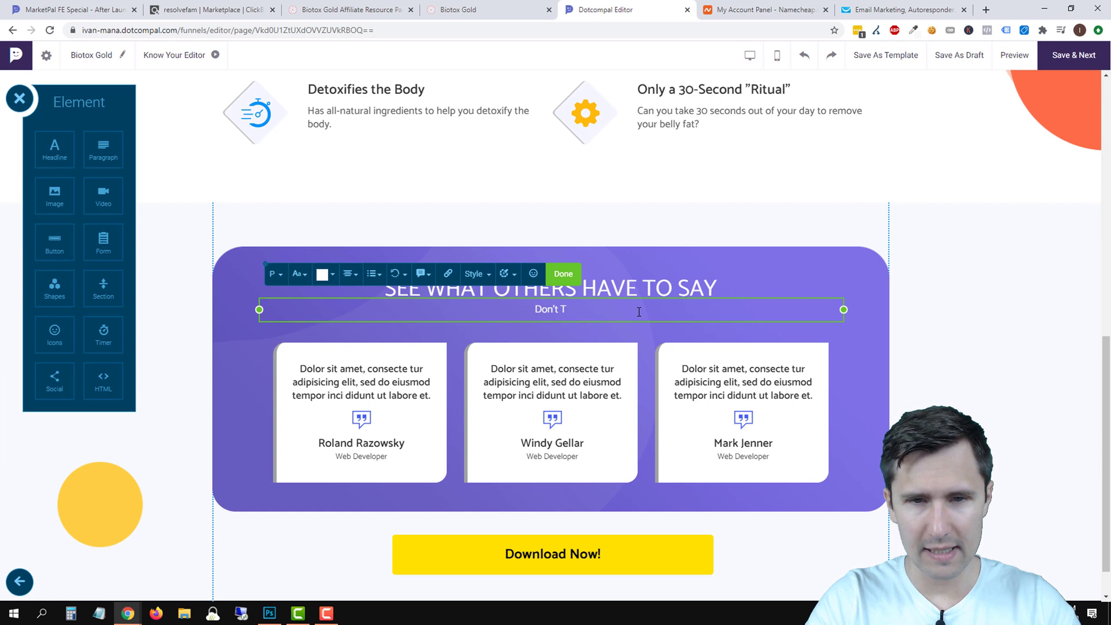
pyautogui.write('take it from us -')
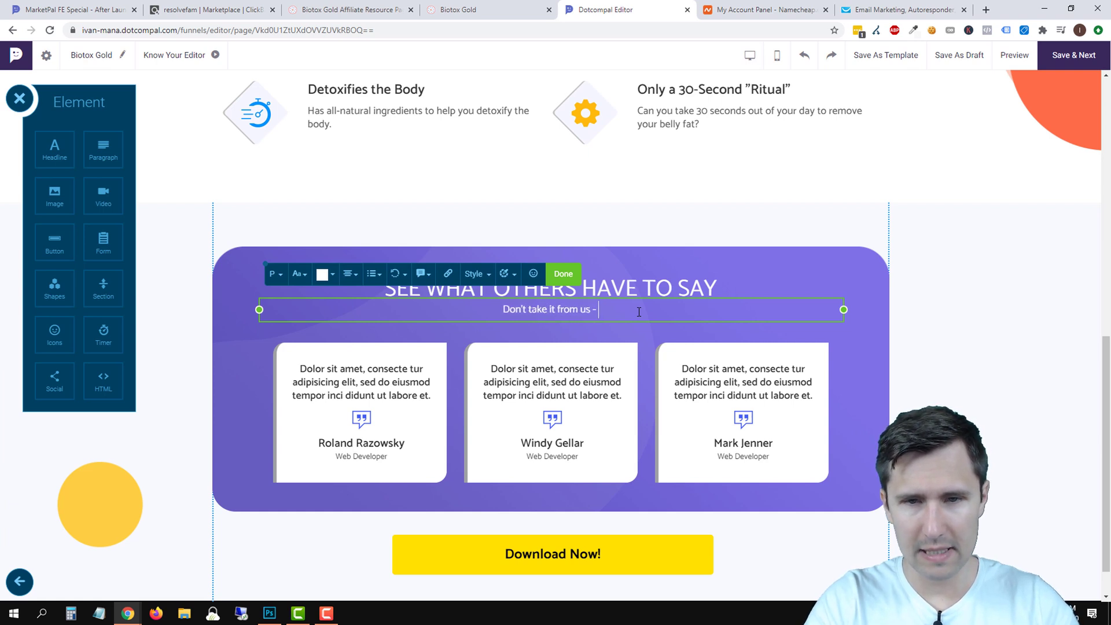
pyautogui.write(' see what others have to say')
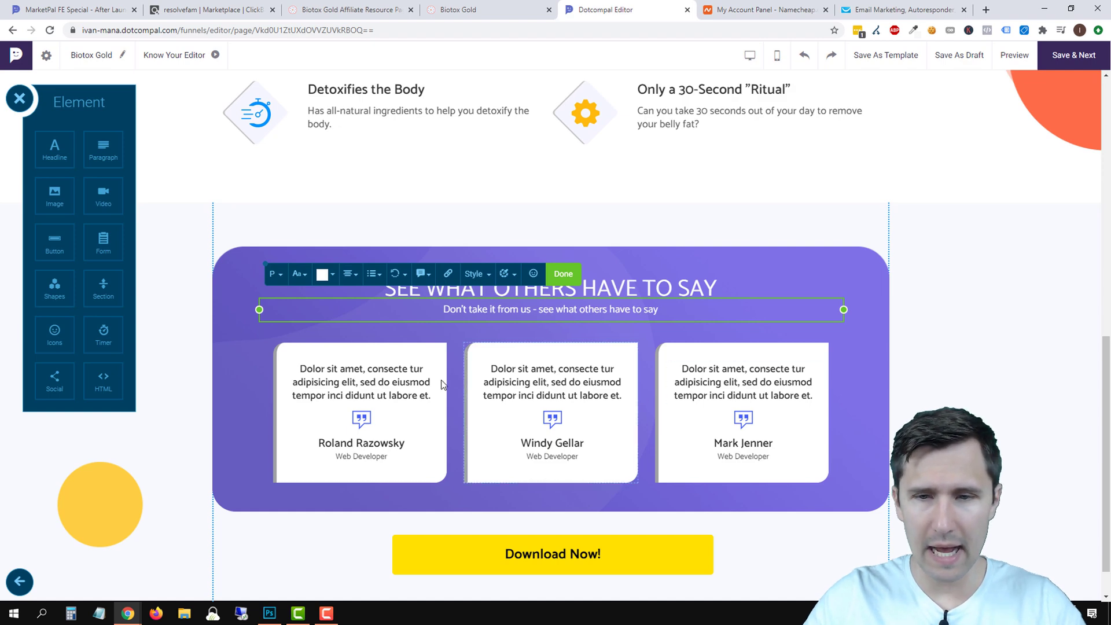
pyautogui.scroll(4, 870, 442)
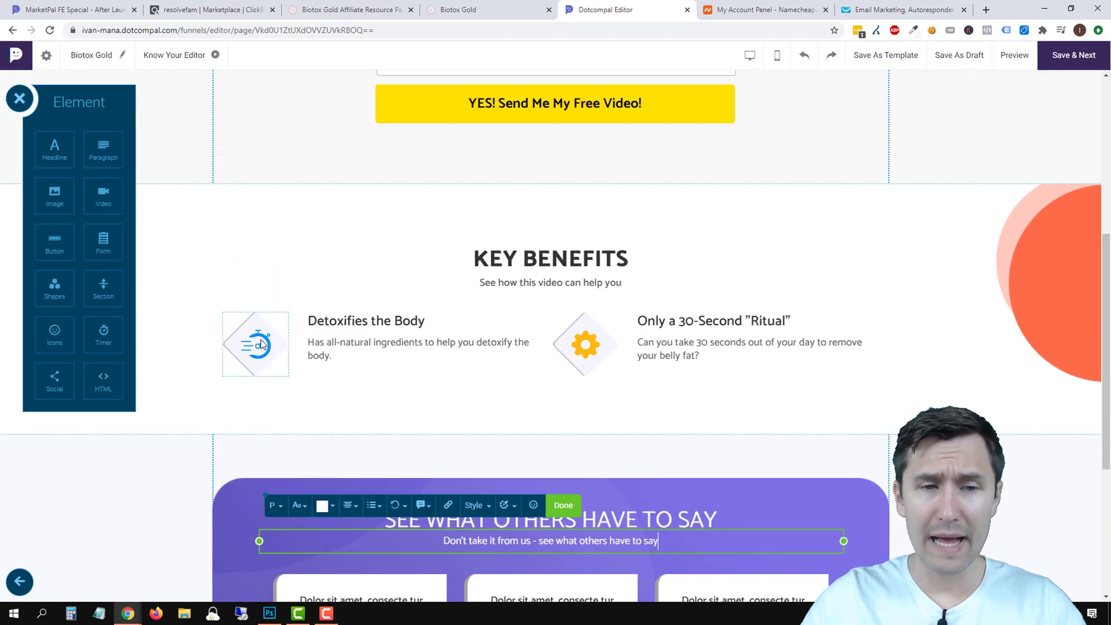
pyautogui.click(262, 344)
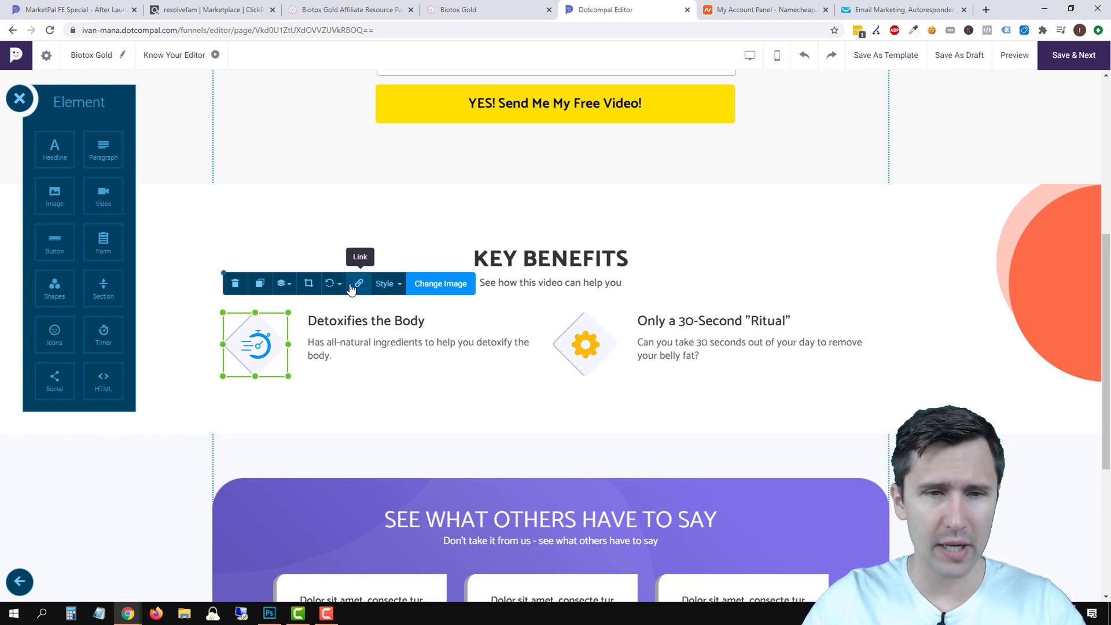
pyautogui.click(422, 285)
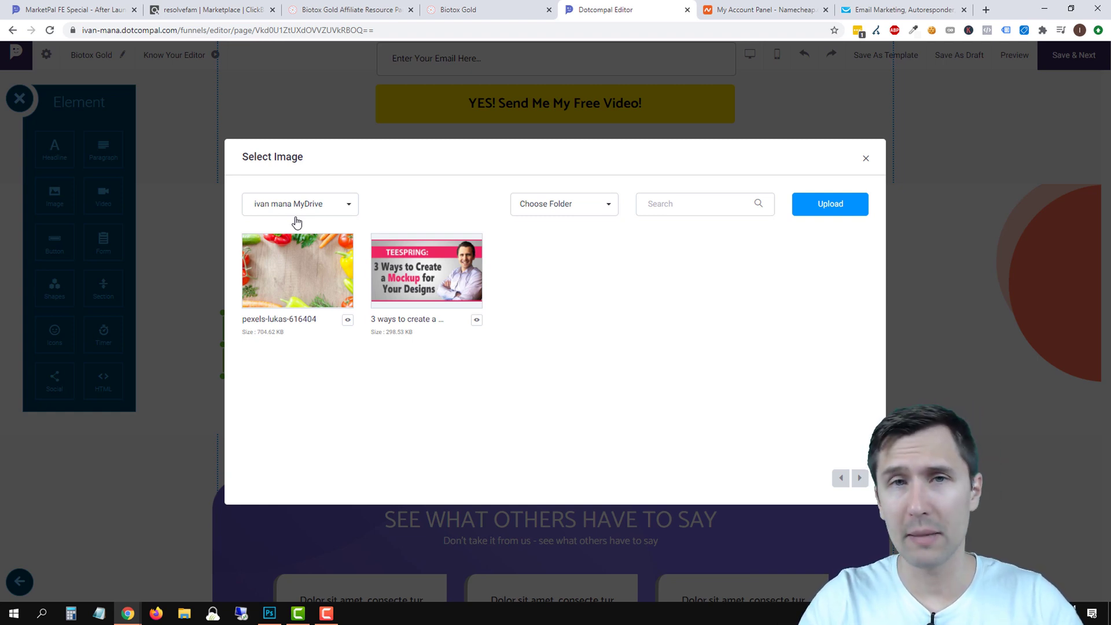
pyautogui.click(868, 160)
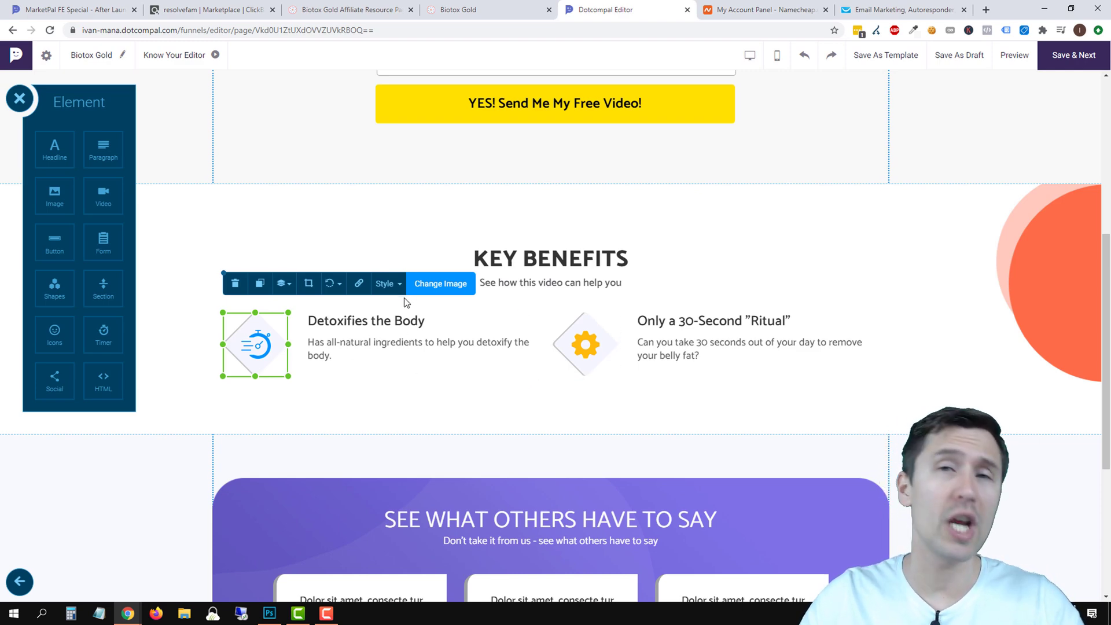
pyautogui.scroll(-5, 647, 304)
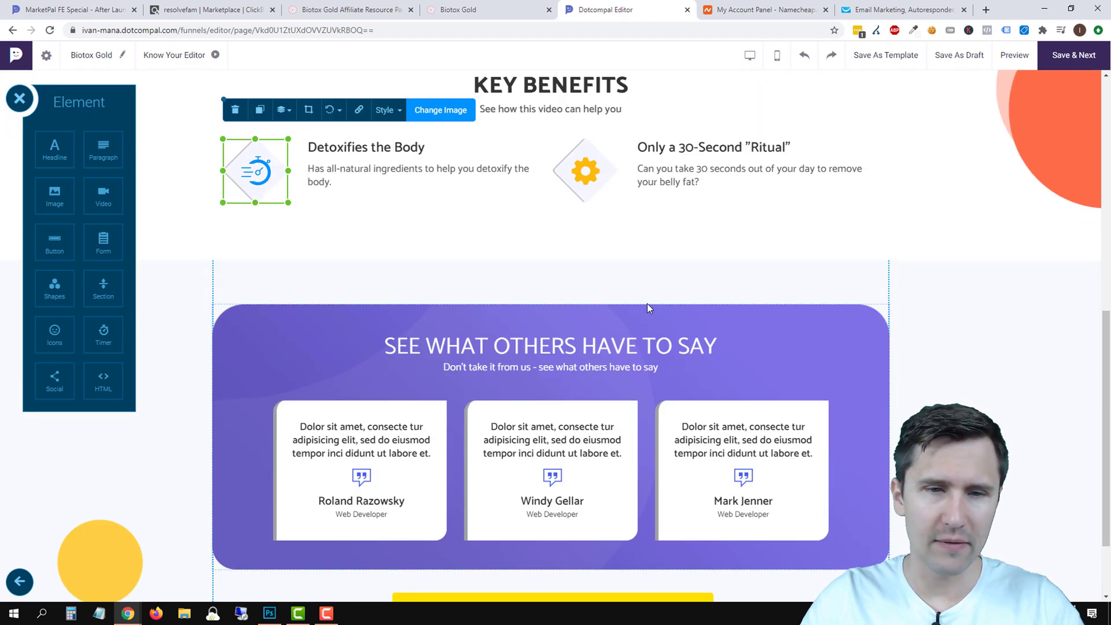
pyautogui.scroll(2, 372, 214)
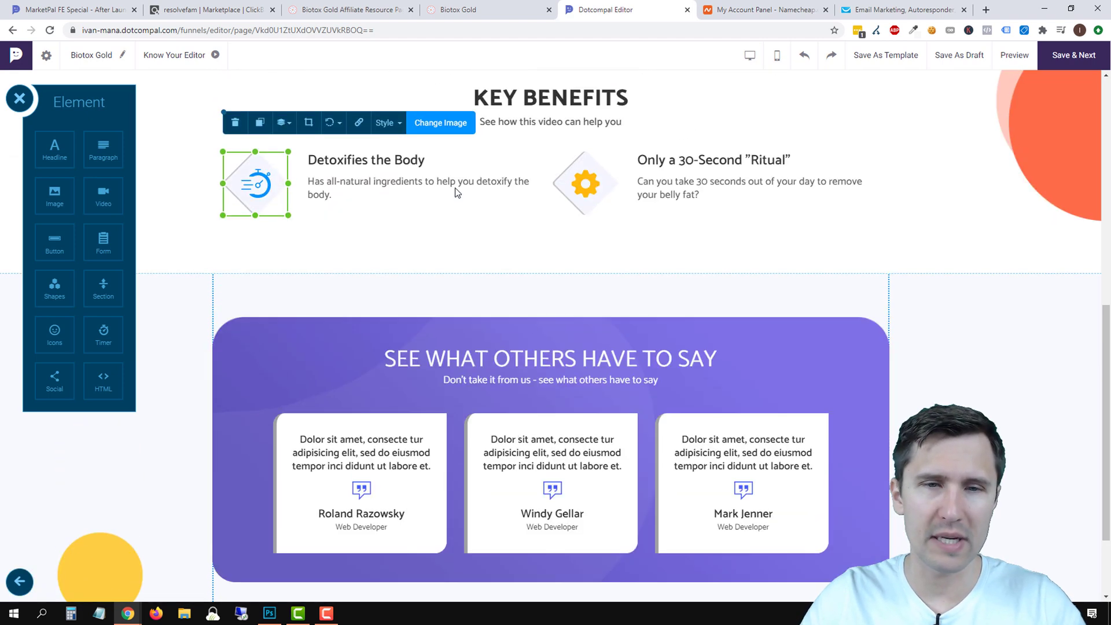
pyautogui.click(456, 123)
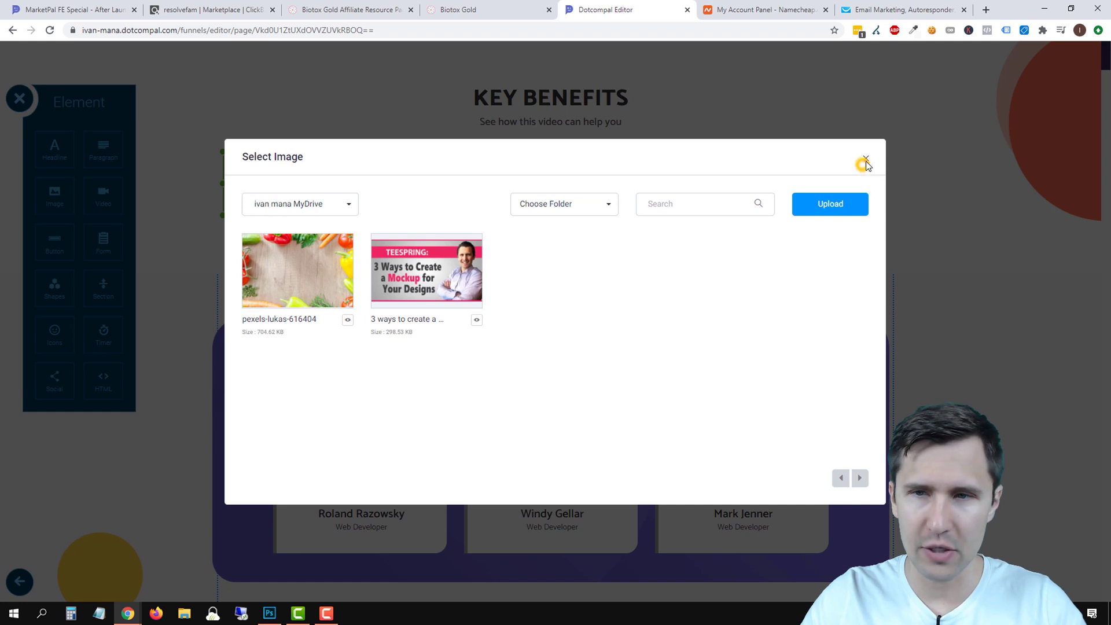
pyautogui.click(866, 160)
pyautogui.scroll(-1, 379, 263)
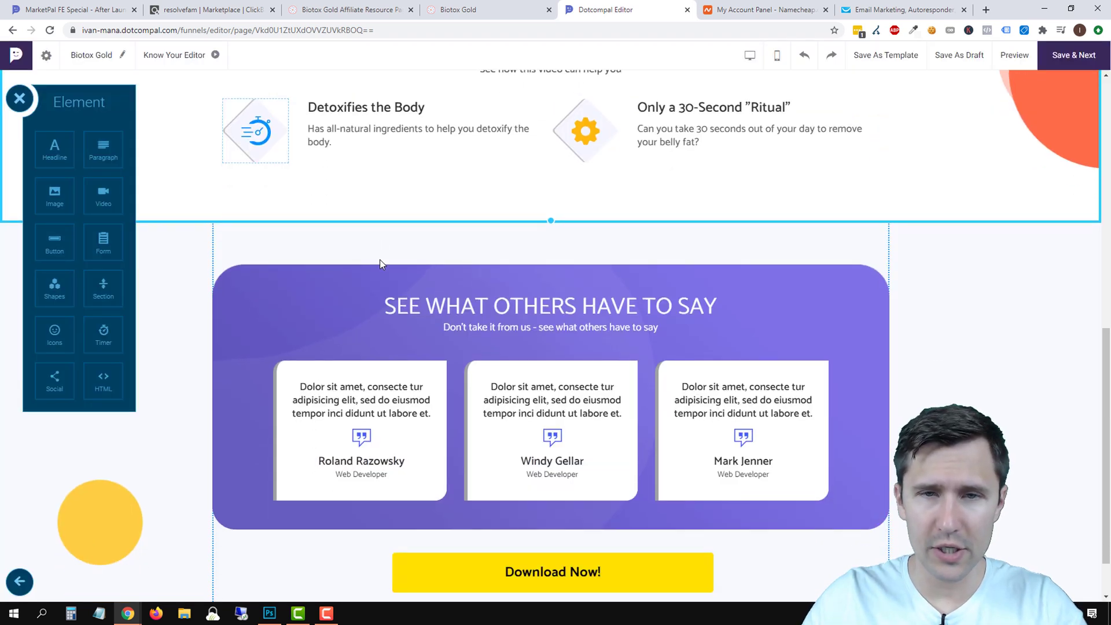
# Rewrite the first two testimonials about easily losing belly fat in only 30 seconds.
pyautogui.scroll(-1, 380, 259)
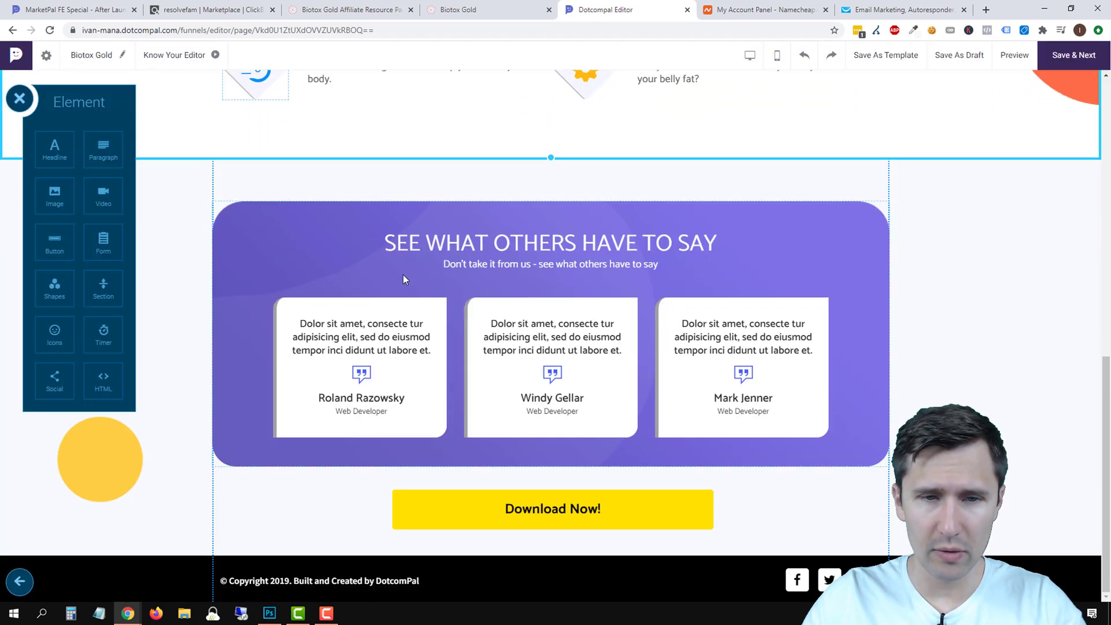
pyautogui.doubleClick(326, 335)
pyautogui.write('T')
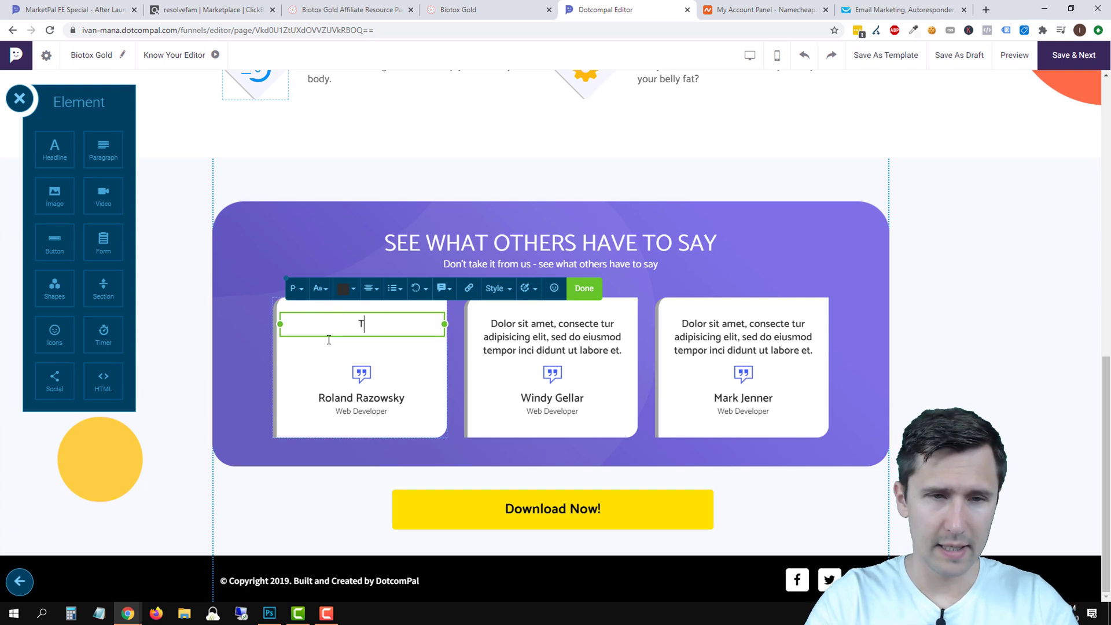
pyautogui.write('his video real')
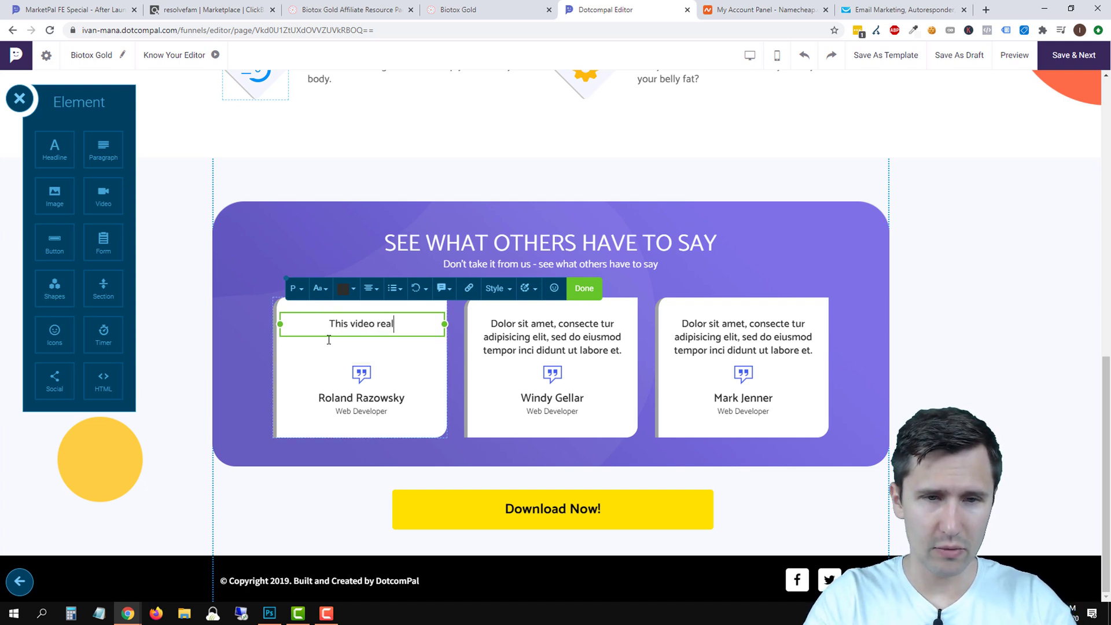
pyautogui.write('ly blew my mind with ')
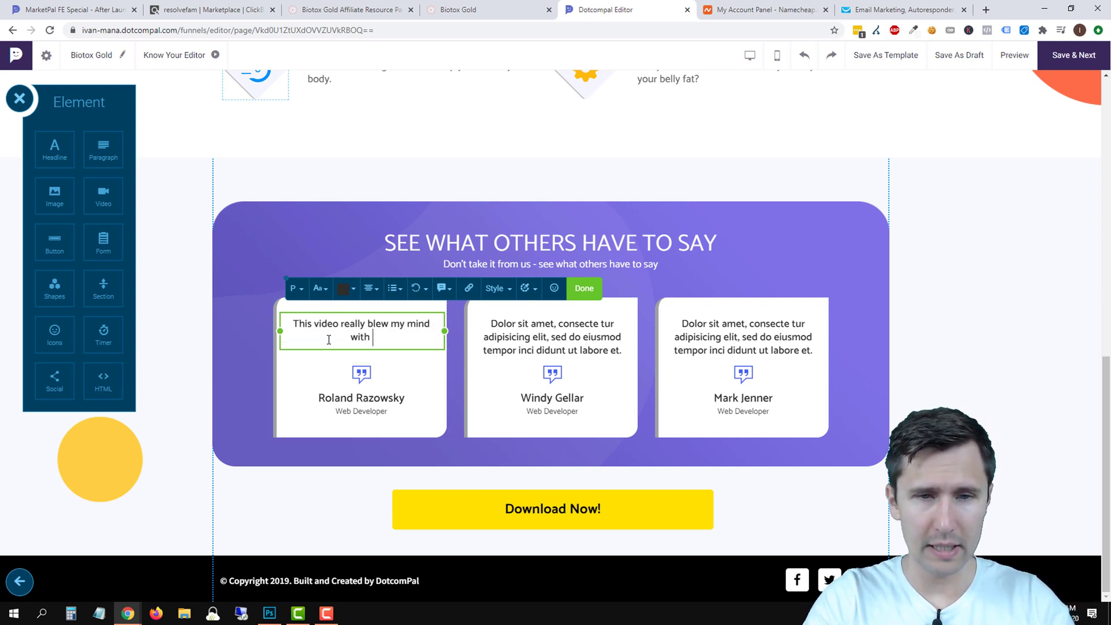
pyautogui.write('how easy i')
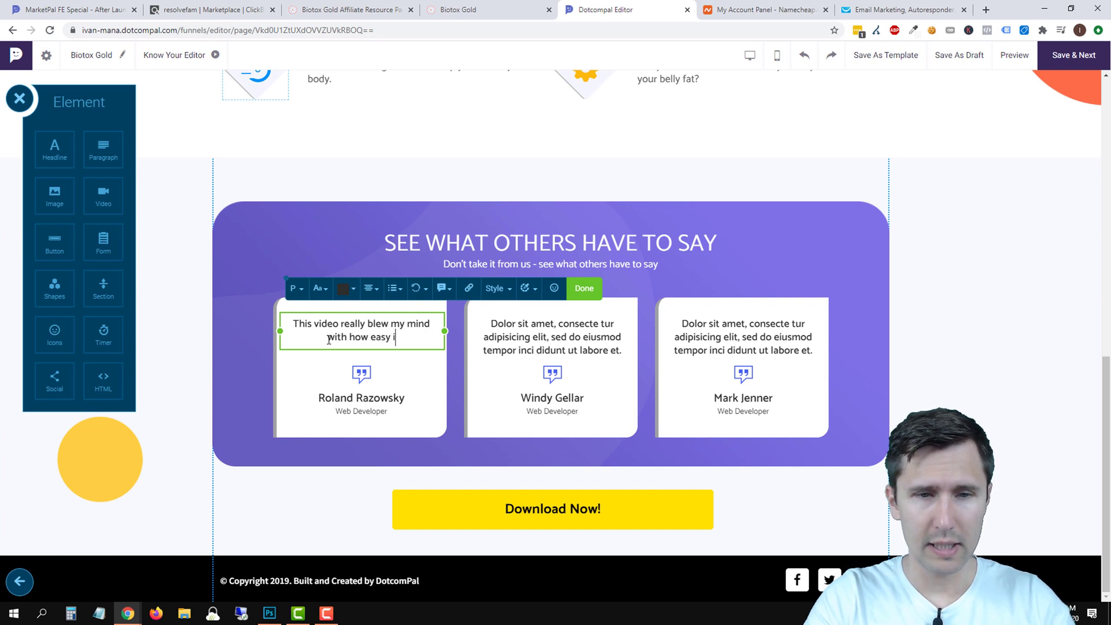
pyautogui.write('t was to actually ')
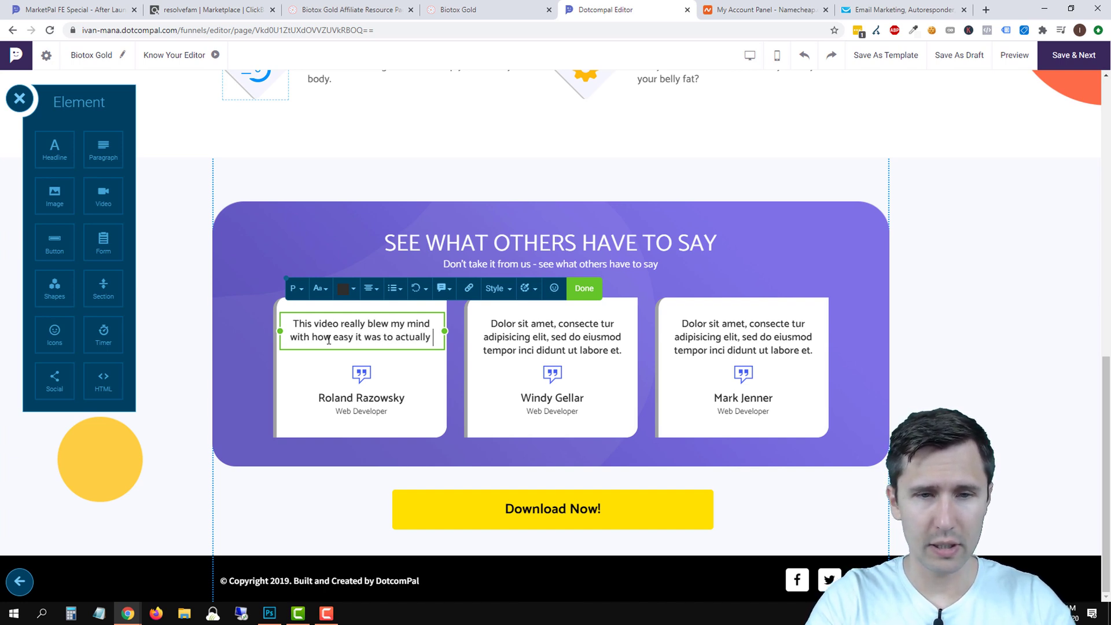
pyautogui.write('lose my belly fat')
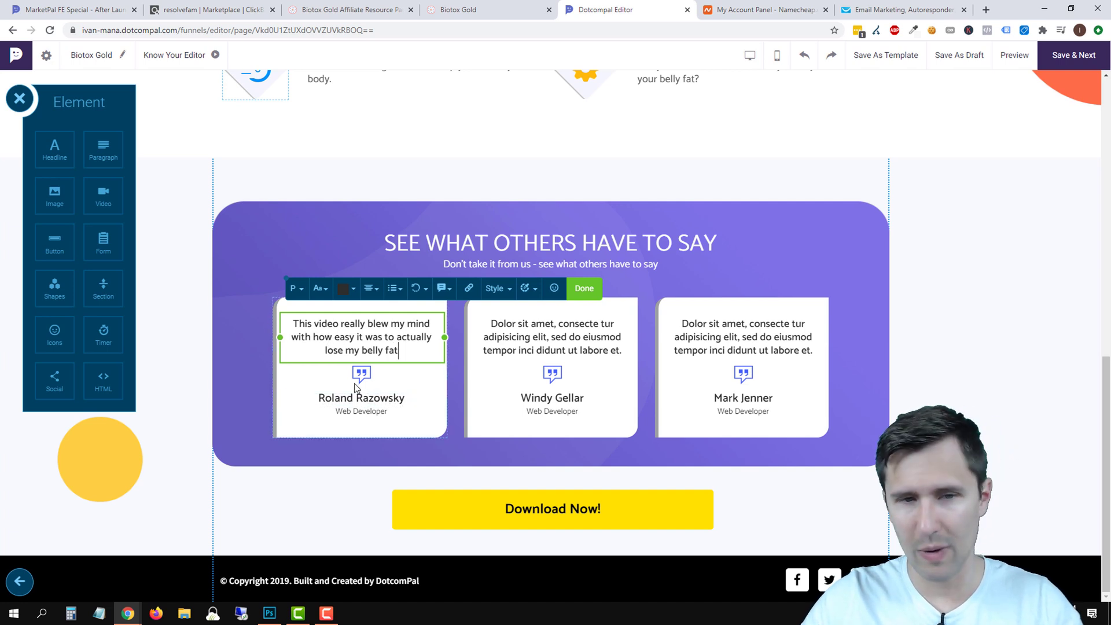
pyautogui.tripleClick(556, 337)
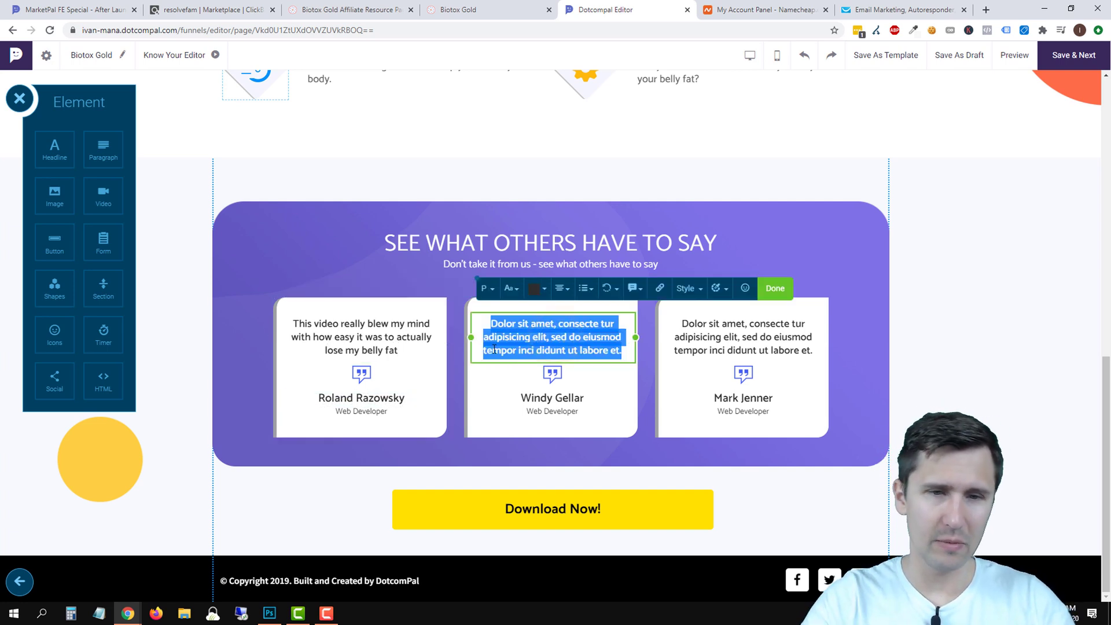
pyautogui.write('It')
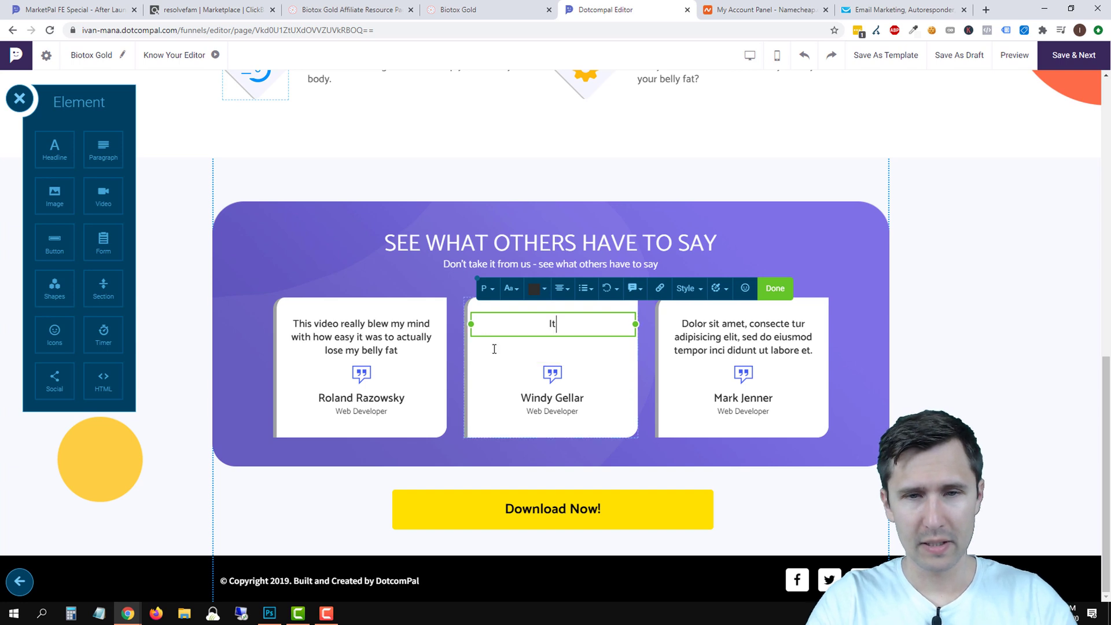
pyautogui.write(' ONLY took 30 seco')
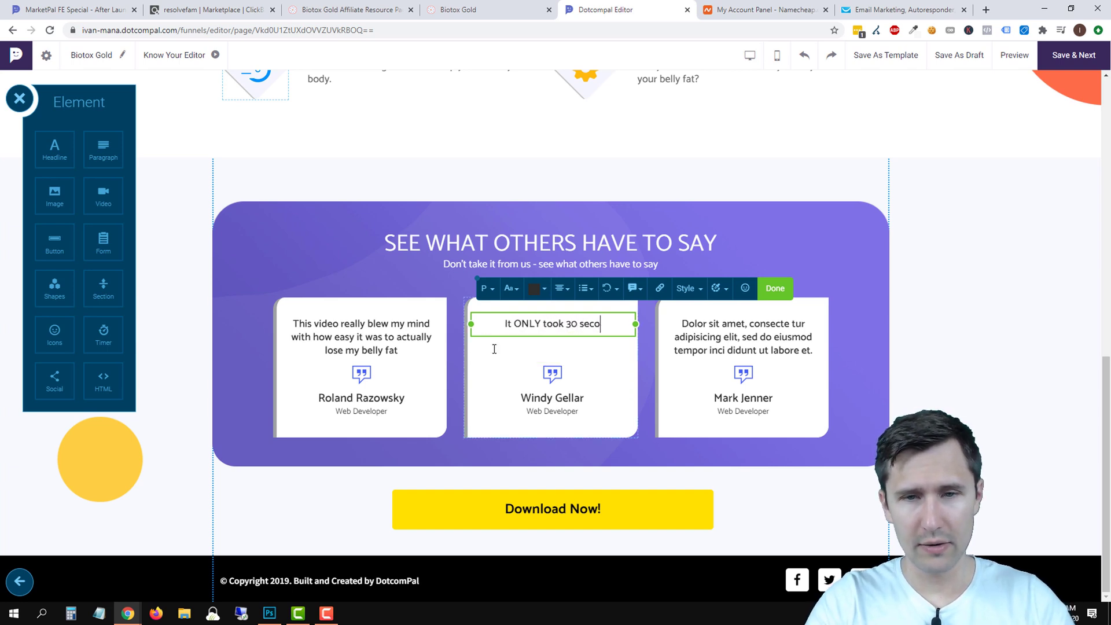
pyautogui.write('nds?? WOW')
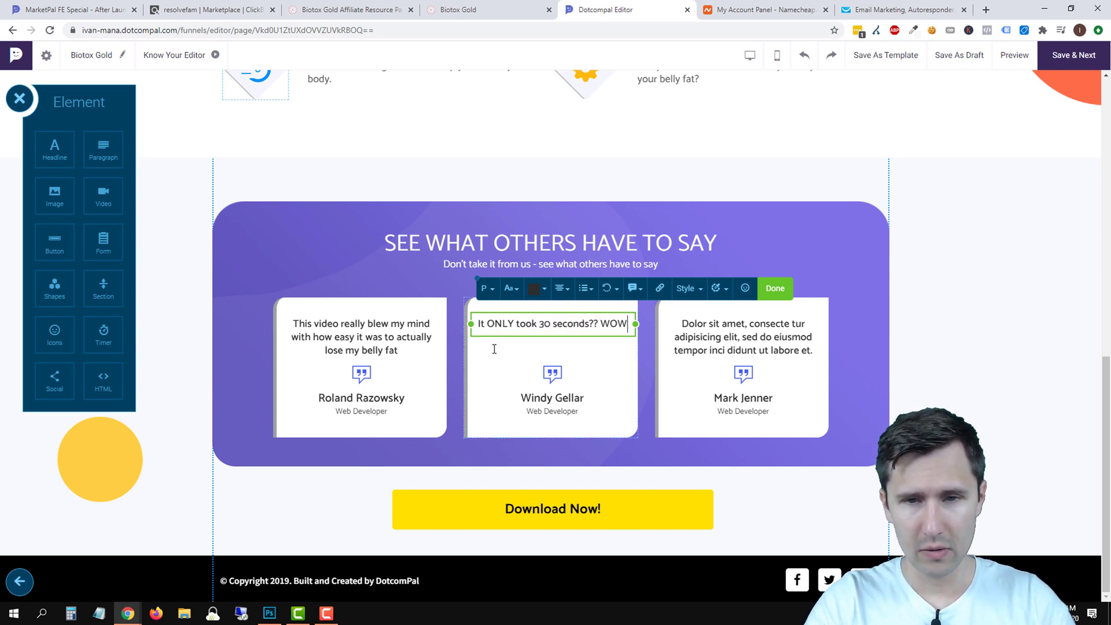
pyautogui.write(", why didn't ")
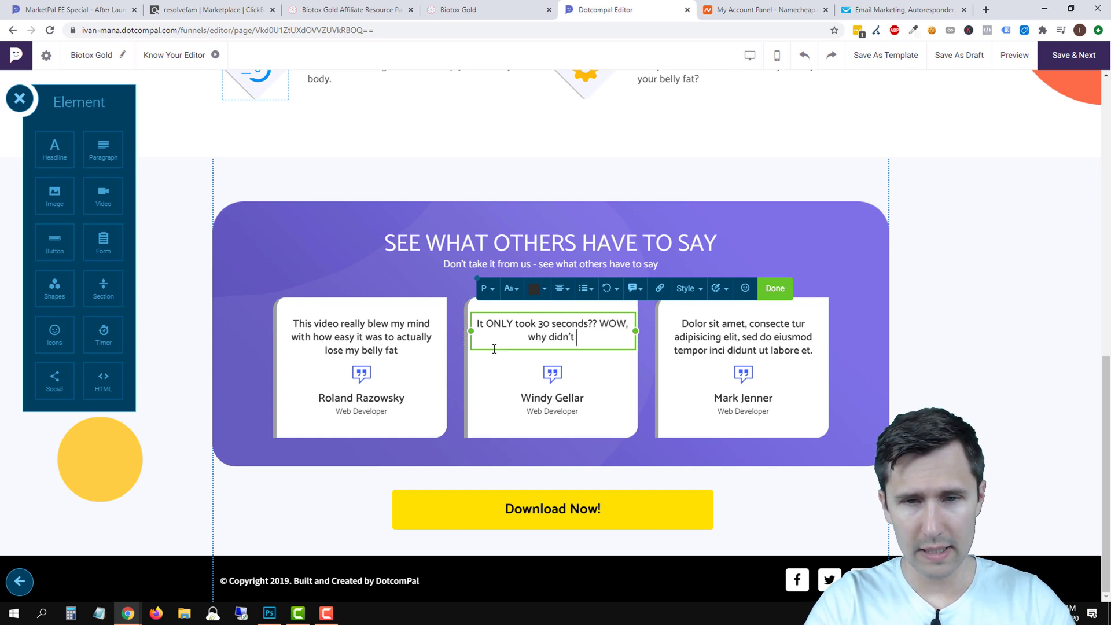
pyautogui.write('anyone tell me about t')
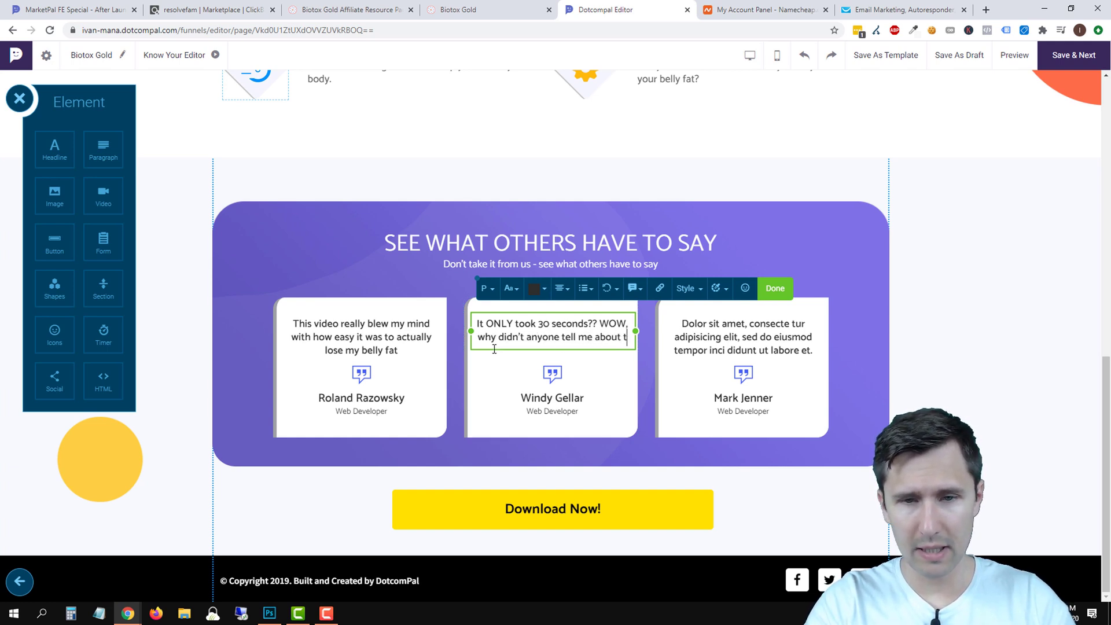
pyautogui.write('his before?!')
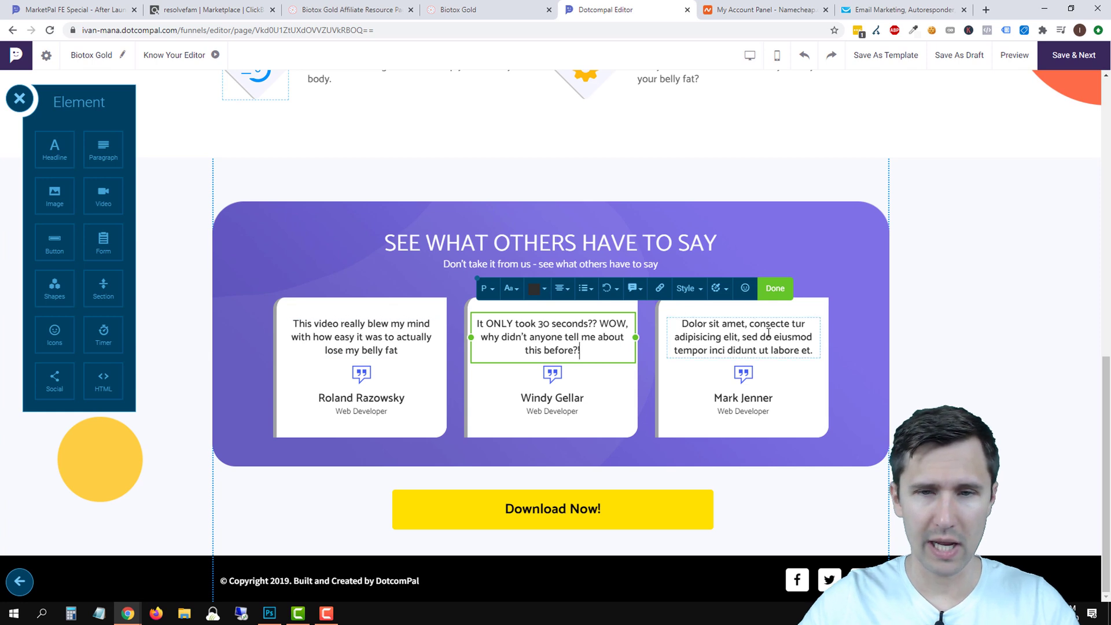
# Rewrite the third testimonial about saving gym hours, ending 'Long live The Belly Fat Remover.'.
pyautogui.tripleClick(768, 332)
pyautogui.write('This ')
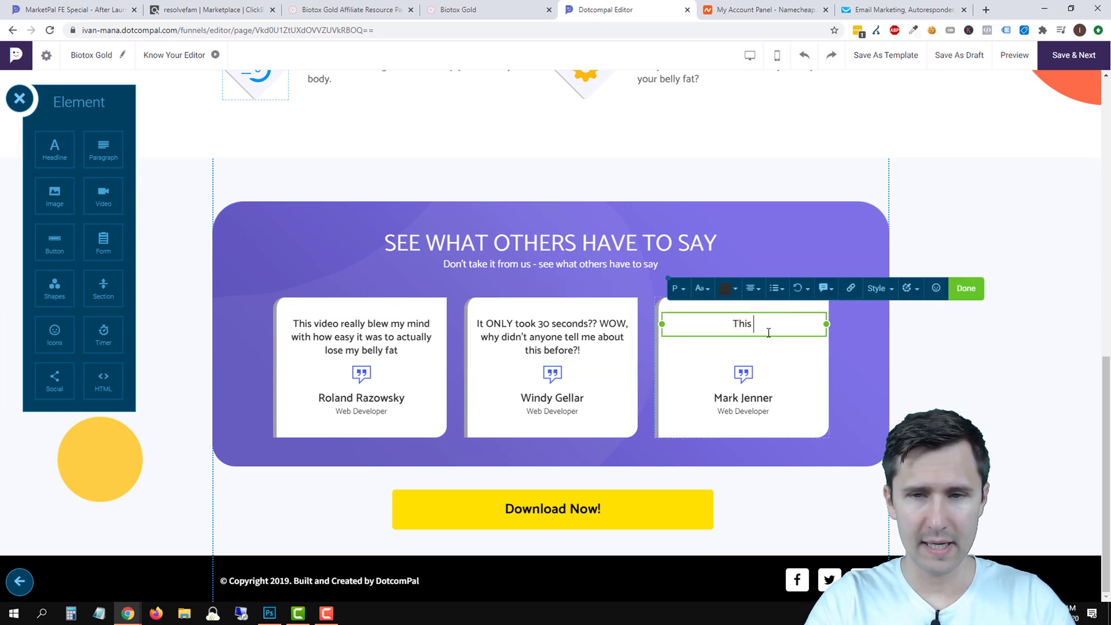
pyautogui.write('incredible st')
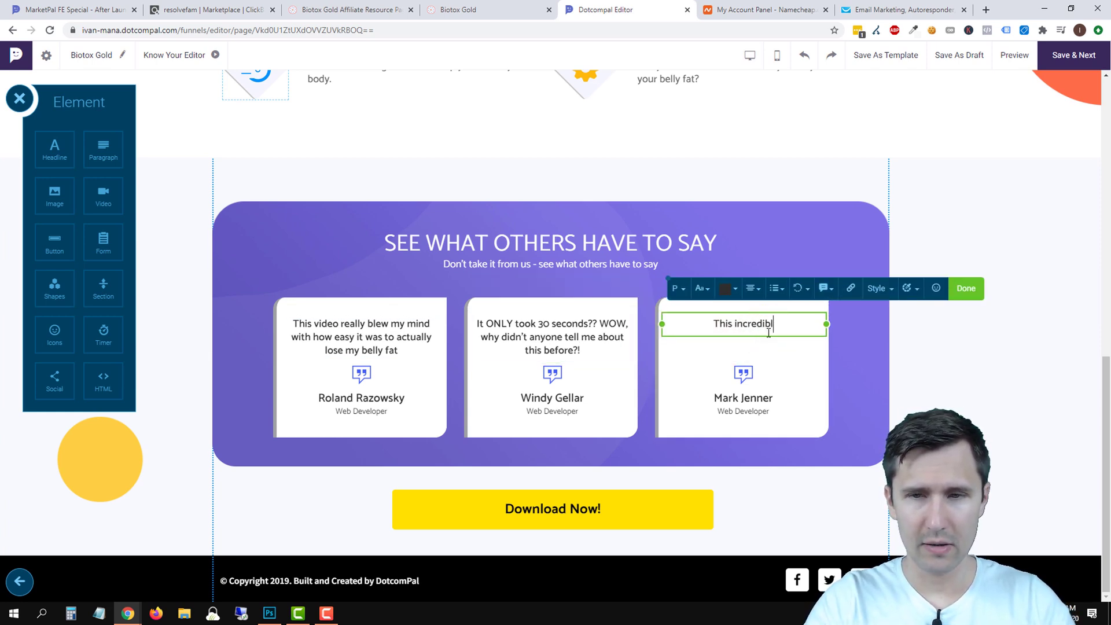
pyautogui.press('BackSpace')
pyautogui.press('BackSpace')
pyautogui.press('BackSpace')
pyautogui.write('shortcut saved')
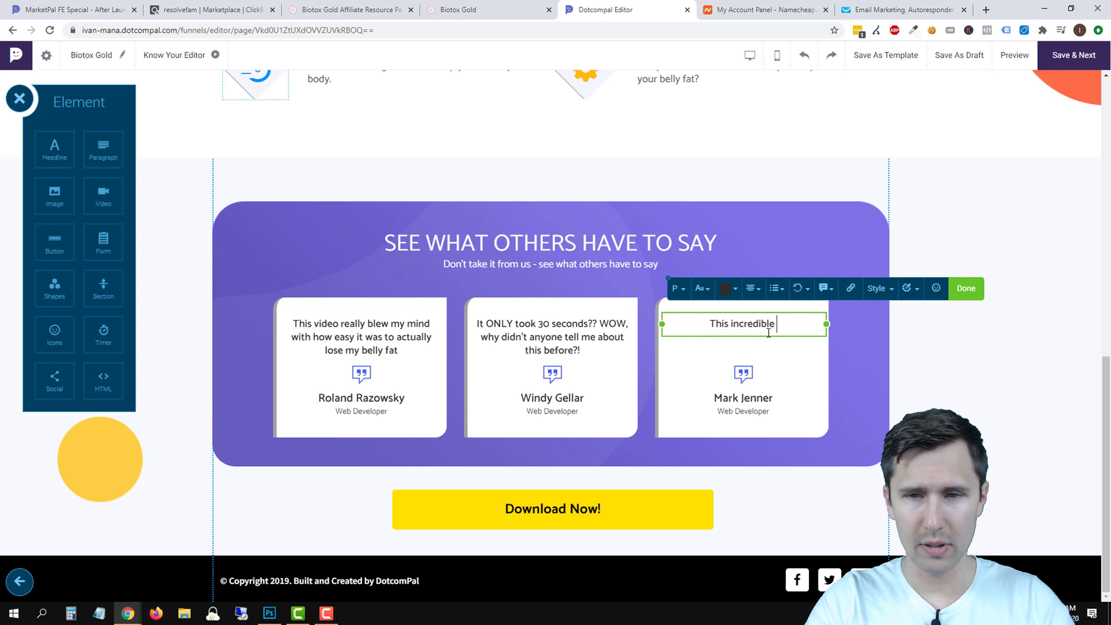
pyautogui.write(' me ')
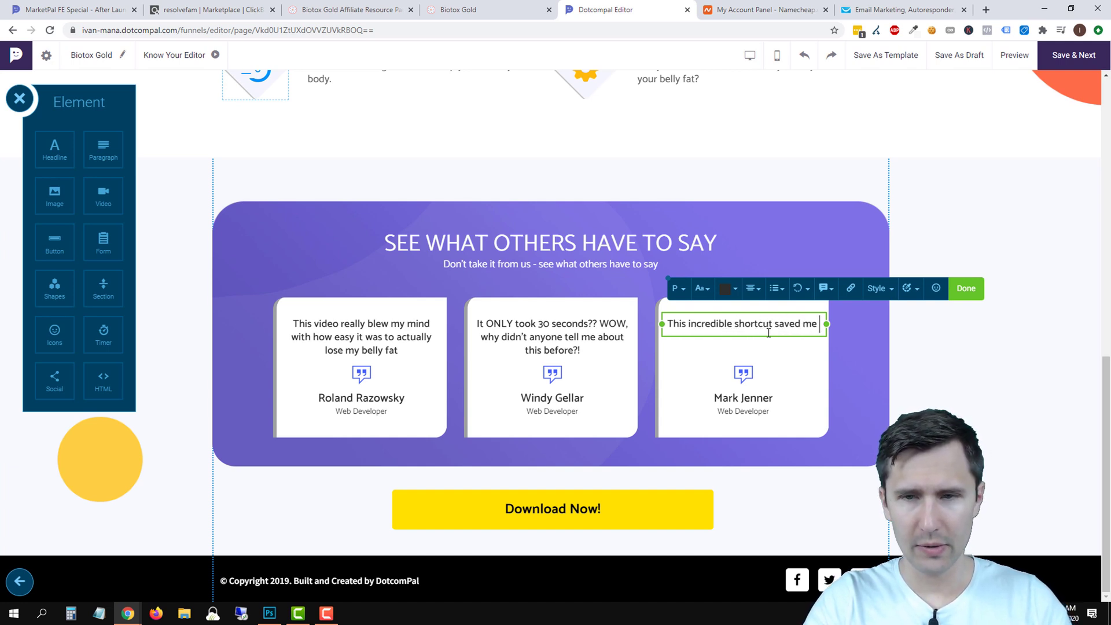
pyautogui.write('ho')
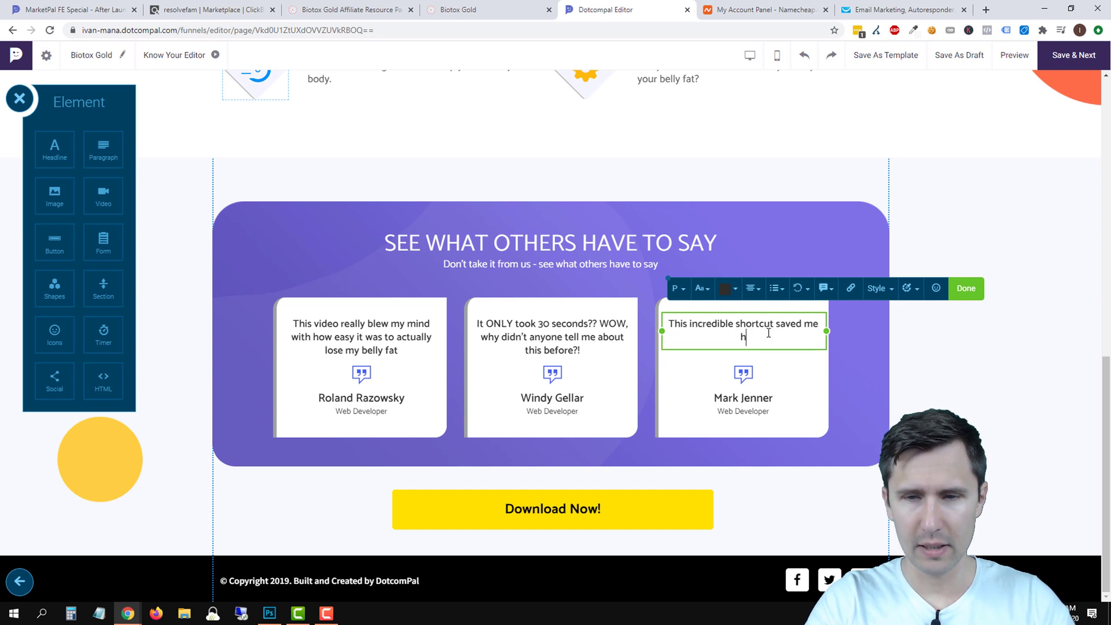
pyautogui.write('ndreds of hours at the gym.')
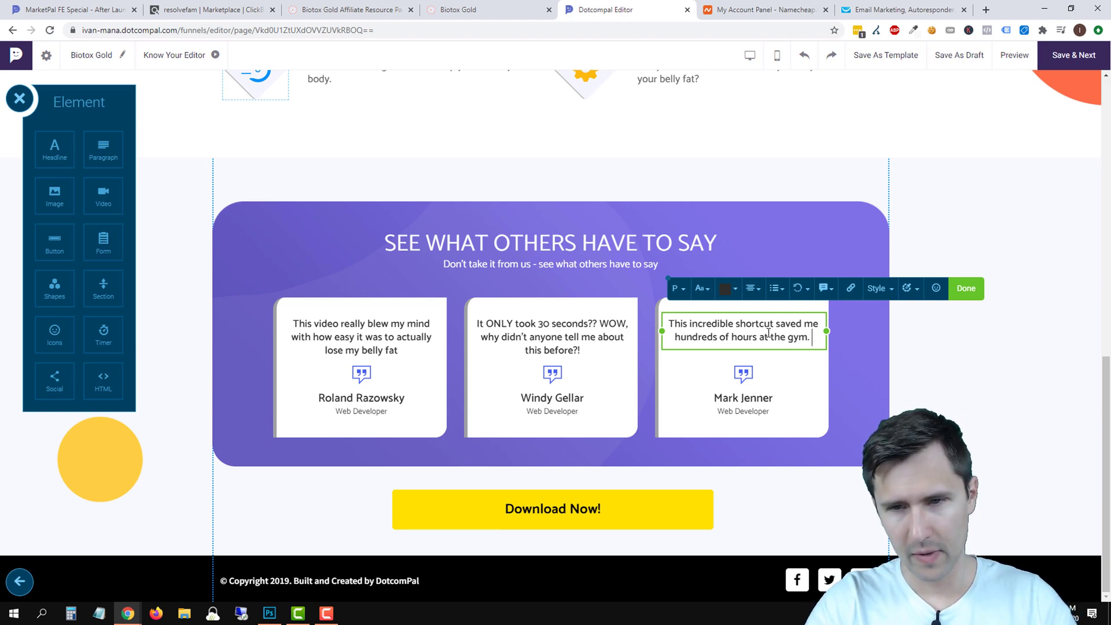
pyautogui.write(' Long live')
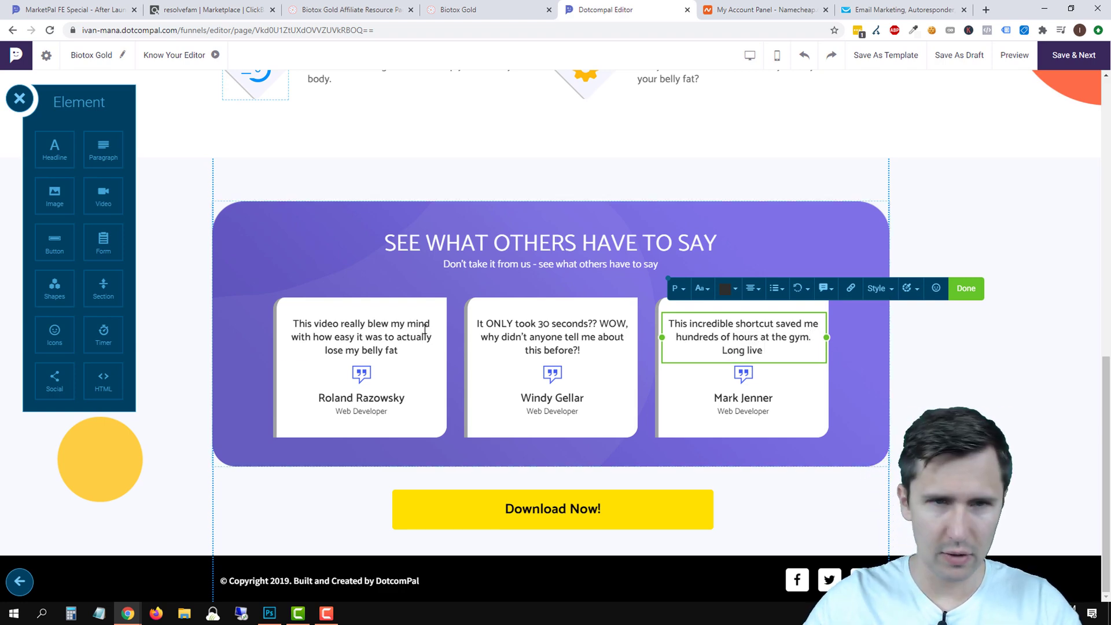
pyautogui.scroll(10, 225, 295)
pyautogui.scroll(-8, 240, 289)
pyautogui.scroll(-3, 242, 290)
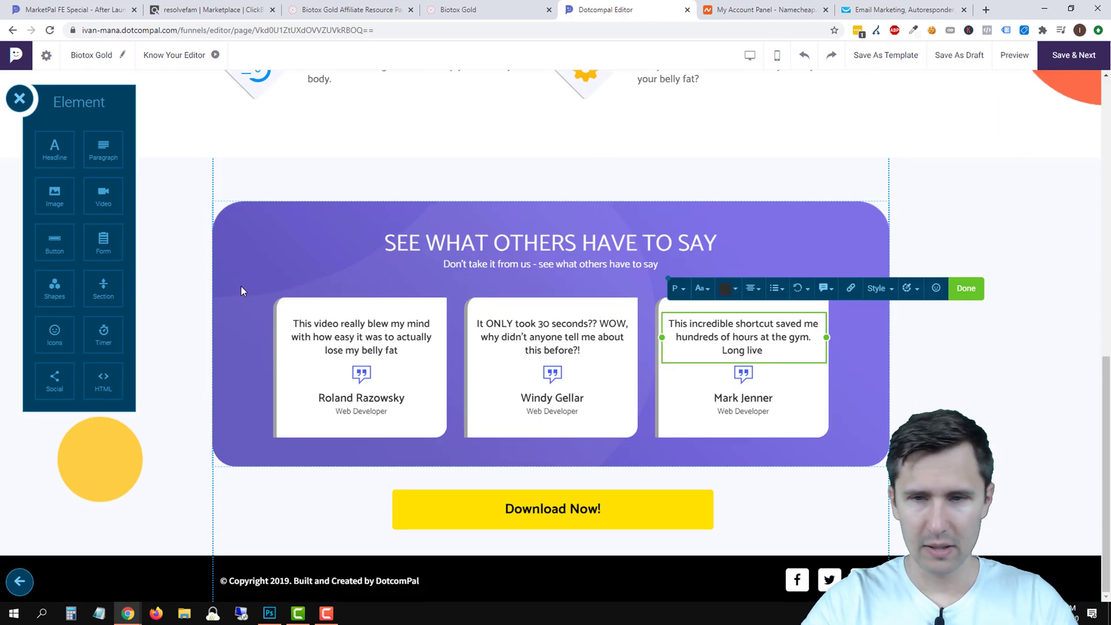
pyautogui.write('live The Belly Fat ')
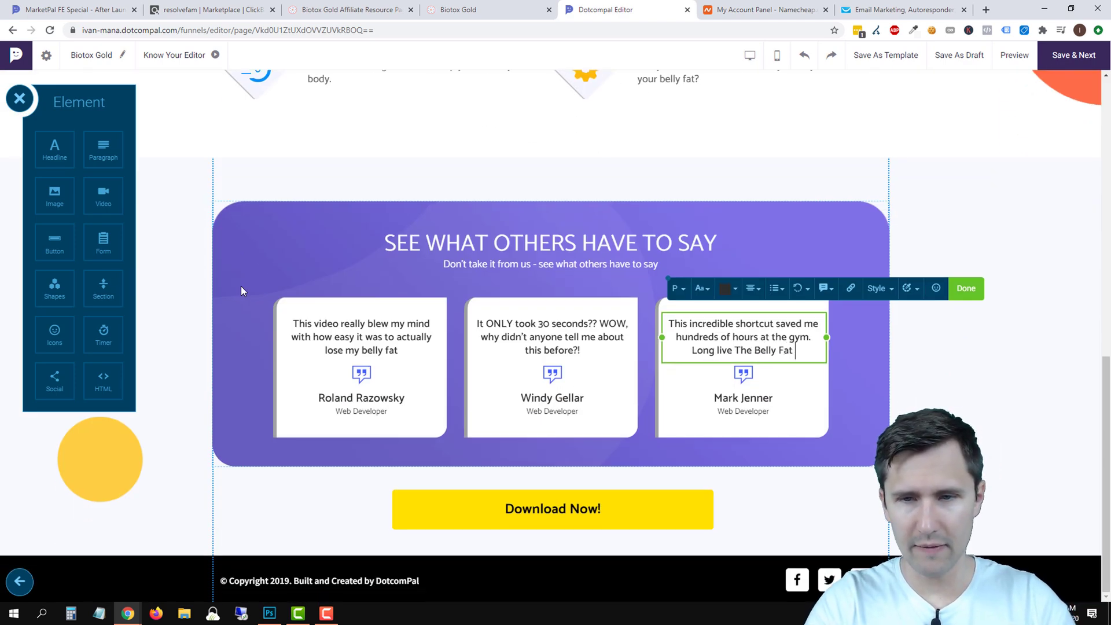
pyautogui.write('Remover.')
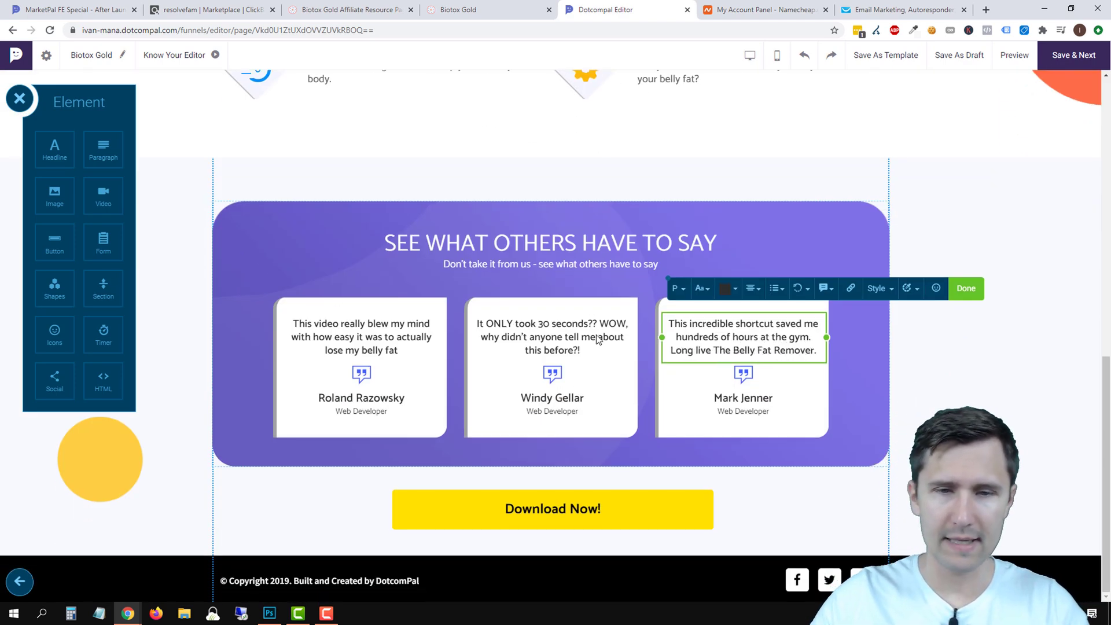
pyautogui.click(1031, 425)
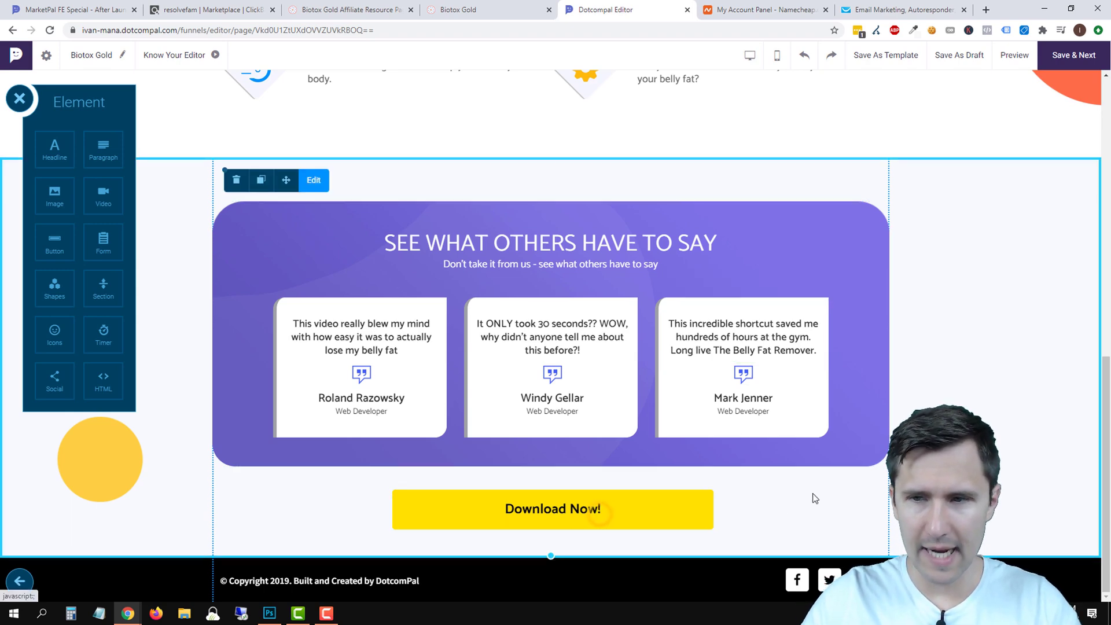
# Give the Download Now! button a Link To Section link targeting Section 1, and save it.
pyautogui.click(599, 513)
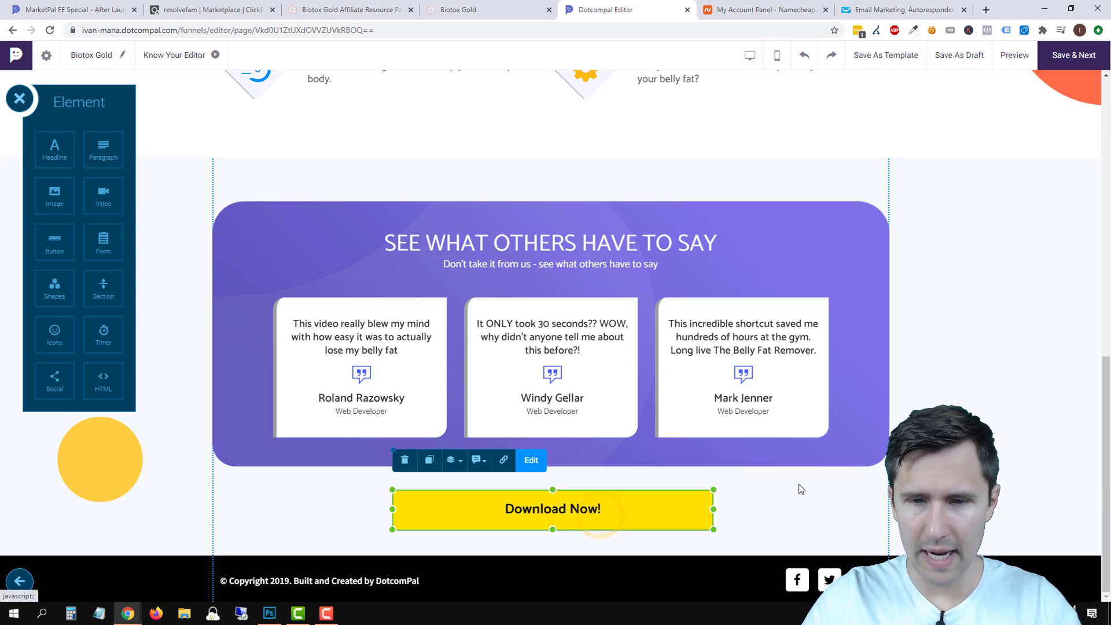
pyautogui.click(503, 460)
pyautogui.click(534, 269)
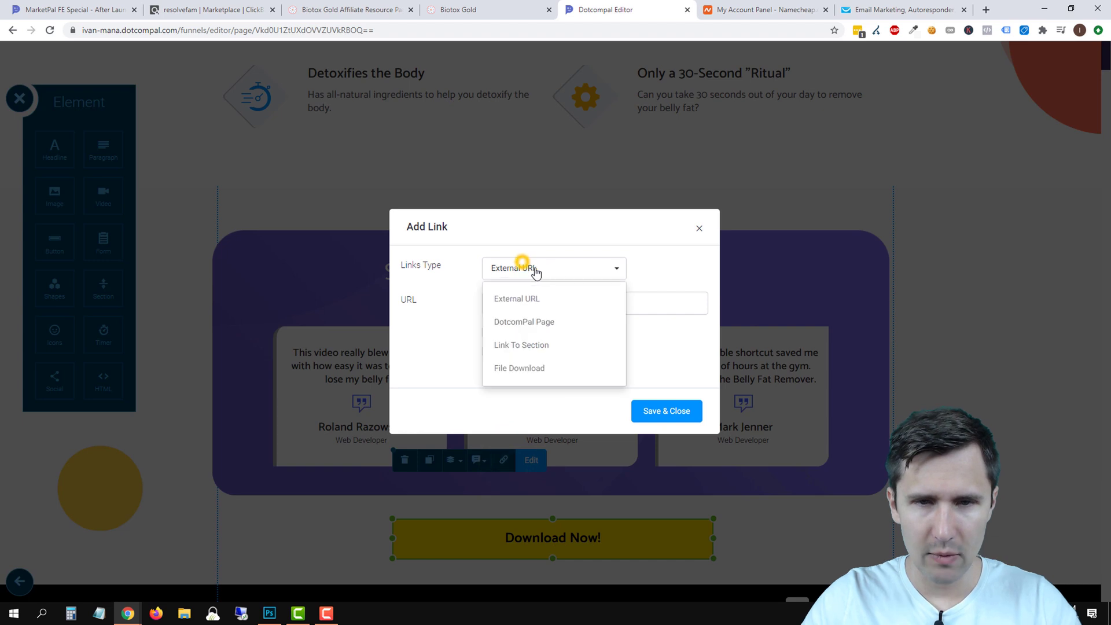
pyautogui.click(530, 347)
pyautogui.click(529, 325)
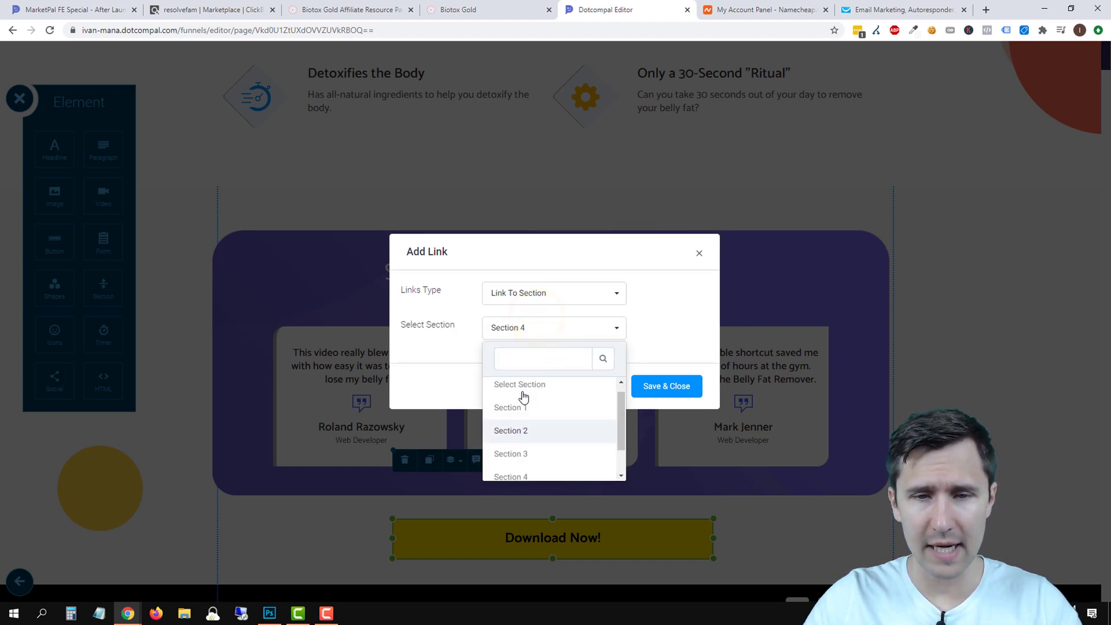
pyautogui.click(523, 410)
pyautogui.click(683, 386)
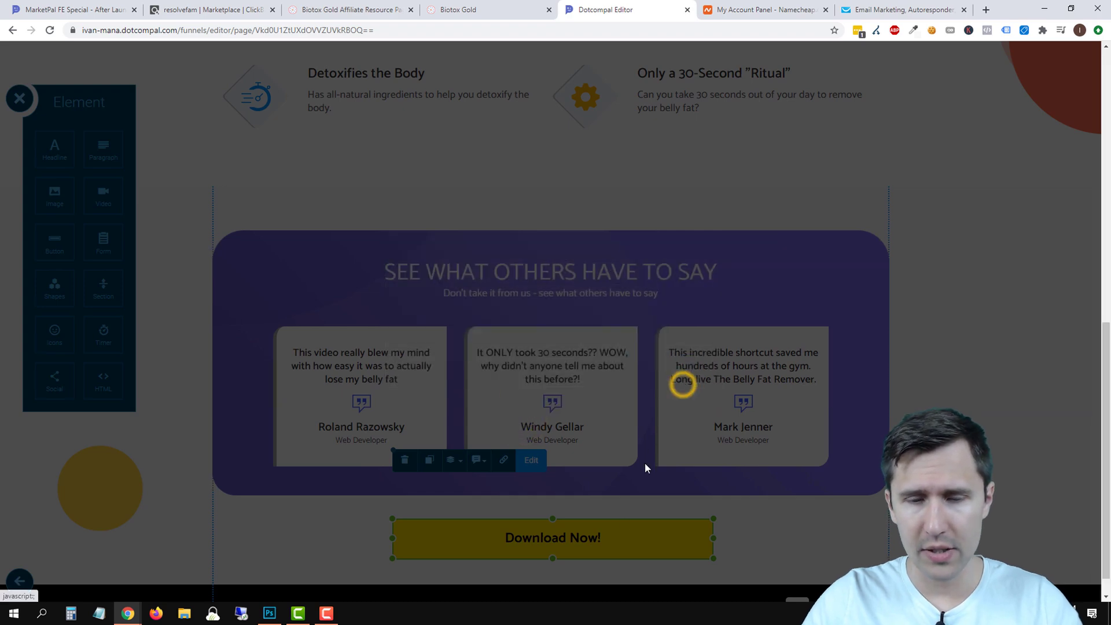
pyautogui.scroll(15, 608, 518)
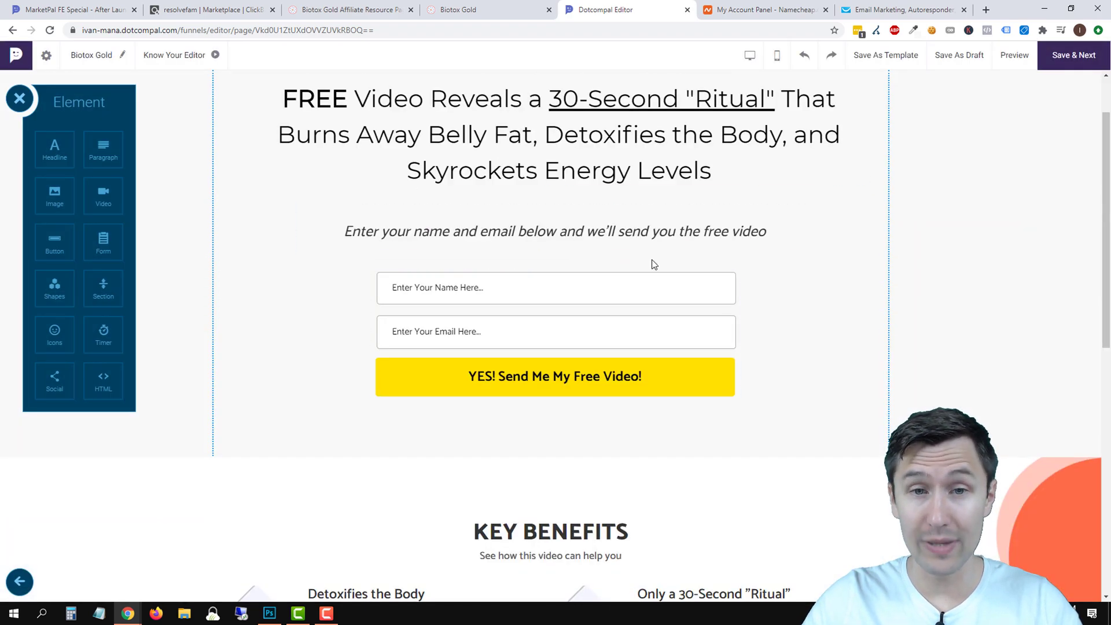
pyautogui.scroll(2, 578, 376)
pyautogui.scroll(-7, 561, 449)
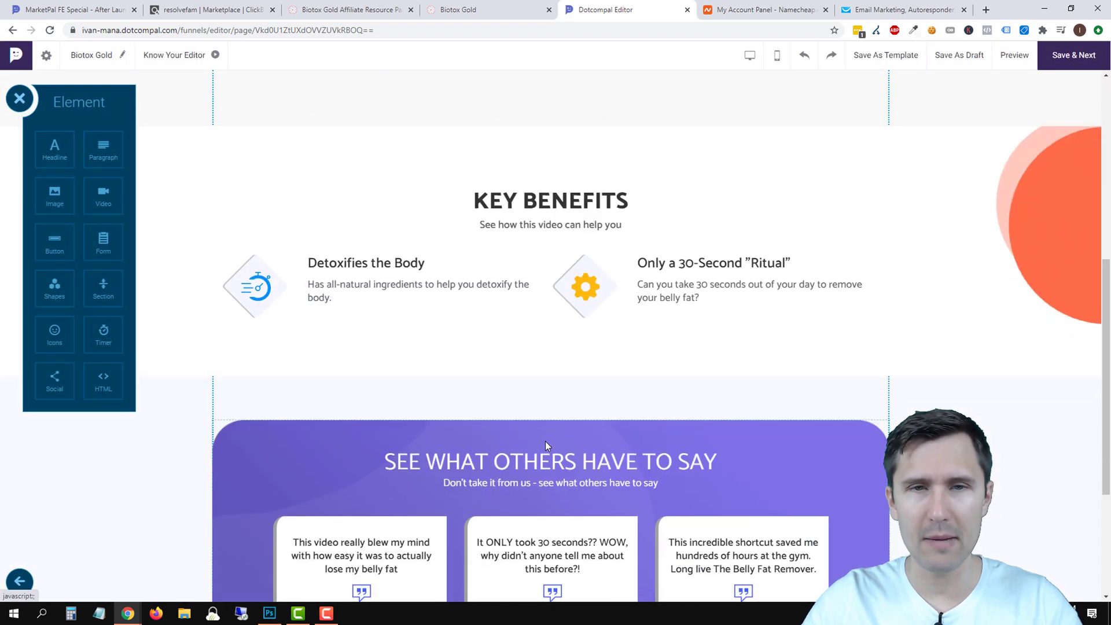
pyautogui.scroll(-4, 545, 446)
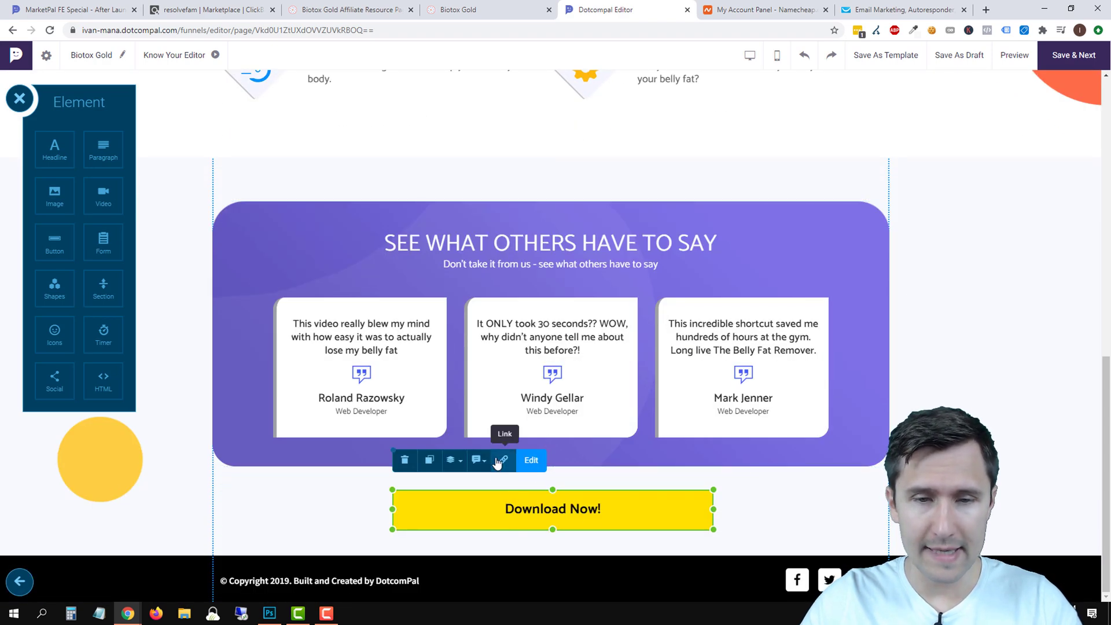
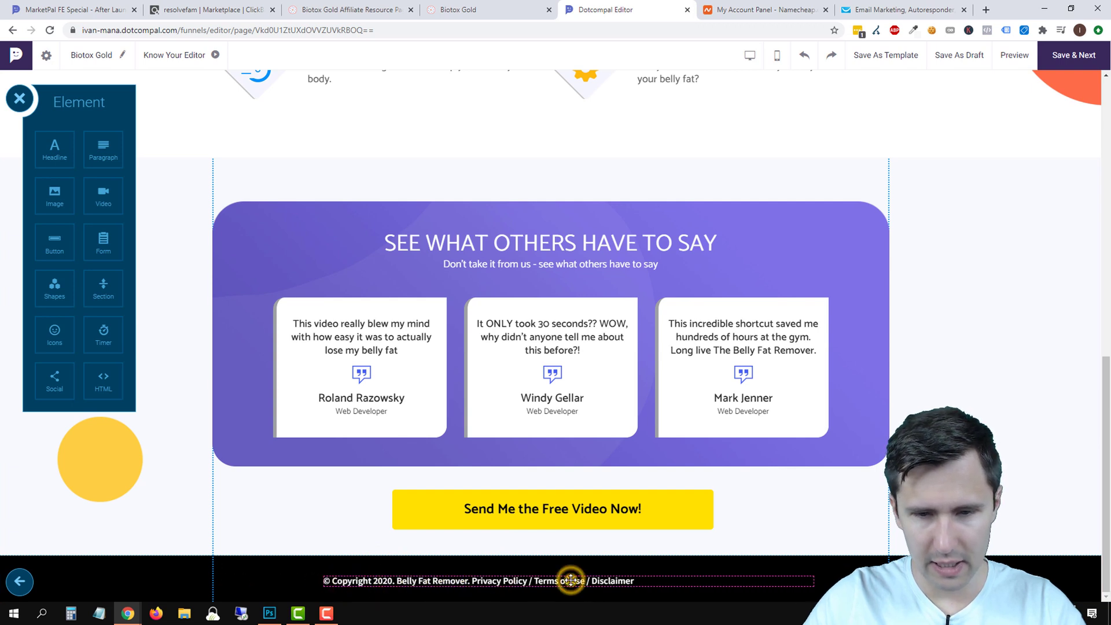
# Break the footer copyright line before 'Privacy Policy', then narrow the text box and move it to the centre.
pyautogui.tripleClick(570, 579)
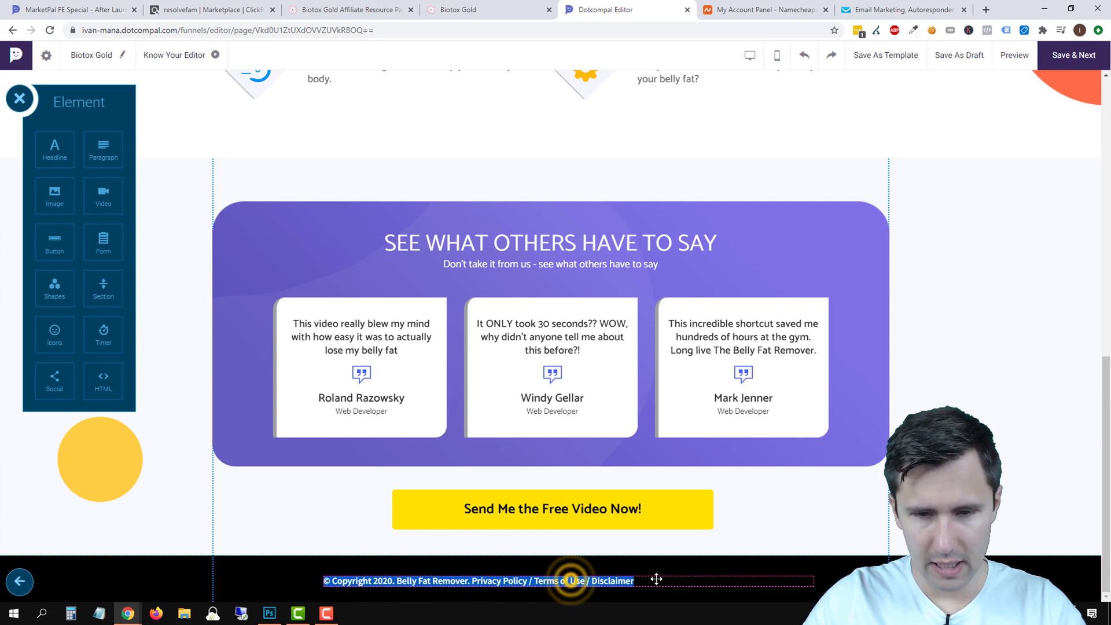
pyautogui.click(722, 553)
pyautogui.click(601, 581)
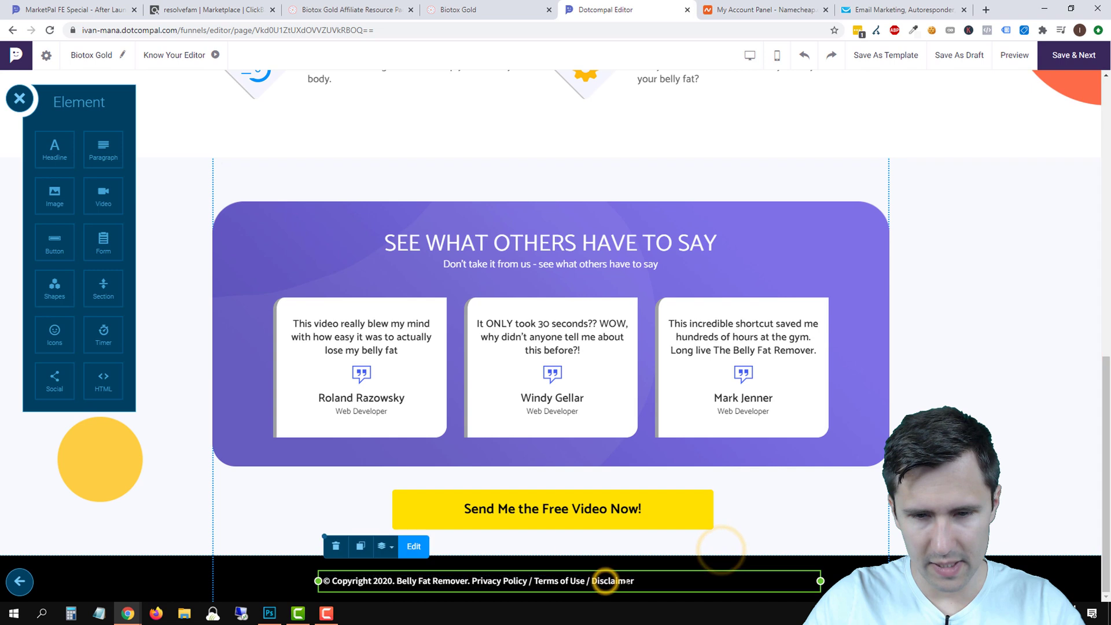
pyautogui.click(414, 550)
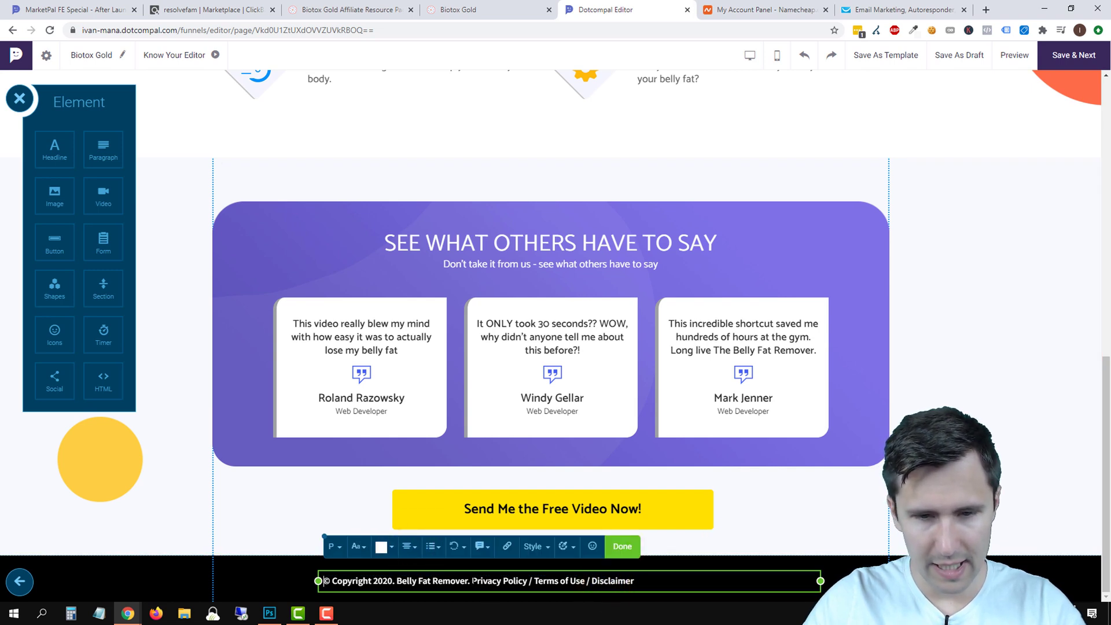
pyautogui.press('Return')
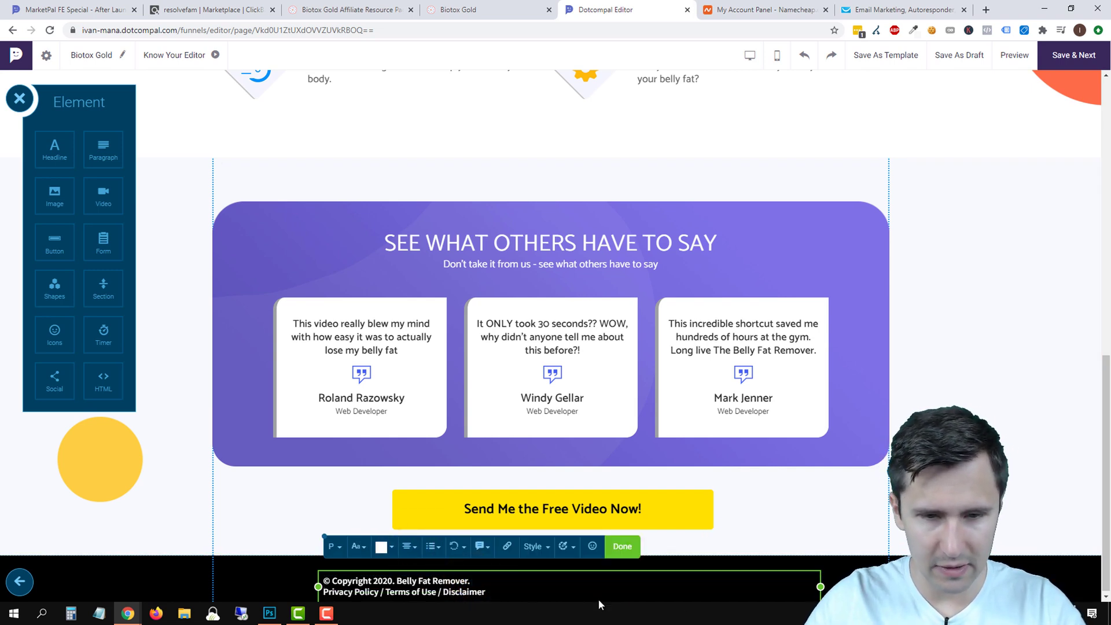
pyautogui.moveTo(822, 587); pyautogui.dragTo(493, 599)
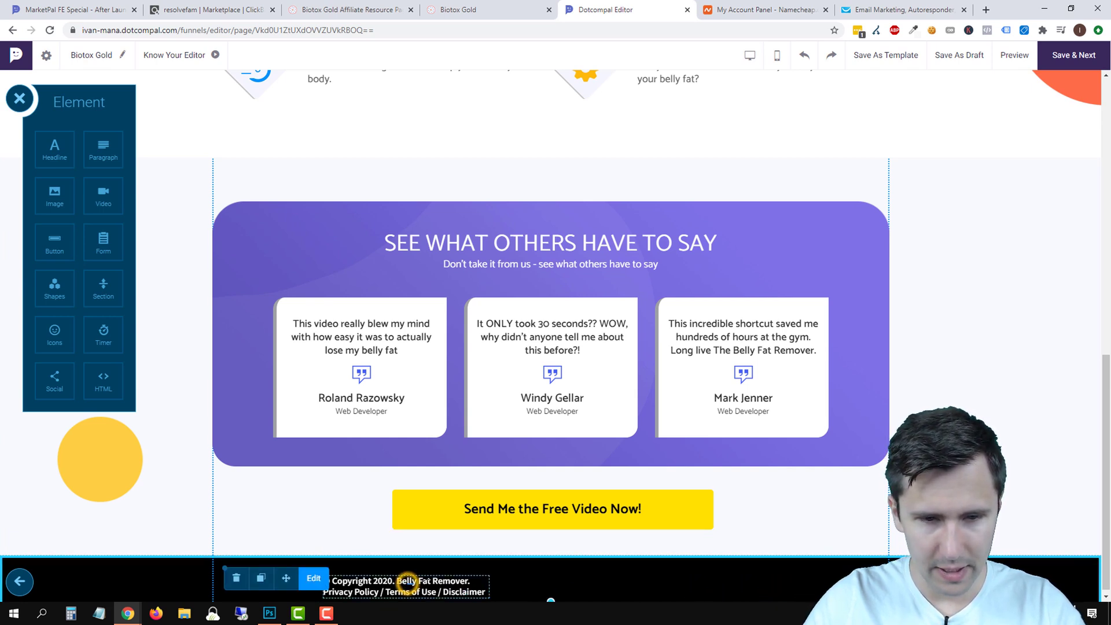
pyautogui.moveTo(402, 577); pyautogui.dragTo(528, 588)
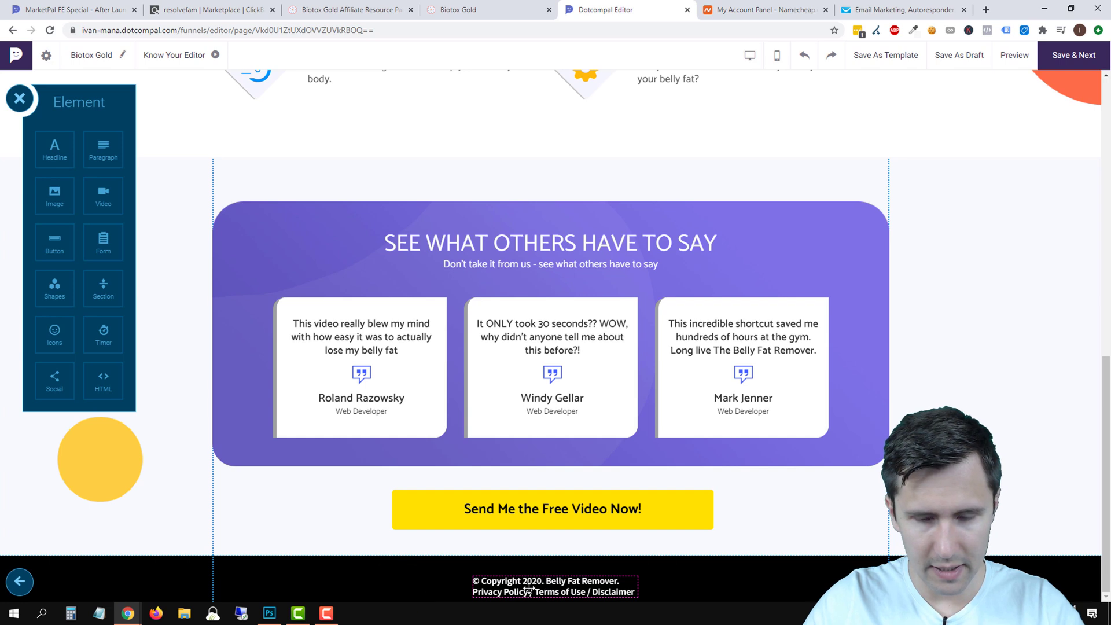
# Centre-align both lines of the footer text.
pyautogui.click(727, 561)
pyautogui.doubleClick(557, 584)
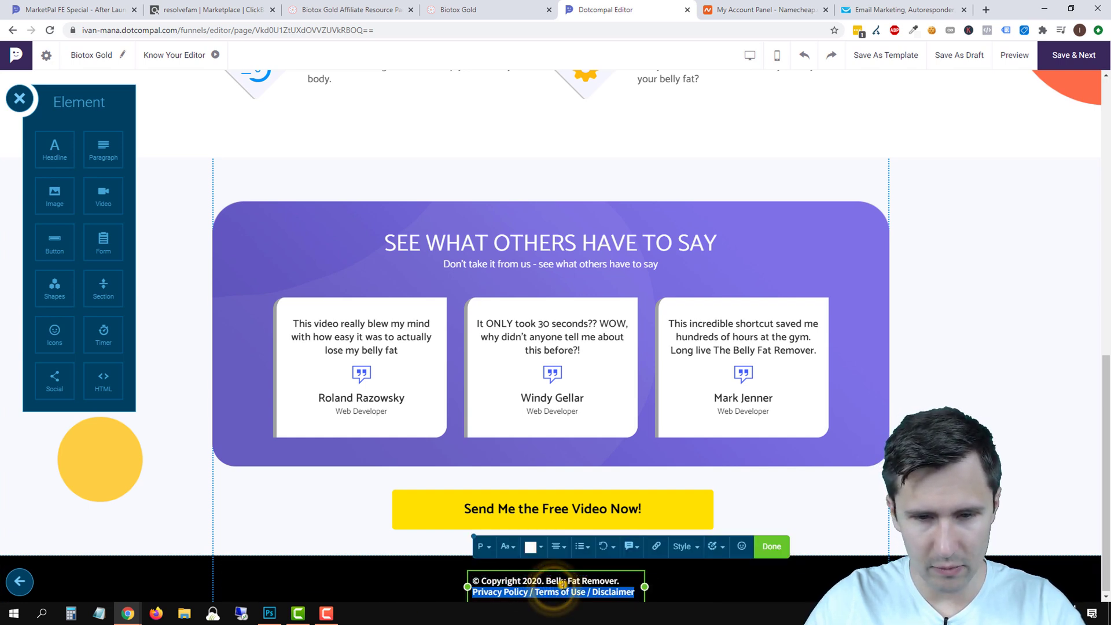
pyautogui.moveTo(636, 592); pyautogui.dragTo(467, 585)
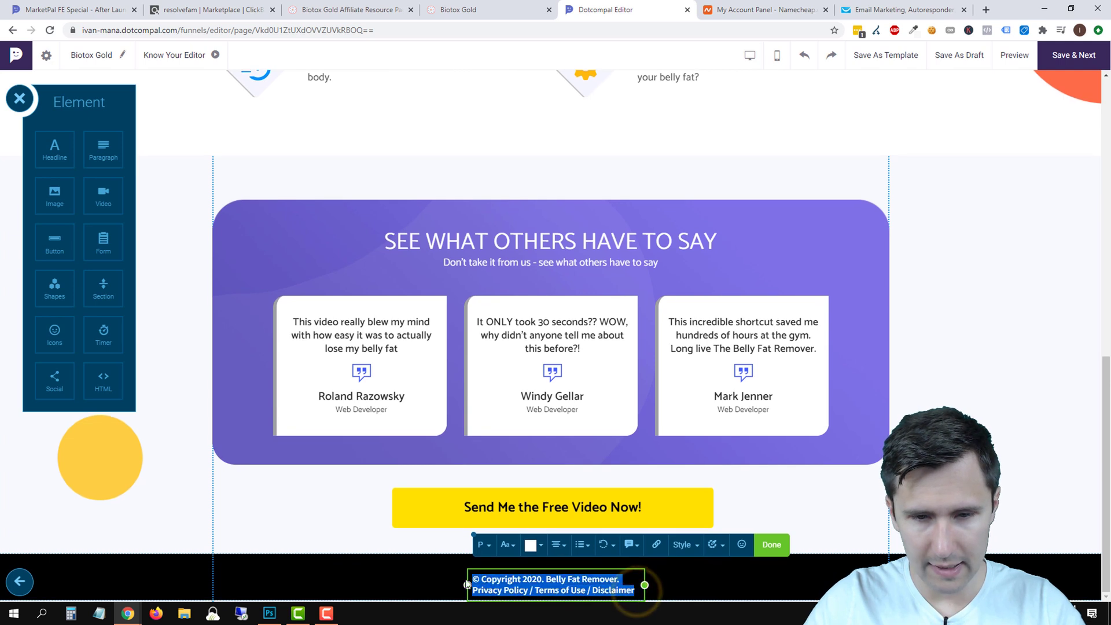
pyautogui.click(557, 545)
pyautogui.click(557, 583)
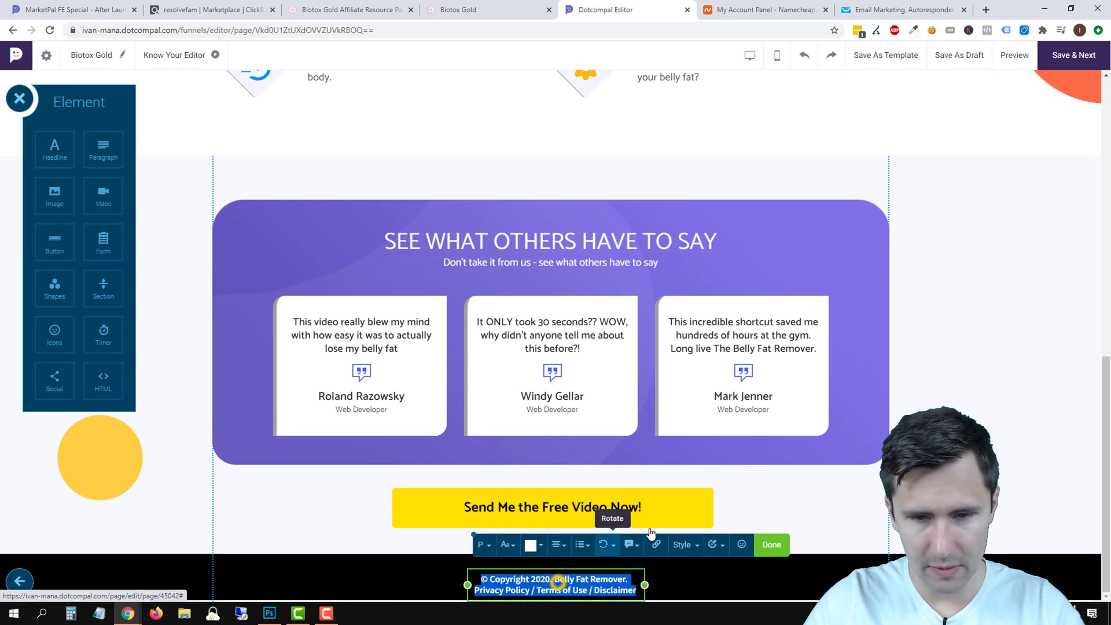
pyautogui.click(758, 495)
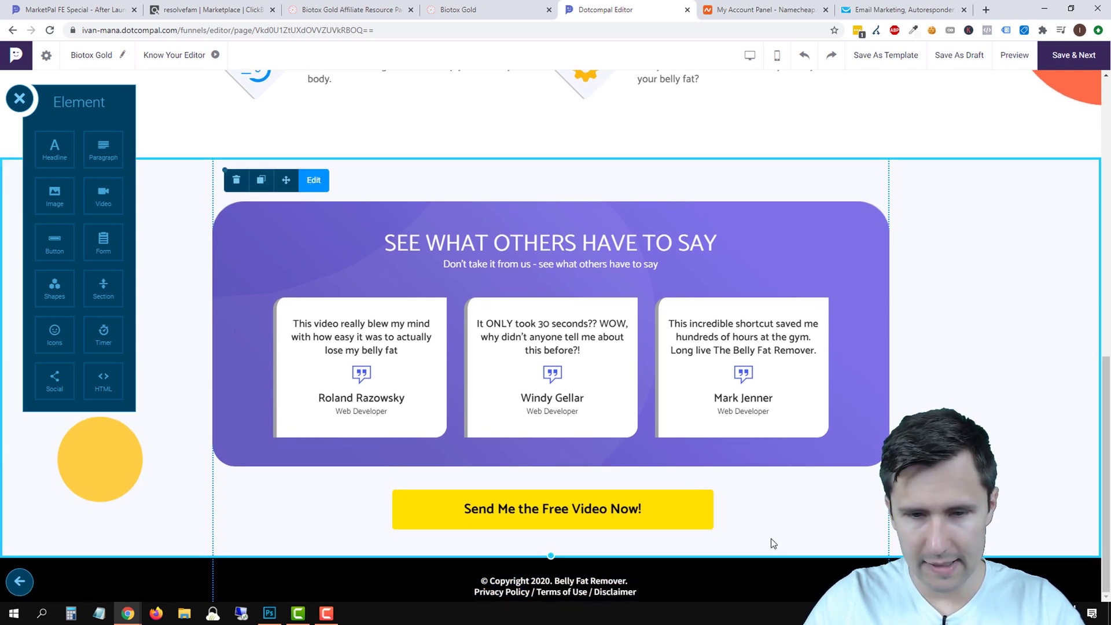
# Save the Biotox Gold page with Save & Next, then Save & Activate it to go live.
pyautogui.scroll(20, 992, 531)
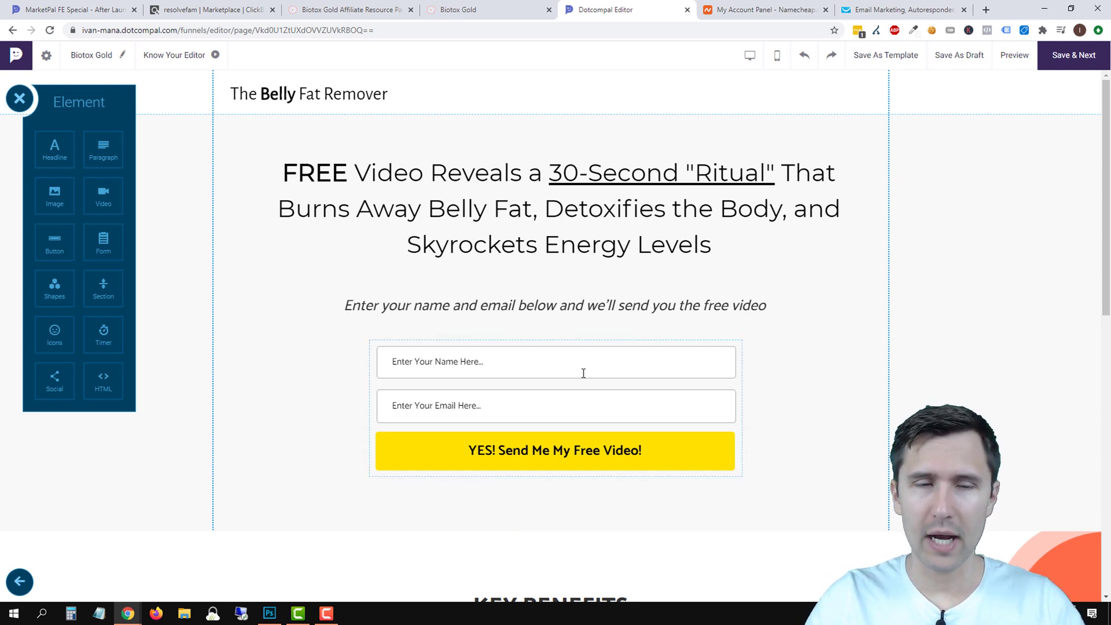
pyautogui.click(1050, 60)
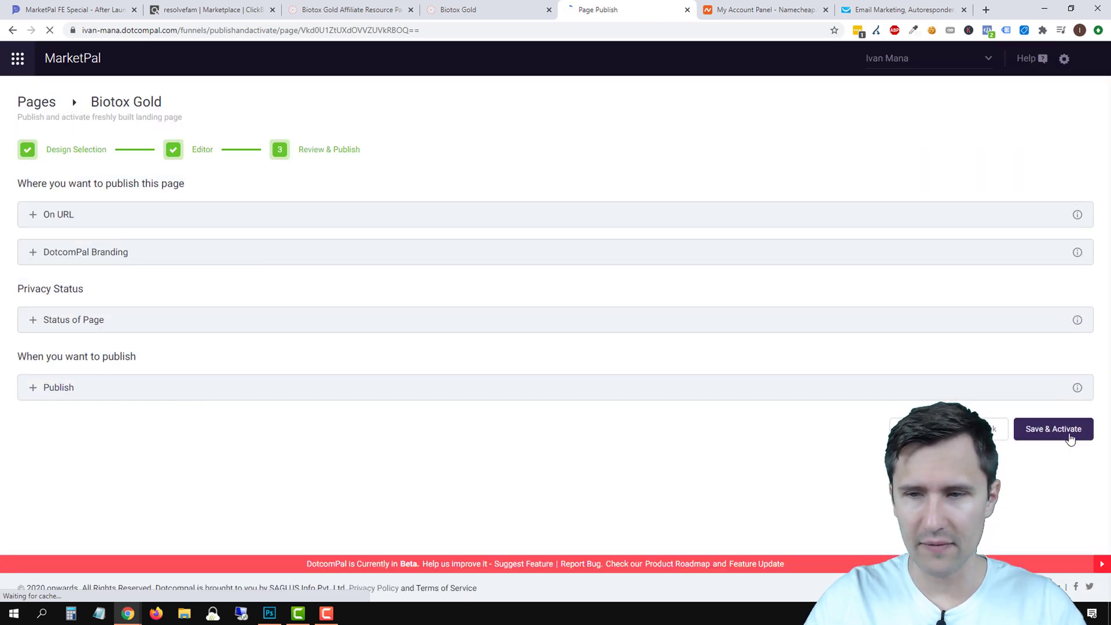
pyautogui.click(1070, 438)
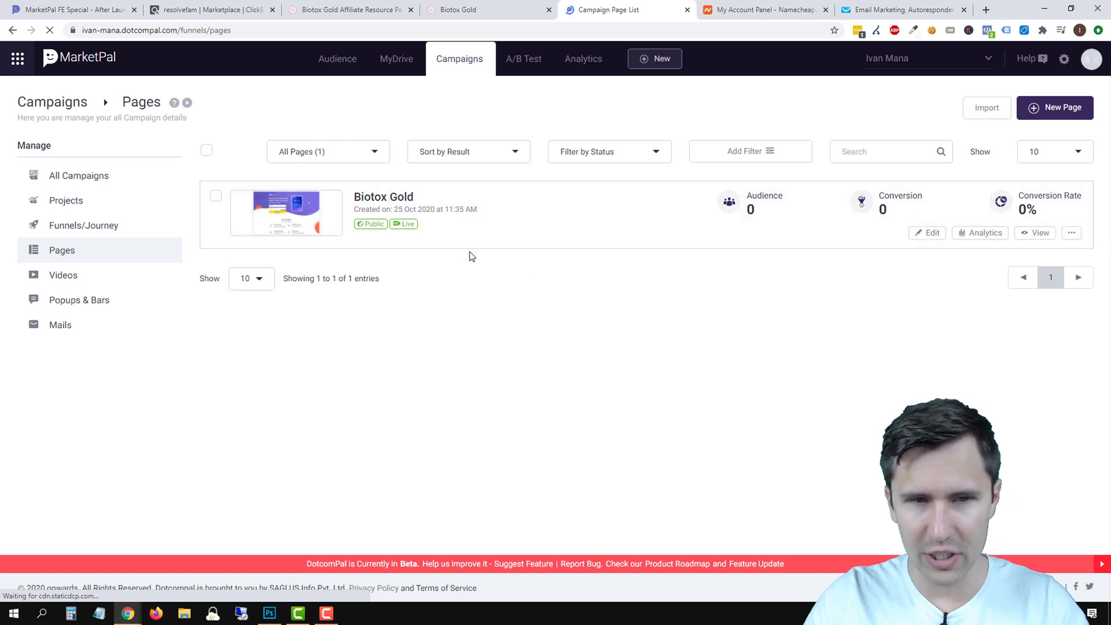
# Try duplicating the Biotox Gold page, dismiss the upgrade prompt, and start a New Page instead.
pyautogui.click(215, 196)
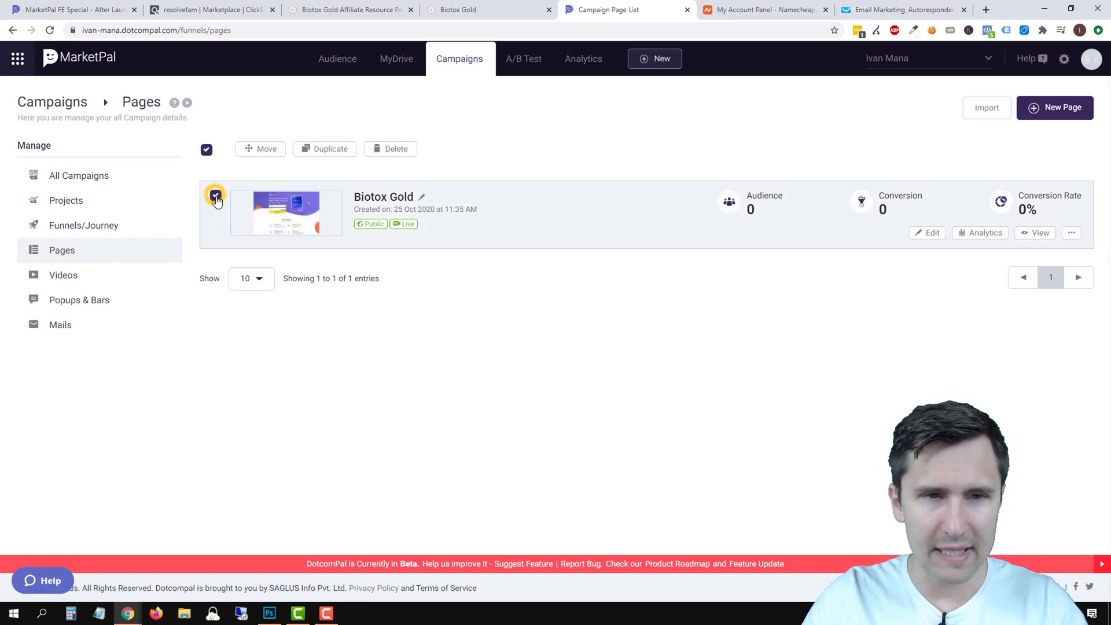
pyautogui.click(329, 150)
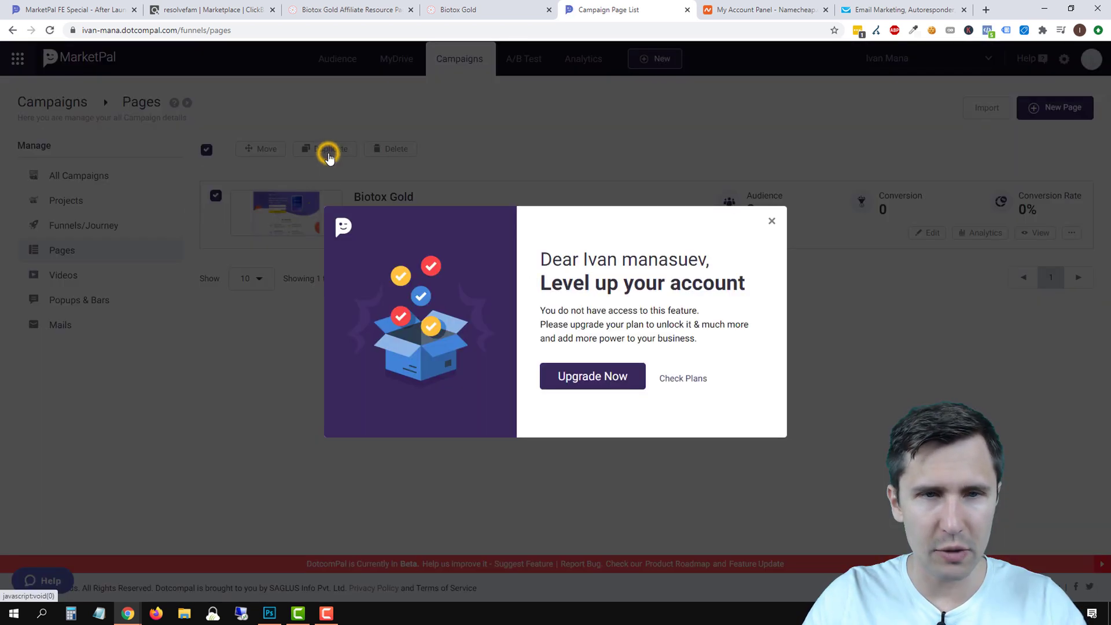
pyautogui.click(772, 225)
pyautogui.click(214, 196)
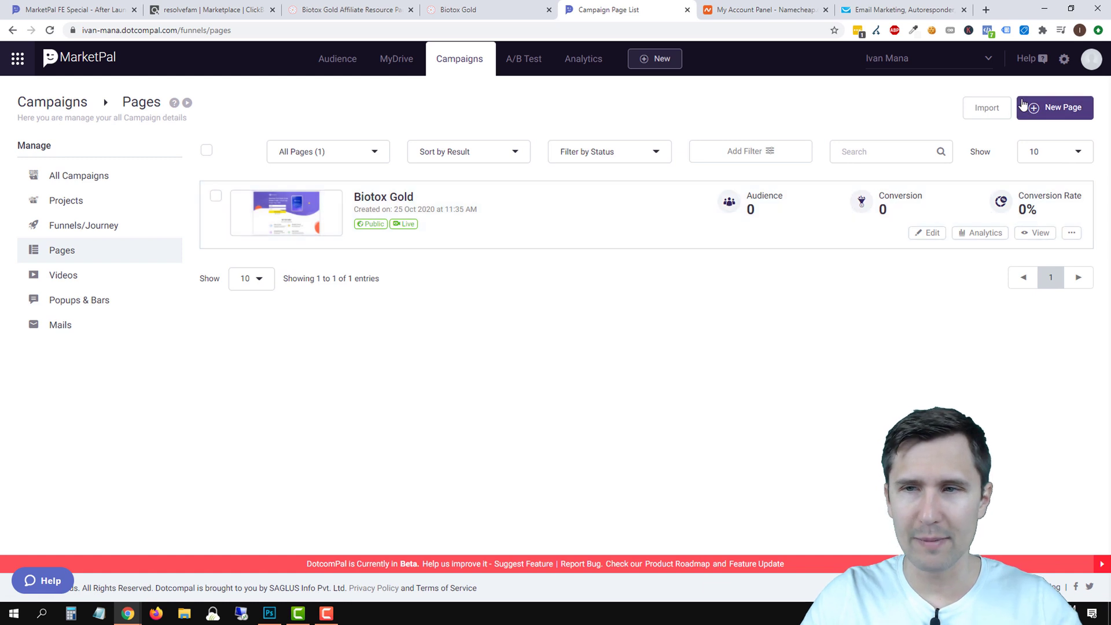
pyautogui.click(1054, 108)
pyautogui.click(475, 352)
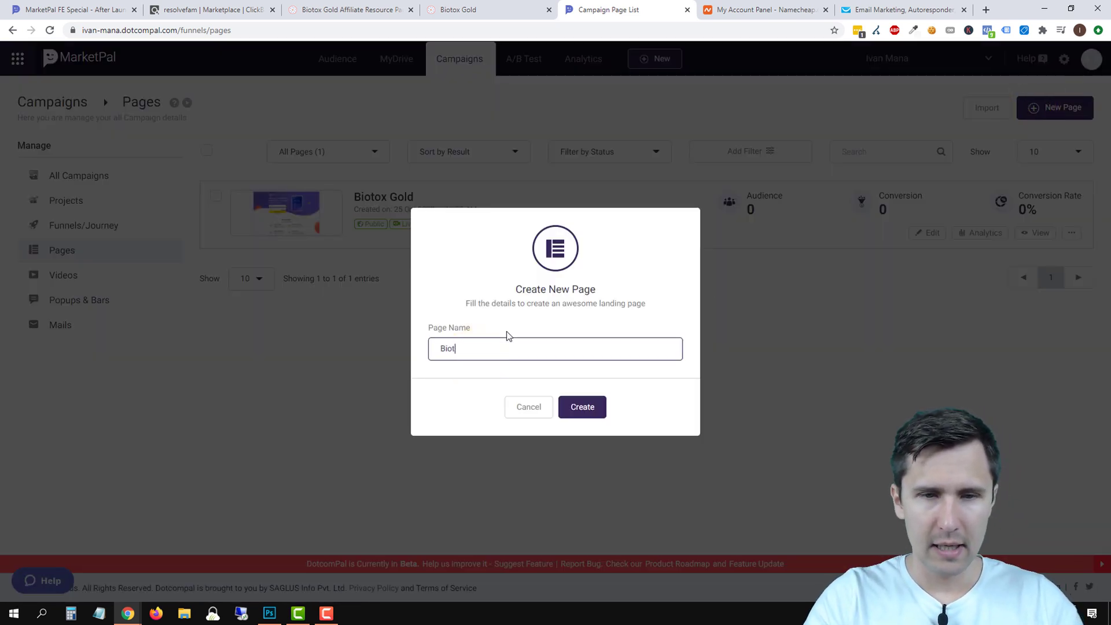
# Name the new page 'Biotox Gold - Thank You' and create it.
pyautogui.write('Biotox Gold - Thank You')
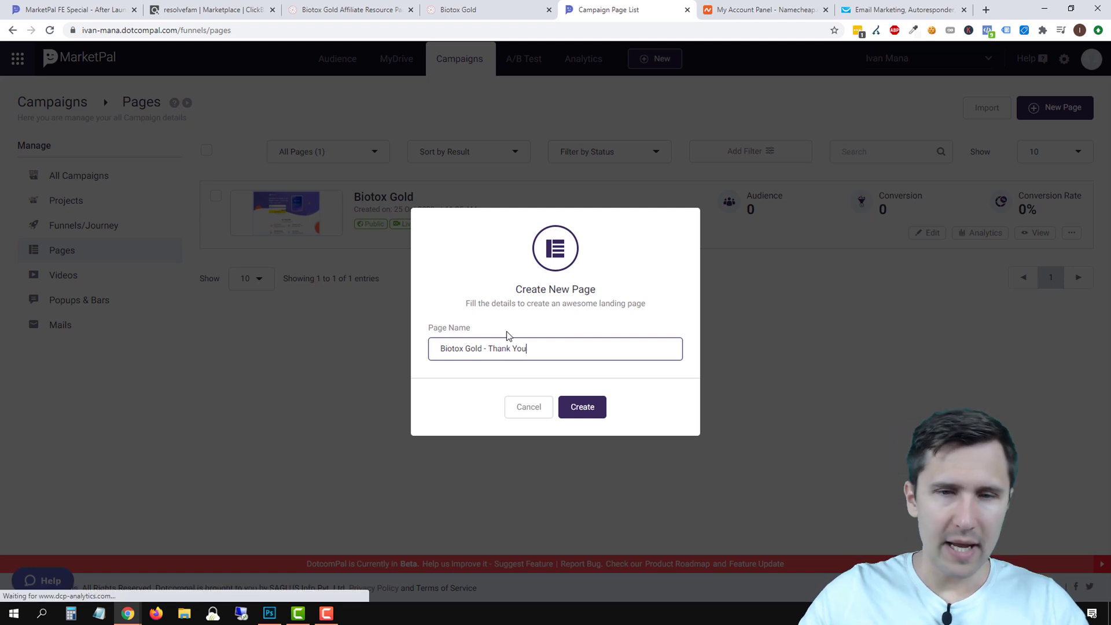
pyautogui.click(578, 409)
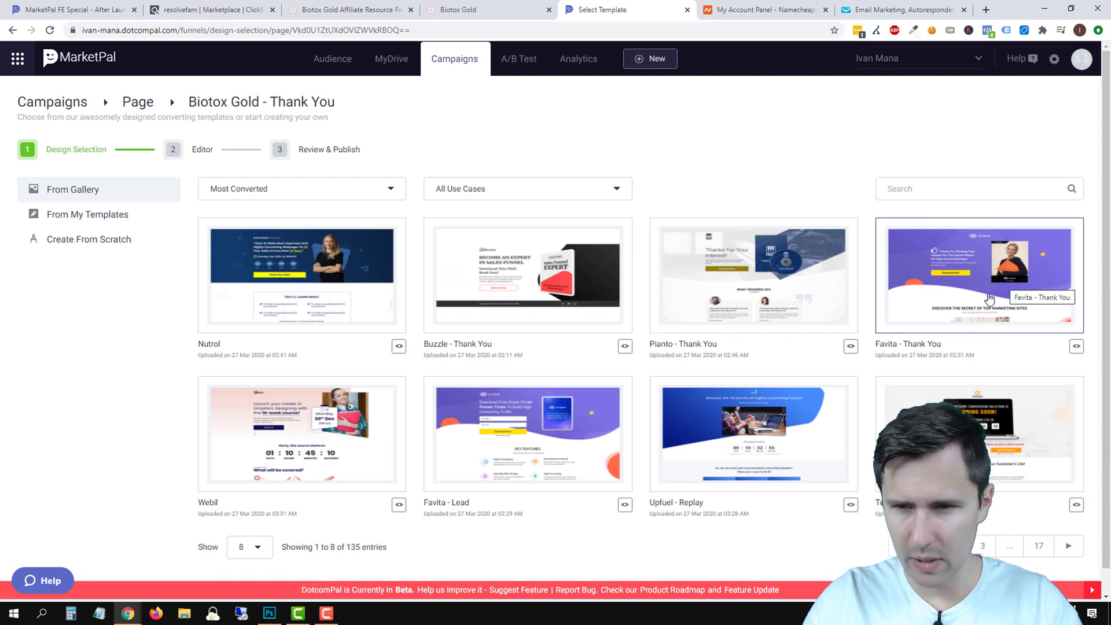
# Apply the Favita - Thank You template and delete its book image and AD ebook logo.
pyautogui.click(976, 279)
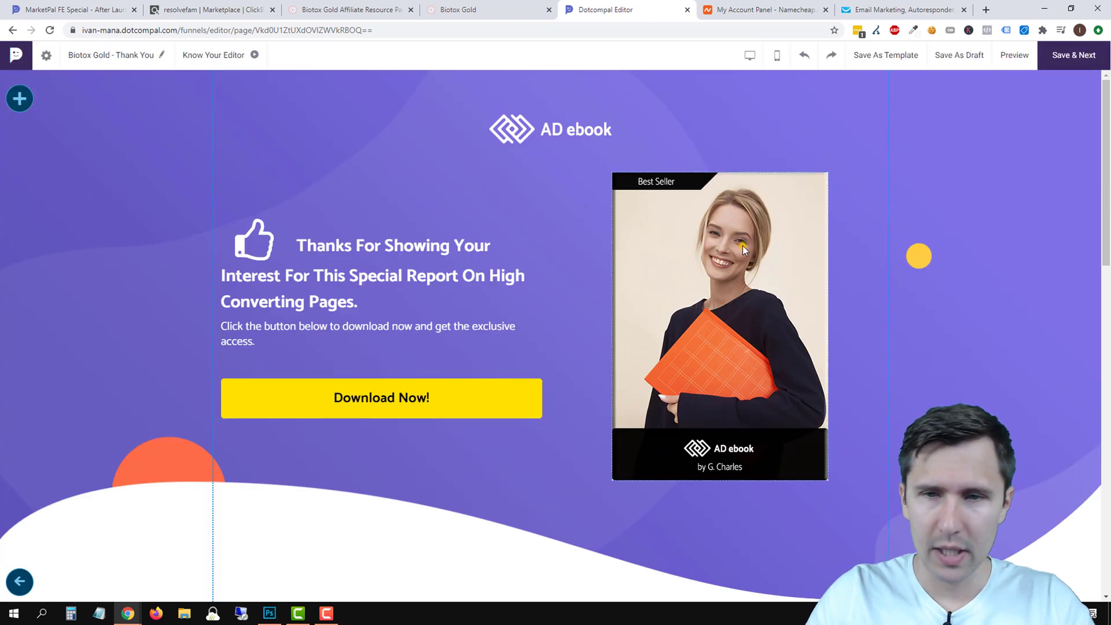
pyautogui.click(742, 245)
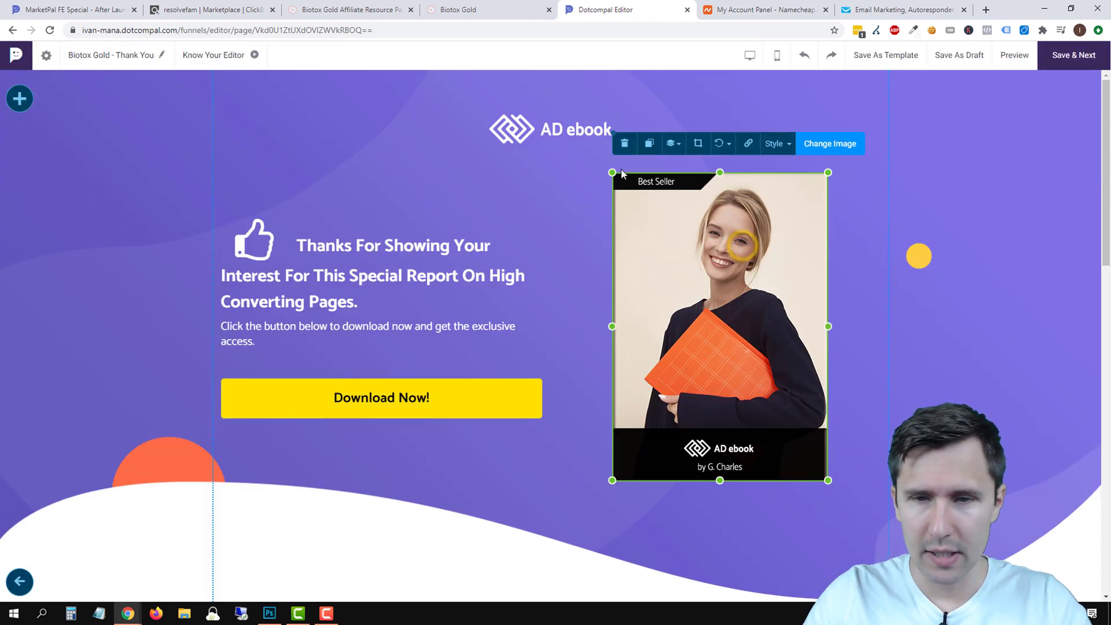
pyautogui.click(625, 144)
pyautogui.click(544, 129)
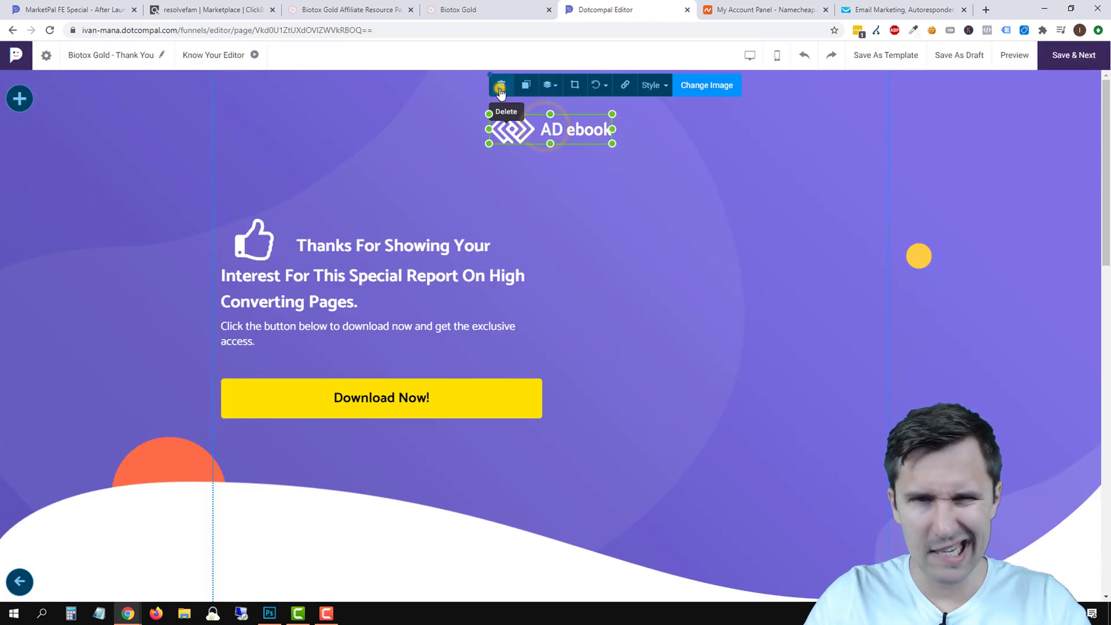
pyautogui.click(501, 85)
# Set the top section's background to the pasted hex colour and remove its background image.
pyautogui.click(731, 153)
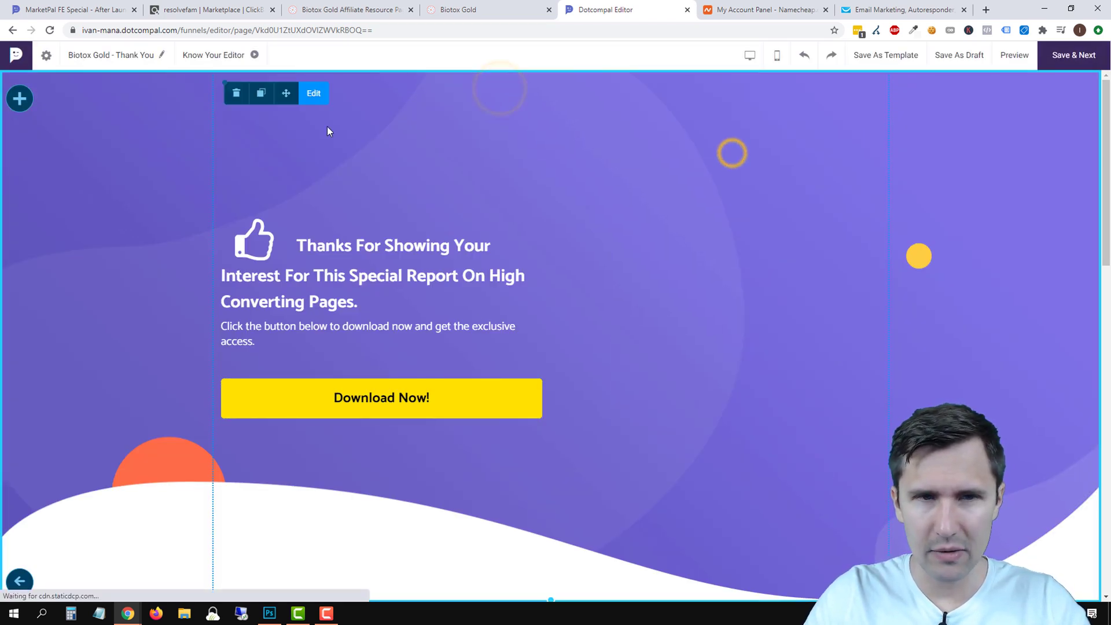
pyautogui.click(313, 95)
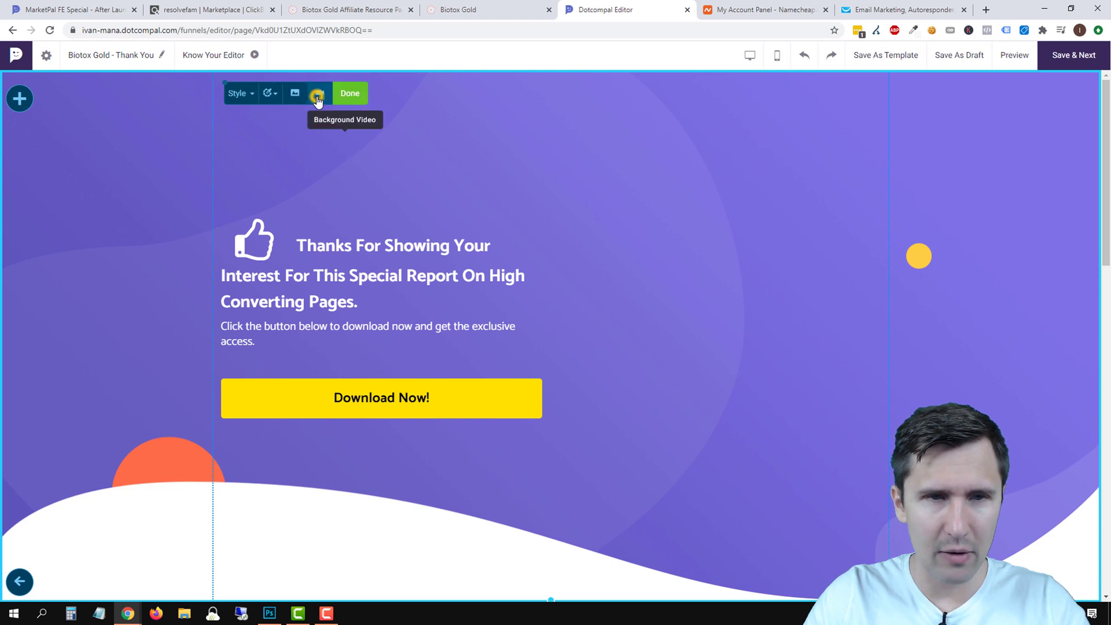
pyautogui.click(269, 93)
pyautogui.click(355, 128)
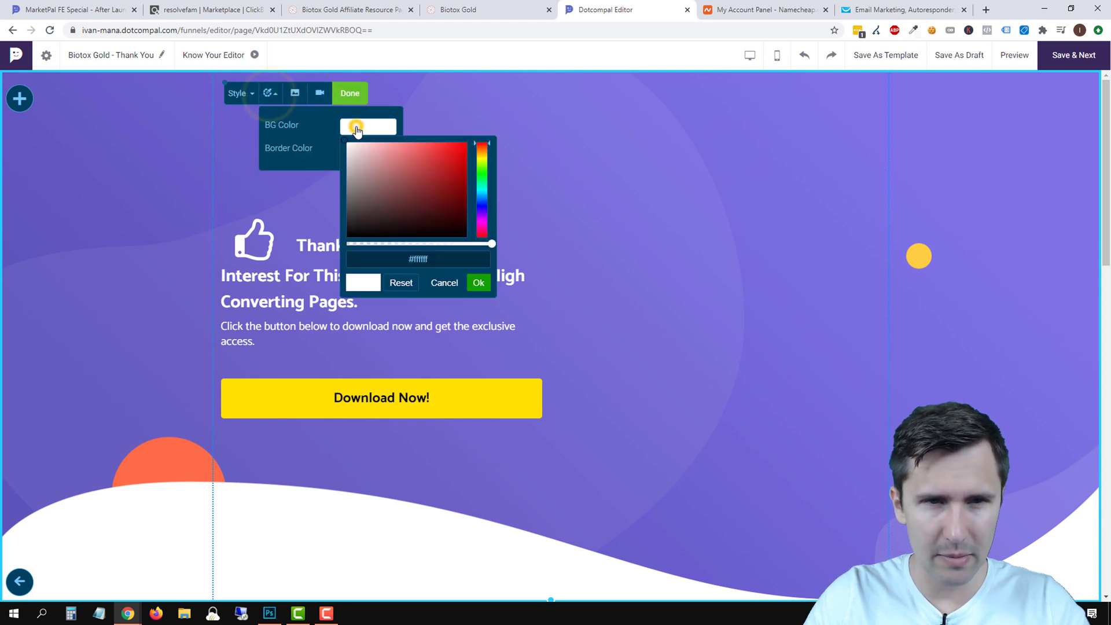
pyautogui.rightClick(419, 253)
pyautogui.click(445, 318)
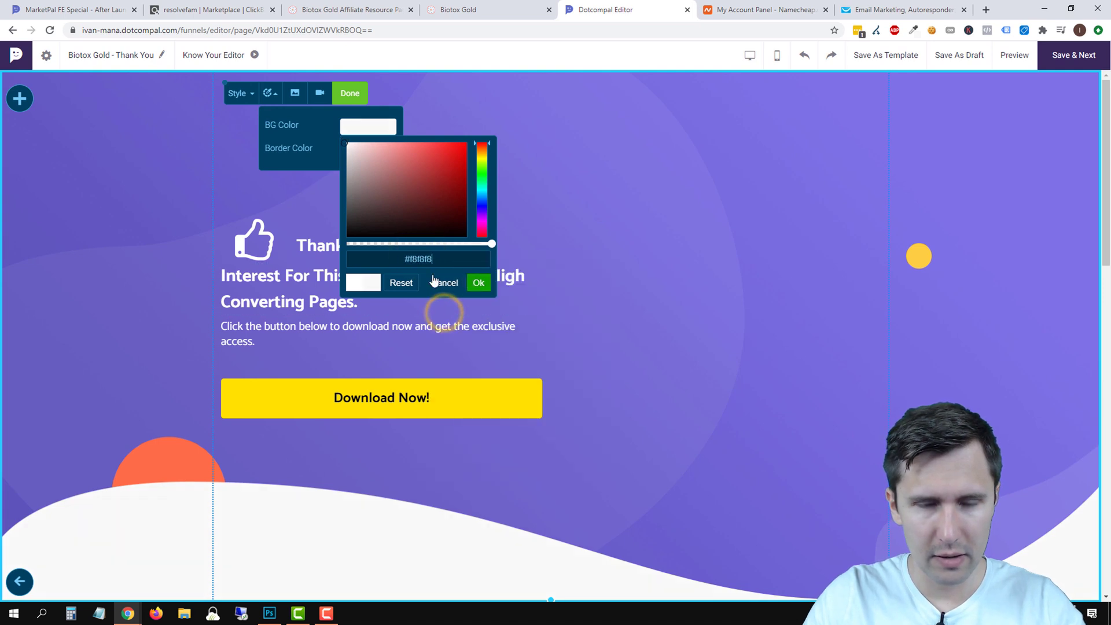
pyautogui.click(479, 283)
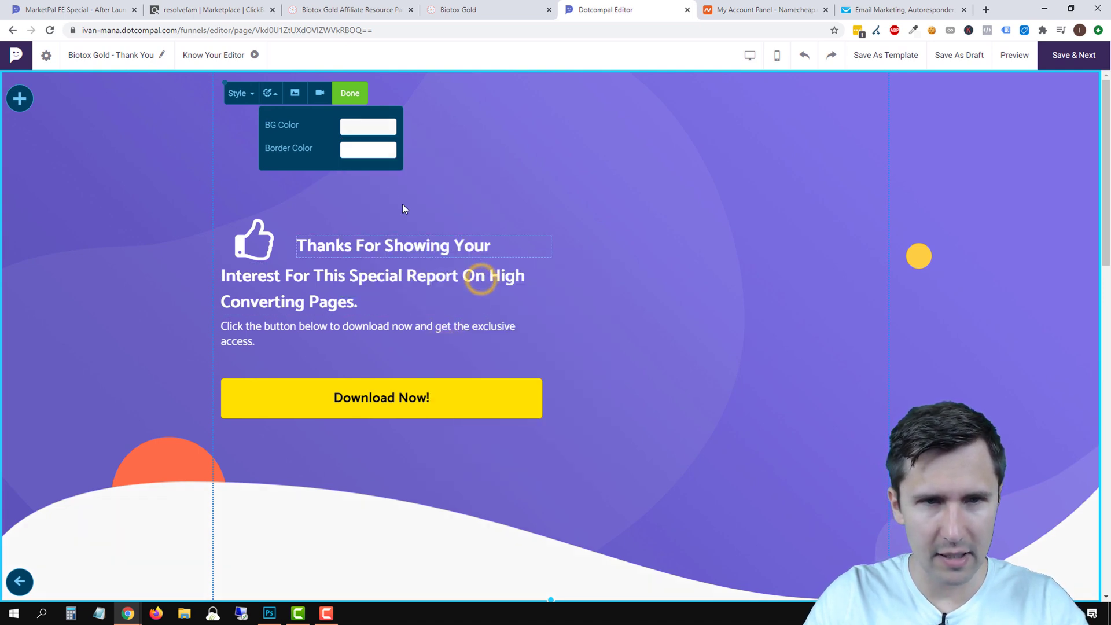
pyautogui.click(349, 96)
pyautogui.click(313, 94)
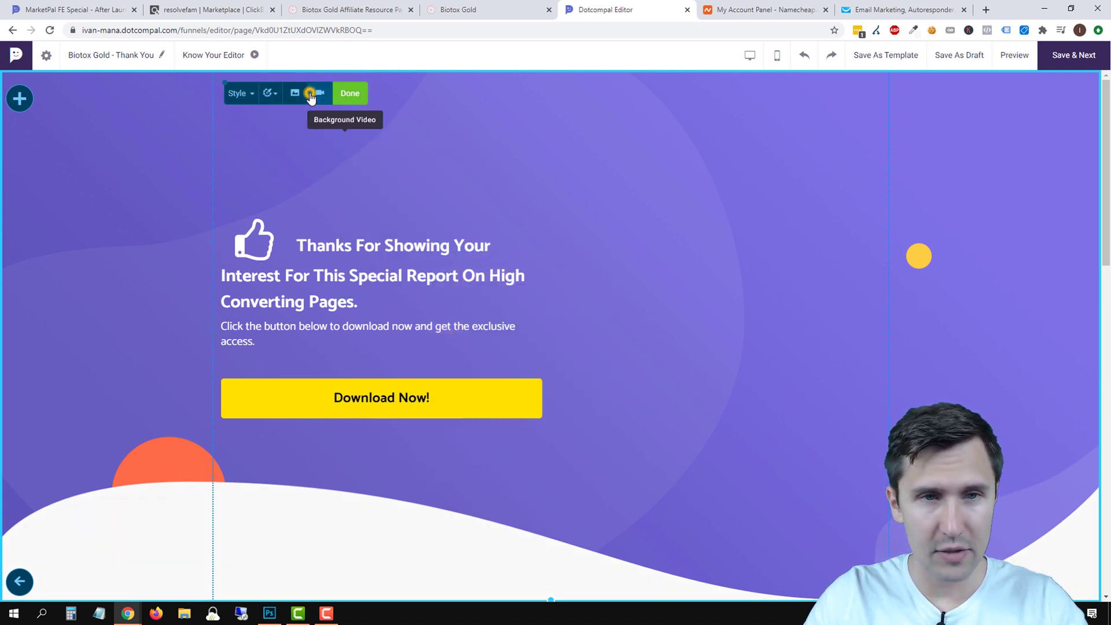
pyautogui.click(293, 98)
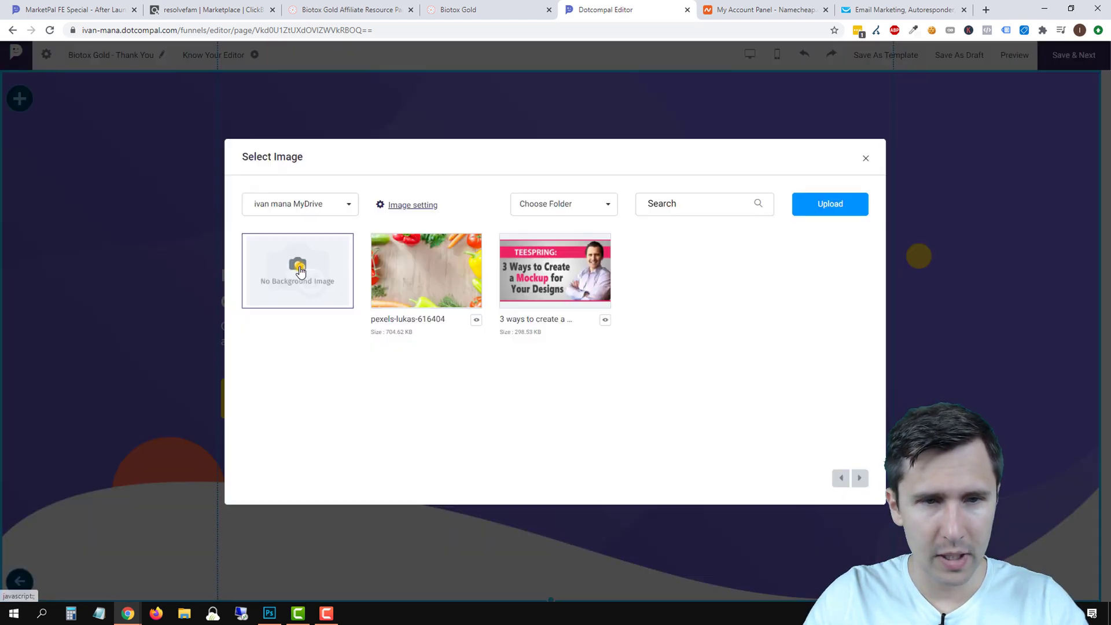
pyautogui.click(299, 271)
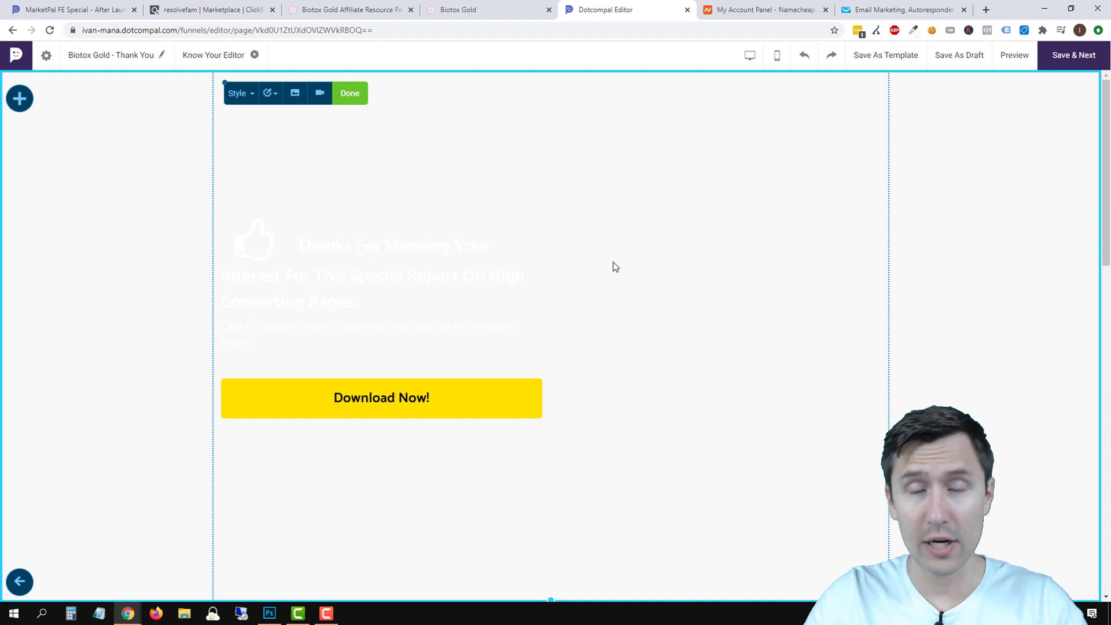
# Drag the thumbs-up image out of the heading so it sits above the text.
pyautogui.click(357, 245)
pyautogui.click(256, 240)
pyautogui.moveTo(255, 241); pyautogui.dragTo(360, 173)
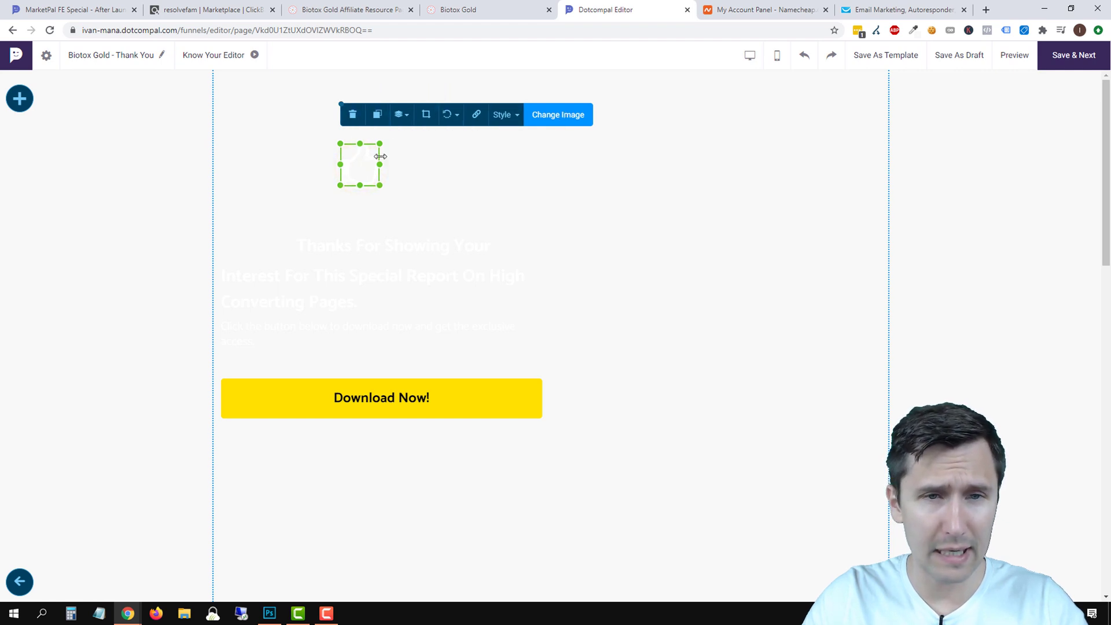
# Delete the thumbs-up image, centre the 'Thanks For Showing Your' heading, and make it black.
pyautogui.click(352, 119)
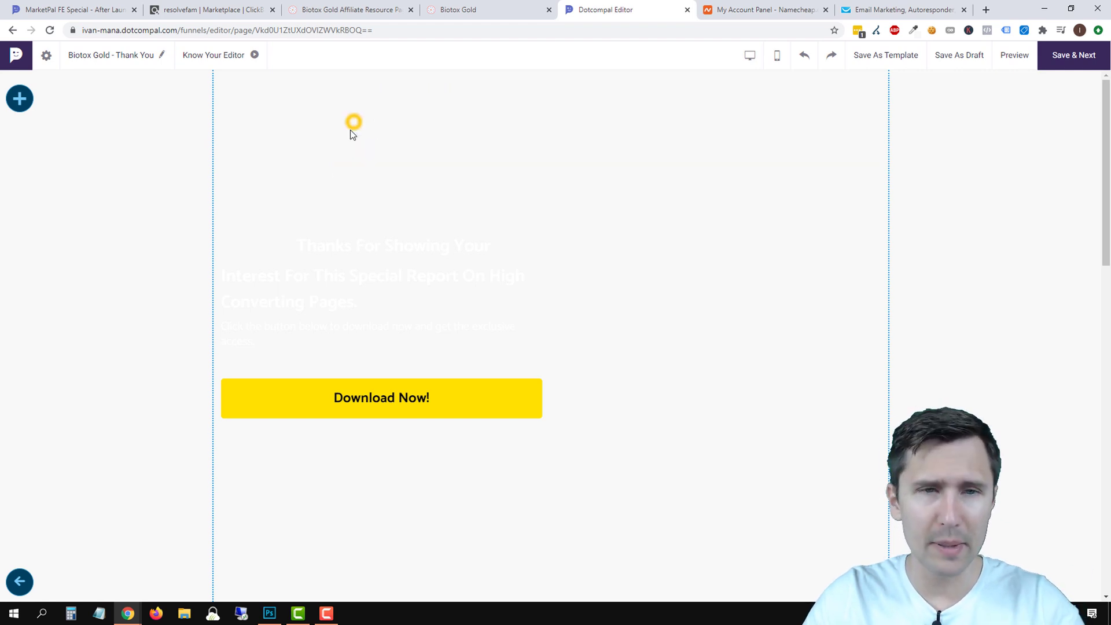
pyautogui.click(366, 251)
pyautogui.moveTo(380, 247); pyautogui.dragTo(498, 186)
pyautogui.doubleClick(459, 190)
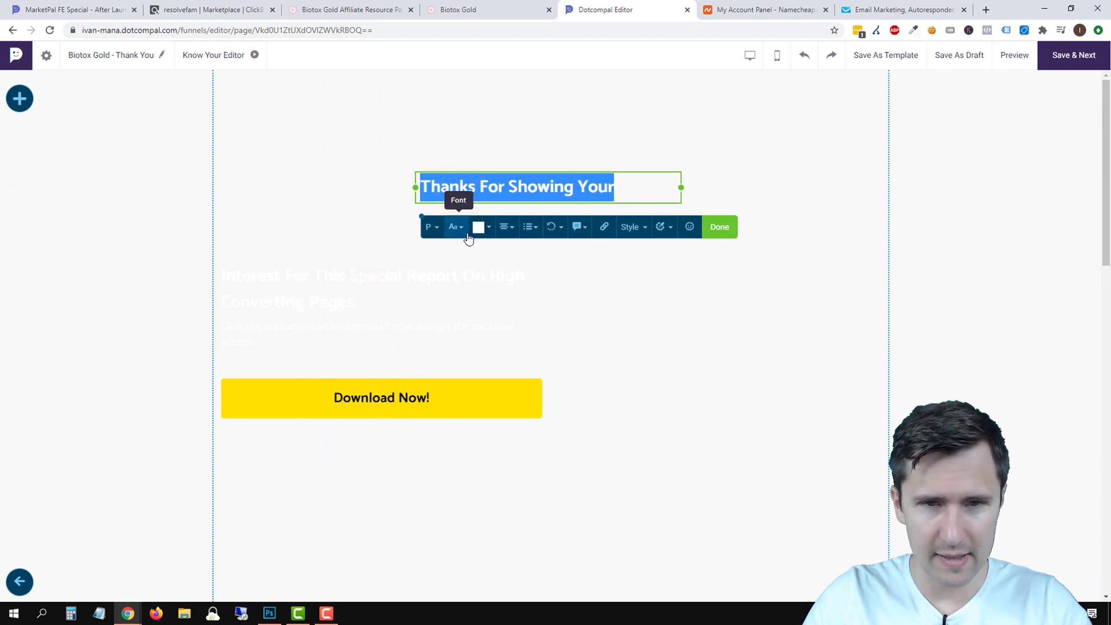
pyautogui.click(479, 229)
pyautogui.click(515, 309)
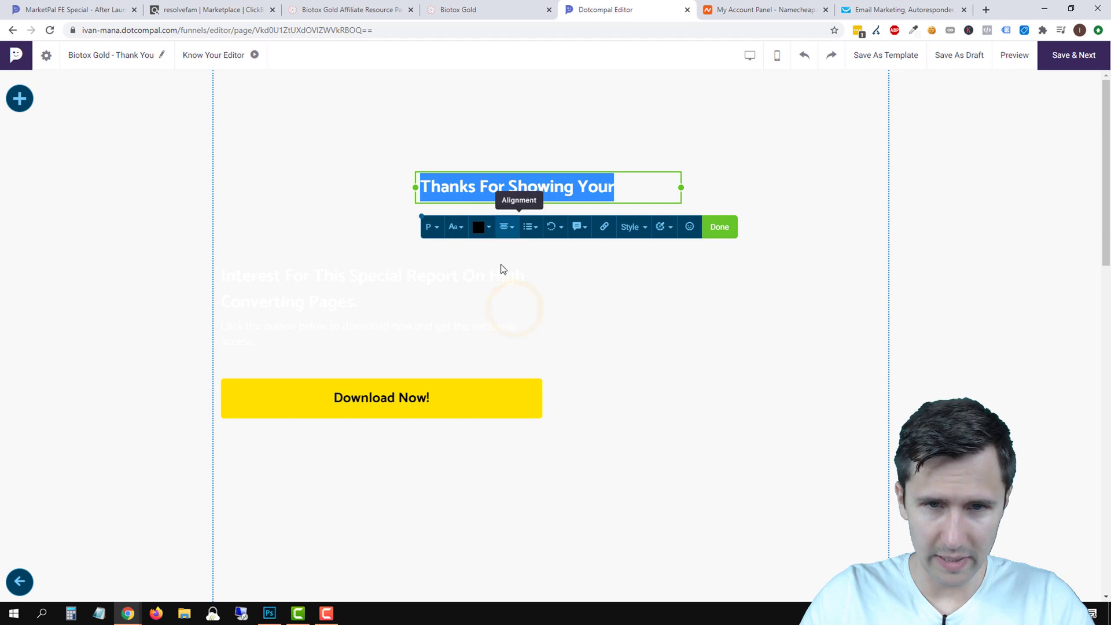
pyautogui.click(640, 314)
# Delete the 'Special Report' subheading block below the heading.
pyautogui.click(340, 301)
pyautogui.moveTo(338, 285); pyautogui.dragTo(404, 282)
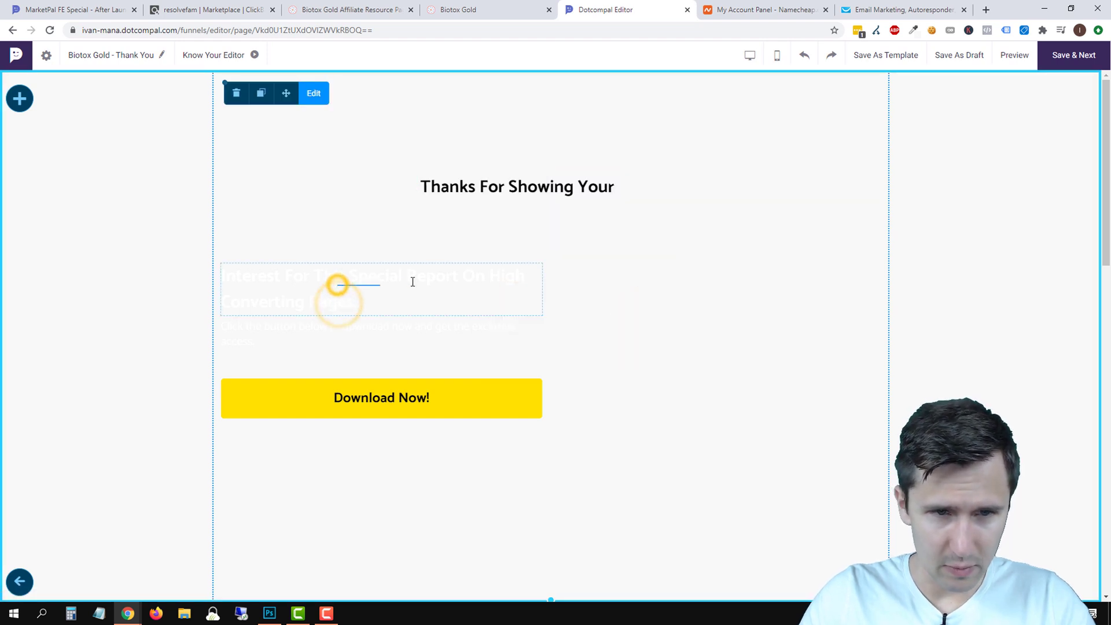
pyautogui.moveTo(285, 280); pyautogui.dragTo(423, 293)
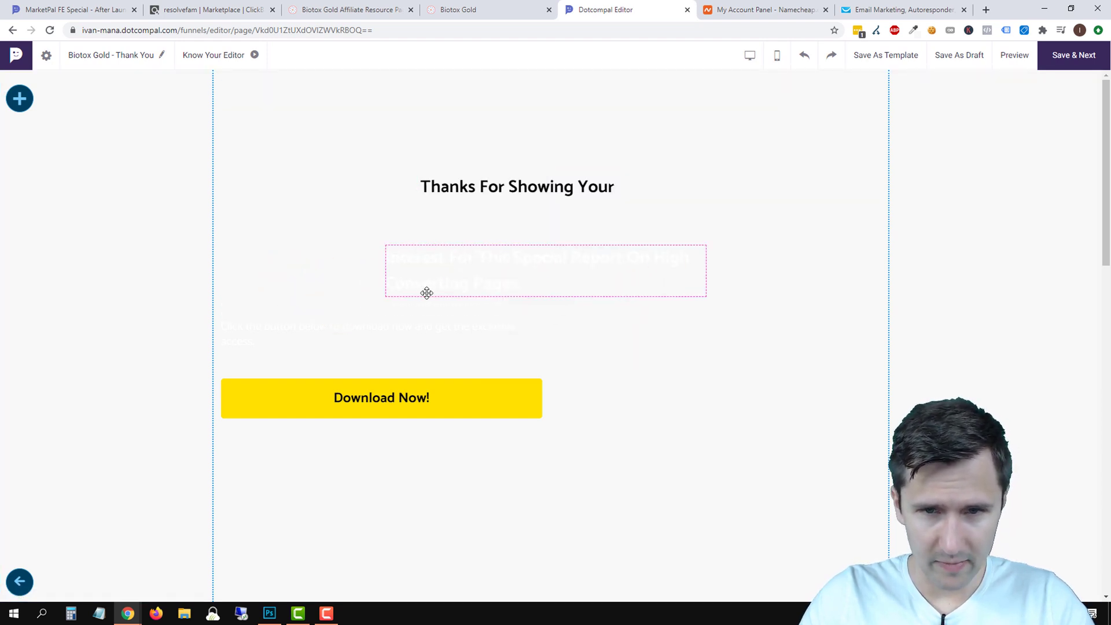
pyautogui.click(455, 271)
pyautogui.click(466, 254)
pyautogui.click(682, 353)
pyautogui.click(459, 247)
pyautogui.click(397, 217)
# Delete the paragraph block and centre the Download Now button beneath the heading.
pyautogui.click(335, 342)
pyautogui.moveTo(318, 330); pyautogui.dragTo(486, 284)
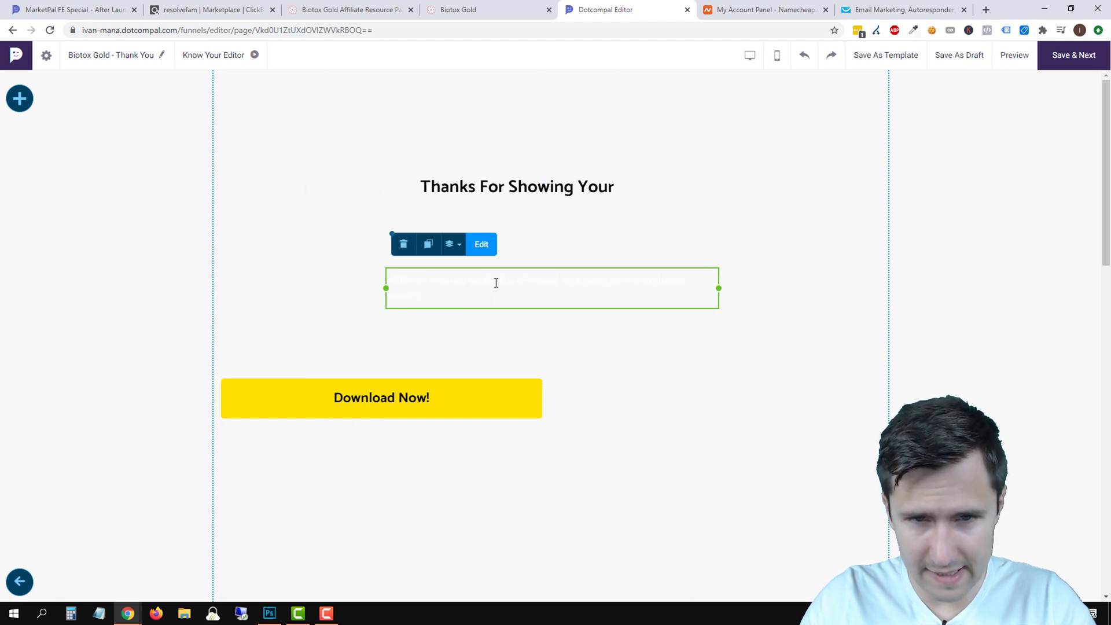
pyautogui.click(404, 246)
pyautogui.click(348, 341)
pyautogui.moveTo(354, 398); pyautogui.dragTo(682, 428)
# Delete the marketing-sites section.
pyautogui.scroll(-10, 571, 510)
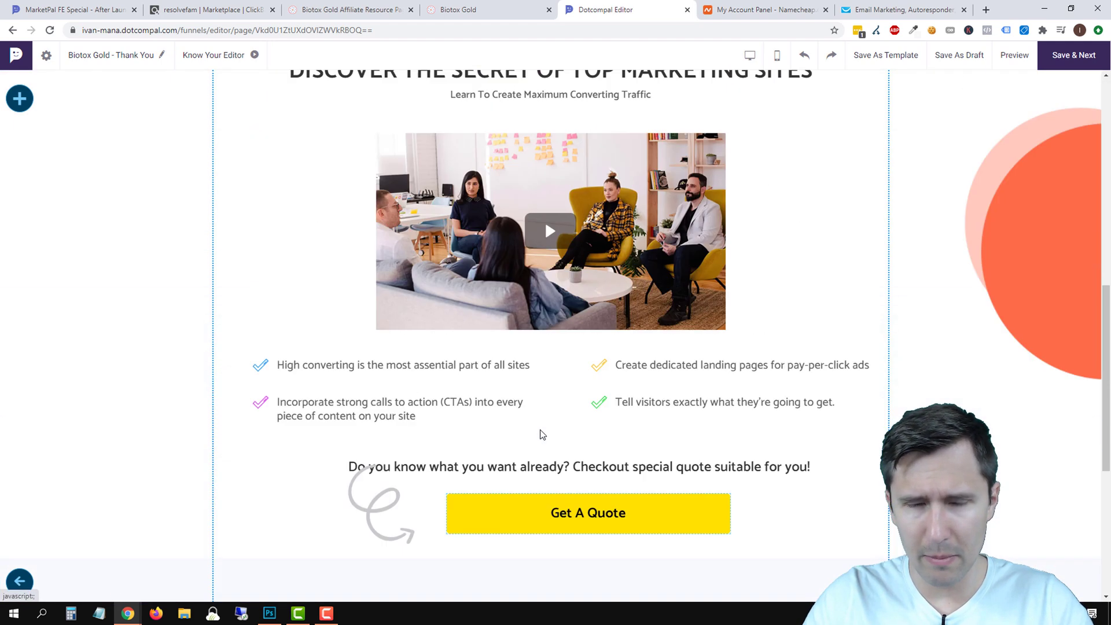
pyautogui.scroll(2, 542, 434)
pyautogui.click(260, 244)
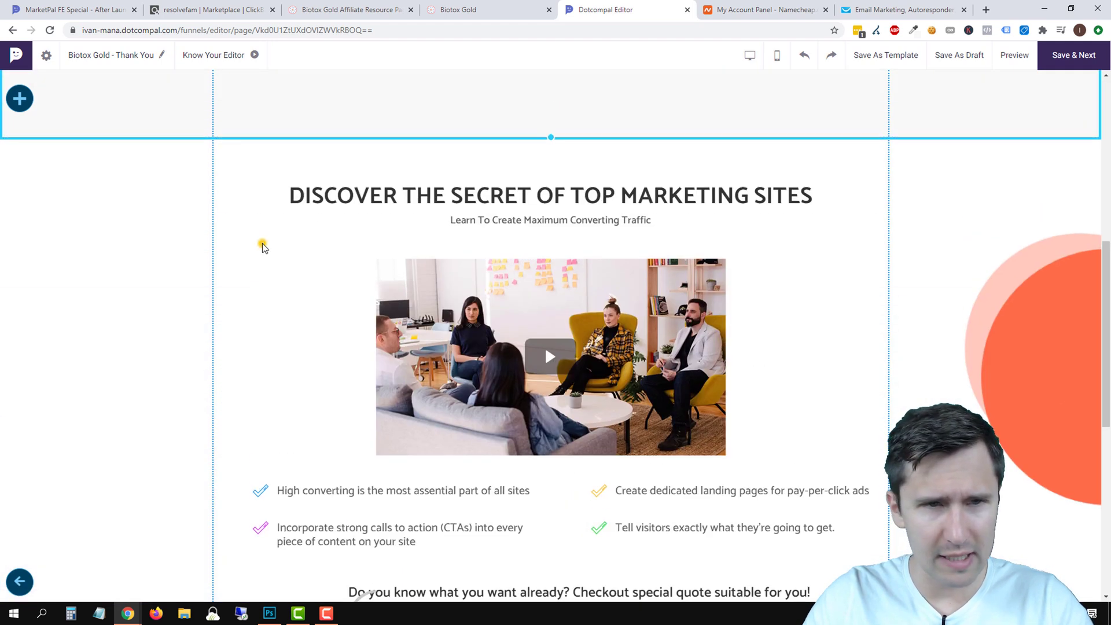
pyautogui.scroll(2, 261, 244)
pyautogui.click(867, 335)
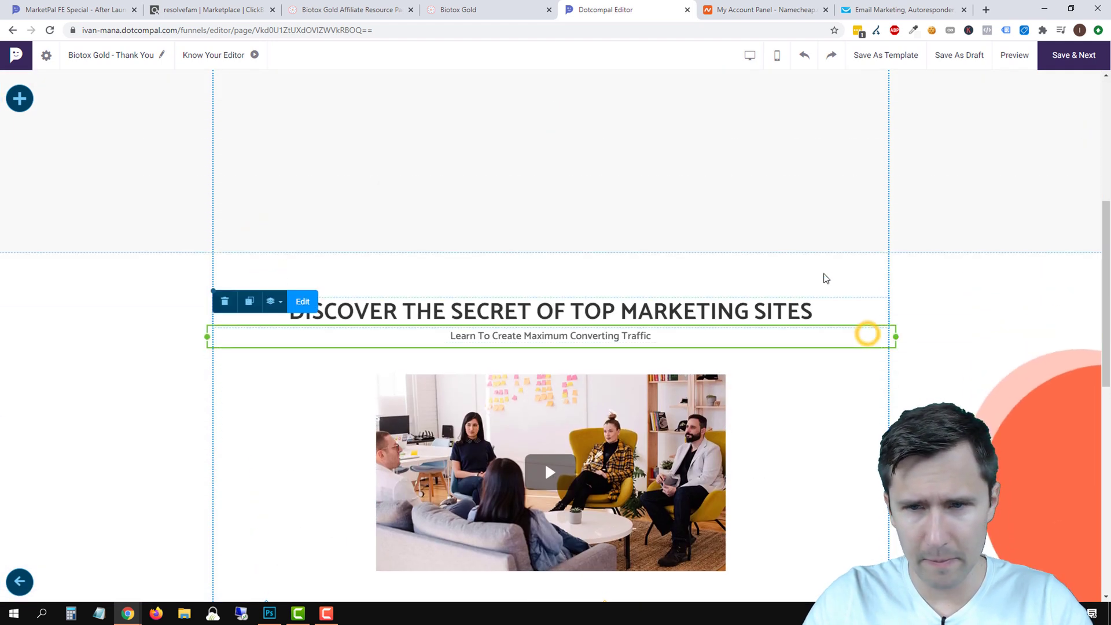
pyautogui.click(467, 273)
pyautogui.click(233, 280)
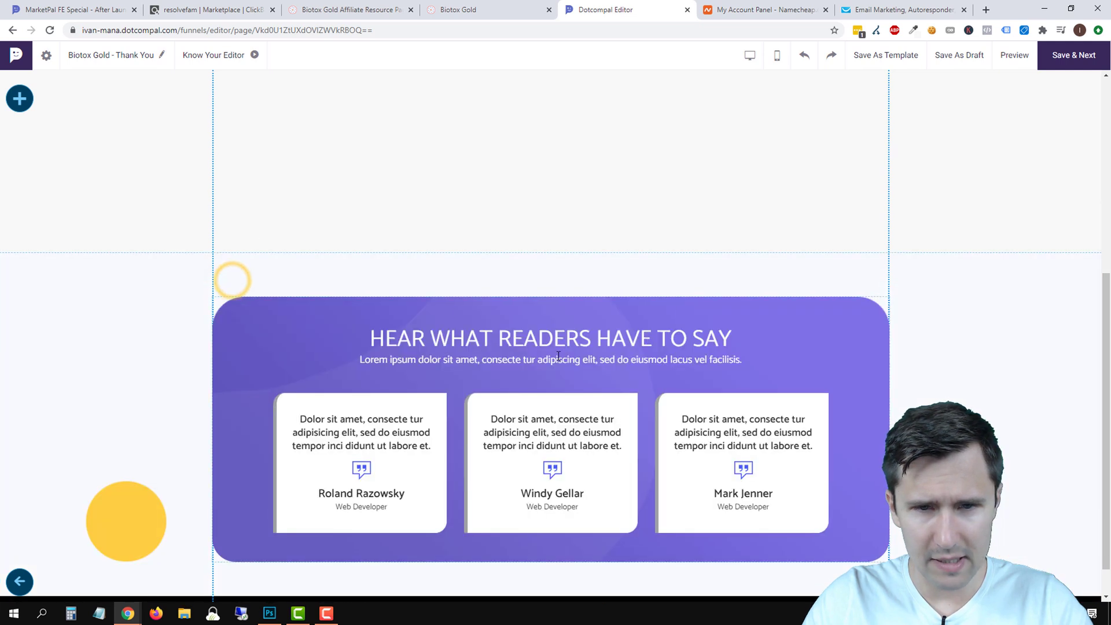
# Delete the reader-testimonials section and shorten the thank-you section so the footer follows.
pyautogui.click(308, 277)
pyautogui.click(243, 277)
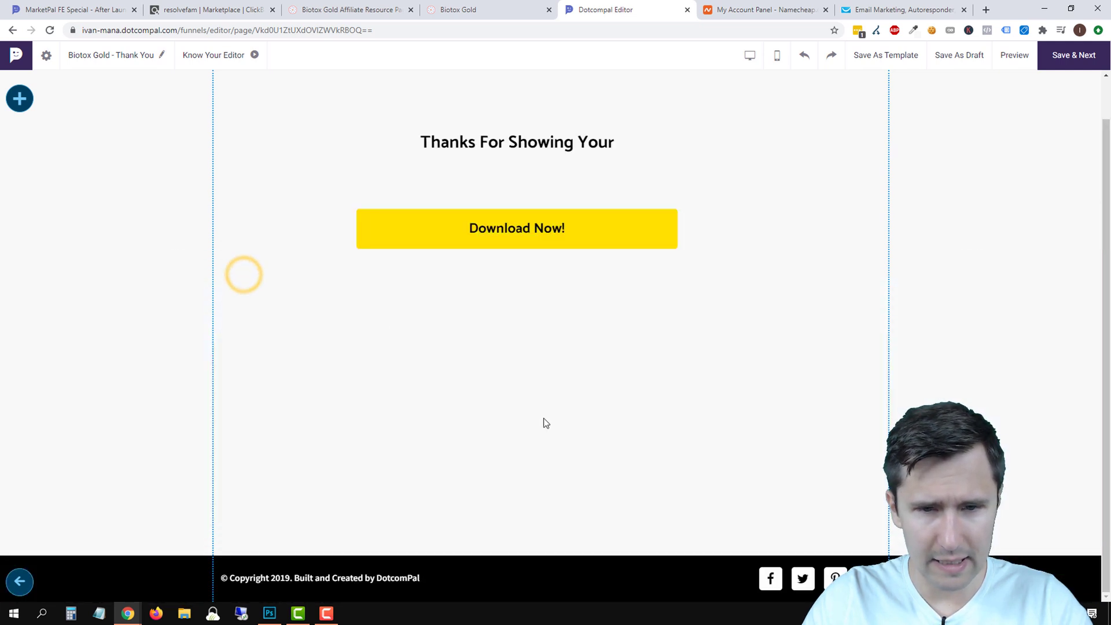
pyautogui.click(550, 523)
pyautogui.moveTo(553, 543); pyautogui.dragTo(583, 322)
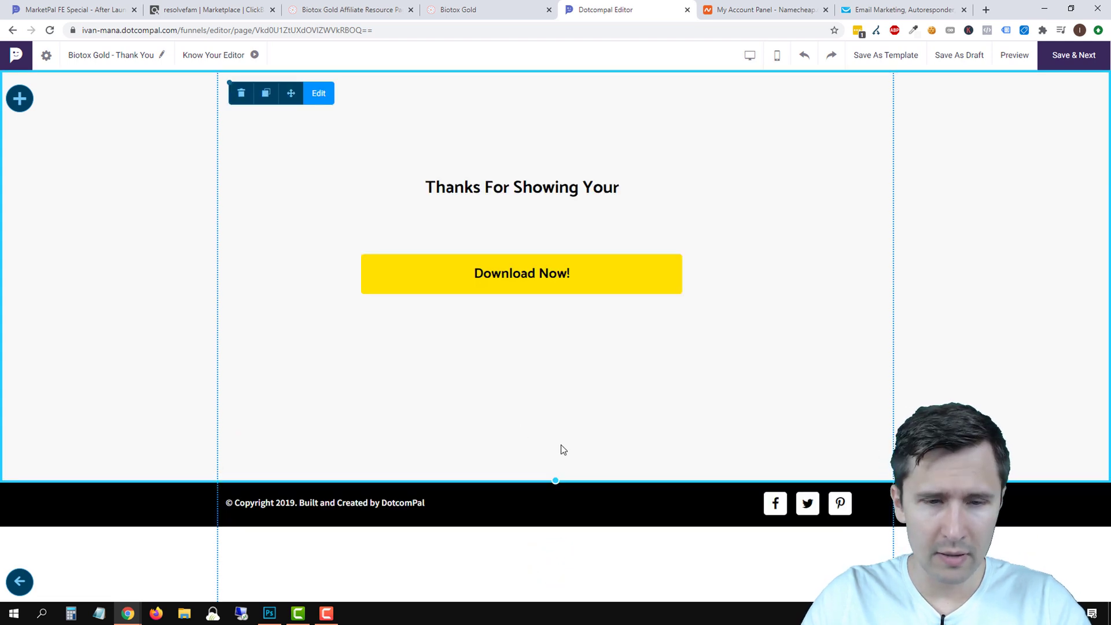
pyautogui.click(763, 507)
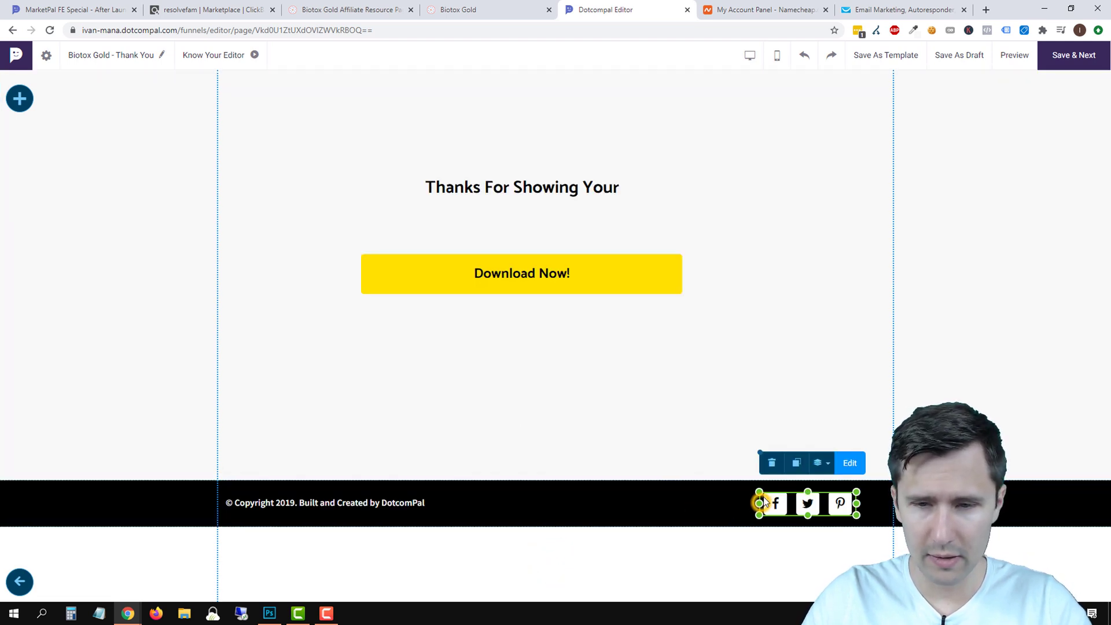
# Delete the footer social icons and retype the copyright as '© Copyright 2020. Belly Fat Remover'.
pyautogui.click(771, 463)
pyautogui.click(368, 503)
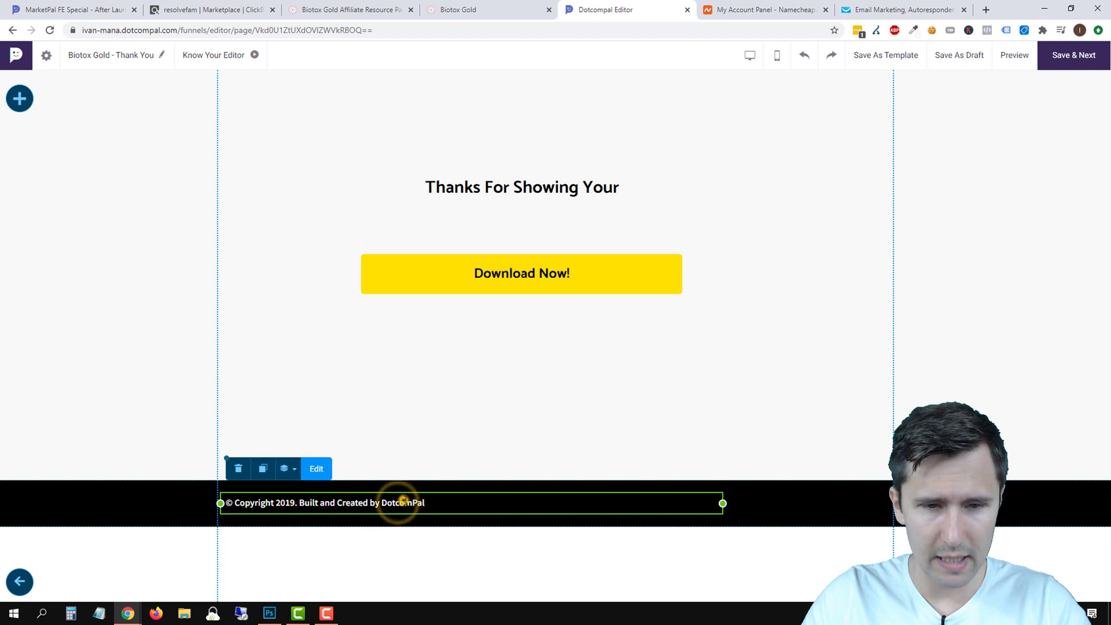
pyautogui.click(318, 468)
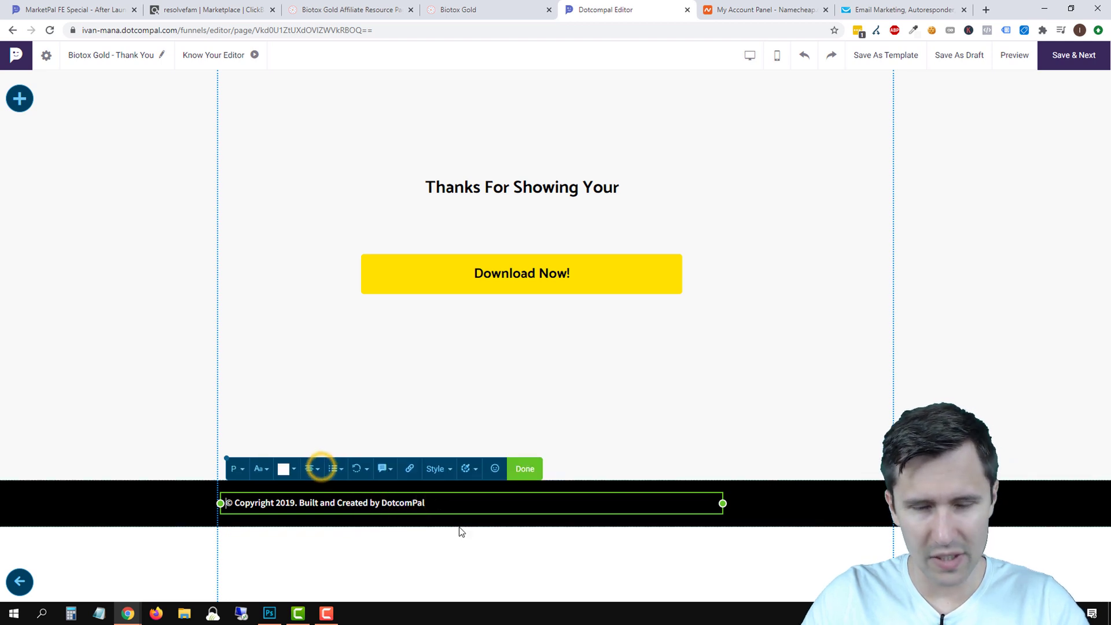
pyautogui.moveTo(433, 501); pyautogui.dragTo(285, 502)
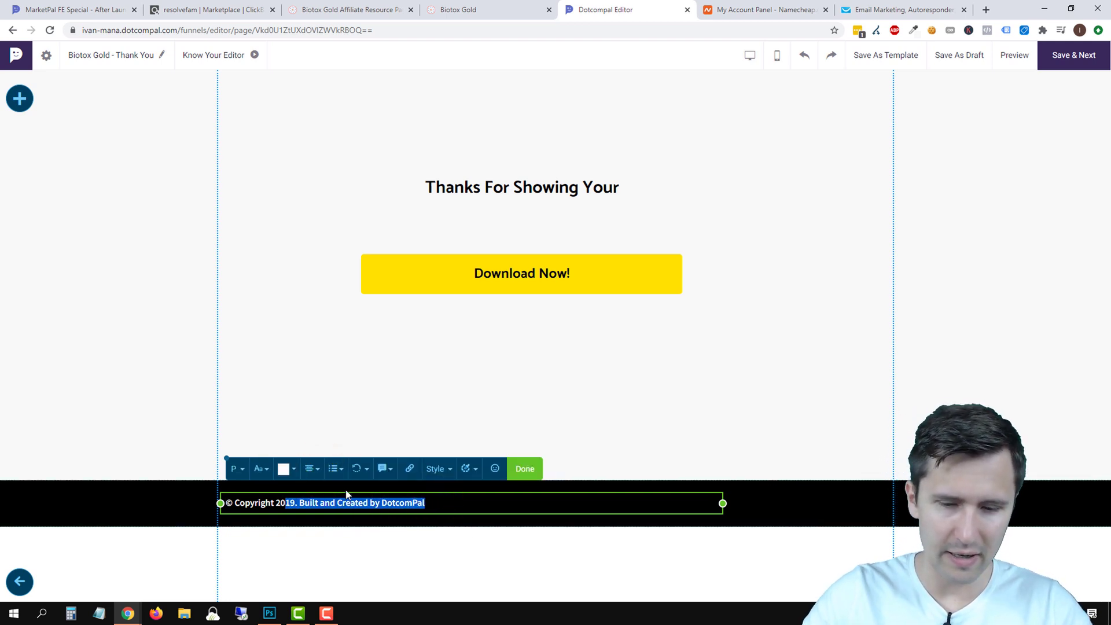
pyautogui.write('20. Belly Fat Remover')
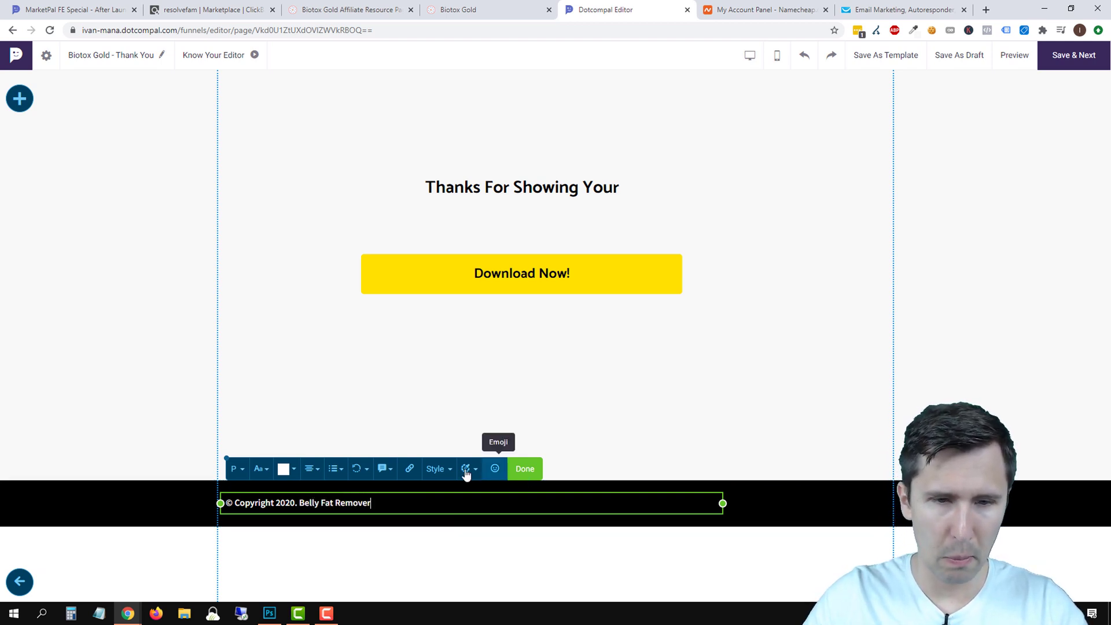
# Centre the copyright text and narrow its element to 466 px wide.
pyautogui.click(313, 468)
pyautogui.click(314, 515)
pyautogui.click(725, 501)
pyautogui.click(502, 496)
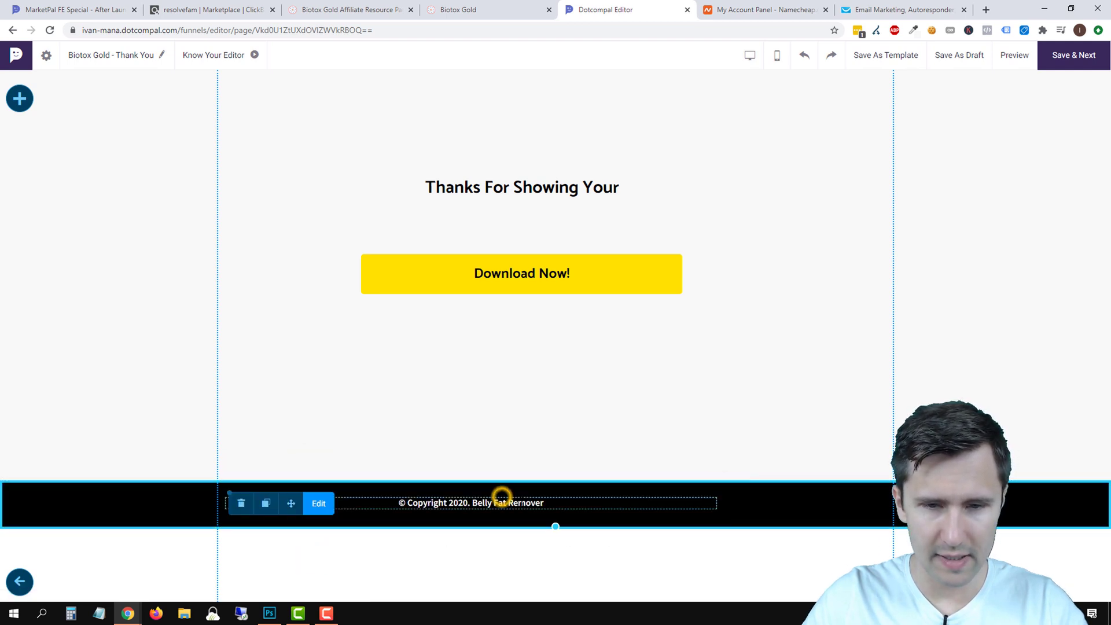
pyautogui.moveTo(725, 503); pyautogui.dragTo(594, 504)
# Move the Download Now button lower, then review the Biotox Gold sales page's buttons.
pyautogui.click(540, 277)
pyautogui.moveTo(548, 275); pyautogui.dragTo(567, 384)
pyautogui.click(471, 9)
pyautogui.scroll(-5, 540, 401)
pyautogui.scroll(5, 523, 406)
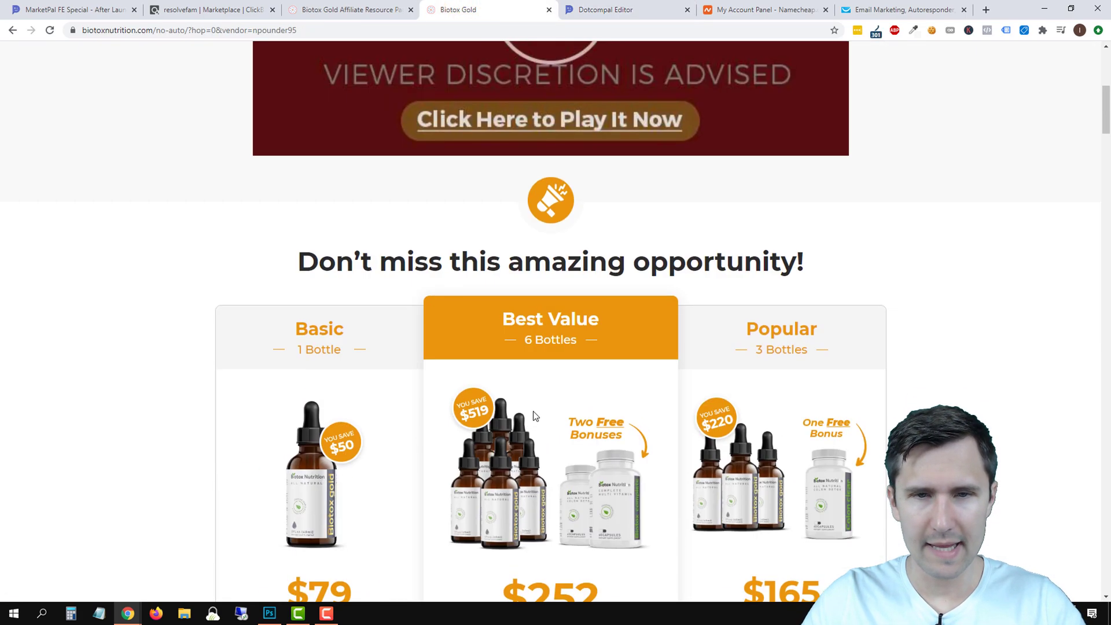
pyautogui.scroll(-6, 511, 486)
pyautogui.scroll(6, 551, 325)
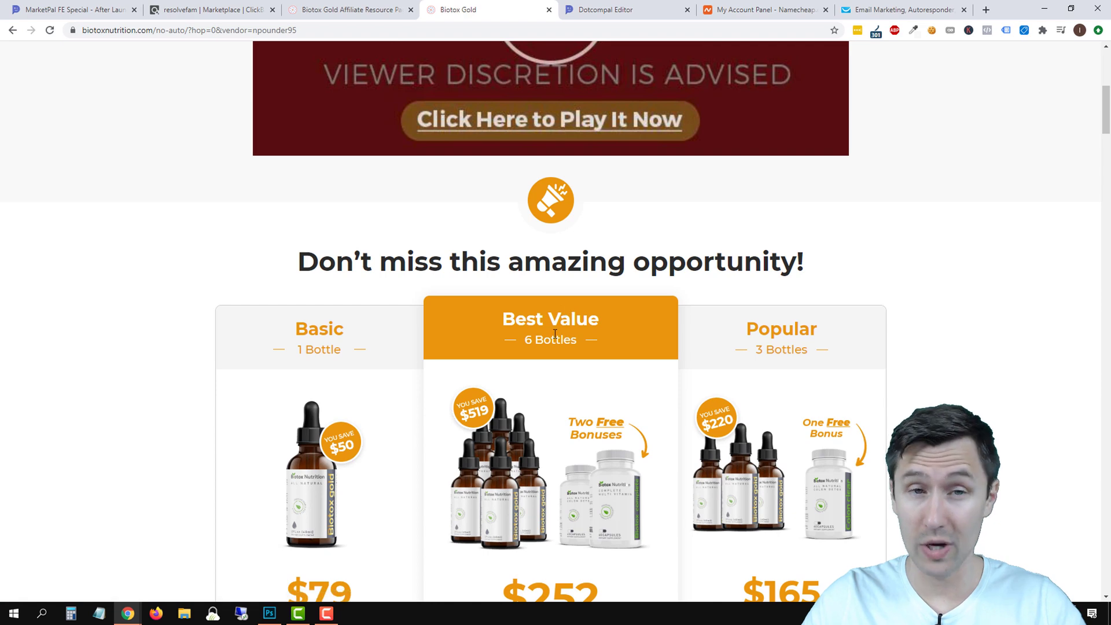
pyautogui.scroll(-5, 520, 359)
pyautogui.scroll(4, 472, 372)
pyautogui.scroll(3, 510, 332)
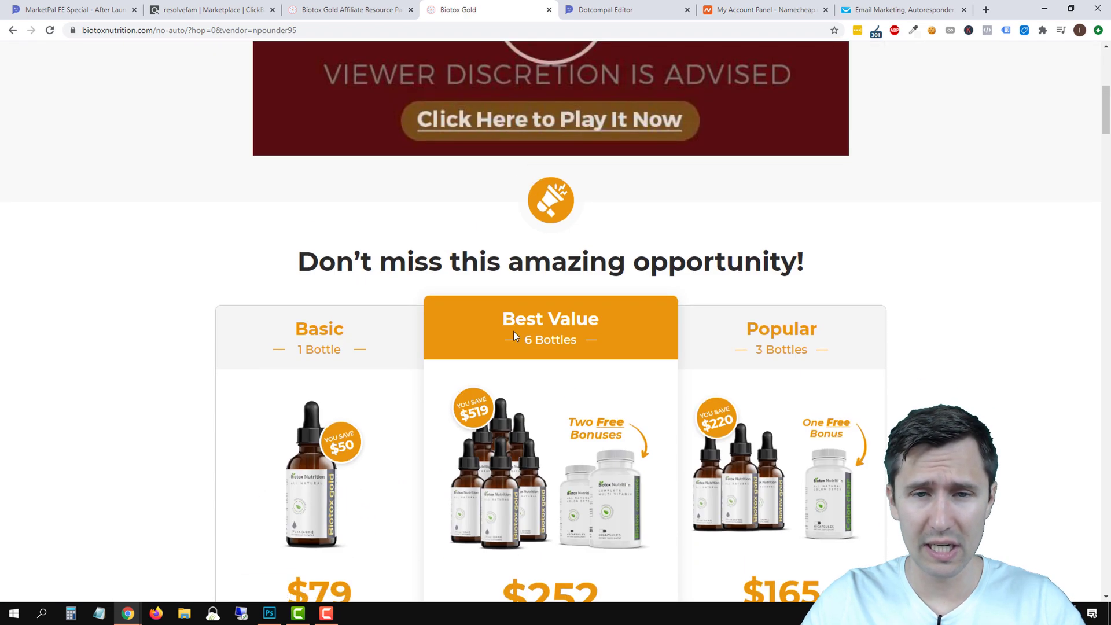
pyautogui.scroll(-7, 460, 336)
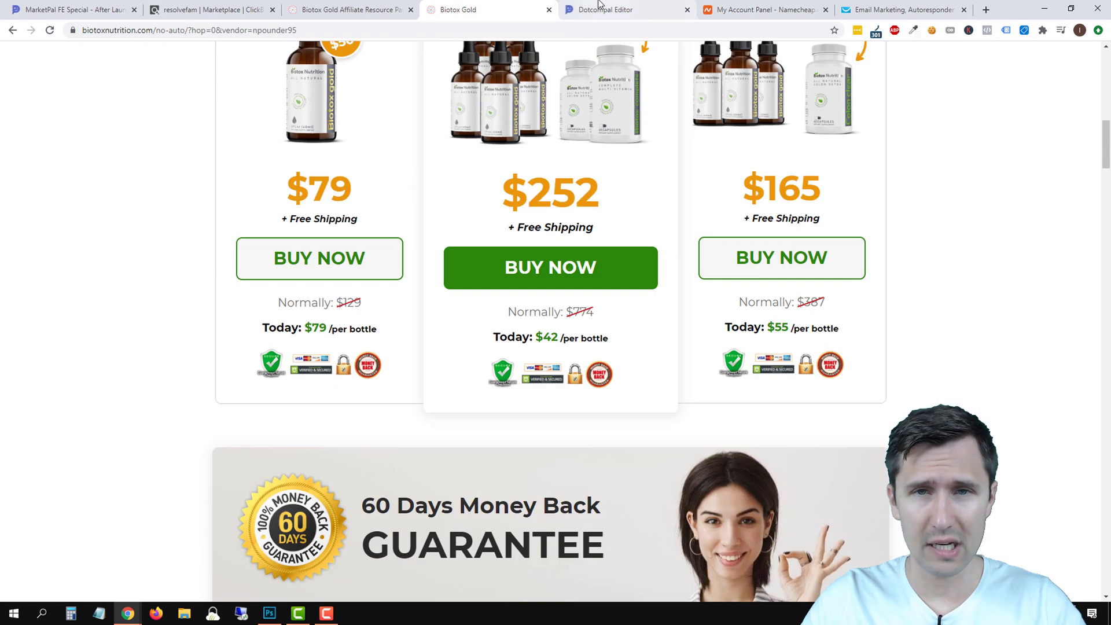
pyautogui.click(578, 9)
pyautogui.click(469, 9)
pyautogui.scroll(-5, 543, 376)
pyautogui.scroll(-6, 543, 376)
pyautogui.scroll(15, 544, 381)
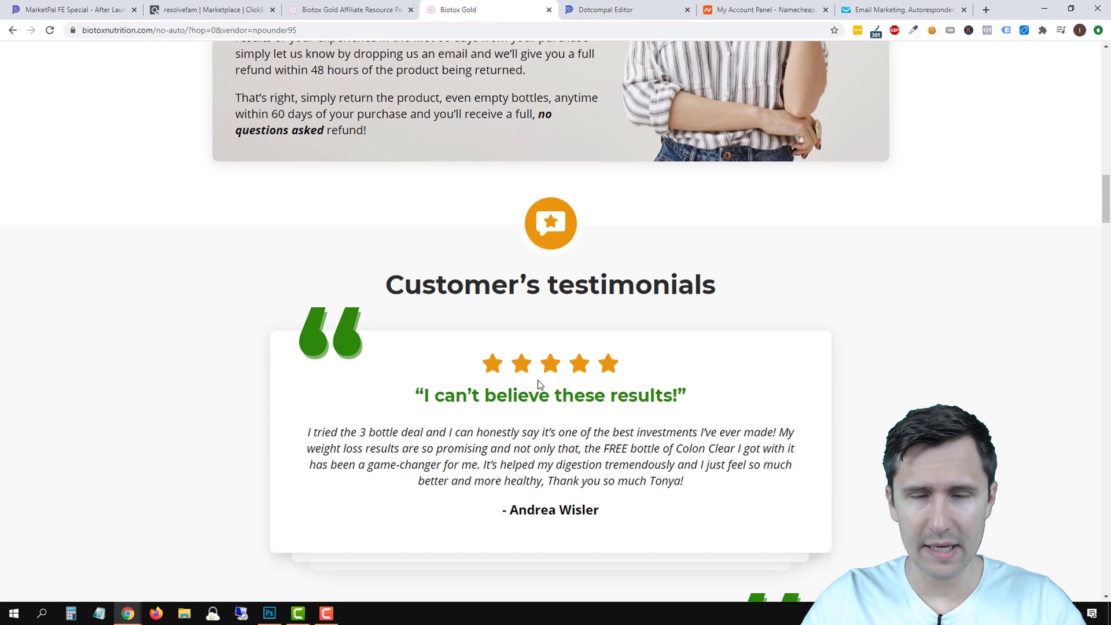
pyautogui.click(605, 9)
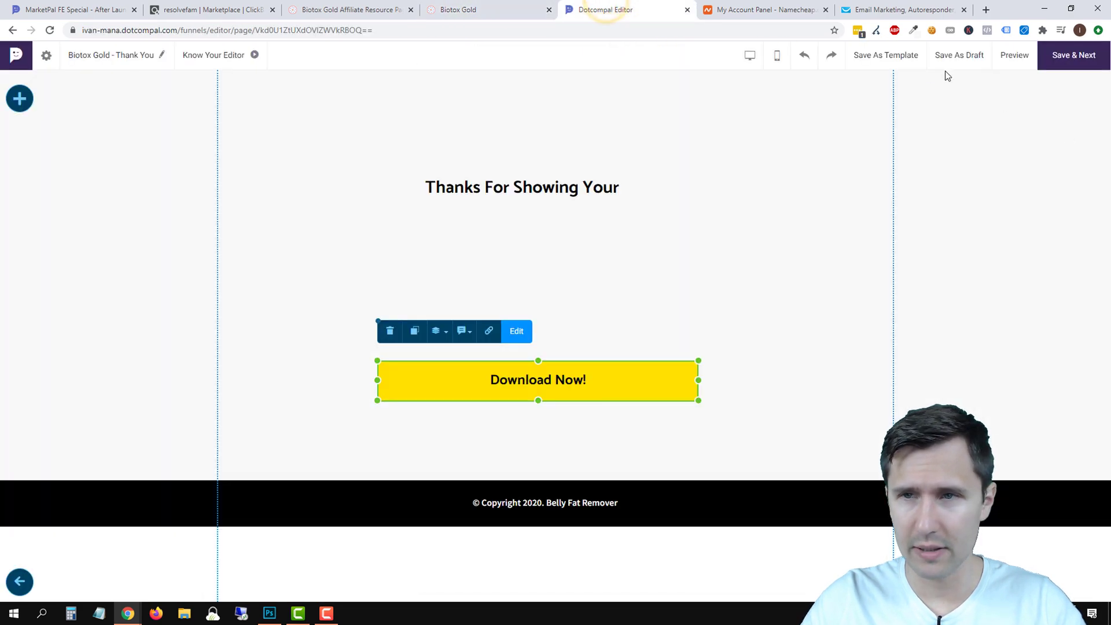
pyautogui.click(466, 8)
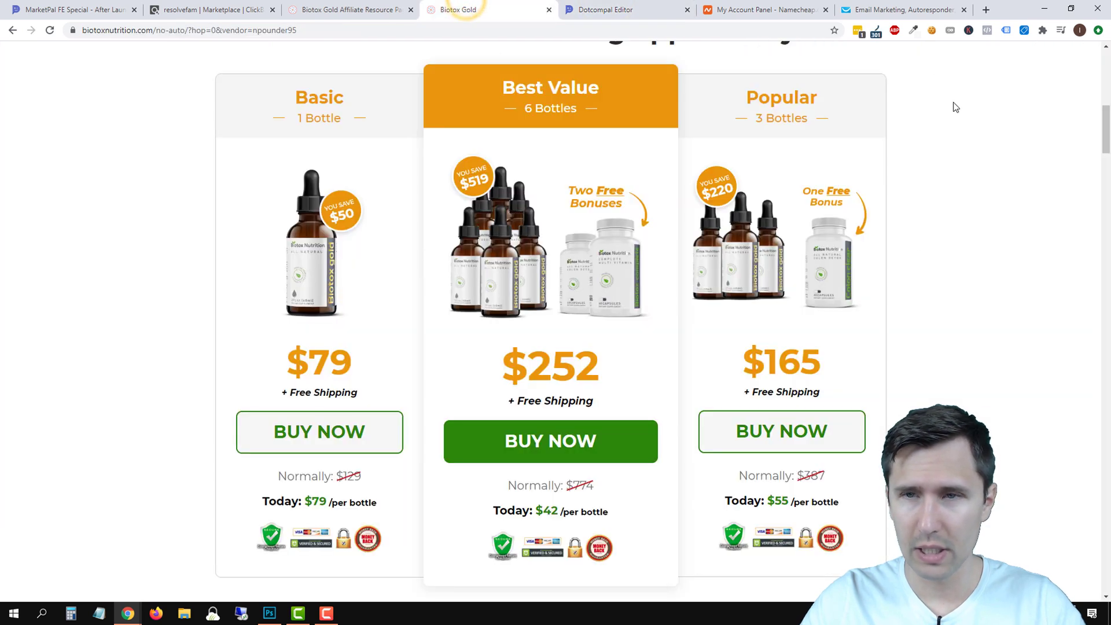
# Copy the green BUY NOW colour #2B8609 with ColorZilla and reselect Download Now in the editor.
pyautogui.click(914, 33)
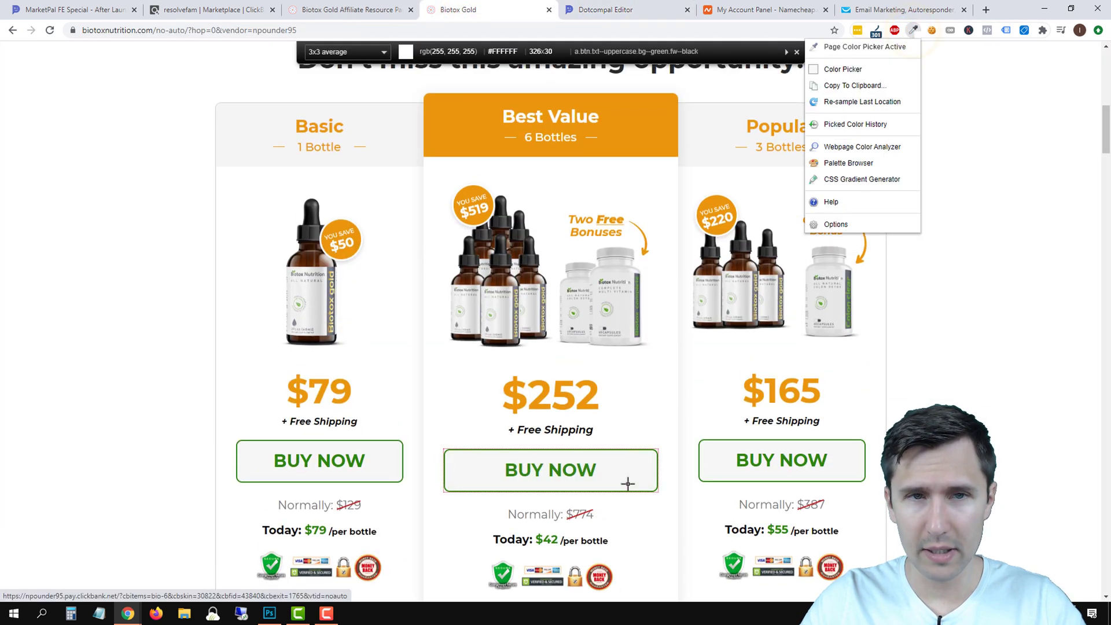
pyautogui.click(719, 463)
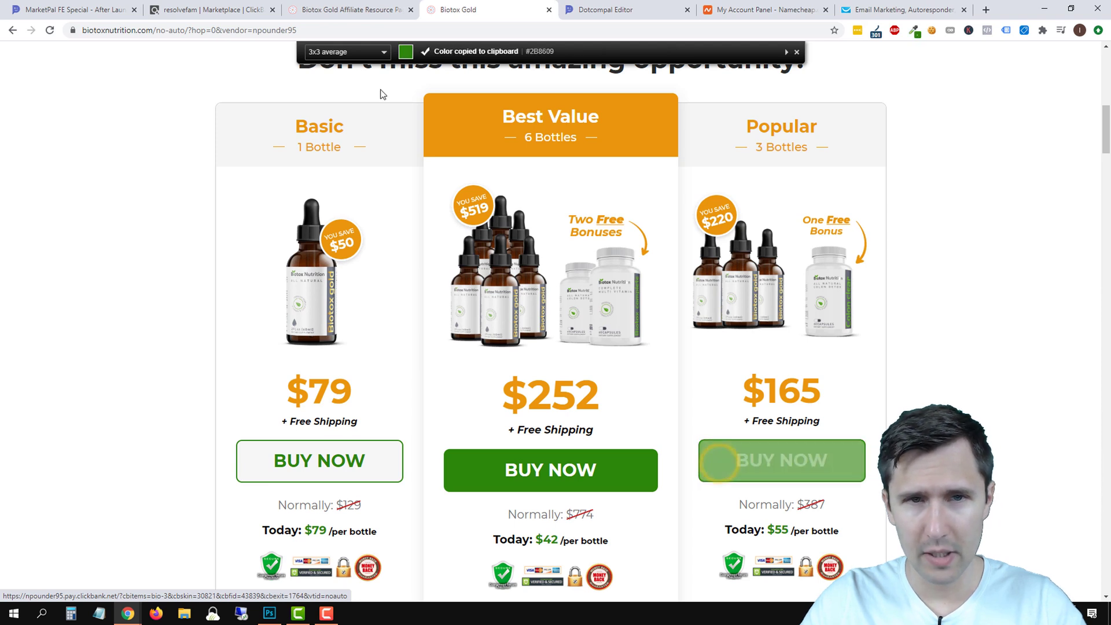
pyautogui.click(914, 30)
pyautogui.click(873, 76)
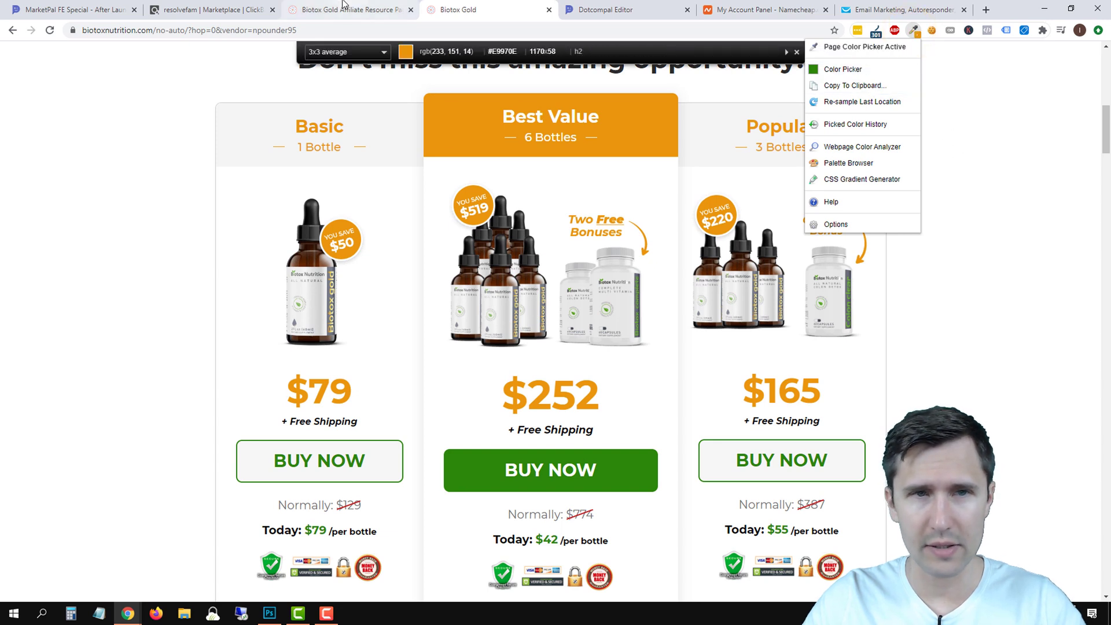
pyautogui.click(604, 9)
pyautogui.click(450, 382)
pyautogui.click(517, 332)
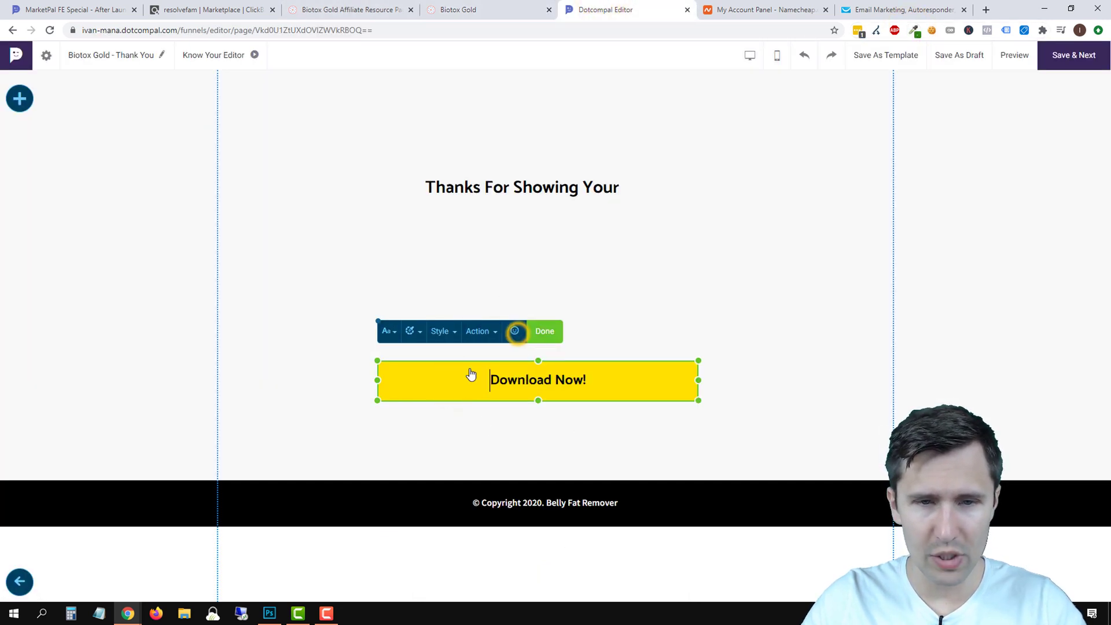
# Change the Download Now! button colour from yellow to #2b8609, checking it against the sales page.
pyautogui.click(411, 332)
pyautogui.click(505, 212)
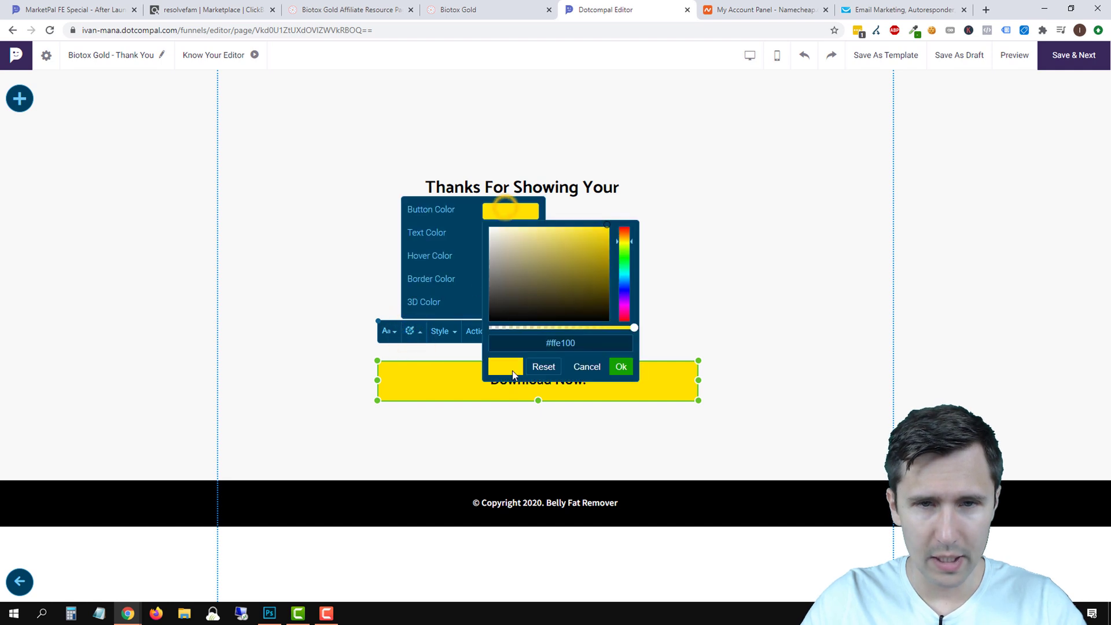
pyautogui.doubleClick(576, 341)
pyautogui.rightClick(575, 341)
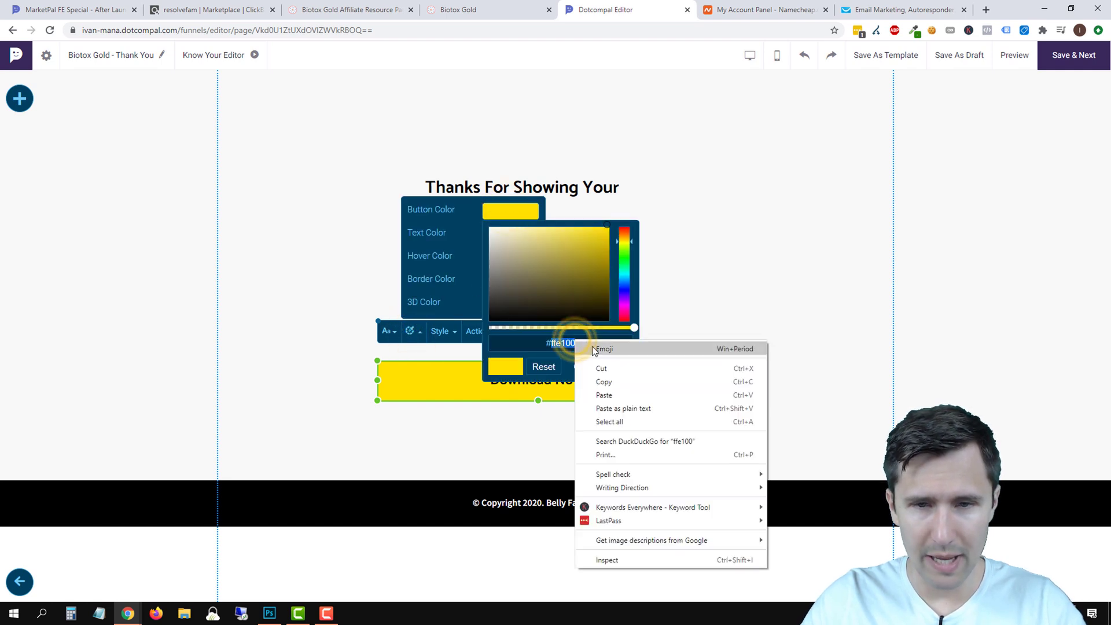
pyautogui.click(608, 387)
pyautogui.click(621, 368)
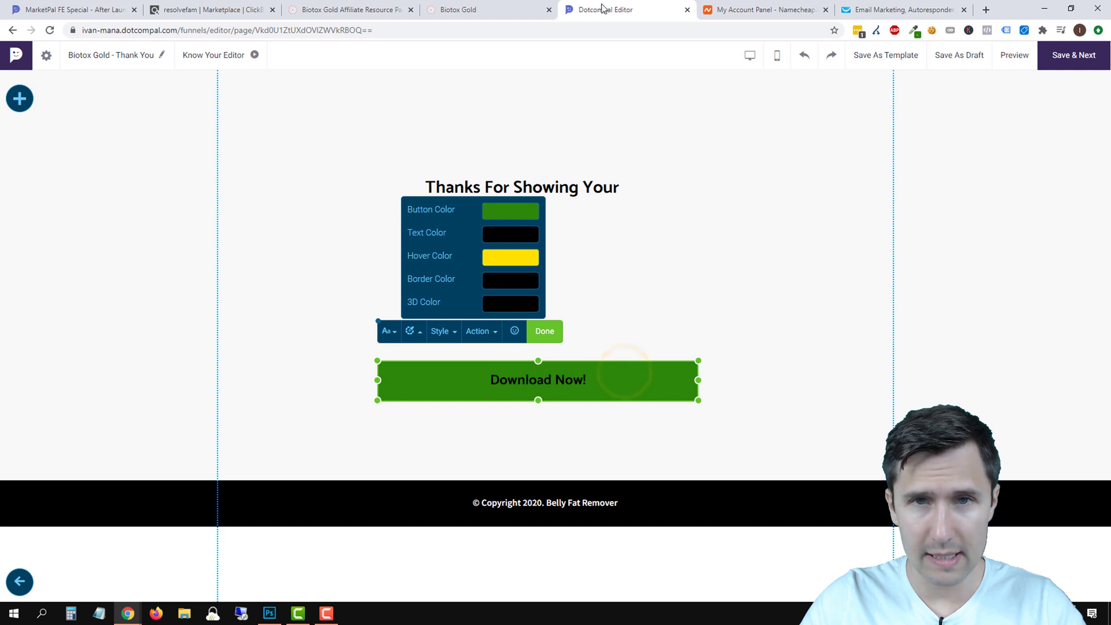
pyautogui.click(472, 8)
pyautogui.click(642, 10)
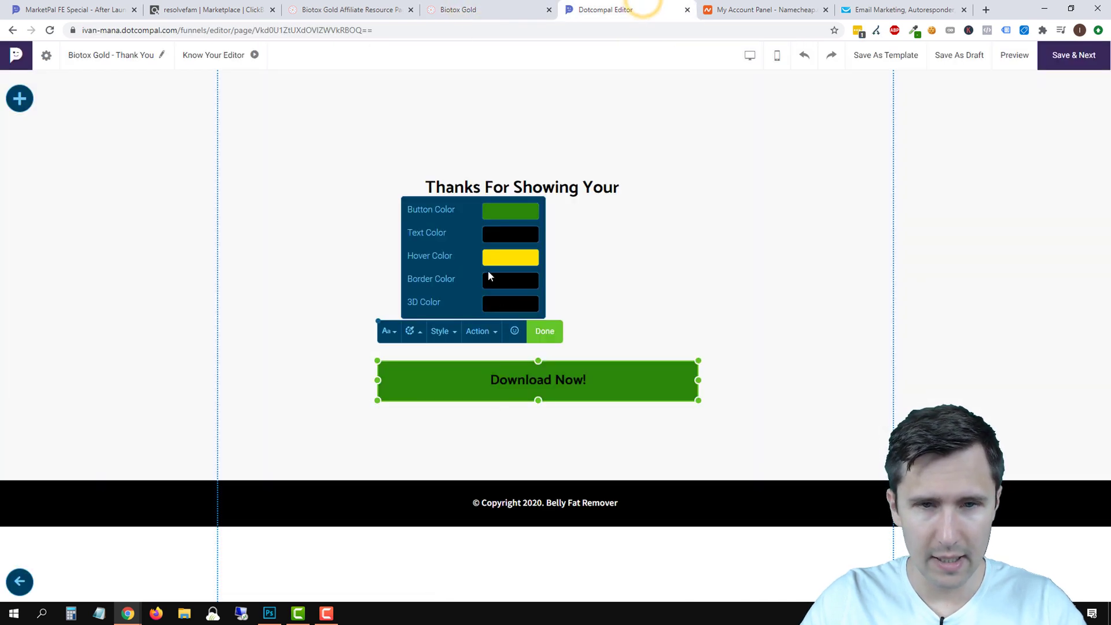
# Set the button's label text colour to white.
pyautogui.doubleClick(521, 380)
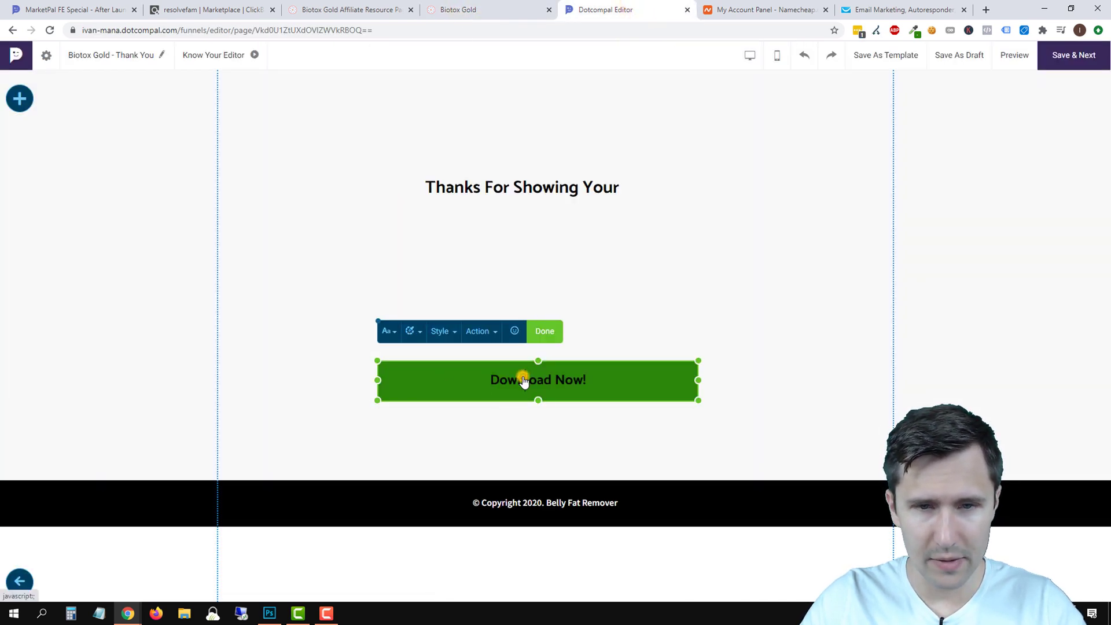
pyautogui.click(515, 333)
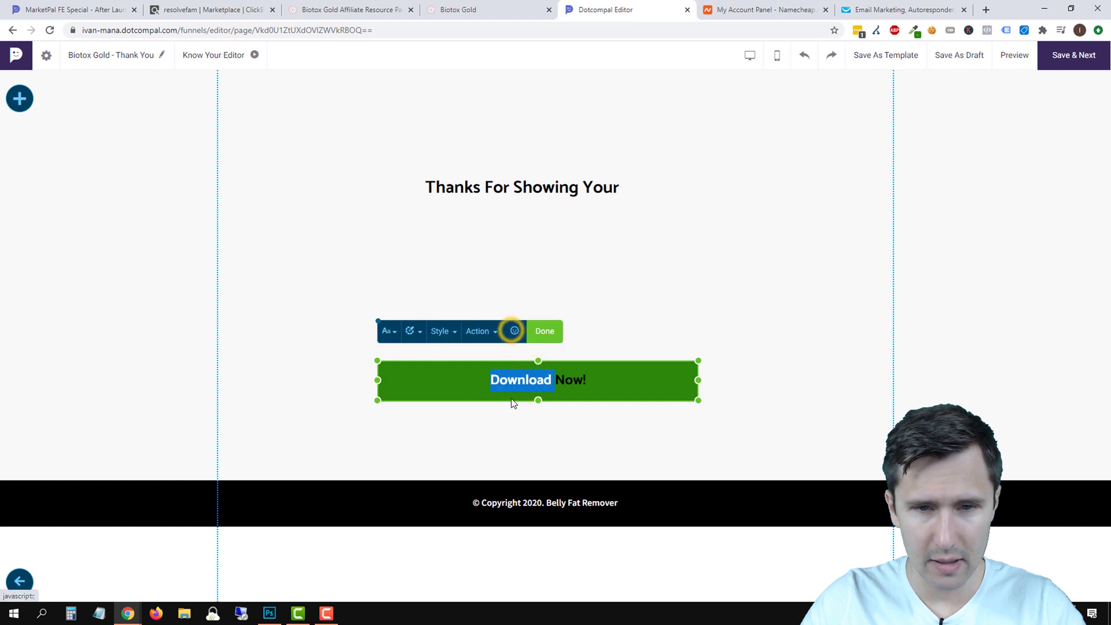
pyautogui.click(389, 336)
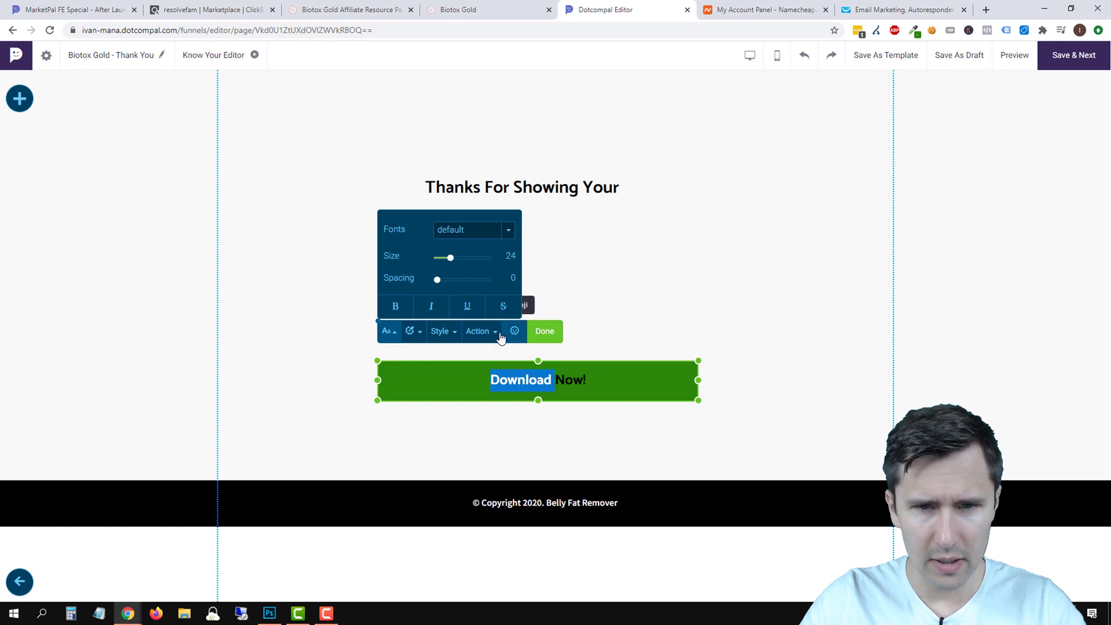
pyautogui.click(438, 380)
pyautogui.click(413, 335)
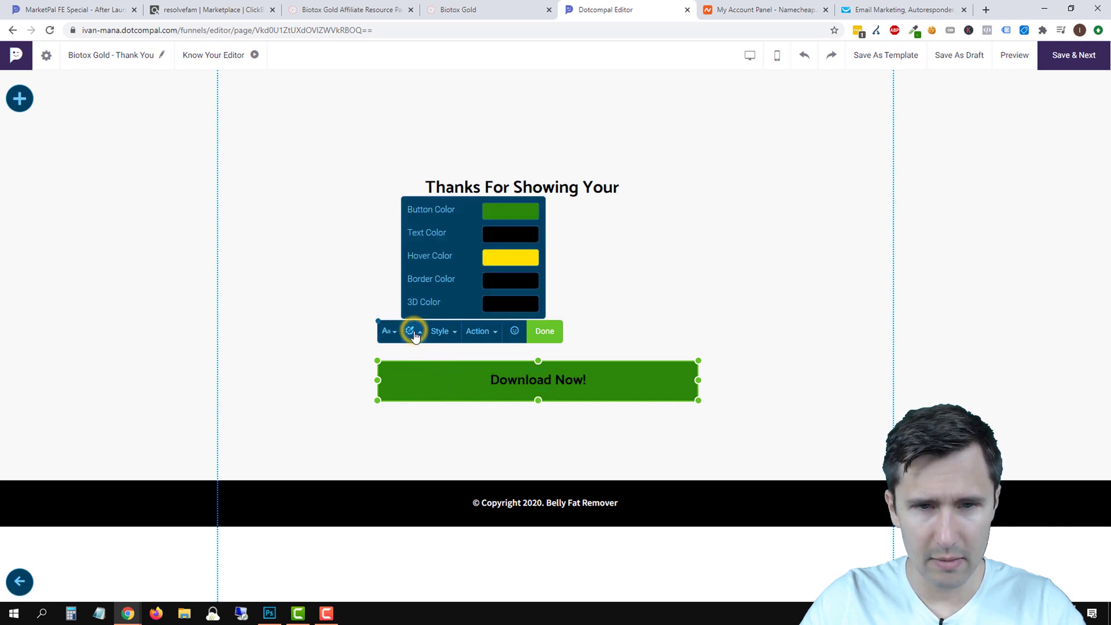
pyautogui.click(497, 238)
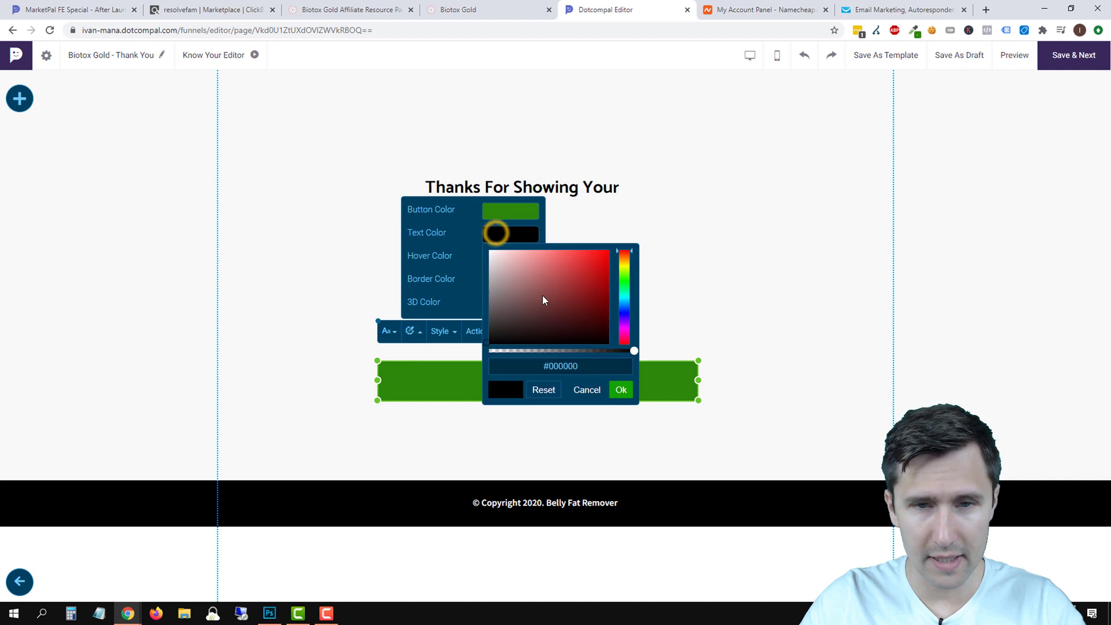
pyautogui.click(542, 296)
pyautogui.doubleClick(564, 381)
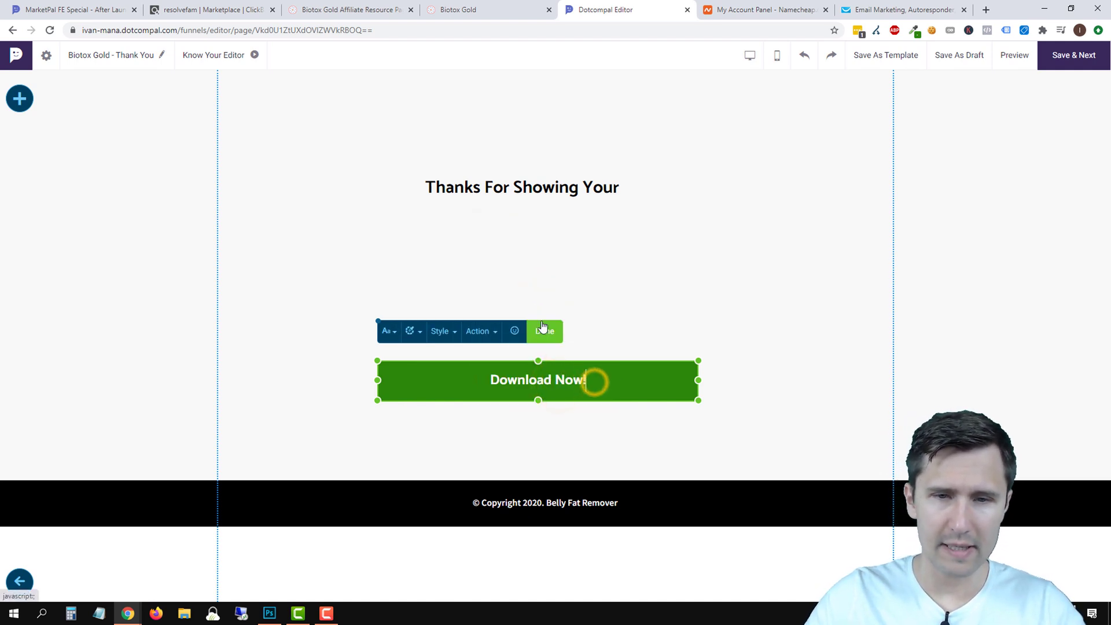
# Replace the green button's label with 'Show Me the Free Video Now!' and check the result.
pyautogui.press('BackSpace')
pyautogui.press('BackSpace')
pyautogui.press('BackSpace')
pyautogui.hotkey('ctrl', 'BackSpace')
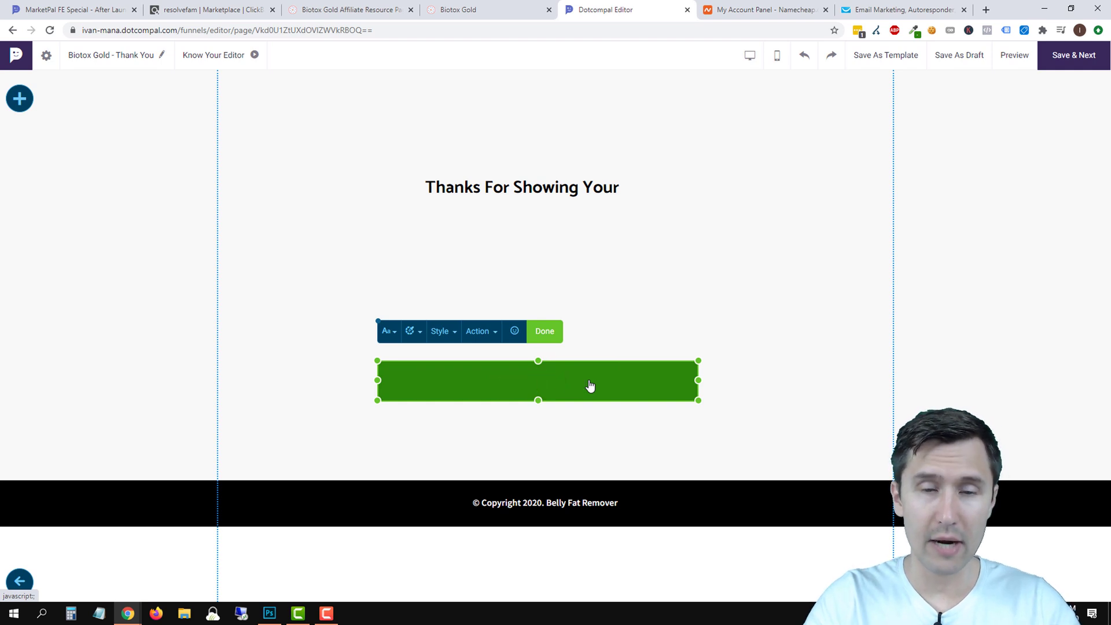
pyautogui.write('Show ')
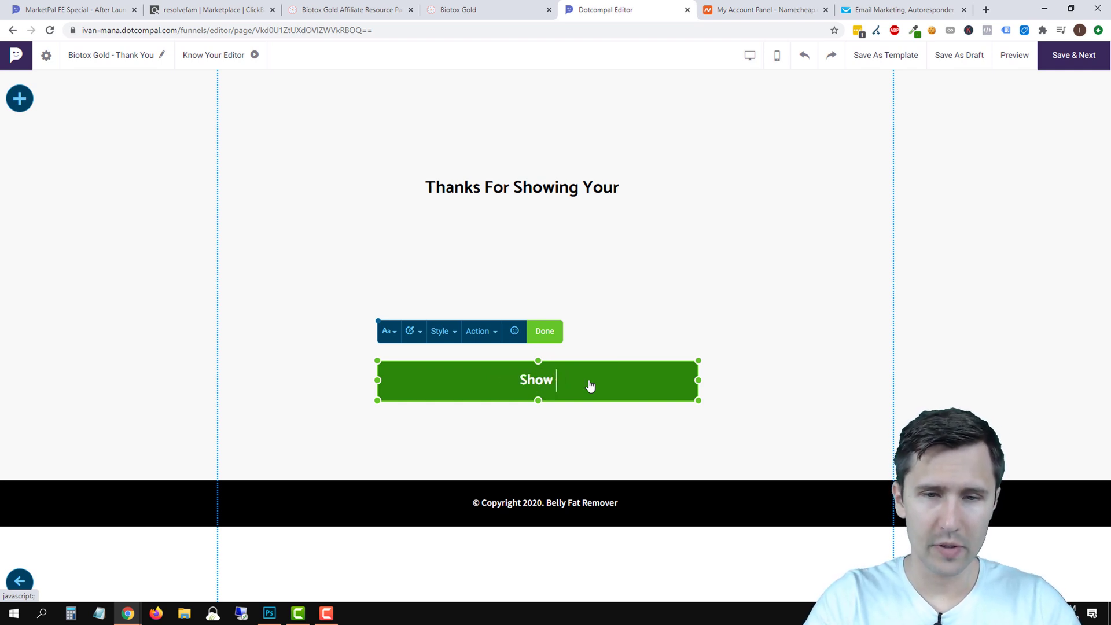
pyautogui.write('Me the Free Video Now!')
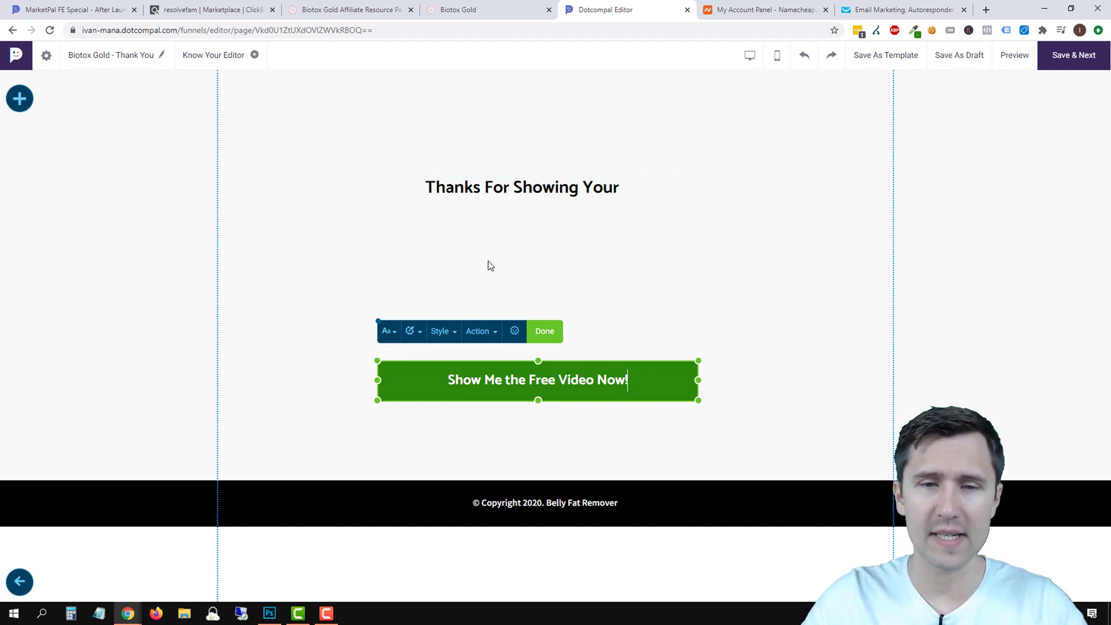
pyautogui.click(549, 332)
pyautogui.click(740, 302)
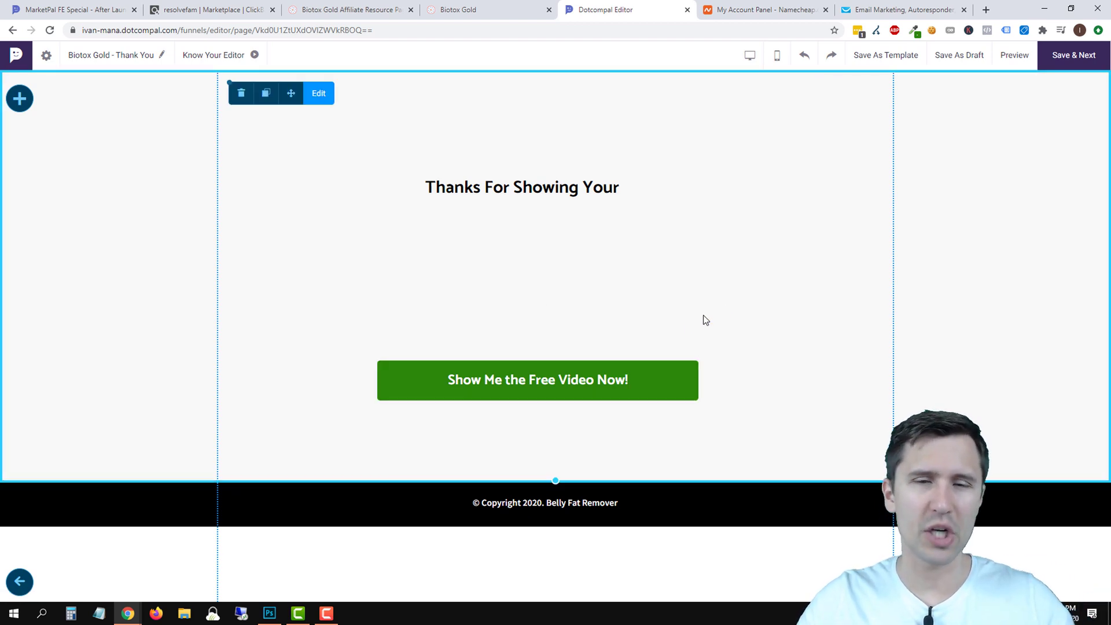
pyautogui.click(595, 384)
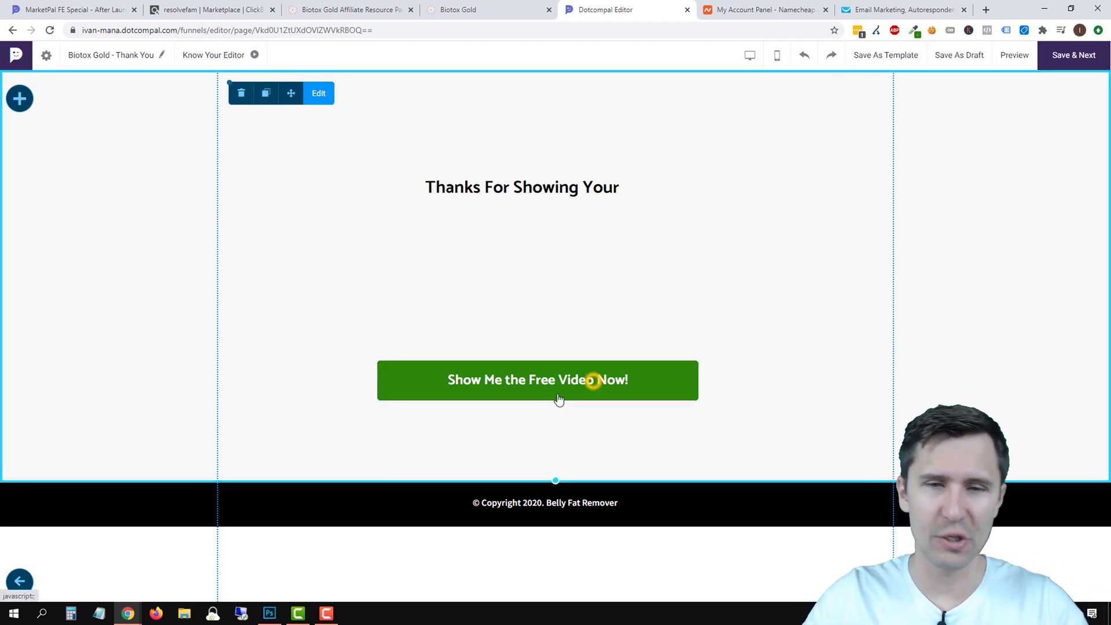
pyautogui.click(570, 388)
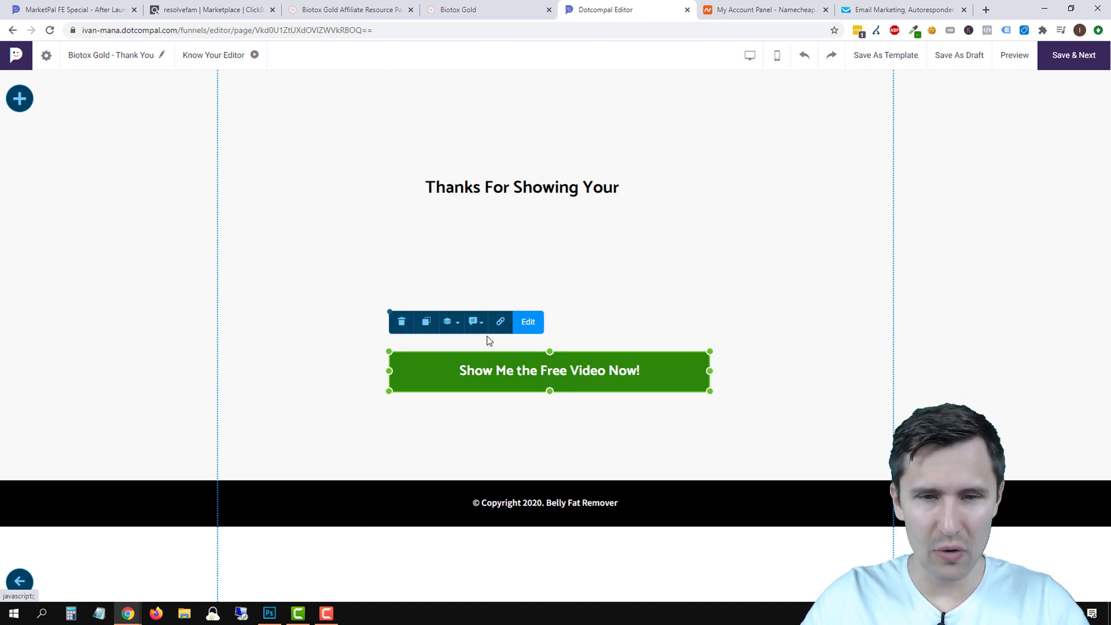
pyautogui.click(325, 10)
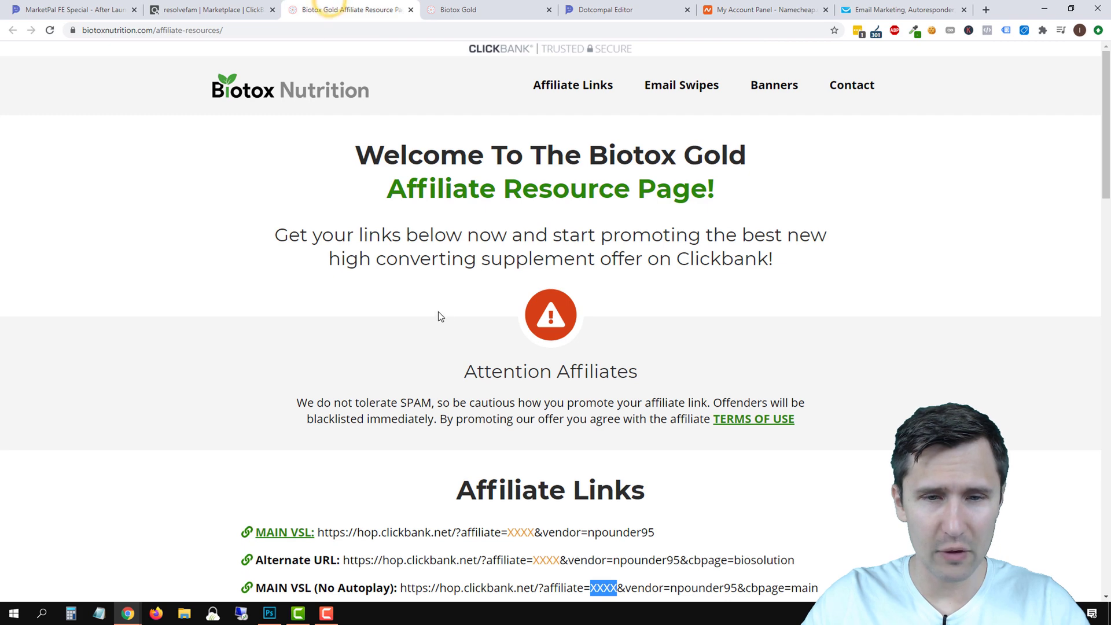
# Select the MAIN VSL (No Autoplay) affiliate URL and test it in a new tab.
pyautogui.scroll(-3, 419, 298)
pyautogui.doubleClick(666, 414)
pyautogui.moveTo(820, 415); pyautogui.dragTo(403, 407)
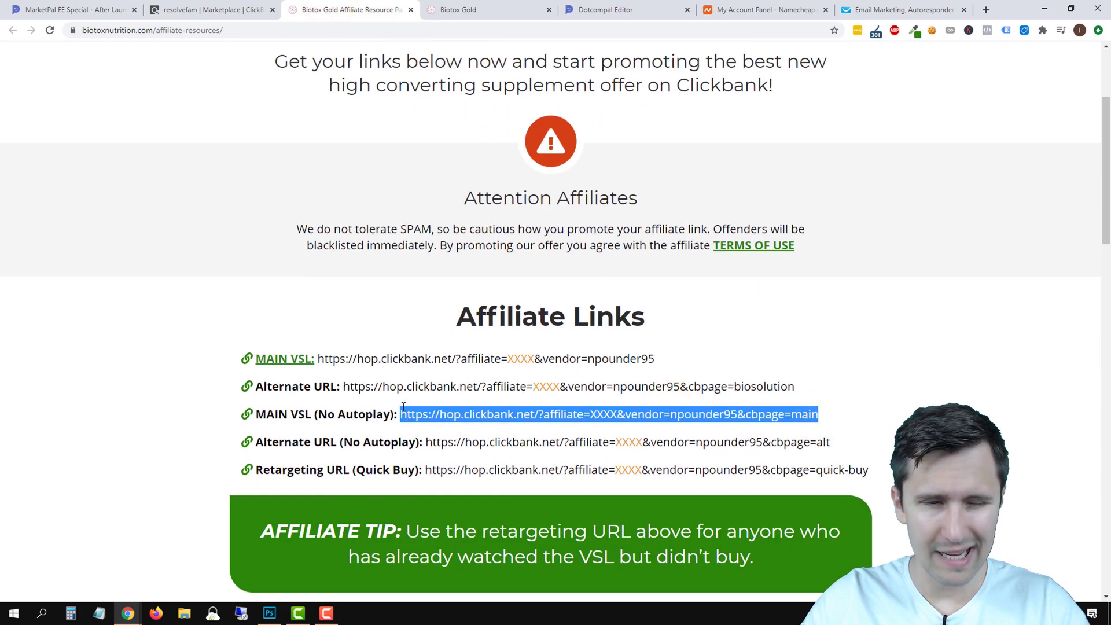
pyautogui.click(445, 7)
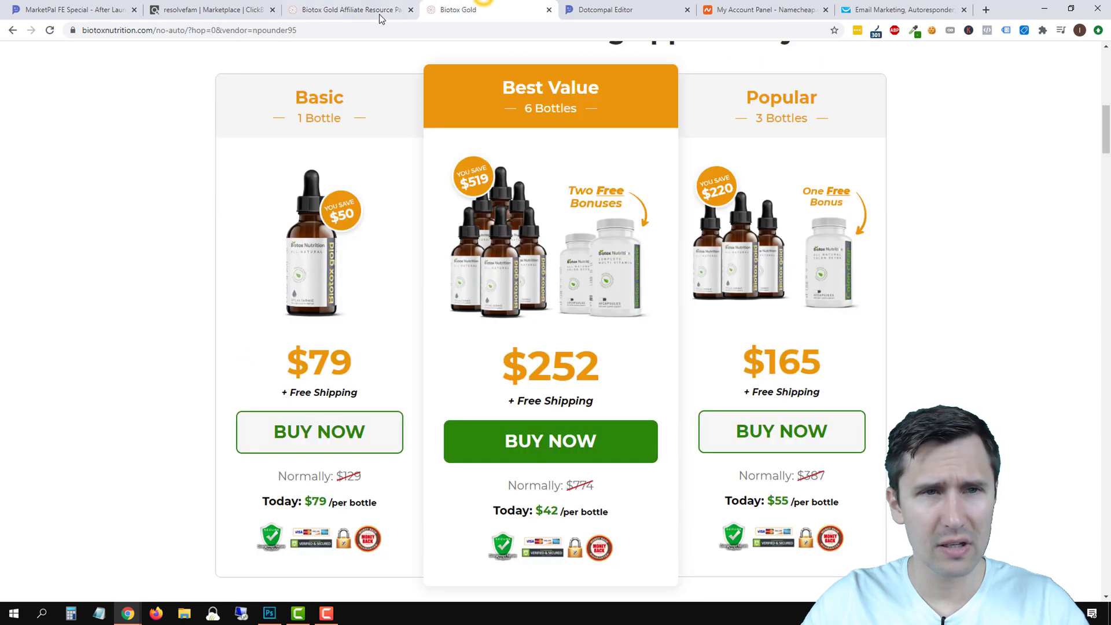
pyautogui.click(359, 8)
pyautogui.rightClick(606, 417)
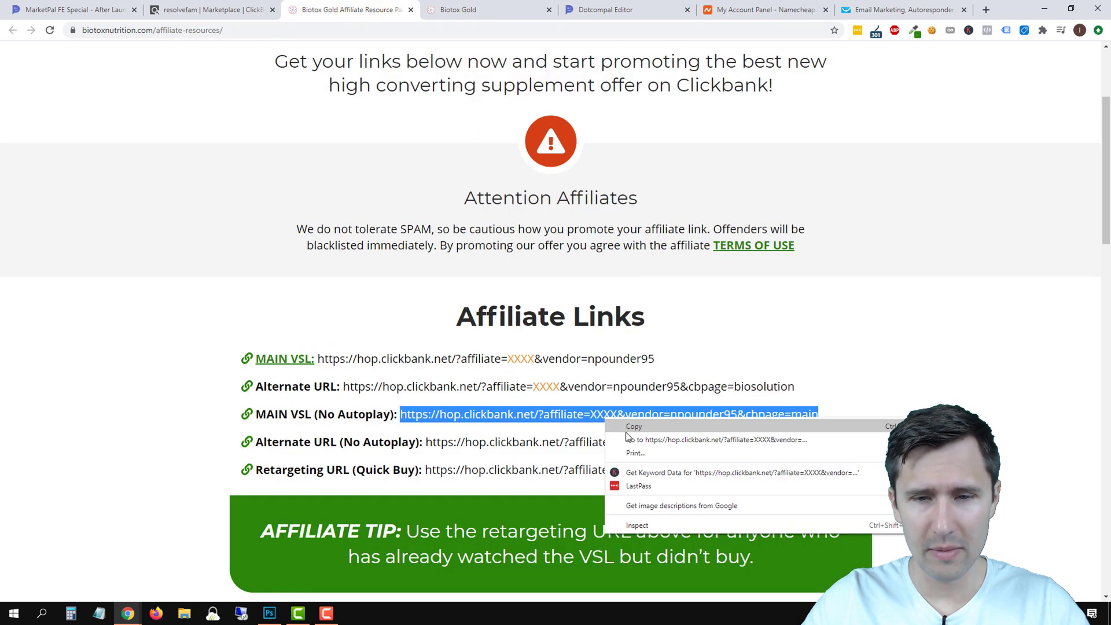
pyautogui.click(643, 440)
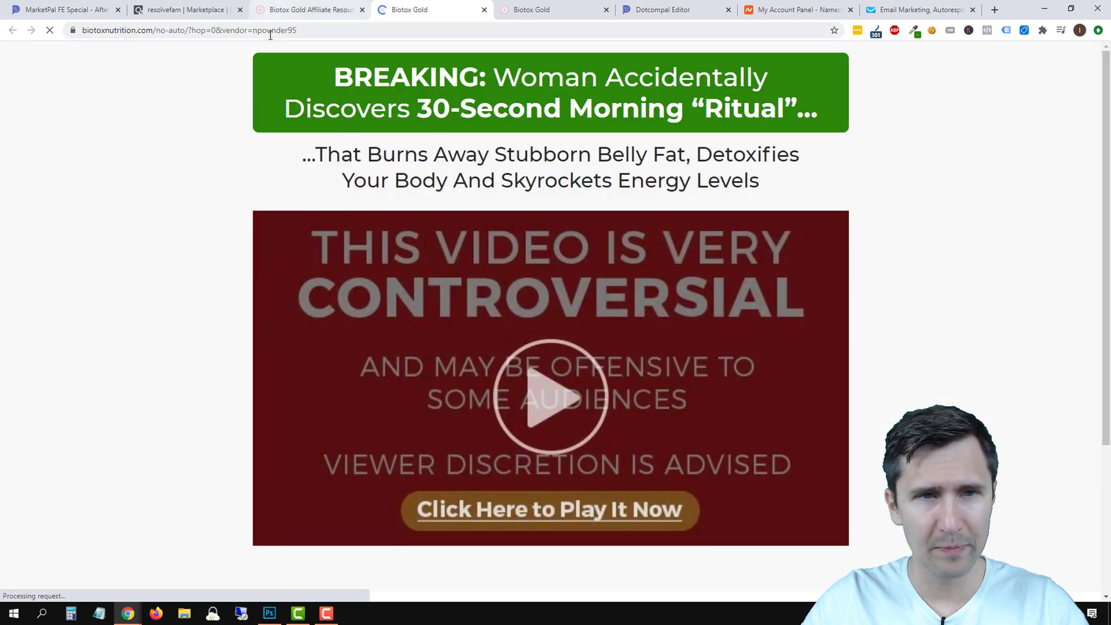
pyautogui.click(266, 31)
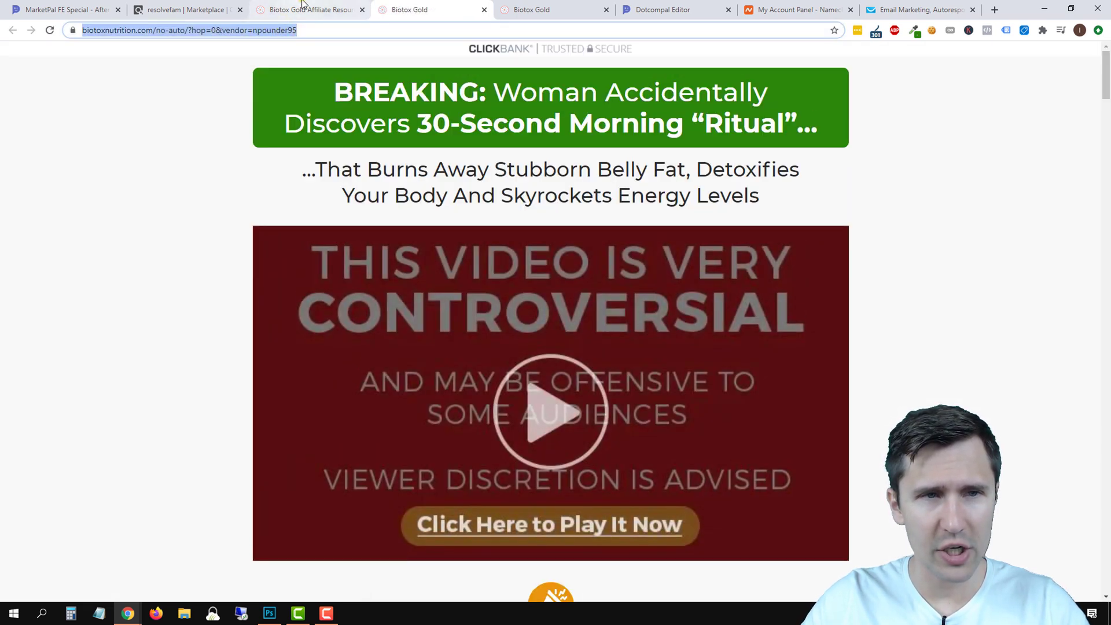
pyautogui.click(301, 9)
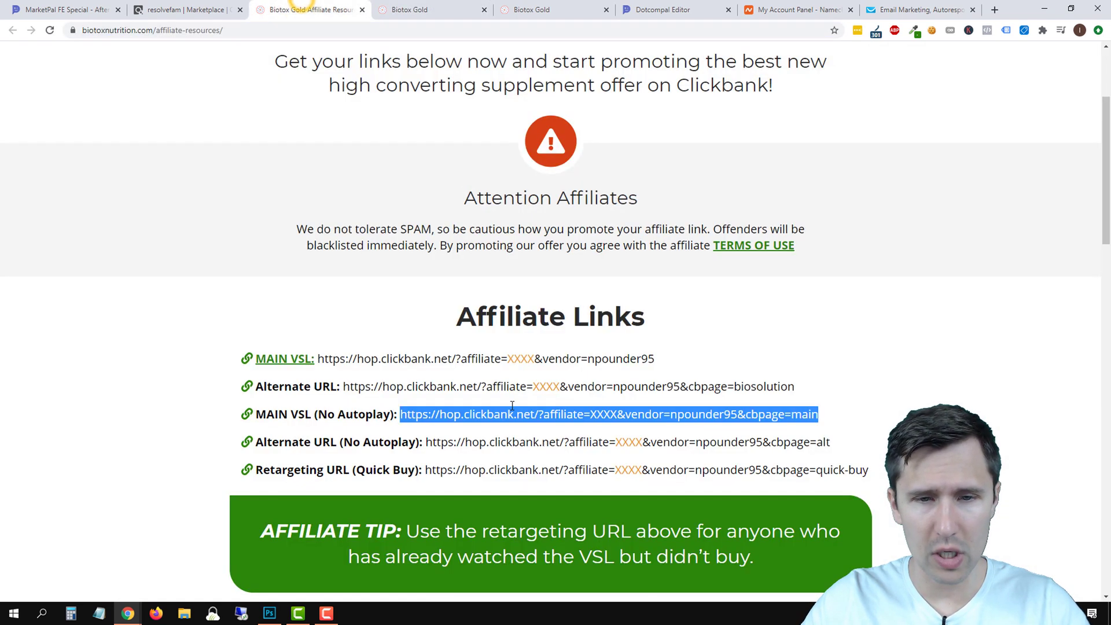
# Copy the No Autoplay affiliate link, close the test tab and return to the editor.
pyautogui.rightClick(577, 414)
pyautogui.click(605, 424)
pyautogui.click(484, 10)
pyautogui.click(554, 12)
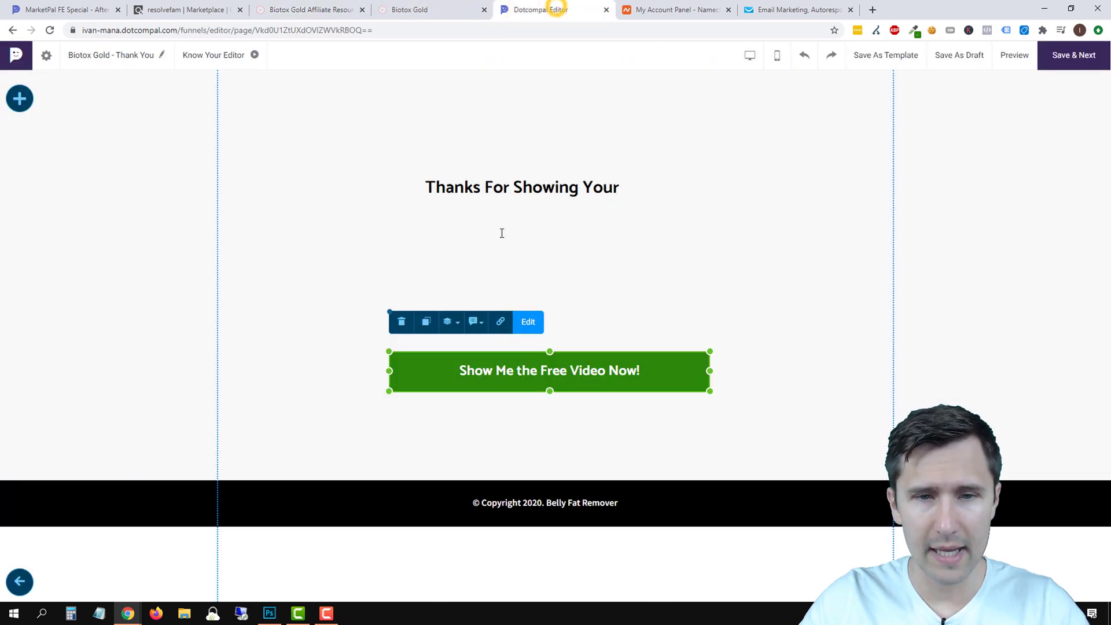
# Paste the ClickBank hop link as the button URL, insert the affiliate ID and append tid=[cmc_vid].
pyautogui.click(503, 320)
pyautogui.click(514, 313)
pyautogui.rightClick(514, 305)
pyautogui.click(543, 392)
pyautogui.doubleClick(554, 302)
pyautogui.write('resolvefam')
pyautogui.doubleClick(625, 305)
pyautogui.hotkey('shift', 'End')
pyautogui.write('main&')
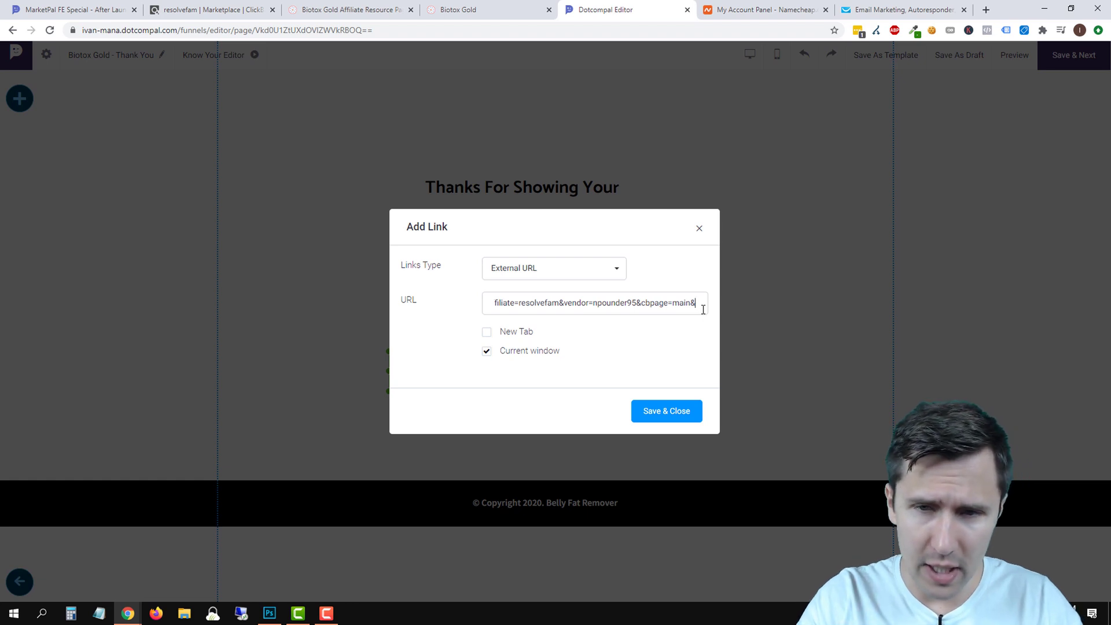
pyautogui.write('tid')
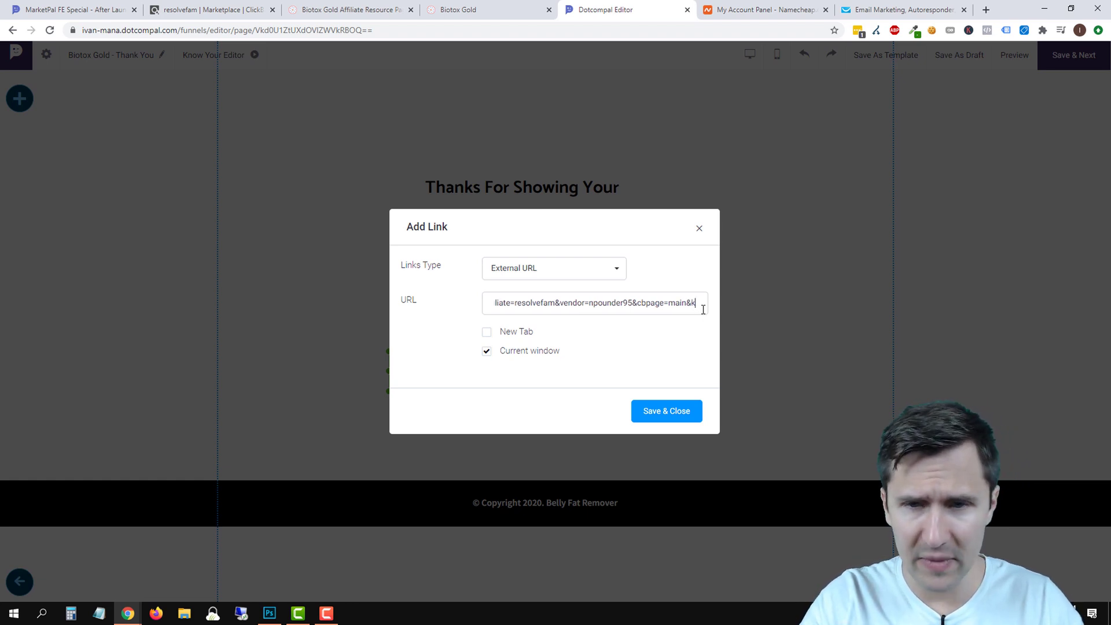
pyautogui.write('=[cmc_vid]')
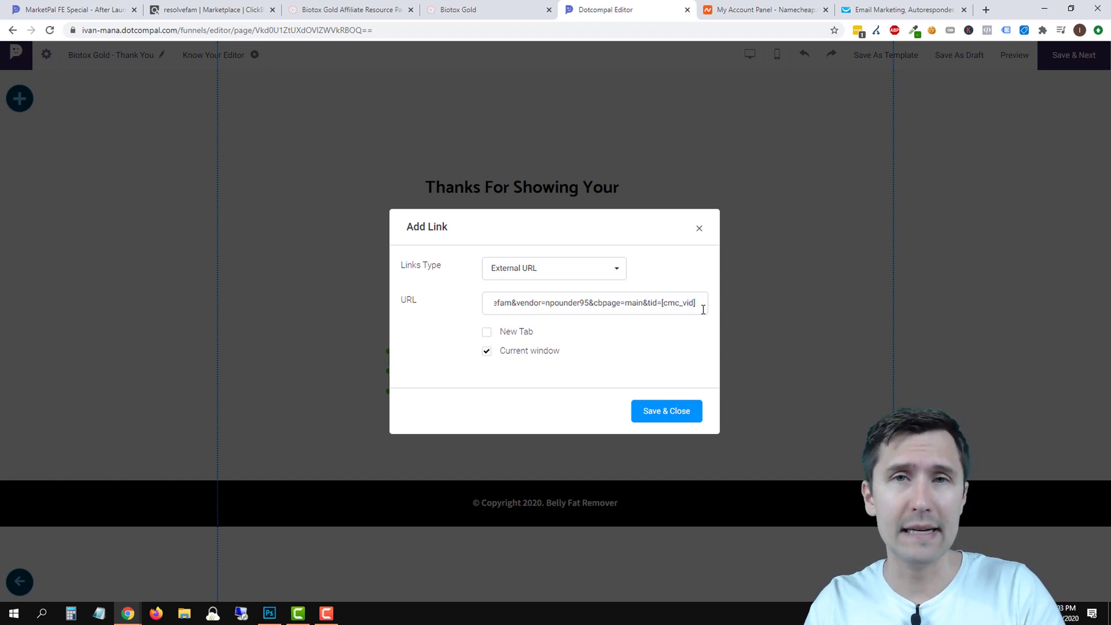
pyautogui.moveTo(636, 300); pyautogui.dragTo(721, 306)
pyautogui.click(633, 301)
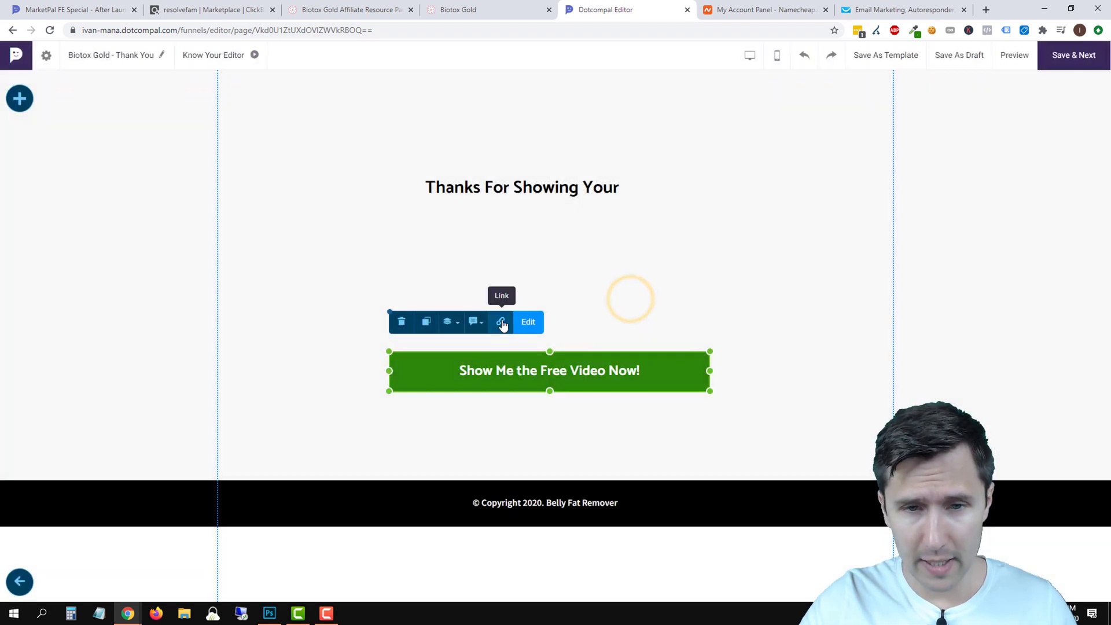
# Redo the button link with the pasted hop link, affiliate ID and tid=[cmc_vid] parameter, then save.
pyautogui.click(496, 323)
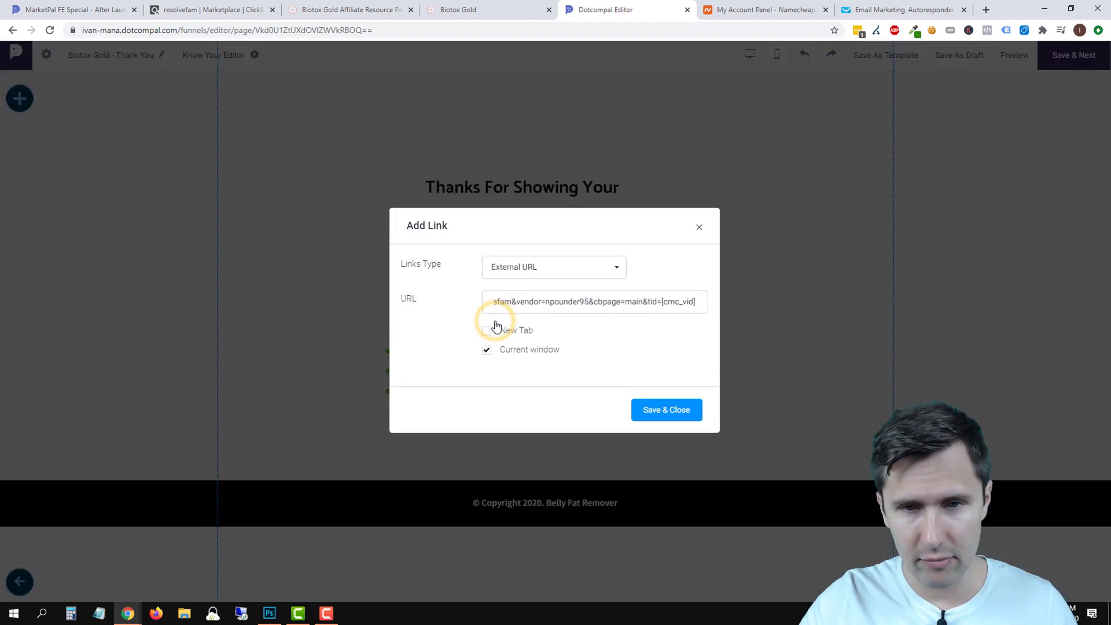
pyautogui.click(571, 310)
pyautogui.rightClick(527, 302)
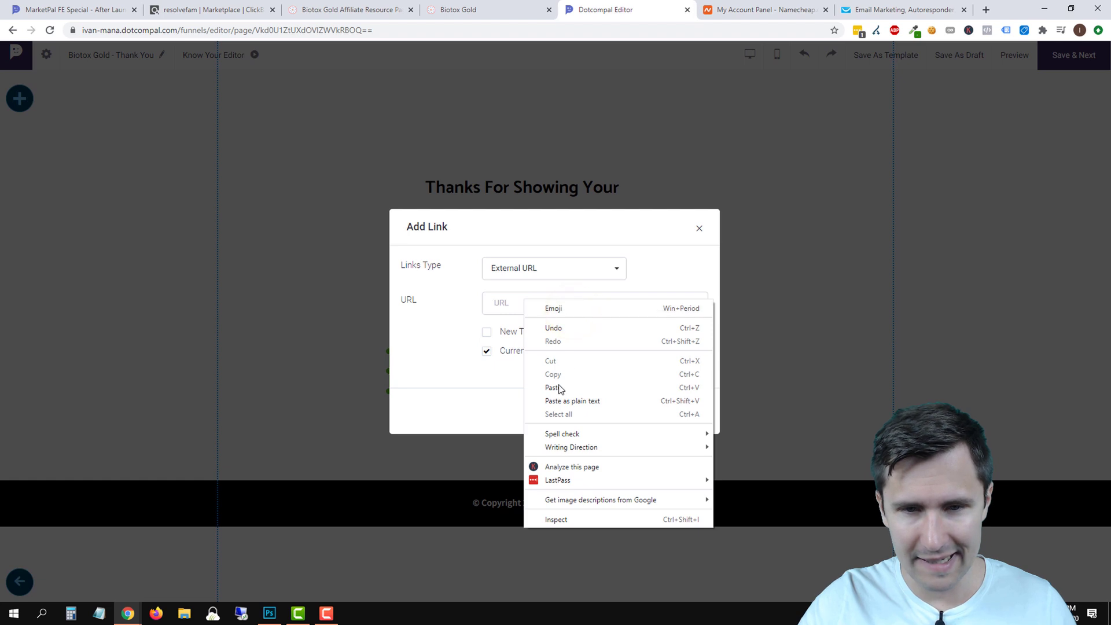
pyautogui.click(553, 388)
pyautogui.doubleClick(553, 303)
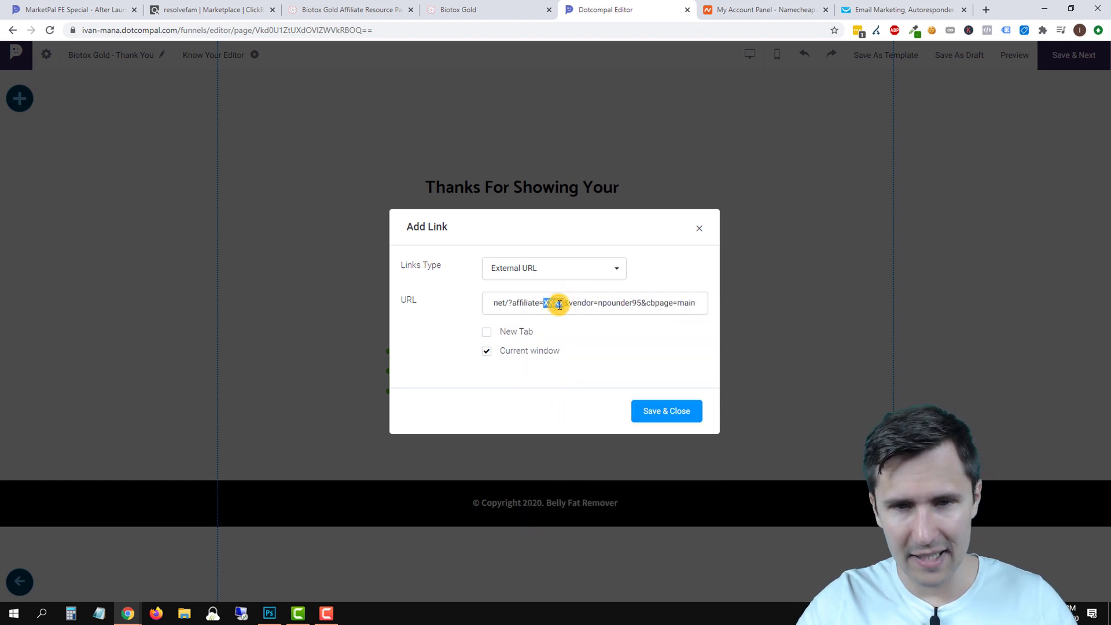
pyautogui.write('resolvefamo')
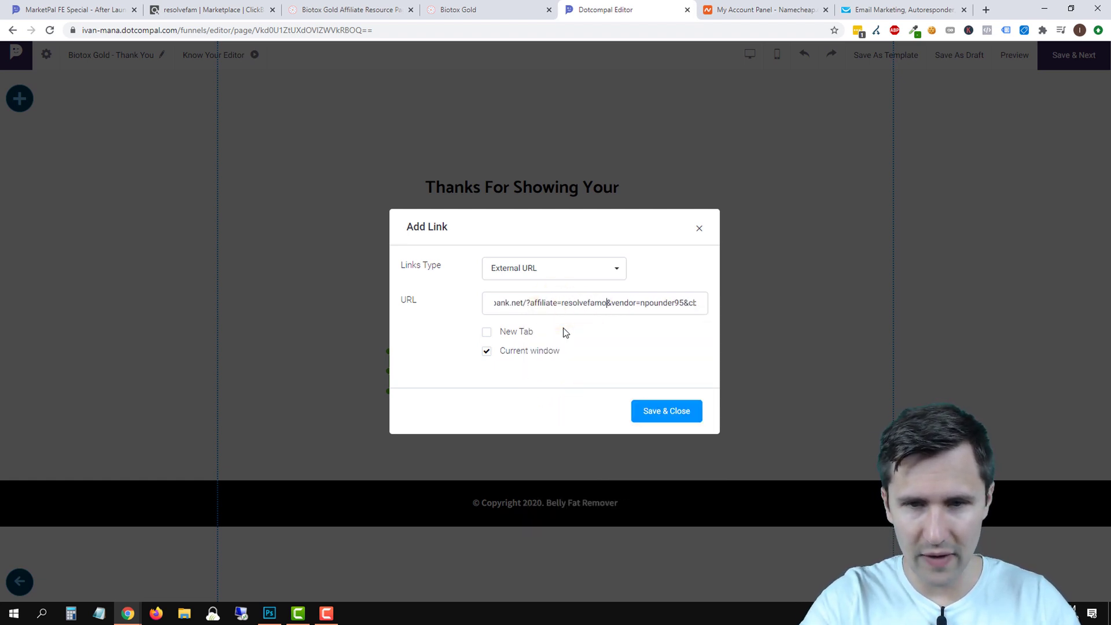
pyautogui.press('Right')
pyautogui.press('Right')
pyautogui.press('Right')
pyautogui.press('Right')
pyautogui.press('Right')
pyautogui.press('Right')
pyautogui.press('Right')
pyautogui.press('Right')
pyautogui.press('Right')
pyautogui.press('Right')
pyautogui.press('Right')
pyautogui.press('Right')
pyautogui.press('Right')
pyautogui.press('Right')
pyautogui.press('Right')
pyautogui.press('Right')
pyautogui.press('Right')
pyautogui.press('Right')
pyautogui.press('Right')
pyautogui.press('Right')
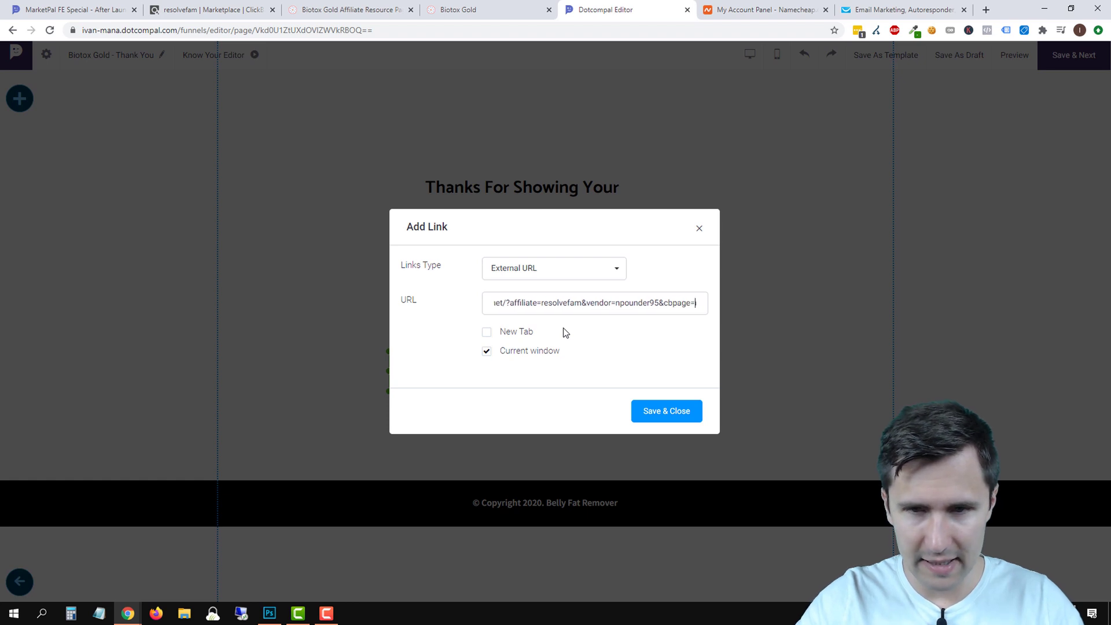
pyautogui.press('Right')
pyautogui.press('Right')
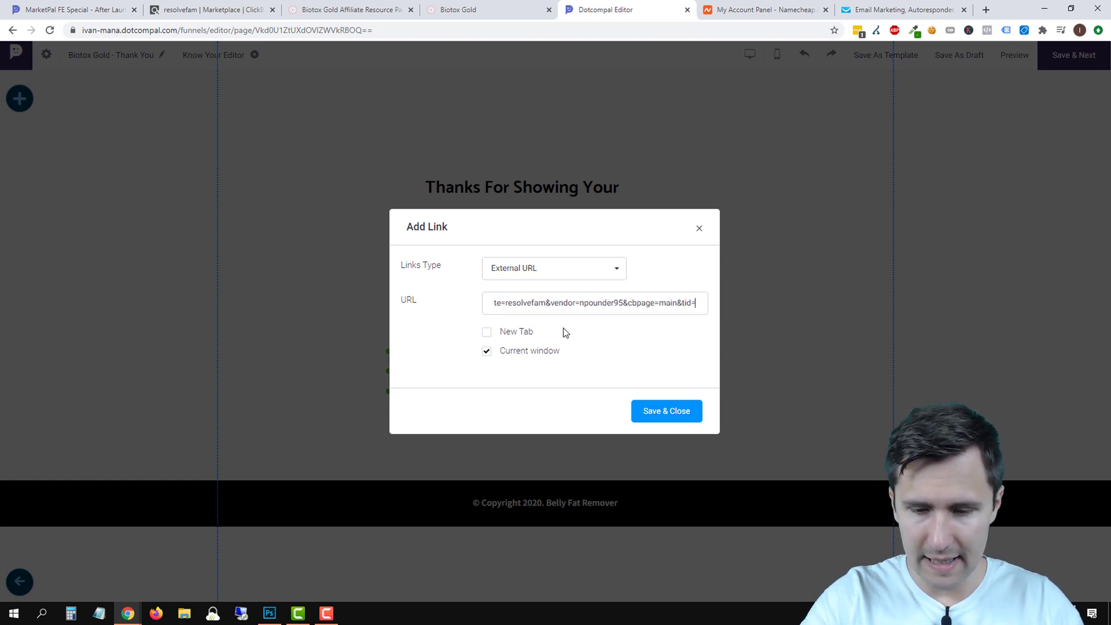
pyautogui.press('Right')
pyautogui.press('Right')
pyautogui.press('Right')
pyautogui.press('Right')
pyautogui.press('Right')
pyautogui.press('Right')
pyautogui.press('Right')
pyautogui.press('Right')
pyautogui.press('Right')
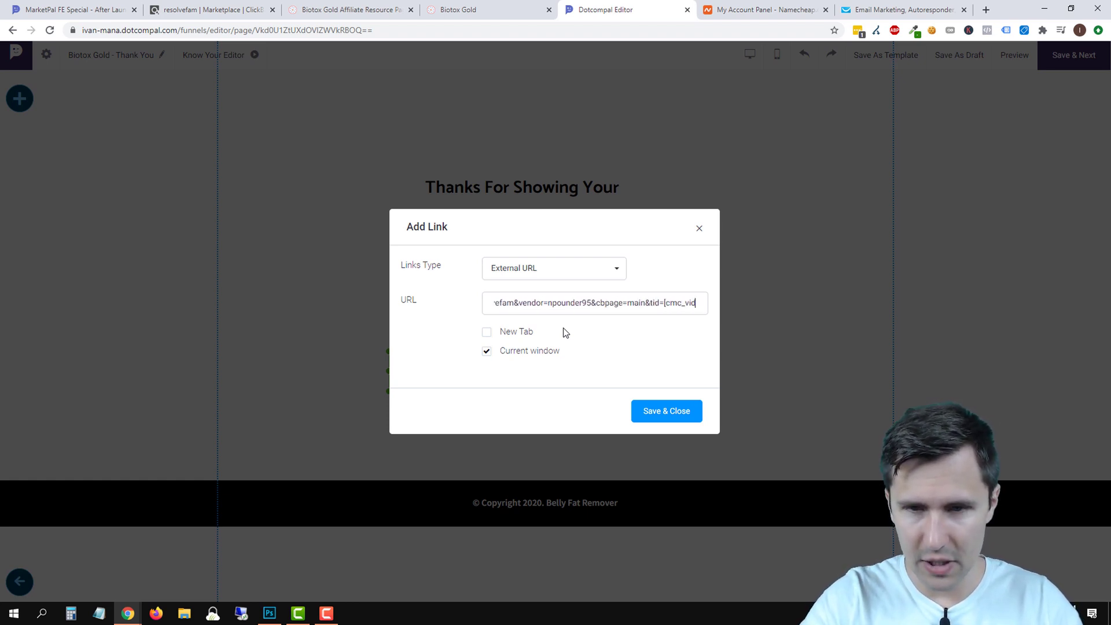
pyautogui.click(640, 412)
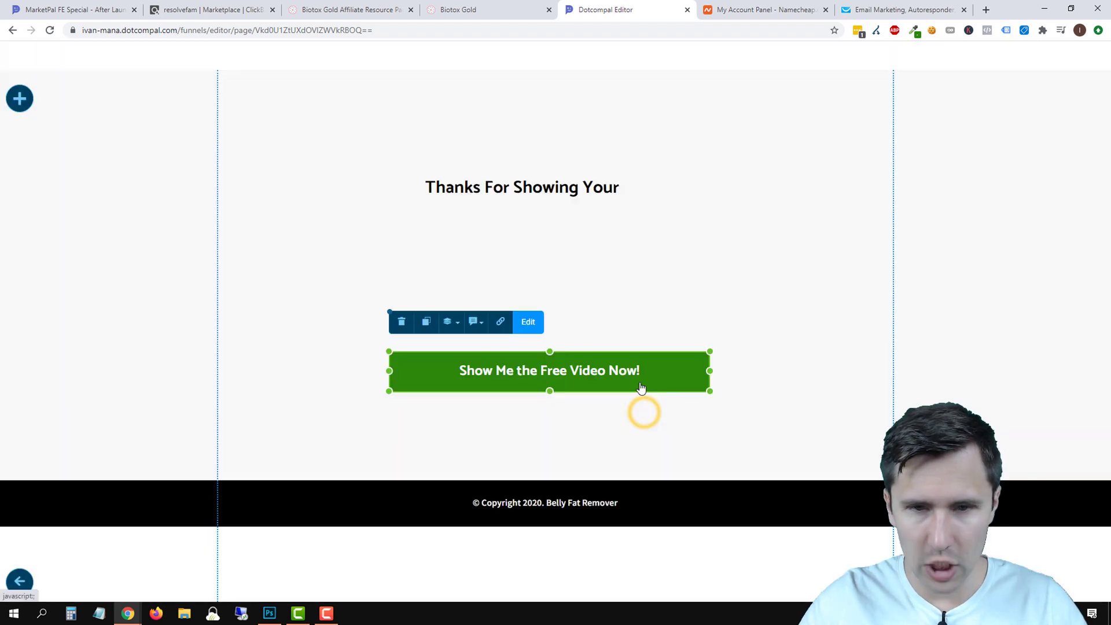
# Copy the button's affiliate URL, test it in a new browser tab, then save the link.
pyautogui.click(505, 326)
pyautogui.tripleClick(558, 302)
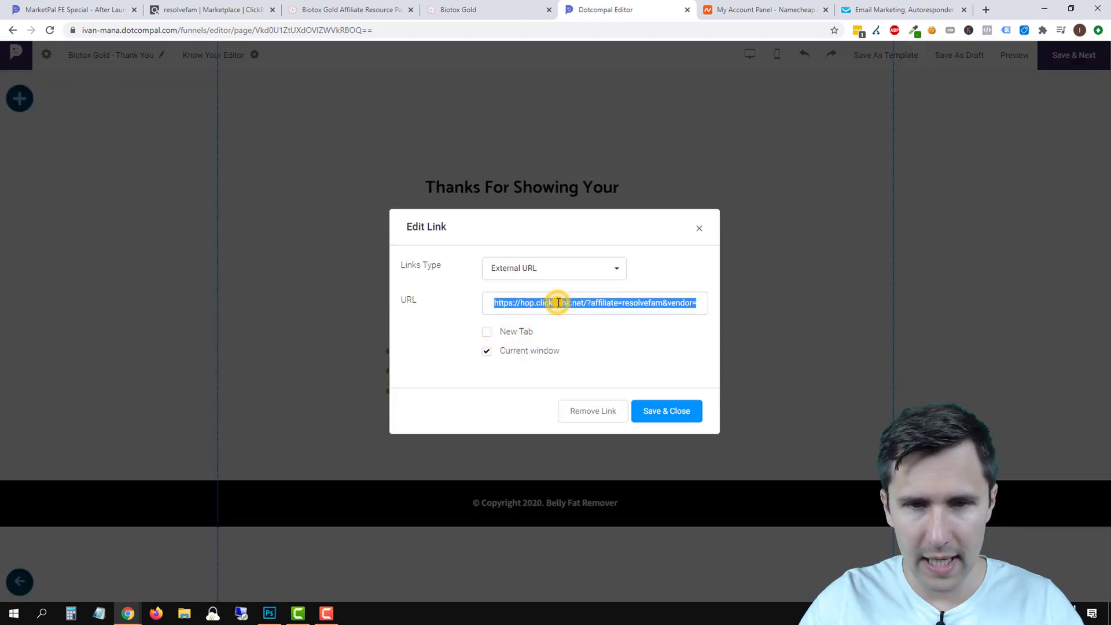
pyautogui.rightClick(558, 302)
pyautogui.click(609, 344)
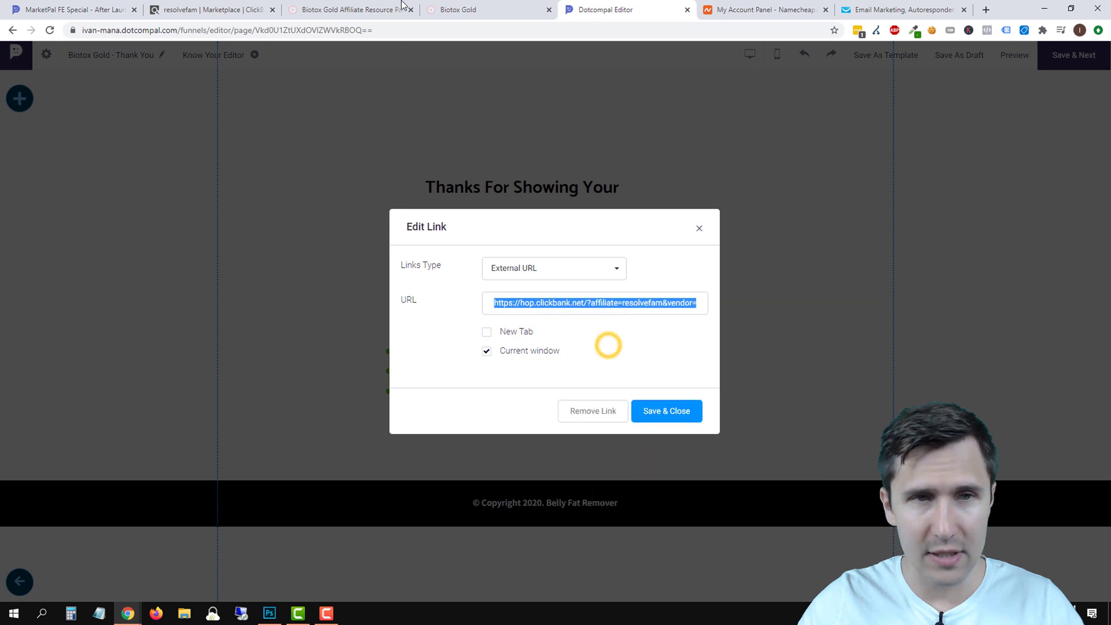
pyautogui.click(986, 10)
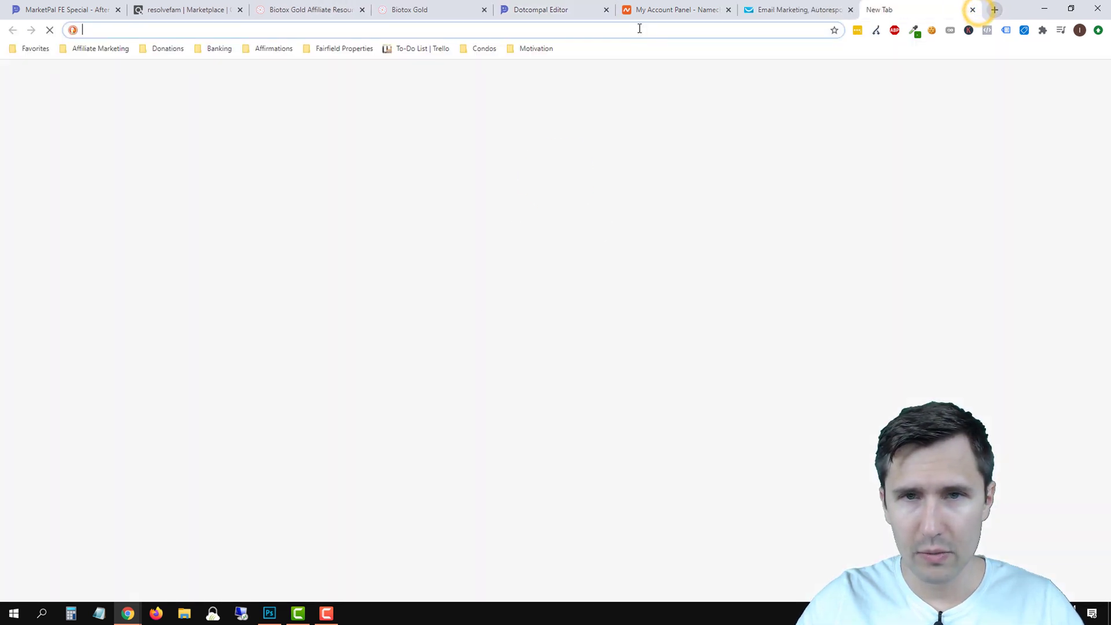
pyautogui.rightClick(639, 29)
pyautogui.click(689, 121)
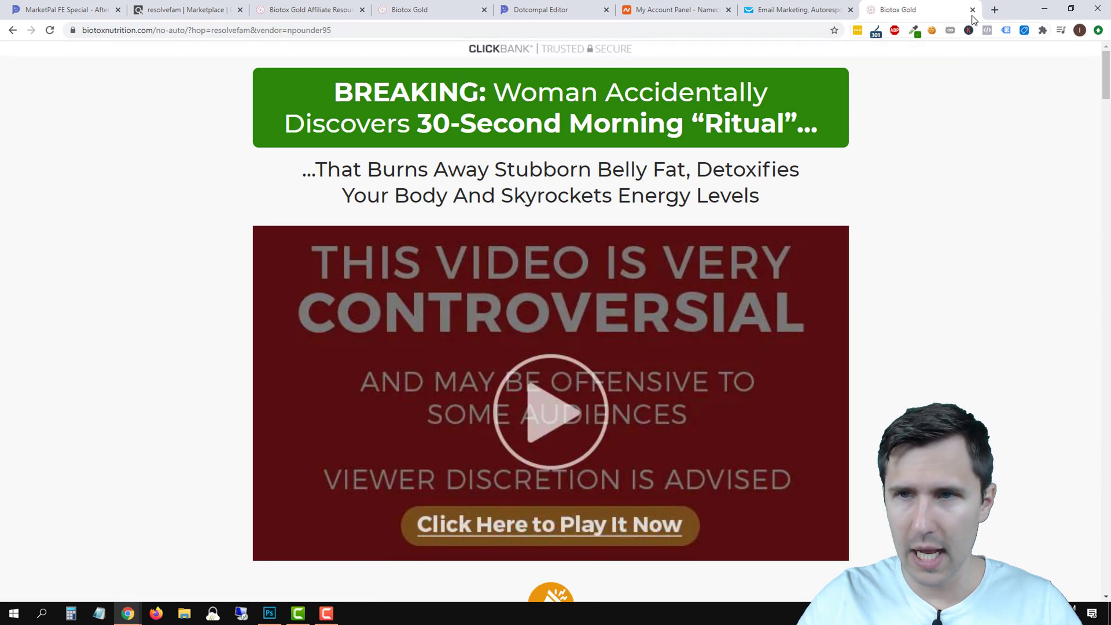
pyautogui.click(972, 10)
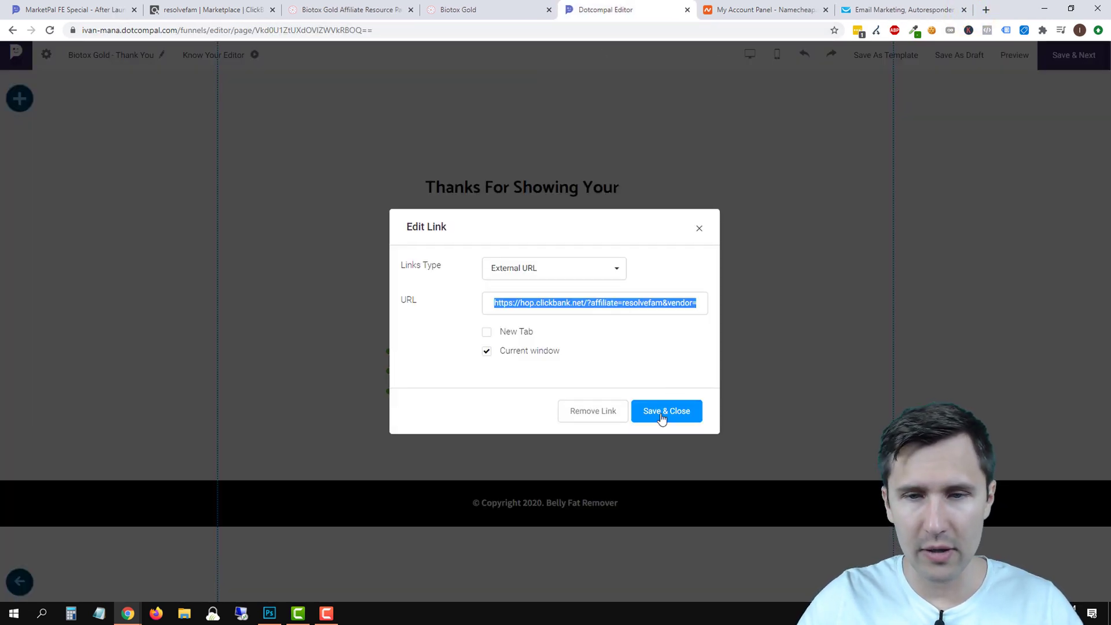
pyautogui.click(662, 412)
# Complete the heading to read 'Thanks For Showing Your Interest' and start a new line.
pyautogui.click(515, 196)
pyautogui.click(600, 191)
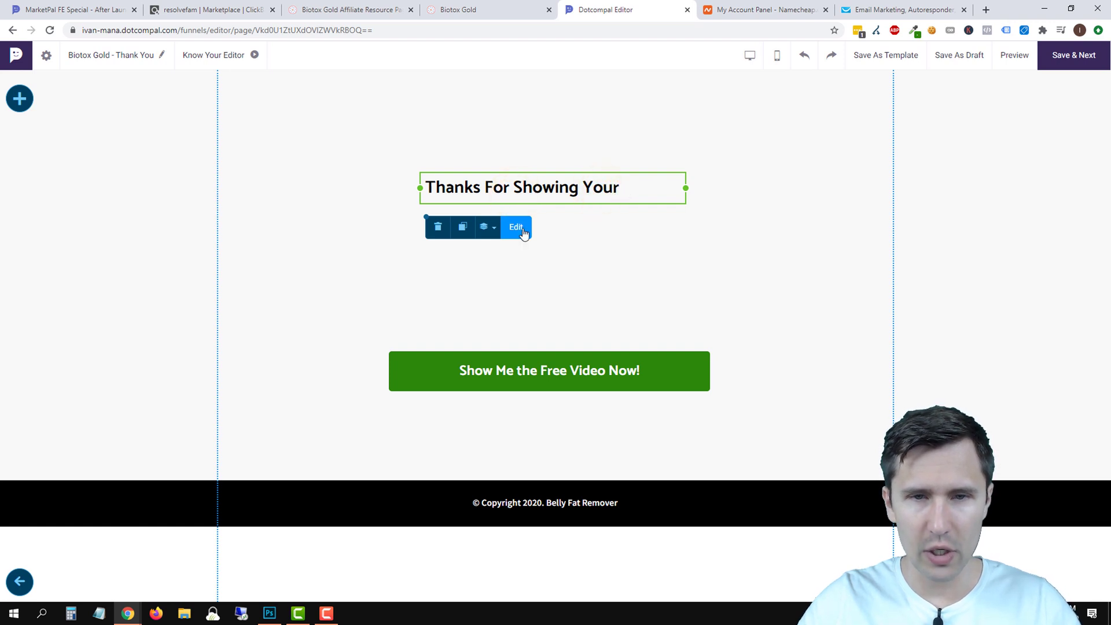
pyautogui.click(516, 227)
pyautogui.click(630, 187)
pyautogui.write('Interest')
pyautogui.press('Return')
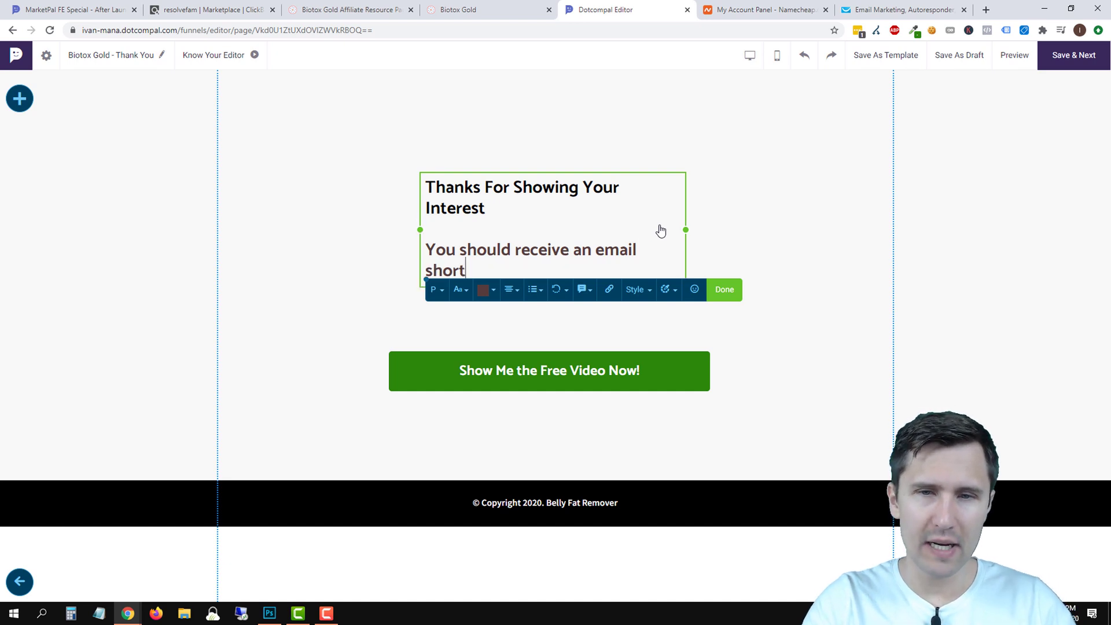
# Add the emailed-video notice and 'click the button below' lines, and widen the text box to about 595 px.
pyautogui.write('ly with your f')
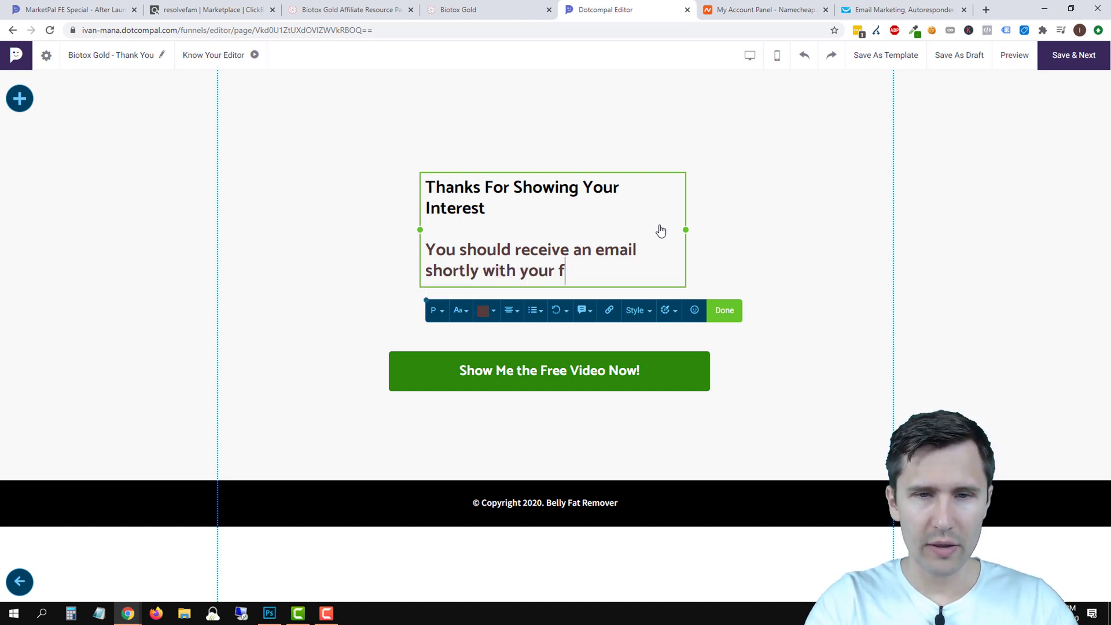
pyautogui.write('.')
pyautogui.press('Return')
pyautogui.write('In the meantime, you can c')
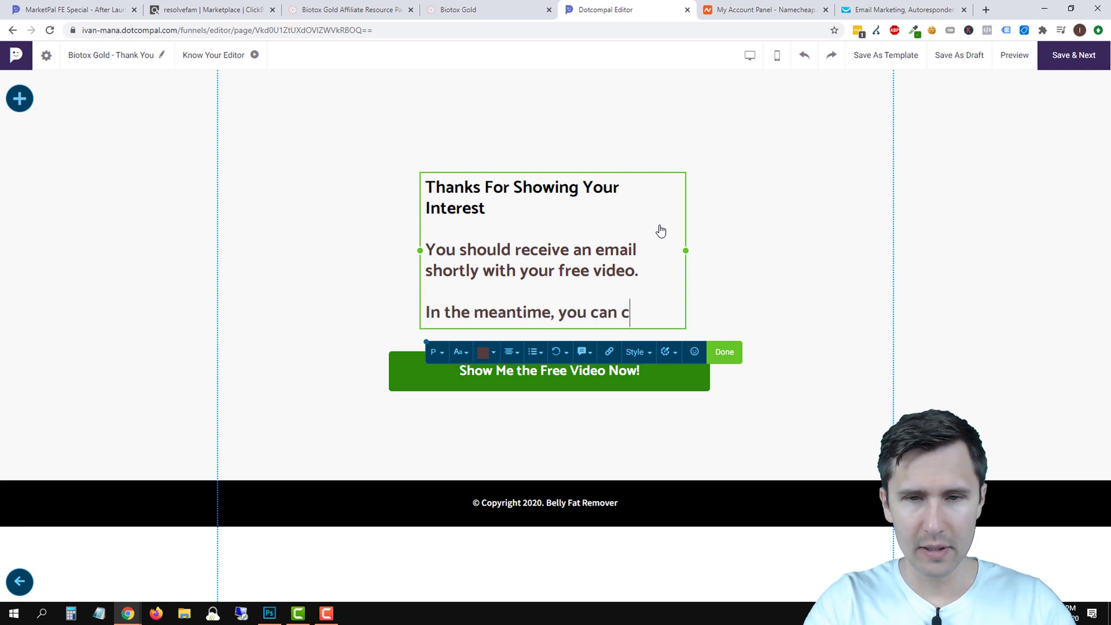
pyautogui.write('lick the button below to acce')
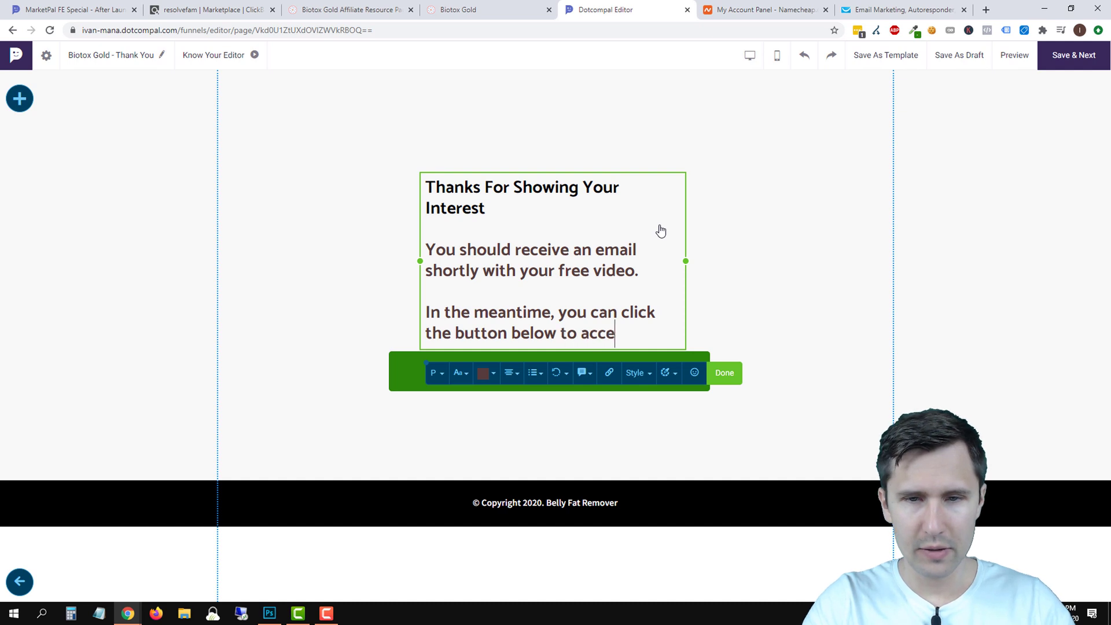
pyautogui.write('video now')
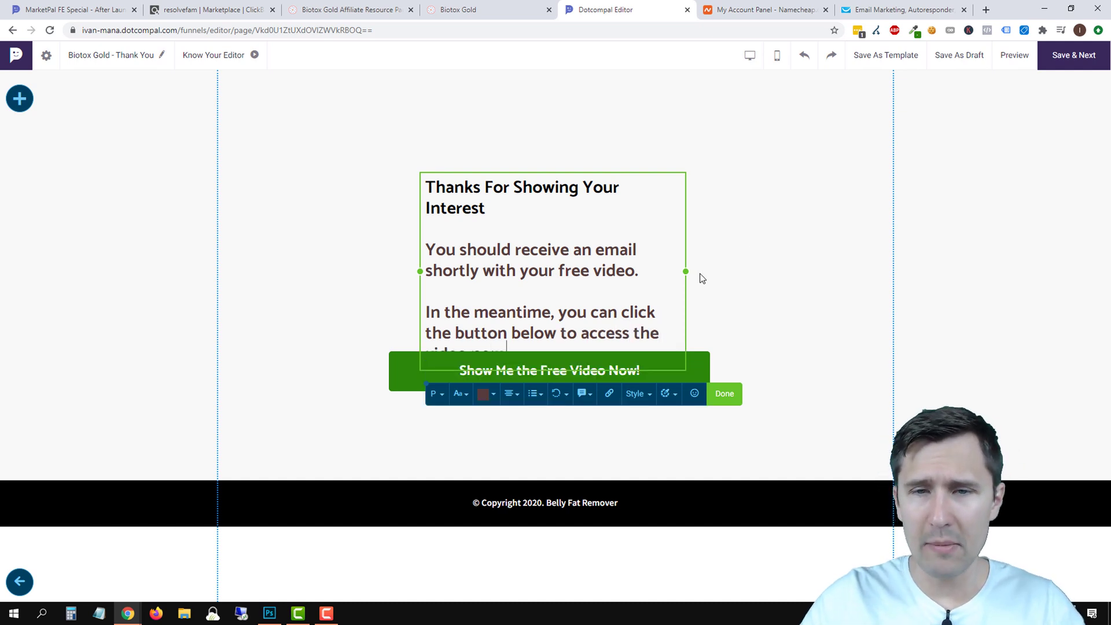
pyautogui.moveTo(687, 272); pyautogui.dragTo(775, 272)
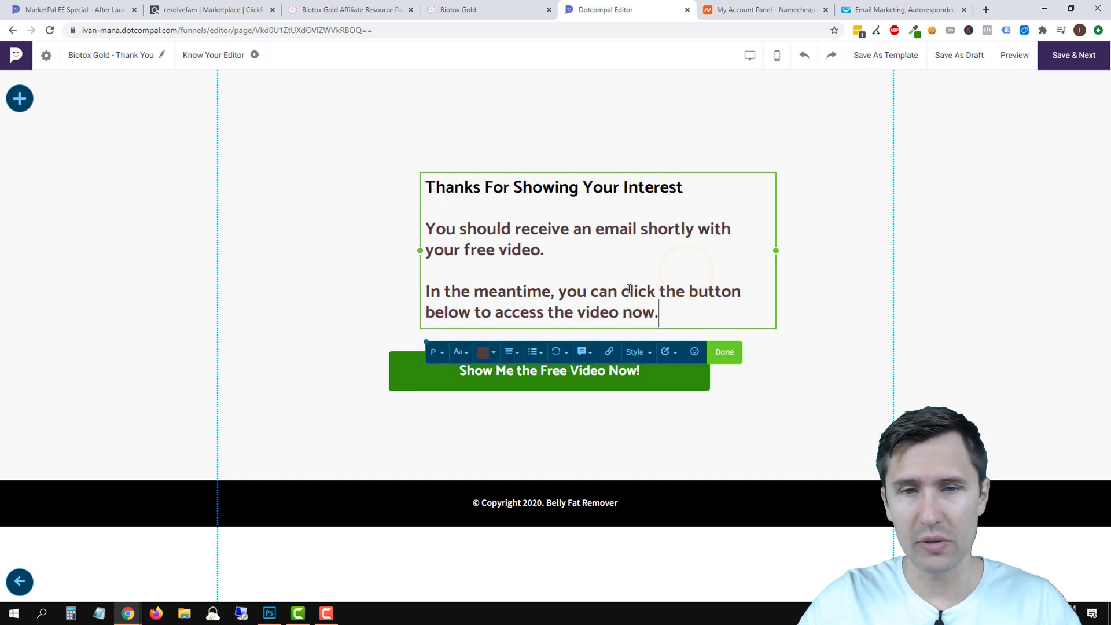
pyautogui.moveTo(683, 316); pyautogui.dragTo(429, 190)
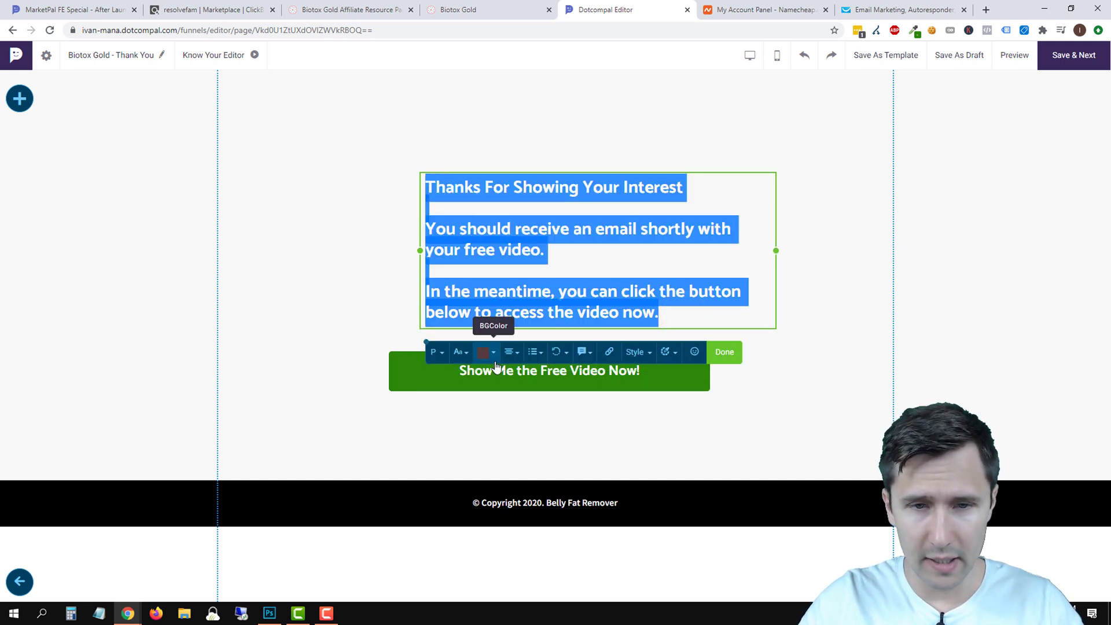
# Make the thank-you text black, centred and size 32, then move the box left.
pyautogui.click(485, 352)
pyautogui.click(513, 400)
pyautogui.click(615, 511)
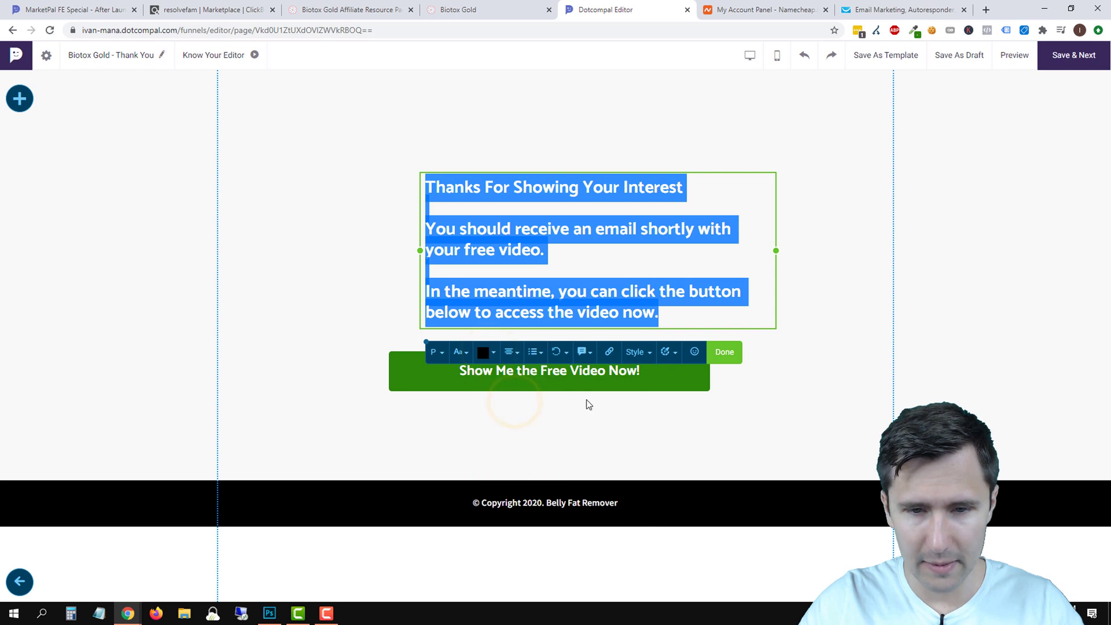
pyautogui.click(510, 352)
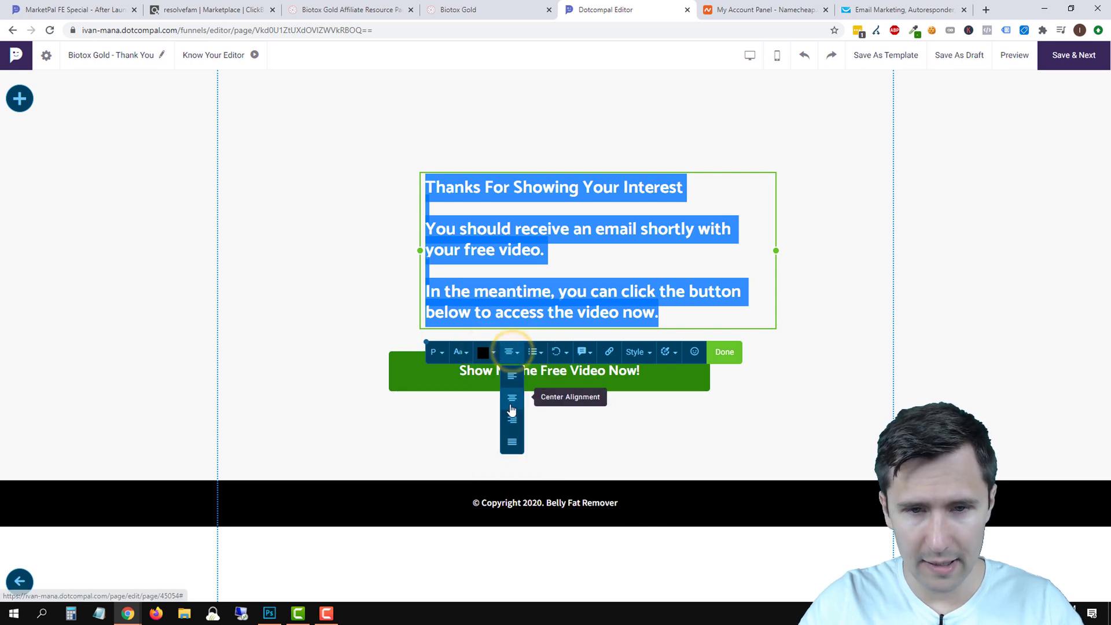
pyautogui.click(511, 407)
pyautogui.click(461, 352)
pyautogui.moveTo(528, 417); pyautogui.dragTo(527, 421)
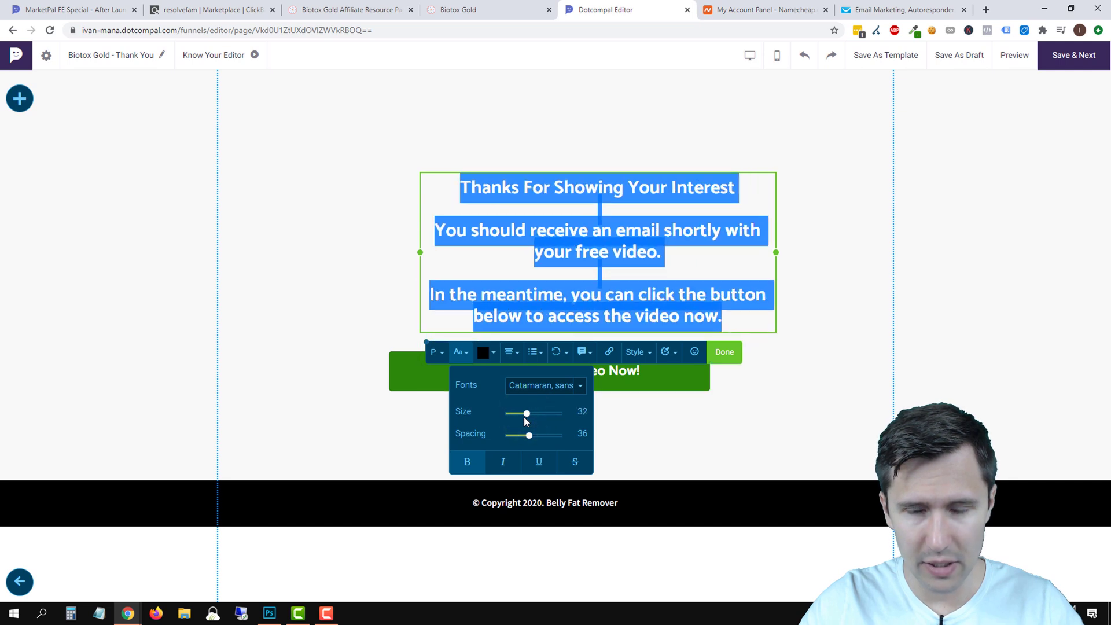
pyautogui.click(725, 352)
pyautogui.click(873, 247)
pyautogui.click(605, 236)
pyautogui.moveTo(579, 230); pyautogui.dragTo(538, 227)
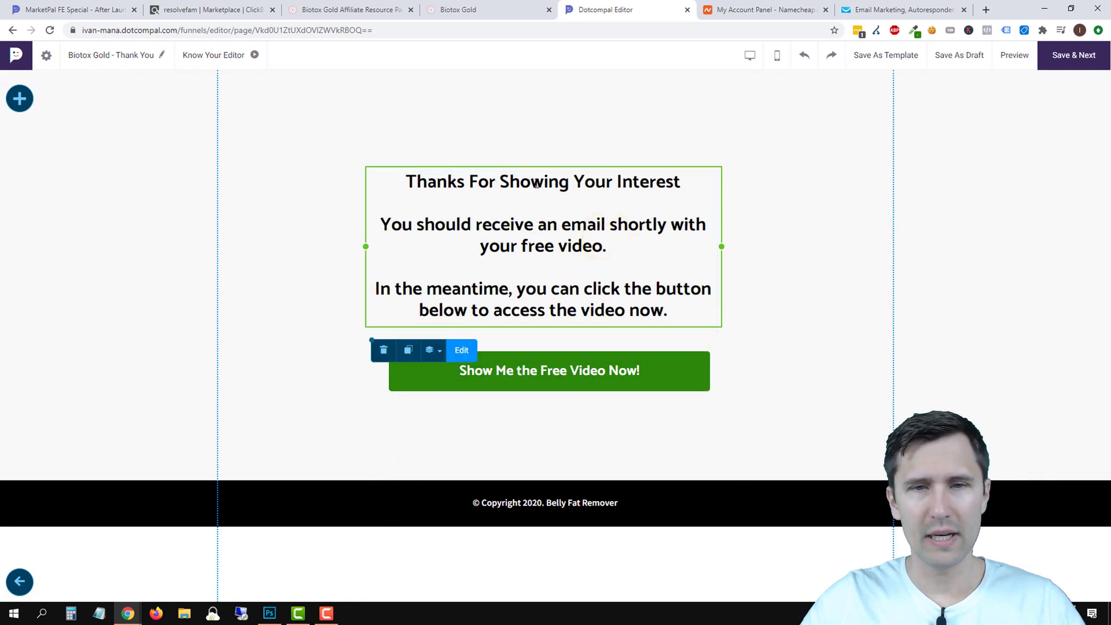
# Enlarge the 'Thanks For Showing Your Interest' heading to size 57 with line spacing 69.
pyautogui.tripleClick(537, 183)
pyautogui.click(404, 349)
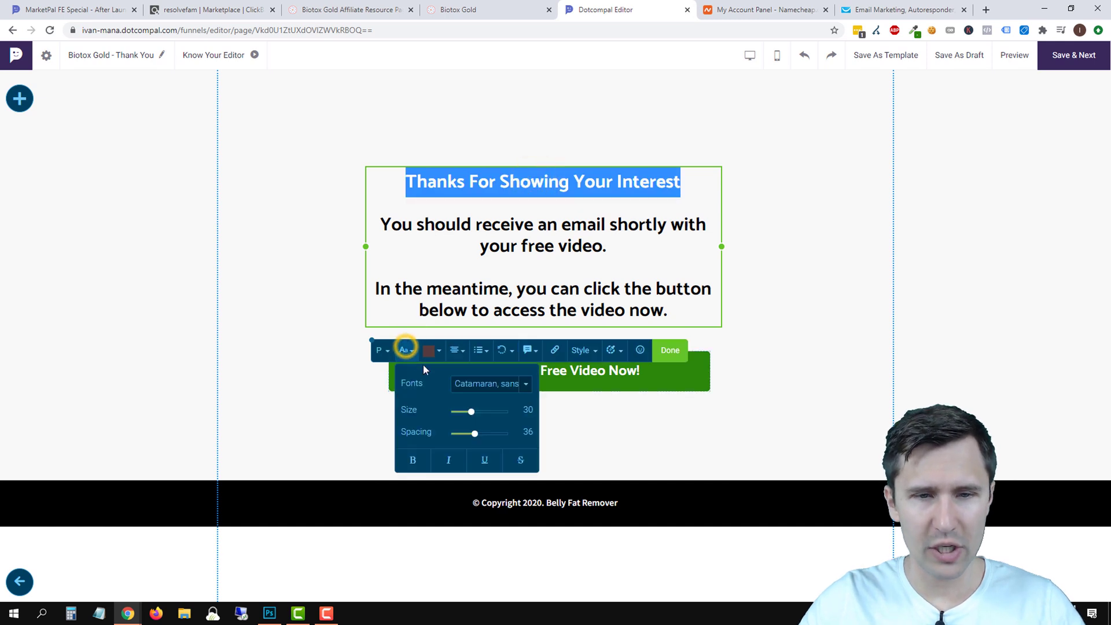
pyautogui.moveTo(470, 412); pyautogui.dragTo(491, 443)
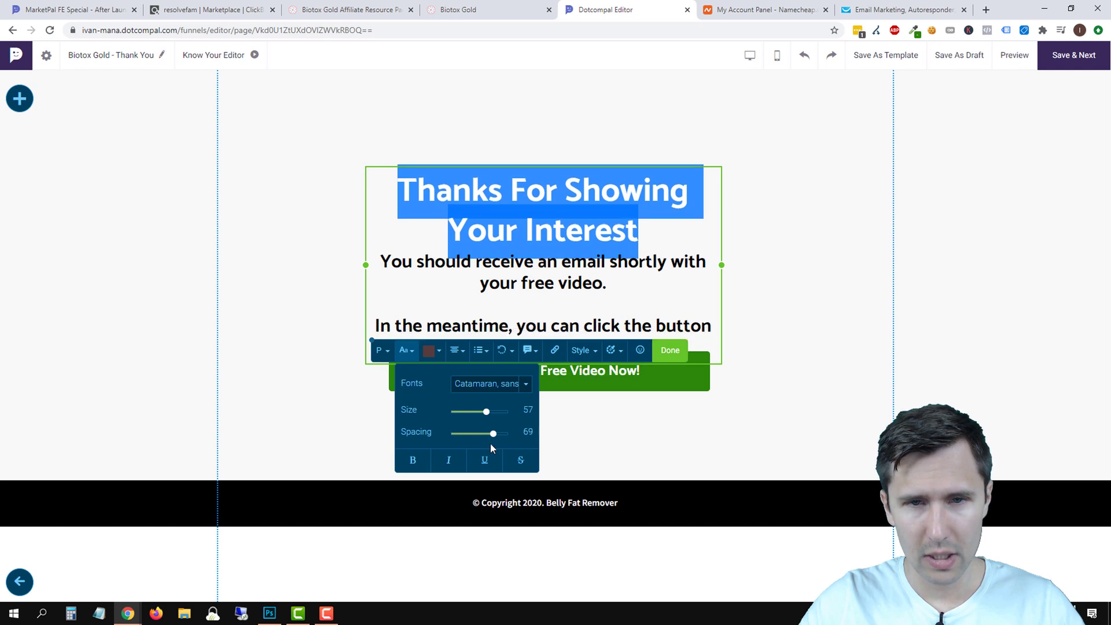
pyautogui.click(667, 358)
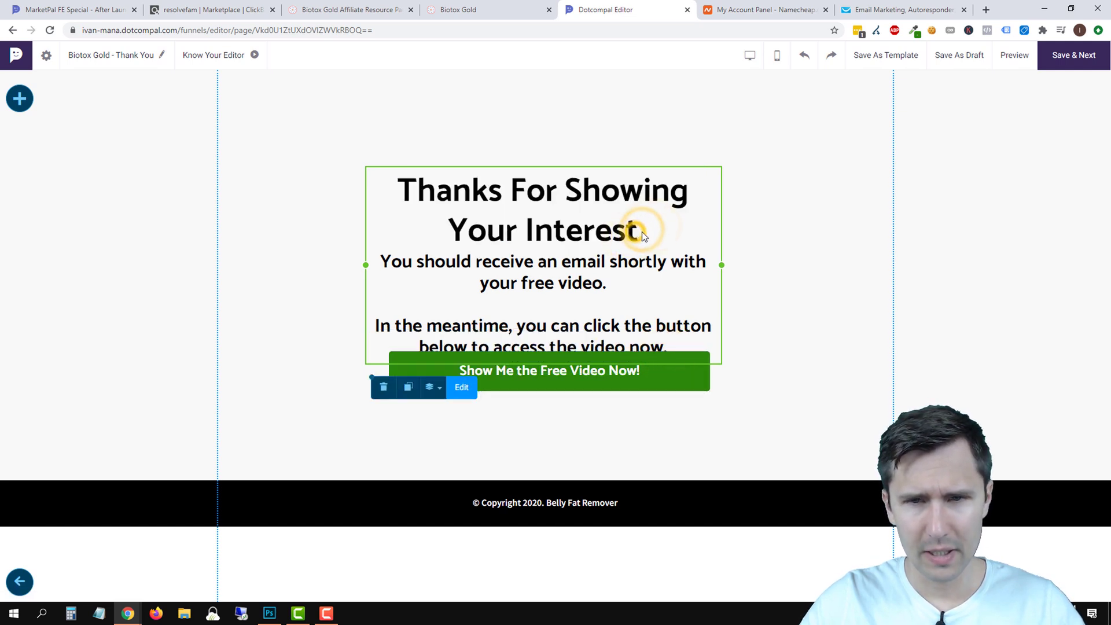
pyautogui.click(787, 298)
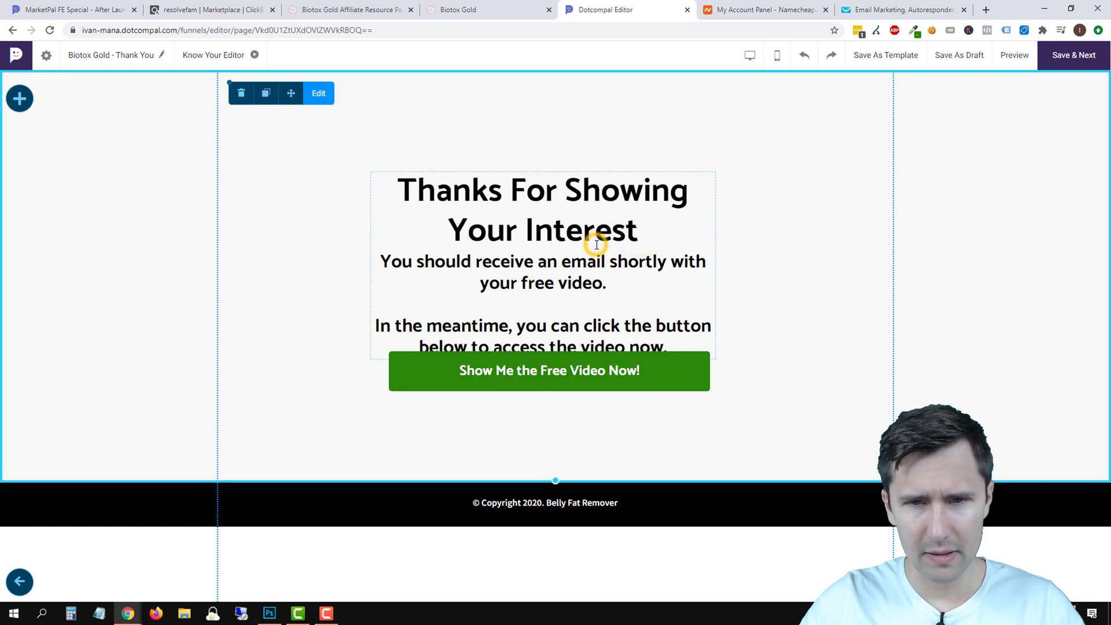
# Add a blank line after the heading and move the text block above the green button.
pyautogui.click(596, 245)
pyautogui.click(461, 390)
pyautogui.click(648, 231)
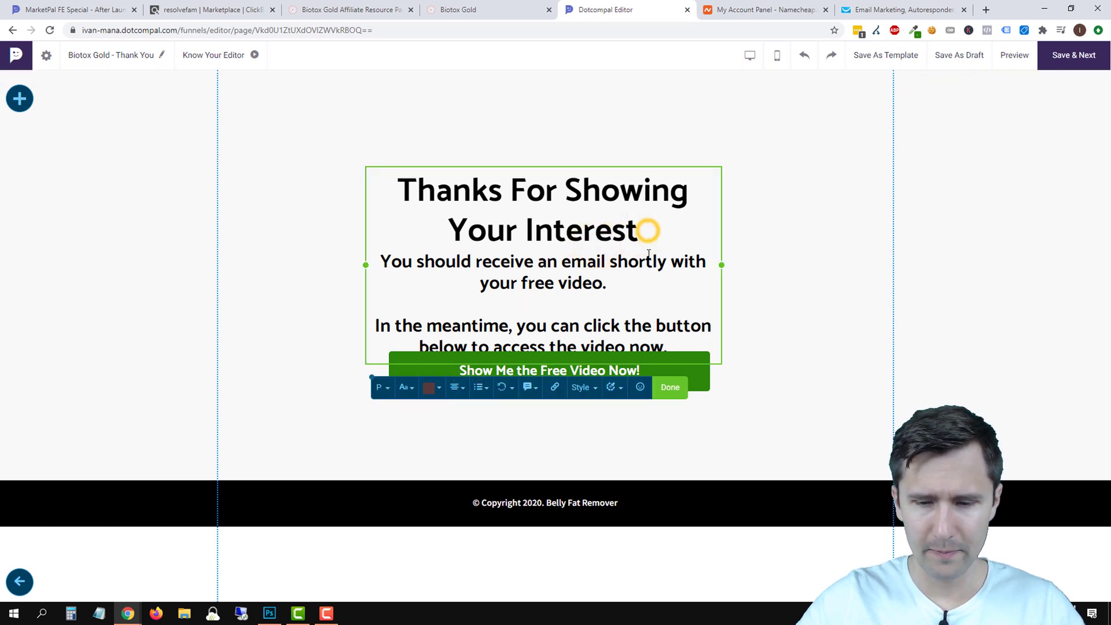
pyautogui.press('Return')
pyautogui.click(675, 409)
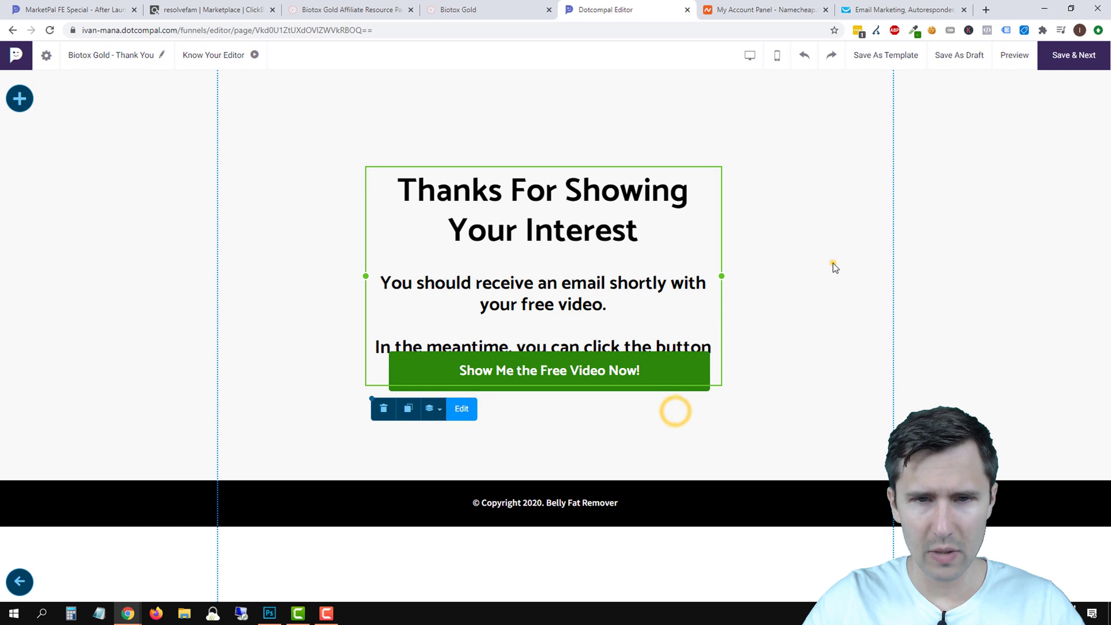
pyautogui.click(833, 265)
pyautogui.click(569, 211)
pyautogui.click(538, 230)
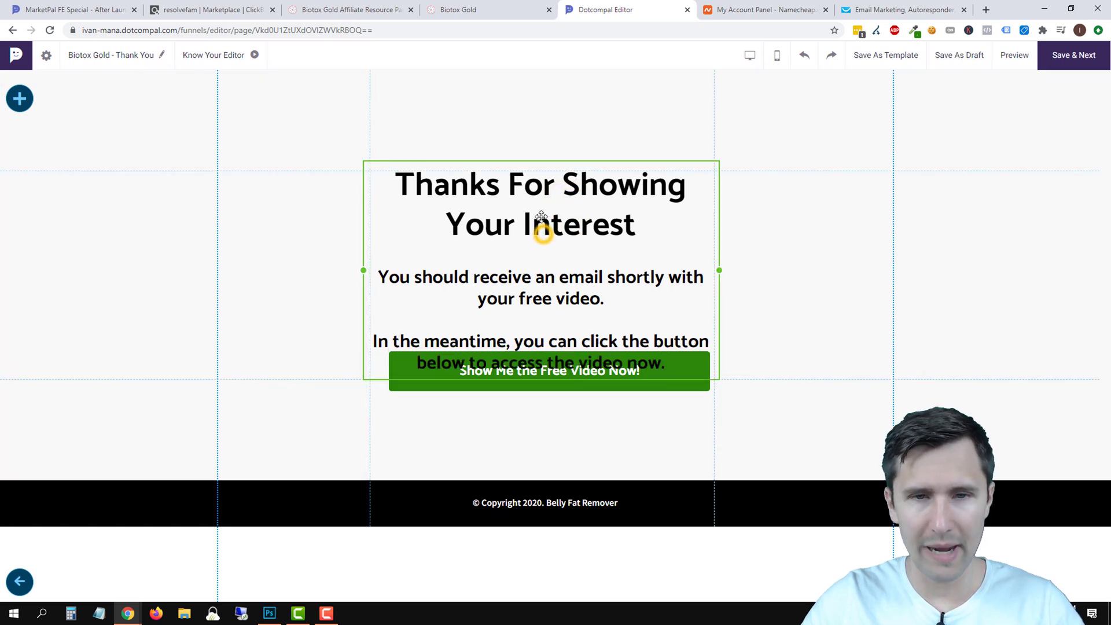
# Widen the text block to 601 px and centre it above the button.
pyautogui.click(704, 224)
pyautogui.click(605, 234)
pyautogui.moveTo(701, 223); pyautogui.dragTo(850, 226)
pyautogui.moveTo(664, 186); pyautogui.dragTo(562, 228)
pyautogui.click(767, 359)
pyautogui.click(583, 218)
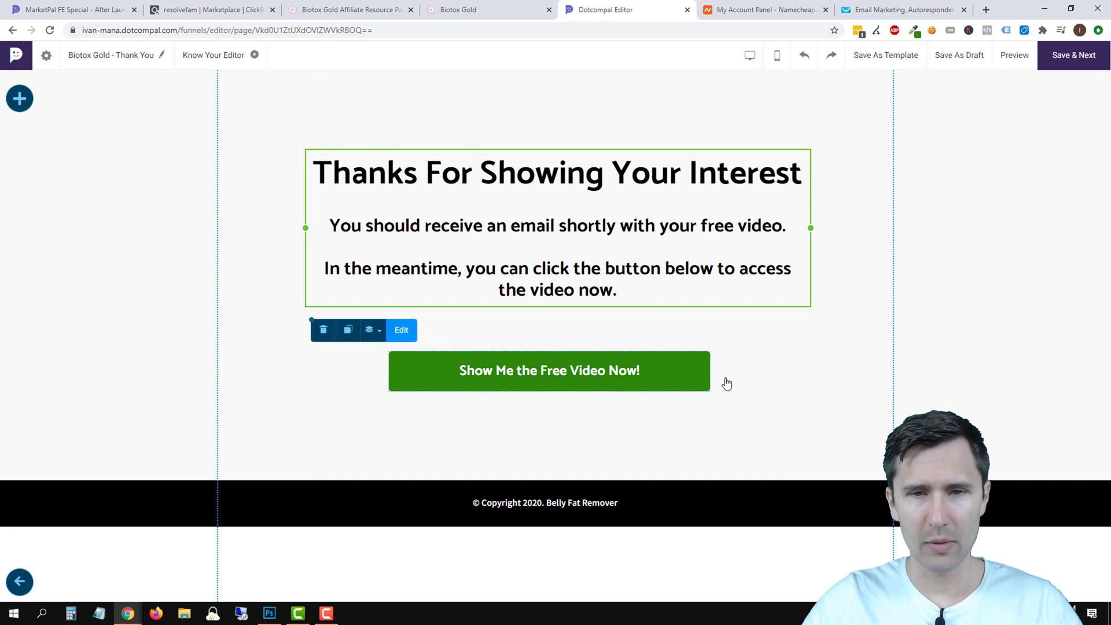
# Nudge the green button into centred alignment beneath the text.
pyautogui.click(664, 373)
pyautogui.moveTo(664, 373); pyautogui.dragTo(684, 375)
pyautogui.click(773, 354)
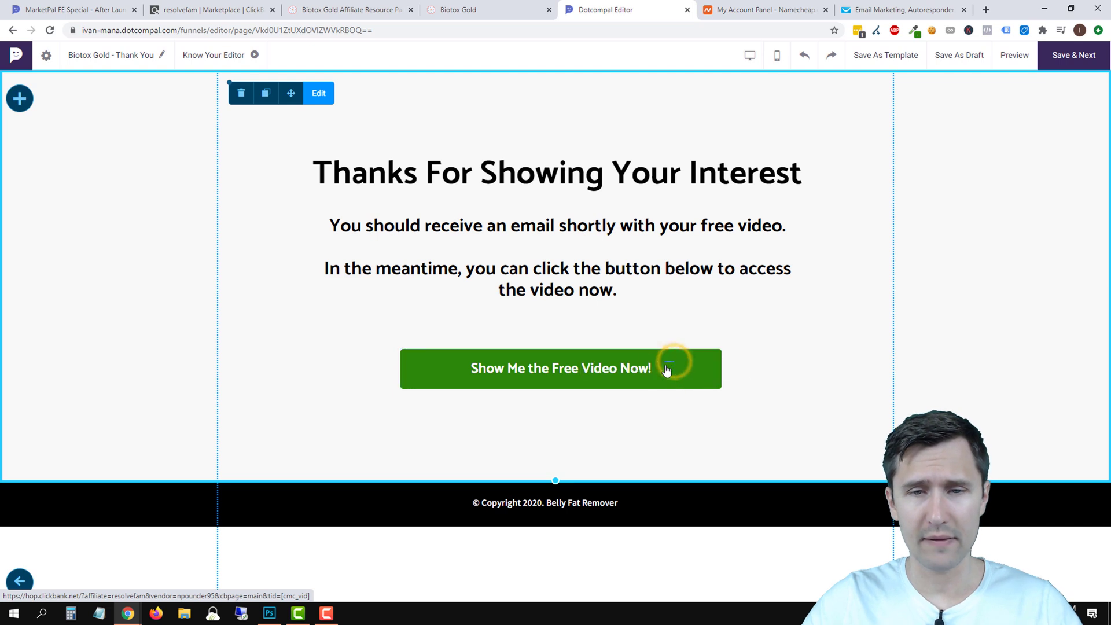
pyautogui.click(672, 313)
pyautogui.click(315, 299)
pyautogui.click(283, 387)
pyautogui.click(703, 376)
pyautogui.moveTo(689, 370); pyautogui.dragTo(685, 367)
pyautogui.click(798, 346)
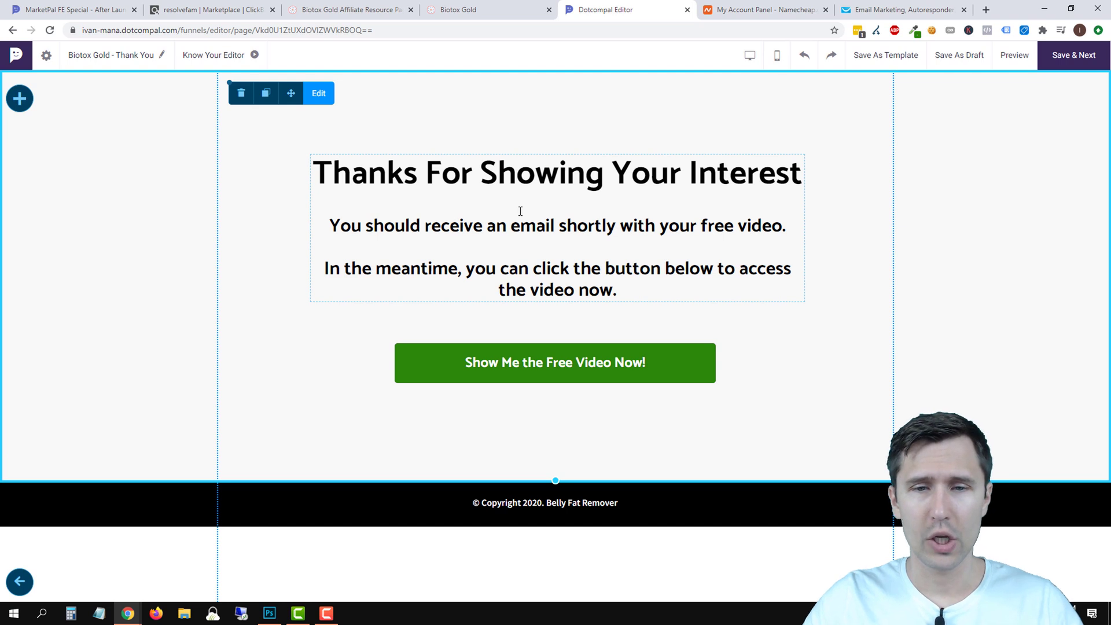
pyautogui.click(672, 368)
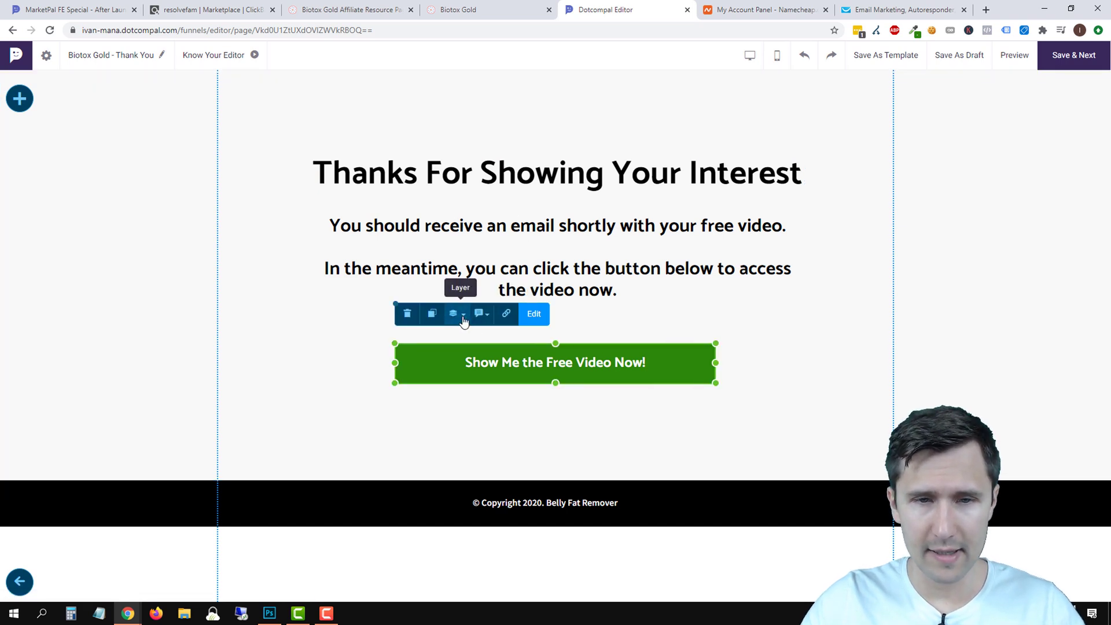
# Copy the green button's hex colour 2b8609 from its colour picker.
pyautogui.click(535, 316)
pyautogui.click(428, 314)
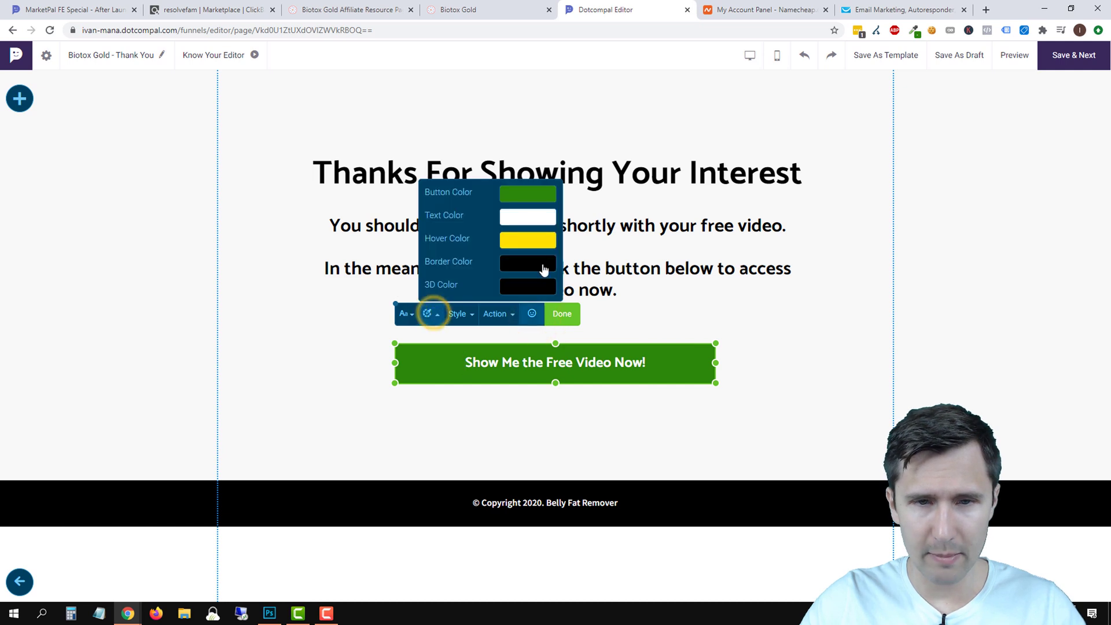
pyautogui.click(514, 195)
pyautogui.doubleClick(588, 328)
pyautogui.rightClick(588, 332)
pyautogui.click(618, 373)
pyautogui.click(634, 350)
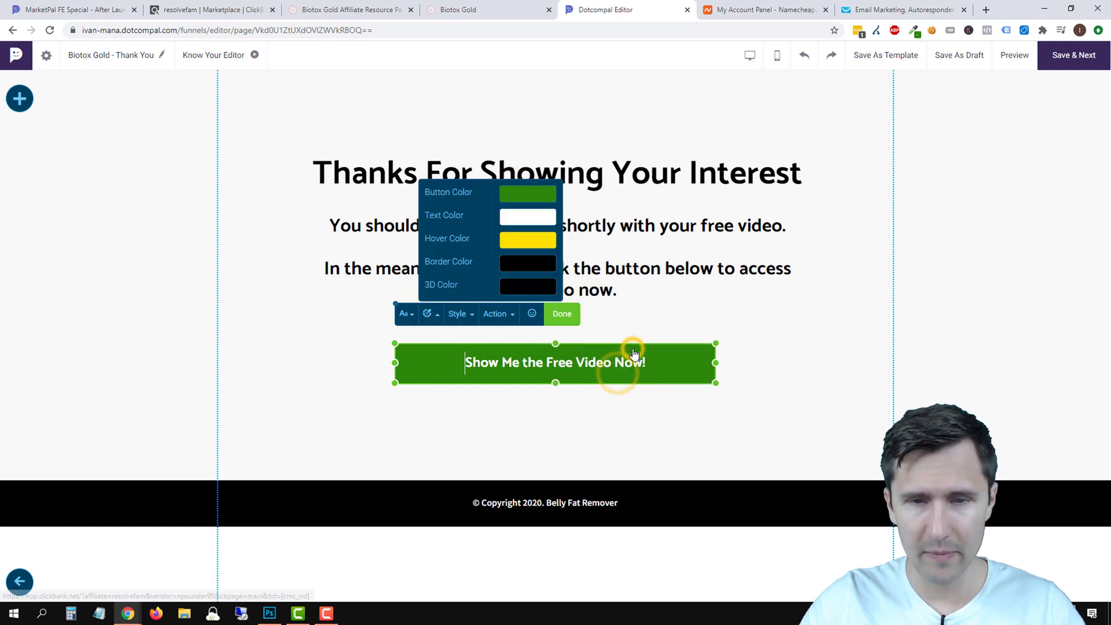
pyautogui.click(907, 232)
# Save the Biotox Gold - Thank You page and activate it as Public and Live.
pyautogui.click(1074, 66)
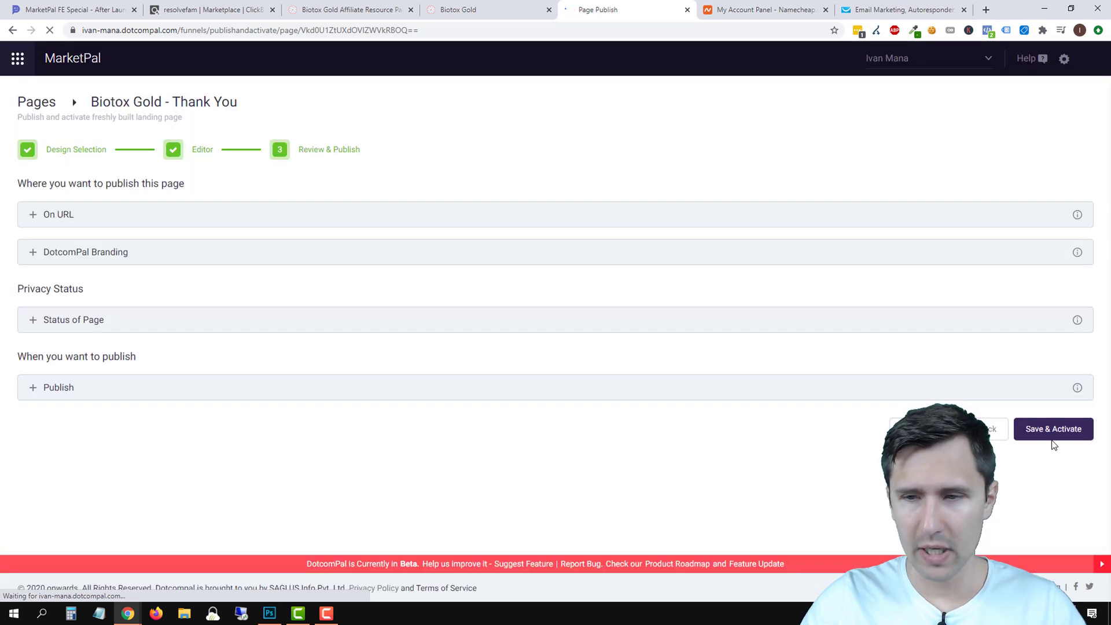
pyautogui.click(1053, 431)
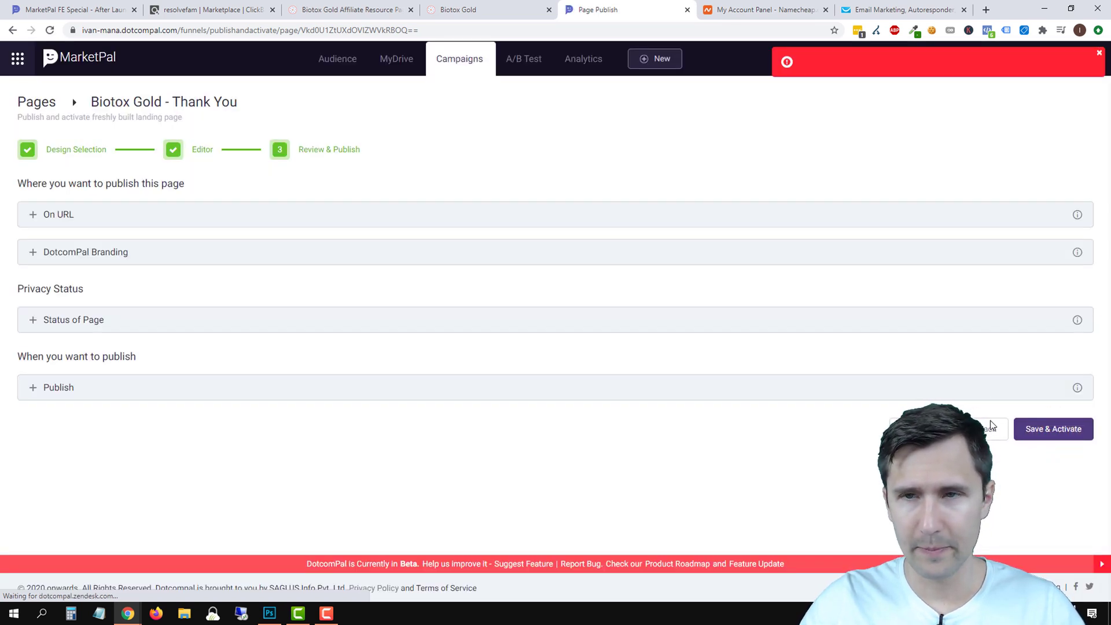
pyautogui.click(1041, 429)
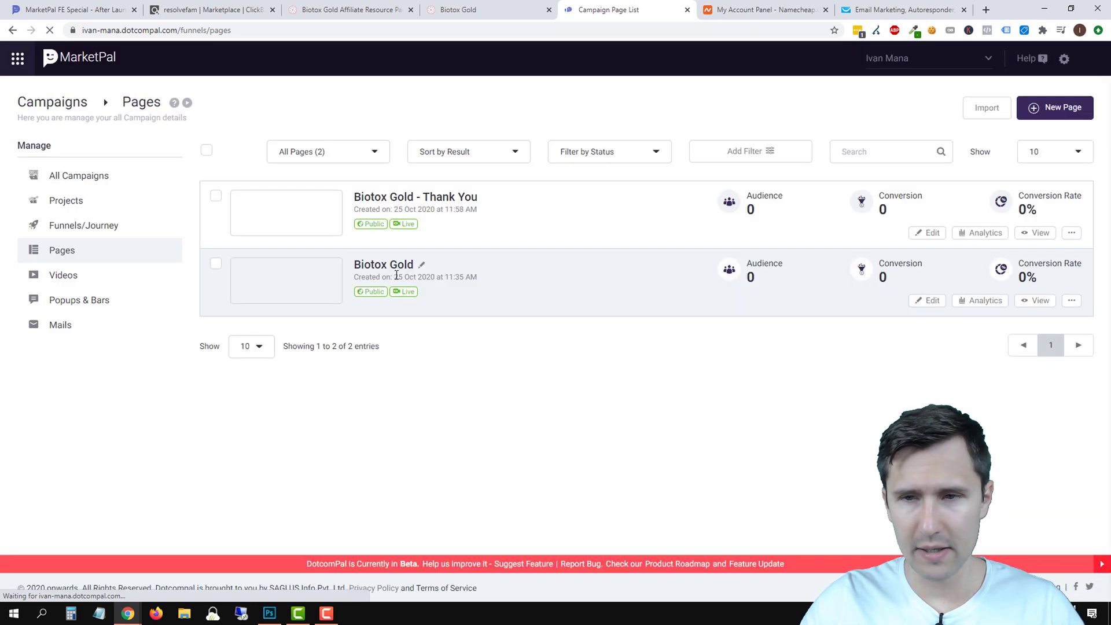
# On the Biotox Gold opt-in page, make the form button green #2b8609.
pyautogui.click(926, 301)
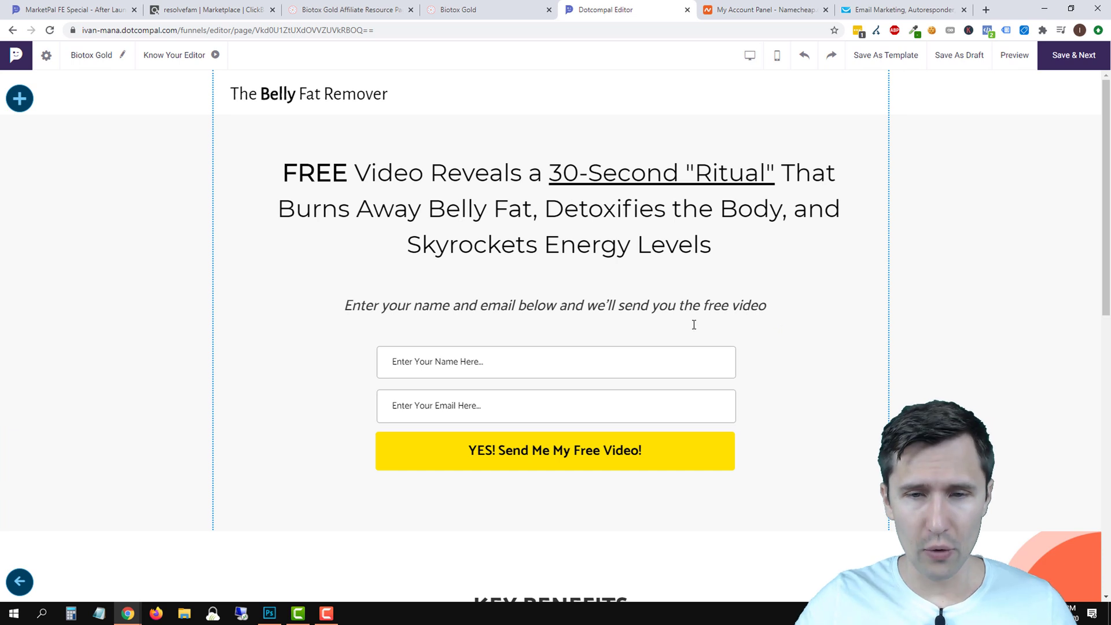
pyautogui.click(656, 446)
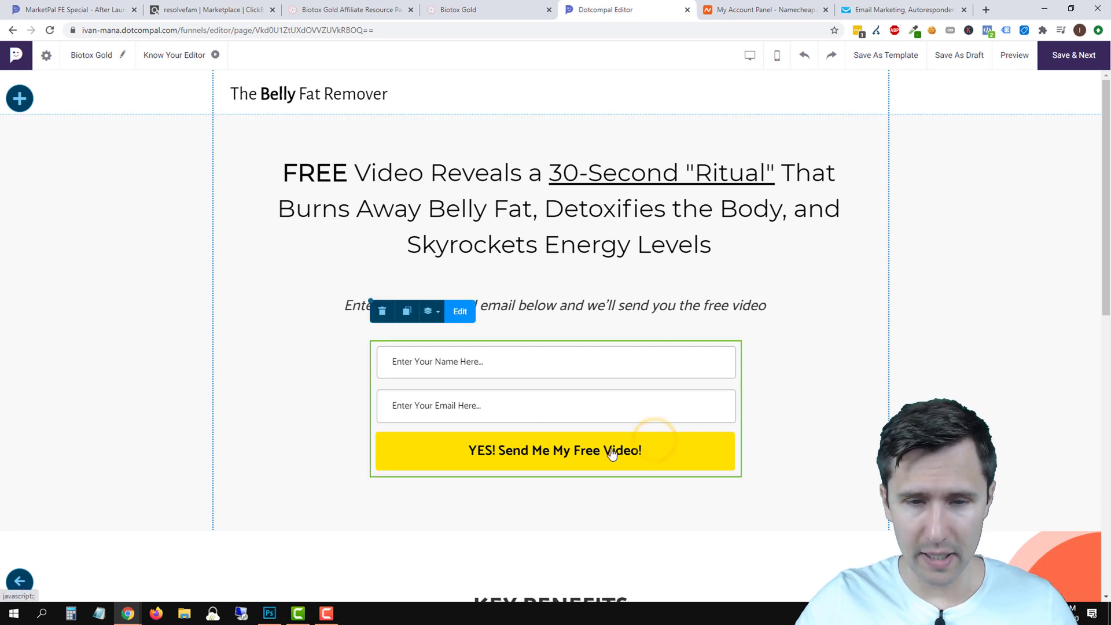
pyautogui.click(458, 313)
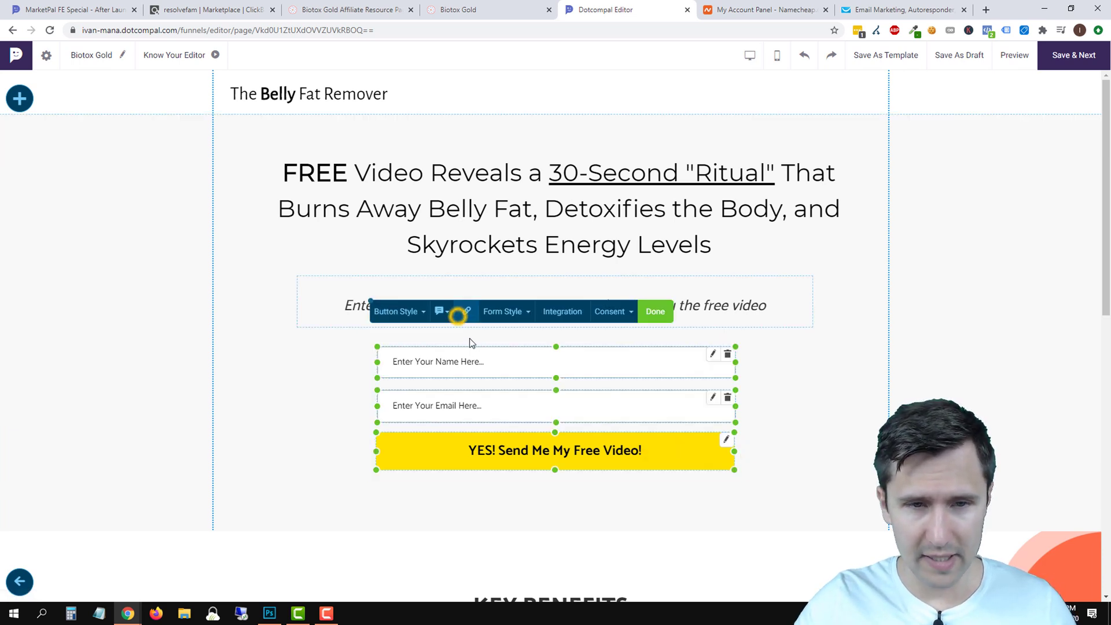
pyautogui.click(422, 314)
pyautogui.click(467, 174)
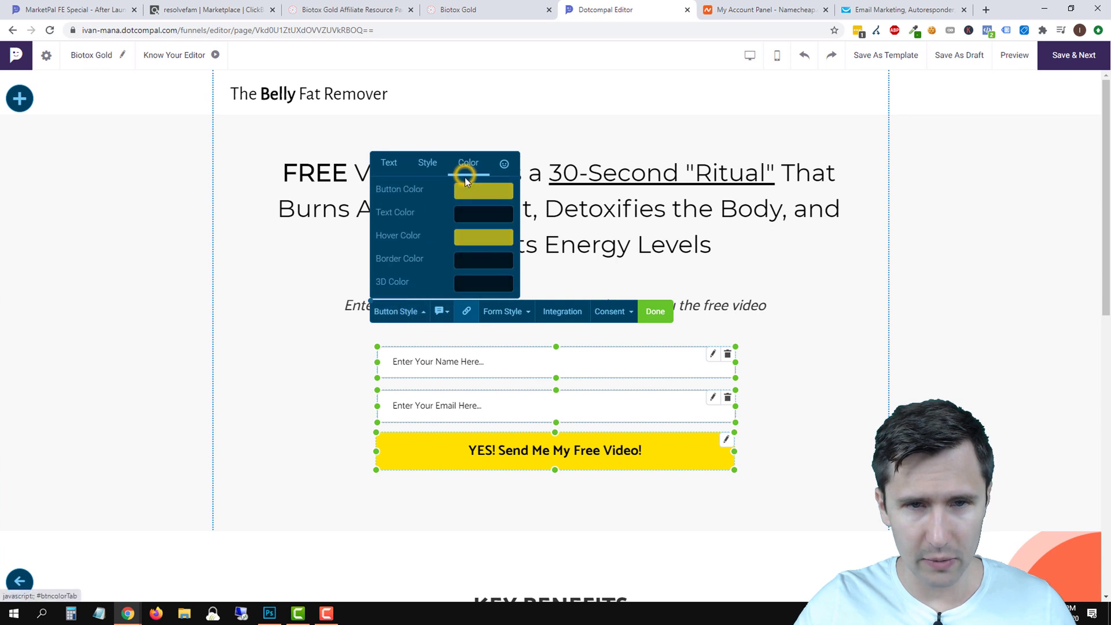
pyautogui.click(484, 196)
pyautogui.rightClick(536, 328)
pyautogui.click(570, 384)
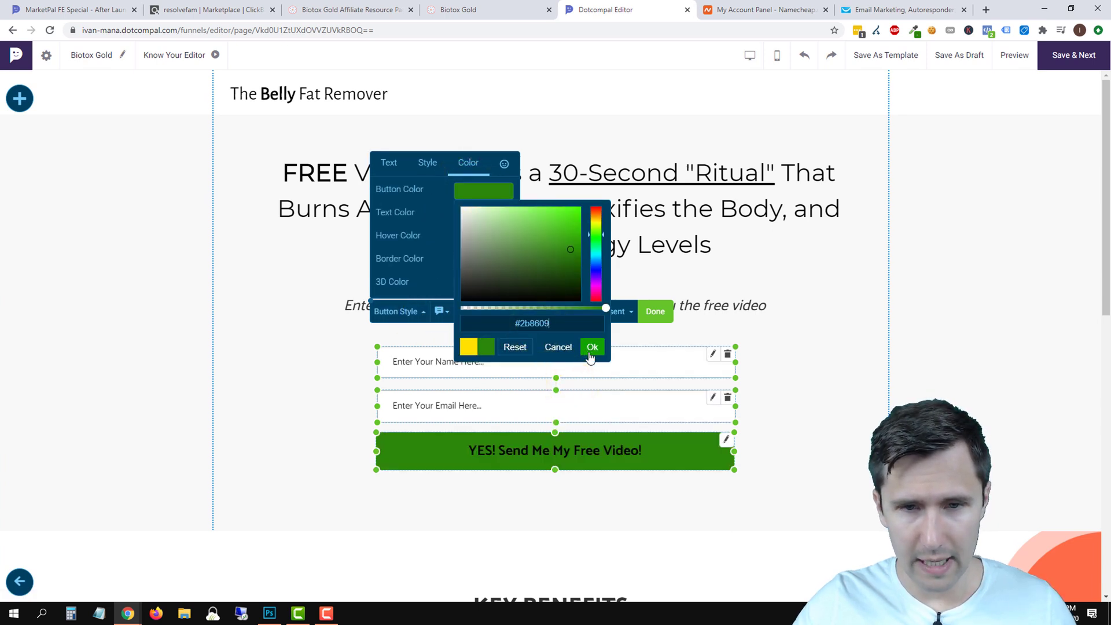
pyautogui.click(590, 356)
pyautogui.click(484, 261)
pyautogui.click(486, 271)
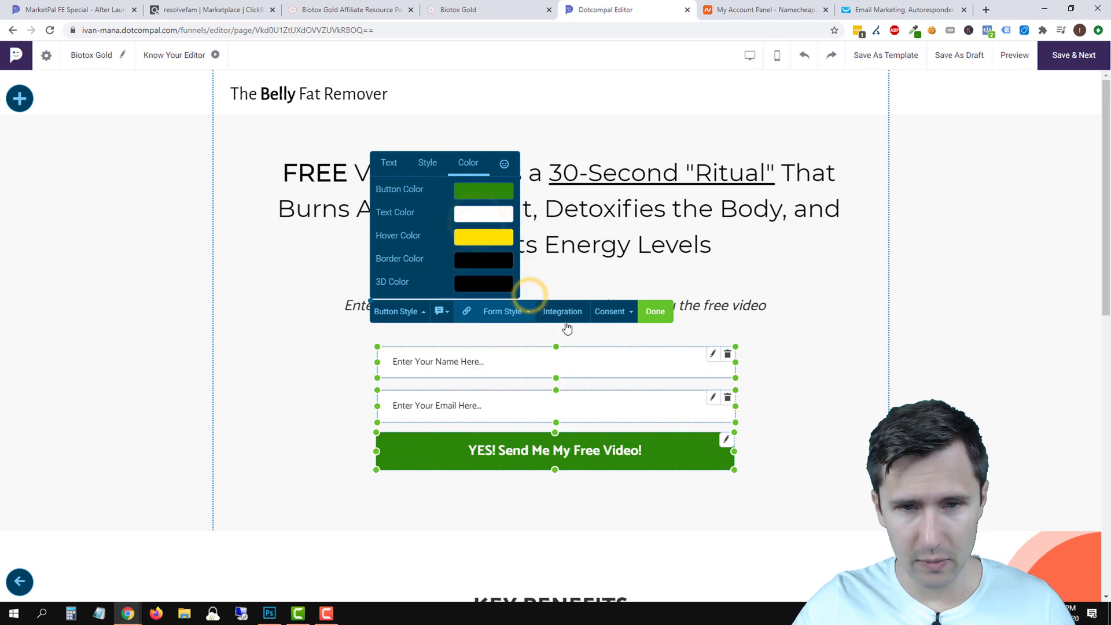
pyautogui.click(655, 311)
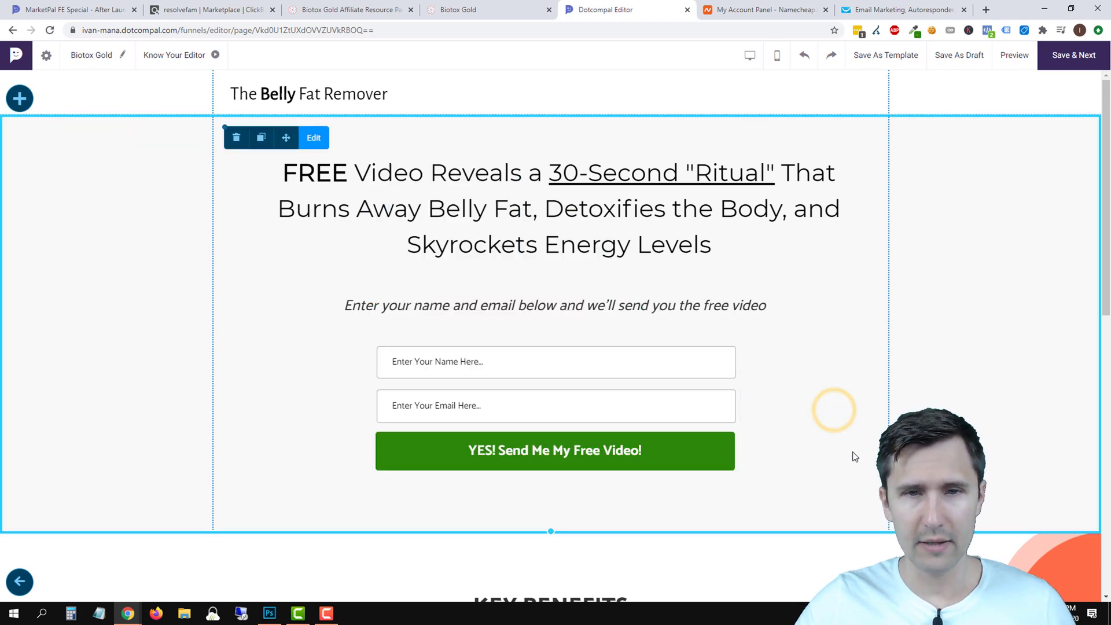
# Change the lower yellow button's colour from ffe100 to green #2b8609.
pyautogui.scroll(-10, 839, 457)
pyautogui.click(630, 522)
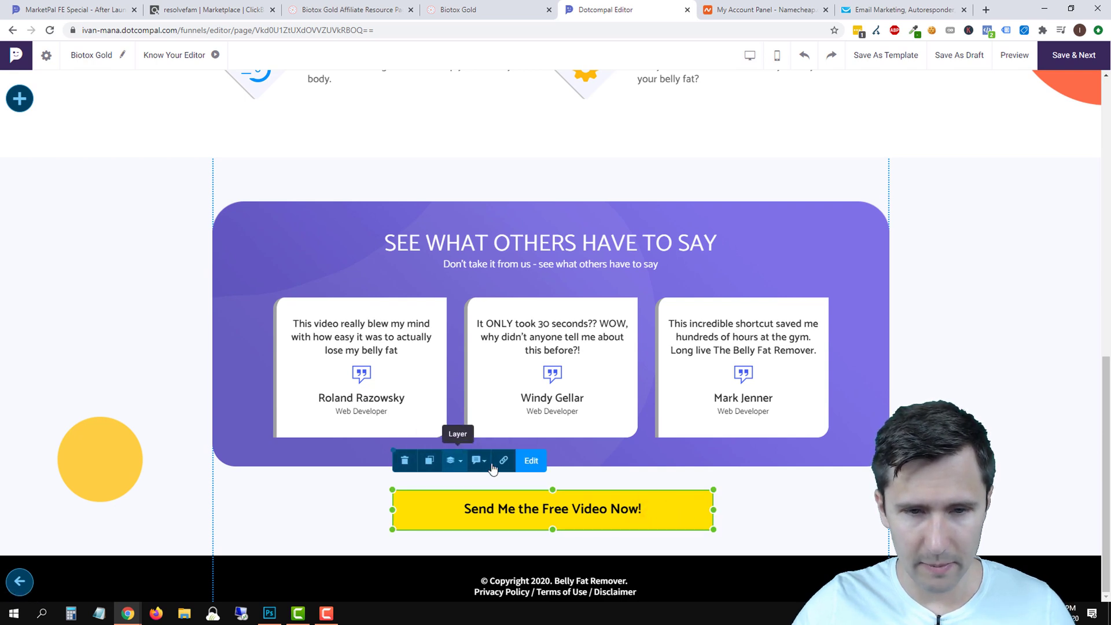
pyautogui.click(530, 461)
pyautogui.click(402, 462)
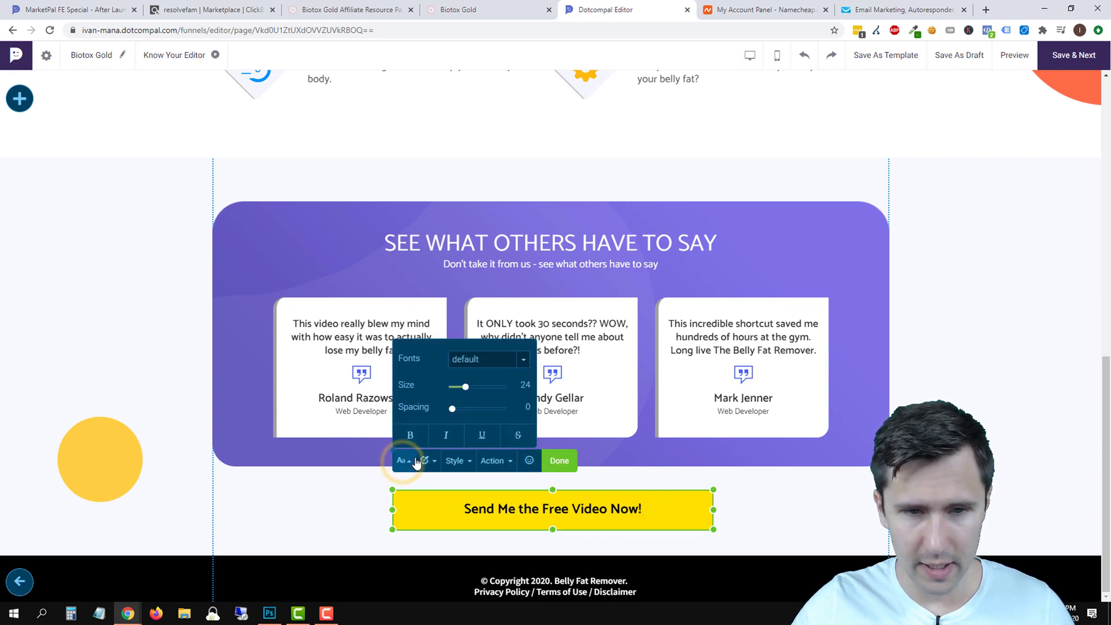
pyautogui.click(428, 462)
pyautogui.click(534, 345)
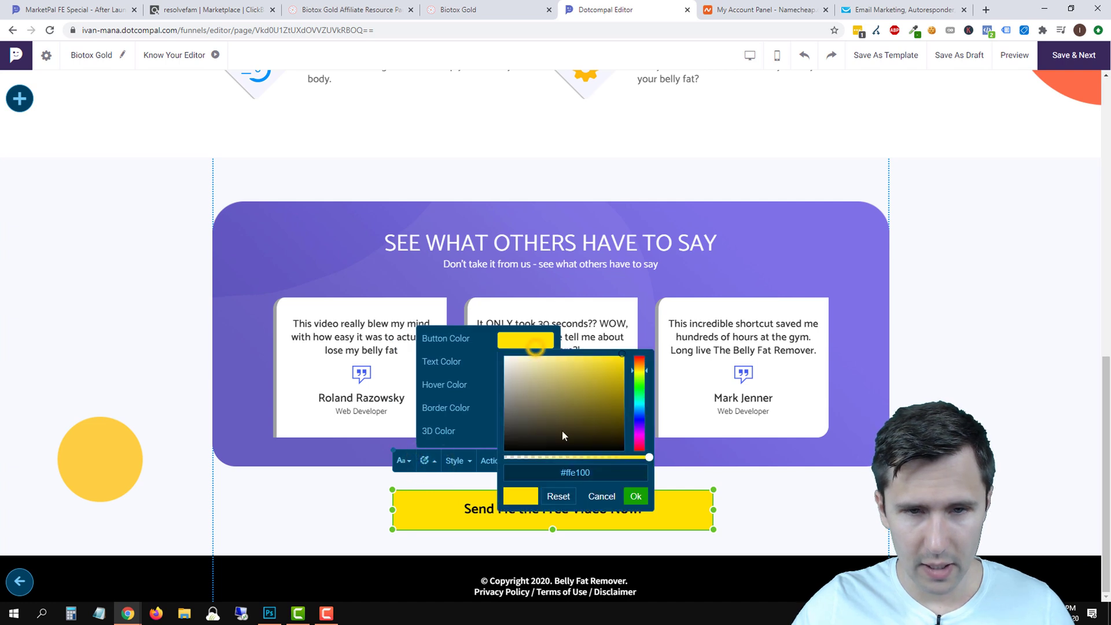
pyautogui.tripleClick(578, 472)
pyautogui.rightClick(586, 473)
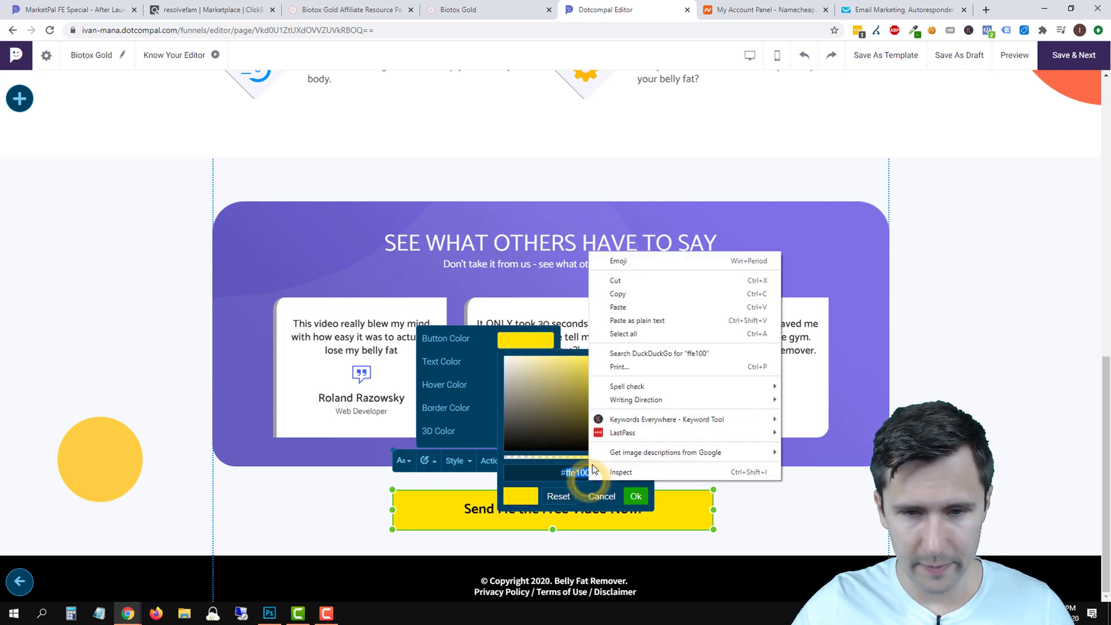
pyautogui.click(618, 316)
pyautogui.click(635, 496)
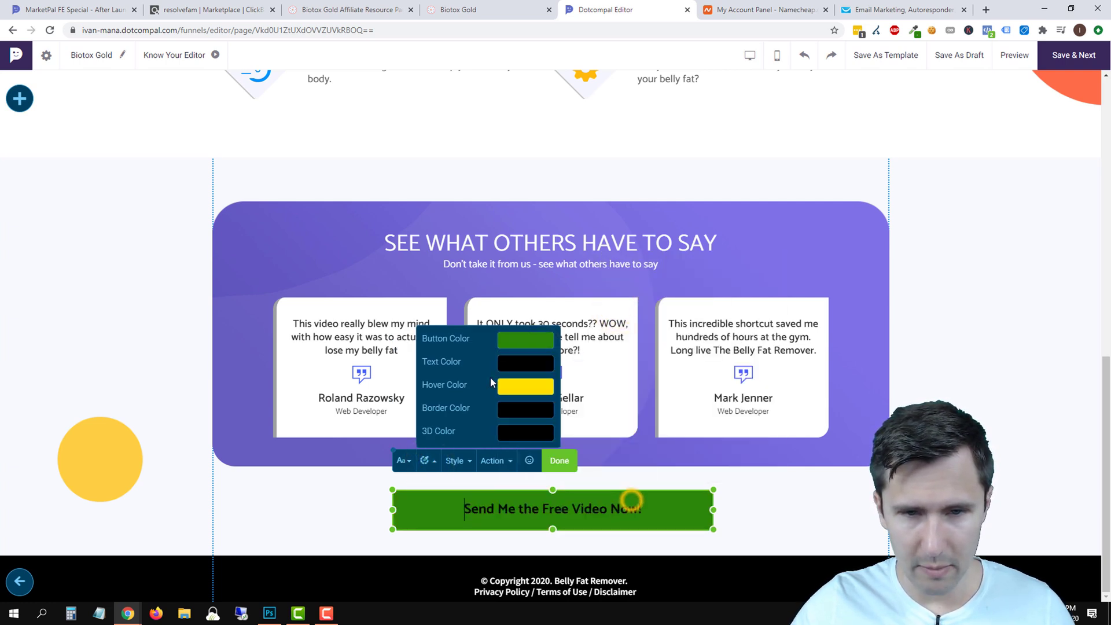
# Set the lower button's text colour to white.
pyautogui.click(525, 358)
pyautogui.click(568, 409)
pyautogui.click(630, 521)
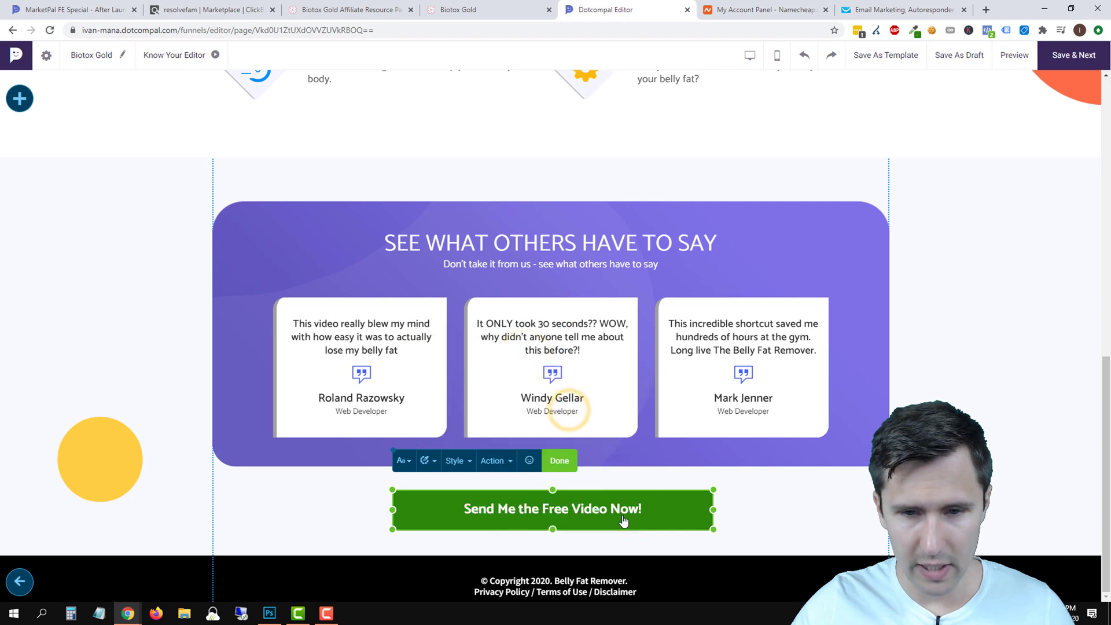
pyautogui.click(561, 460)
pyautogui.click(936, 350)
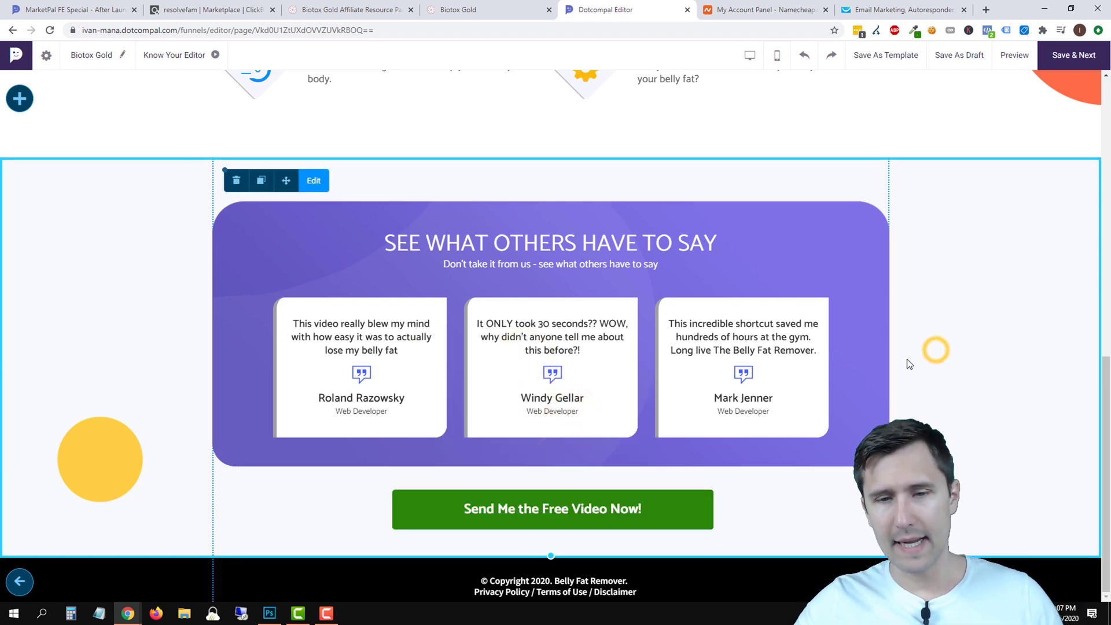
pyautogui.scroll(10, 818, 348)
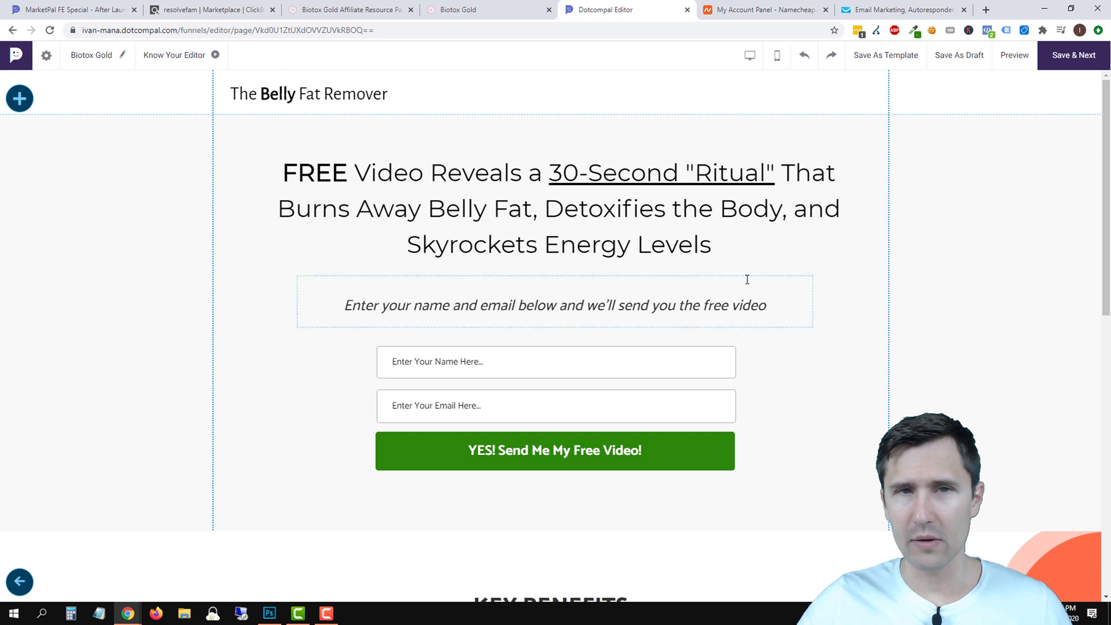
# Open ClickMagick's Campaigns Website Code in a new browser tab.
pyautogui.click(987, 10)
pyautogui.write('click')
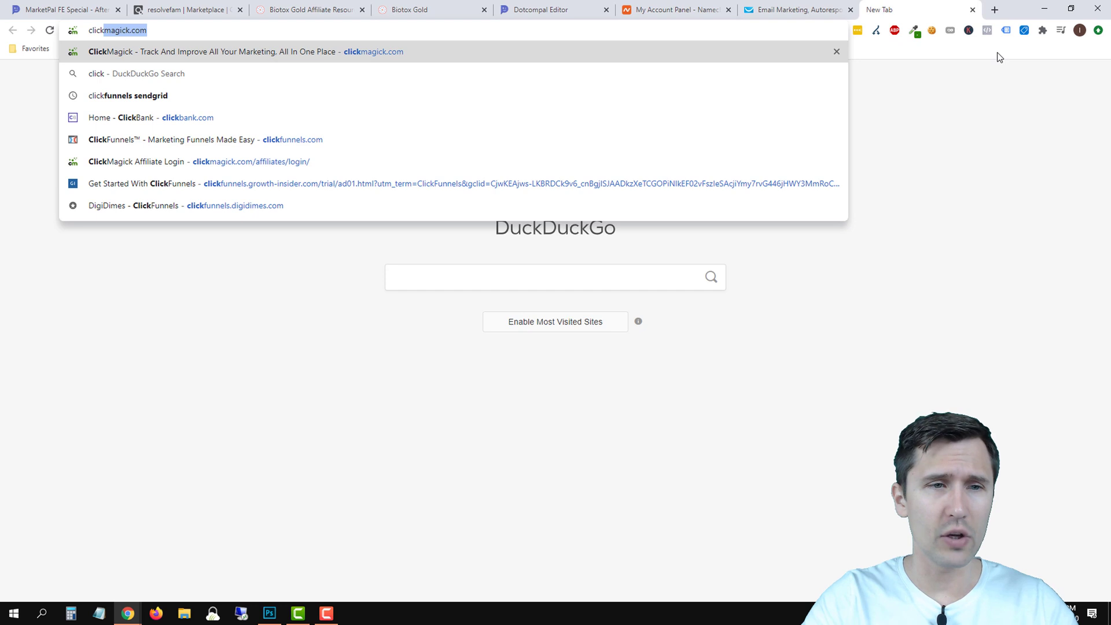
pyautogui.press('Return')
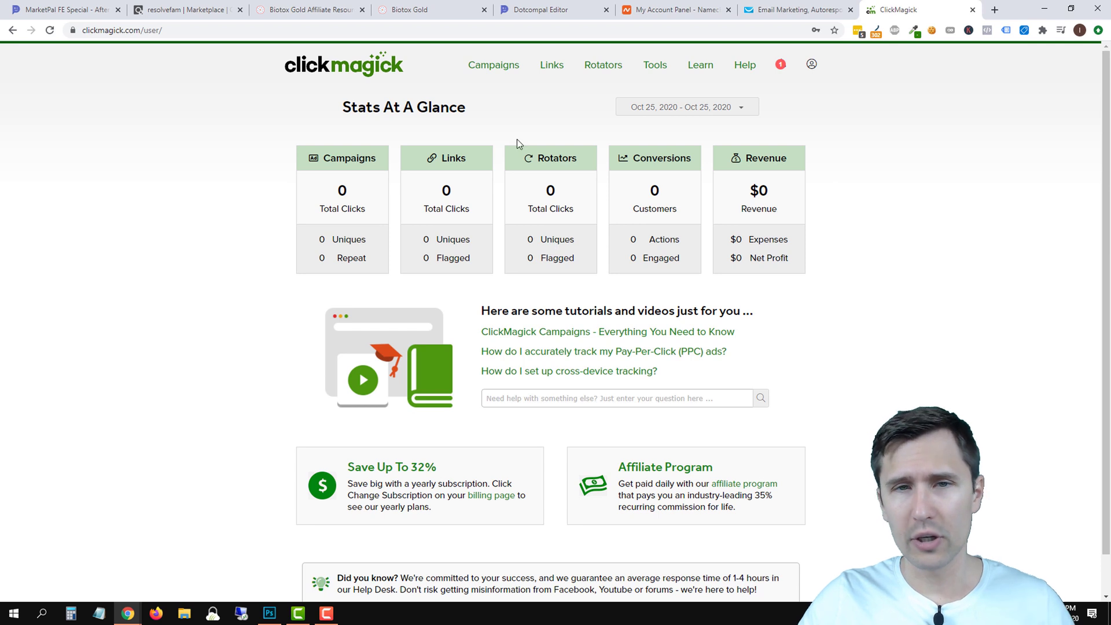
pyautogui.click(491, 67)
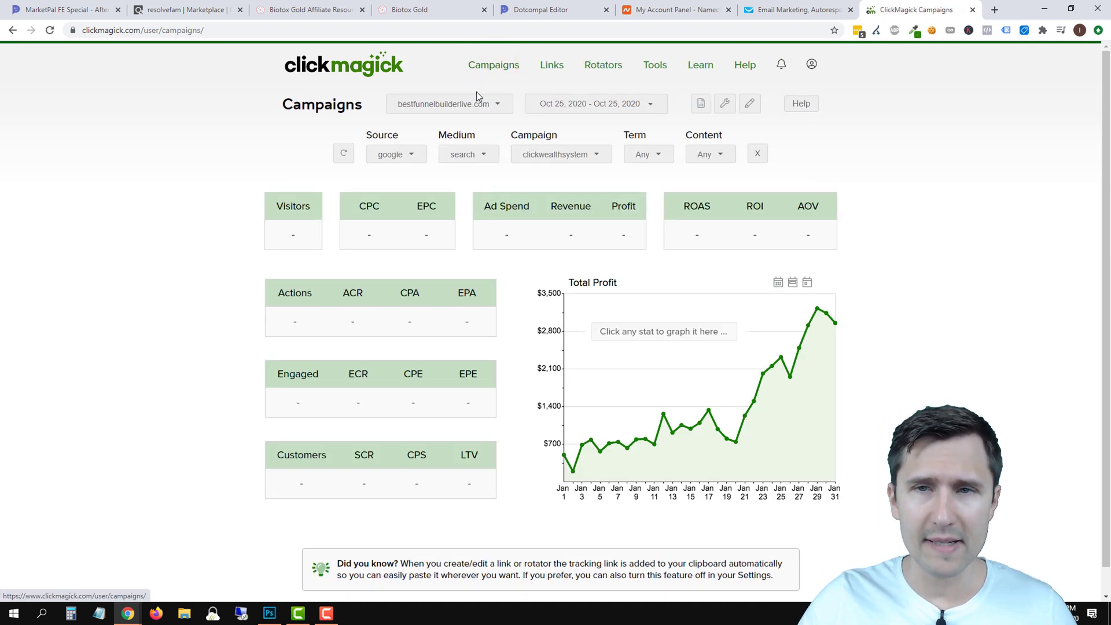
pyautogui.click(723, 104)
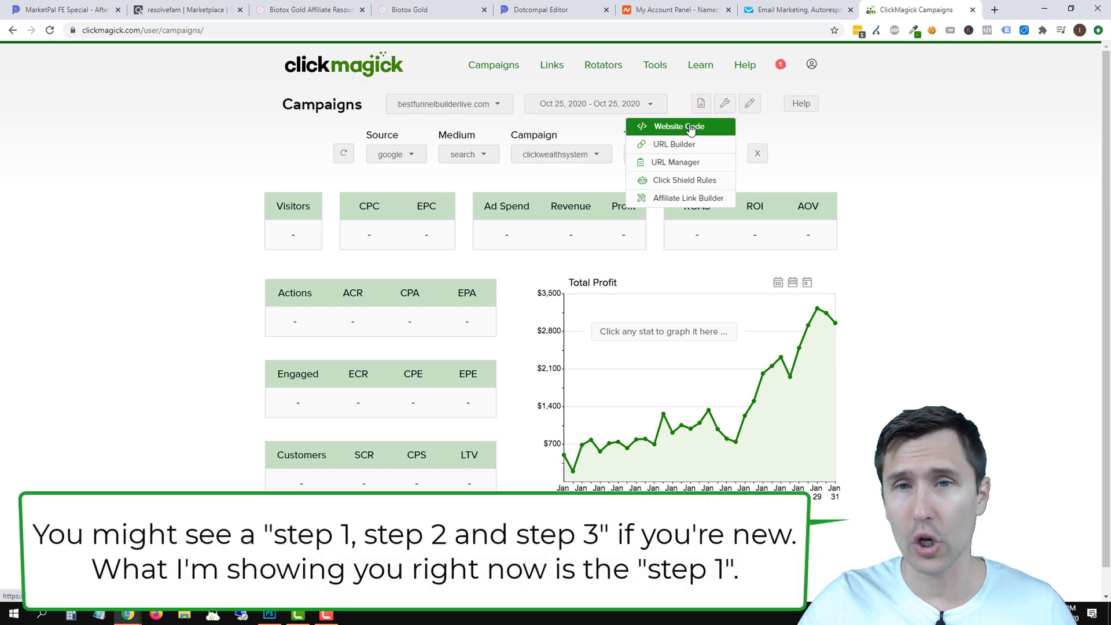
pyautogui.click(690, 126)
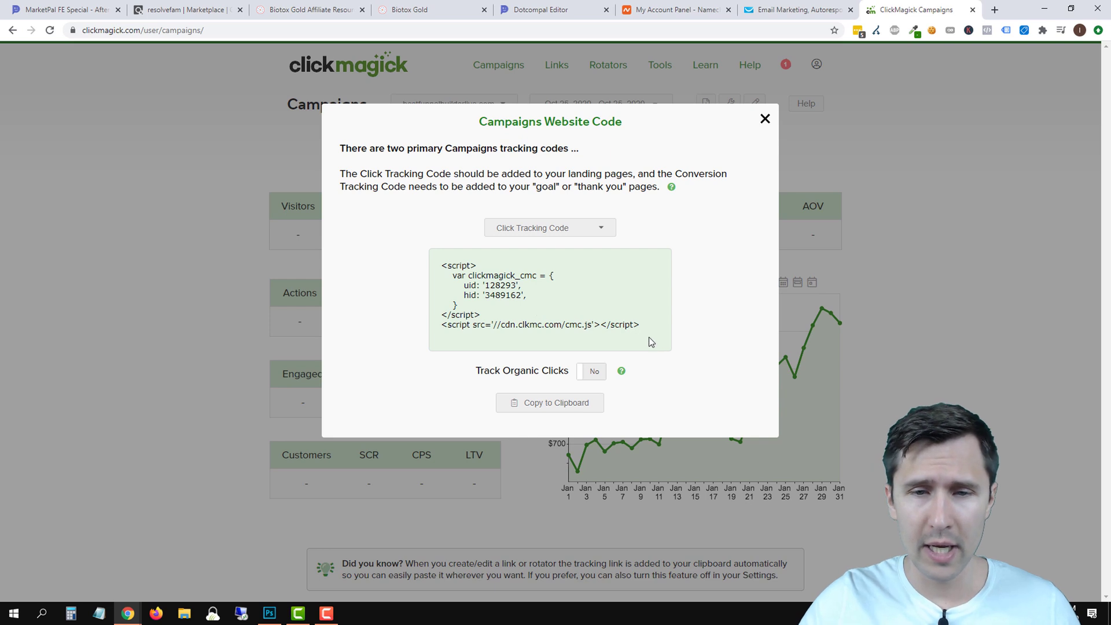
# Copy the click tracking code and return to the Biotox Gold page editor.
pyautogui.moveTo(649, 335); pyautogui.dragTo(434, 270)
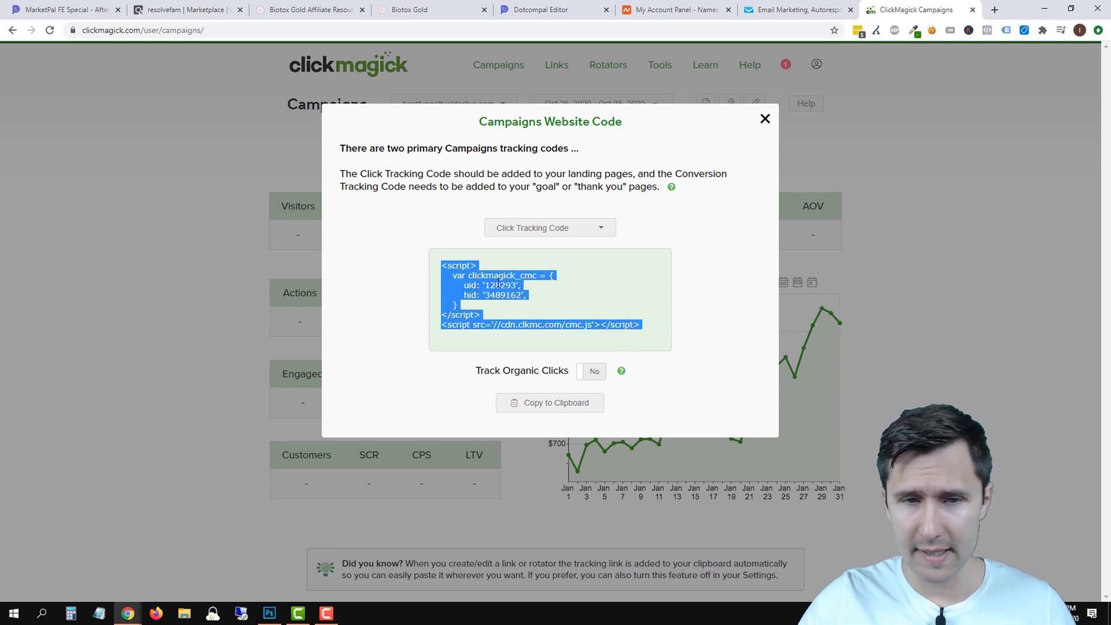
pyautogui.click(551, 402)
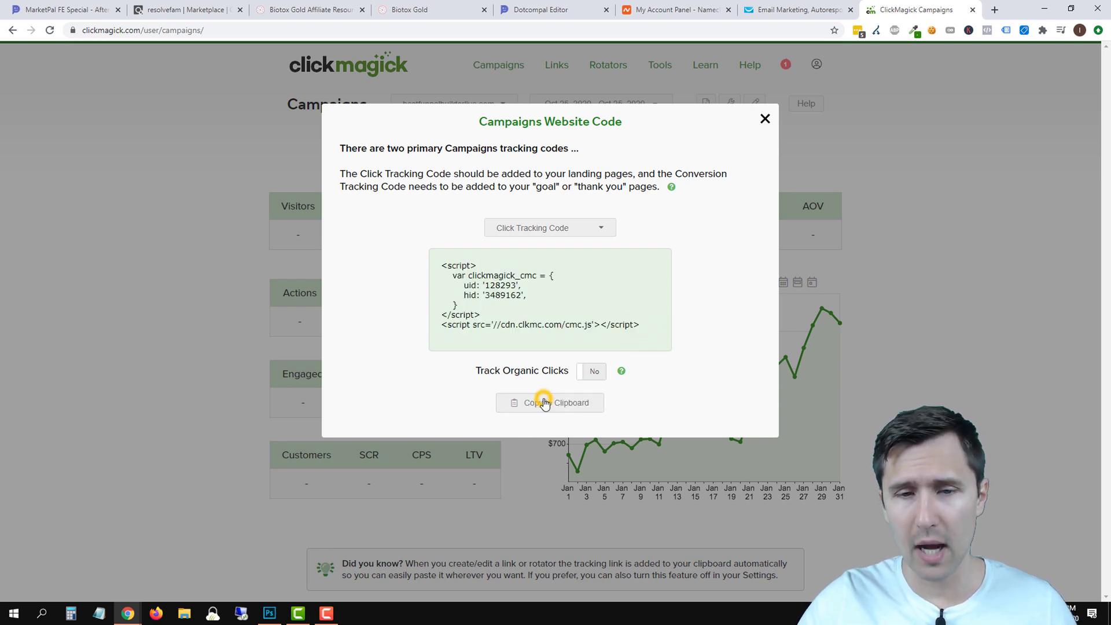
pyautogui.moveTo(908, 5); pyautogui.dragTo(659, 7)
pyautogui.click(533, 8)
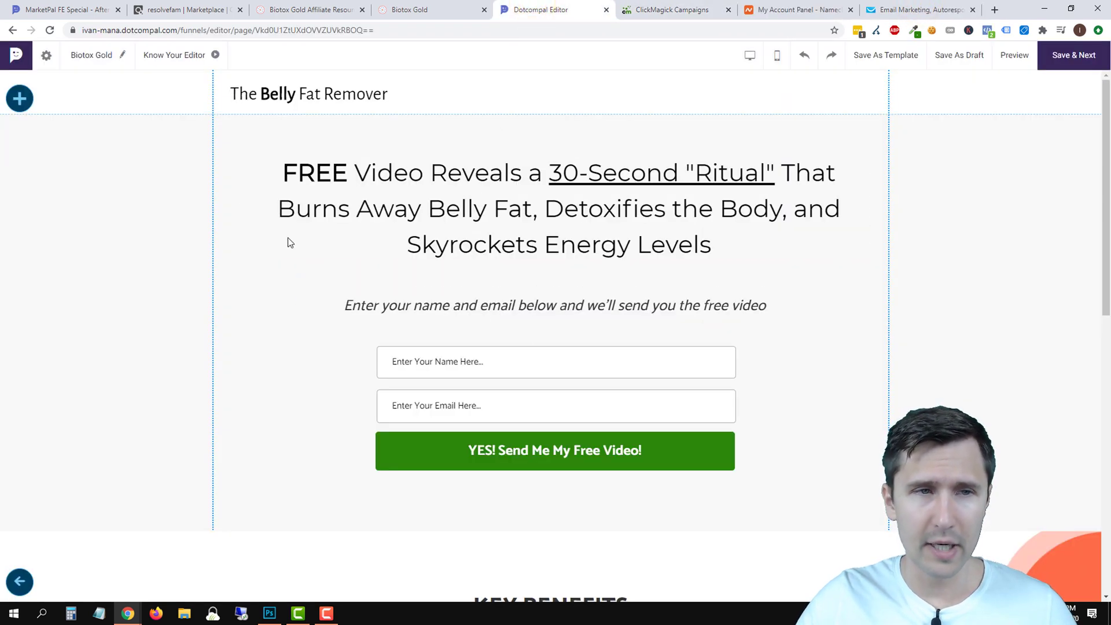
# Check the page settings' third-party JavaScript fields, leaving them unchanged.
pyautogui.click(47, 54)
pyautogui.click(311, 285)
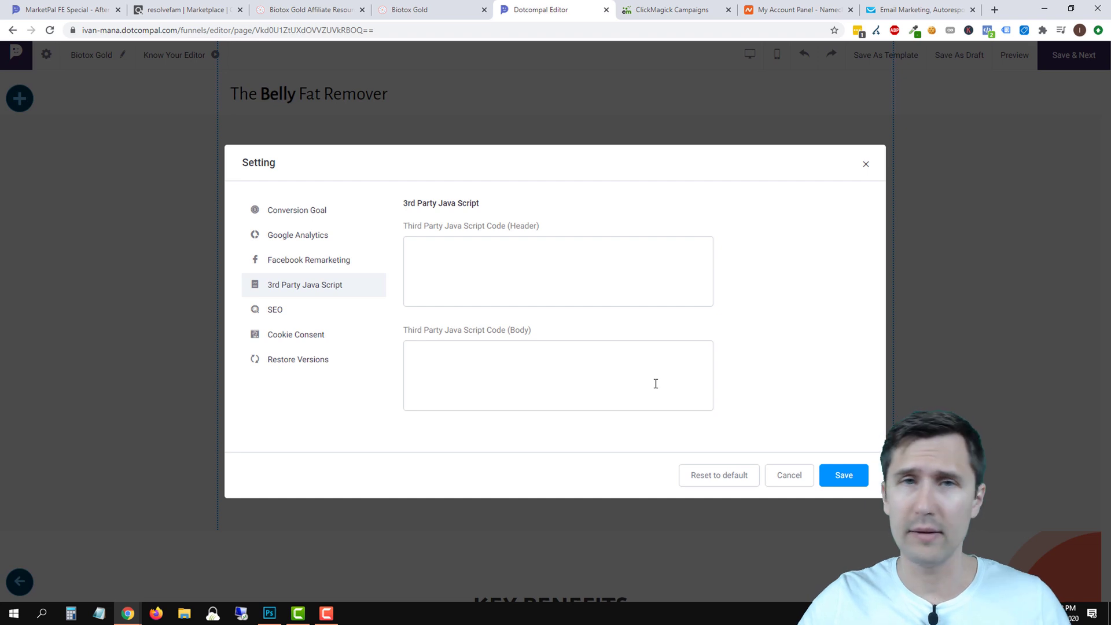
pyautogui.click(790, 480)
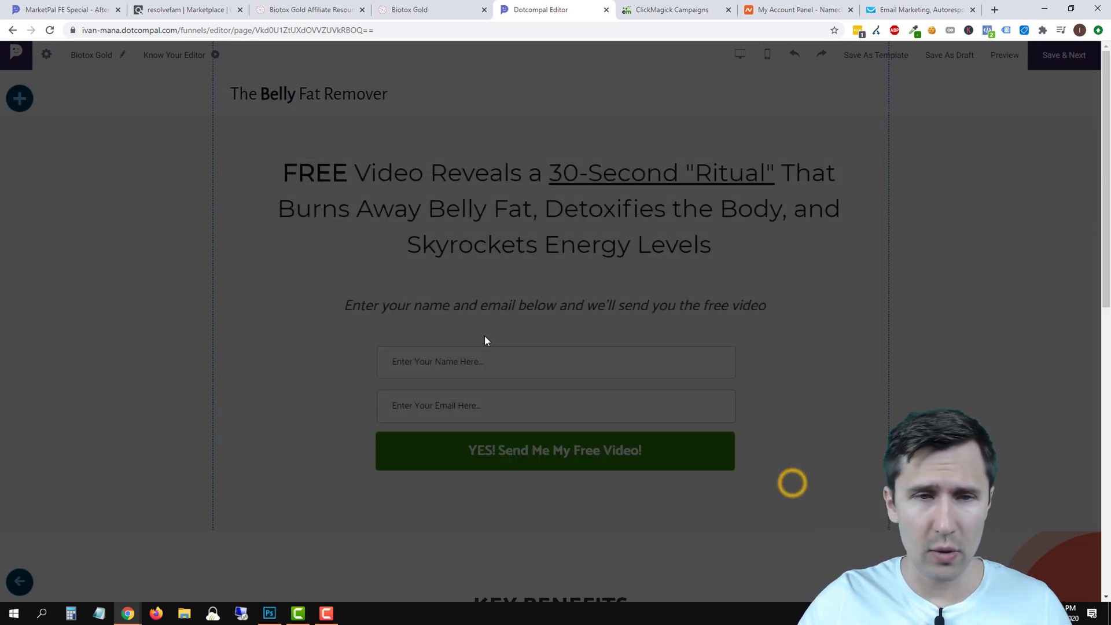
# Add an HTML block whose code is replaced with the ClickMagick click tracking script.
pyautogui.click(21, 99)
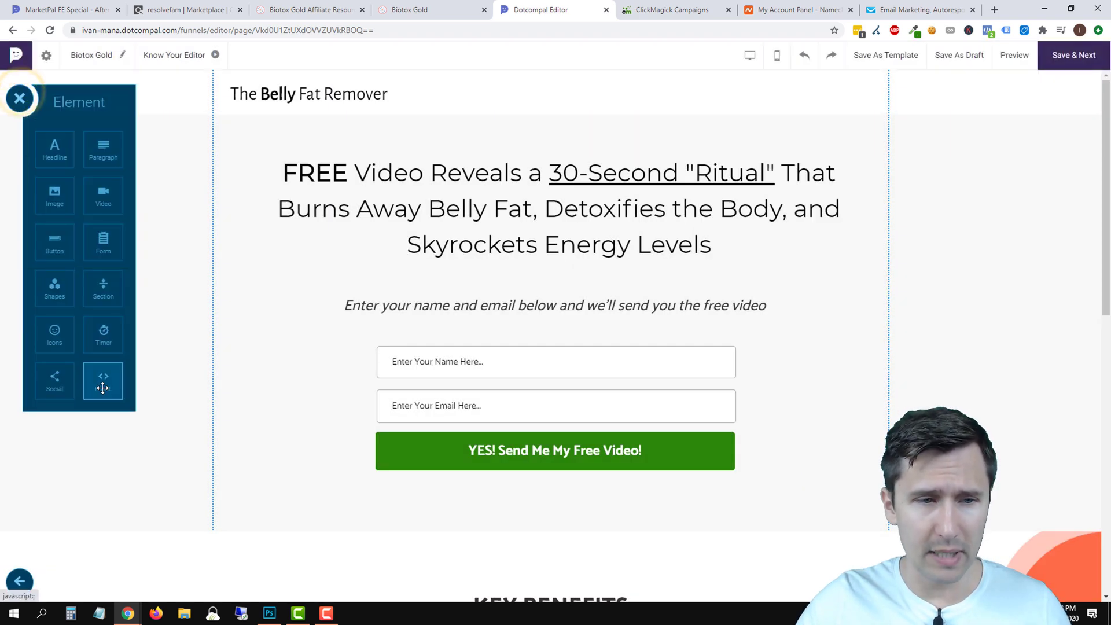
pyautogui.moveTo(95, 377); pyautogui.dragTo(420, 285)
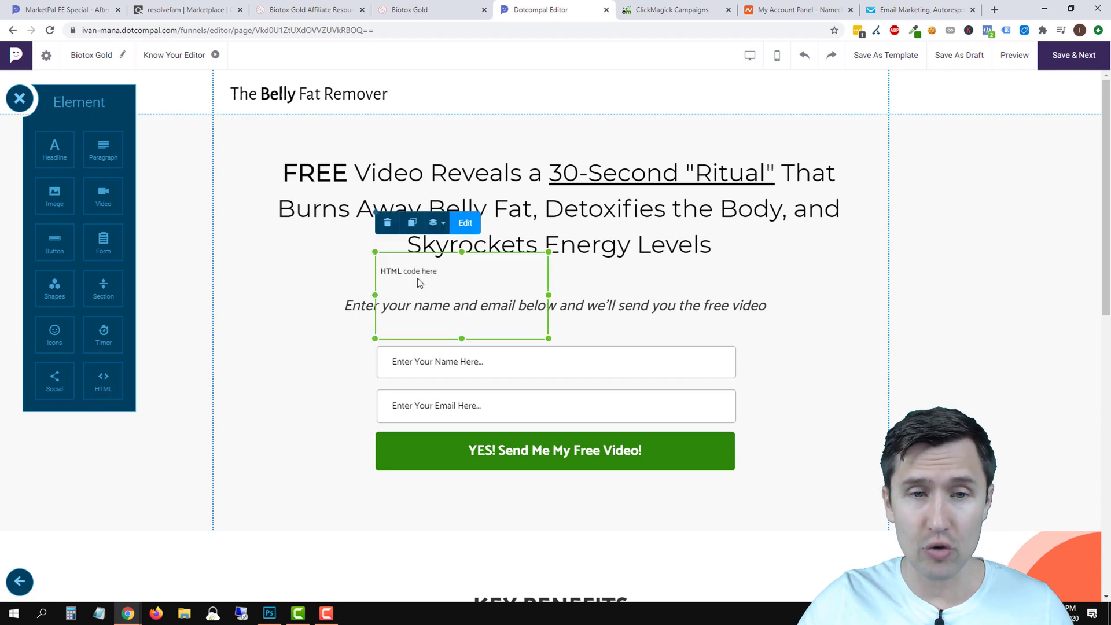
pyautogui.click(462, 223)
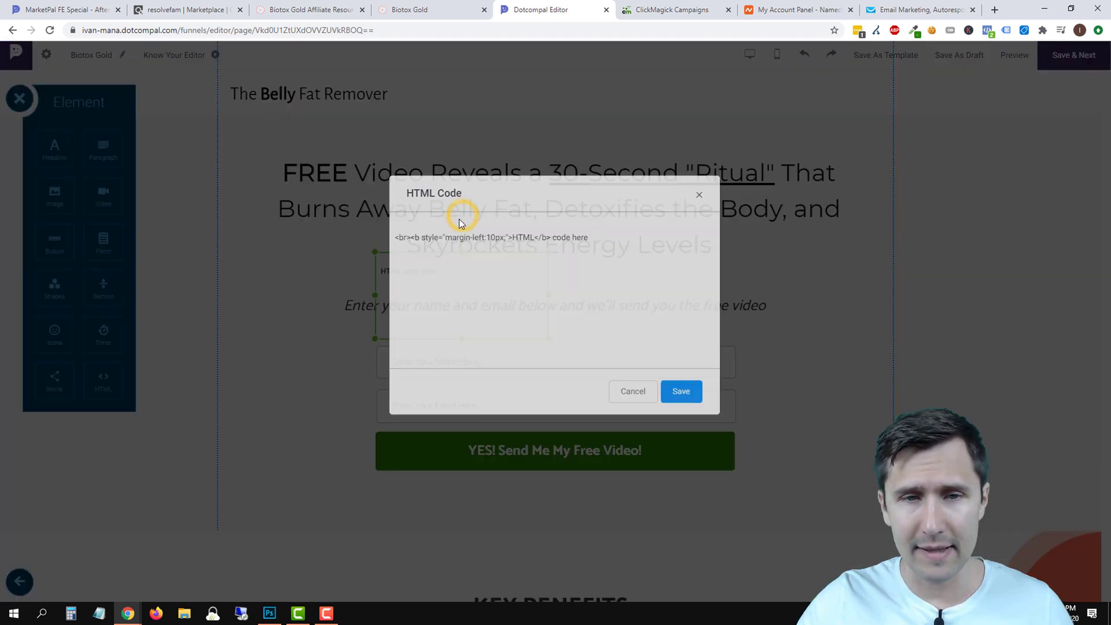
pyautogui.click(446, 279)
pyautogui.tripleClick(611, 262)
pyautogui.press('BackSpace')
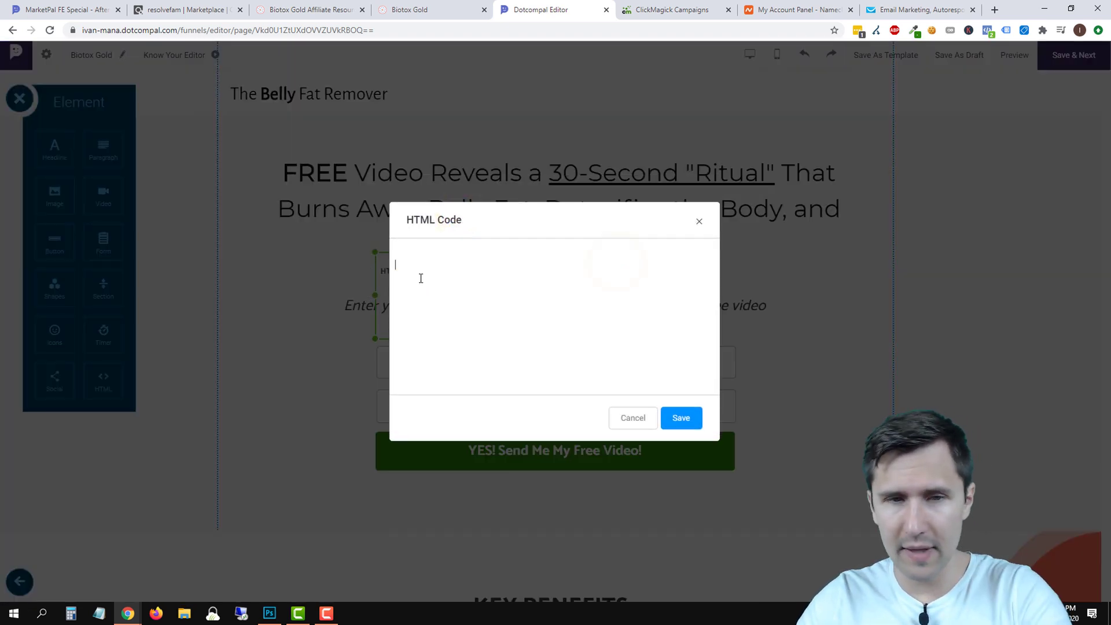
pyautogui.rightClick(452, 277)
pyautogui.click(505, 363)
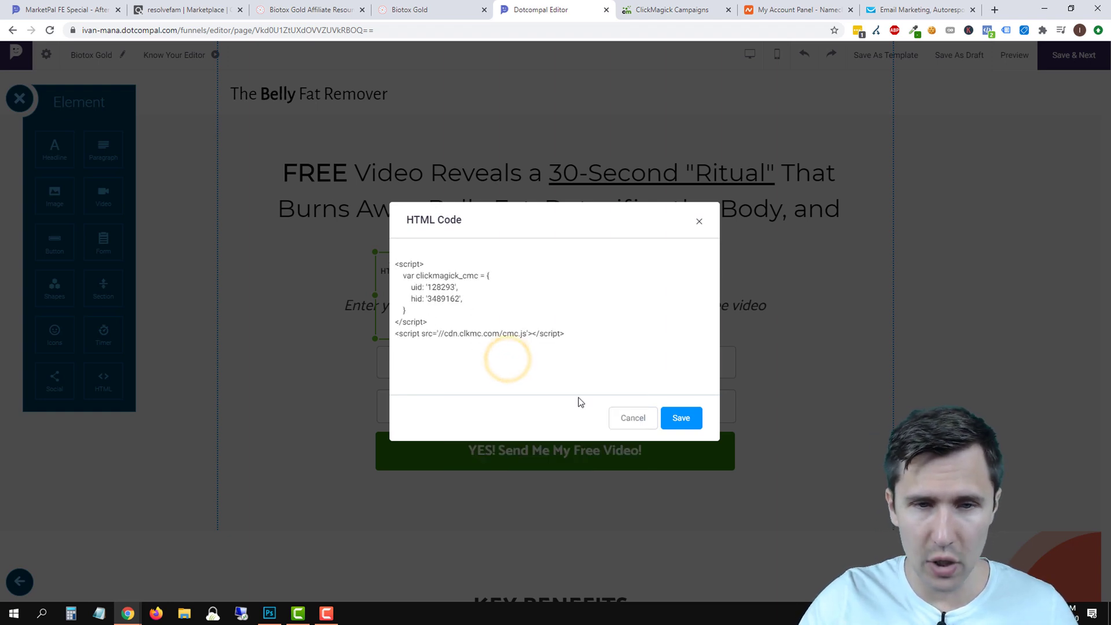
pyautogui.click(687, 419)
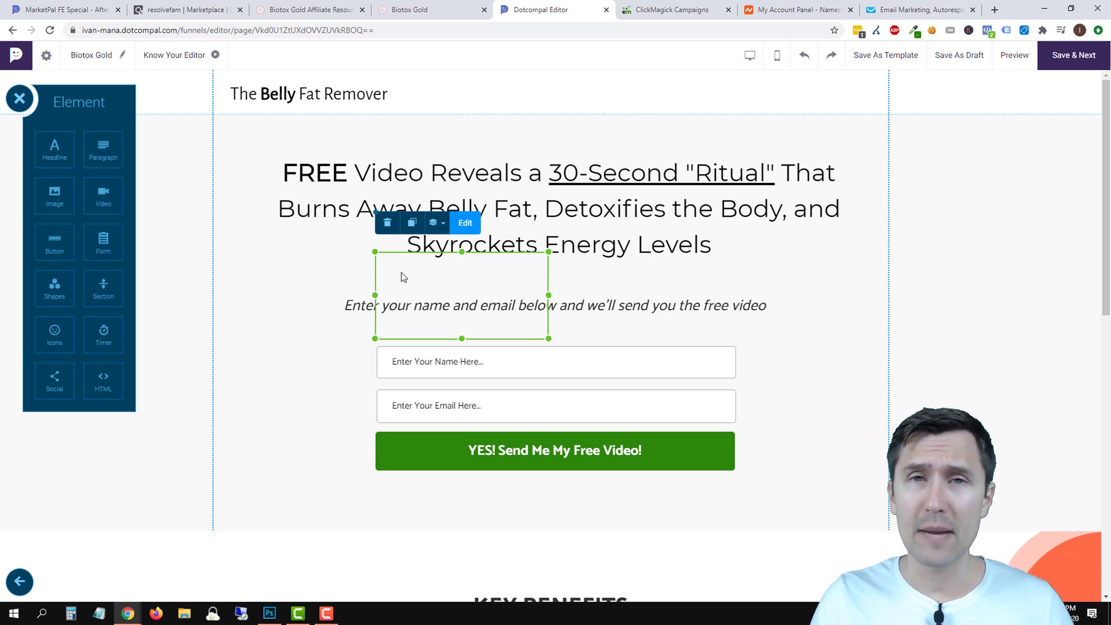
# Move the HTML block to the top-left above the headline and save the page.
pyautogui.moveTo(356, 251); pyautogui.dragTo(240, 149)
pyautogui.click(611, 80)
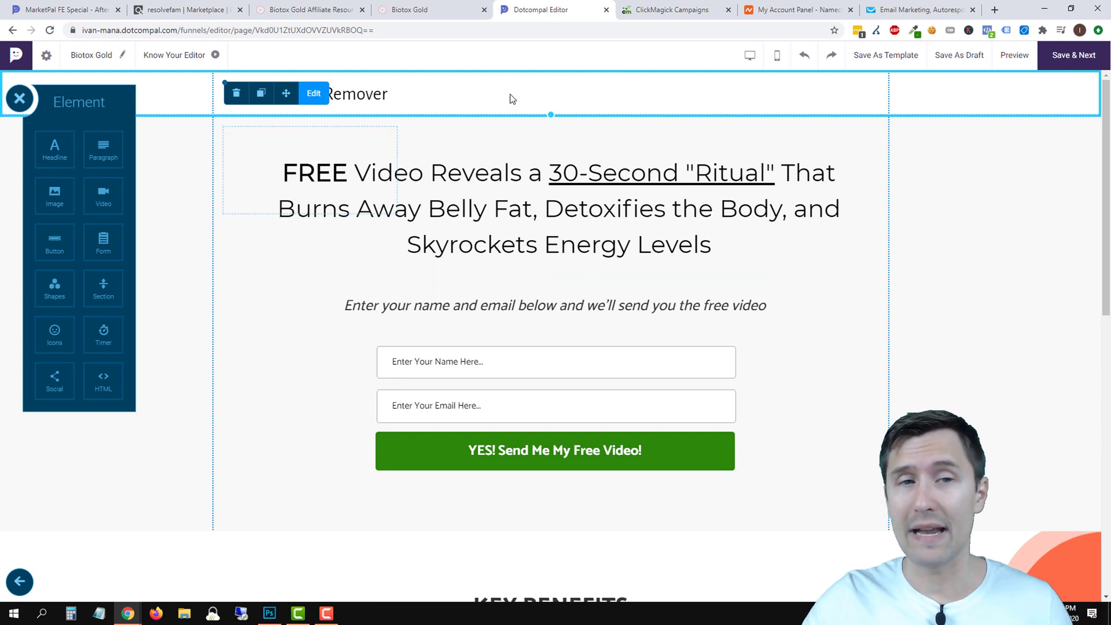
pyautogui.click(248, 130)
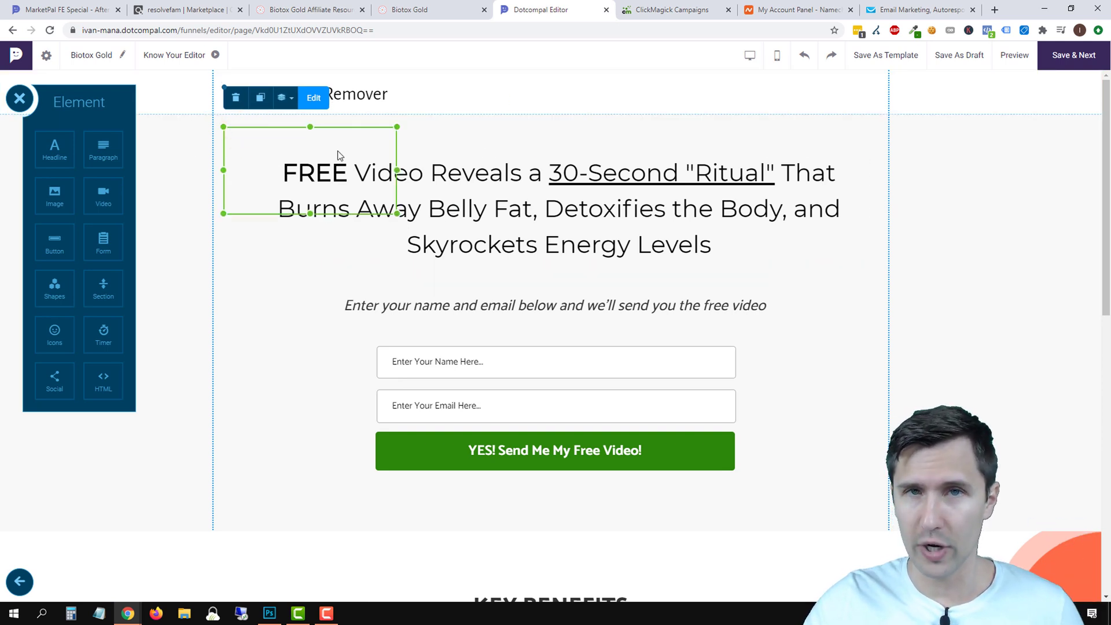
pyautogui.click(1072, 55)
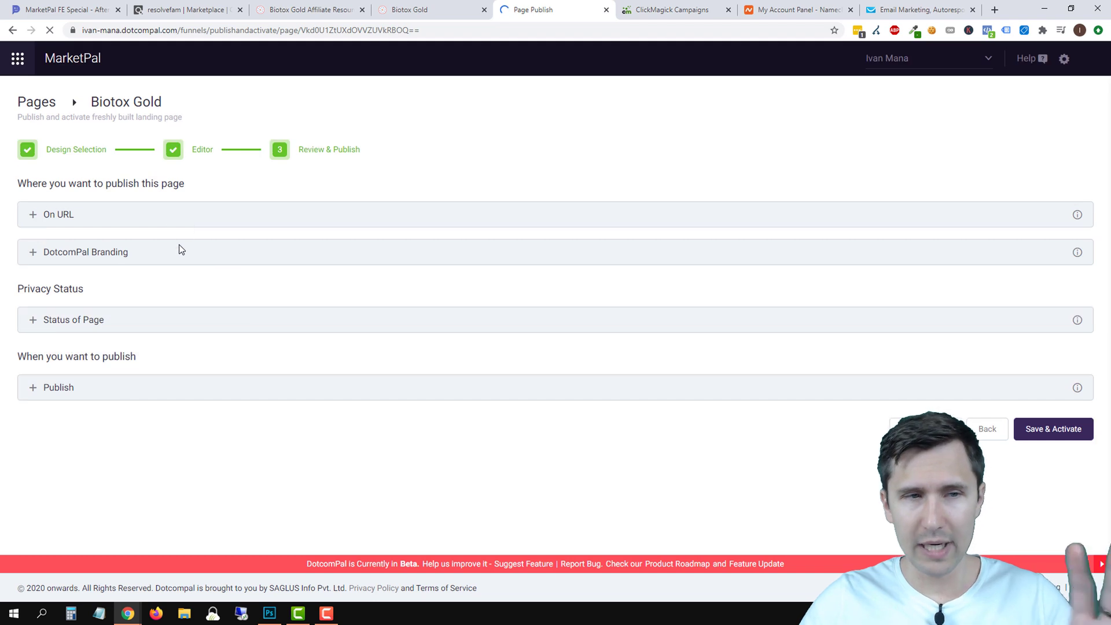
# Activate Biotox Gold, open its Thank You page, and copy ClickMagick's conversion tracking code.
pyautogui.click(1054, 429)
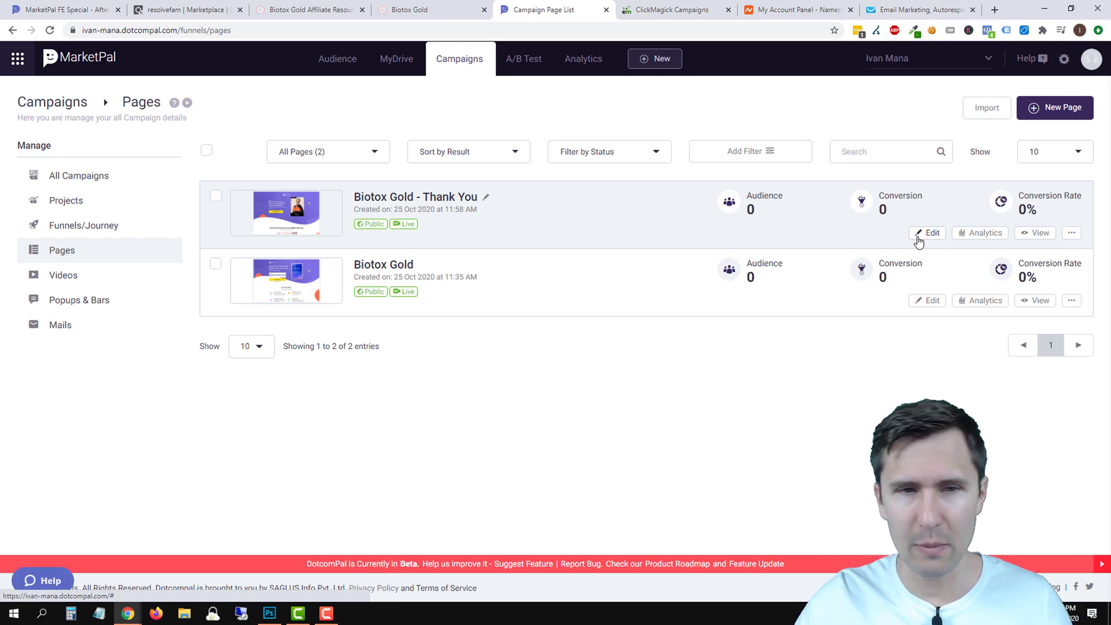
pyautogui.click(925, 233)
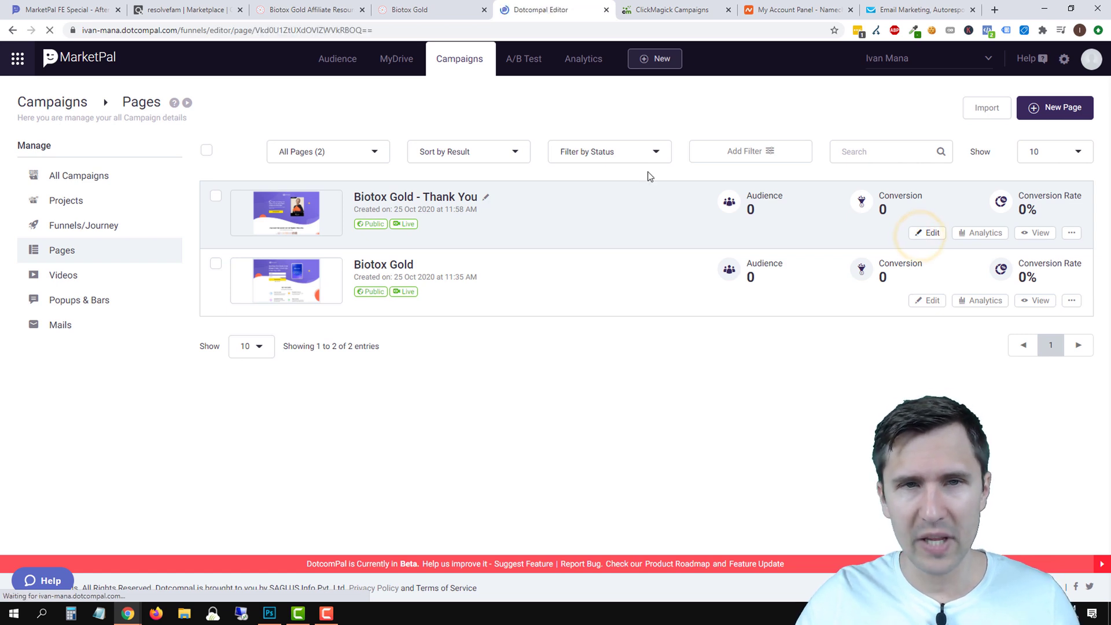
pyautogui.click(716, 4)
pyautogui.click(557, 229)
pyautogui.click(542, 251)
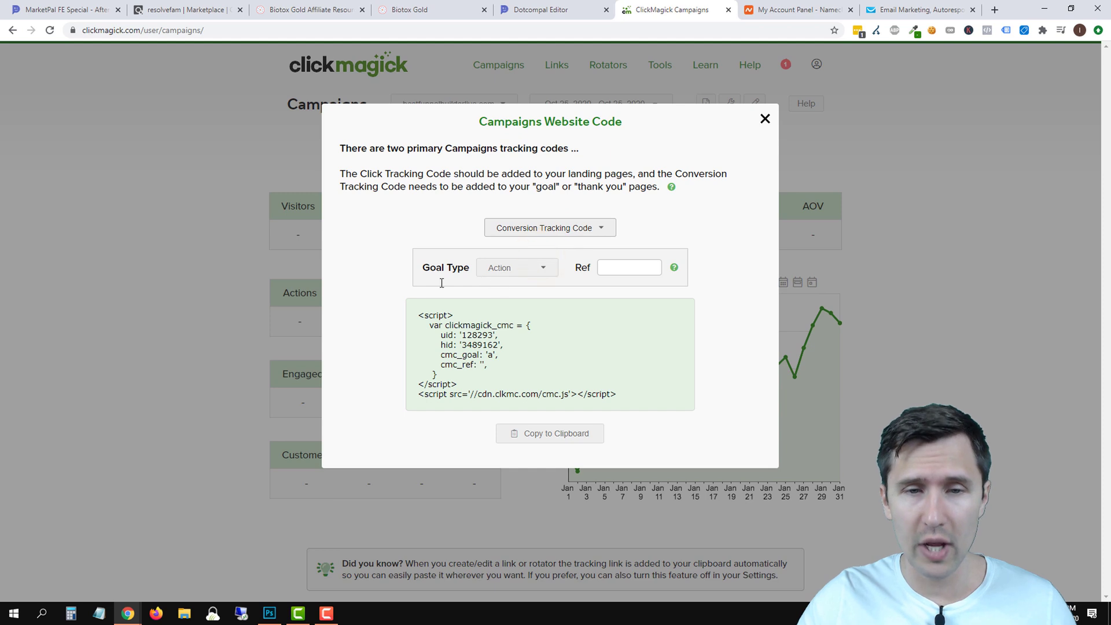
pyautogui.click(549, 435)
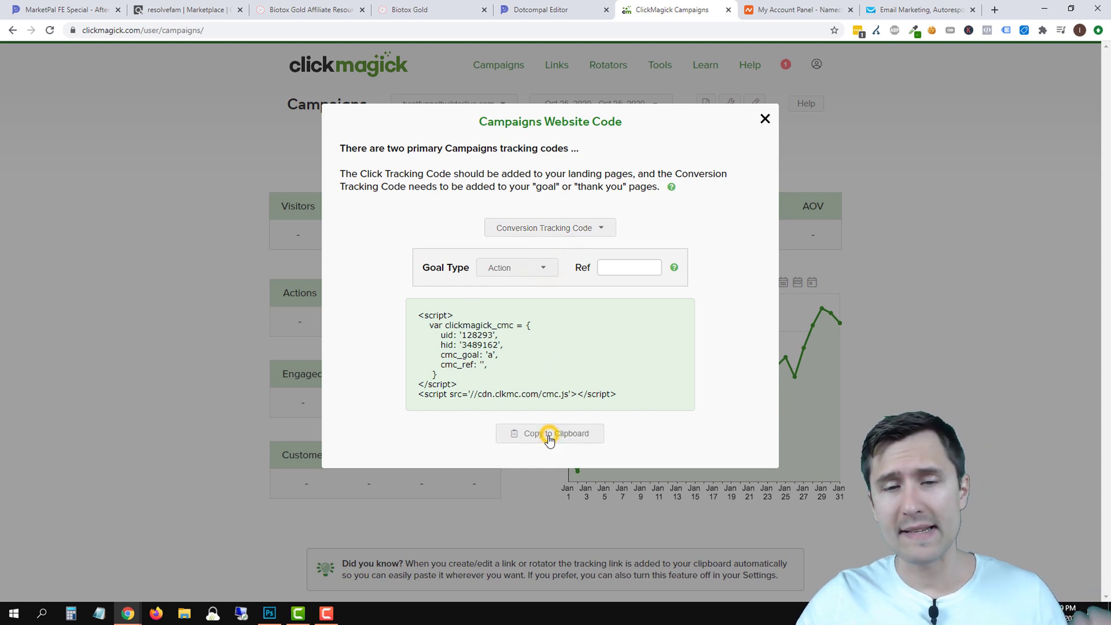
# Add an HTML block with the conversion tracking script at the Thank You page's top-left, then save.
pyautogui.click(571, 7)
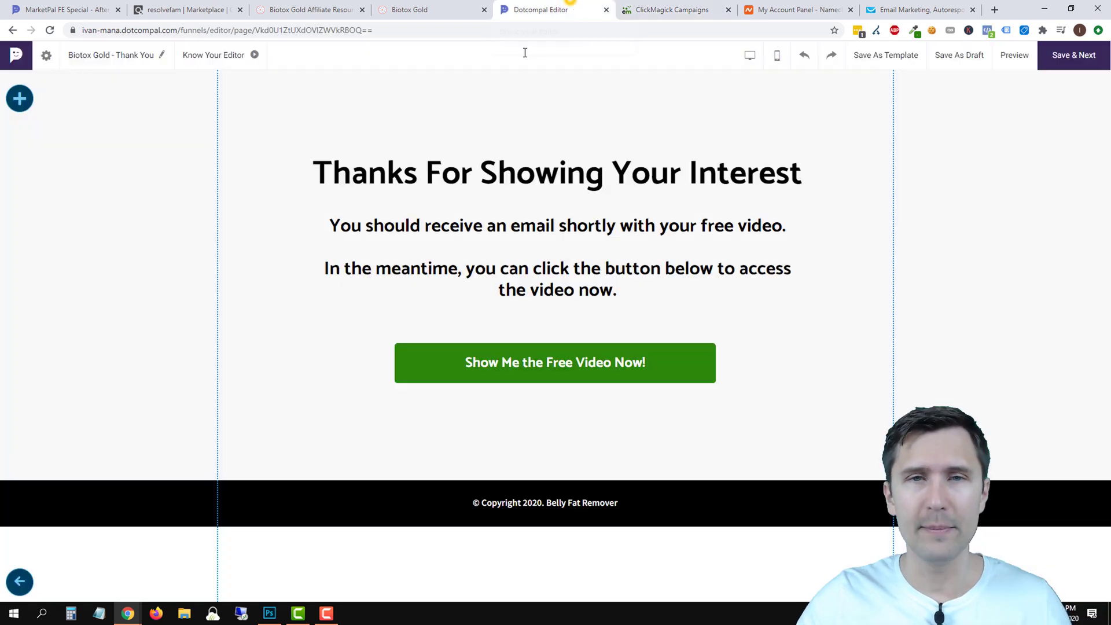
pyautogui.click(23, 99)
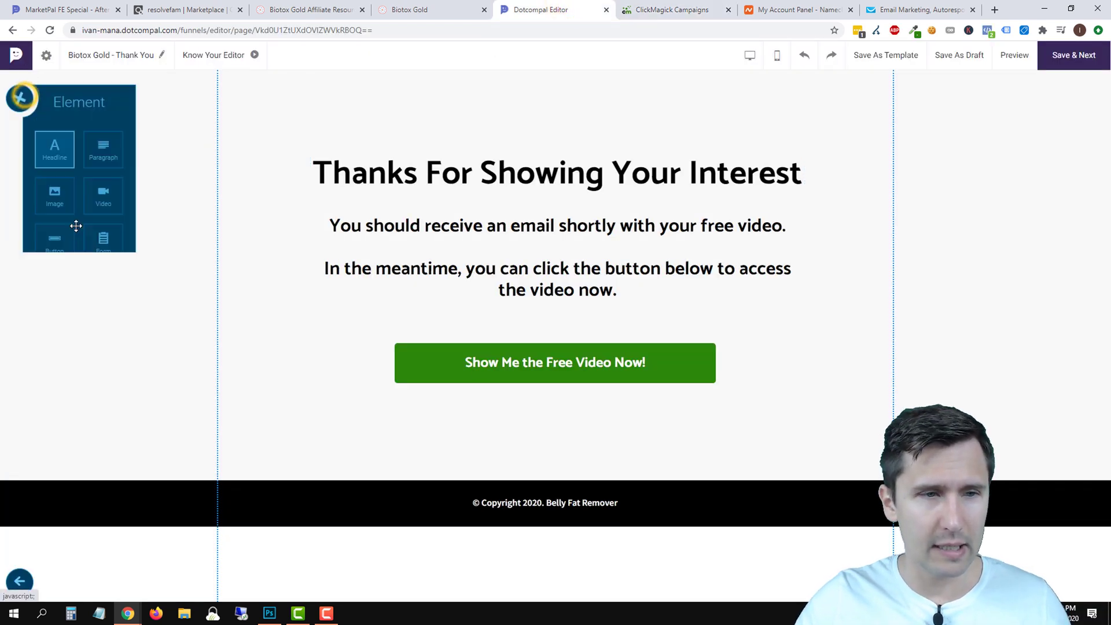
pyautogui.moveTo(113, 387); pyautogui.dragTo(399, 155)
pyautogui.click(440, 105)
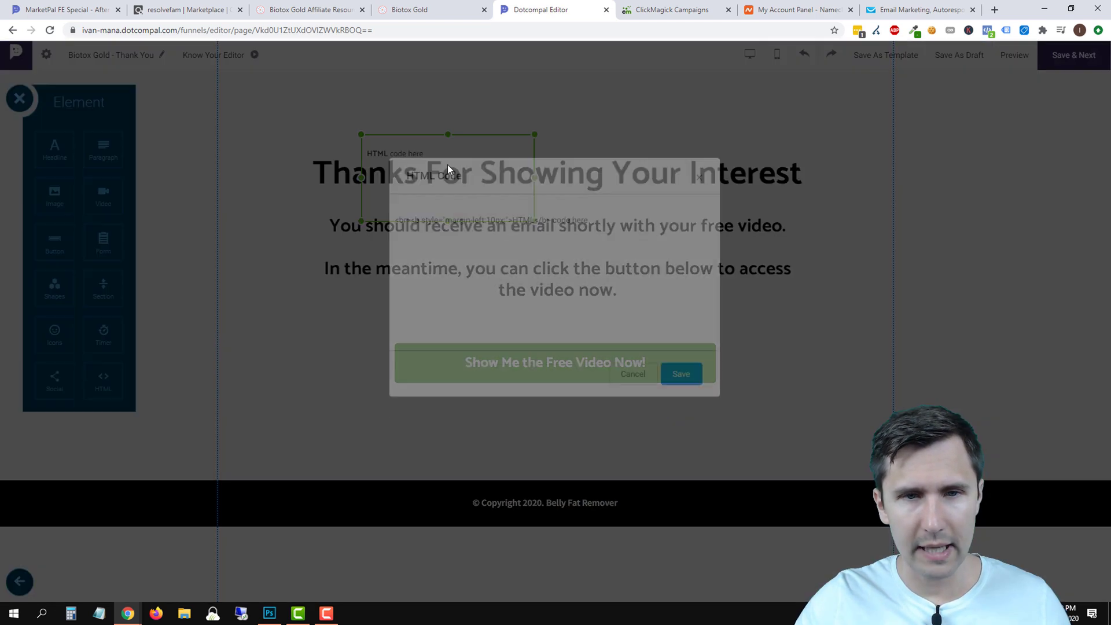
pyautogui.tripleClick(620, 273)
pyautogui.press('BackSpace')
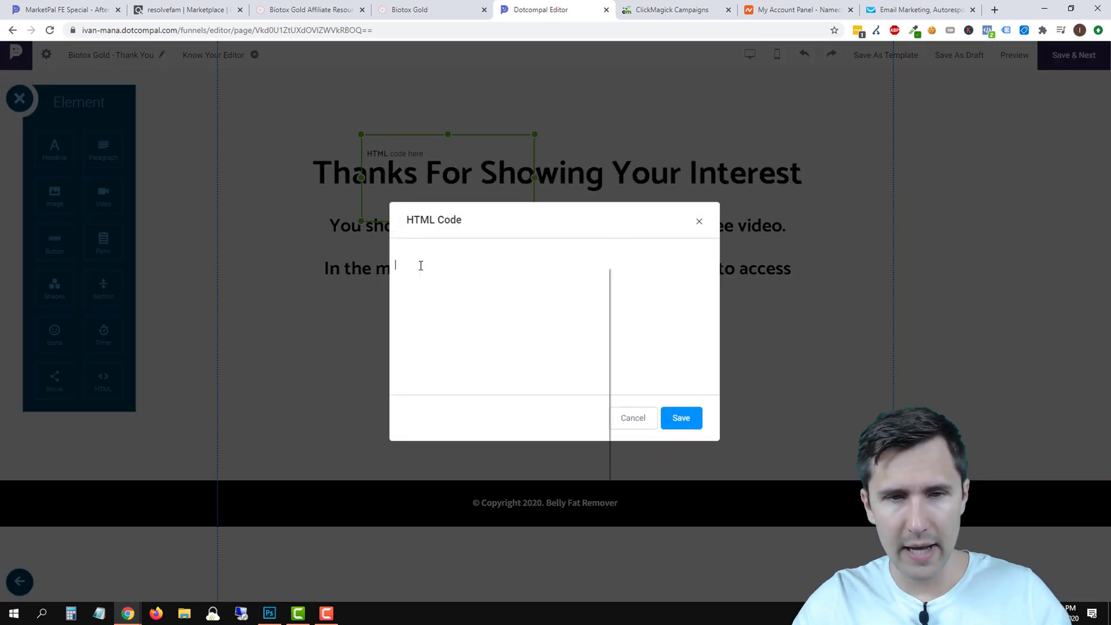
pyautogui.rightClick(421, 265)
pyautogui.click(453, 352)
pyautogui.click(681, 418)
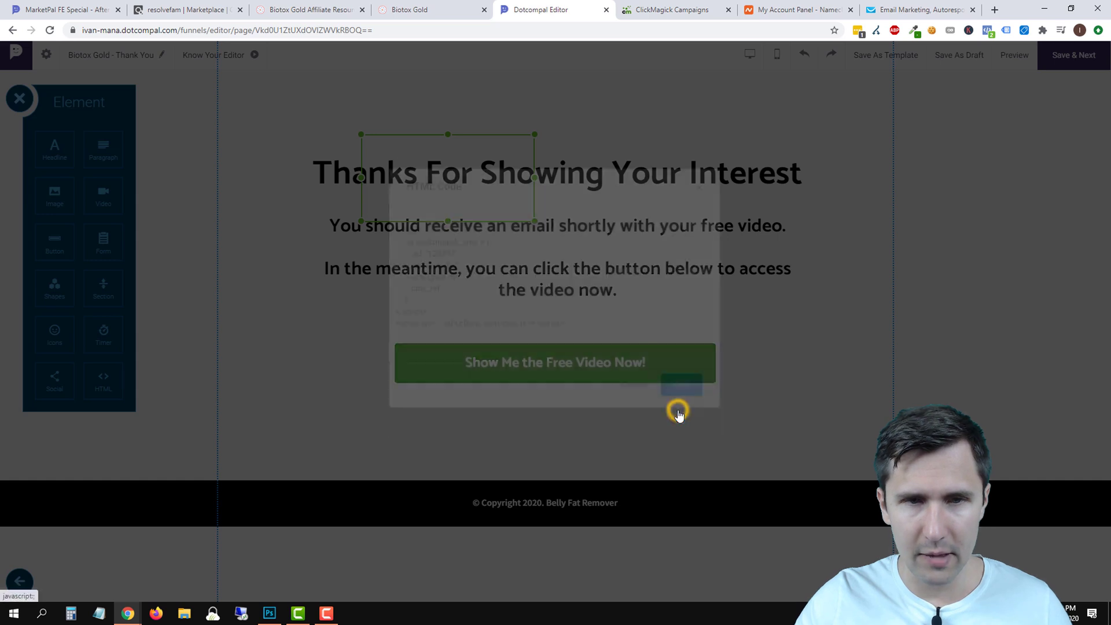
pyautogui.moveTo(402, 156); pyautogui.dragTo(277, 104)
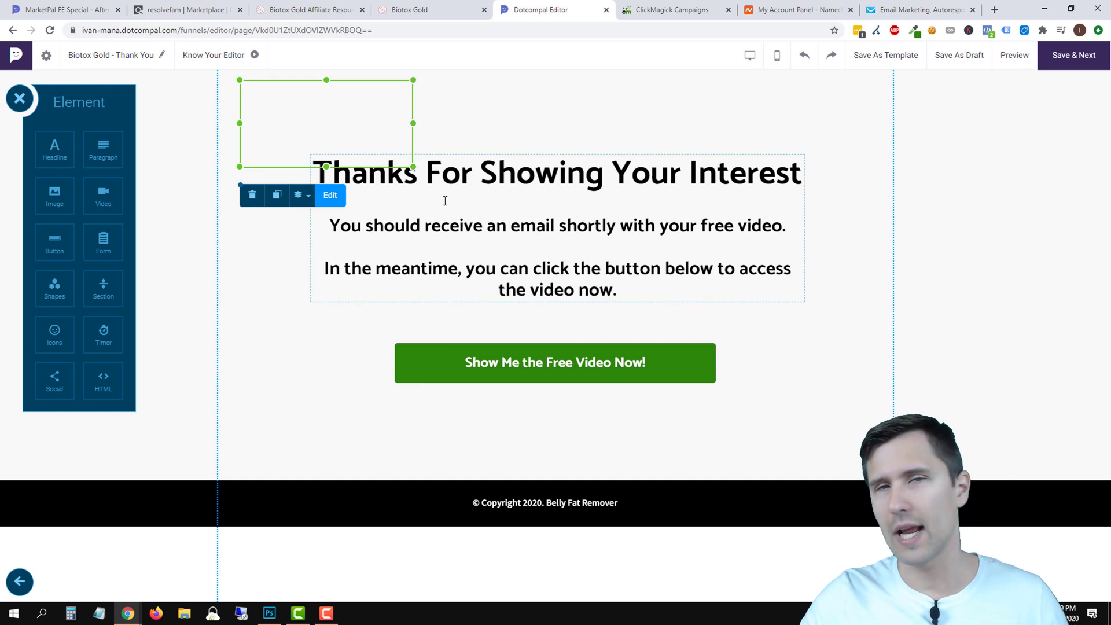
pyautogui.click(1072, 60)
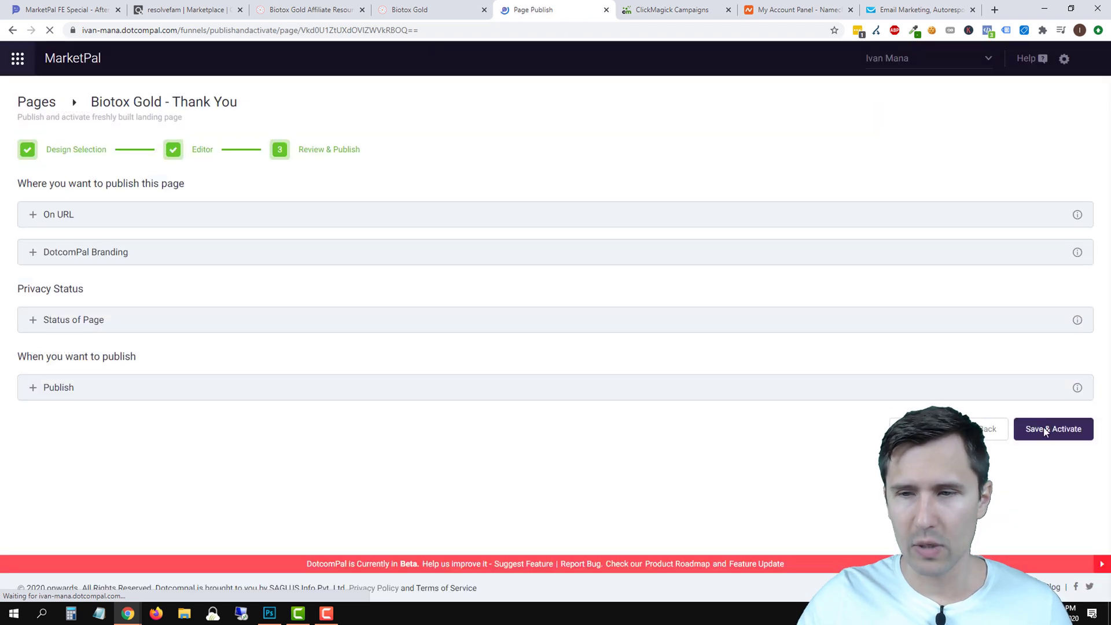
# Save and activate the Thank You page, retrying after the error.
pyautogui.click(1044, 428)
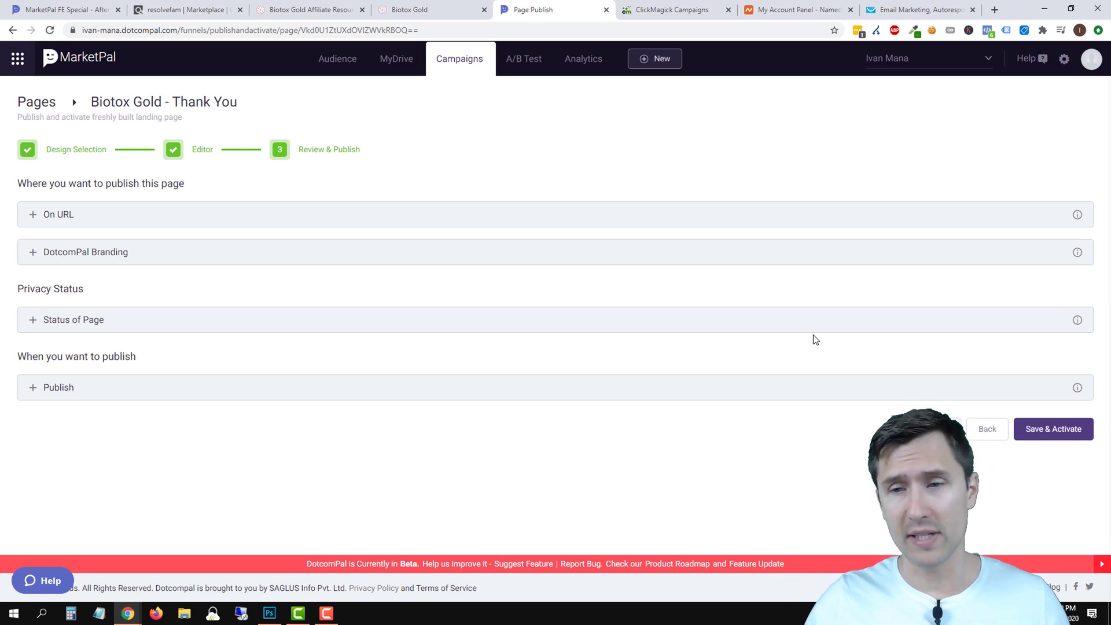
pyautogui.click(1039, 429)
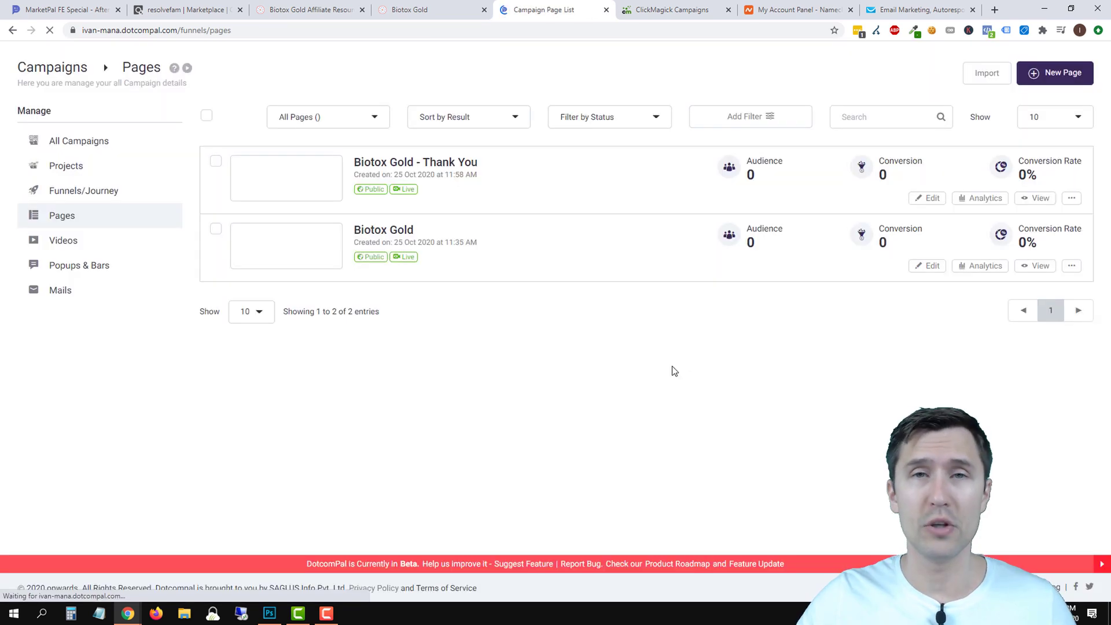
pyautogui.click(925, 304)
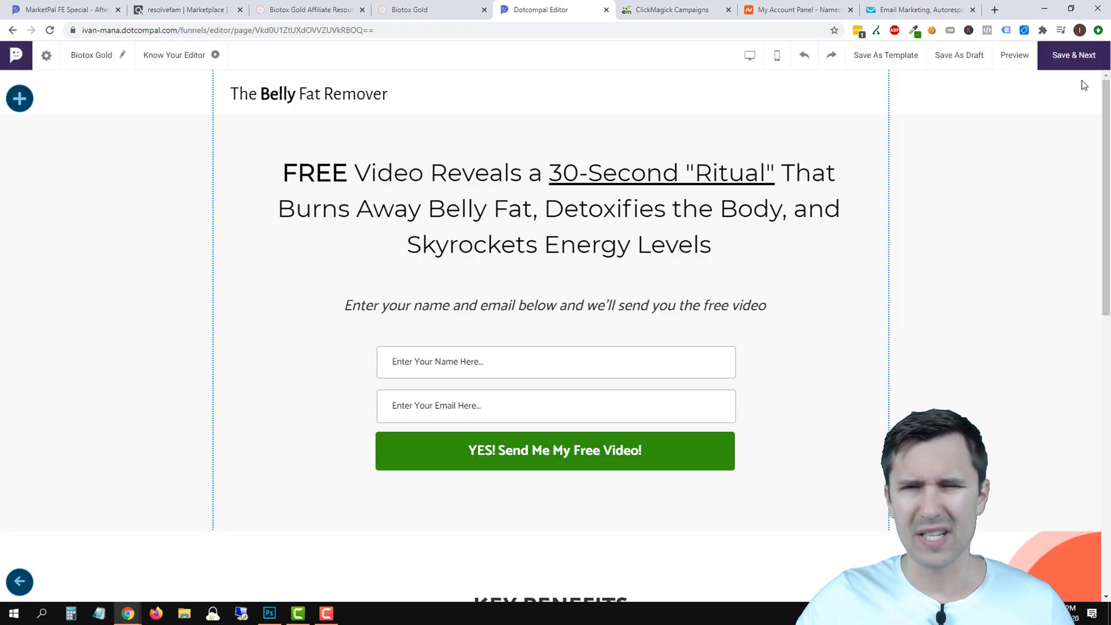
pyautogui.click(1069, 58)
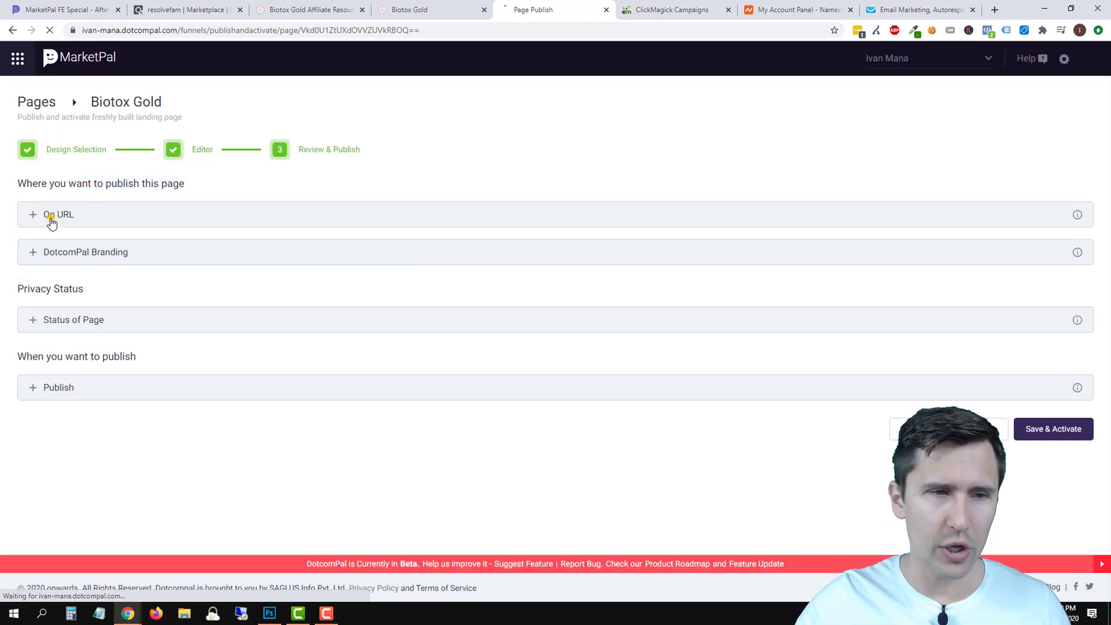
pyautogui.click(52, 222)
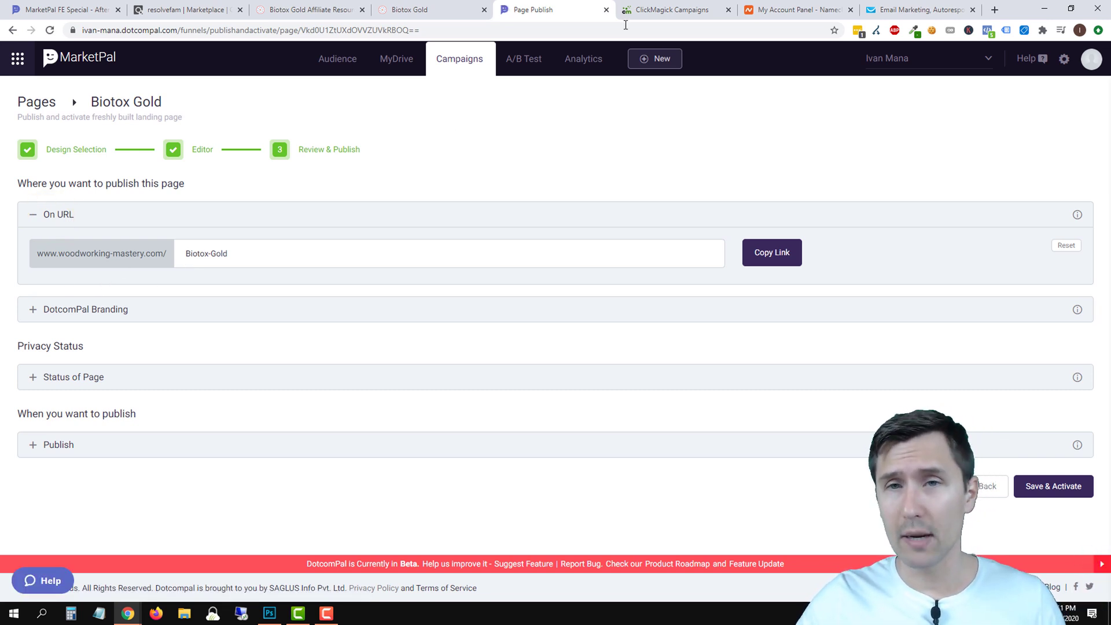
# Go from the Namecheap dashboard to woodworking-mastery.com's Advanced DNS page.
pyautogui.click(788, 9)
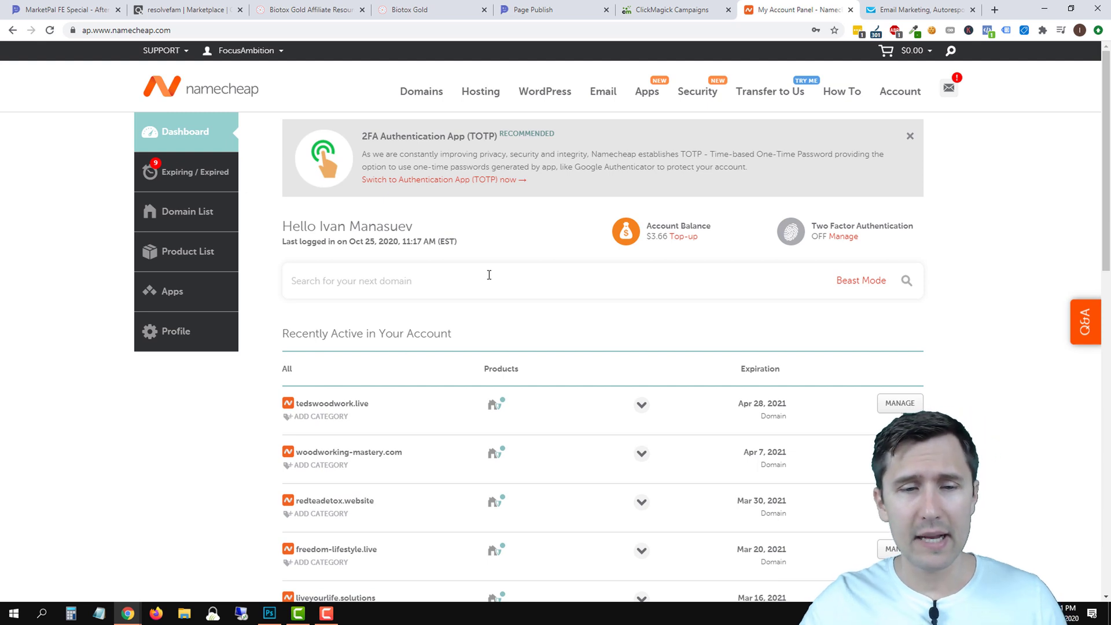
pyautogui.click(900, 452)
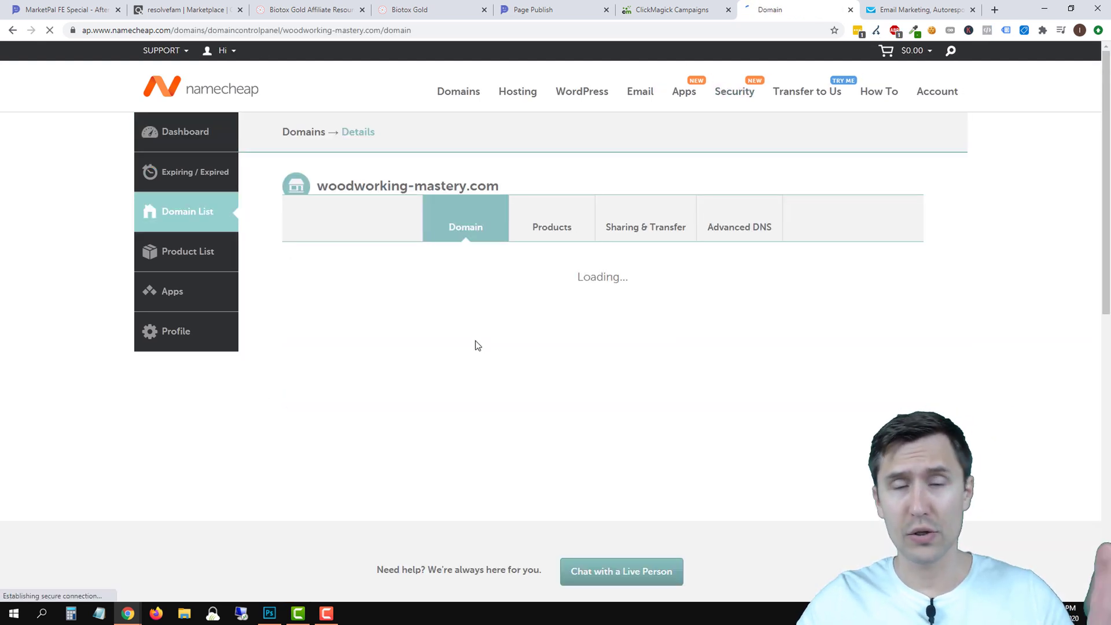
pyautogui.moveTo(435, 99)
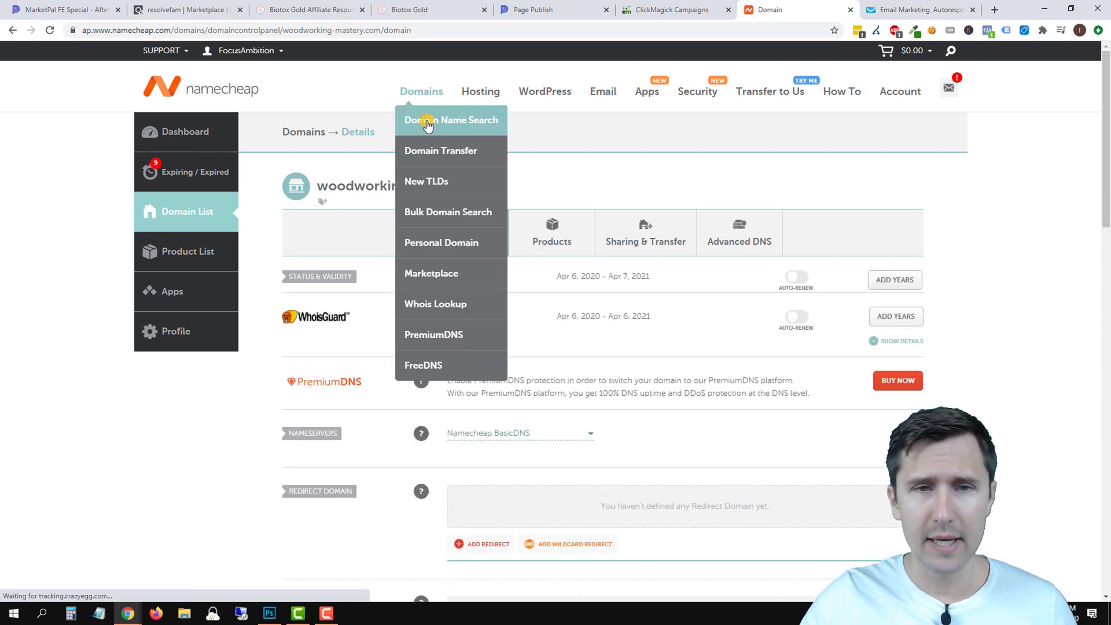
pyautogui.click(421, 122)
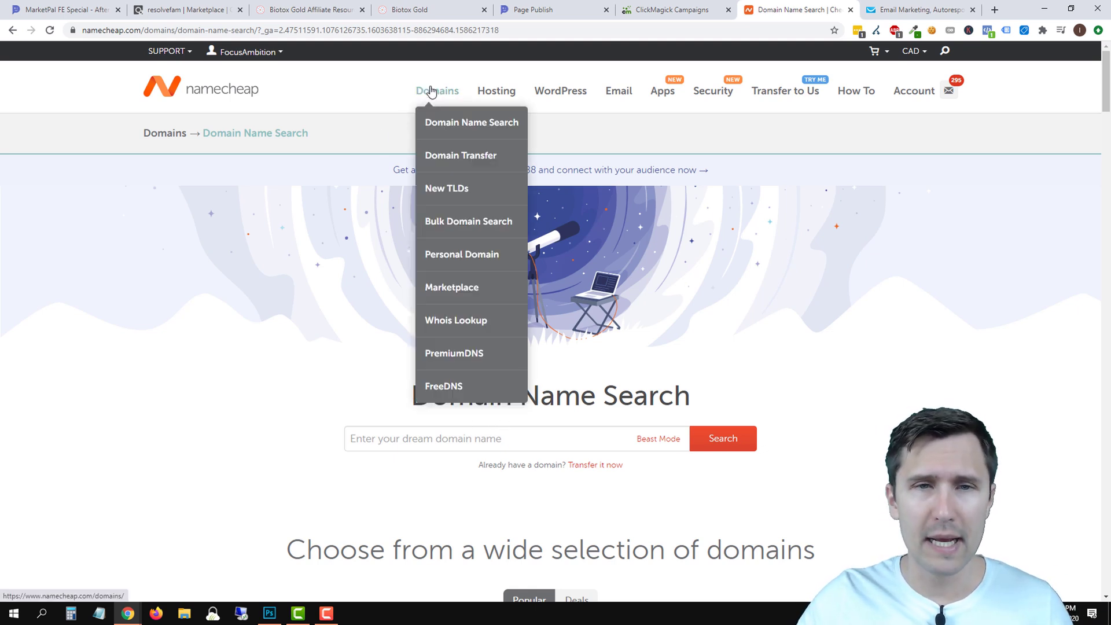
pyautogui.moveTo(252, 59)
pyautogui.click(246, 176)
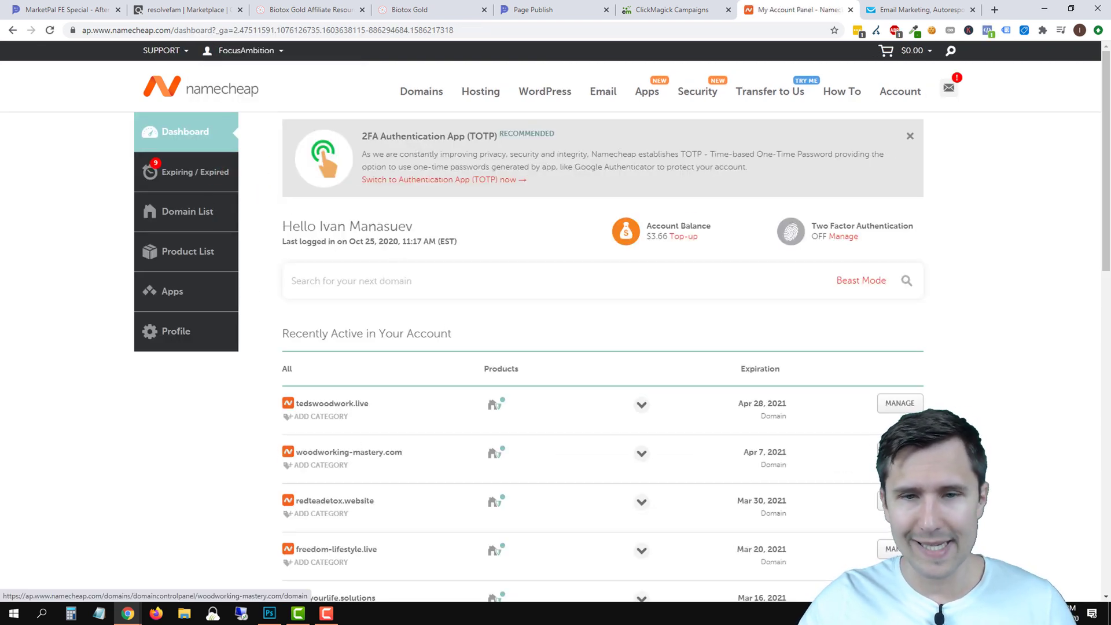
pyautogui.click(899, 452)
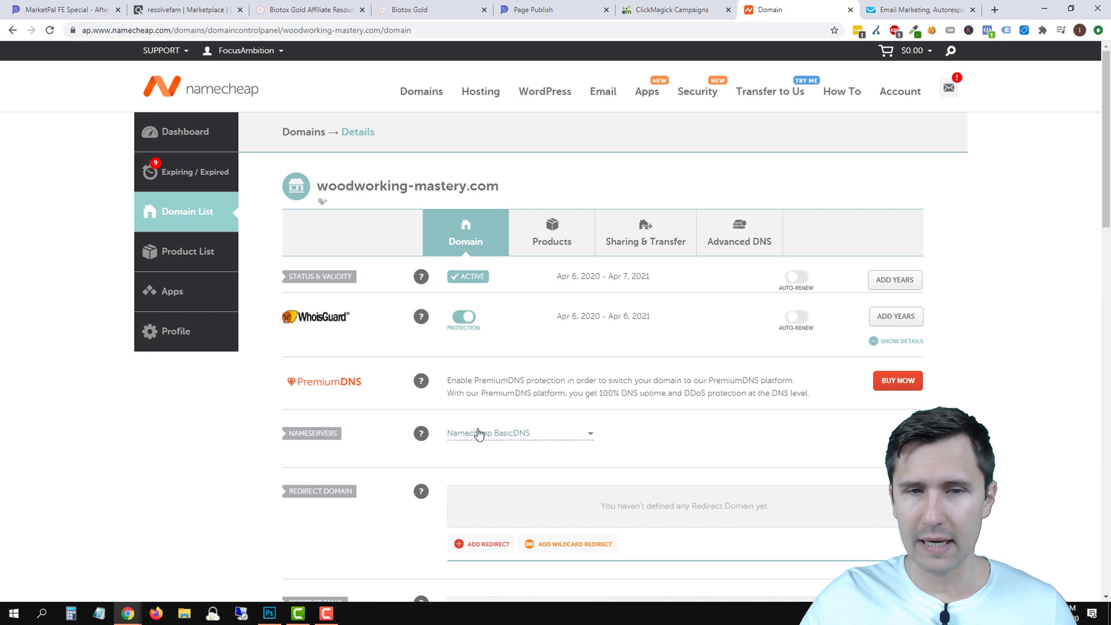
pyautogui.click(767, 243)
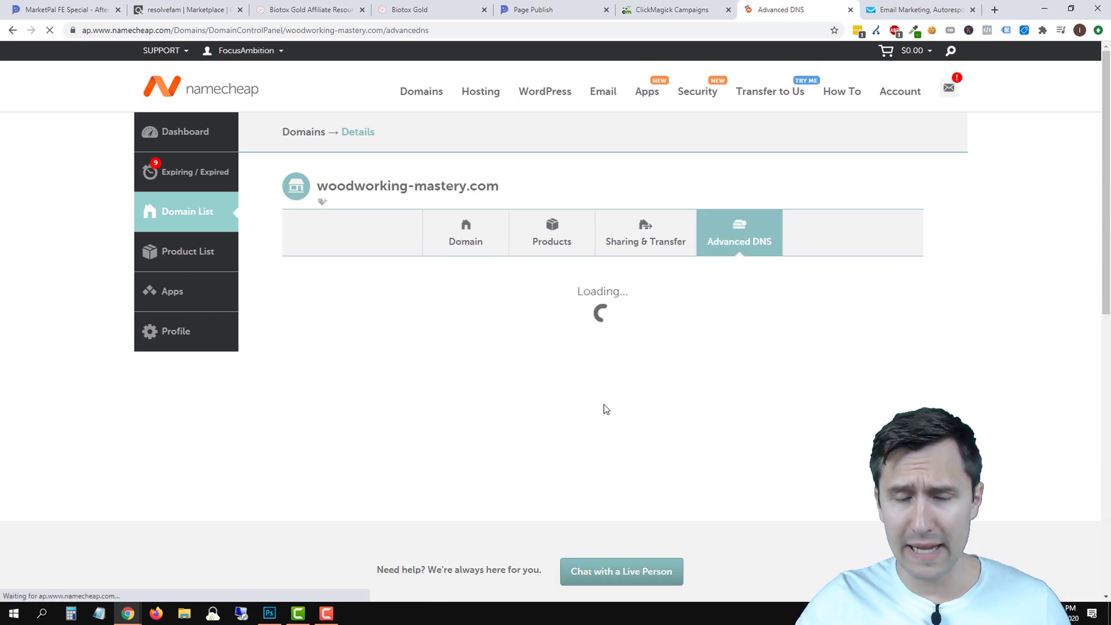
# Delete both CNAME records, including www, then go back to MarketPal's publish tab.
pyautogui.click(908, 424)
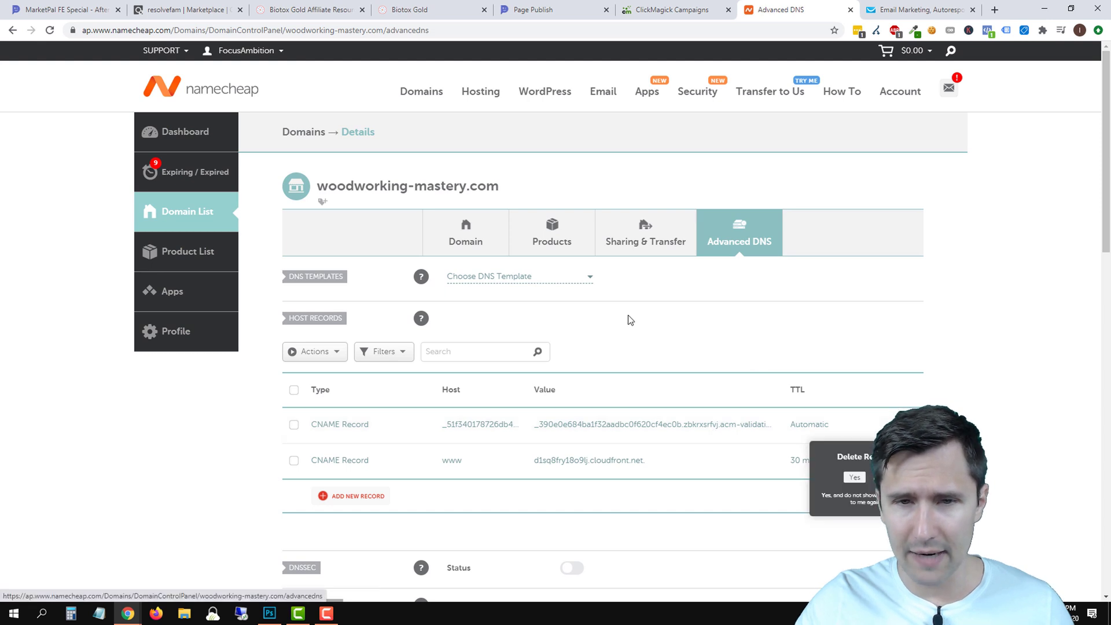
pyautogui.click(861, 476)
pyautogui.click(908, 424)
pyautogui.click(860, 476)
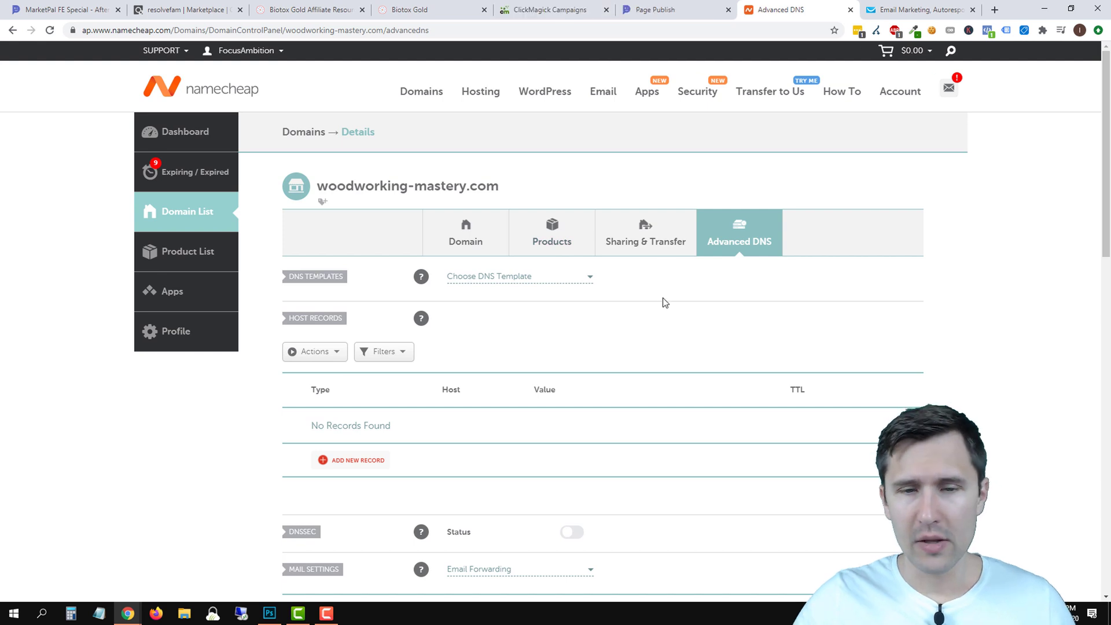
pyautogui.click(666, 9)
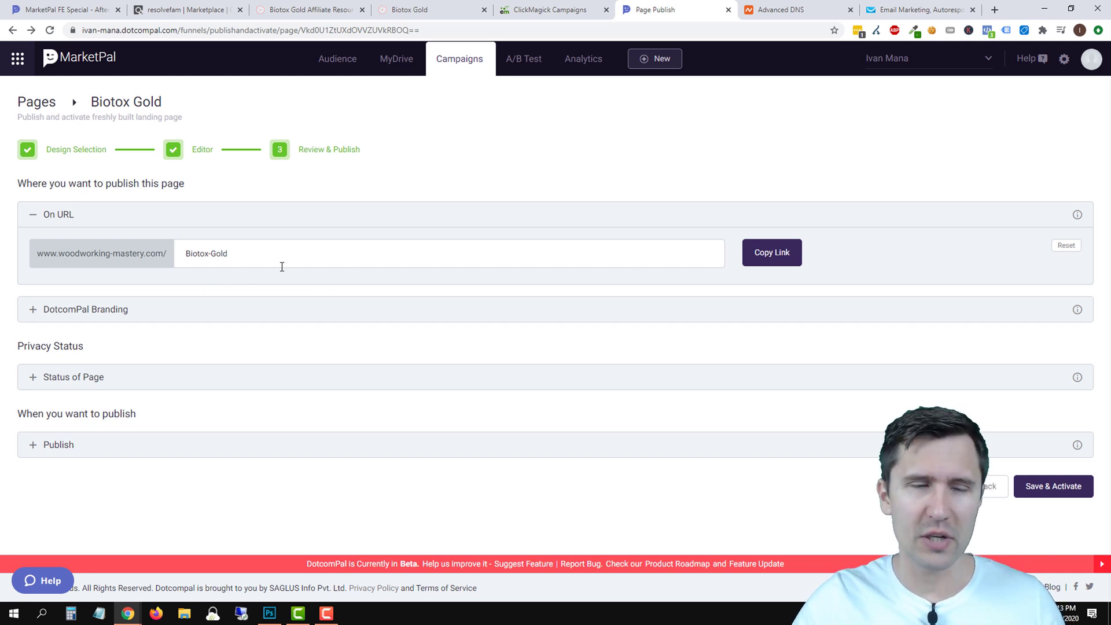
pyautogui.click(14, 68)
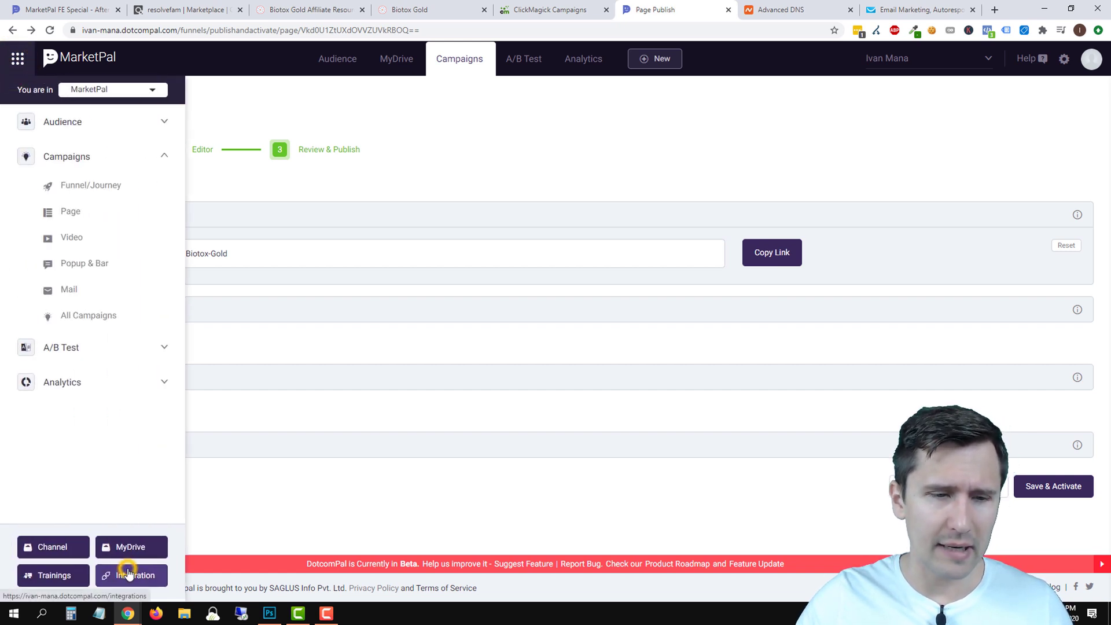
pyautogui.click(128, 573)
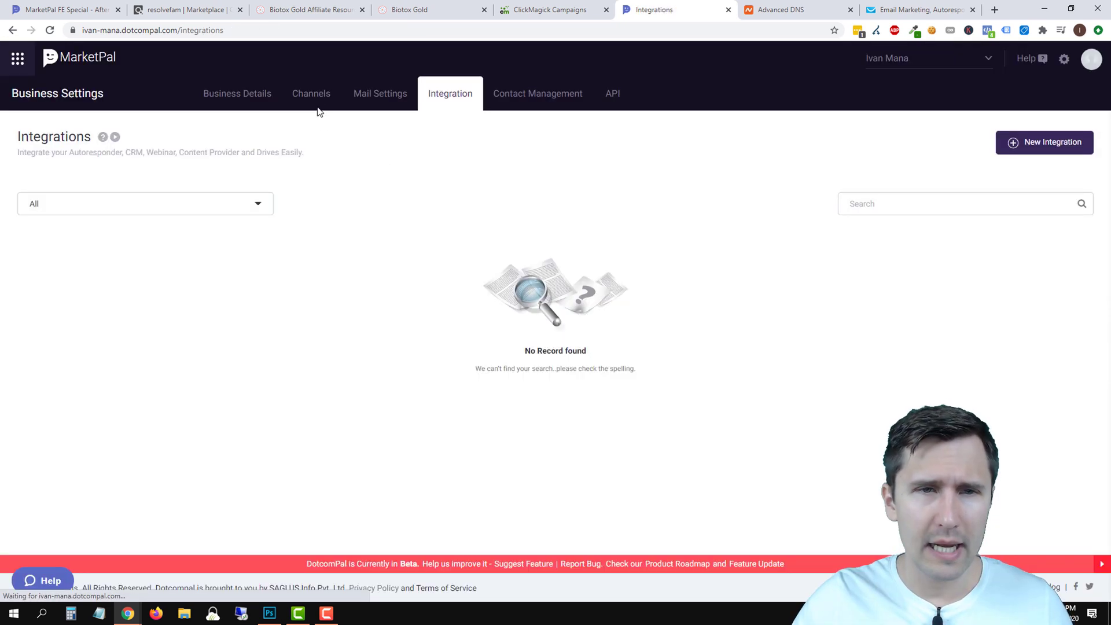
pyautogui.moveTo(303, 100)
pyautogui.click(316, 125)
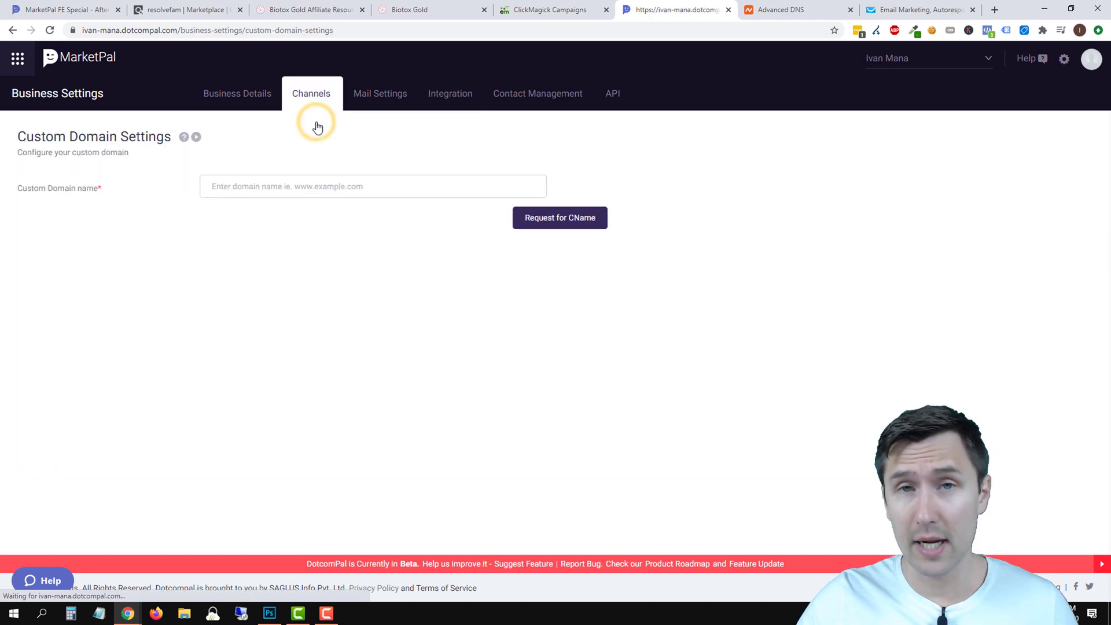
pyautogui.click(573, 186)
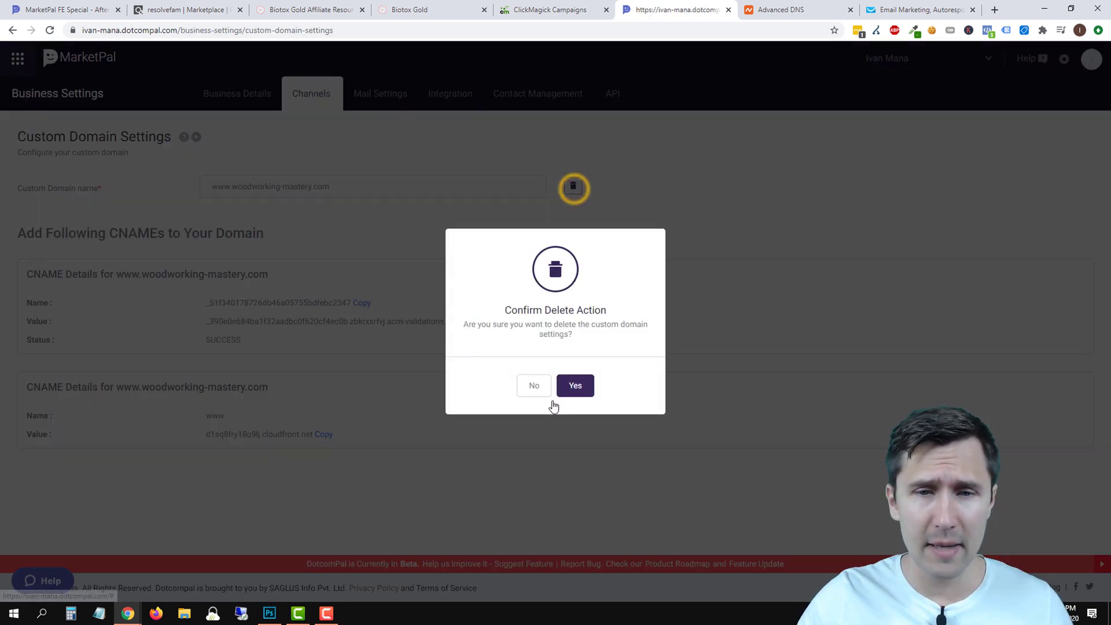
pyautogui.click(570, 386)
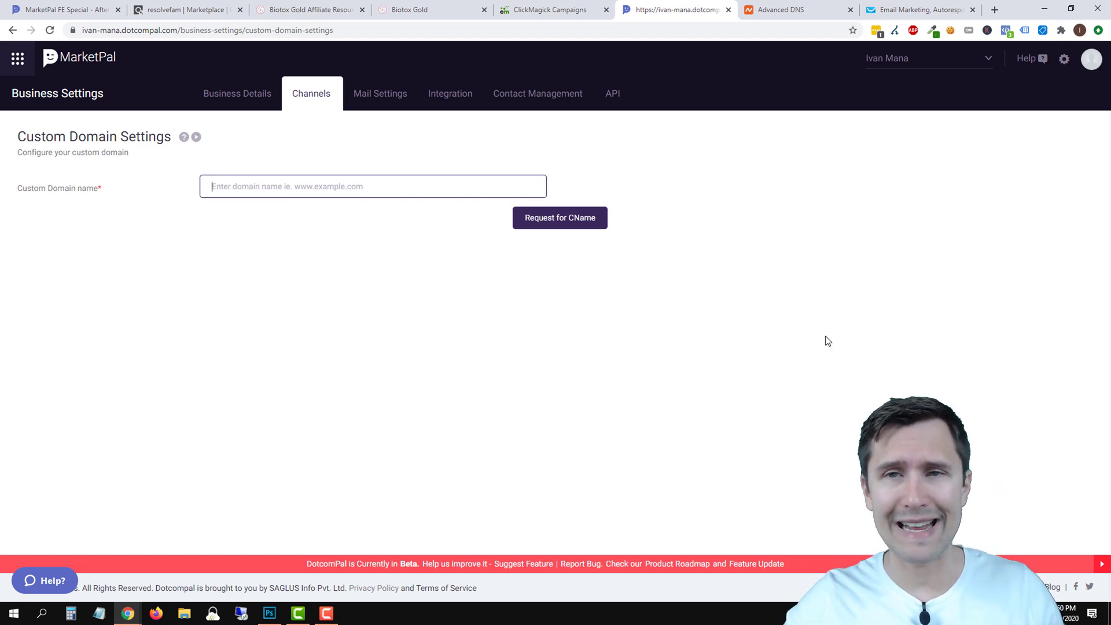
pyautogui.click(782, 10)
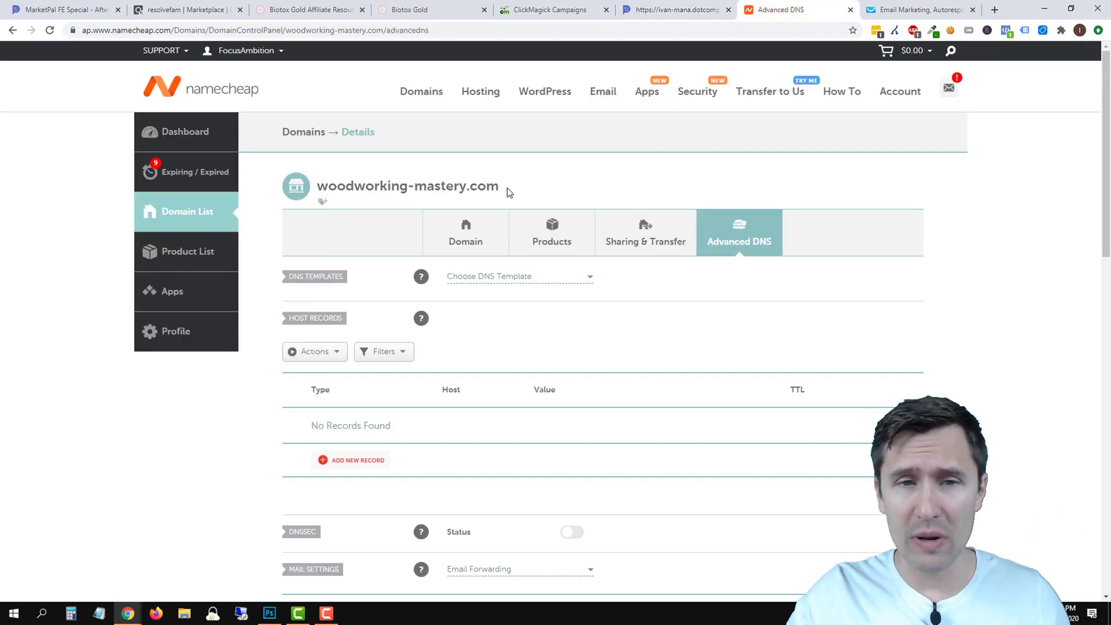
pyautogui.moveTo(499, 187); pyautogui.dragTo(317, 187)
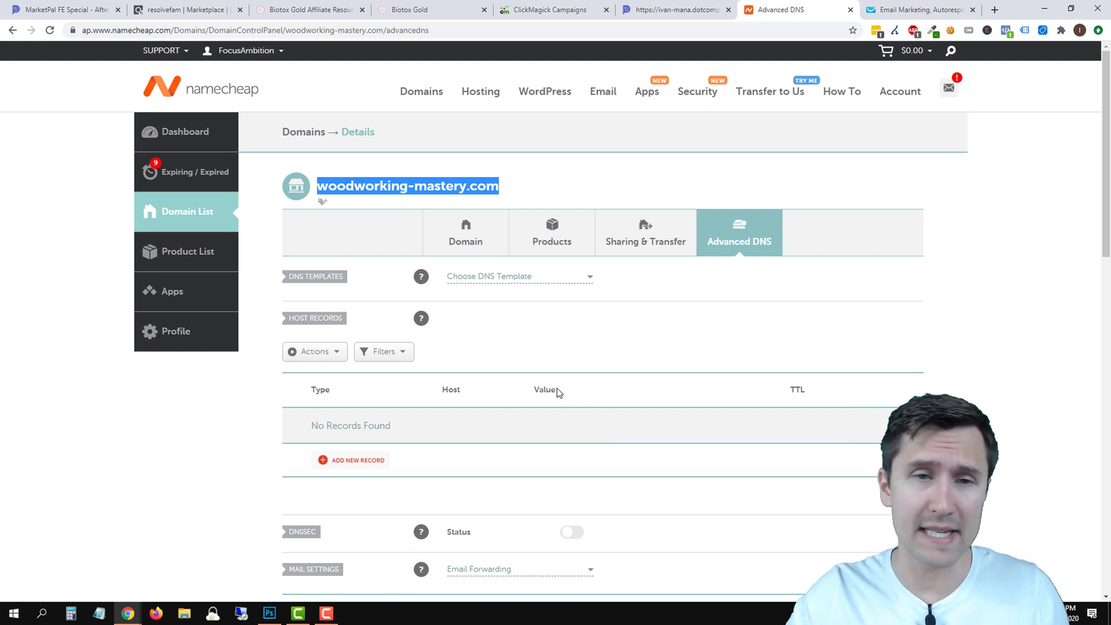
pyautogui.rightClick(373, 188)
pyautogui.click(397, 198)
pyautogui.click(671, 10)
pyautogui.rightClick(272, 185)
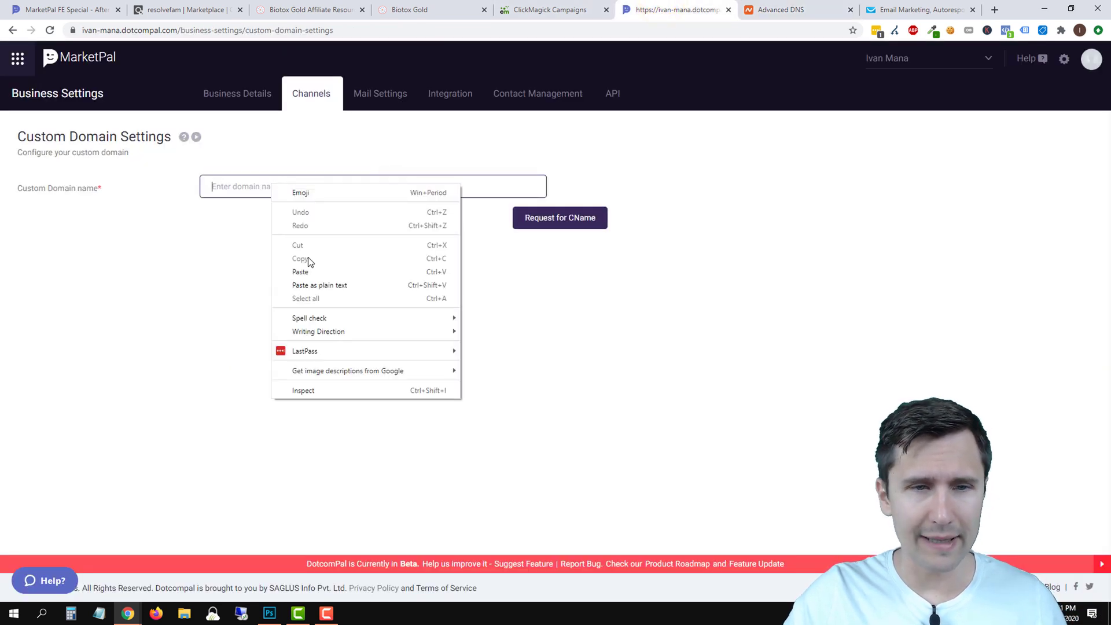
pyautogui.click(300, 269)
pyautogui.click(210, 187)
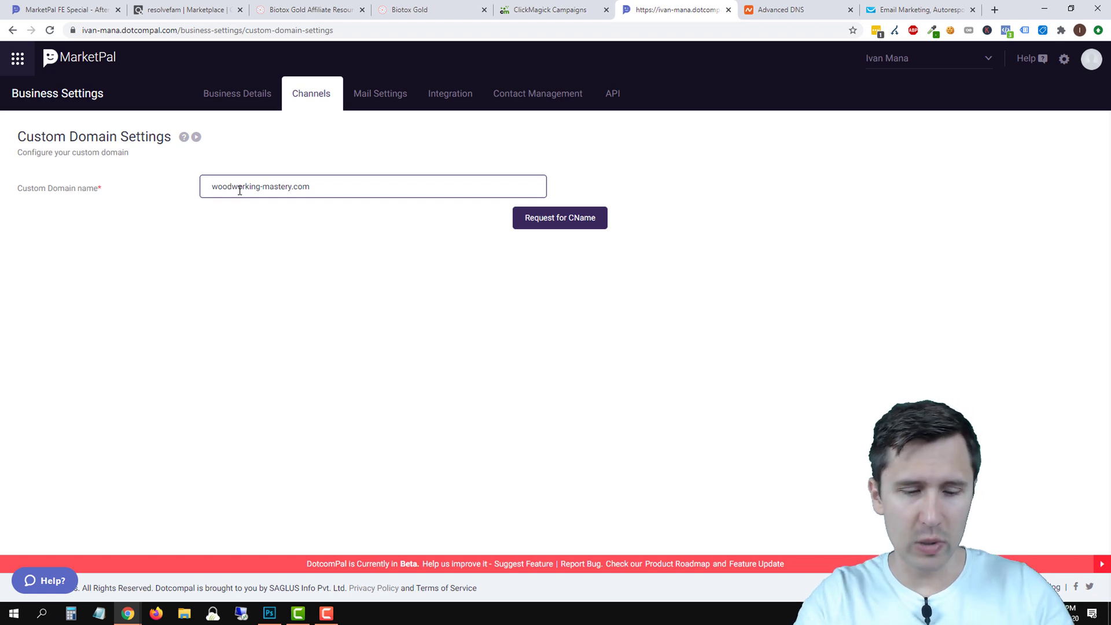
pyautogui.write('www.')
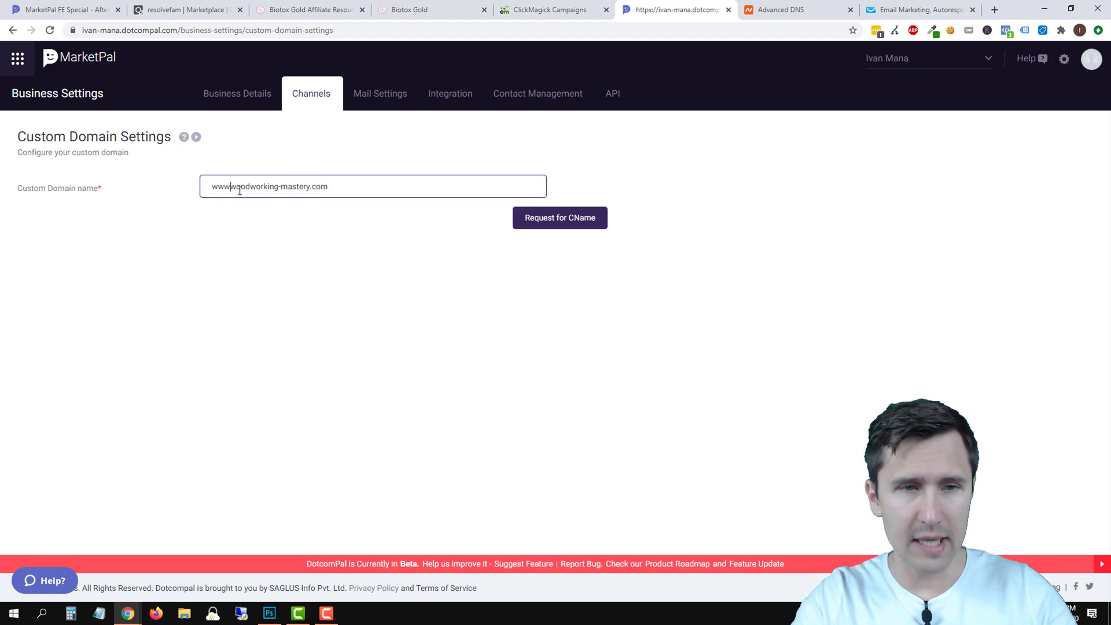
pyautogui.click(573, 218)
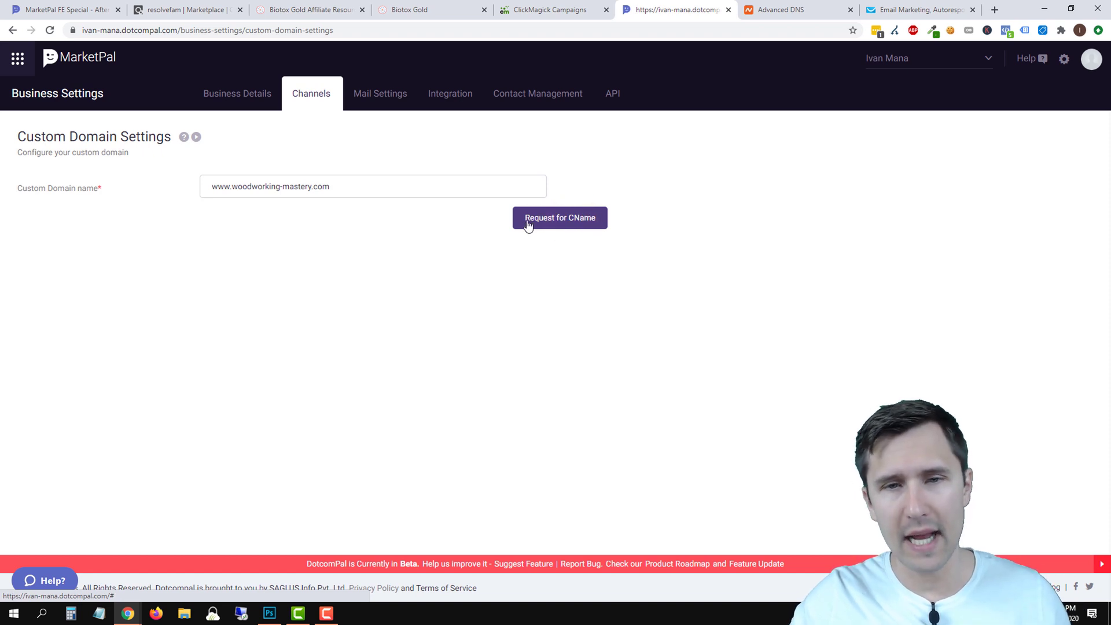
pyautogui.click(573, 220)
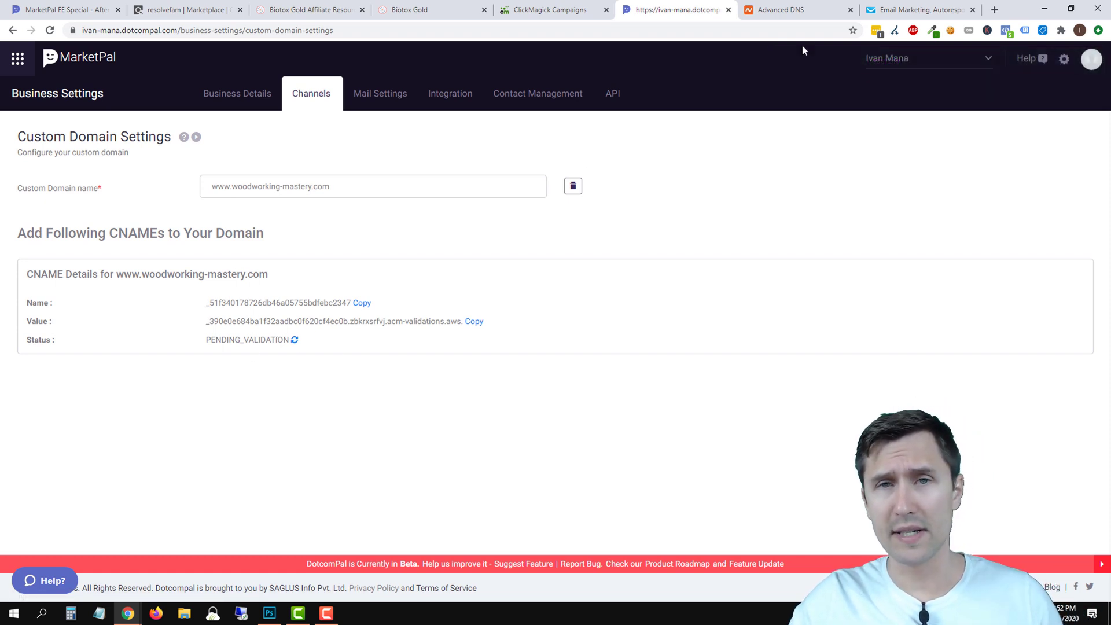
pyautogui.click(798, 10)
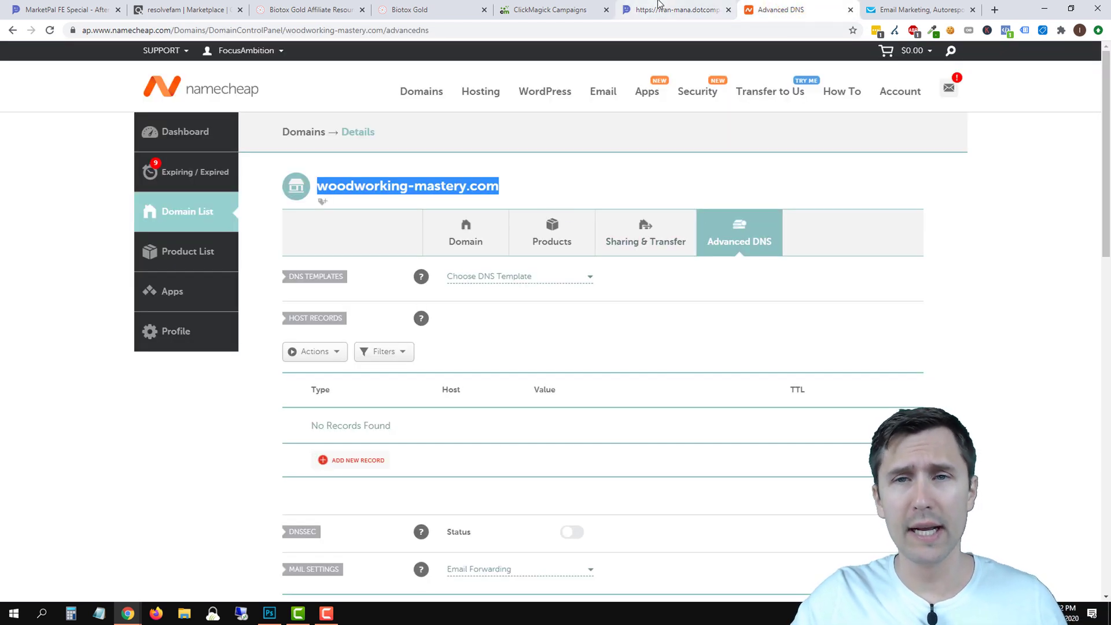
# Add a new CNAME host record in Namecheap using MarketPal's validation record name as host.
pyautogui.click(657, 5)
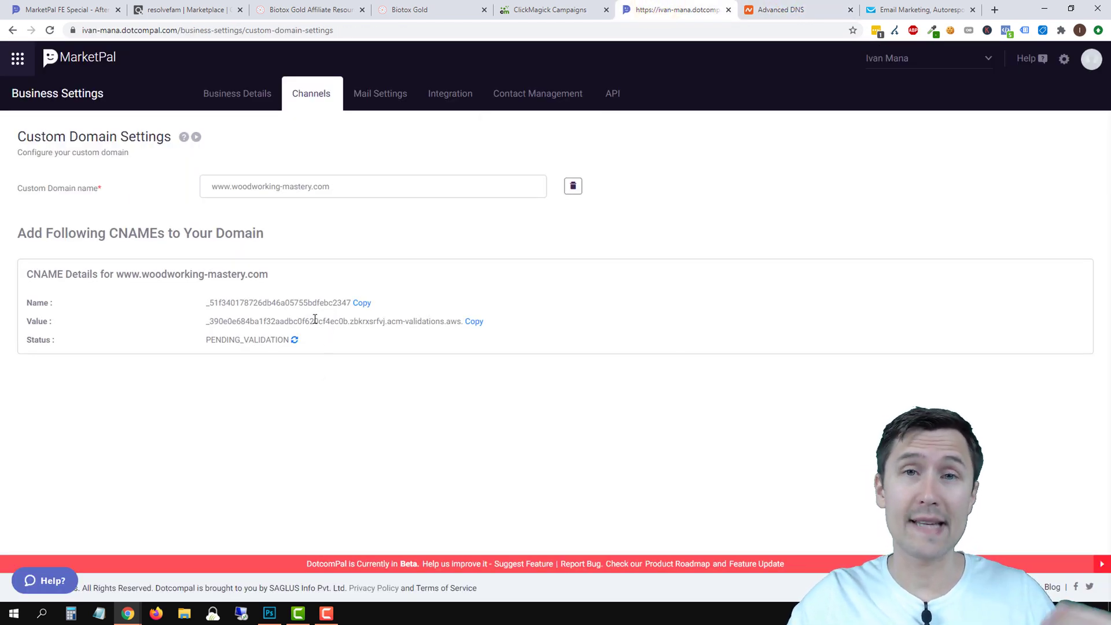
pyautogui.click(360, 305)
pyautogui.click(787, 10)
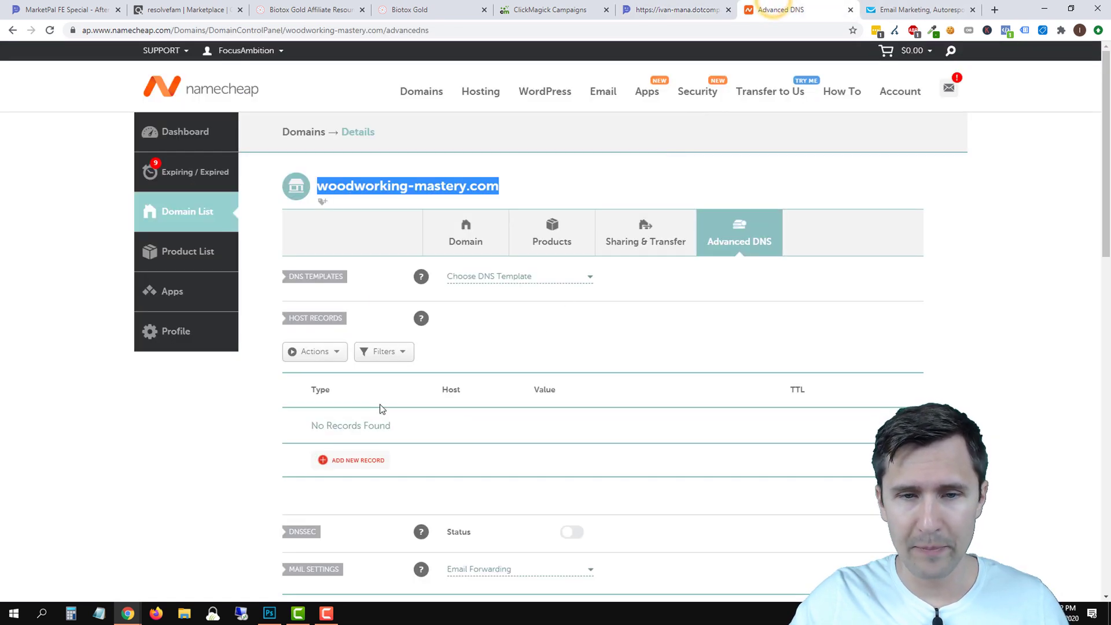
pyautogui.click(356, 460)
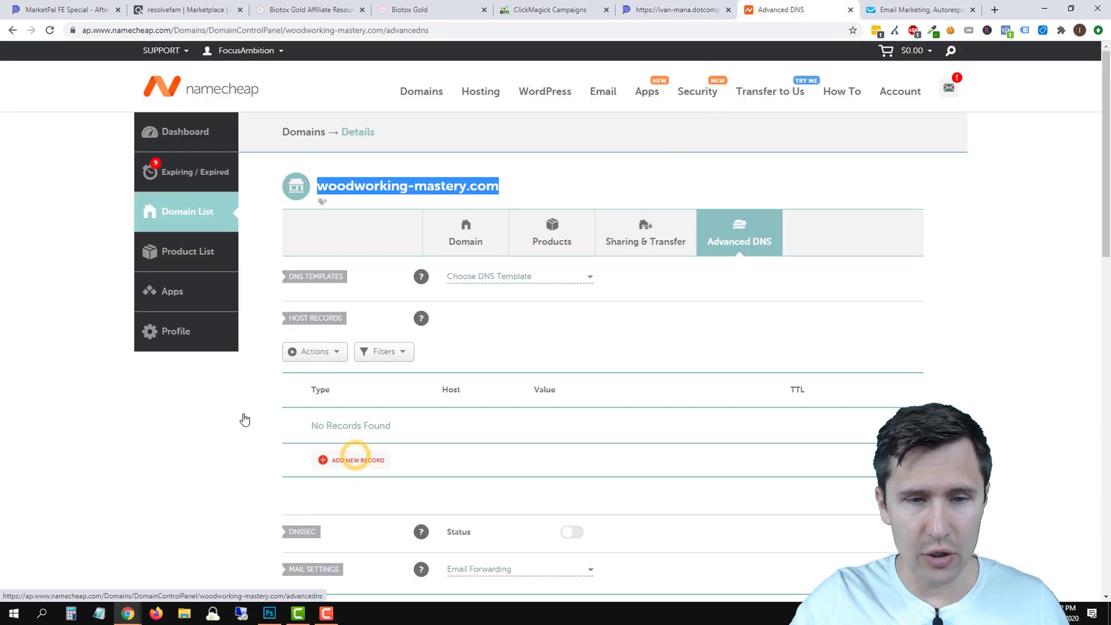
pyautogui.scroll(-2, 106, 423)
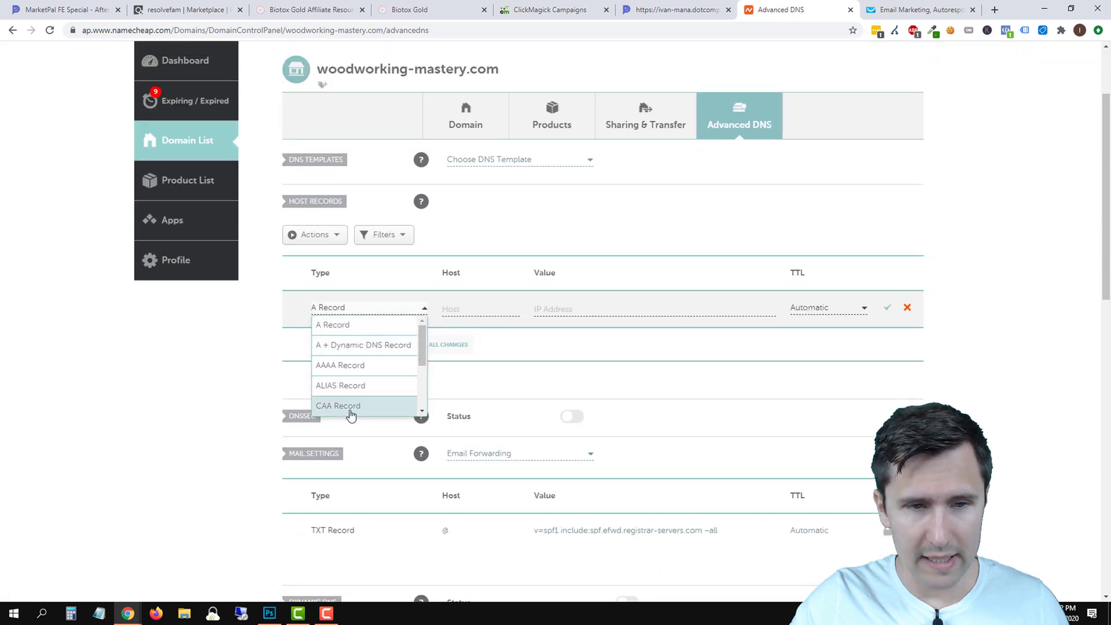
pyautogui.scroll(-2, 351, 399)
pyautogui.click(354, 360)
pyautogui.click(456, 309)
pyautogui.rightClick(456, 310)
pyautogui.click(490, 406)
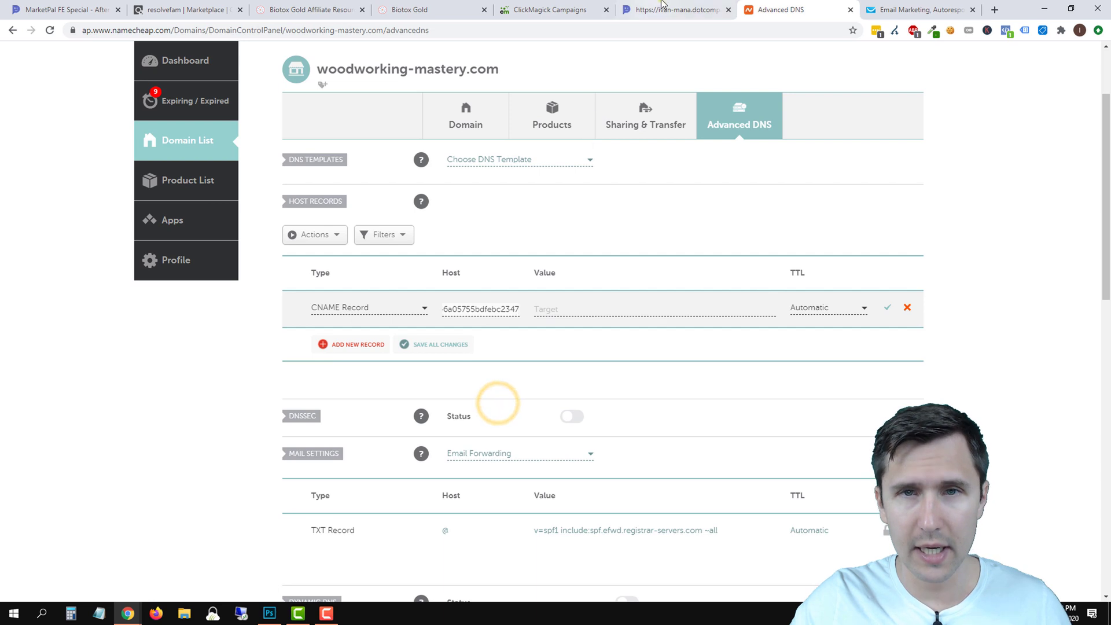
# Set the record's value to the acm-validations.aws validation target and save it.
pyautogui.click(660, 6)
pyautogui.click(474, 321)
pyautogui.click(781, 9)
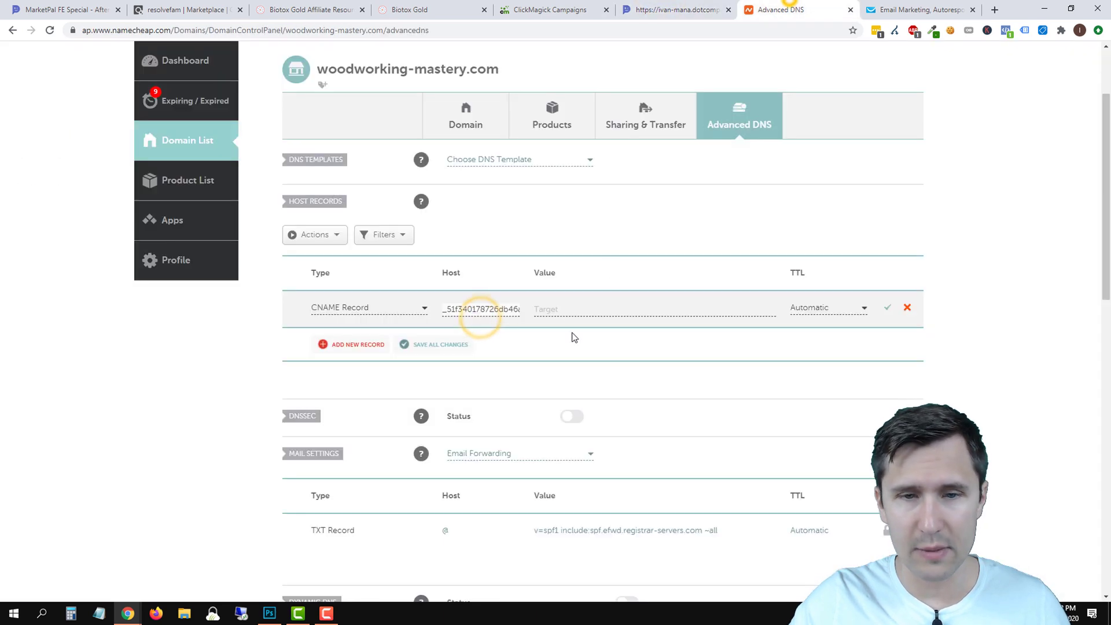
pyautogui.click(555, 309)
pyautogui.rightClick(554, 309)
pyautogui.click(587, 391)
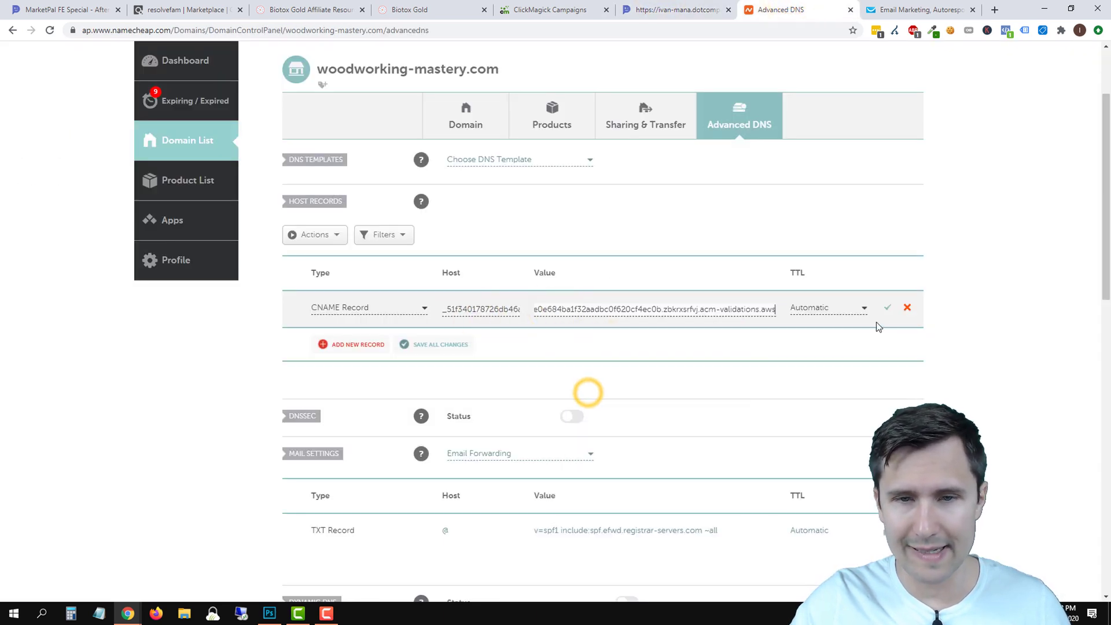
pyautogui.click(890, 309)
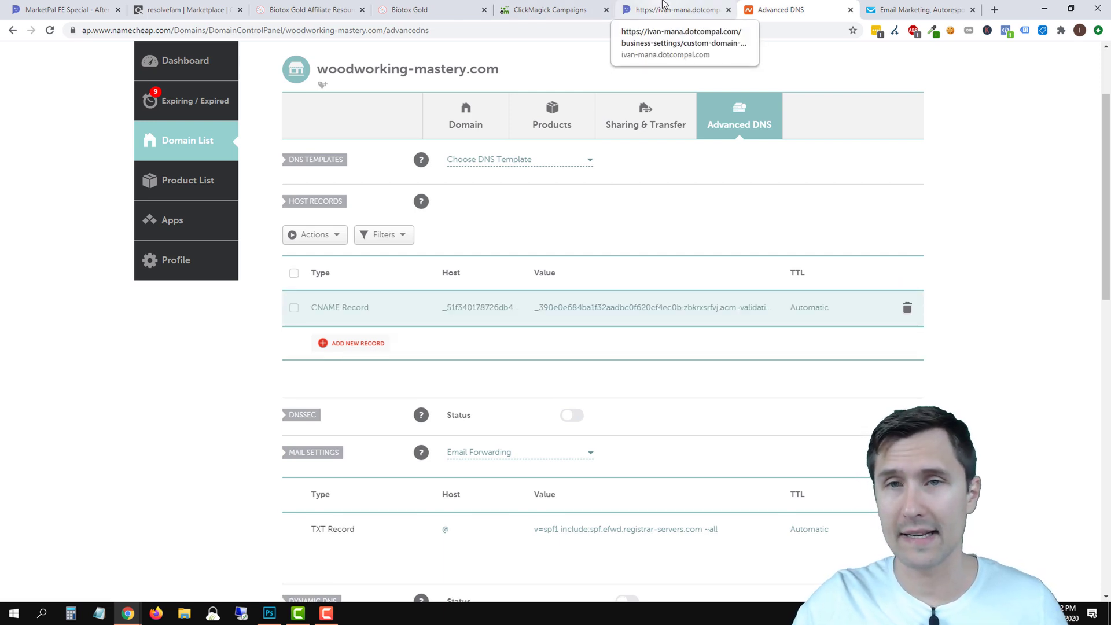
# Recheck woodworking-mastery.com's domain validation status in MarketPal, reloading the settings page.
pyautogui.click(664, 4)
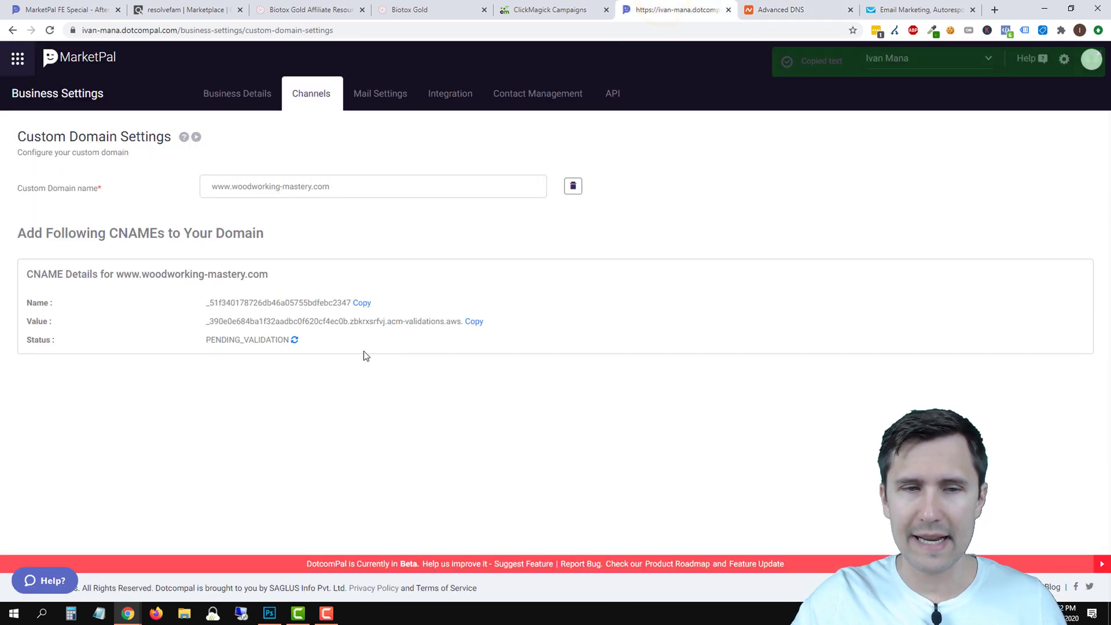
pyautogui.hotkey('ctrl', 'Tab')
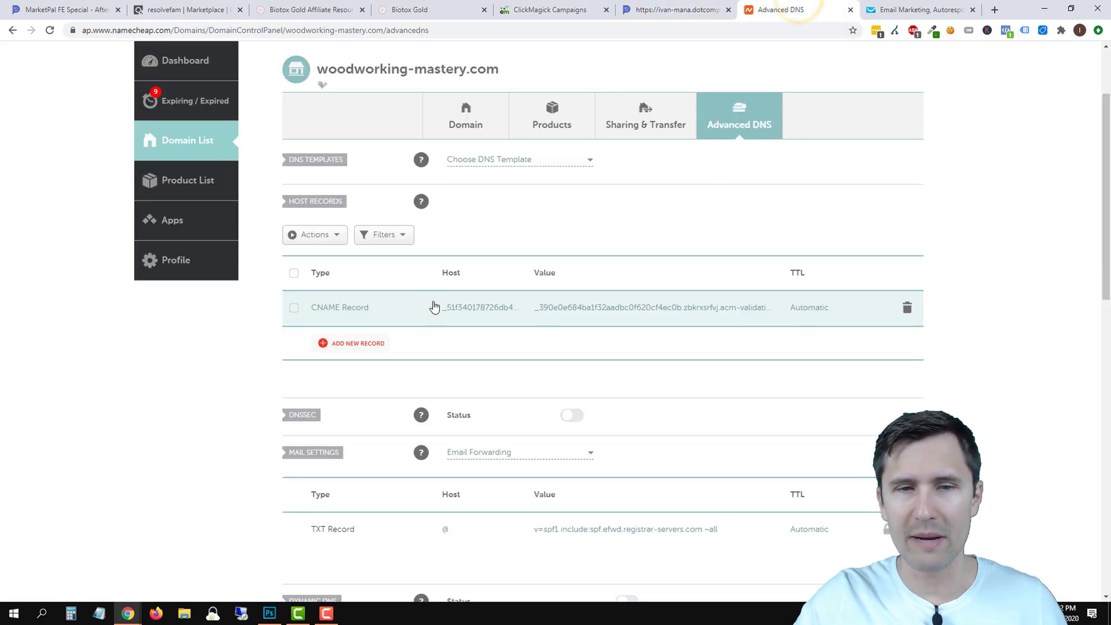
pyautogui.click(661, 7)
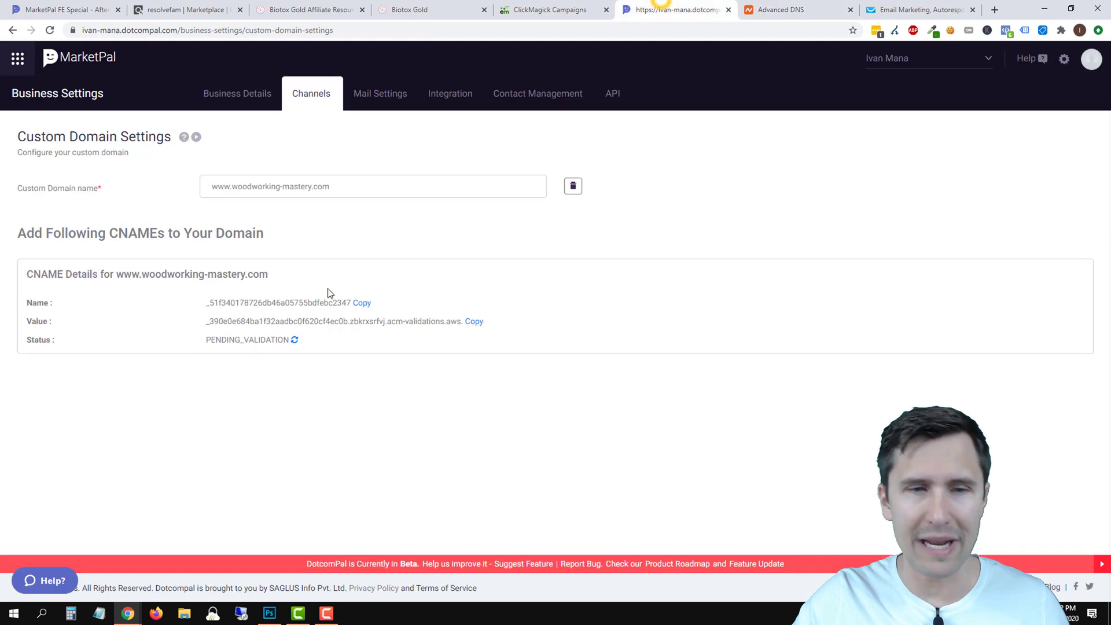
pyautogui.click(295, 341)
pyautogui.click(295, 341)
pyautogui.click(51, 31)
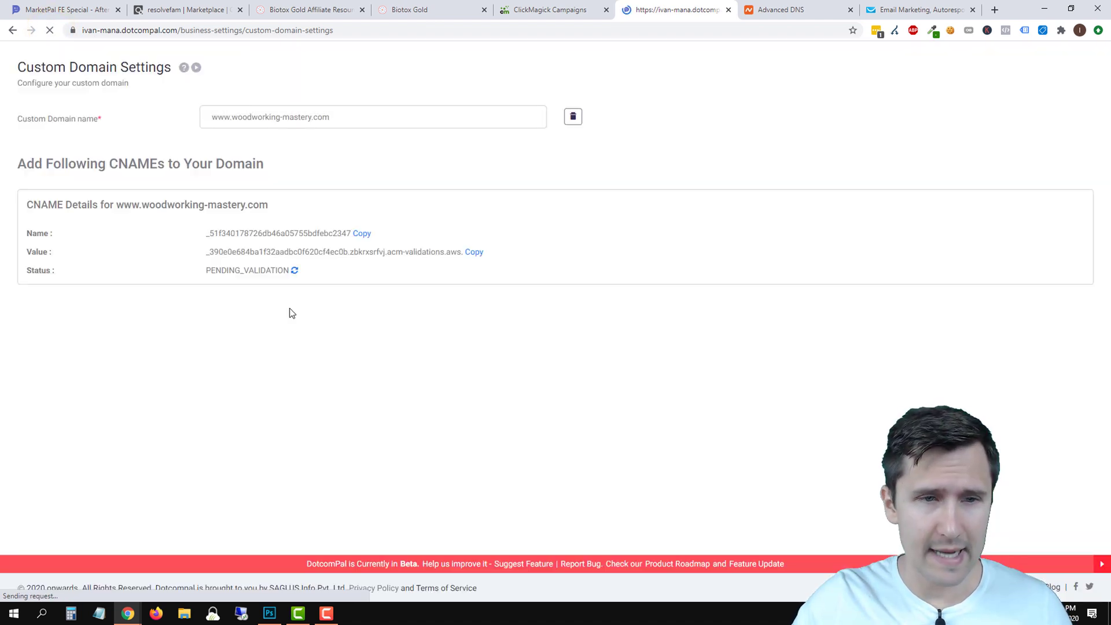
# Refresh validation until it shows SUCCESS, then create the distribution to get the cloudfront CNAME.
pyautogui.hotkey('ctrl', 'Tab')
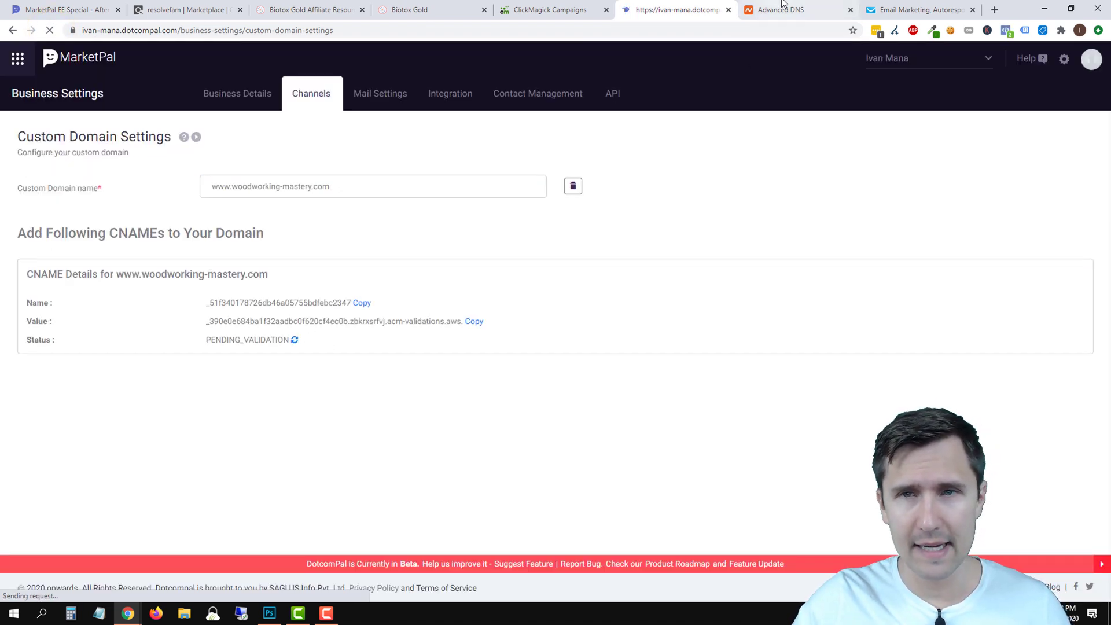
pyautogui.scroll(2, 592, 286)
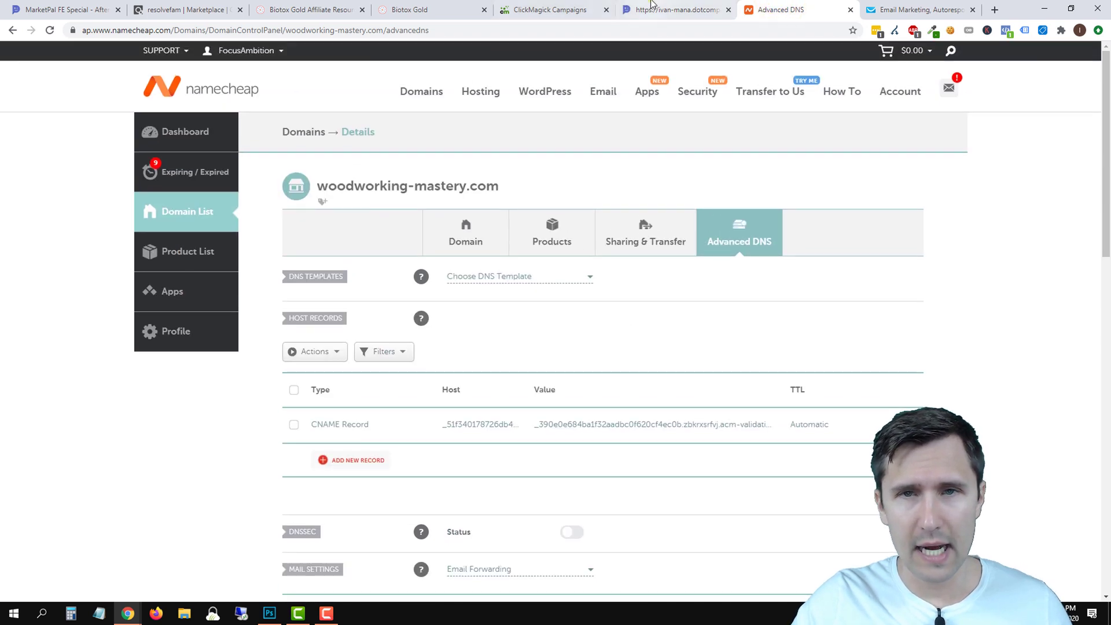
pyautogui.click(665, 9)
pyautogui.click(51, 30)
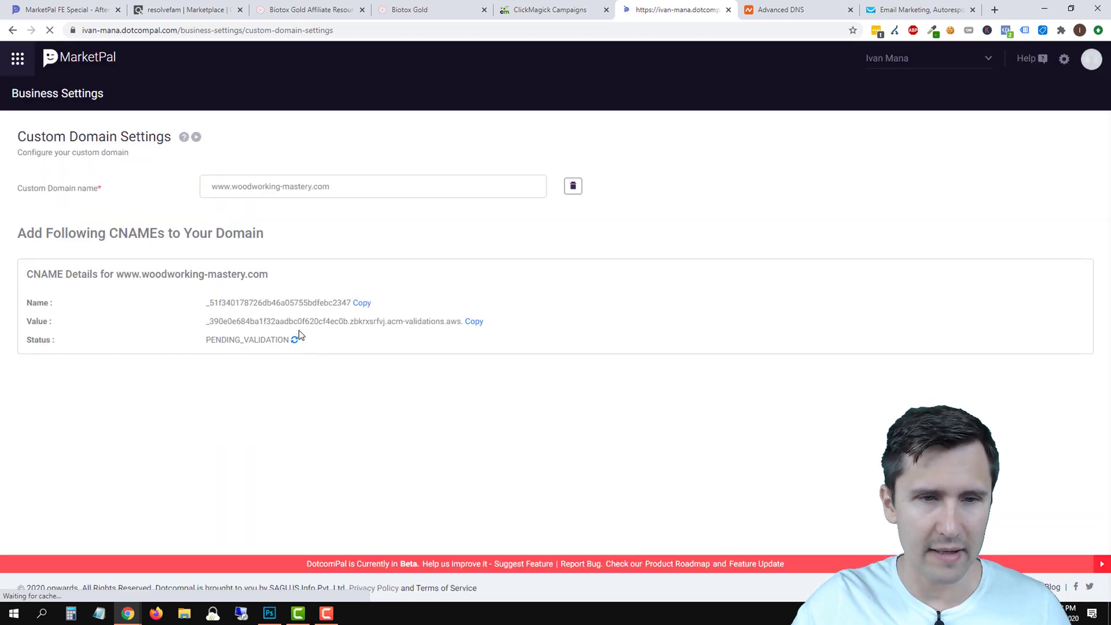
pyautogui.click(296, 339)
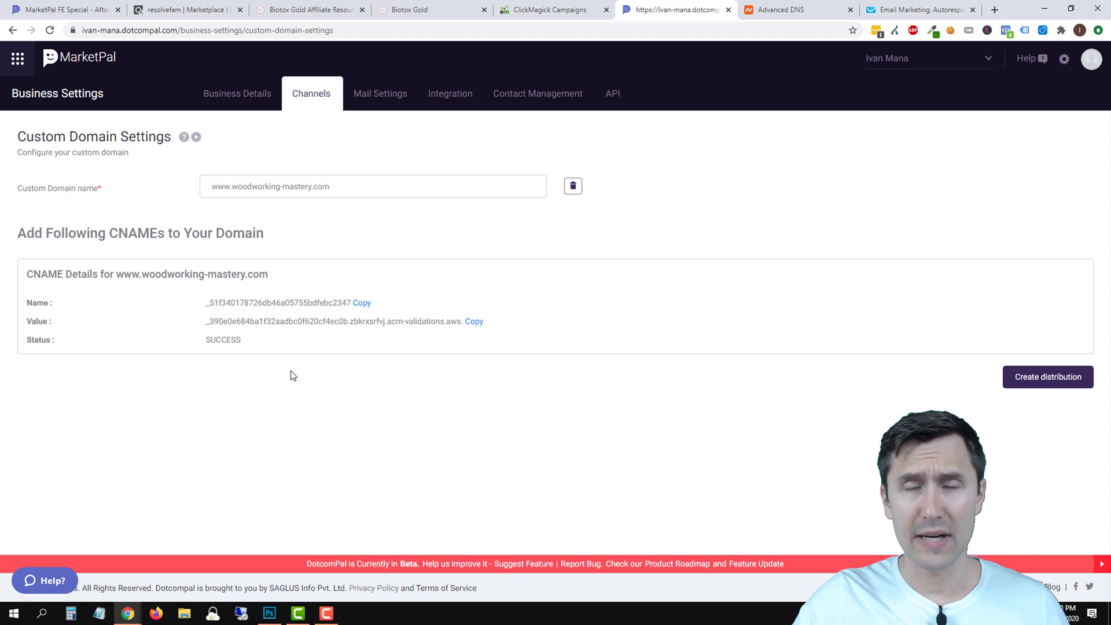
pyautogui.click(1024, 382)
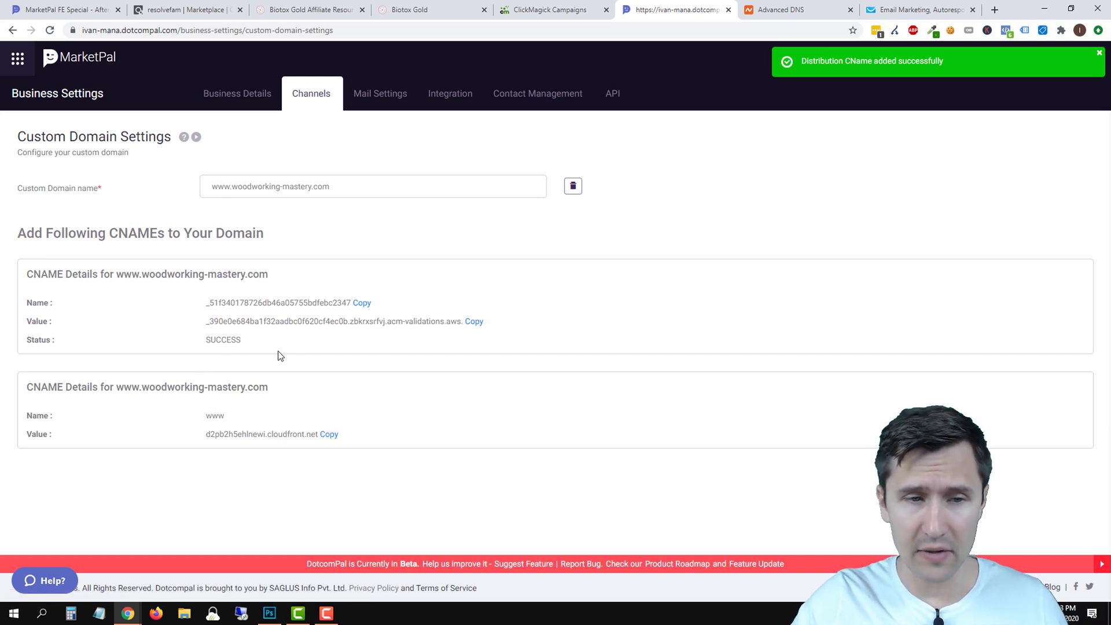
pyautogui.click(782, 10)
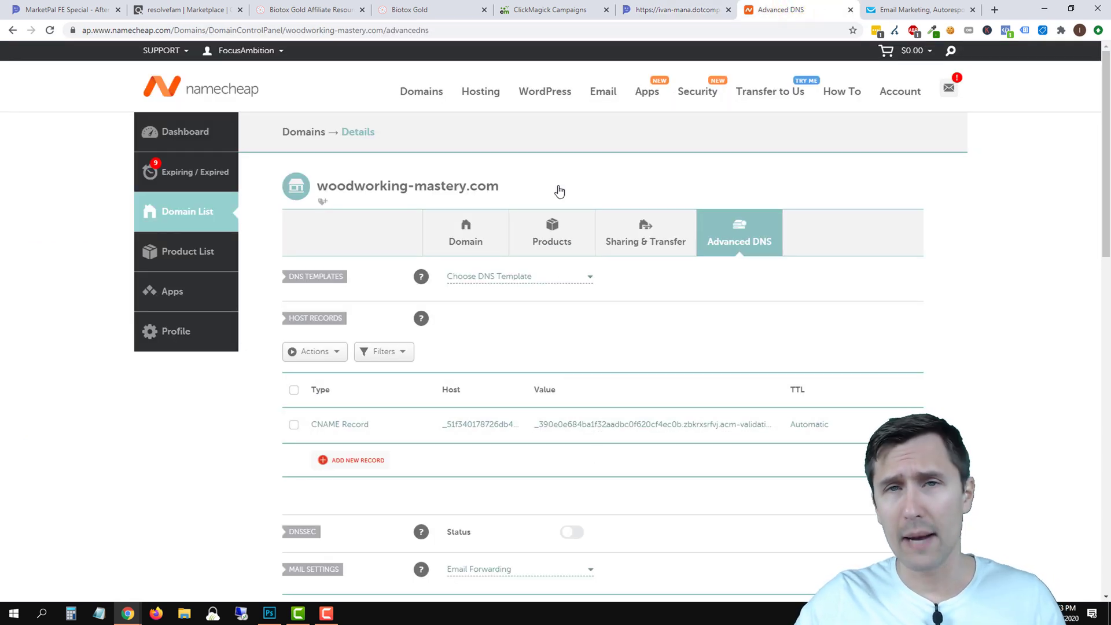
# Add a new CNAME record in Namecheap with host www copied from MarketPal.
pyautogui.click(671, 9)
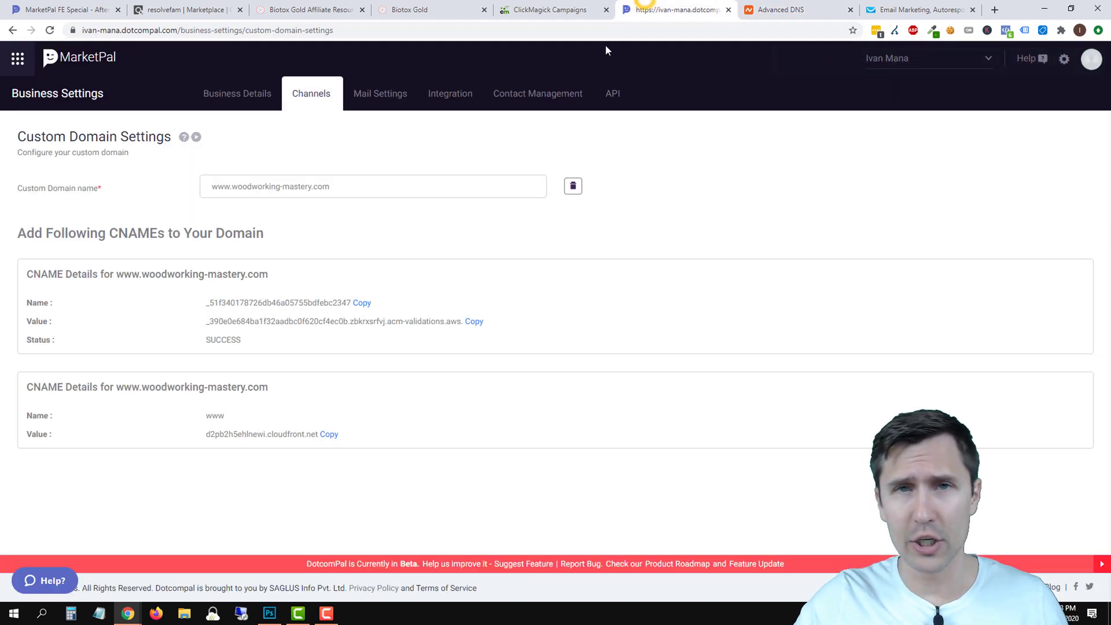
pyautogui.doubleClick(216, 415)
pyautogui.rightClick(221, 415)
pyautogui.click(252, 423)
pyautogui.click(810, 8)
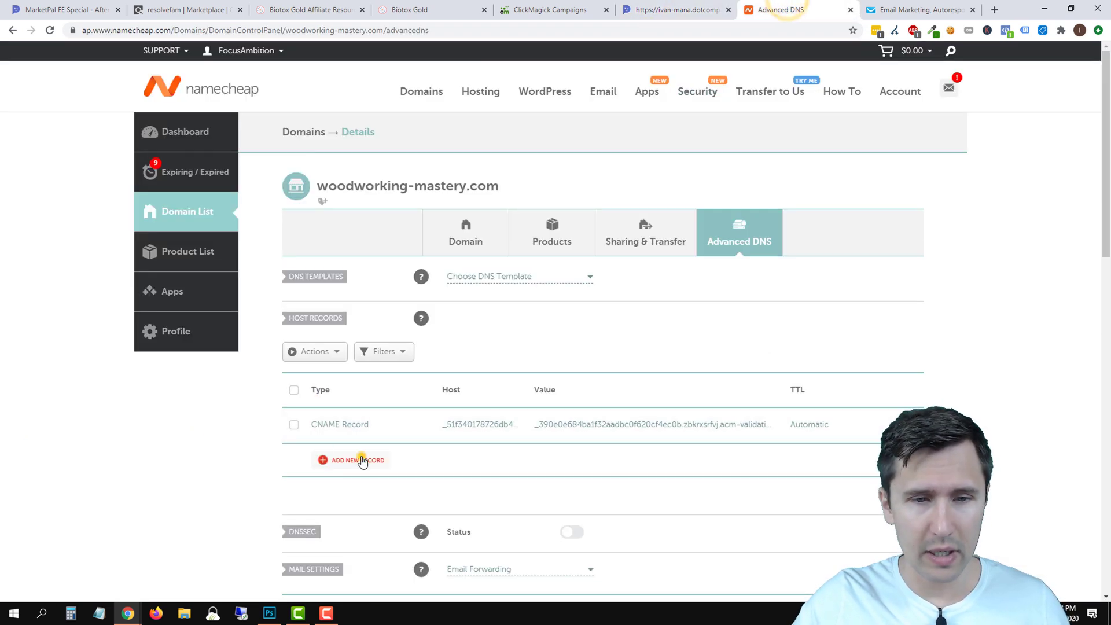
pyautogui.click(359, 457)
pyautogui.scroll(-2, 355, 277)
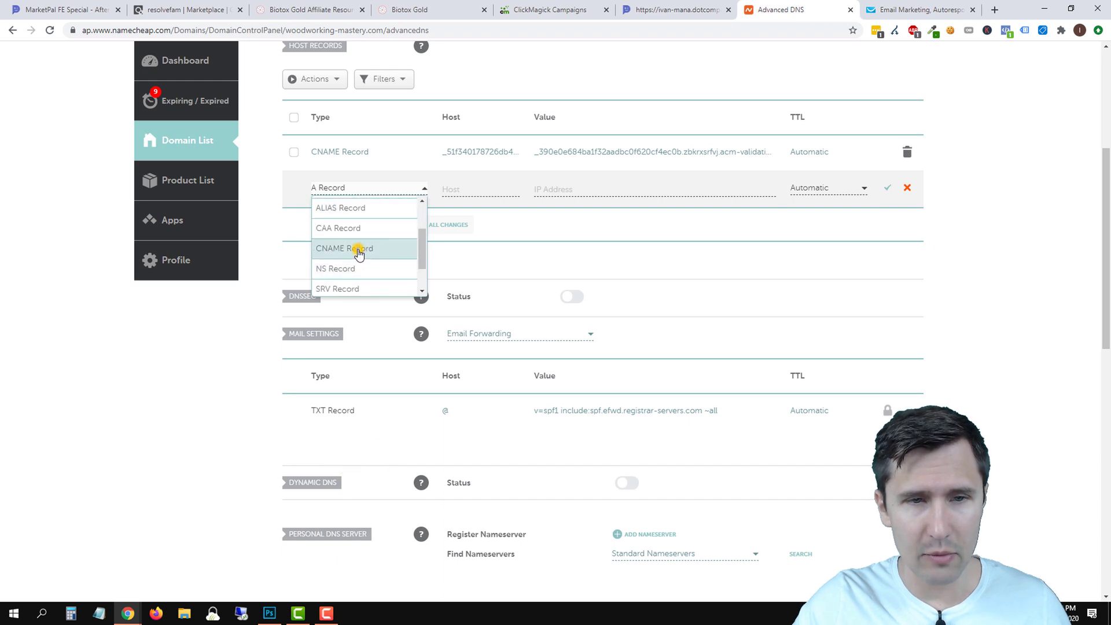
pyautogui.click(358, 249)
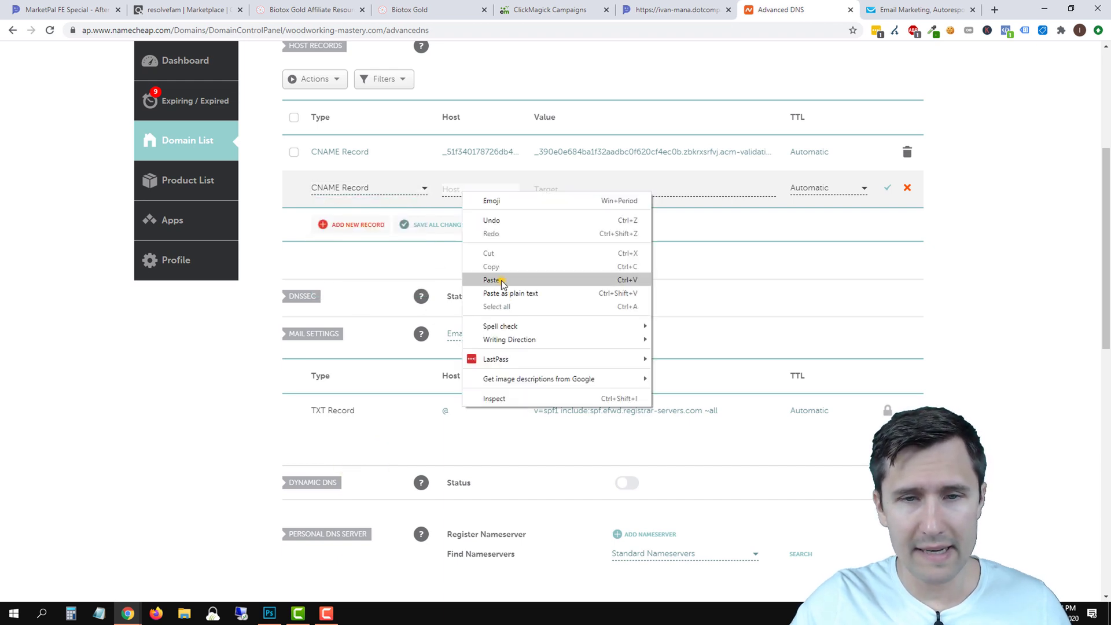
pyautogui.click(491, 280)
# Set the www record's target to d2pb2h5ehlnewi.cloudfront.net and save it.
pyautogui.click(682, 10)
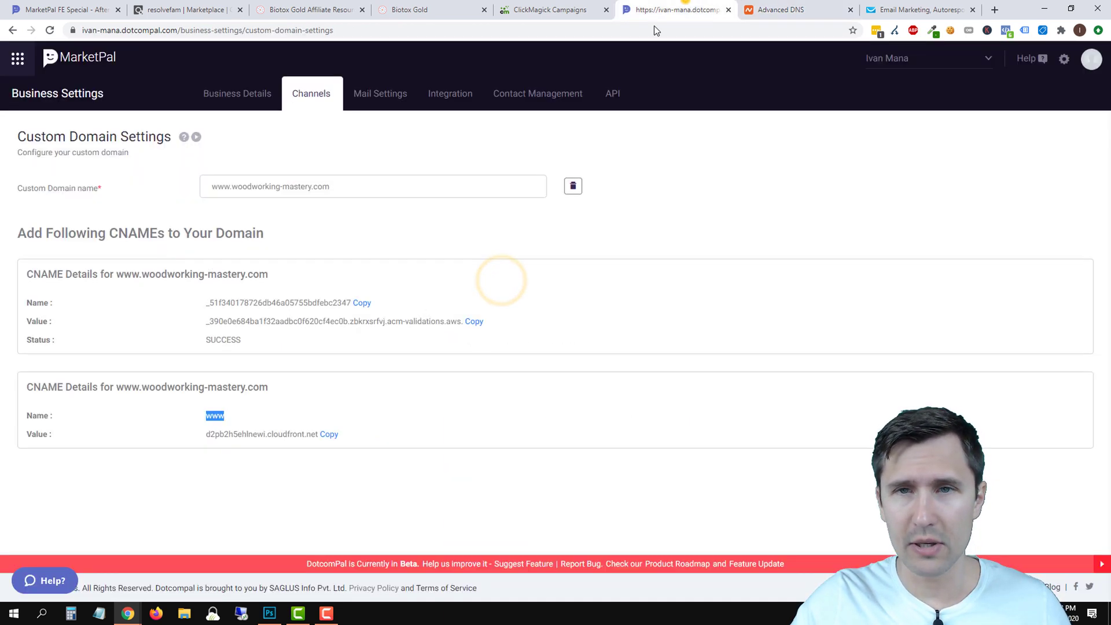
pyautogui.click(329, 434)
pyautogui.click(779, 9)
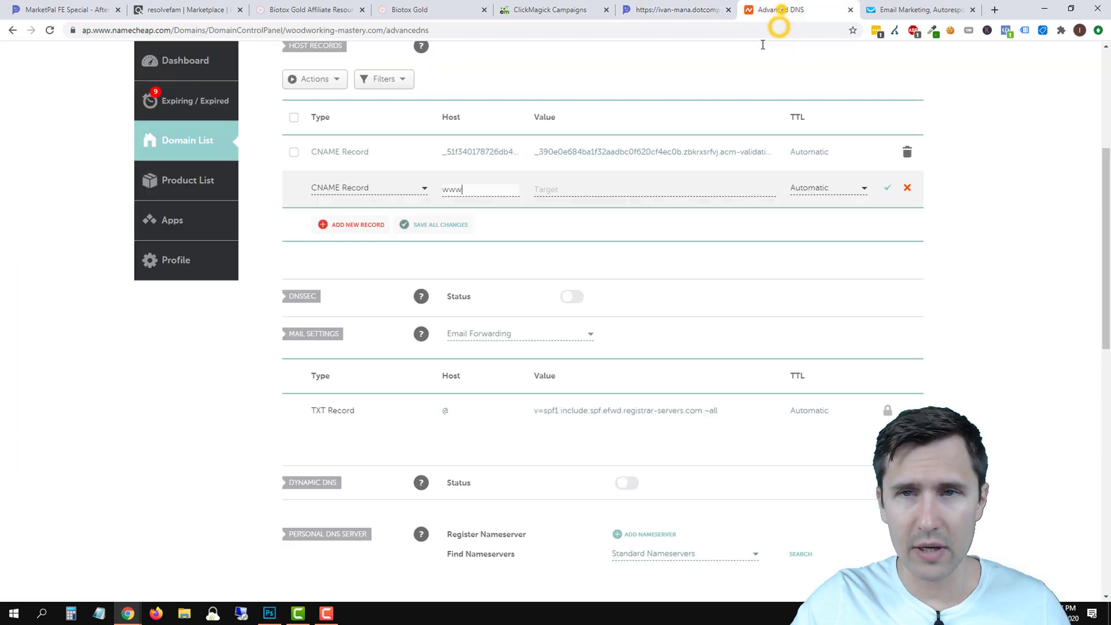
pyautogui.rightClick(559, 188)
pyautogui.click(597, 278)
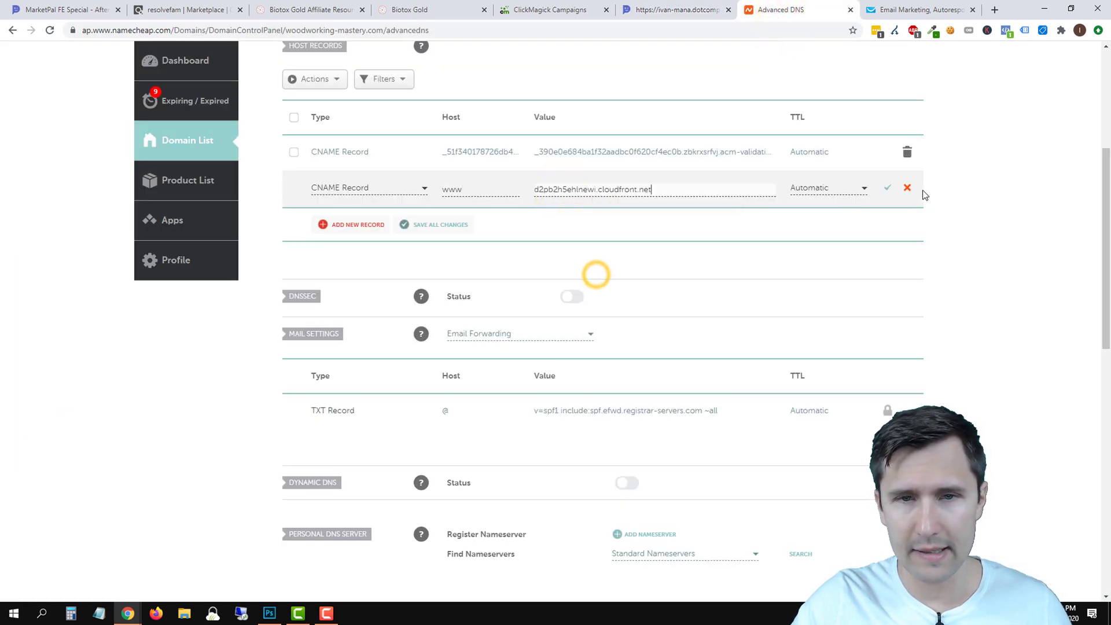
pyautogui.click(887, 189)
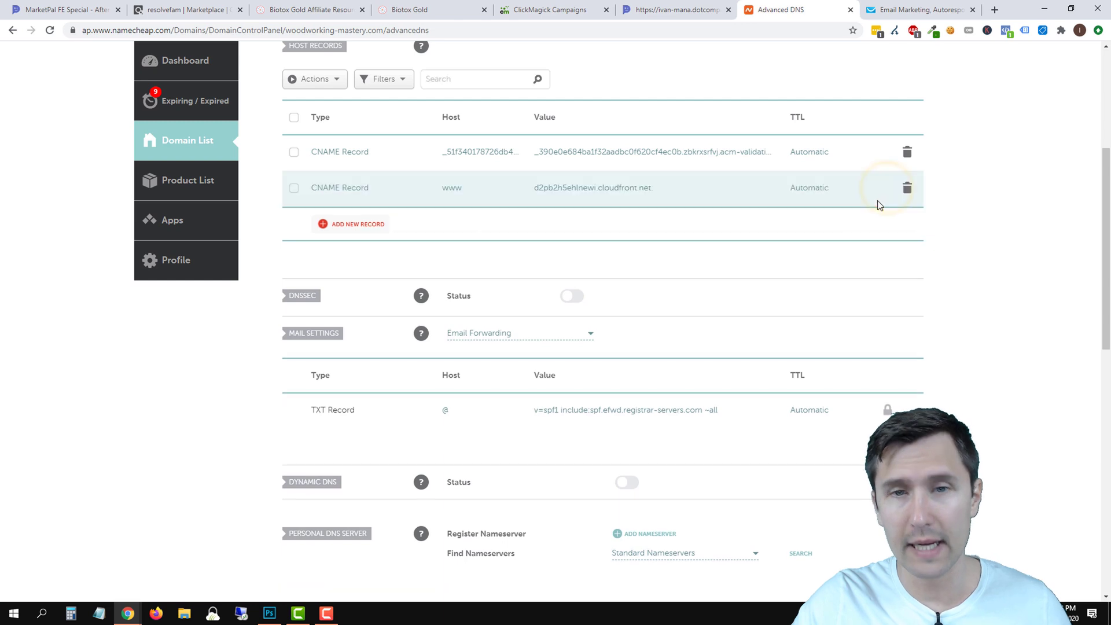
pyautogui.scroll(3, 642, 272)
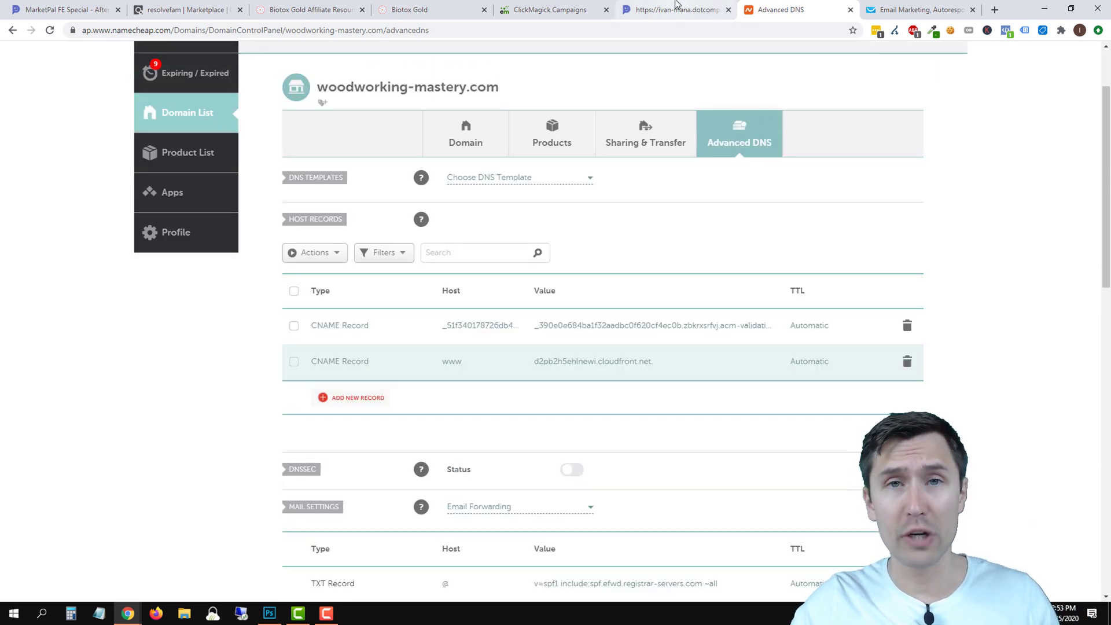
pyautogui.click(675, 7)
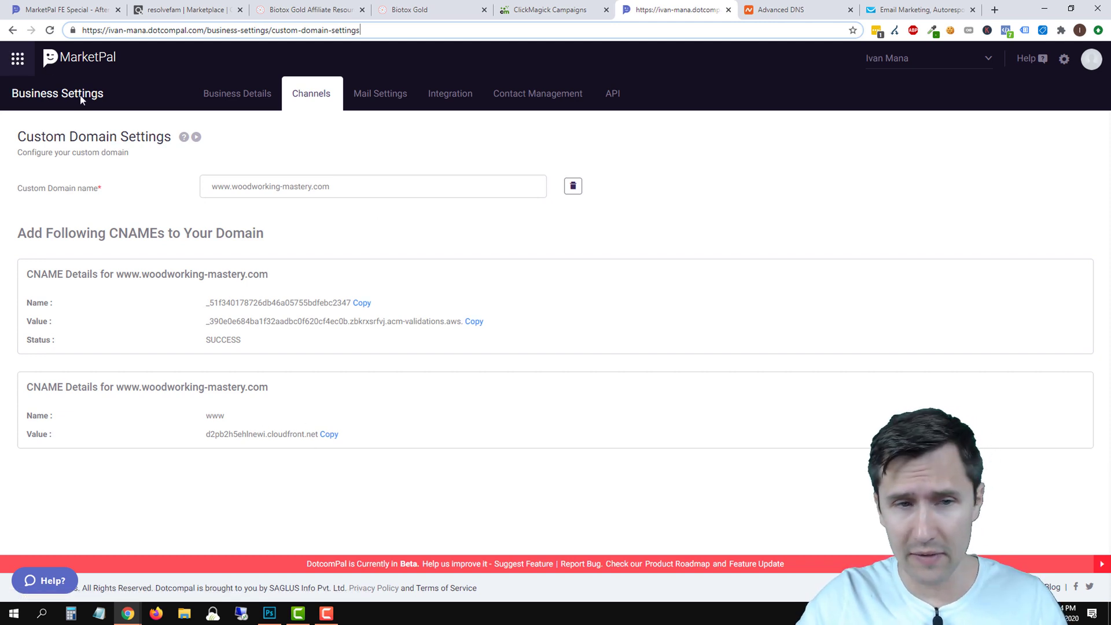
# Open the Biotox Gold page from the campaign pages and copy its published link.
pyautogui.click(11, 67)
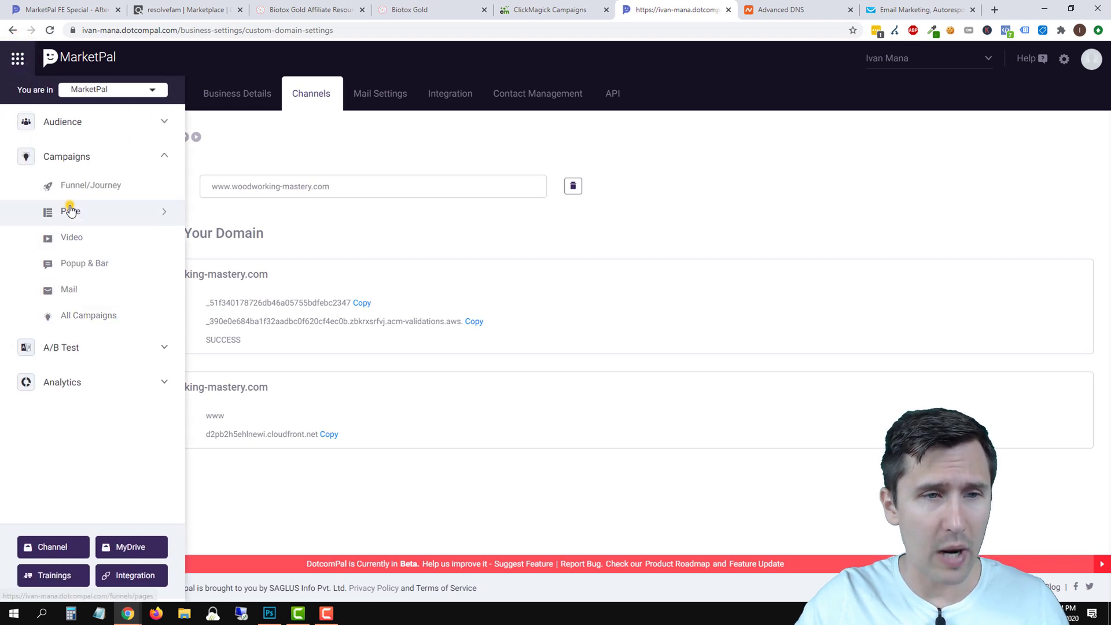
pyautogui.click(70, 211)
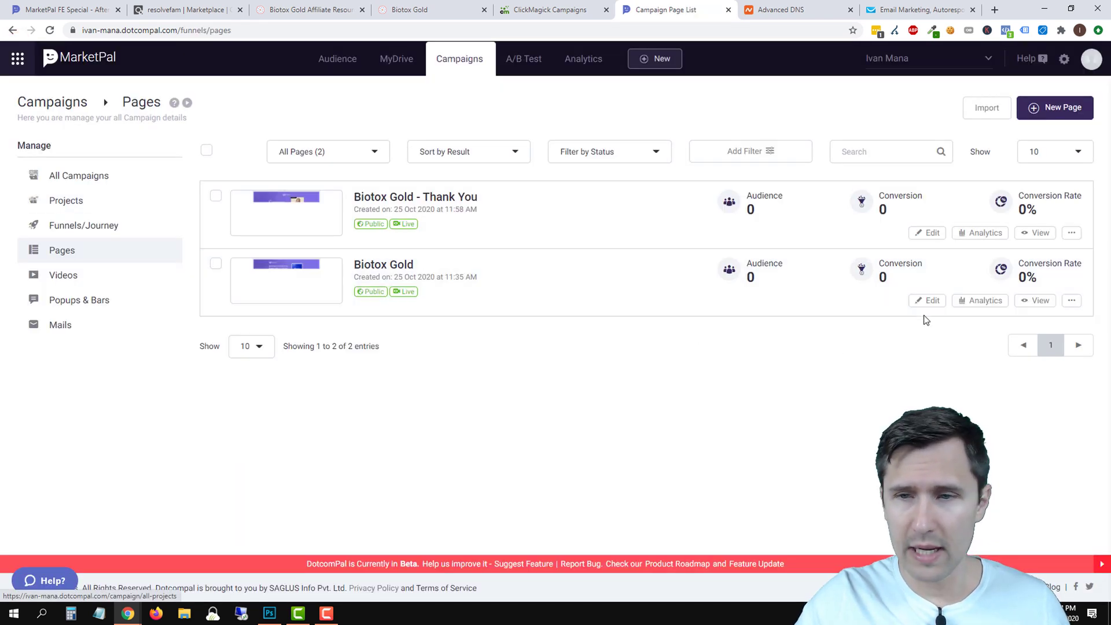
pyautogui.click(930, 300)
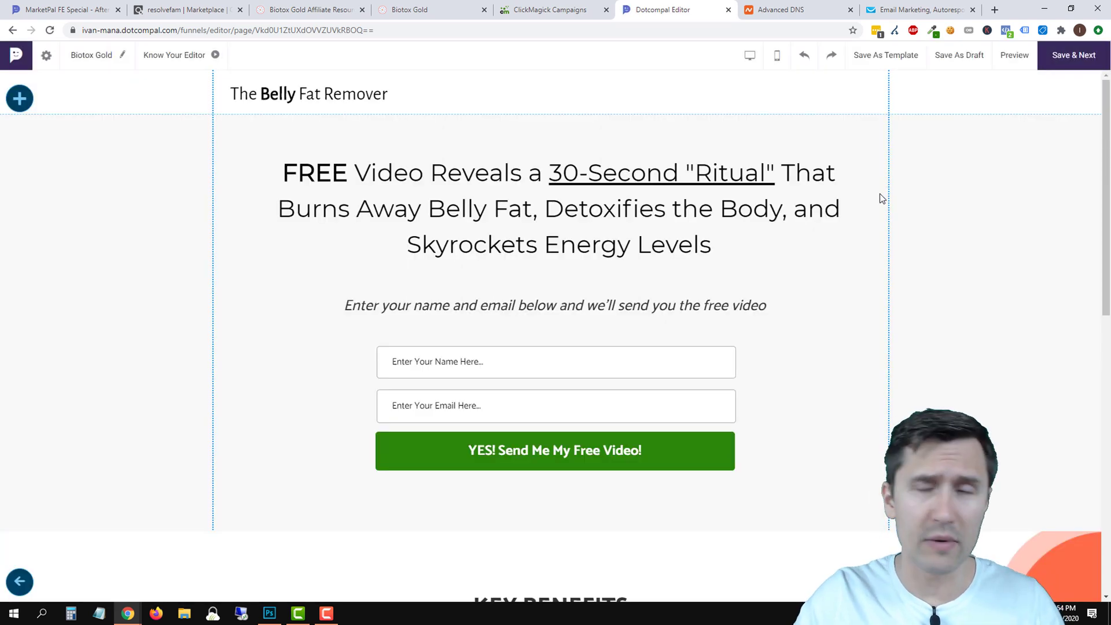
pyautogui.click(1062, 69)
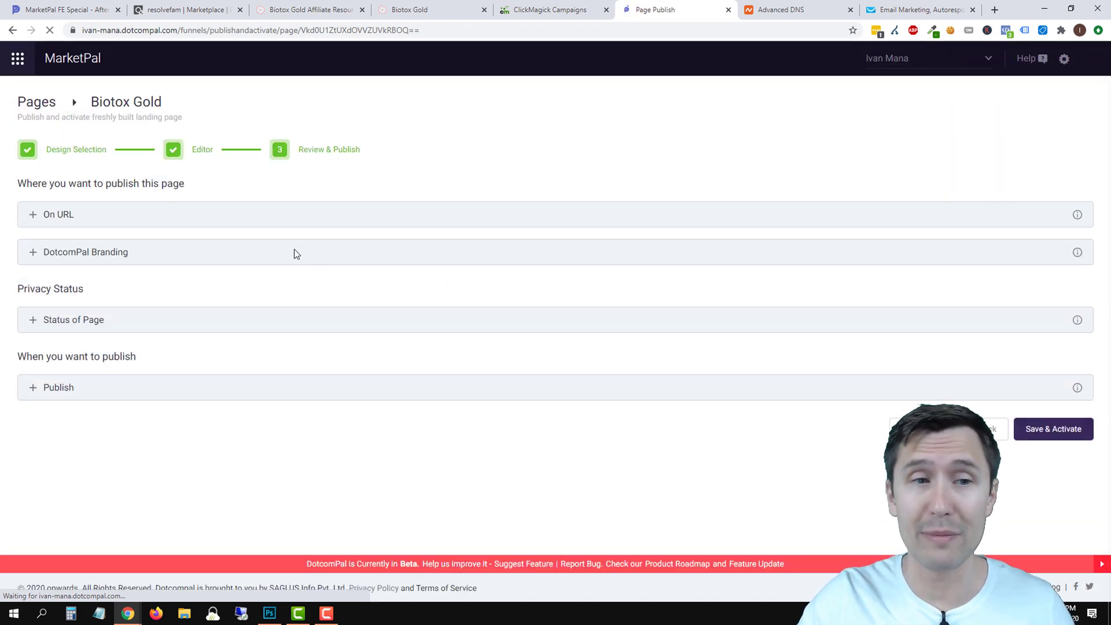
pyautogui.click(65, 219)
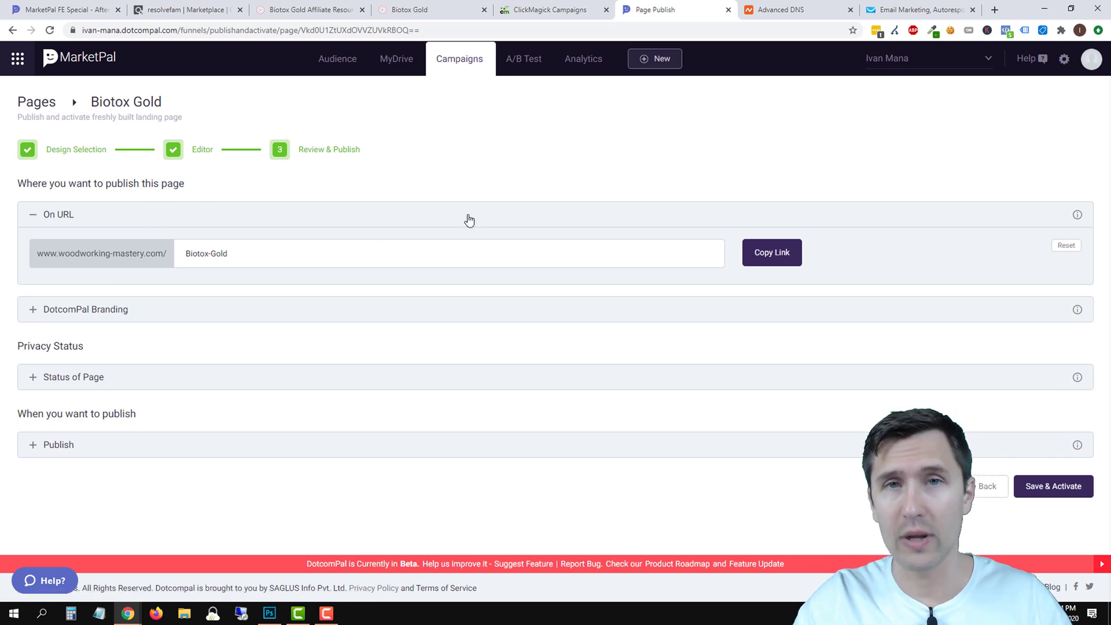
pyautogui.click(773, 253)
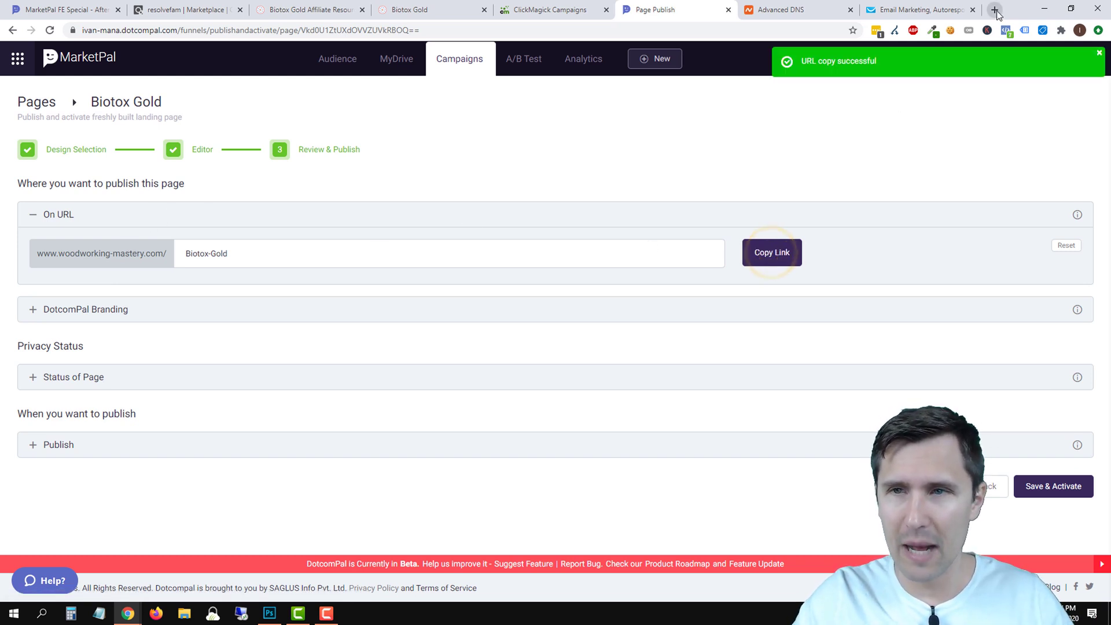
pyautogui.click(995, 10)
pyautogui.hotkey('ctrl', 'v')
pyautogui.press('Return')
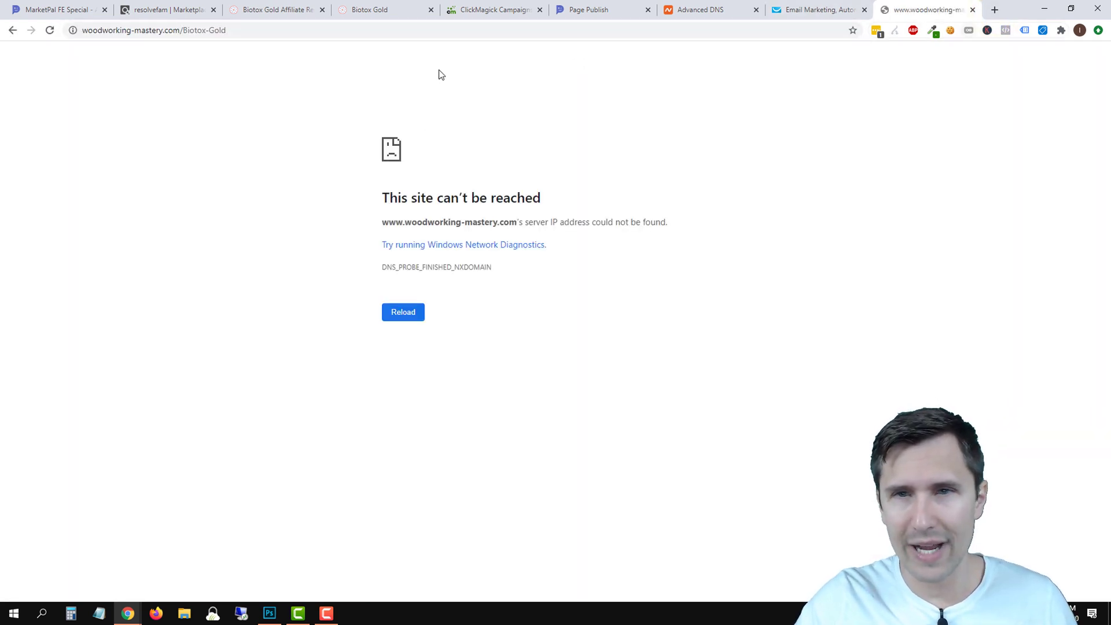
pyautogui.click(50, 30)
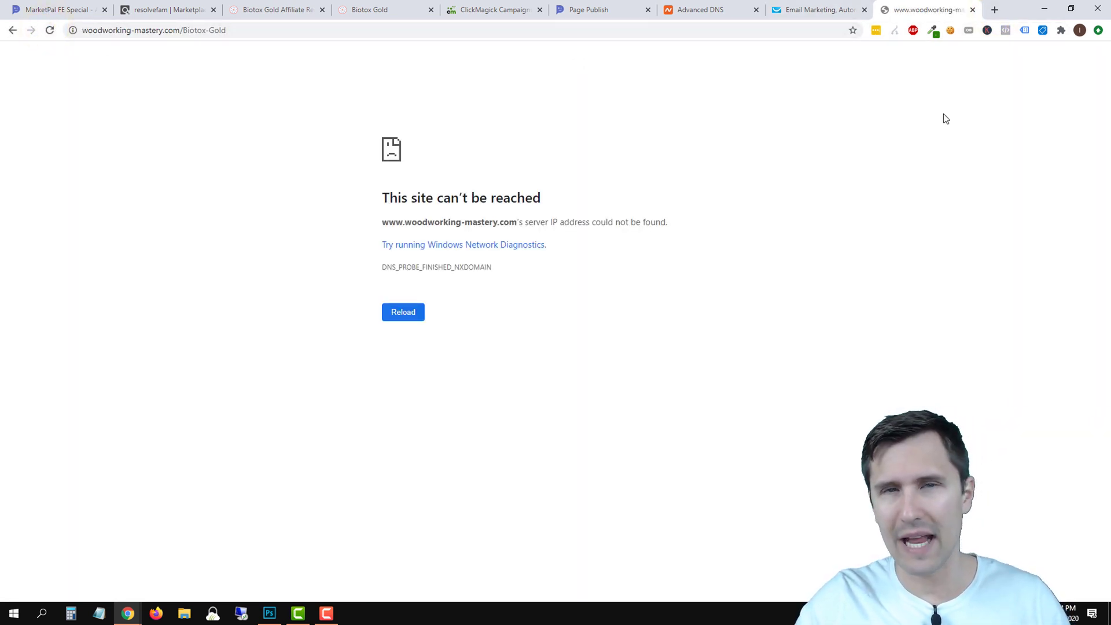
pyautogui.click(617, 9)
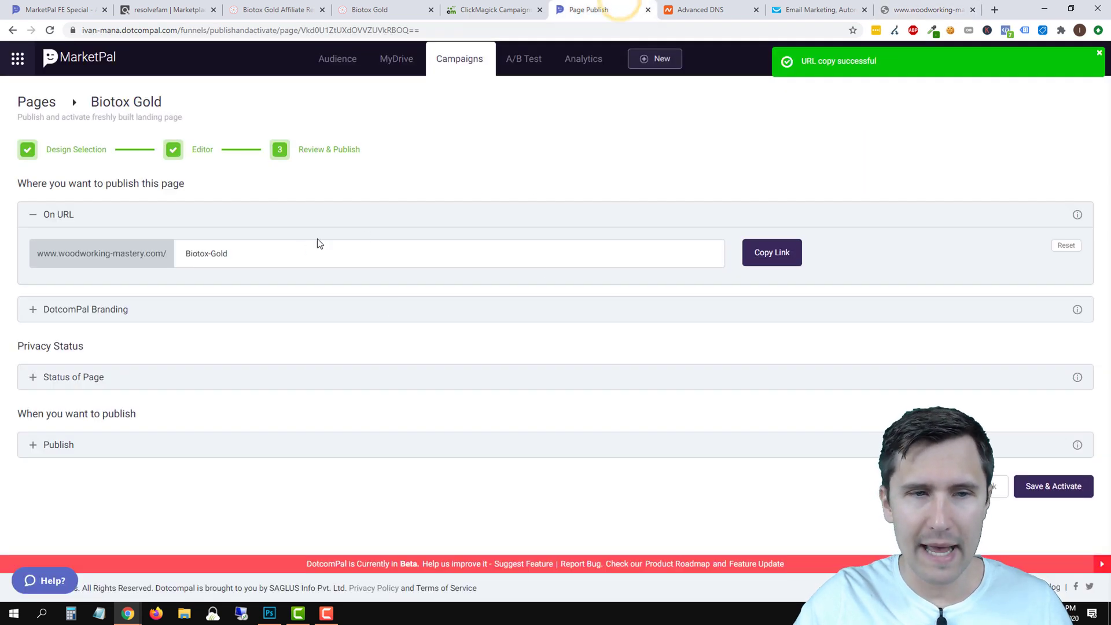
pyautogui.click(220, 255)
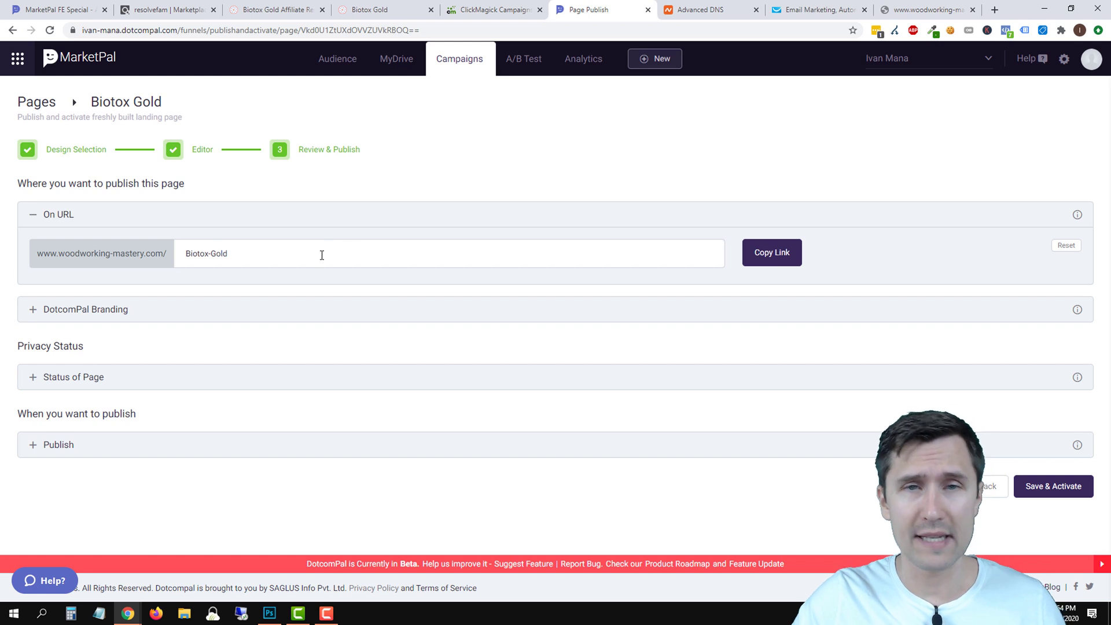
pyautogui.click(697, 9)
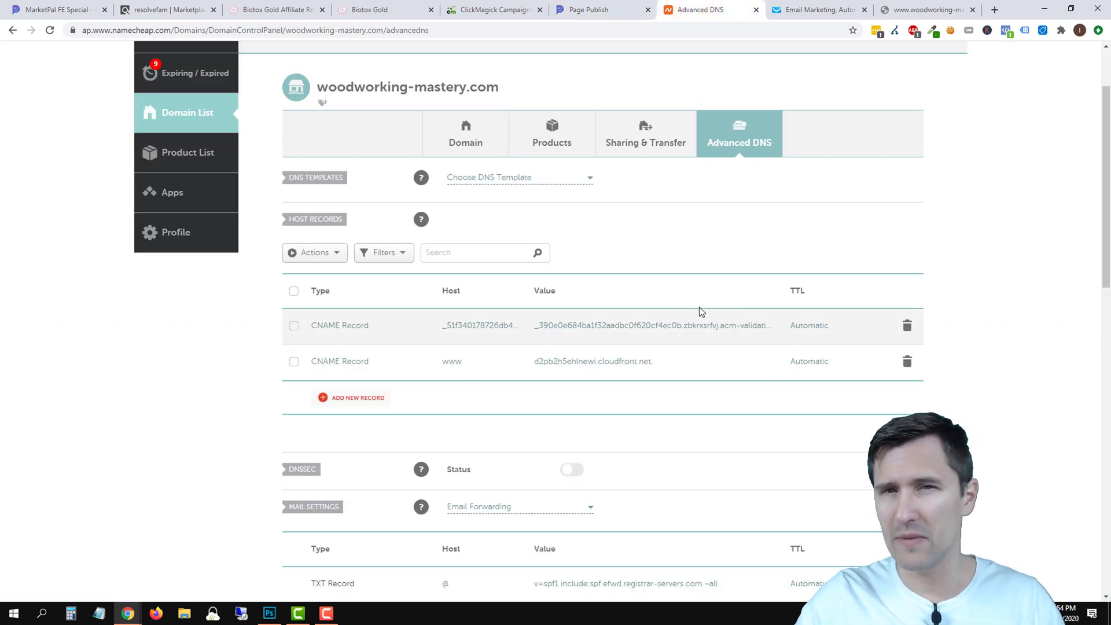
pyautogui.click(949, 8)
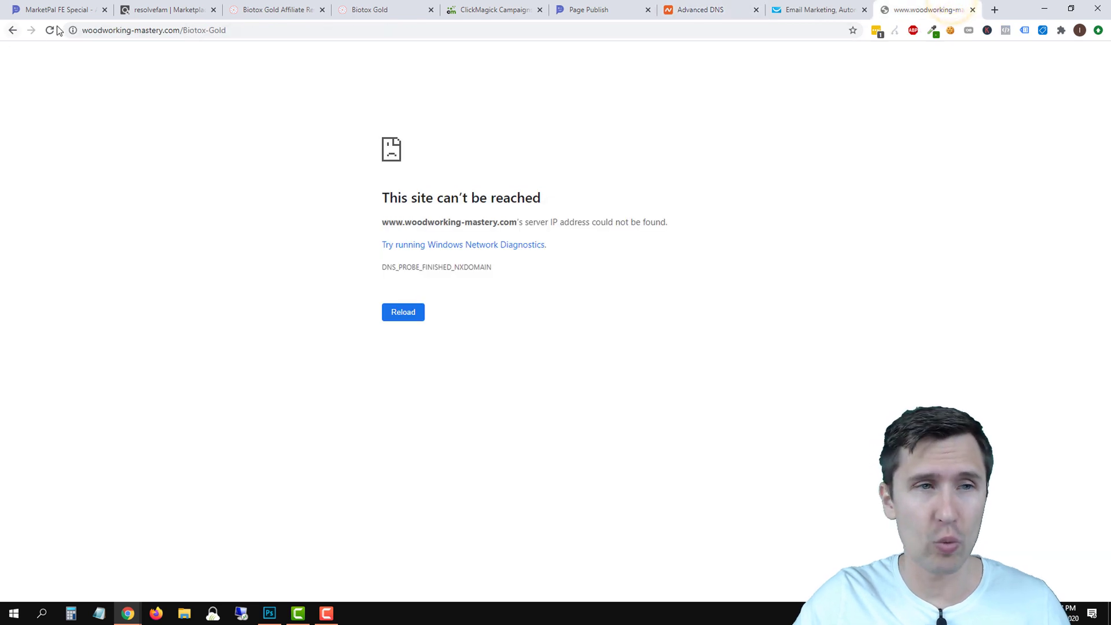
pyautogui.click(49, 30)
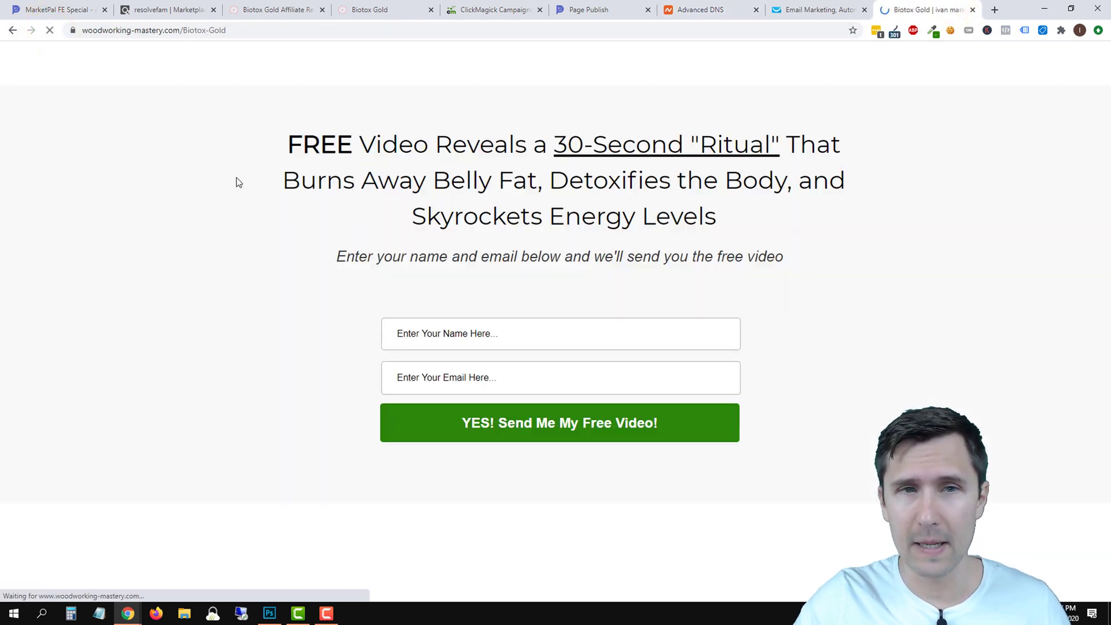
pyautogui.click(598, 3)
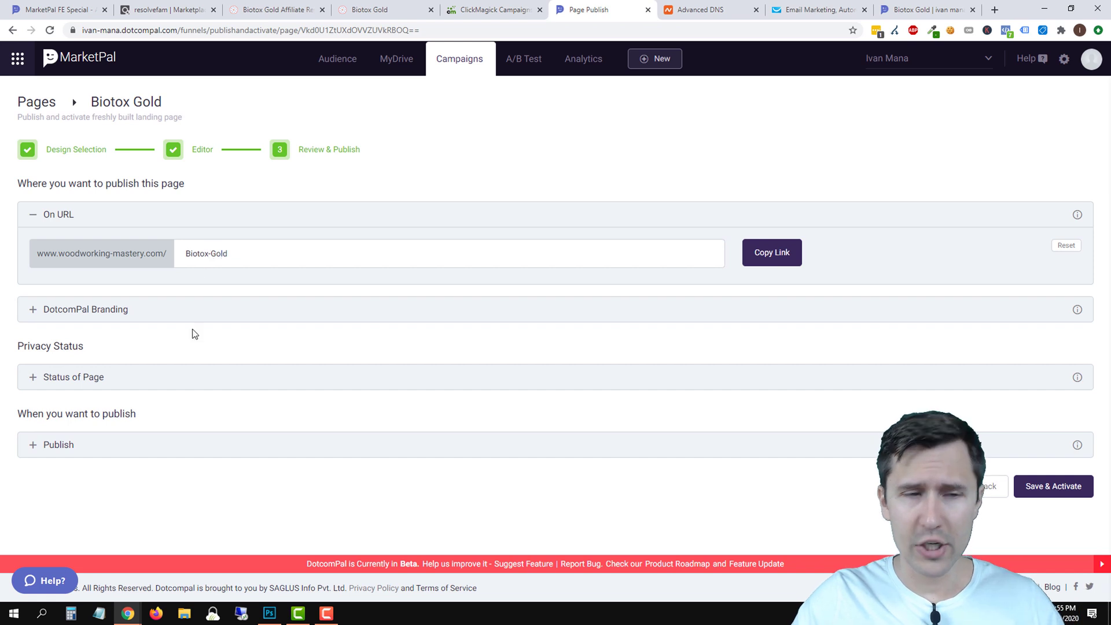
# Try turning off DotcomPal branding and dismiss the account upgrade prompt.
pyautogui.click(117, 313)
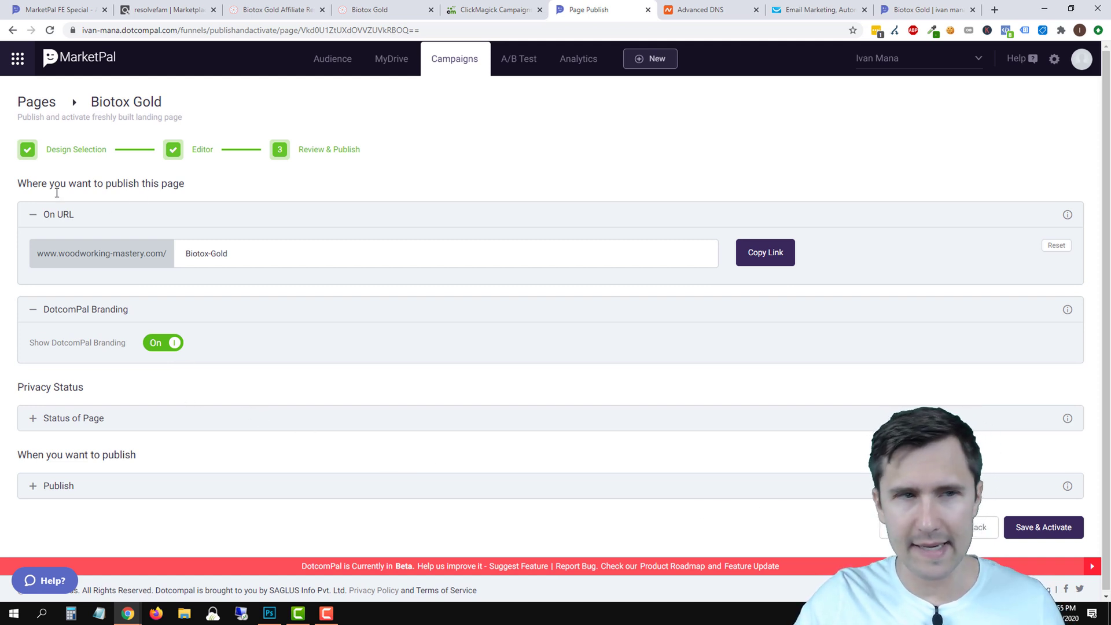
pyautogui.click(160, 346)
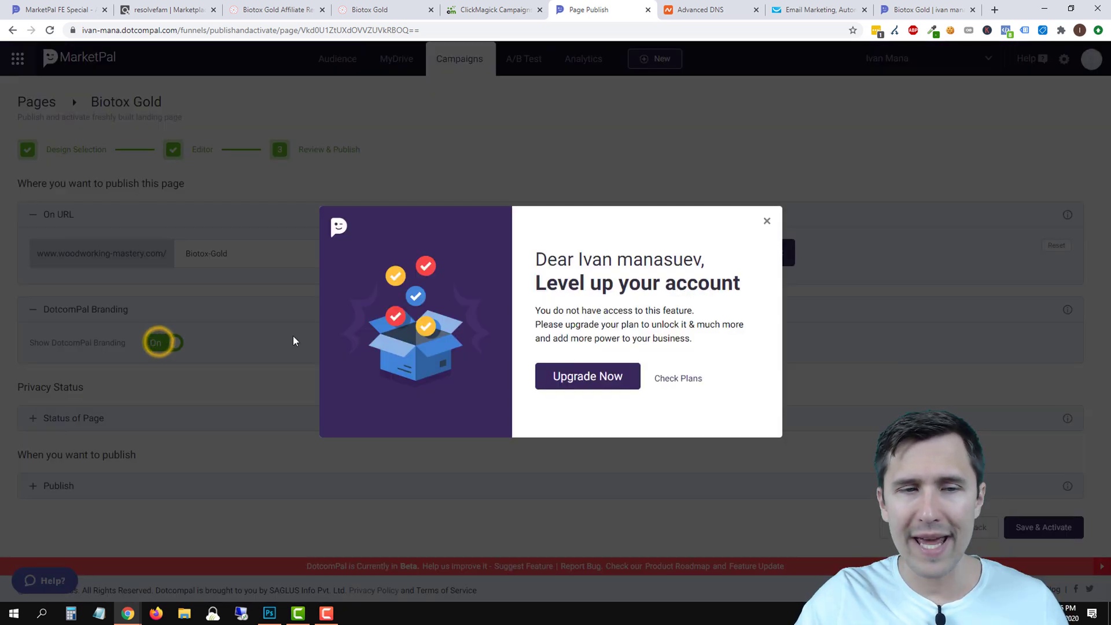
pyautogui.click(767, 221)
# Set the page status to Public with publishing Now, then Save & Activate.
pyautogui.click(73, 418)
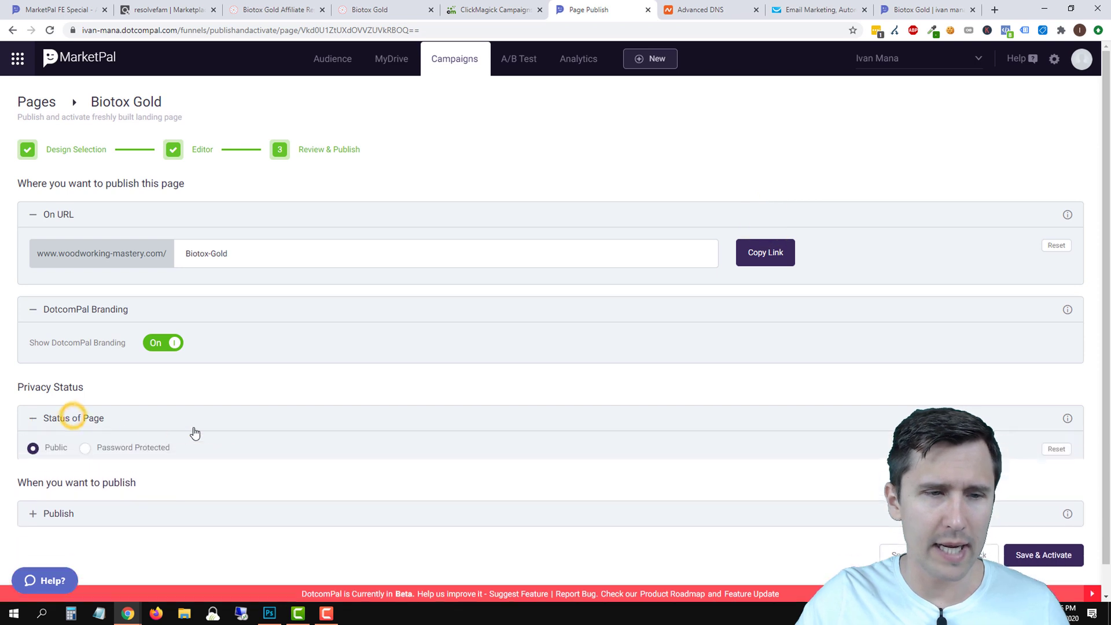
pyautogui.click(108, 449)
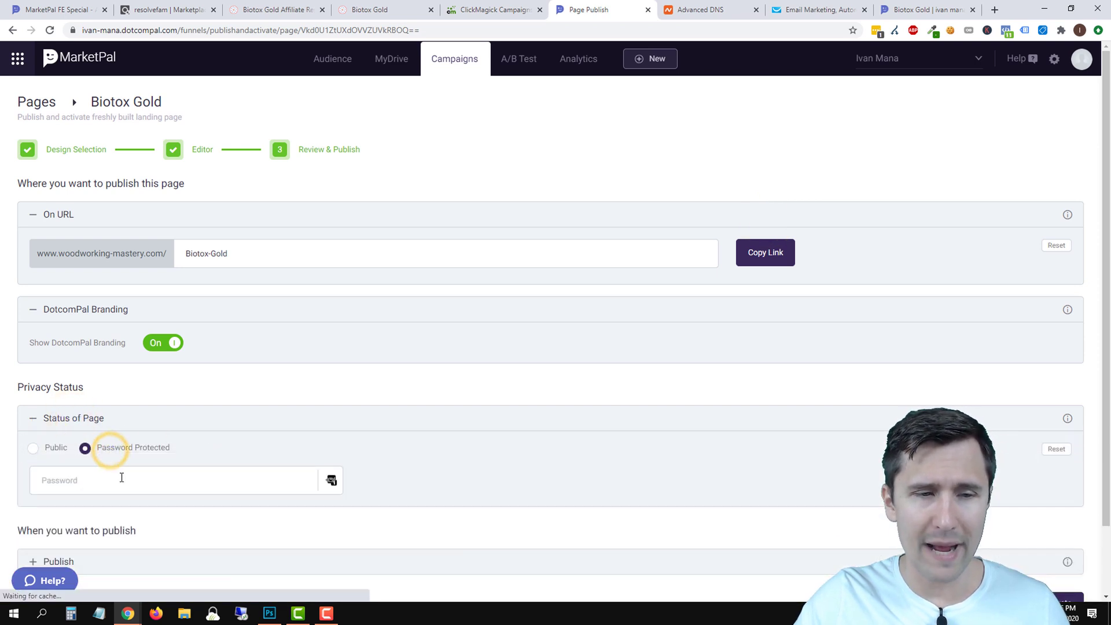
pyautogui.click(58, 450)
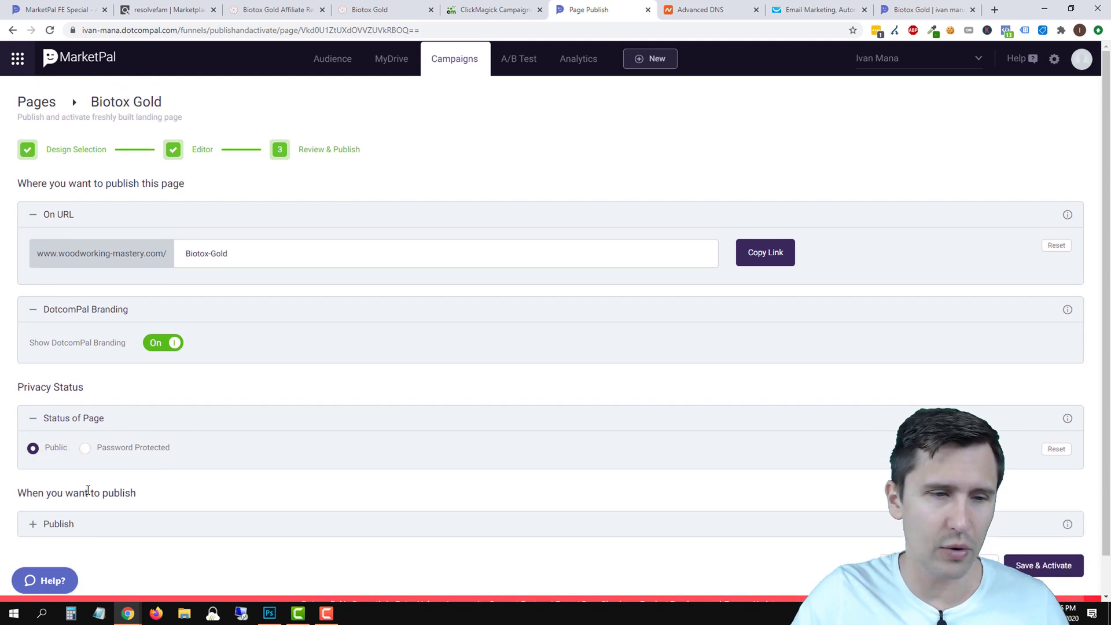
pyautogui.scroll(-1, 65, 494)
pyautogui.click(58, 483)
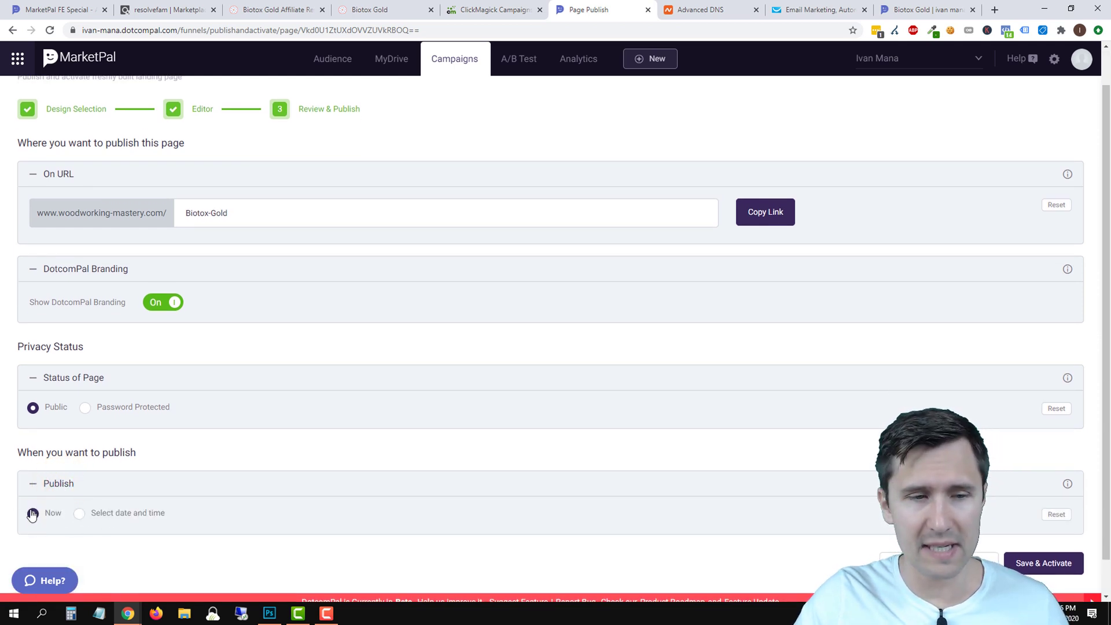
pyautogui.scroll(-1, 682, 499)
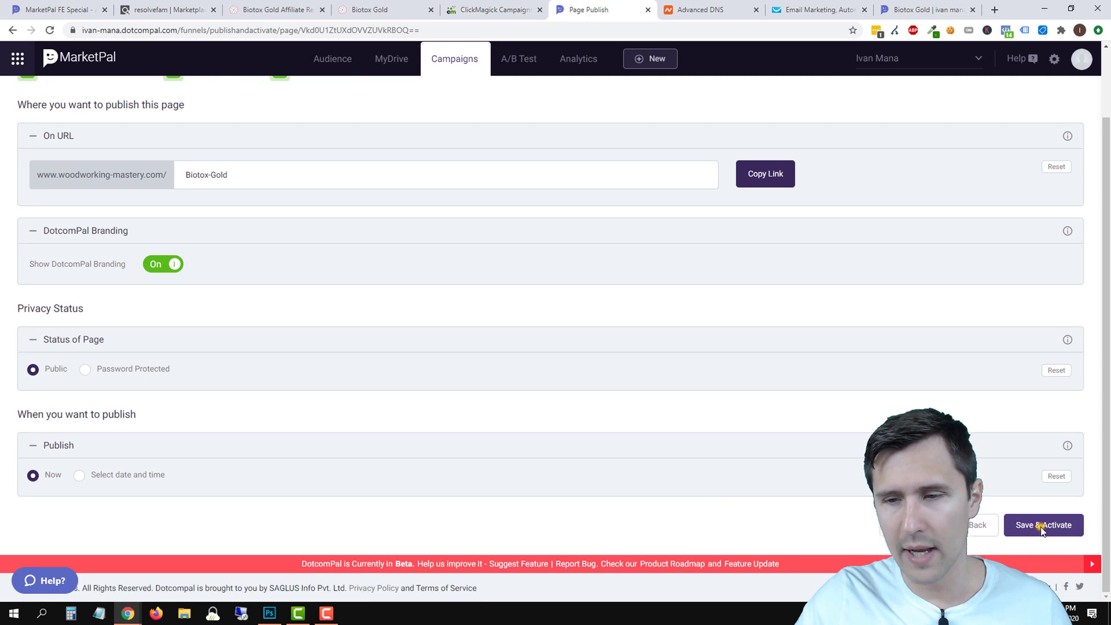
pyautogui.click(1042, 524)
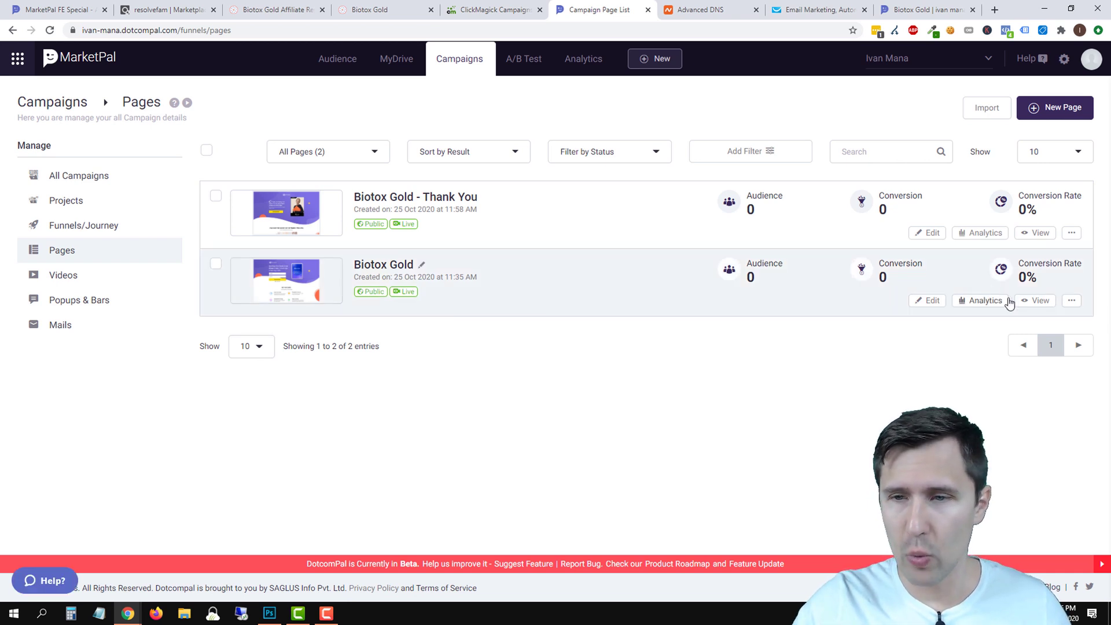
# Copy the live Biotox Gold page's web address.
pyautogui.click(1034, 301)
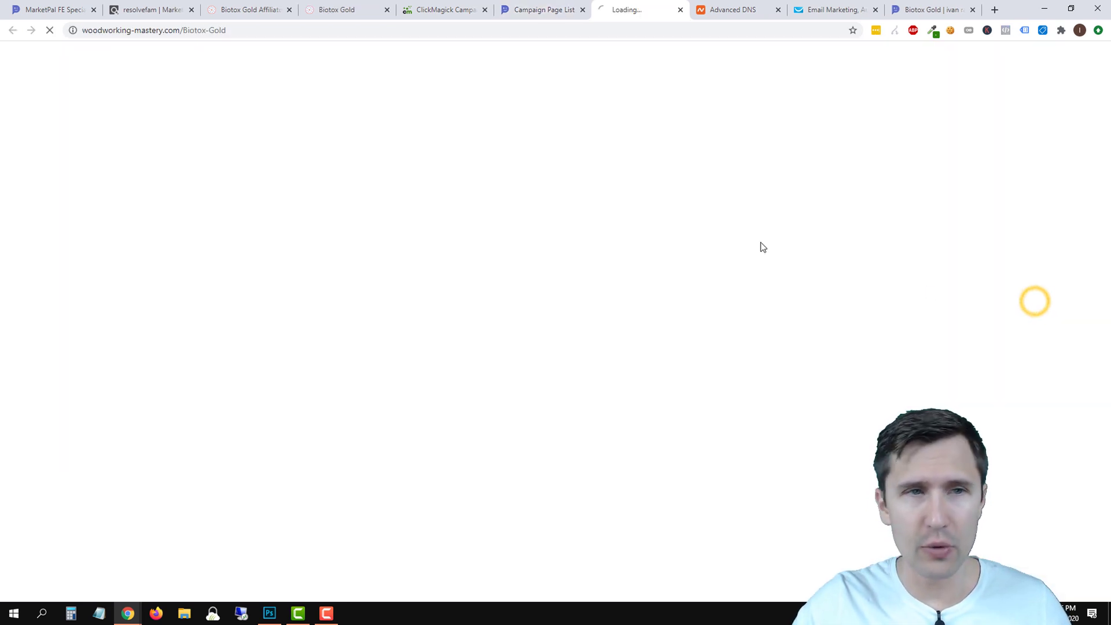
pyautogui.click(177, 30)
pyautogui.rightClick(174, 29)
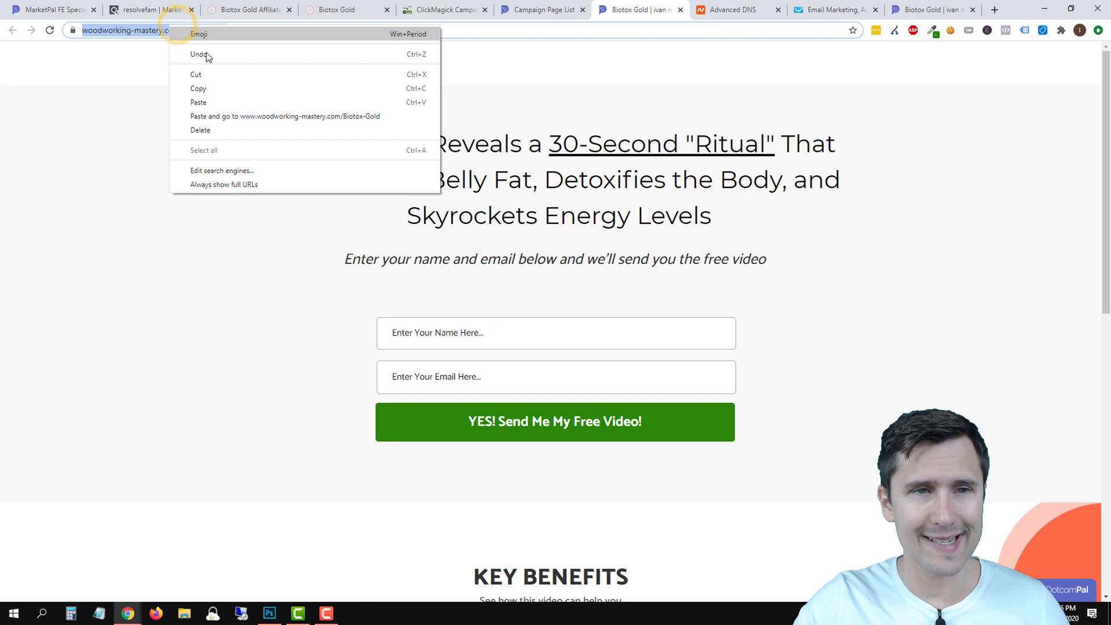
pyautogui.click(212, 87)
pyautogui.click(681, 9)
# Open ClickMagick's URL Builder and paste the Biotox-Gold address as the destination URL.
pyautogui.click(457, 11)
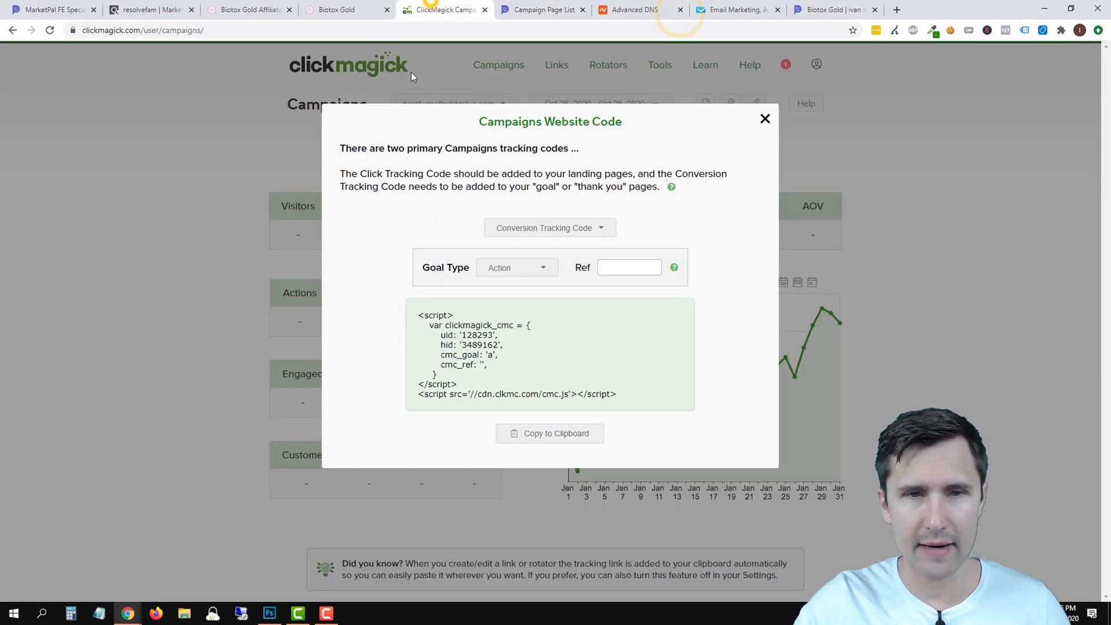
pyautogui.click(771, 122)
pyautogui.click(725, 103)
pyautogui.click(699, 145)
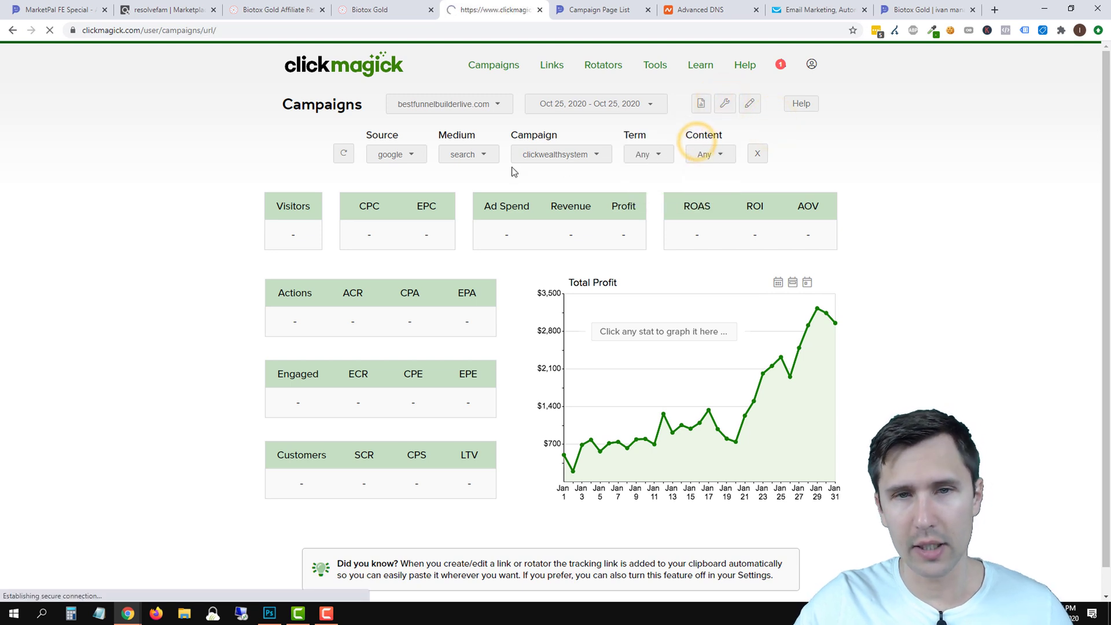
pyautogui.click(480, 162)
pyautogui.rightClick(489, 158)
pyautogui.click(520, 242)
# Fill in utm_source google, utm_medium search, utm_campaign biotox and utm_term {keyword}.
pyautogui.click(510, 284)
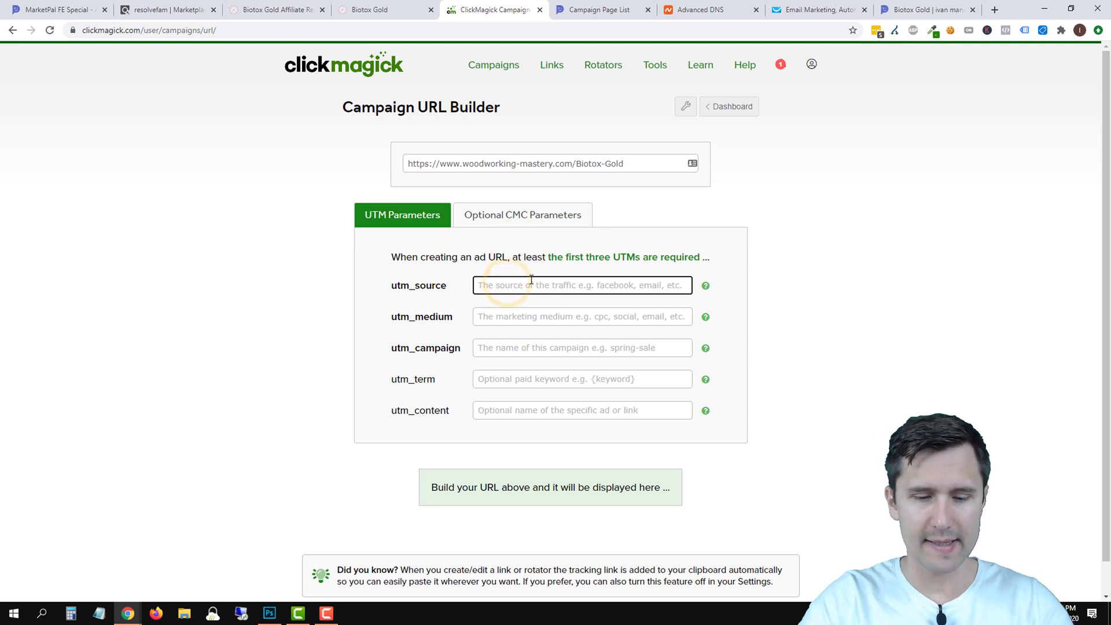
pyautogui.write('google')
pyautogui.press('Tab')
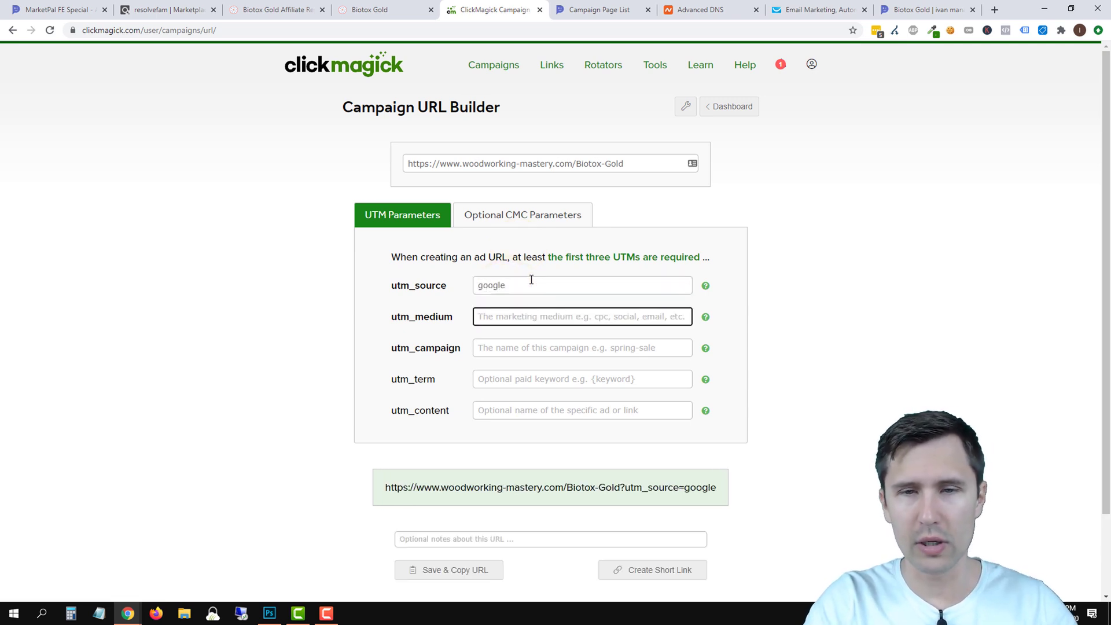
pyautogui.write('search')
pyautogui.press('Tab')
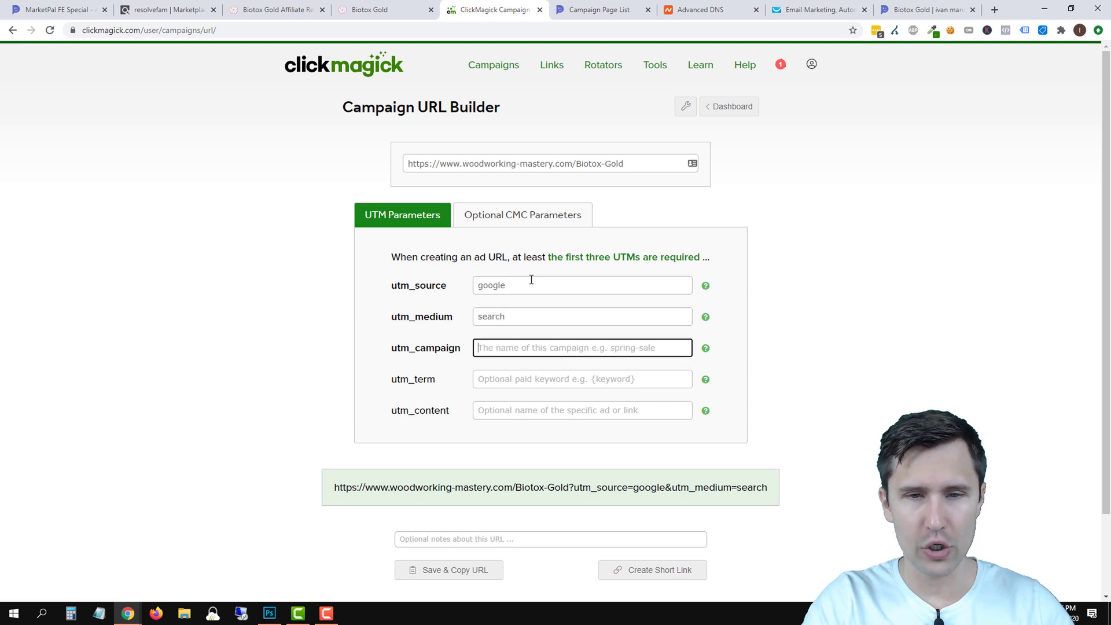
pyautogui.write('biotox')
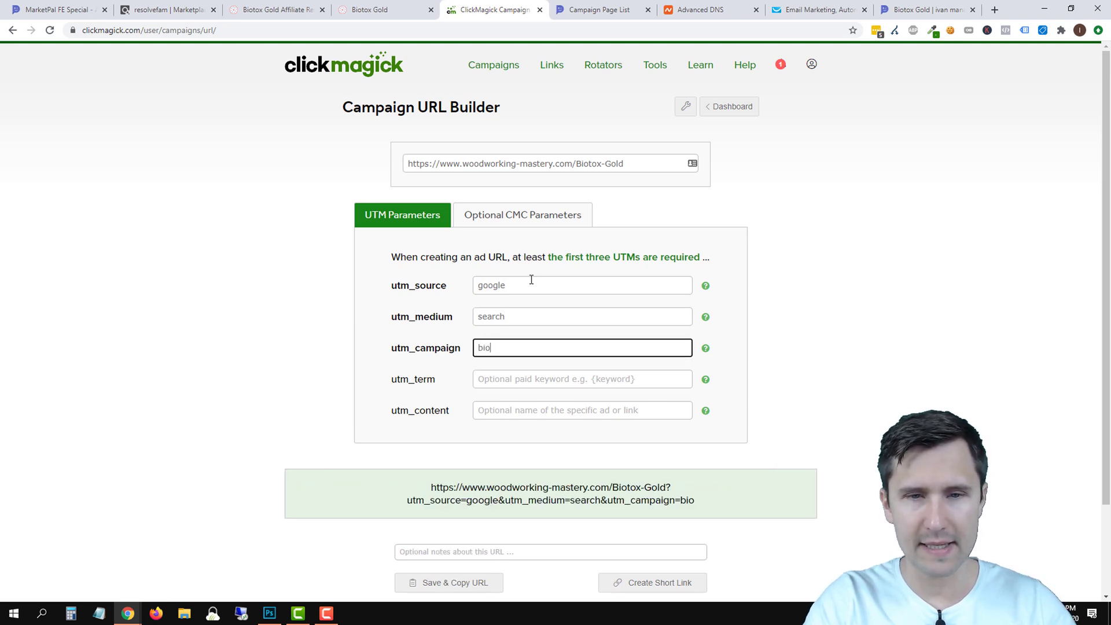
pyautogui.click(570, 378)
pyautogui.write('{keyword}')
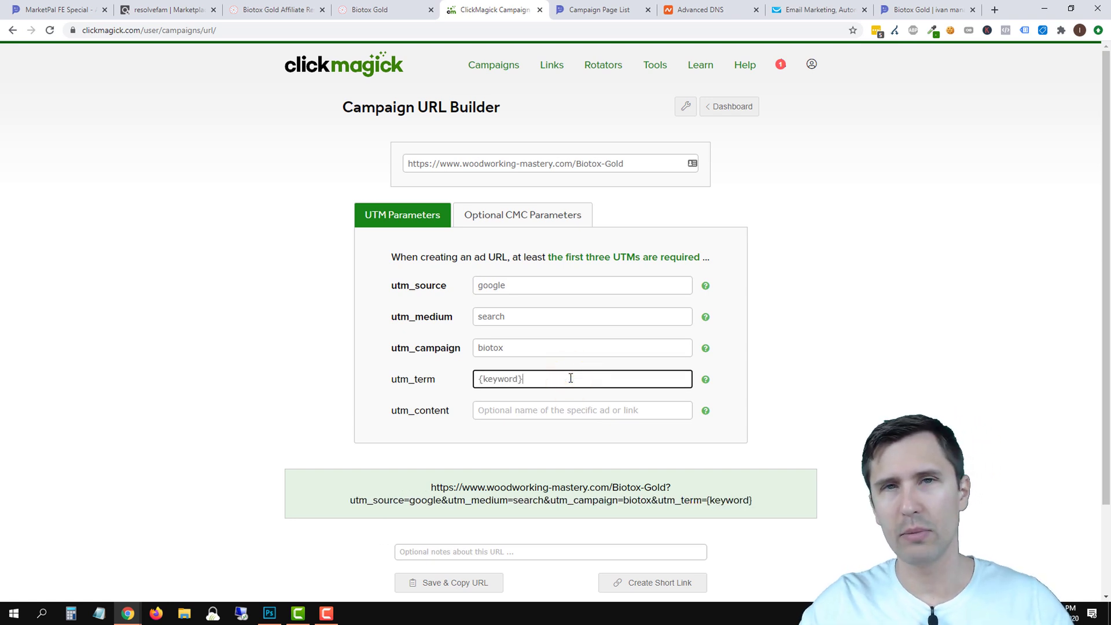
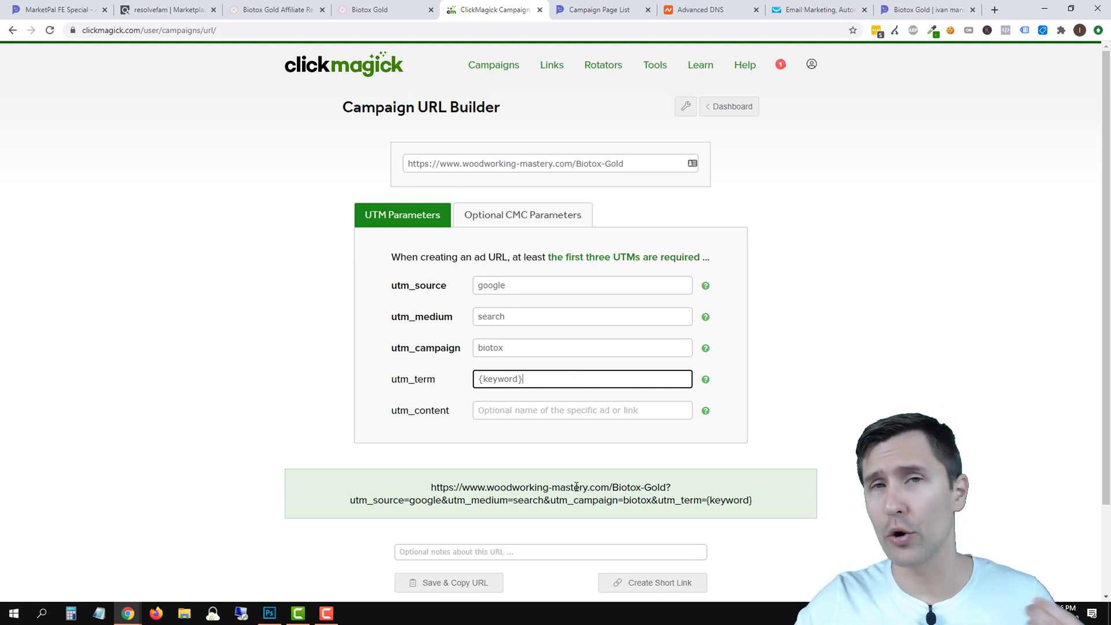
# Copy the tracked Biotox-Gold campaign URL and load it in a new browser tab.
pyautogui.click(460, 584)
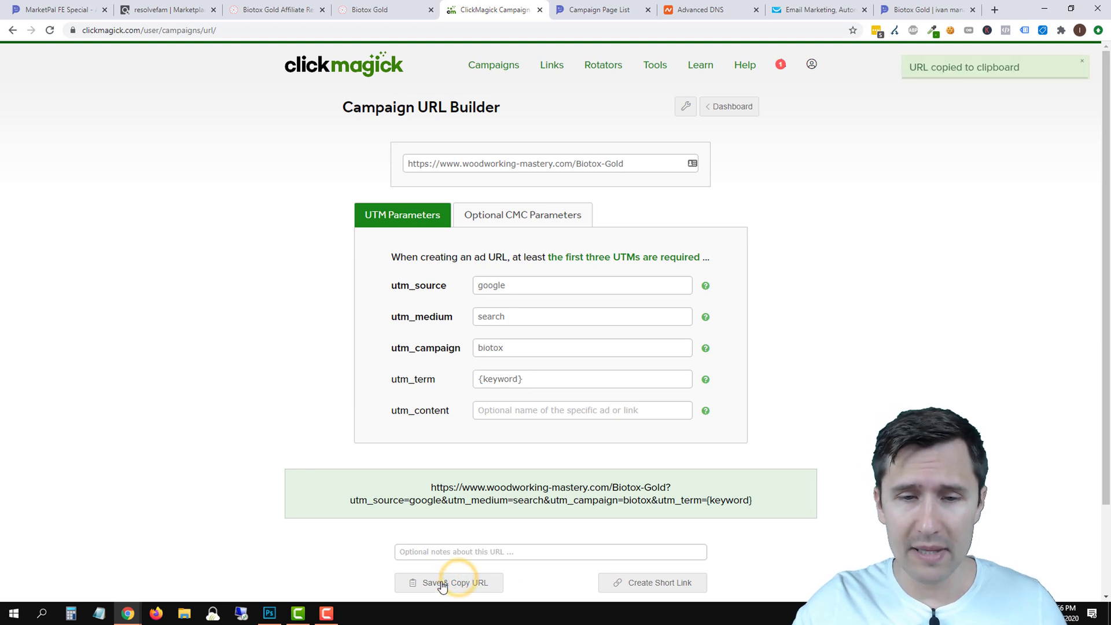
pyautogui.click(995, 9)
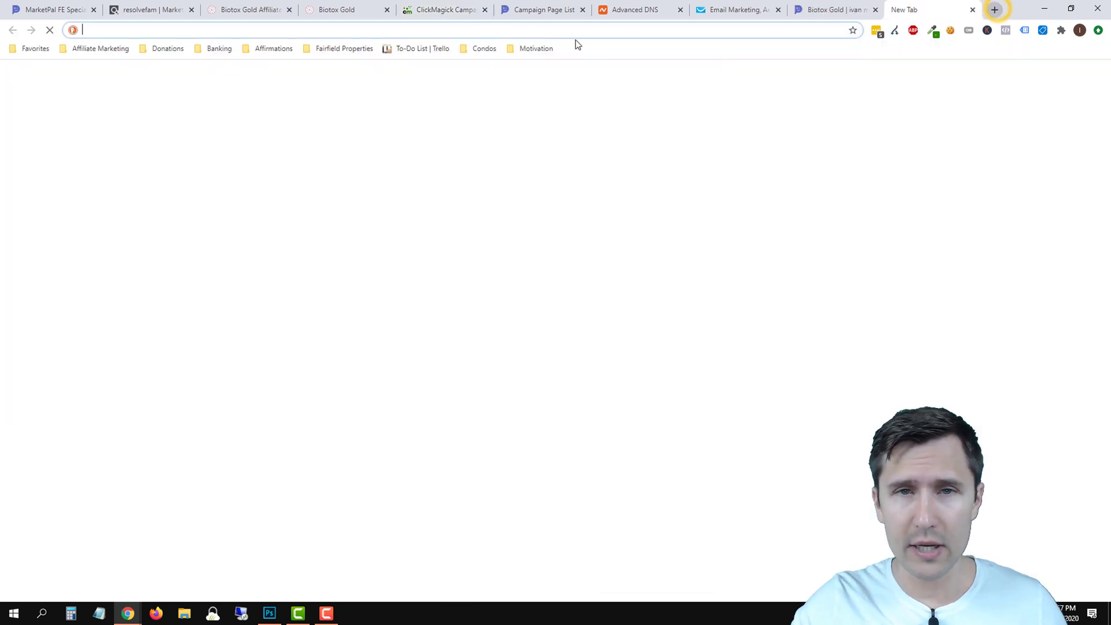
pyautogui.rightClick(568, 30)
pyautogui.click(634, 123)
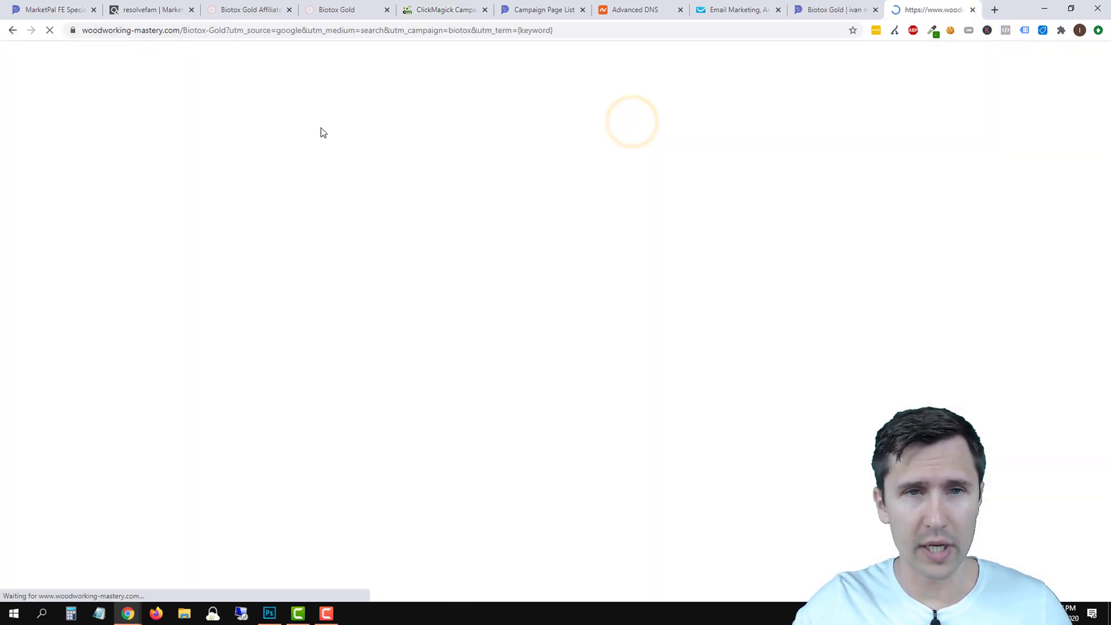
pyautogui.scroll(-2, 493, 385)
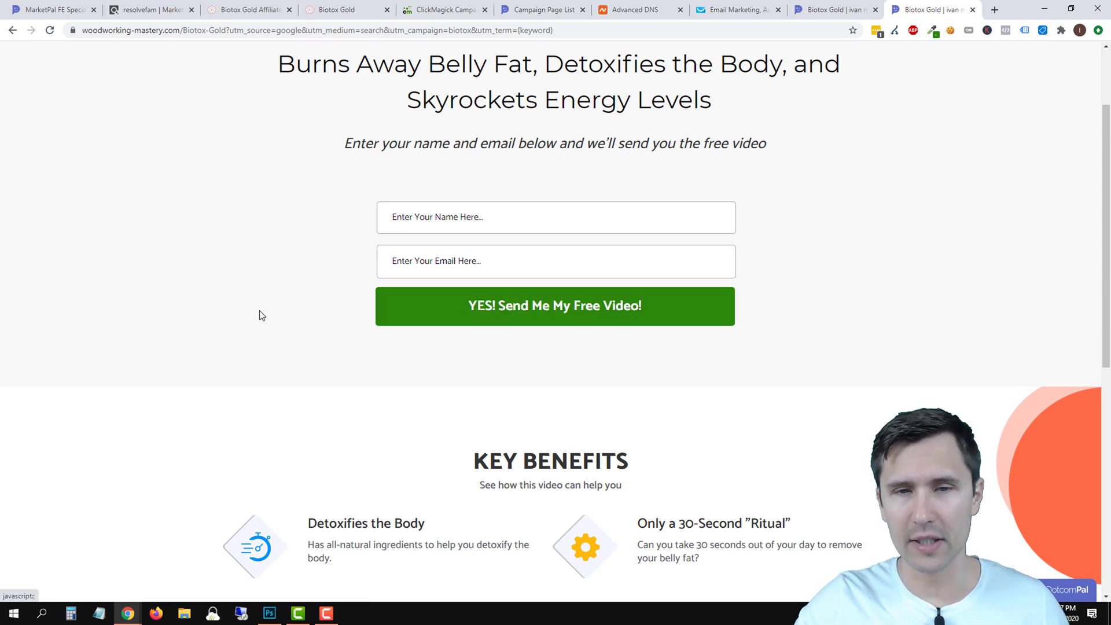
pyautogui.scroll(2, 347, 335)
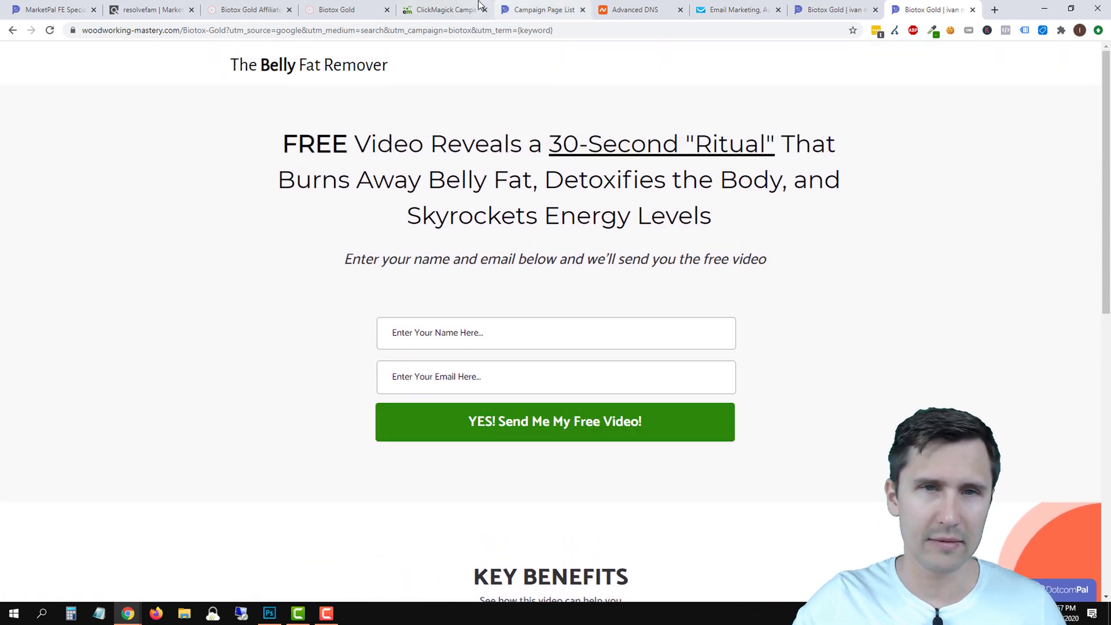
# Confirm the woodworking-mastery.com campaign stats in ClickMagick show one recorded visitor.
pyautogui.click(441, 8)
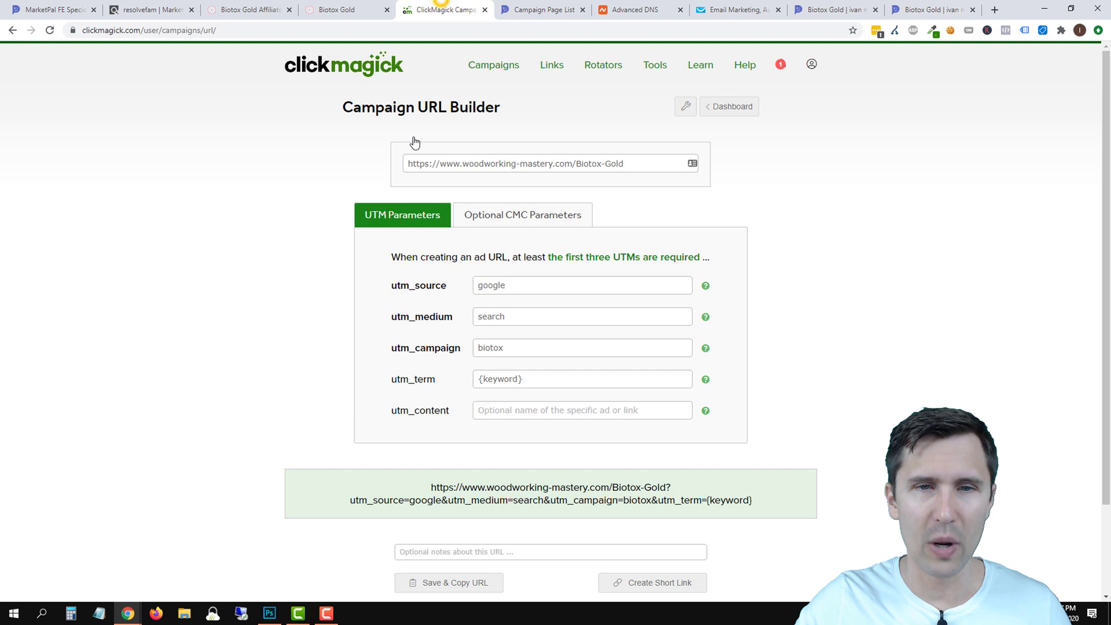
pyautogui.click(721, 112)
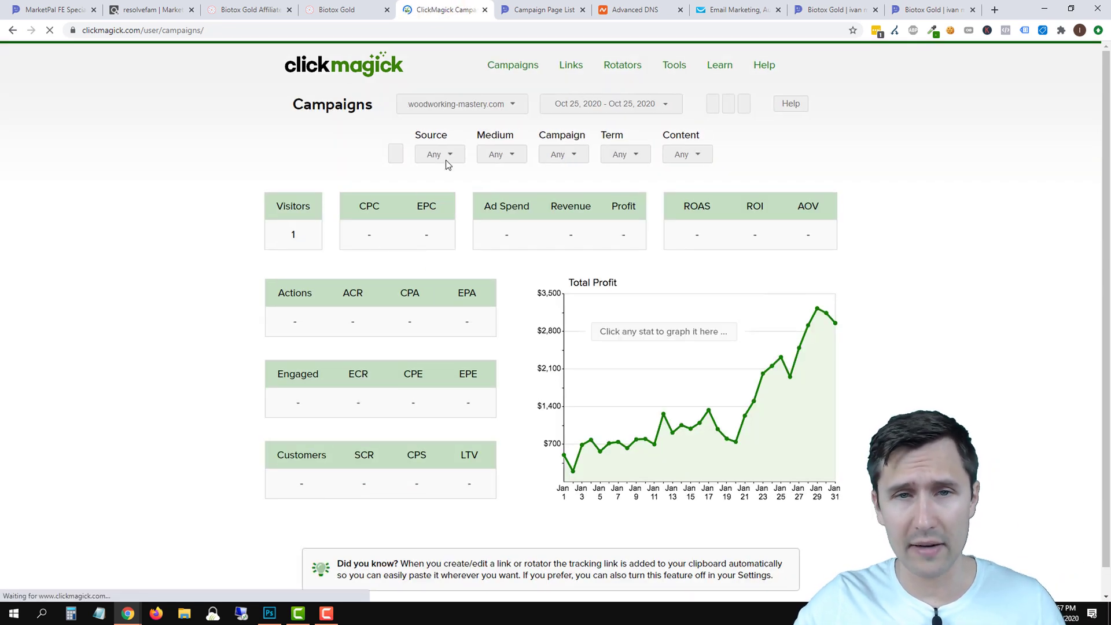
pyautogui.click(452, 103)
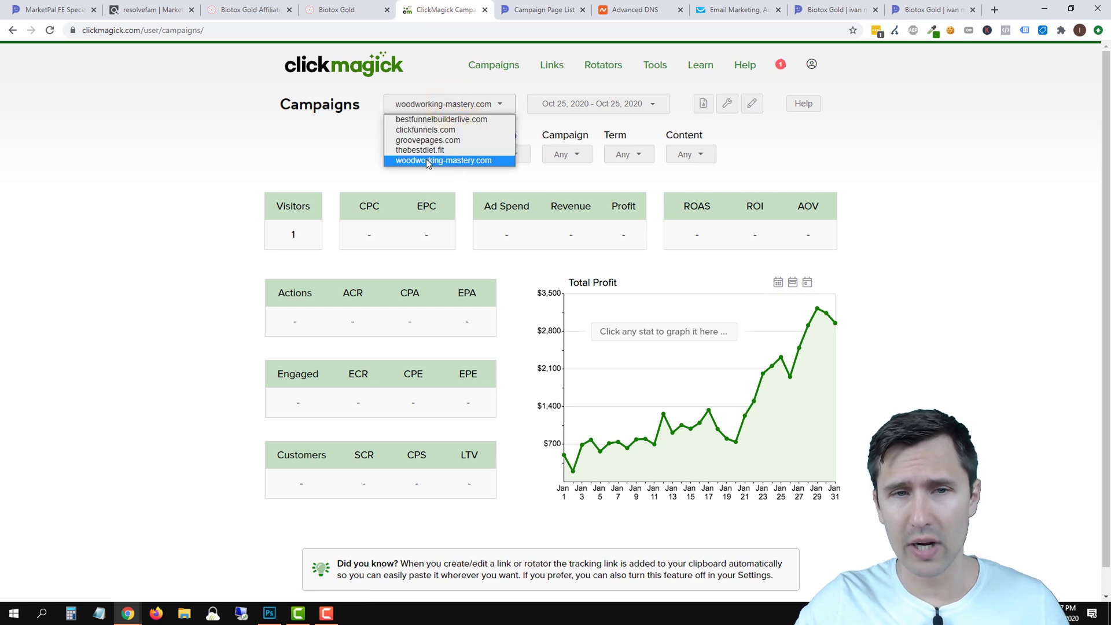
pyautogui.click(425, 160)
pyautogui.doubleClick(304, 232)
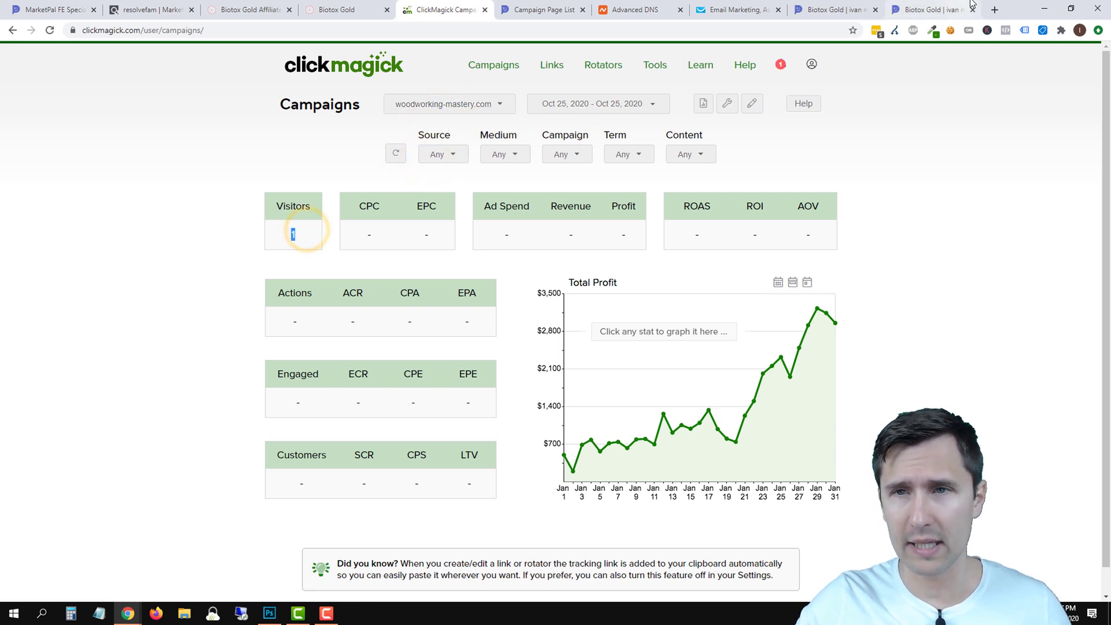
pyautogui.click(965, 3)
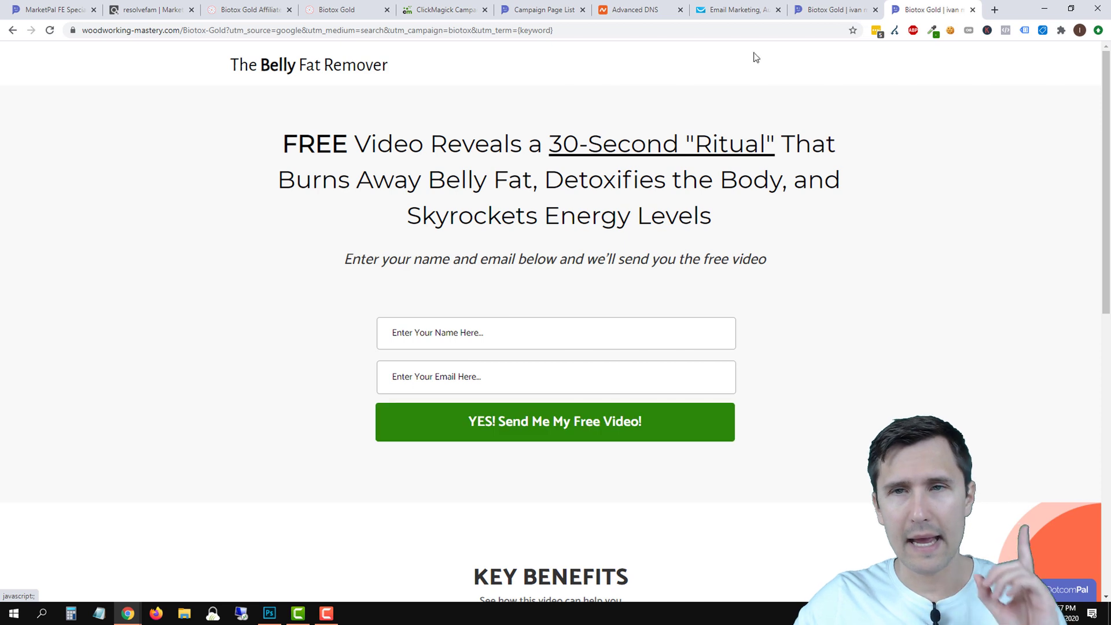
# Close the extra landing page tab and open the Biotox Gold page in the MarketPal editor.
pyautogui.click(536, 7)
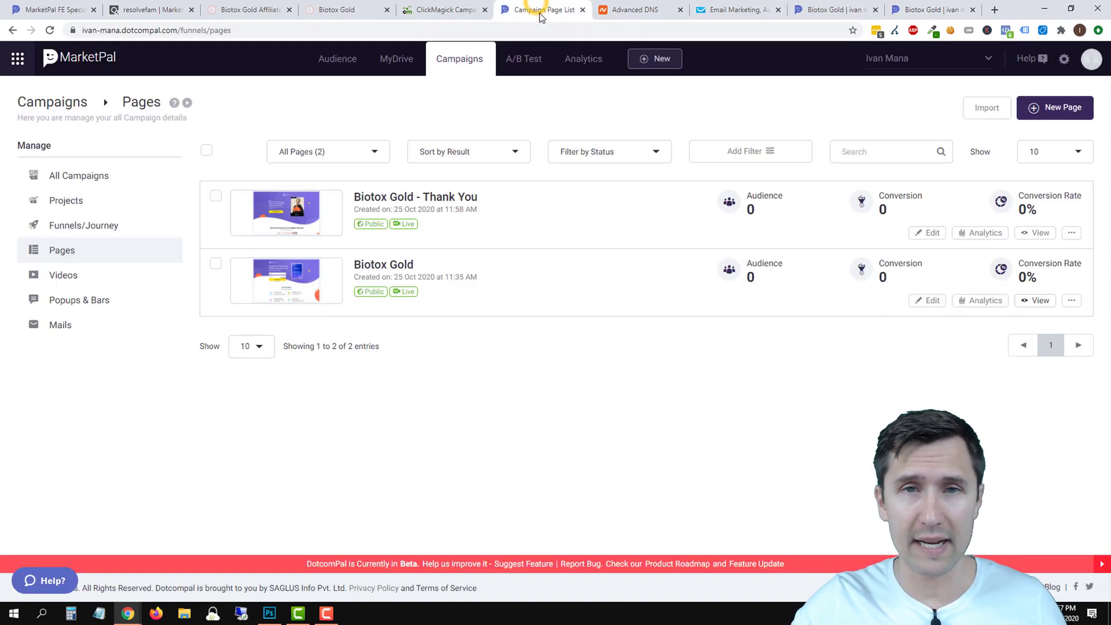
pyautogui.click(853, 4)
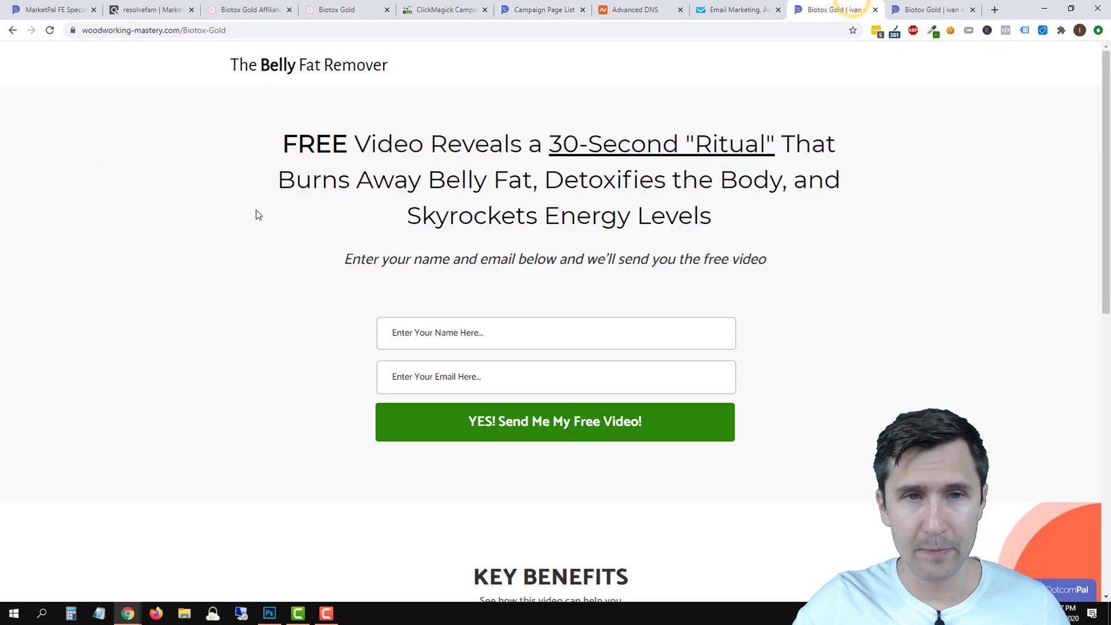
pyautogui.click(875, 10)
pyautogui.click(547, 10)
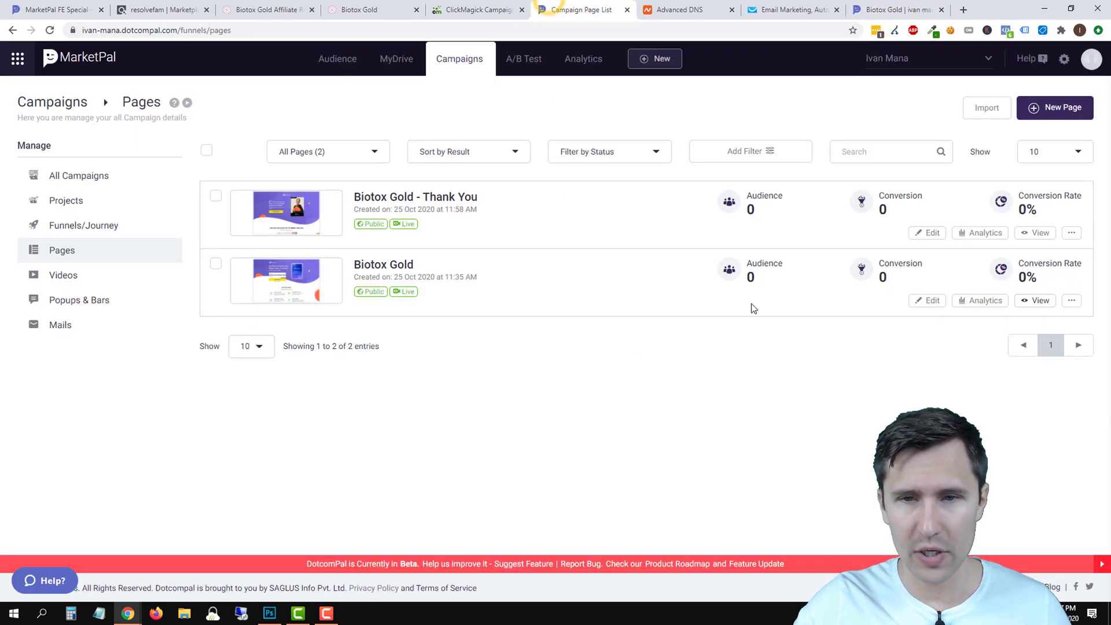
pyautogui.click(924, 303)
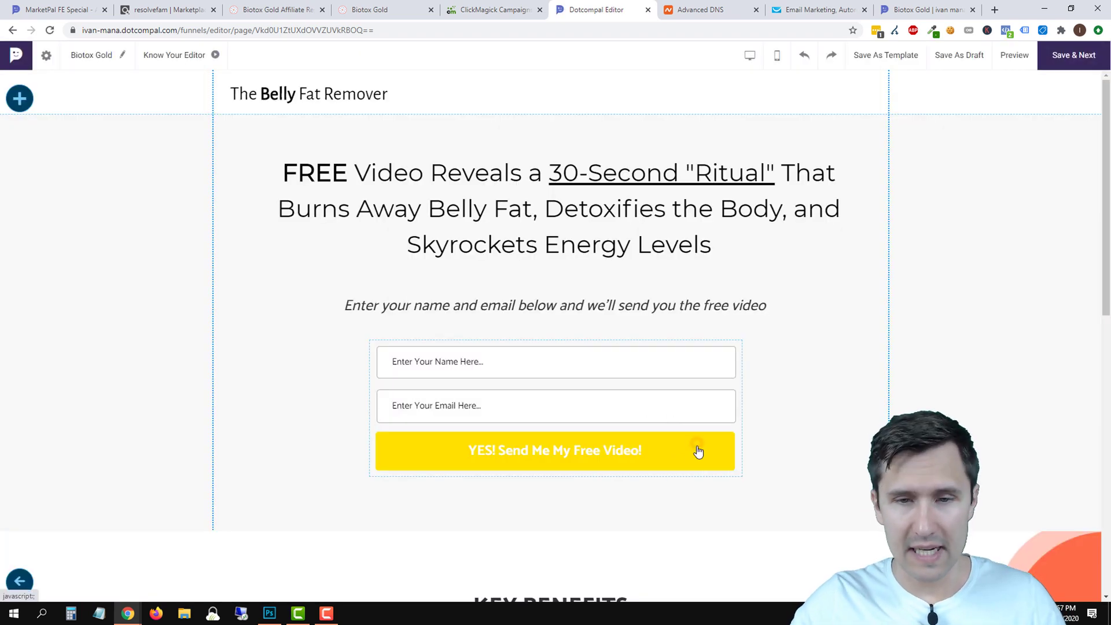
# Set the opt-in button's hover colour to dark green (#02410e).
pyautogui.click(463, 310)
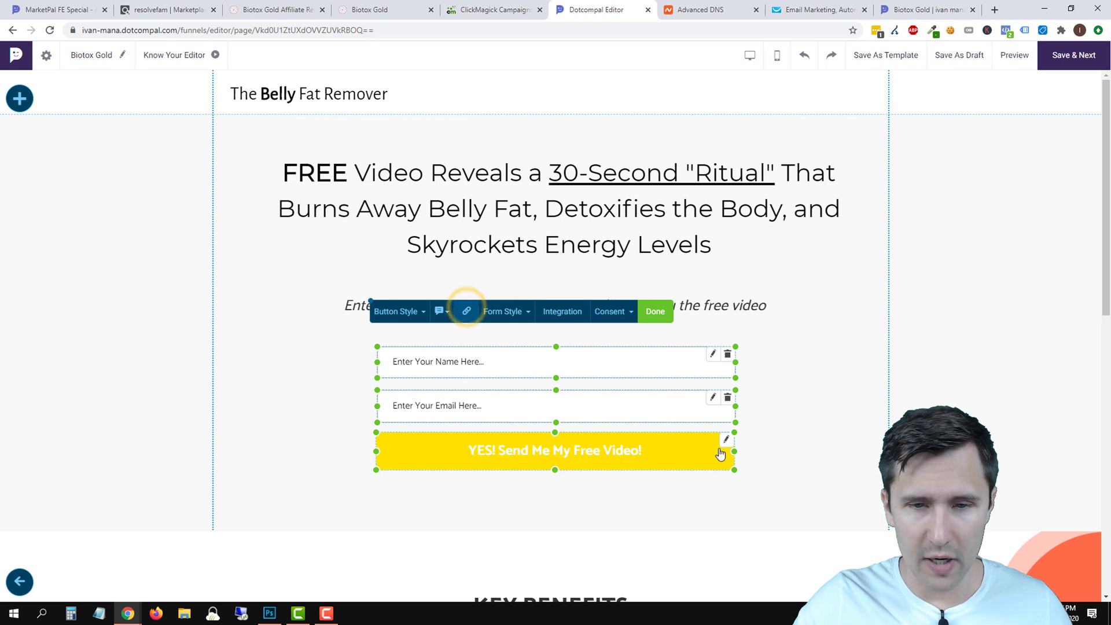
pyautogui.click(415, 312)
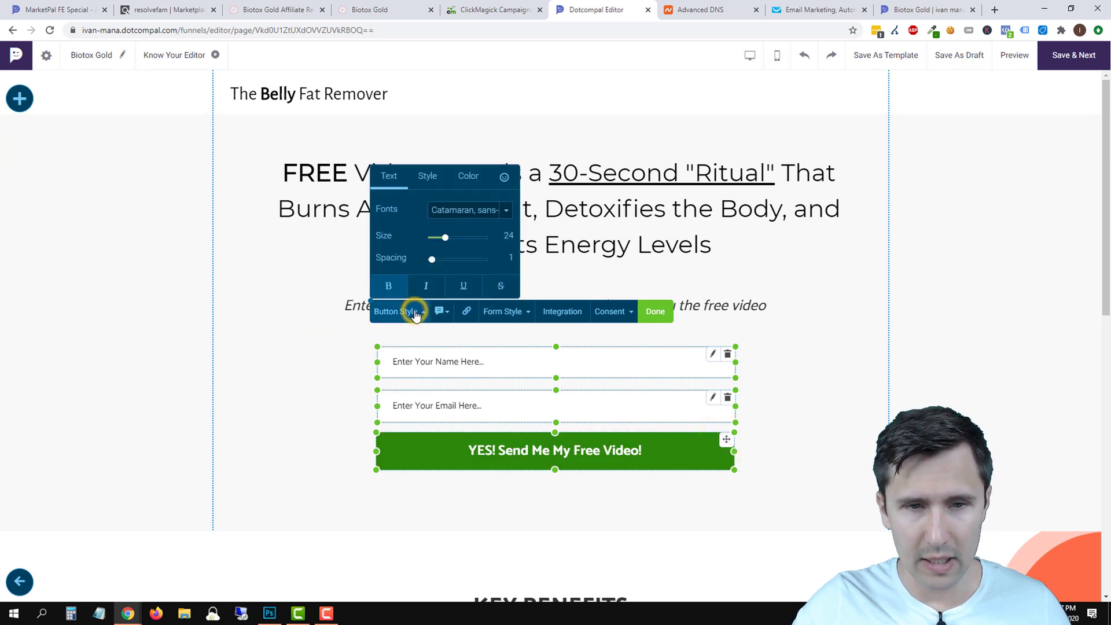
pyautogui.click(468, 175)
pyautogui.click(476, 243)
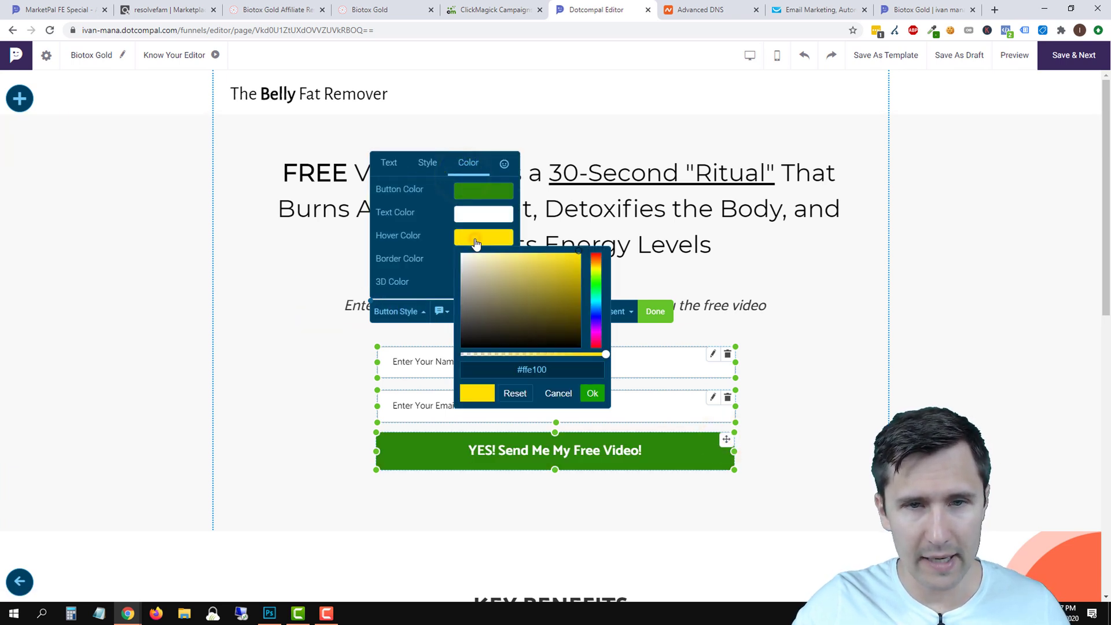
pyautogui.click(598, 287)
pyautogui.click(566, 285)
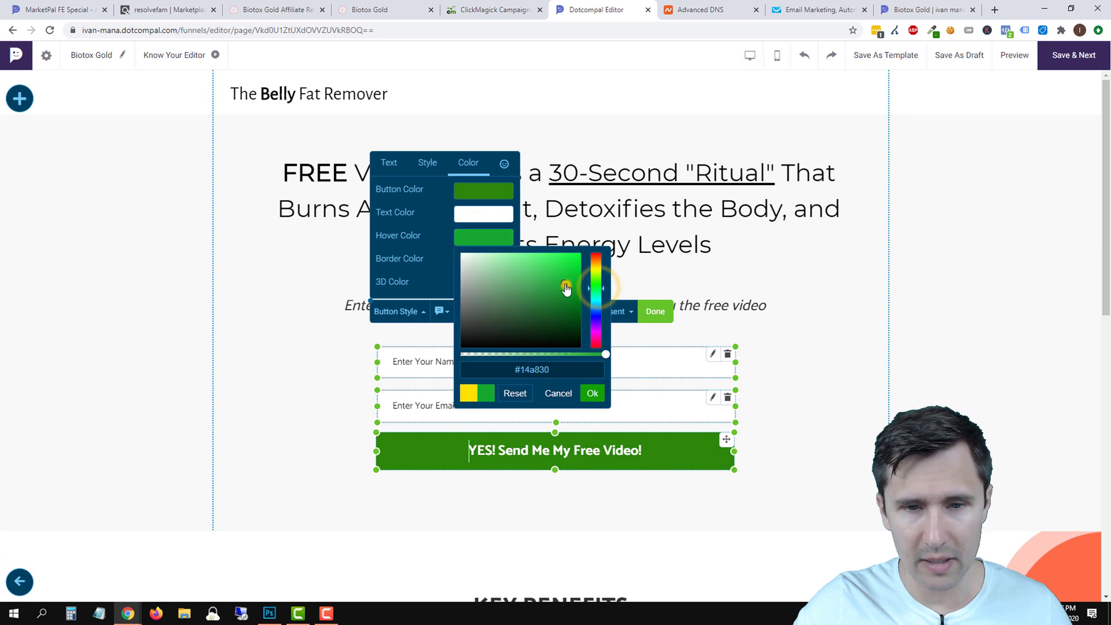
pyautogui.click(564, 279)
pyautogui.moveTo(573, 303); pyautogui.dragTo(574, 322)
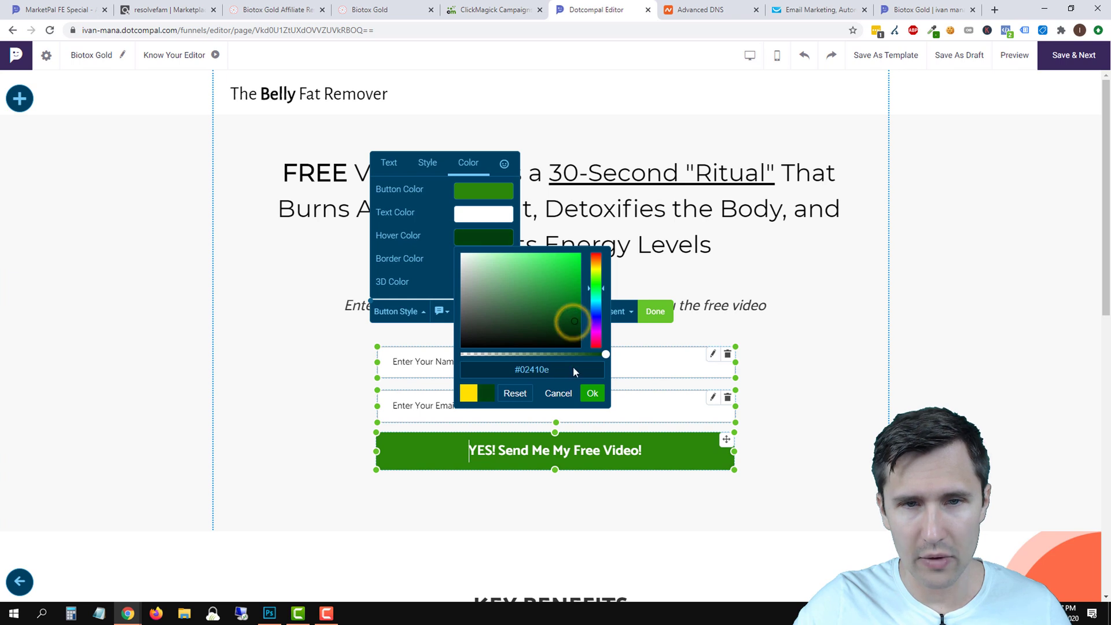
pyautogui.click(604, 398)
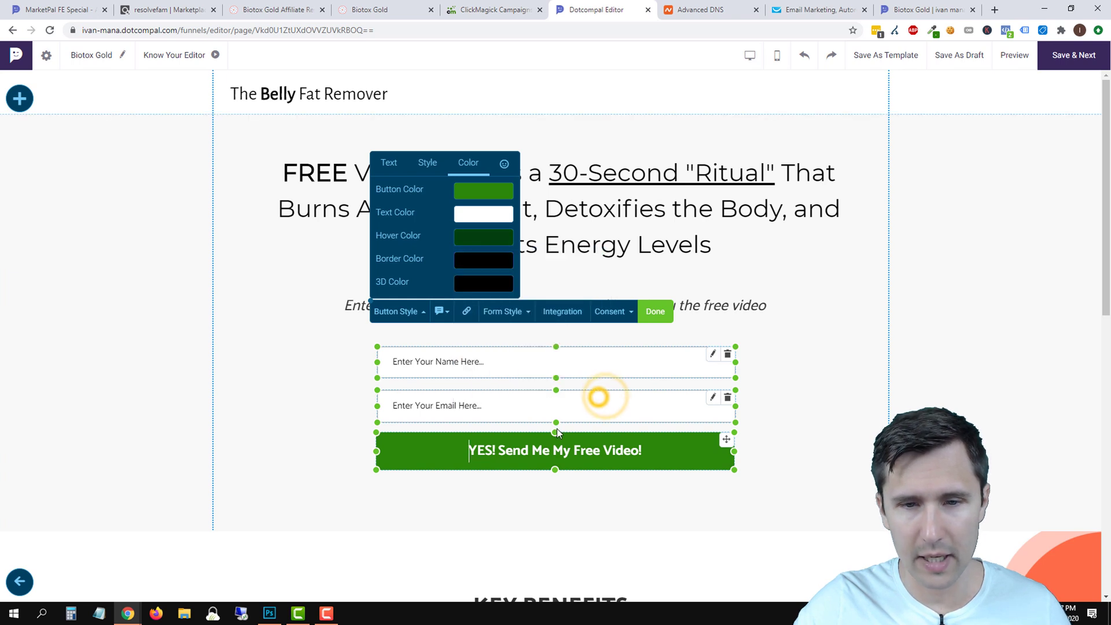
# Link the button to the DotcomPal page 'Biotox Gold - Thank You' and save.
pyautogui.click(387, 168)
pyautogui.click(466, 316)
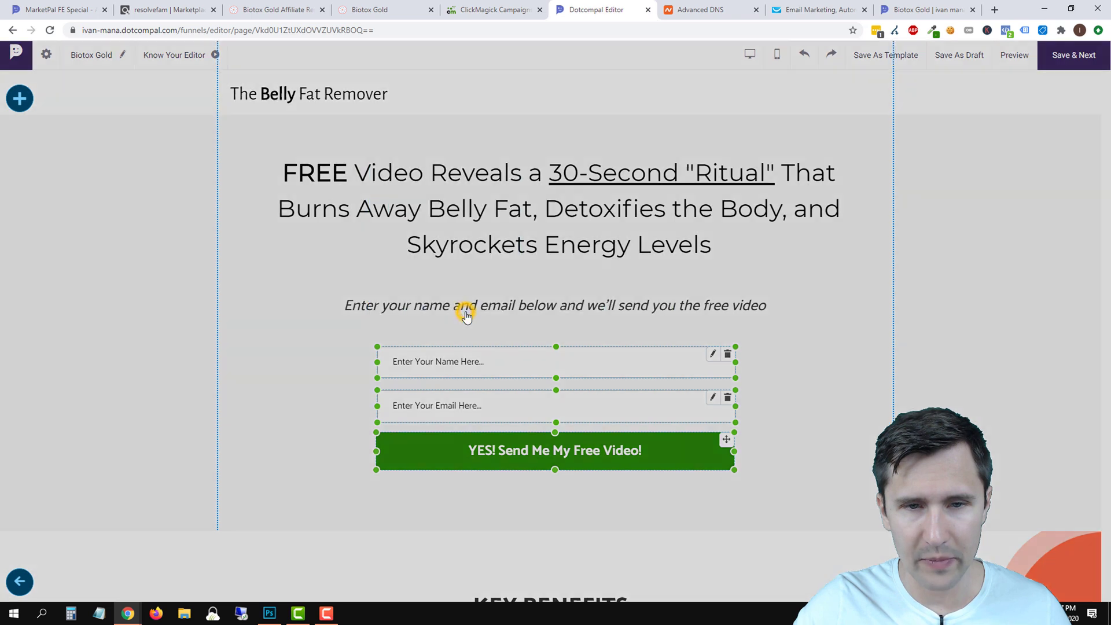
pyautogui.click(513, 271)
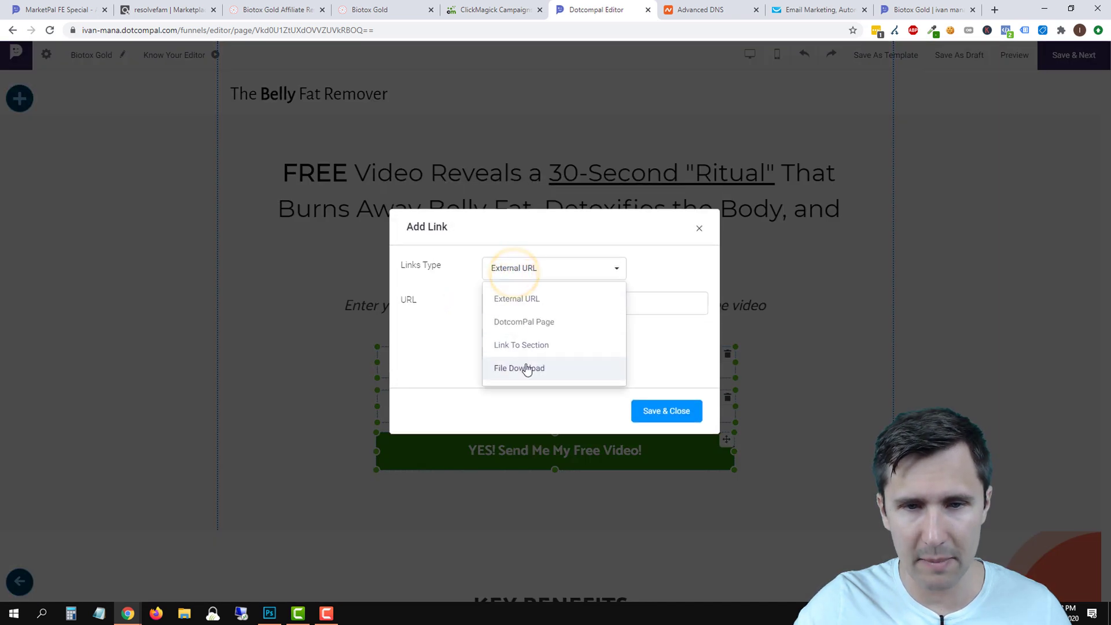
pyautogui.click(543, 323)
pyautogui.click(513, 305)
pyautogui.click(554, 396)
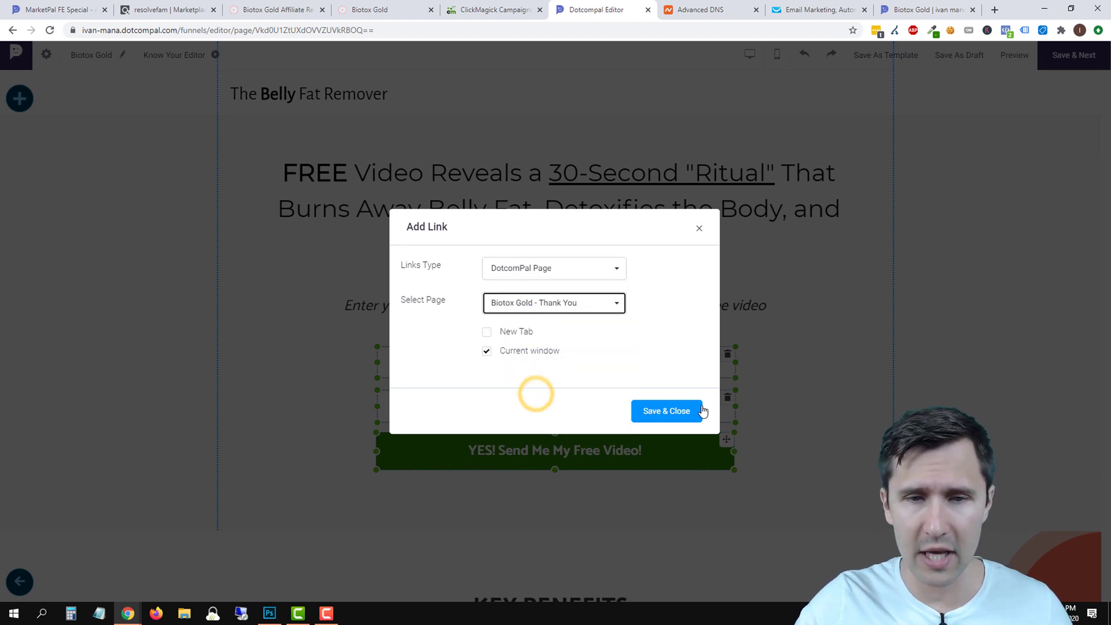
pyautogui.click(668, 410)
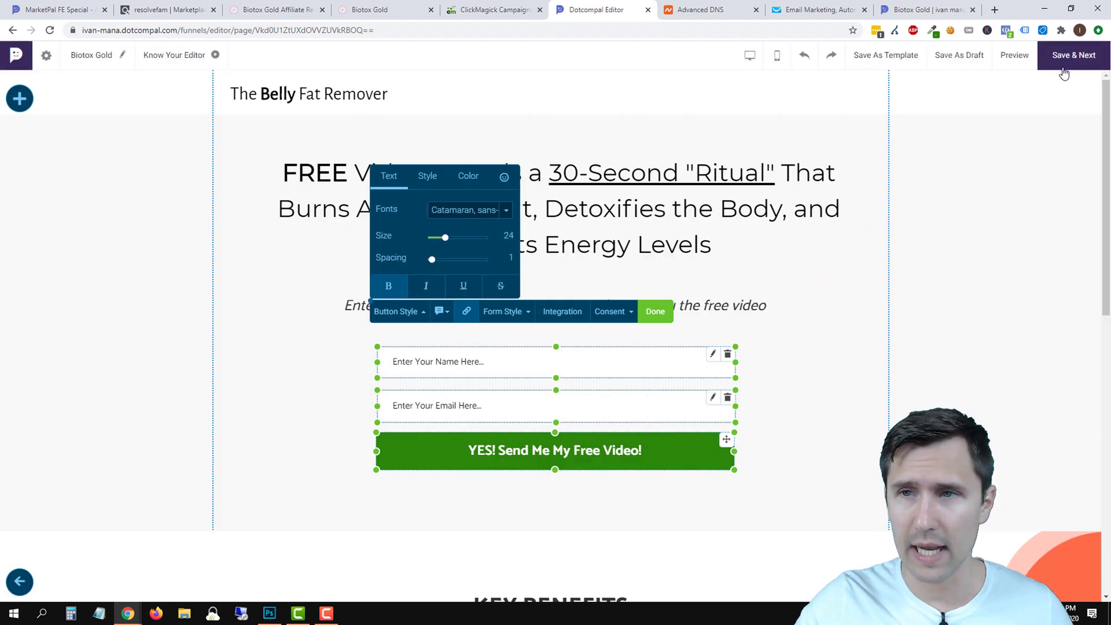
pyautogui.click(1070, 51)
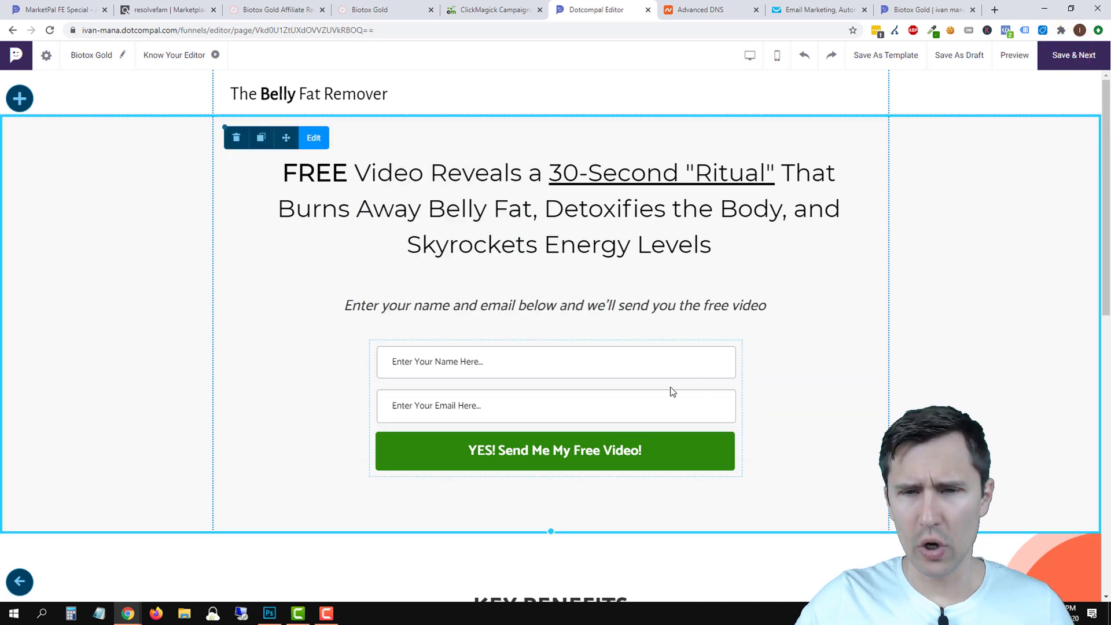
# Save the opt-in form's Save Leads integration with the Name and Email fields selected.
pyautogui.click(460, 311)
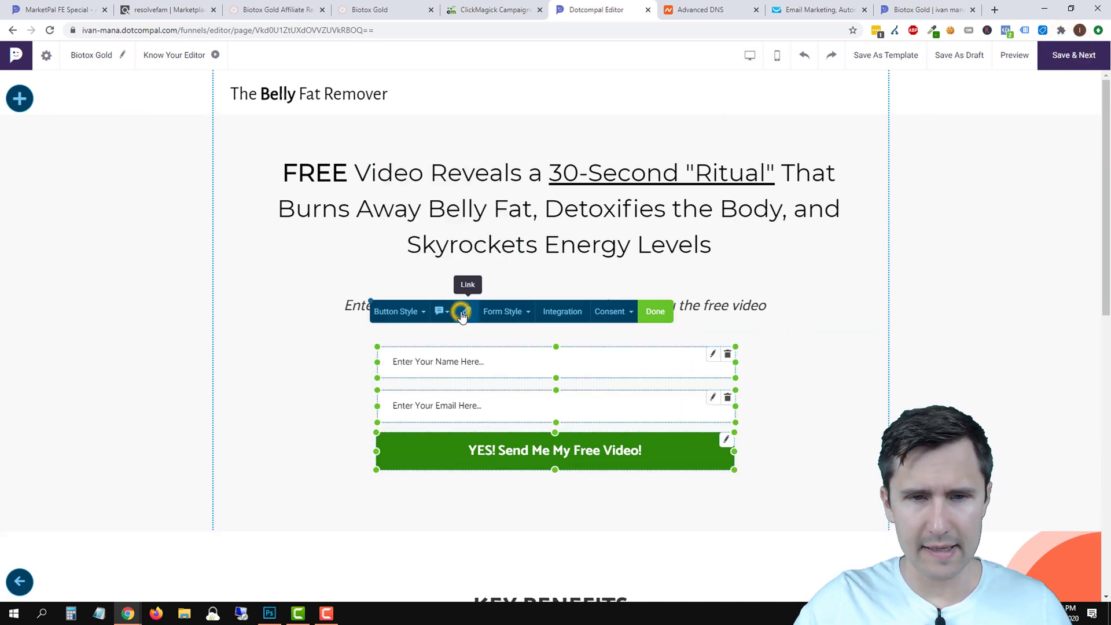
pyautogui.click(550, 321)
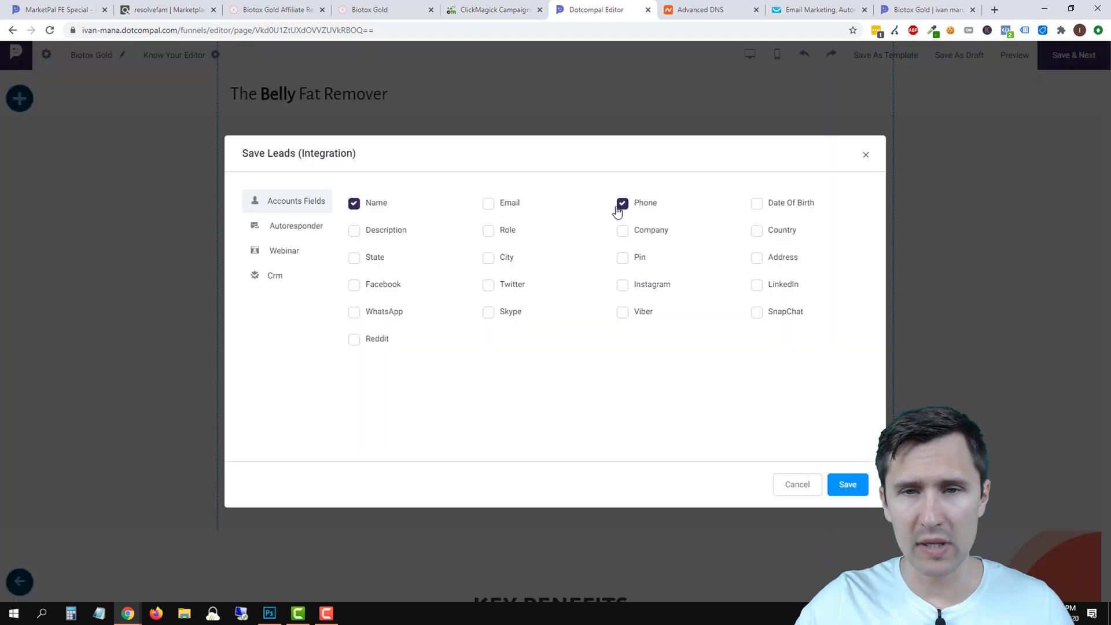
pyautogui.click(488, 204)
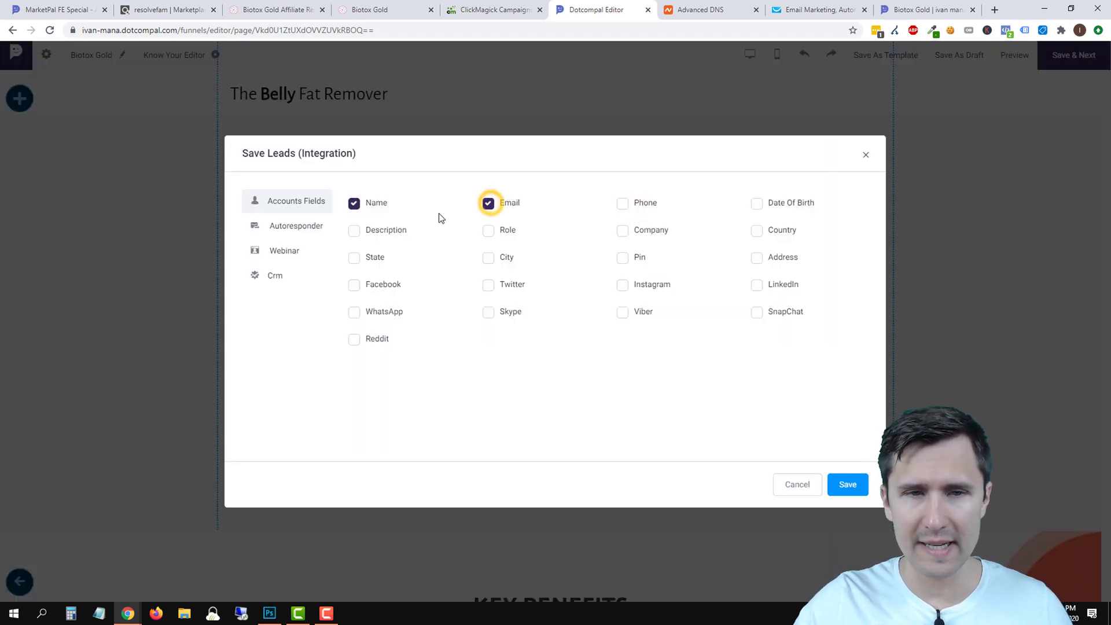
pyautogui.click(305, 224)
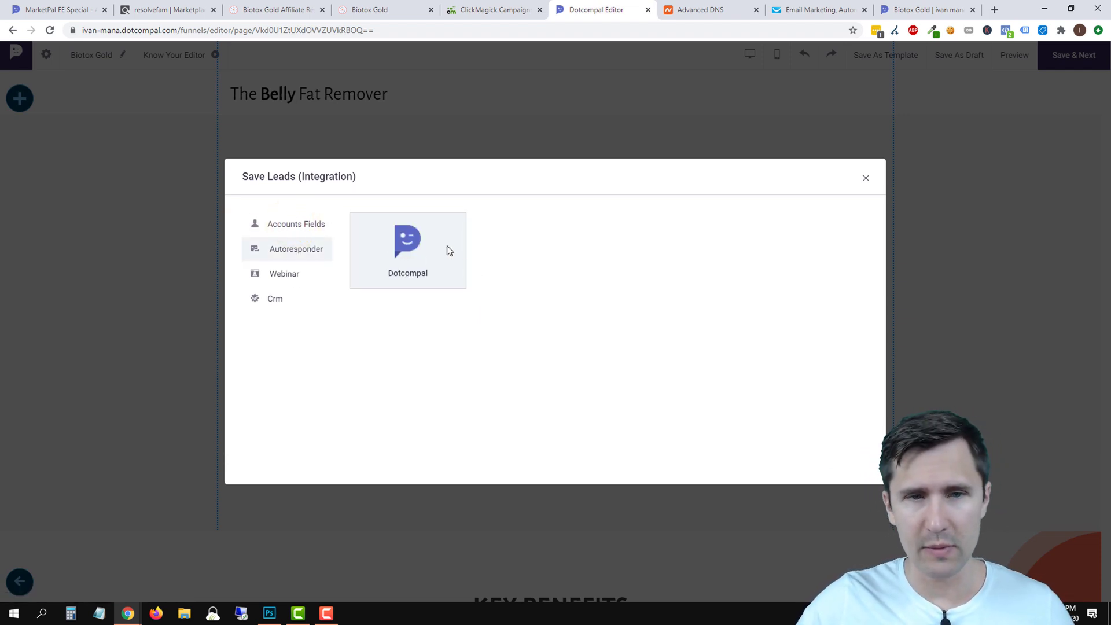
pyautogui.click(422, 258)
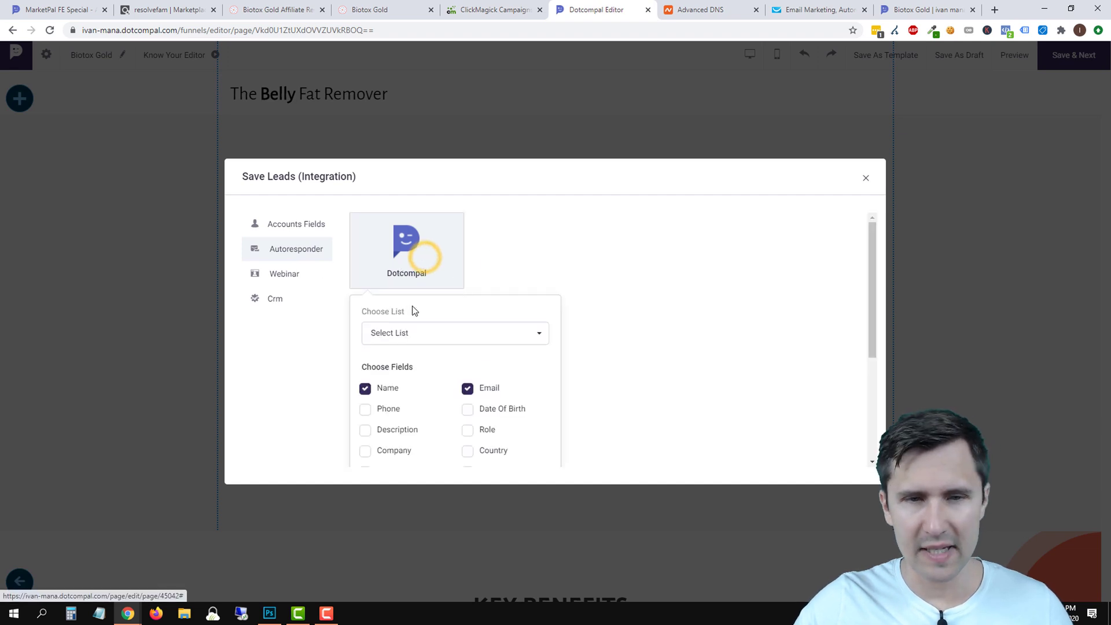
pyautogui.click(436, 341)
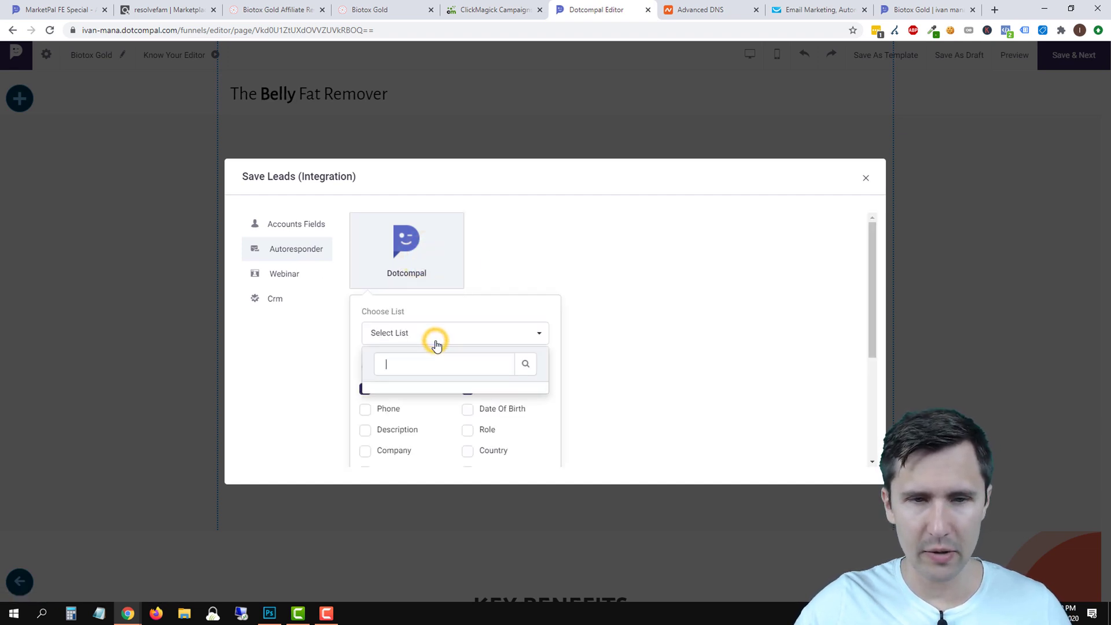
pyautogui.click(604, 317)
pyautogui.click(659, 310)
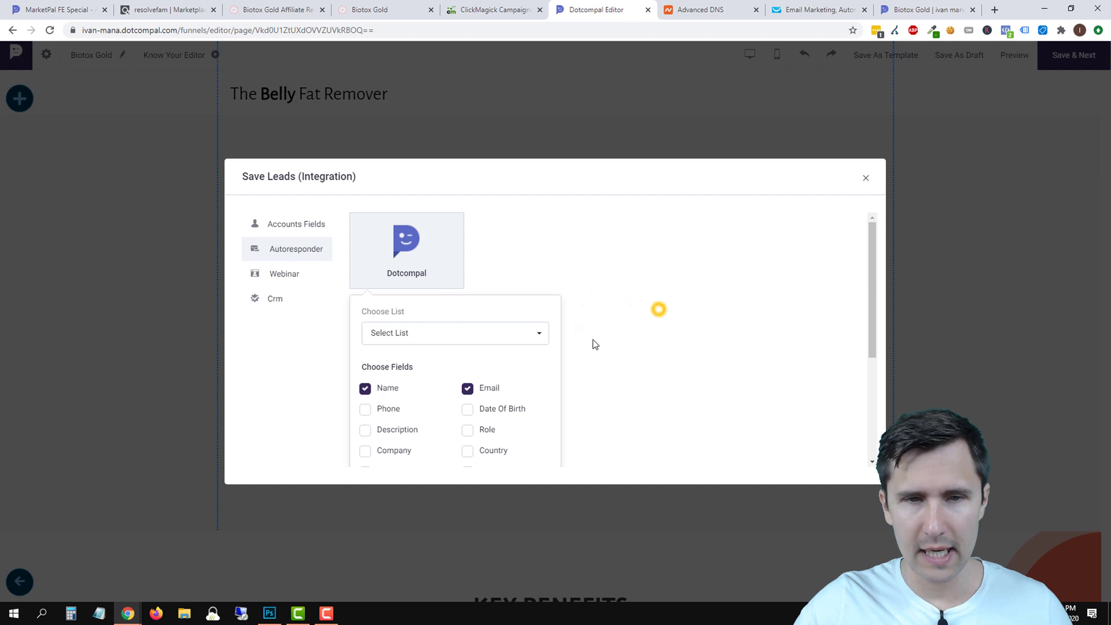
pyautogui.click(293, 225)
pyautogui.click(857, 485)
# Delete the duplicate email input and move the Email field below the name field.
pyautogui.click(766, 364)
pyautogui.click(679, 340)
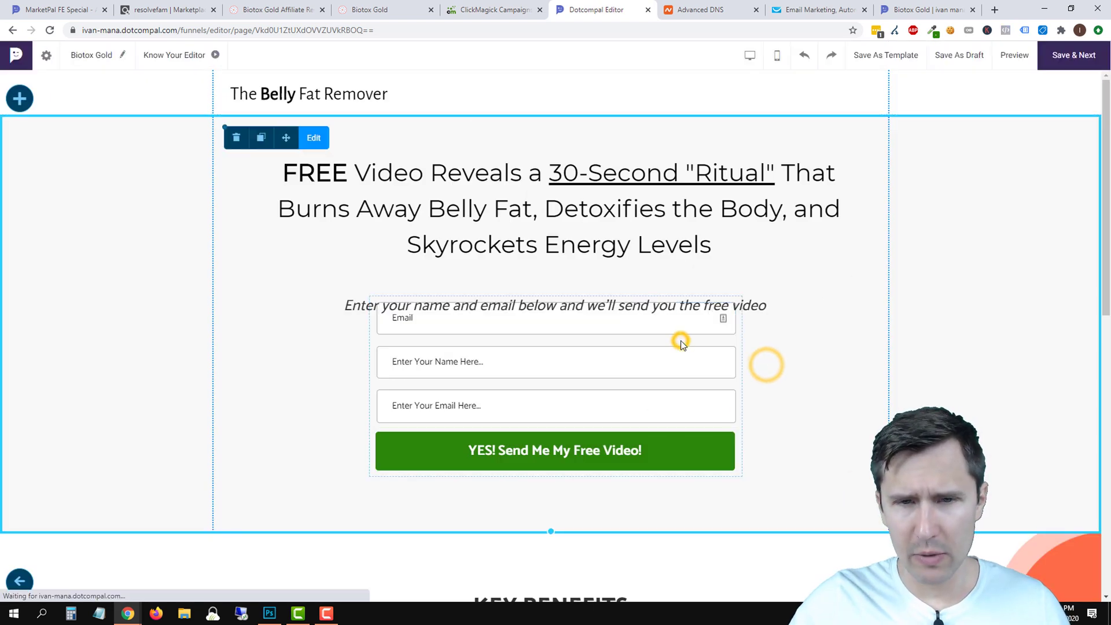
pyautogui.click(586, 365)
pyautogui.click(793, 402)
pyautogui.click(595, 364)
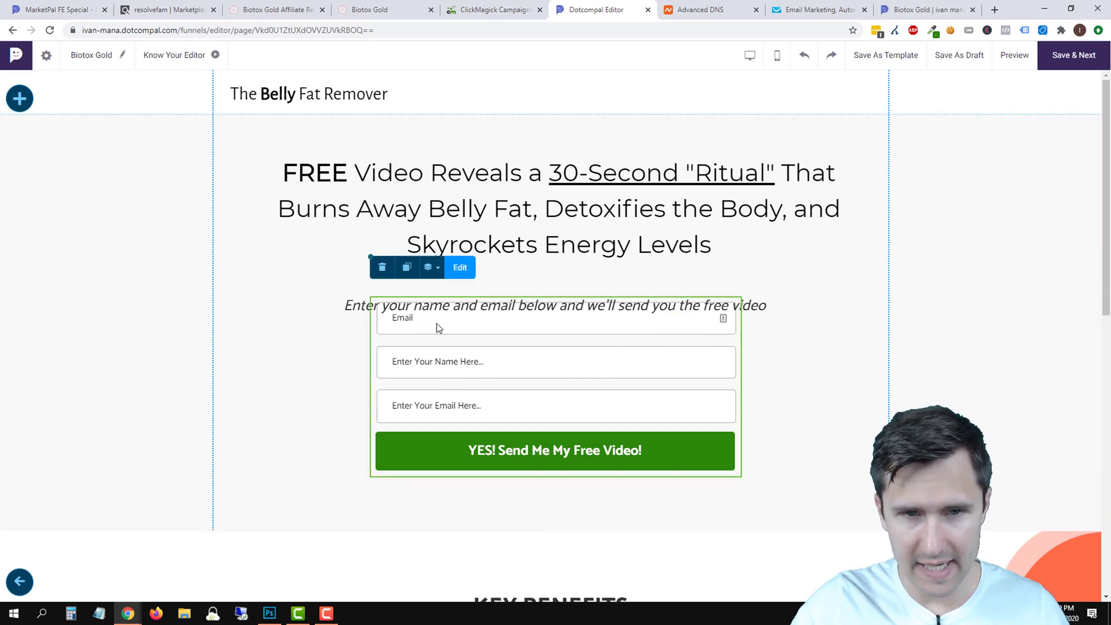
pyautogui.click(469, 267)
pyautogui.click(727, 403)
pyautogui.moveTo(578, 328); pyautogui.dragTo(578, 413)
pyautogui.click(813, 414)
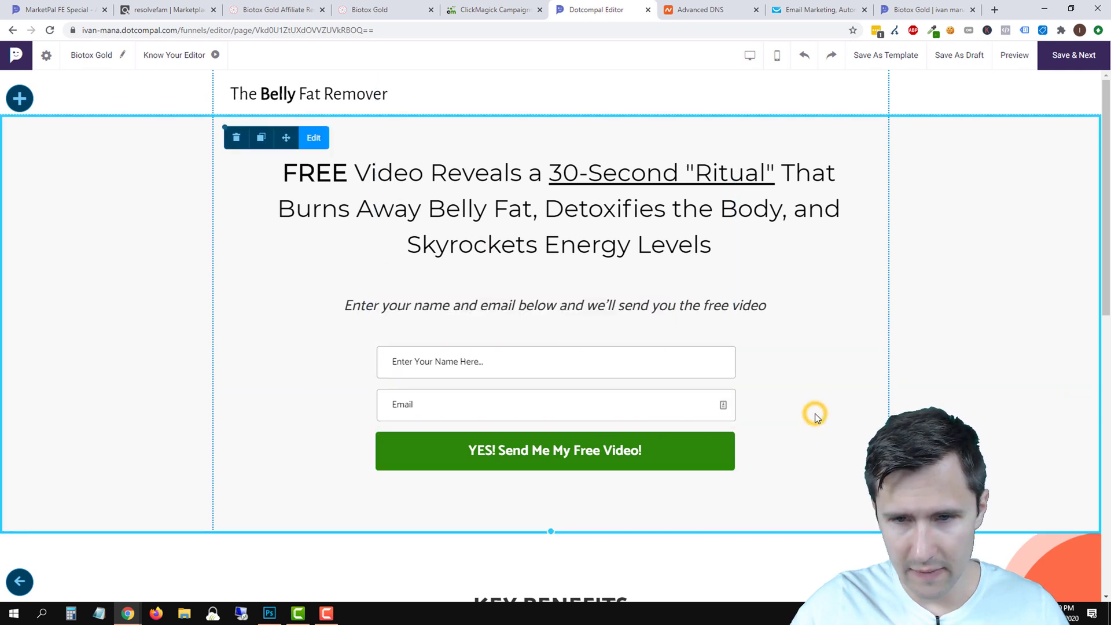
# Give the Email field label 'Email' and placeholder 'Enter Your Email Here...'.
pyautogui.click(600, 403)
pyautogui.click(461, 313)
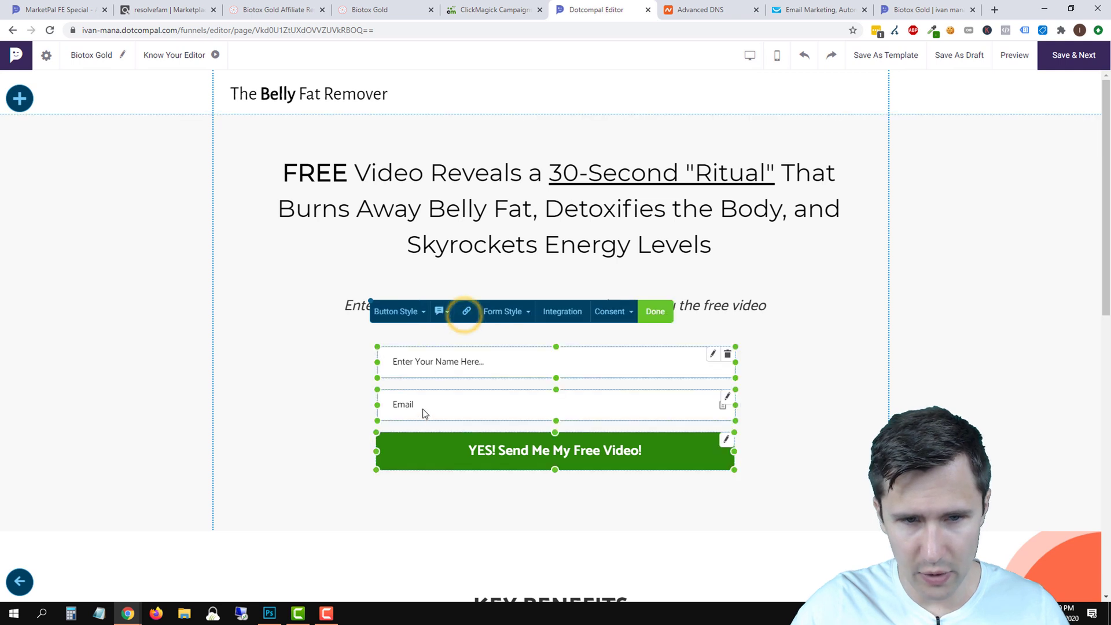
pyautogui.click(729, 399)
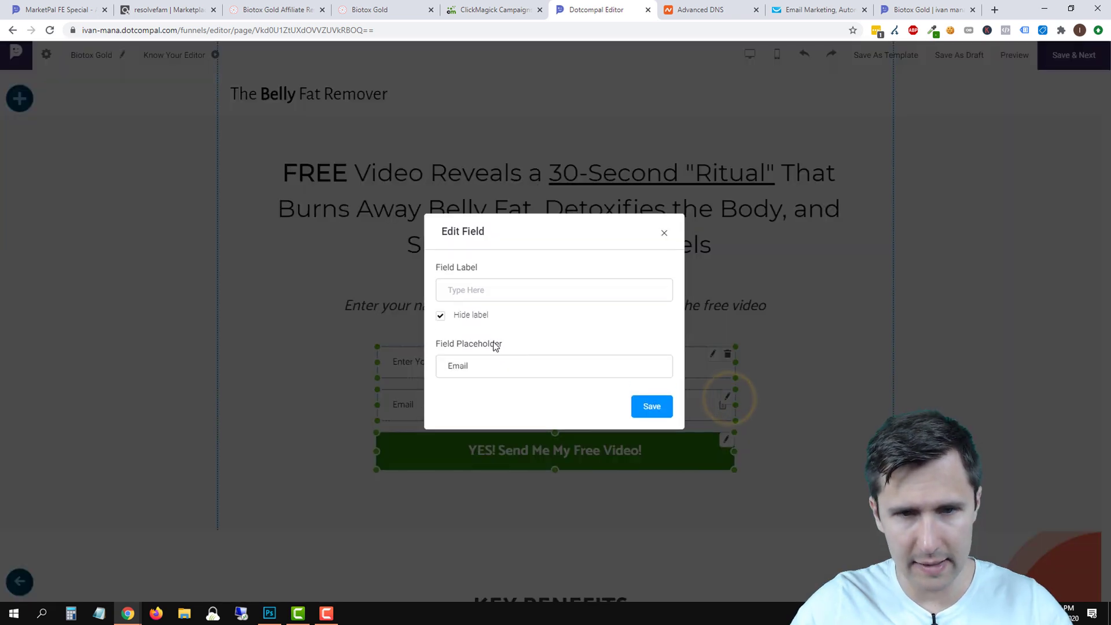
pyautogui.click(478, 293)
pyautogui.write('Em')
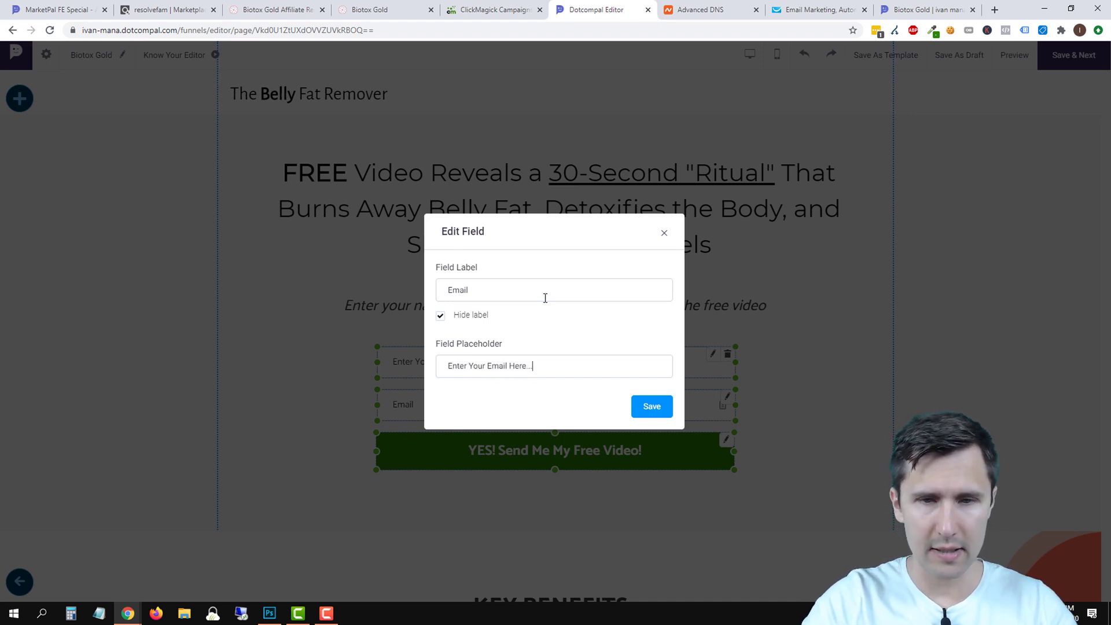
pyautogui.click(653, 406)
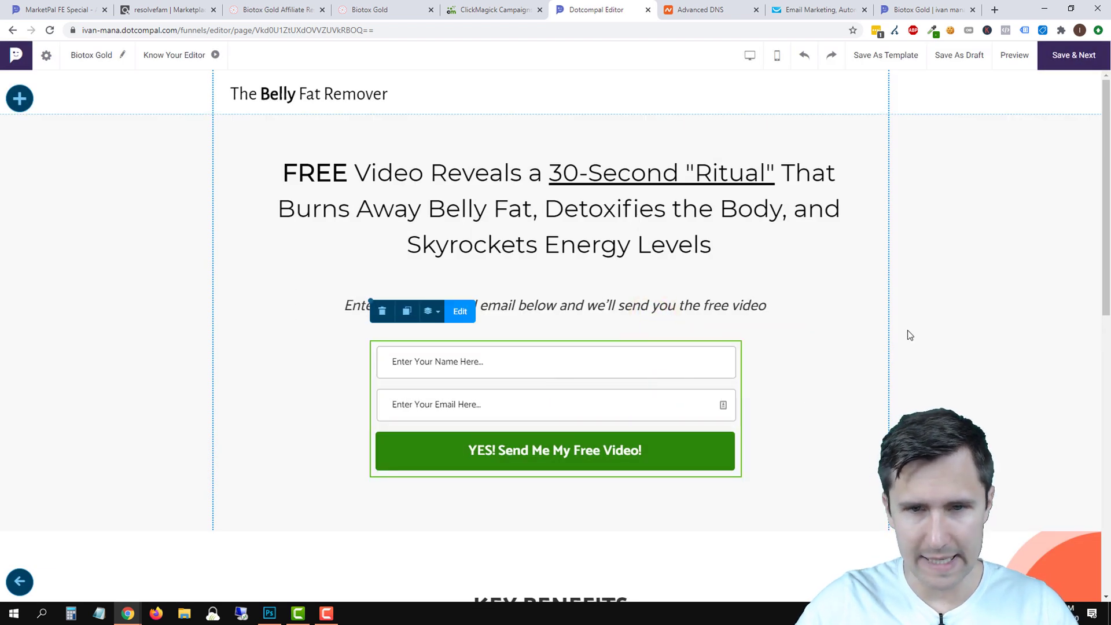
# Publish the Biotox Gold page with Save & Activate, close the old preview, and return to ClickMagick Campaigns.
pyautogui.click(1073, 55)
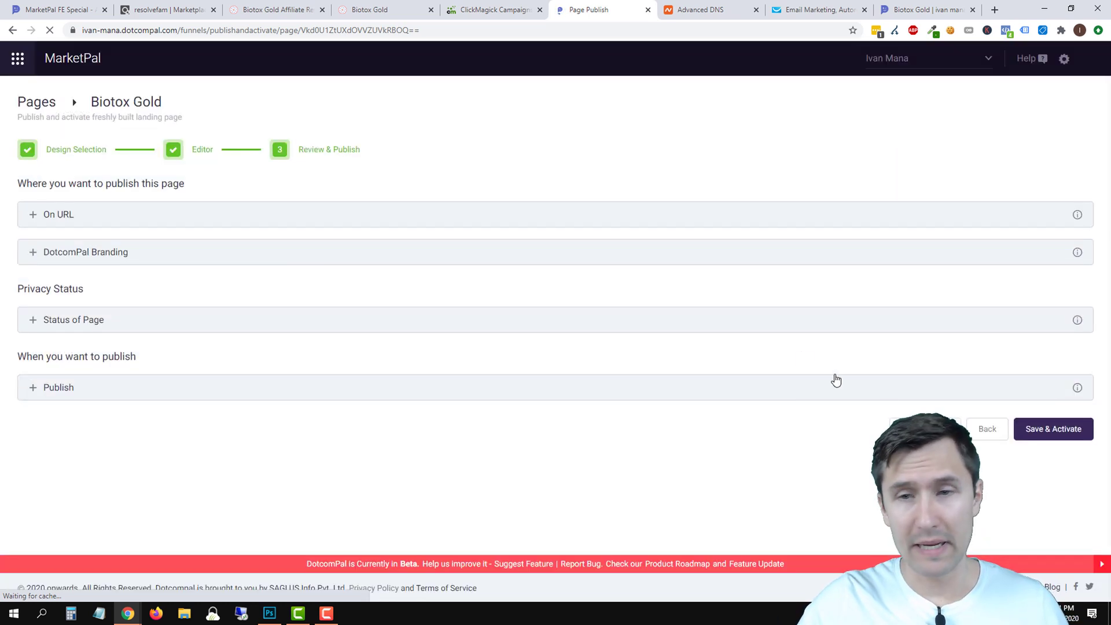
pyautogui.click(1060, 430)
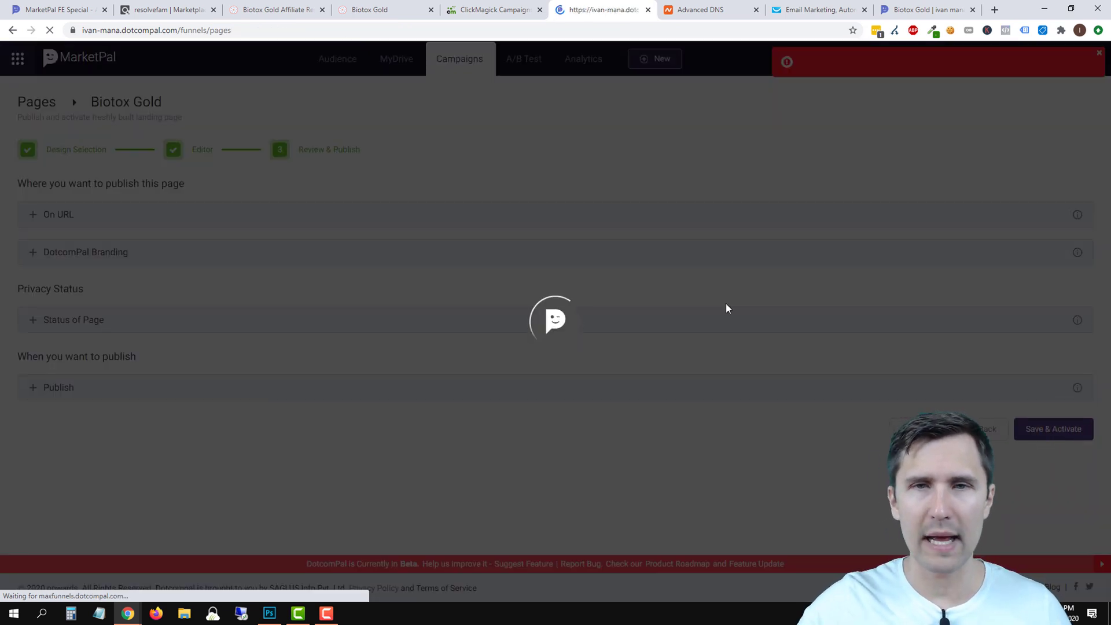
pyautogui.click(973, 9)
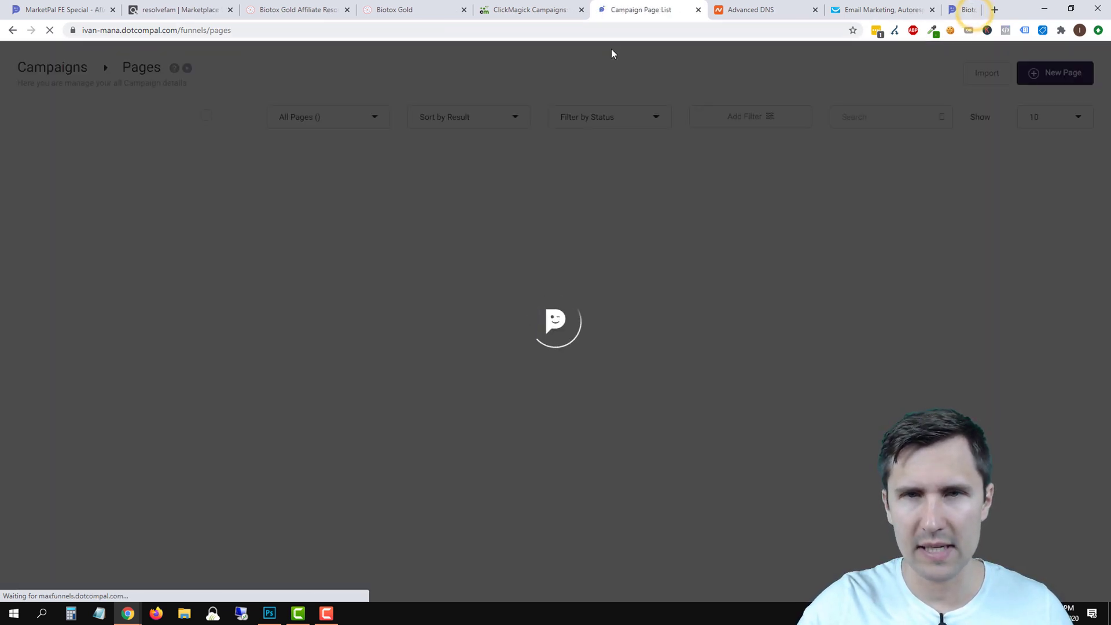
pyautogui.click(545, 9)
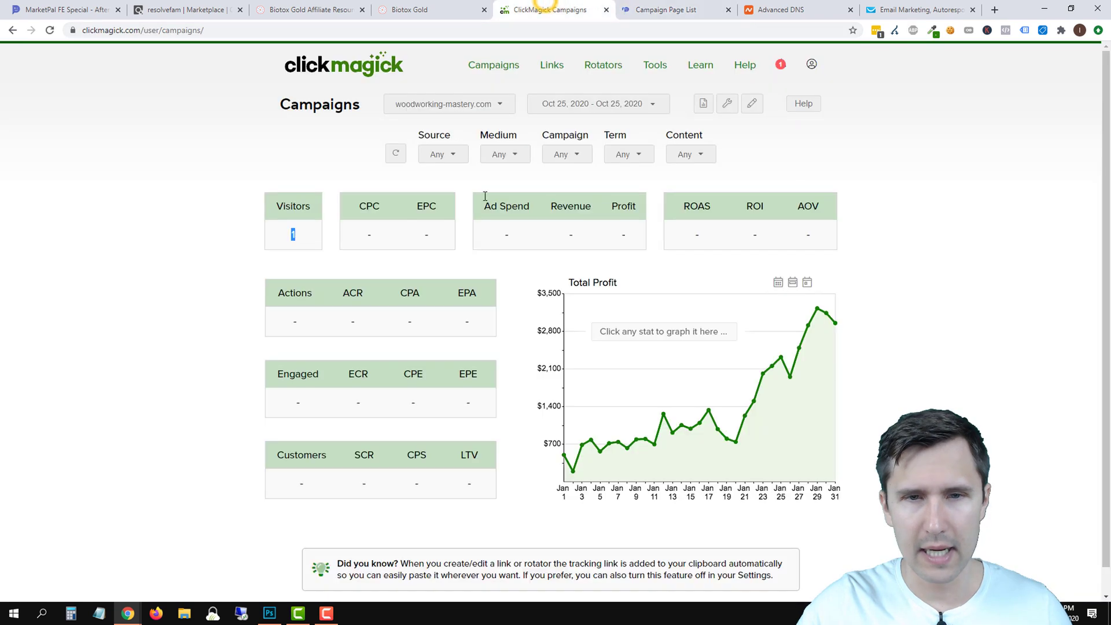
# Generate and copy a Biotox-Gold link tagged utm_source google, utm_medium search, utm_campaign biotox.
pyautogui.click(727, 103)
pyautogui.click(680, 145)
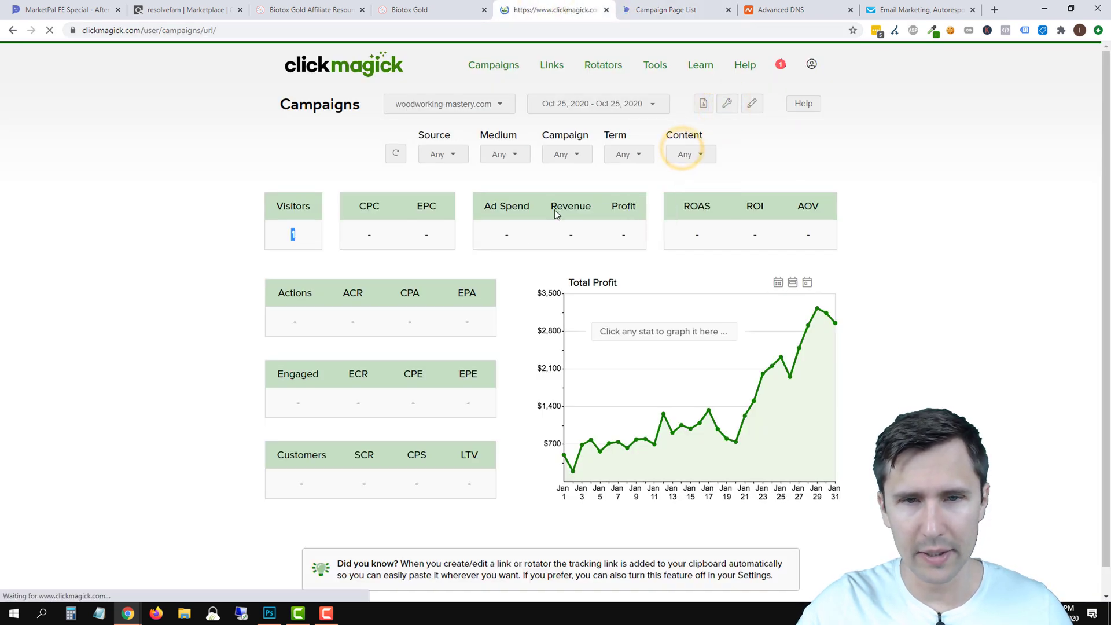
pyautogui.click(507, 288)
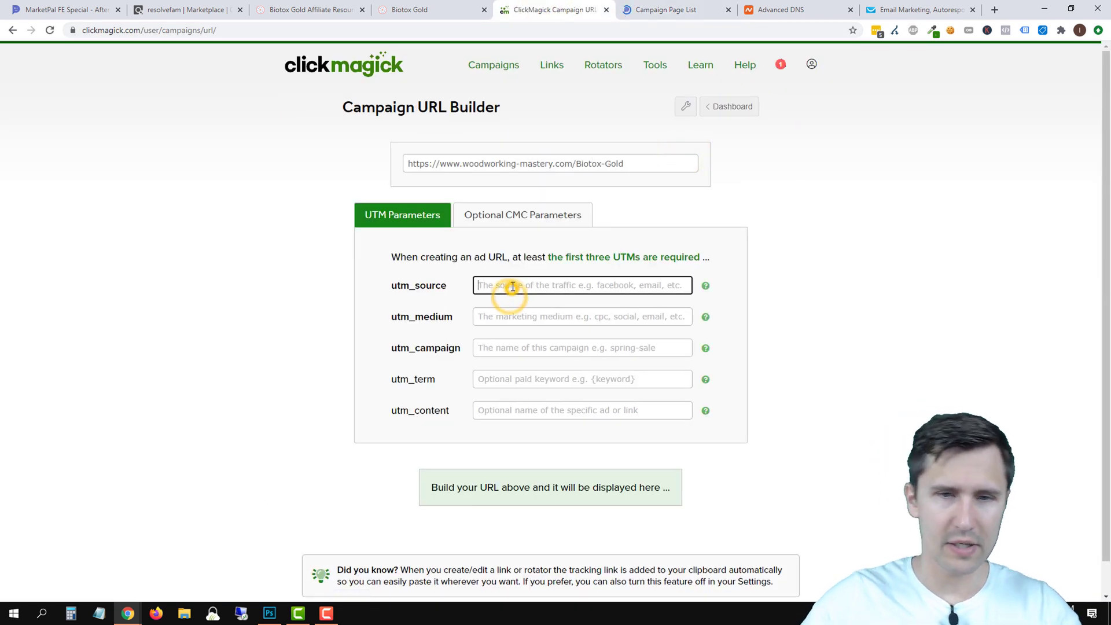
pyautogui.write('google')
pyautogui.press('Tab')
pyautogui.write('search')
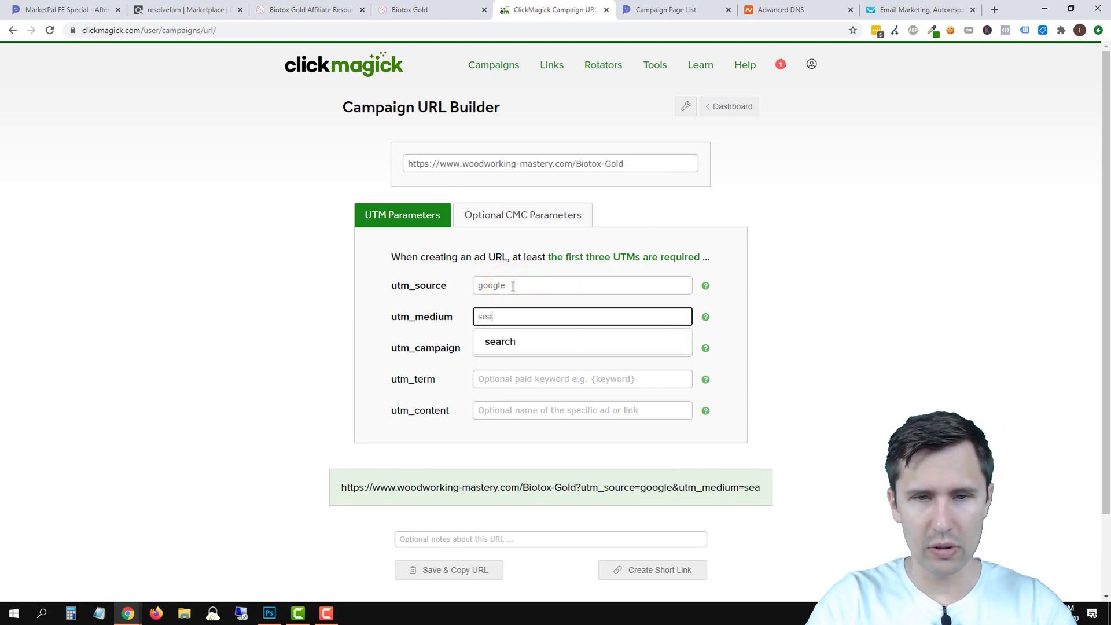
pyautogui.press('Tab')
pyautogui.write('biotox')
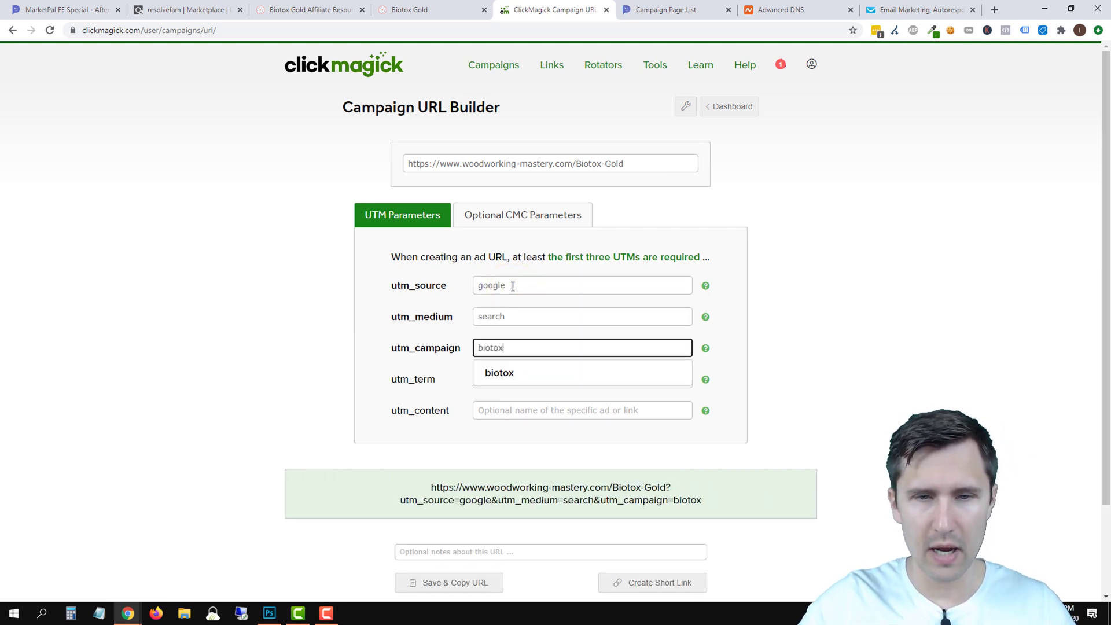
pyautogui.click(471, 579)
pyautogui.click(934, 4)
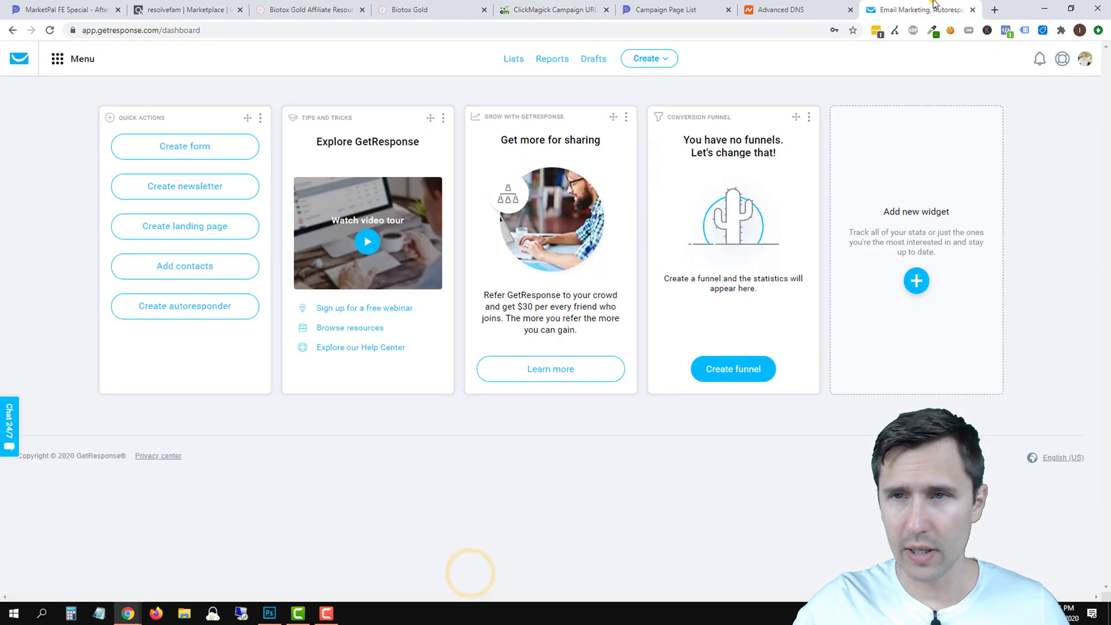
pyautogui.click(995, 8)
# Load the tracked opt-in page and submit a test sign-up with a test email address.
pyautogui.hotkey('ctrl', 'v')
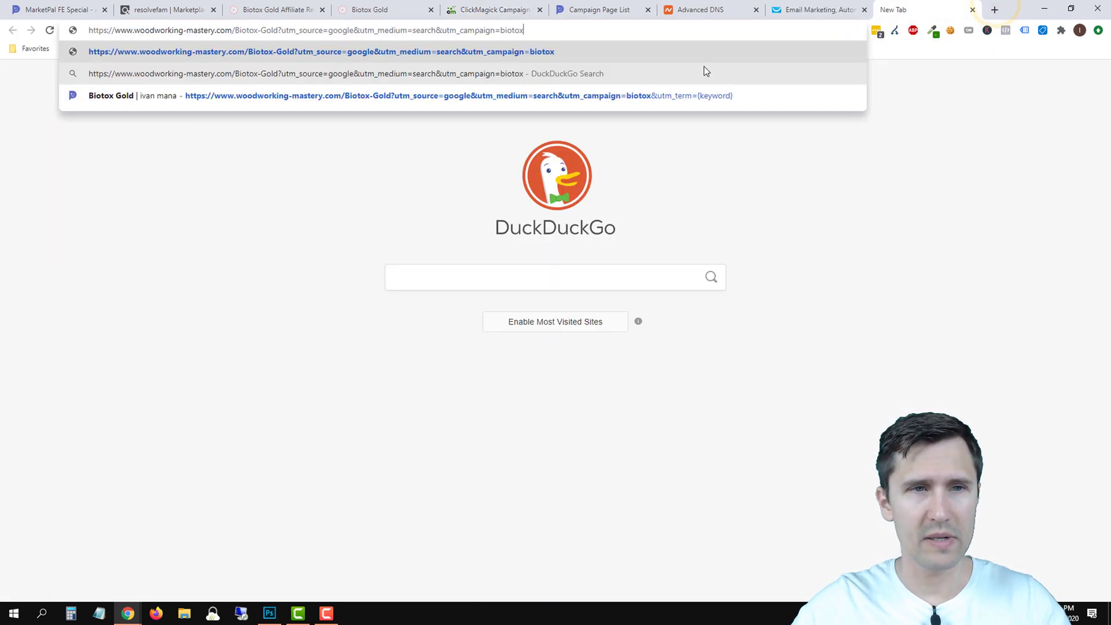
pyautogui.press('Return')
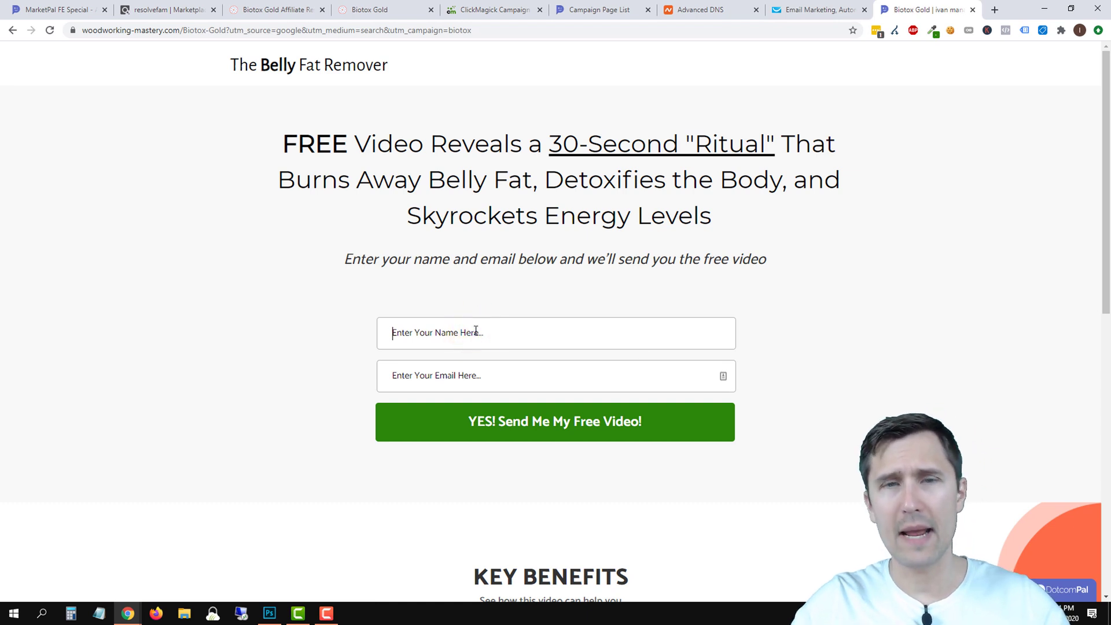
pyautogui.click(434, 428)
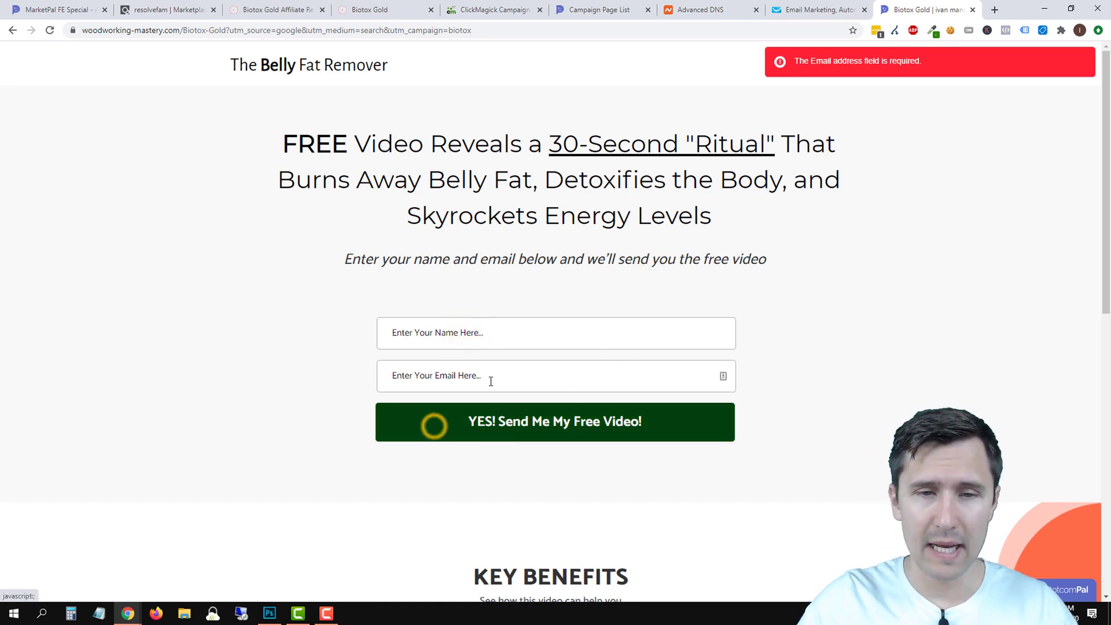
pyautogui.click(440, 379)
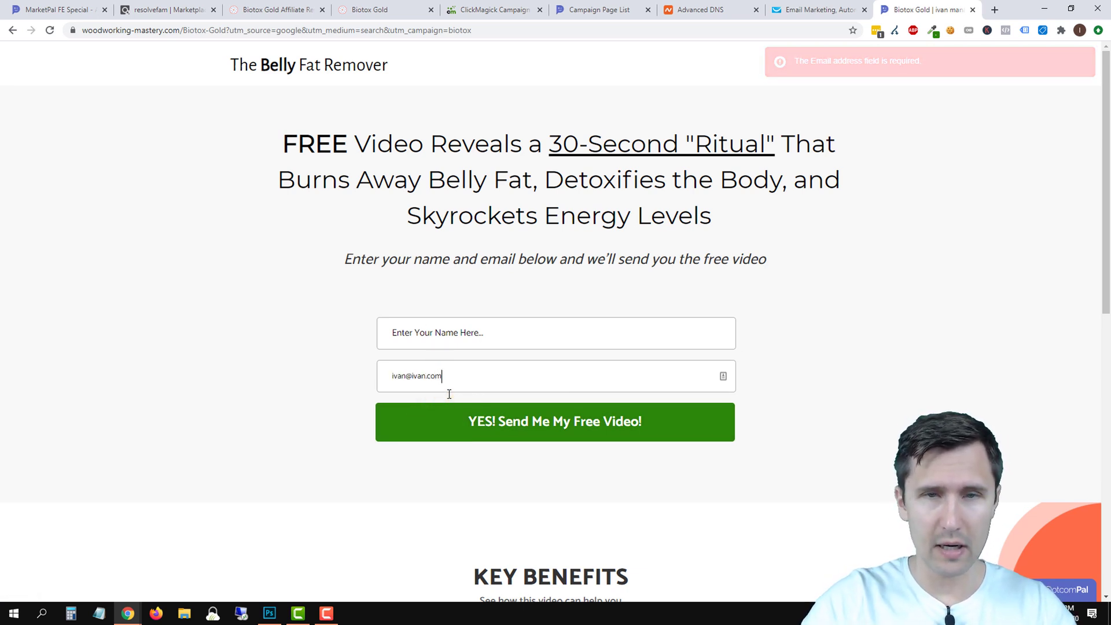
pyautogui.click(481, 11)
pyautogui.click(731, 108)
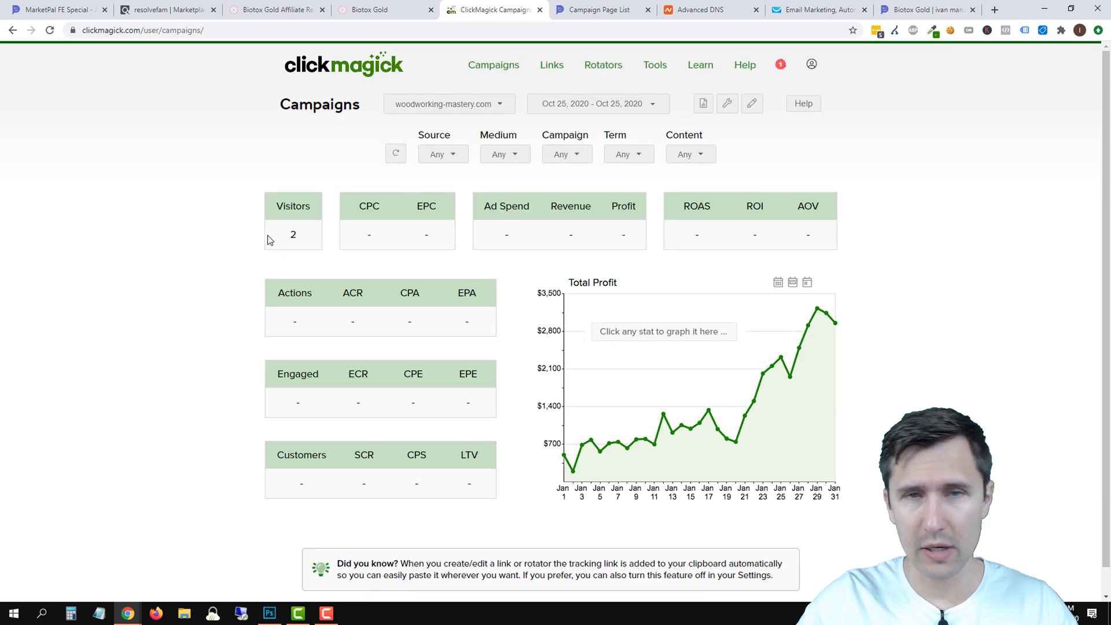
pyautogui.click(891, 4)
pyautogui.click(422, 426)
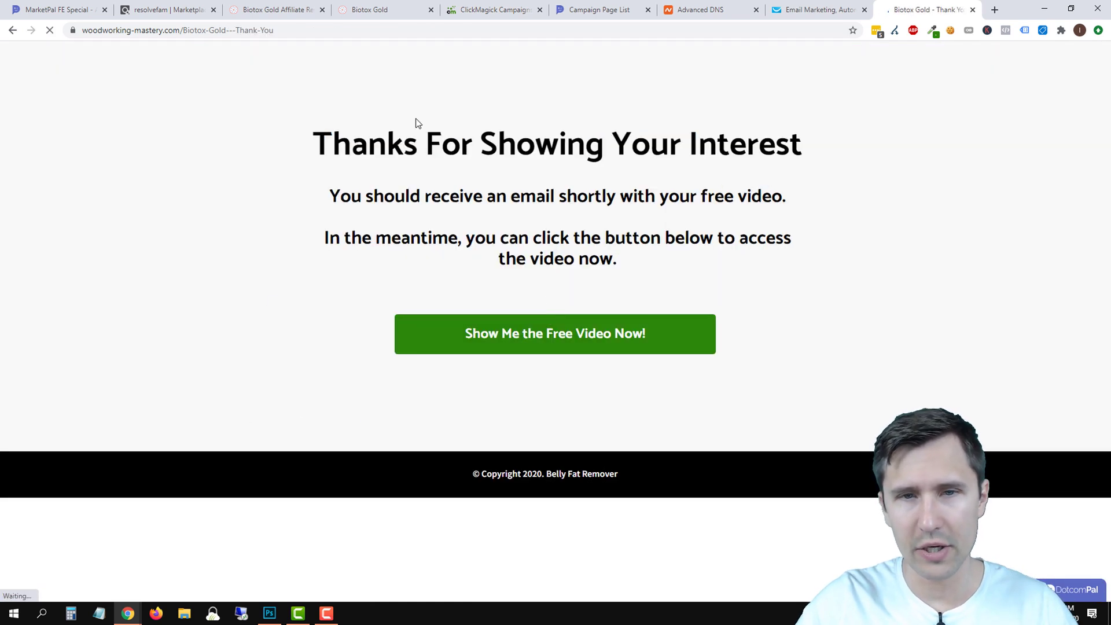
pyautogui.click(479, 13)
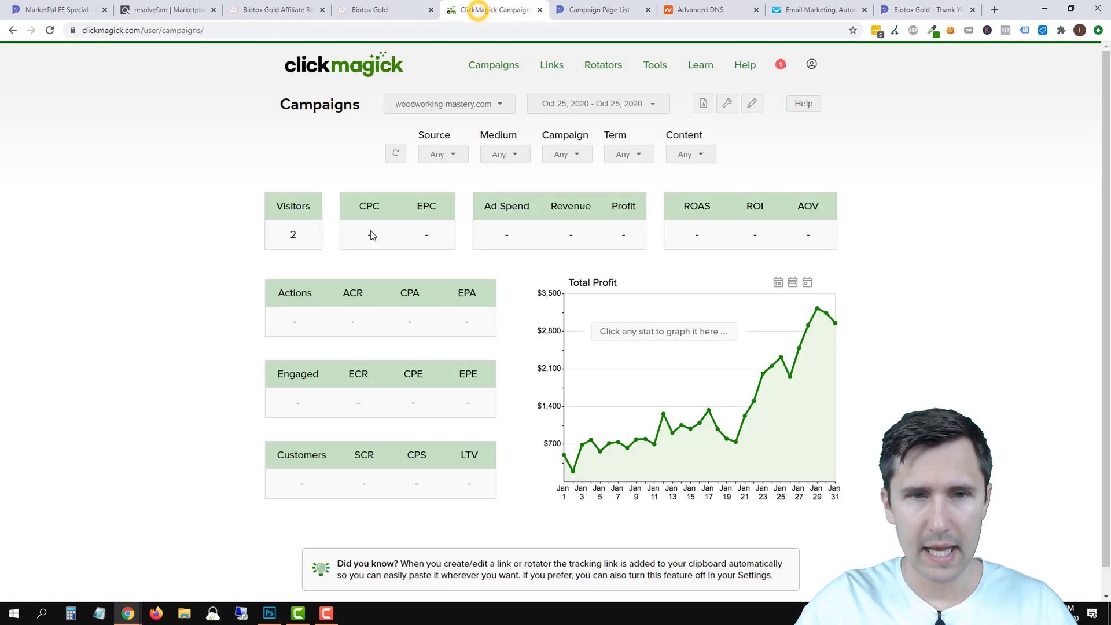
# Refresh the ClickMagick stats to show 1 action at 50% ACR, then go to the thank-you page.
pyautogui.click(398, 154)
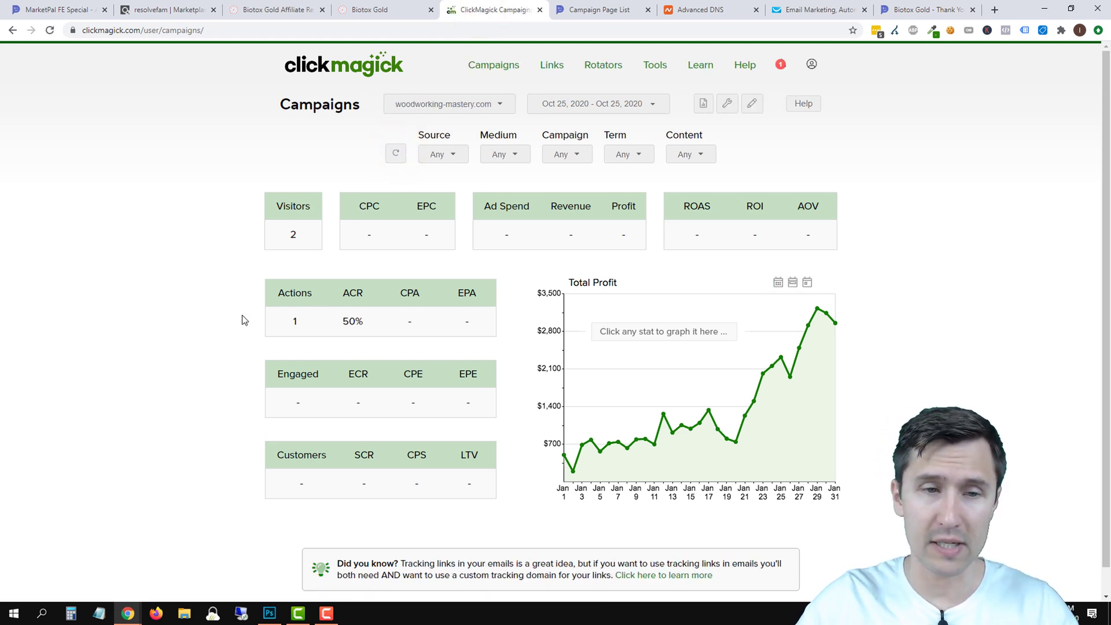
pyautogui.click(918, 11)
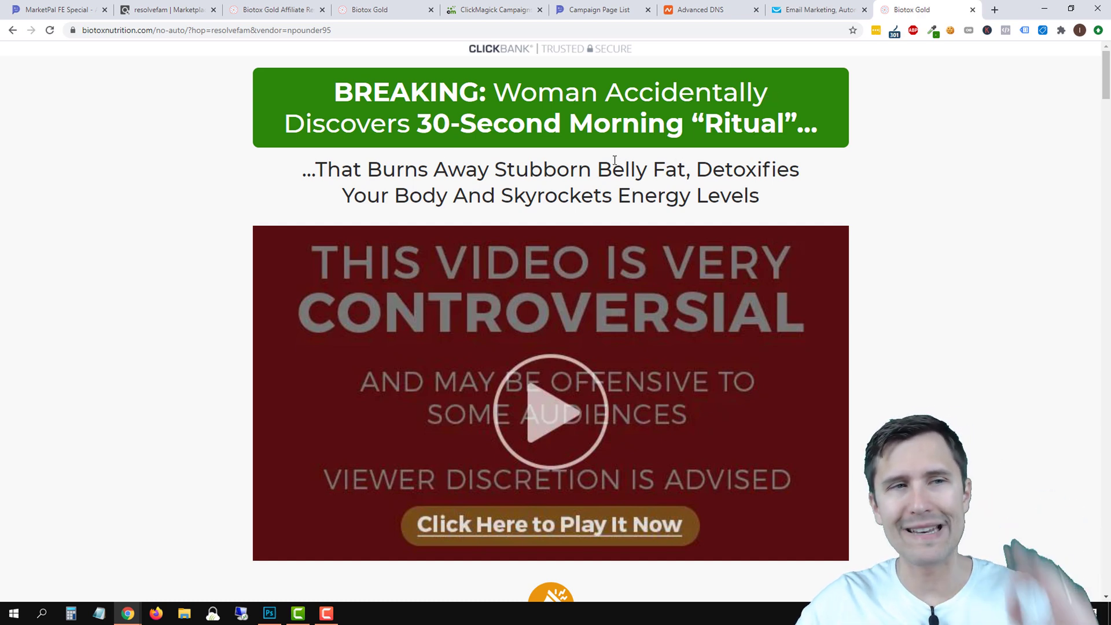
# Go back from the sales page, close the thank-you tab, and return to the MarketPal page list.
pyautogui.click(12, 30)
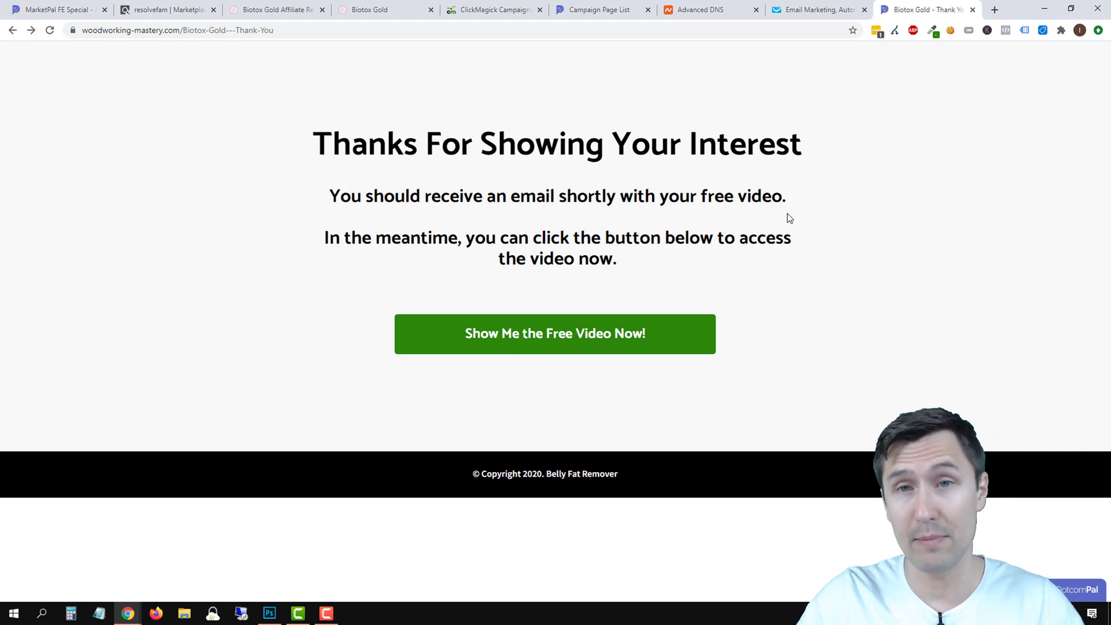
pyautogui.click(973, 11)
pyautogui.click(670, 16)
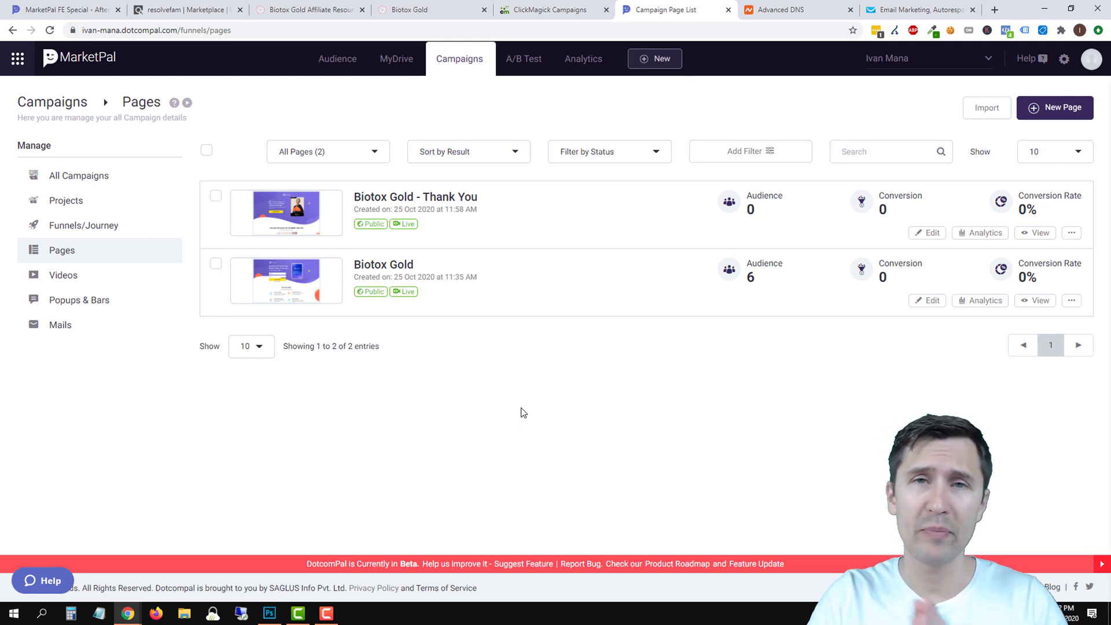
# Review both saved Biotox-Gold links in ClickMagick's Campaign URL Manager, then switch to GetResponse.
pyautogui.click(550, 10)
pyautogui.click(725, 101)
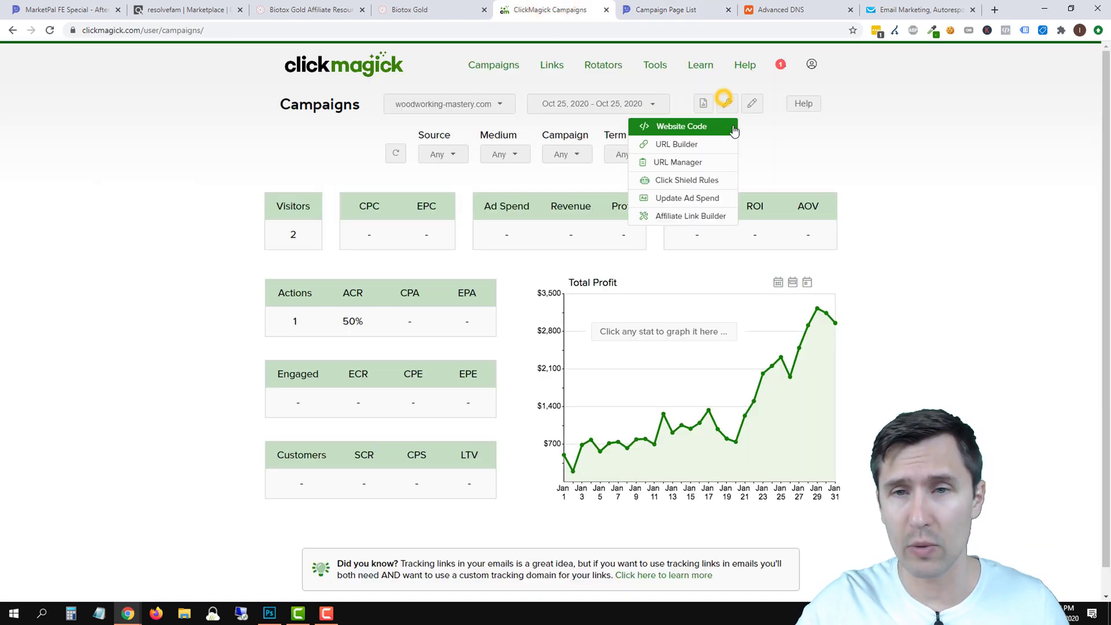
pyautogui.click(682, 143)
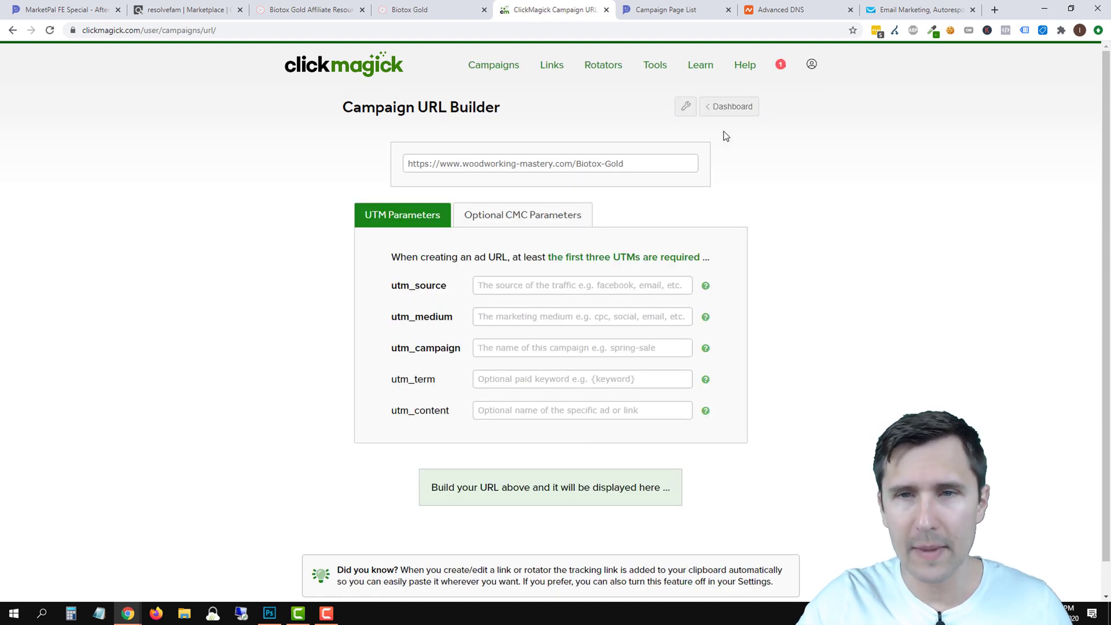
pyautogui.click(687, 108)
pyautogui.click(638, 147)
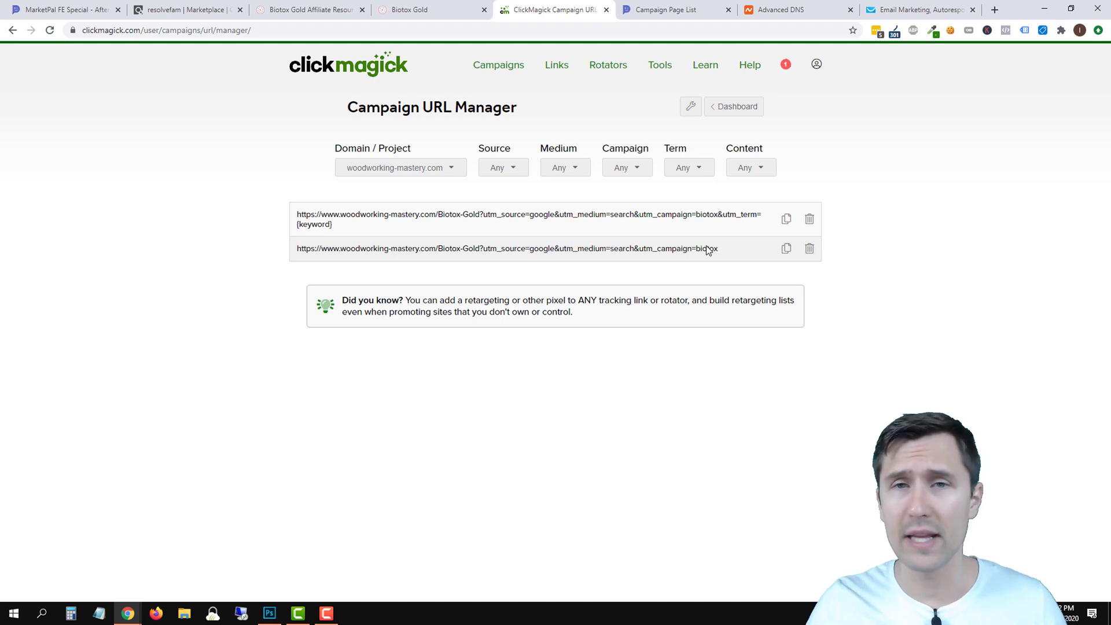
pyautogui.click(891, 9)
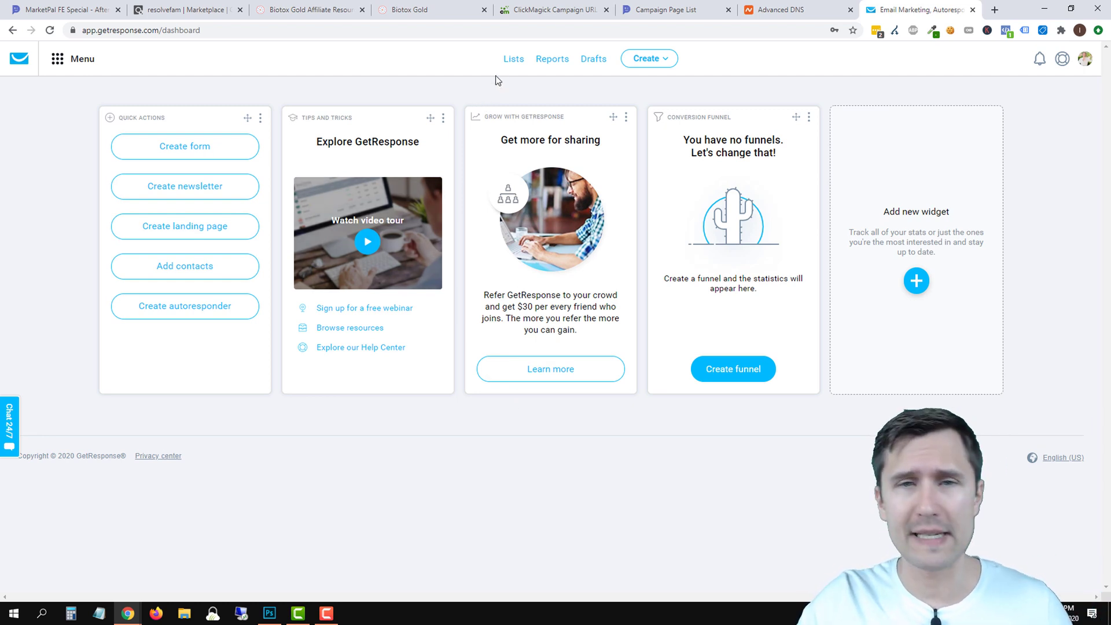
# Bring up GetResponse's Lists page, showing lists such as 2_teds_woodworking_guides and 525 contacts.
pyautogui.click(509, 60)
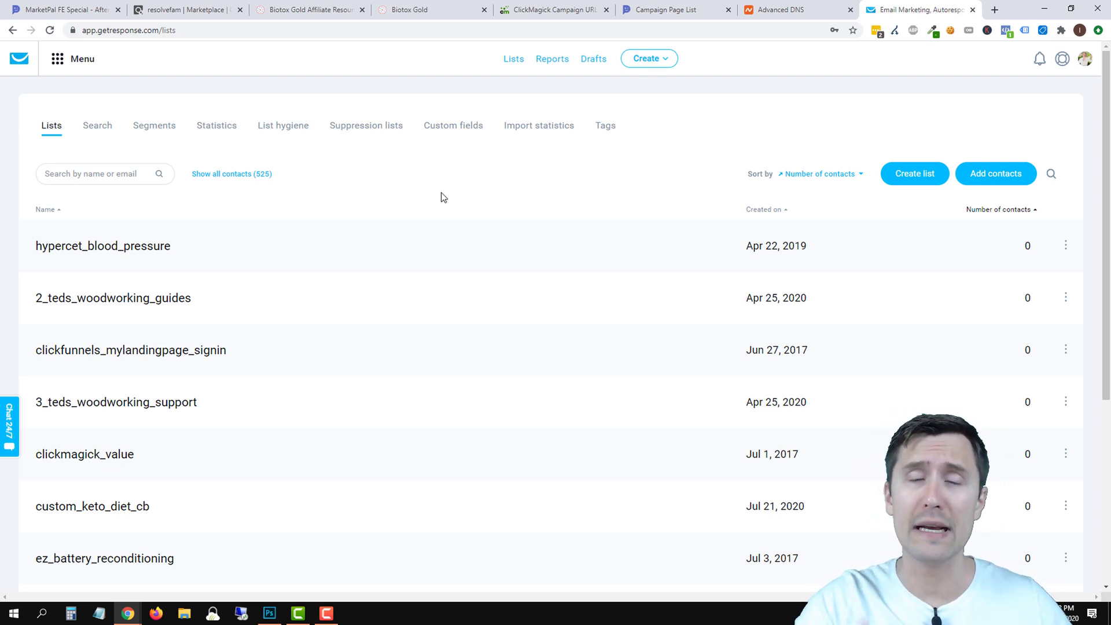
pyautogui.click(665, 9)
pyautogui.click(889, 5)
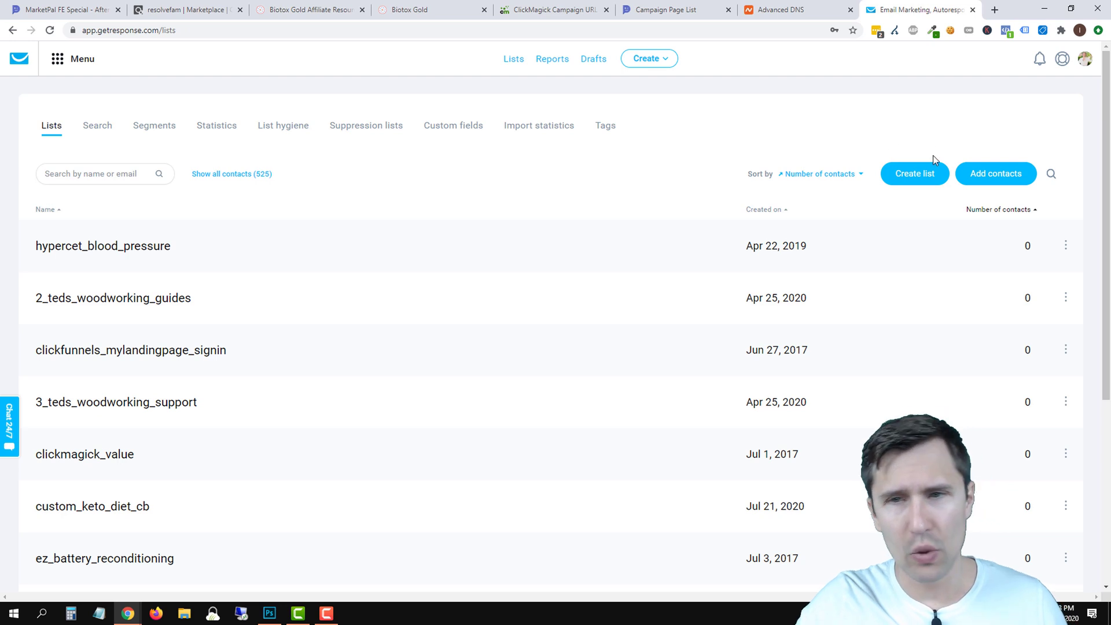
# Create a new GetResponse contact list named biotox_gold.
pyautogui.click(924, 178)
pyautogui.click(446, 183)
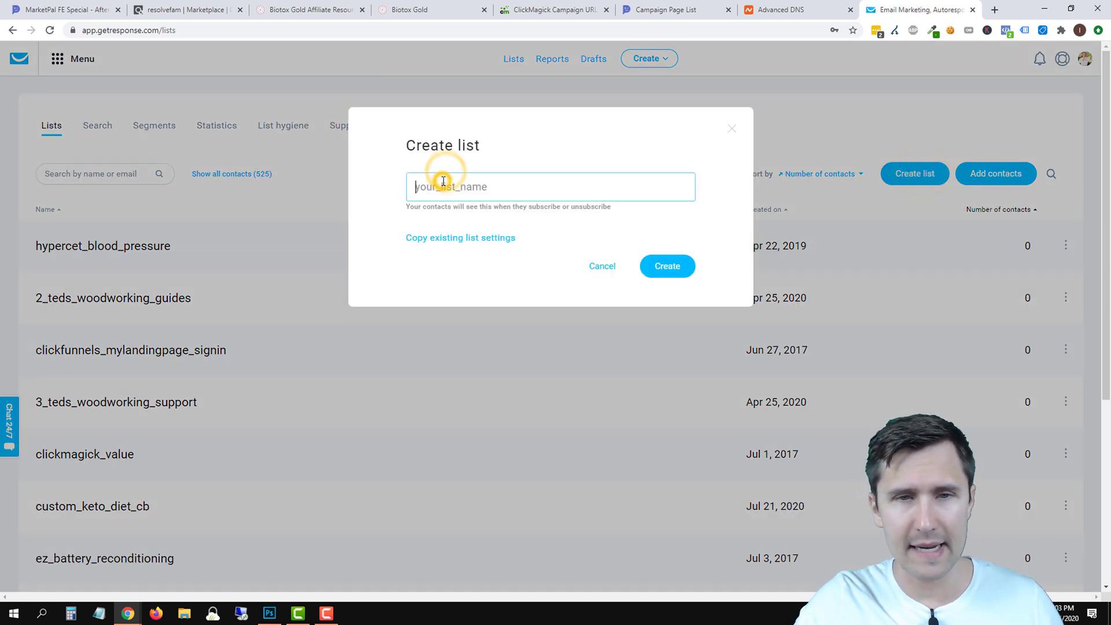
pyautogui.write('bioto')
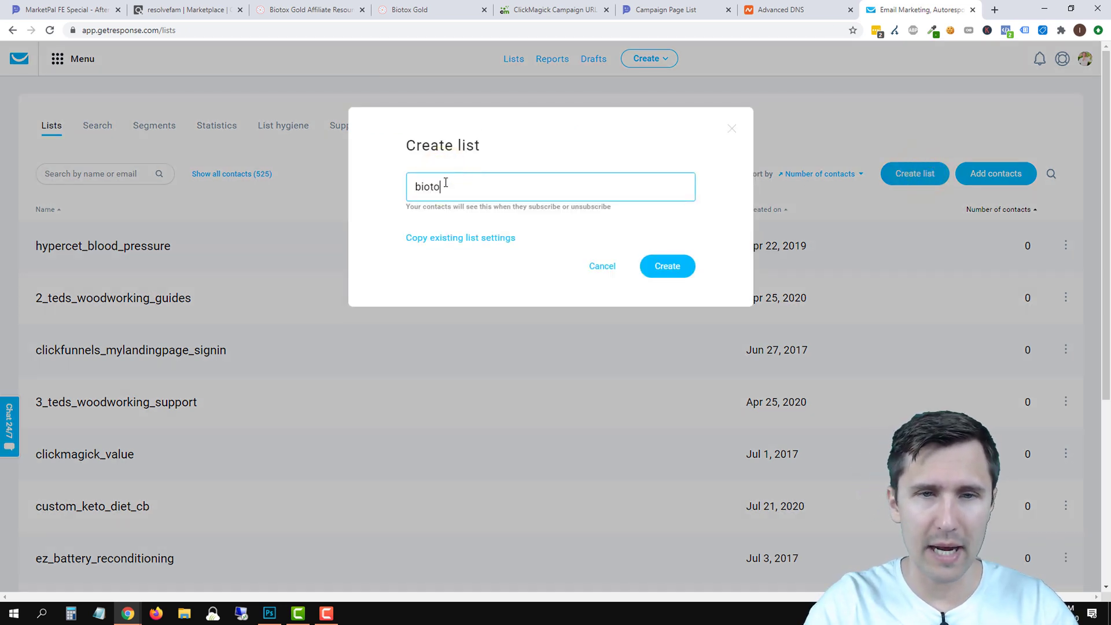
pyautogui.write('x_gold')
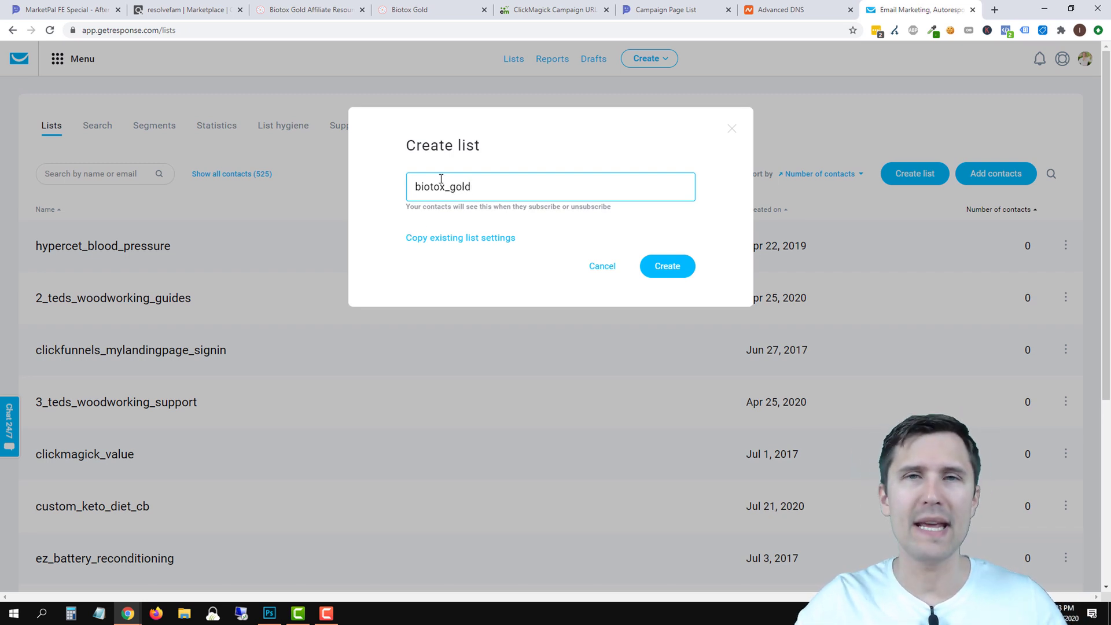
pyautogui.click(673, 265)
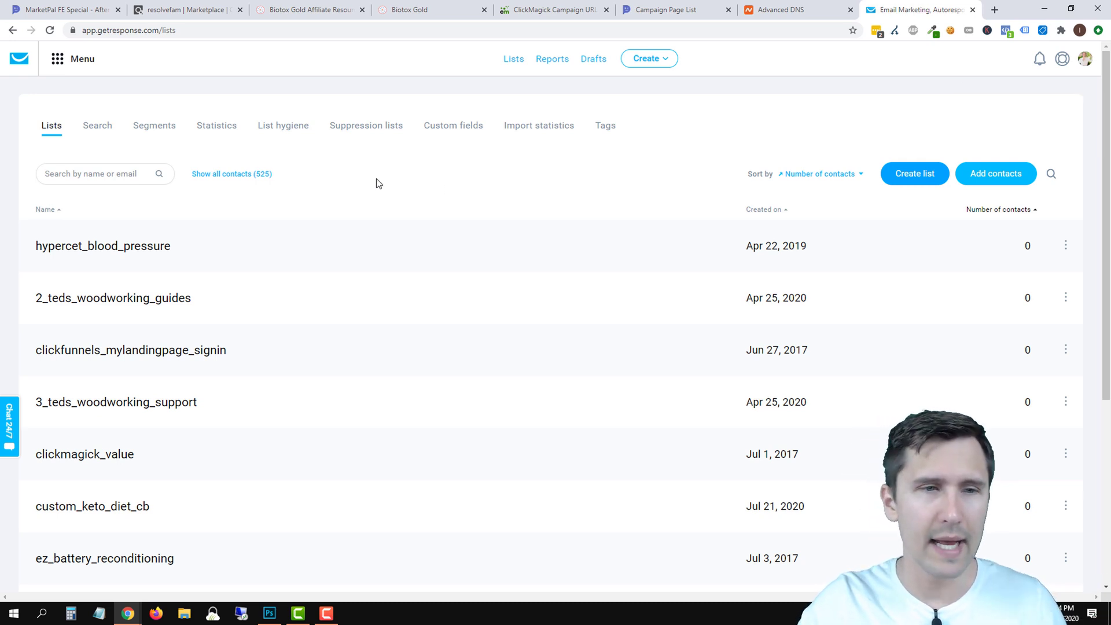
# Filter Autoresponders to biotox_gold instead of click_wealth_system_12, then start a new autoresponder.
pyautogui.click(55, 59)
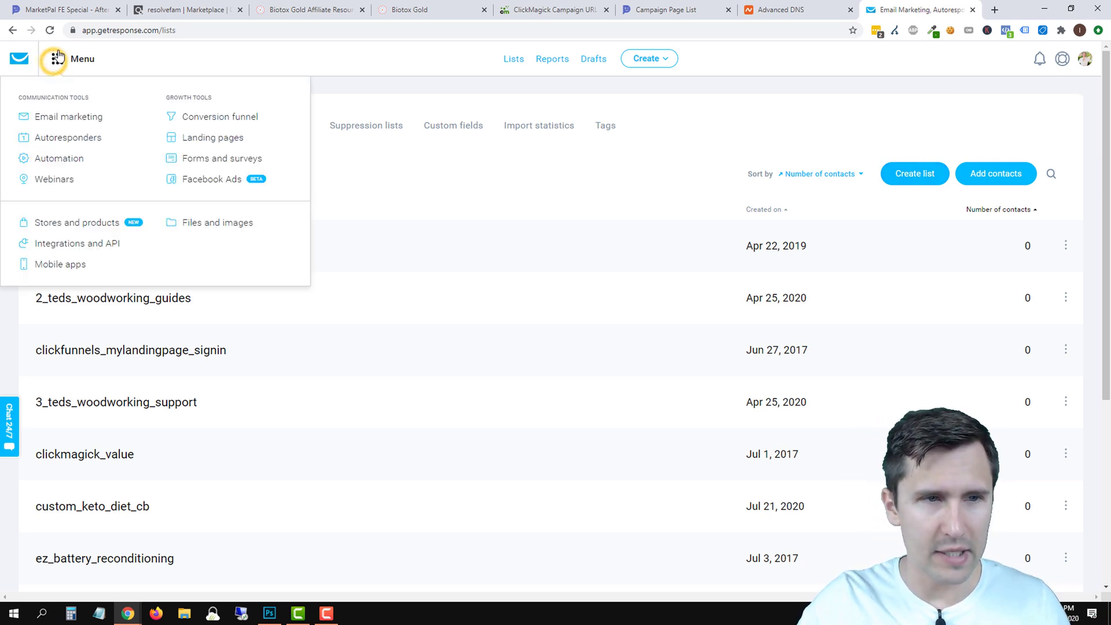
pyautogui.click(67, 146)
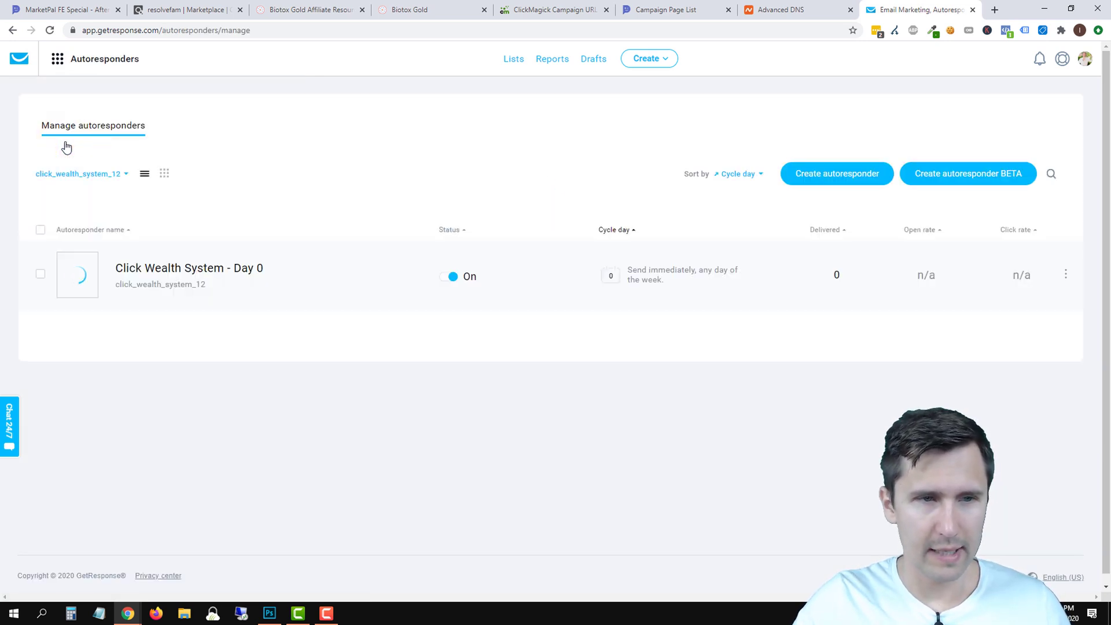
pyautogui.click(79, 173)
pyautogui.click(74, 384)
pyautogui.click(66, 372)
pyautogui.click(169, 403)
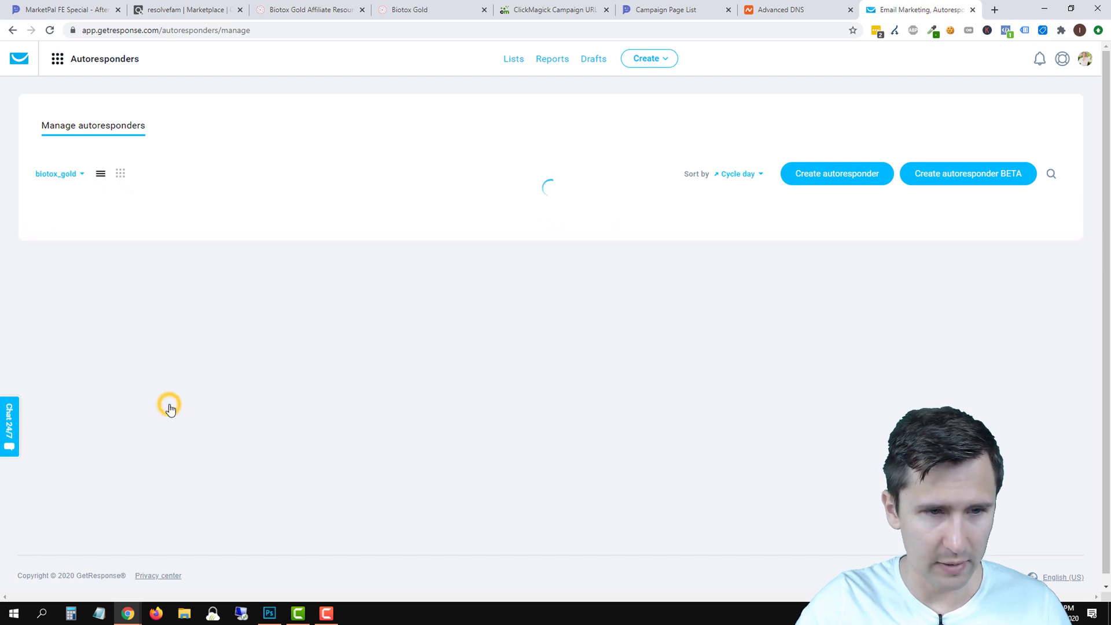
pyautogui.click(811, 178)
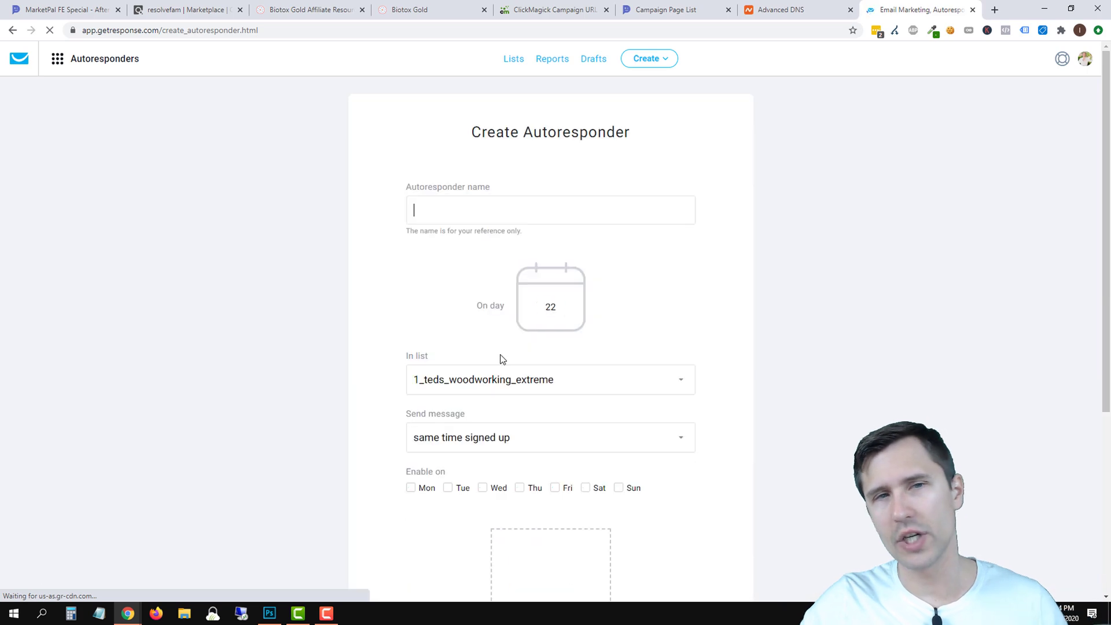
pyautogui.click(407, 8)
pyautogui.scroll(3, 379, 267)
pyautogui.click(306, 8)
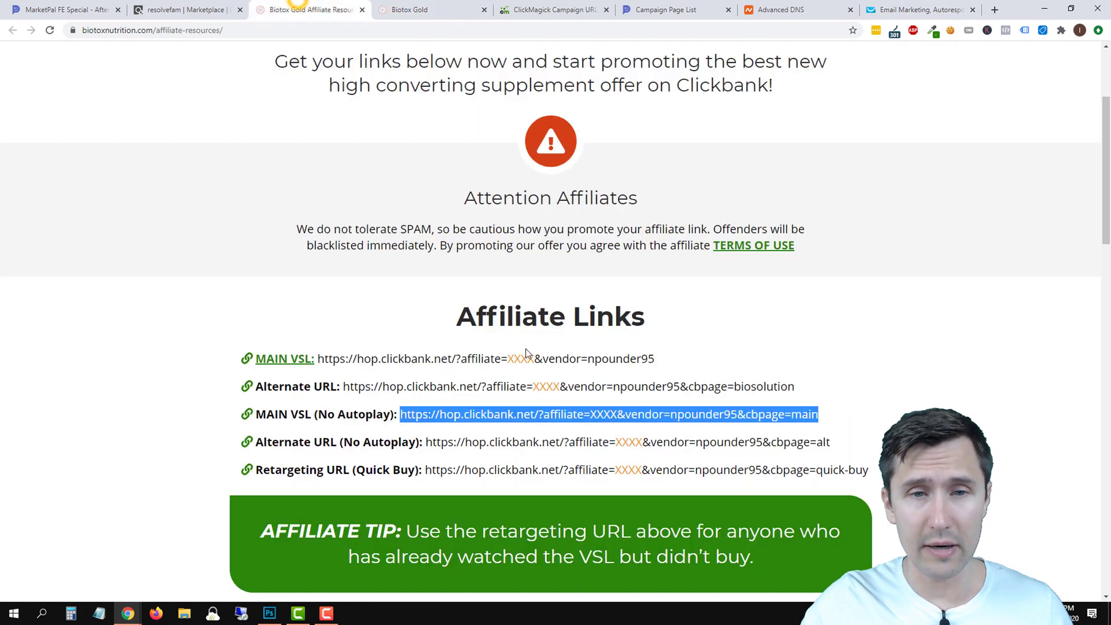
pyautogui.scroll(-2, 398, 370)
pyautogui.scroll(-5, 398, 369)
pyautogui.scroll(-2, 579, 410)
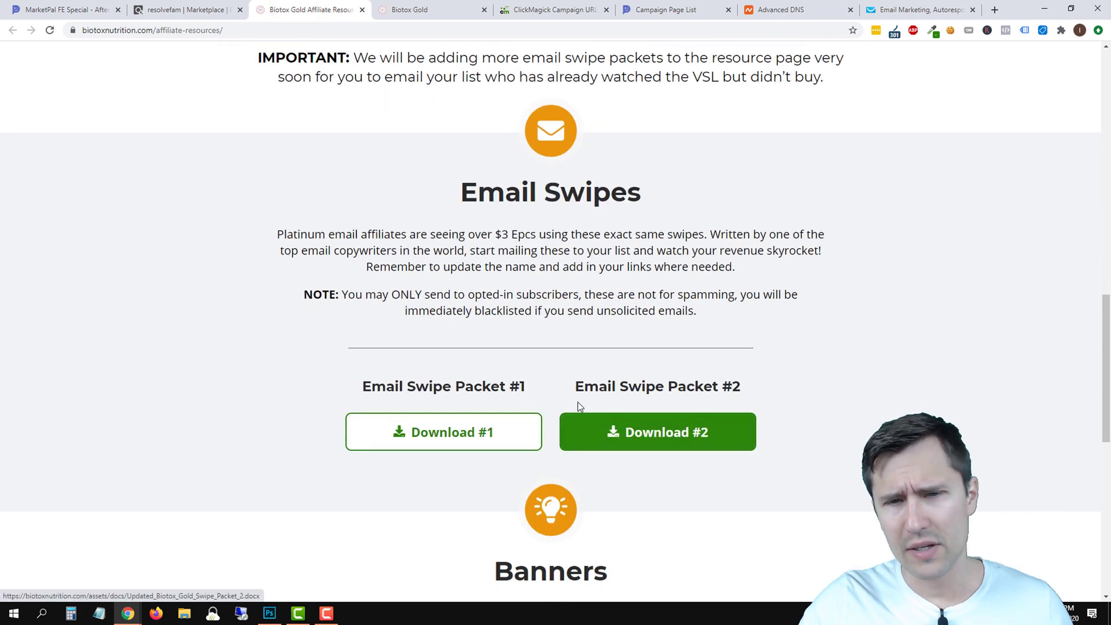
pyautogui.scroll(3, 526, 352)
pyautogui.scroll(2, 524, 351)
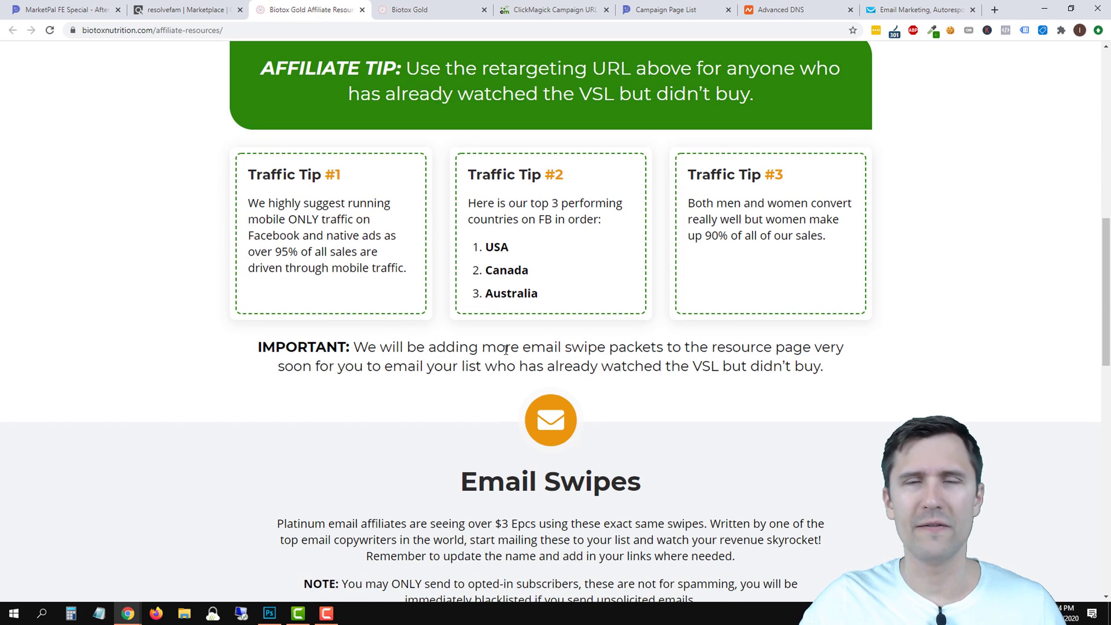
pyautogui.scroll(2, 499, 327)
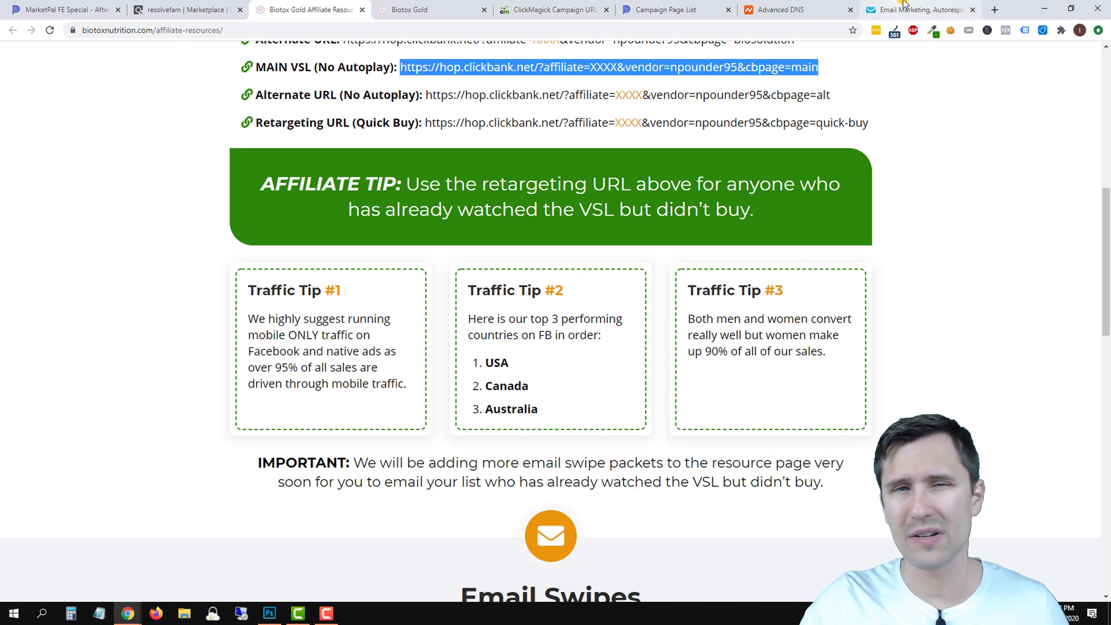
pyautogui.click(920, 10)
# Name the autoresponder 'Biotox Gold - 0', send on day 0 to biotox_gold, and start a new email.
pyautogui.click(425, 208)
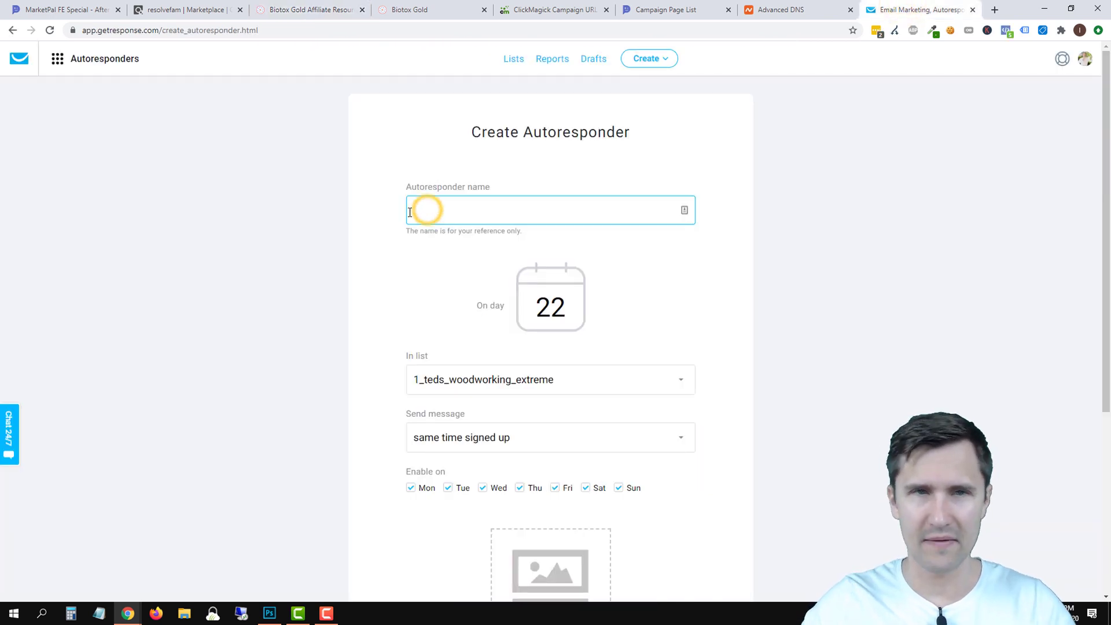
pyautogui.write('Biotox')
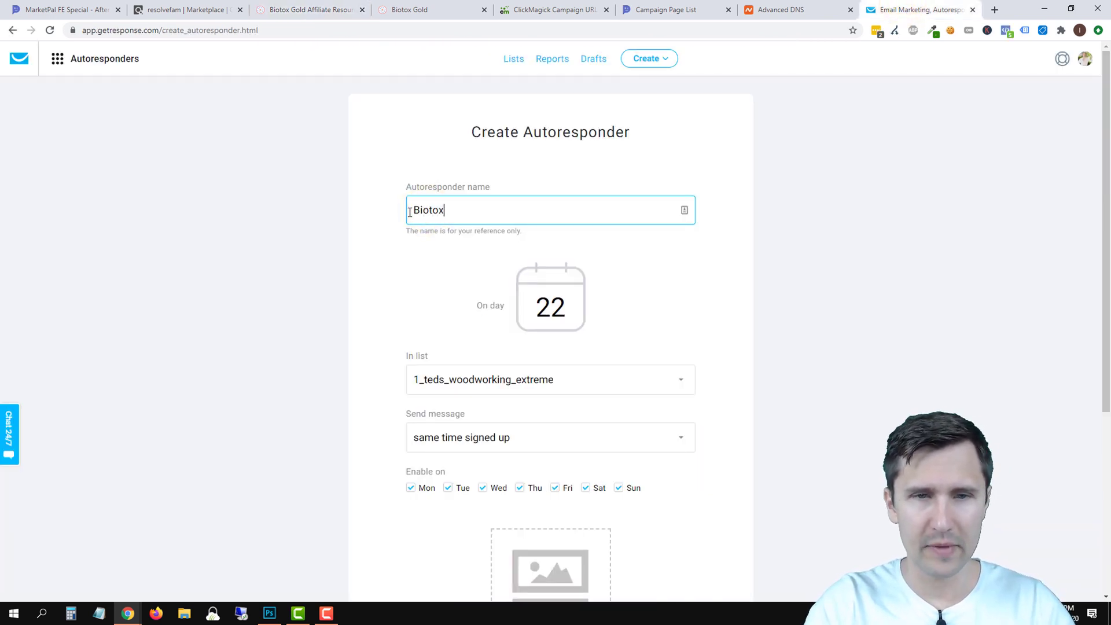
pyautogui.write(' Gold - 0')
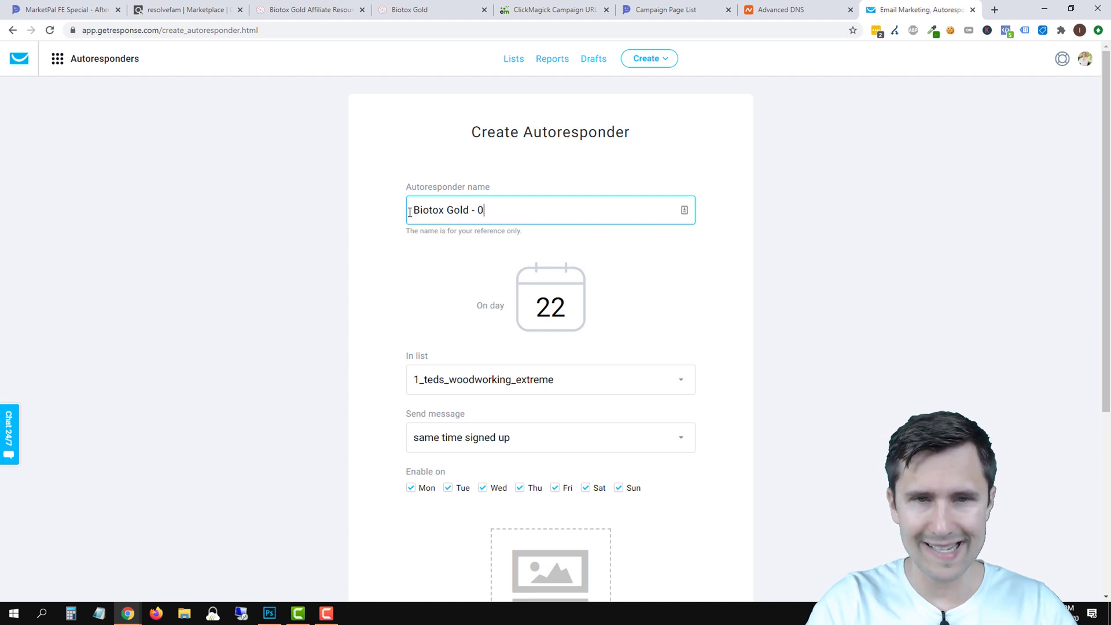
pyautogui.moveTo(510, 208); pyautogui.dragTo(354, 210)
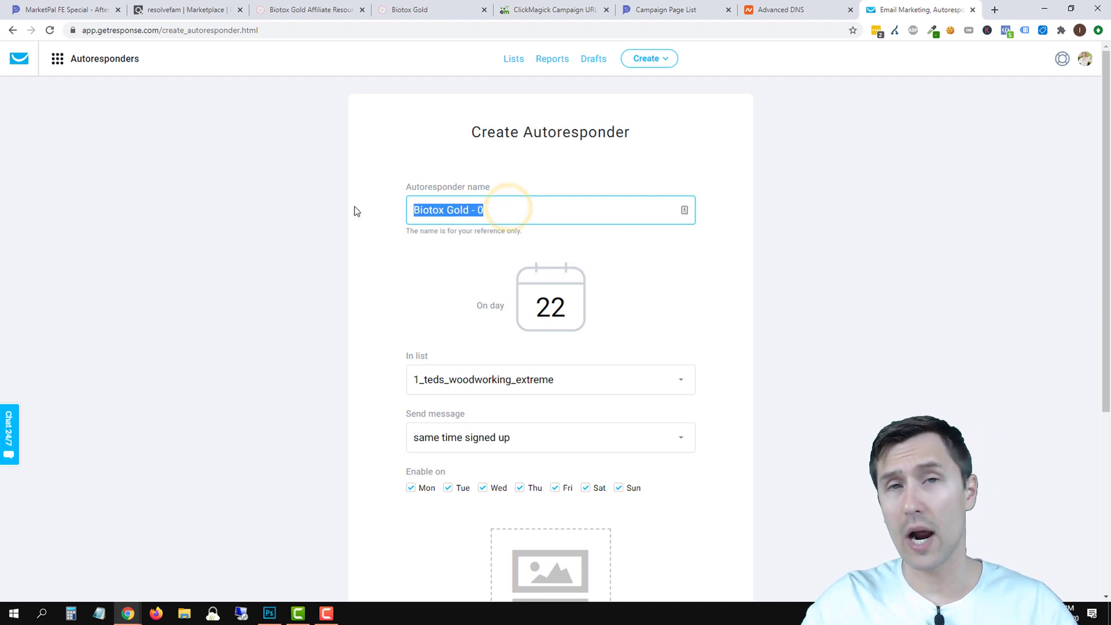
pyautogui.doubleClick(544, 310)
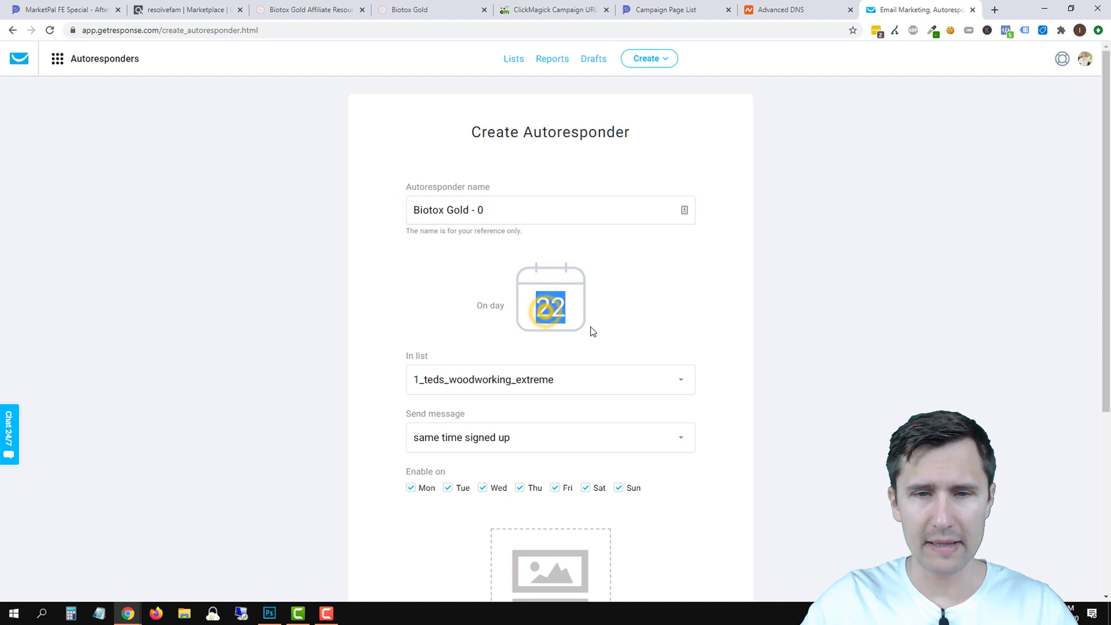
pyautogui.write('0')
pyautogui.click(496, 381)
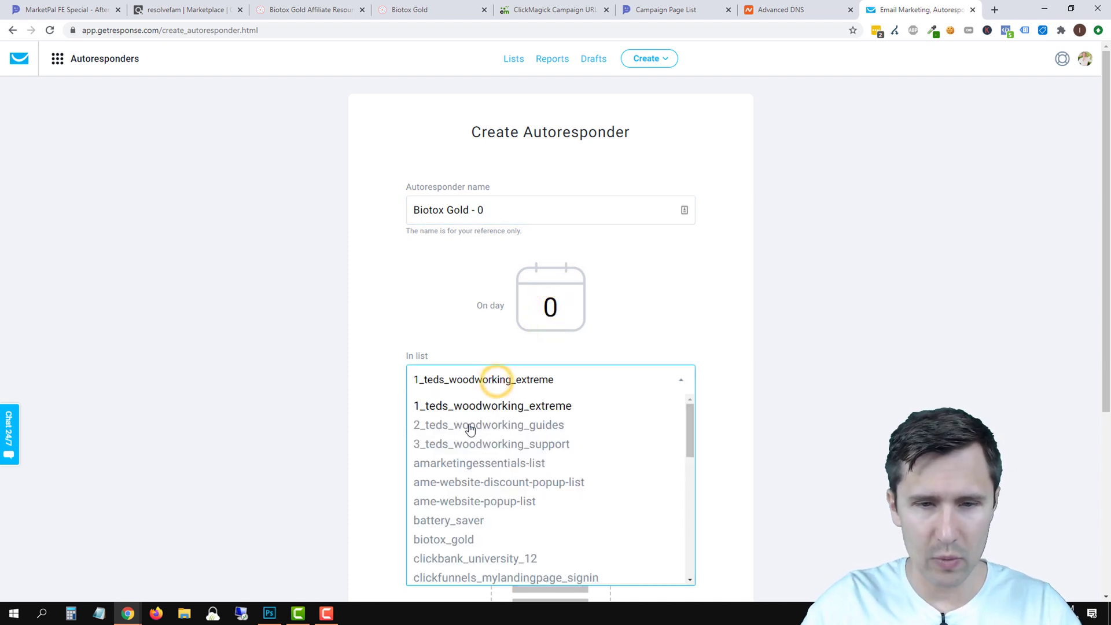
pyautogui.click(433, 540)
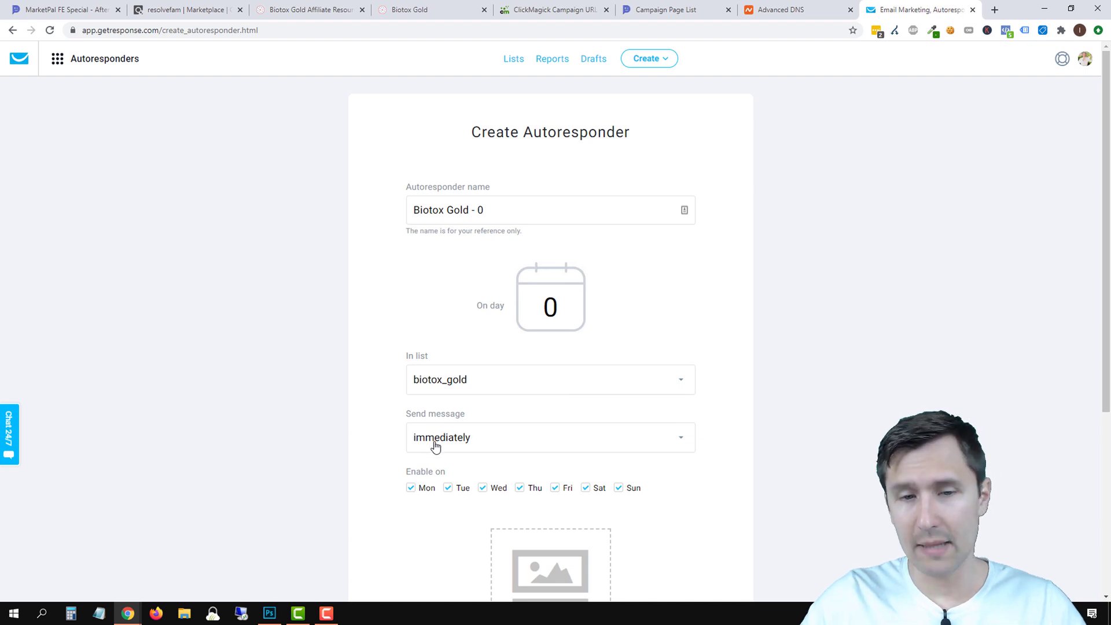
pyautogui.scroll(-3, 282, 430)
pyautogui.scroll(-1, 330, 426)
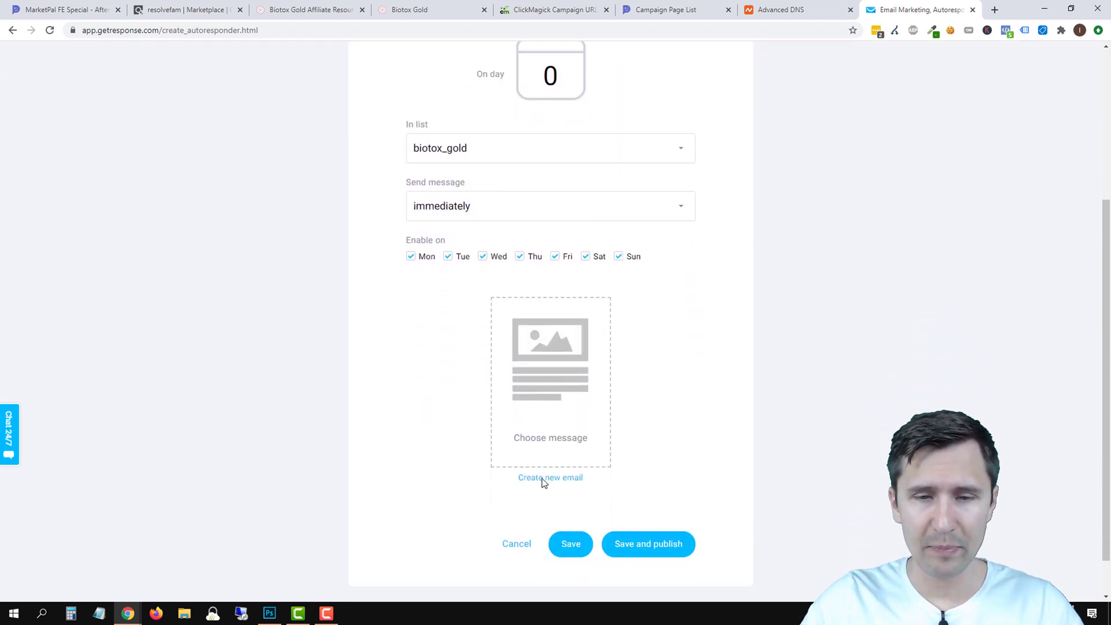
pyautogui.click(542, 482)
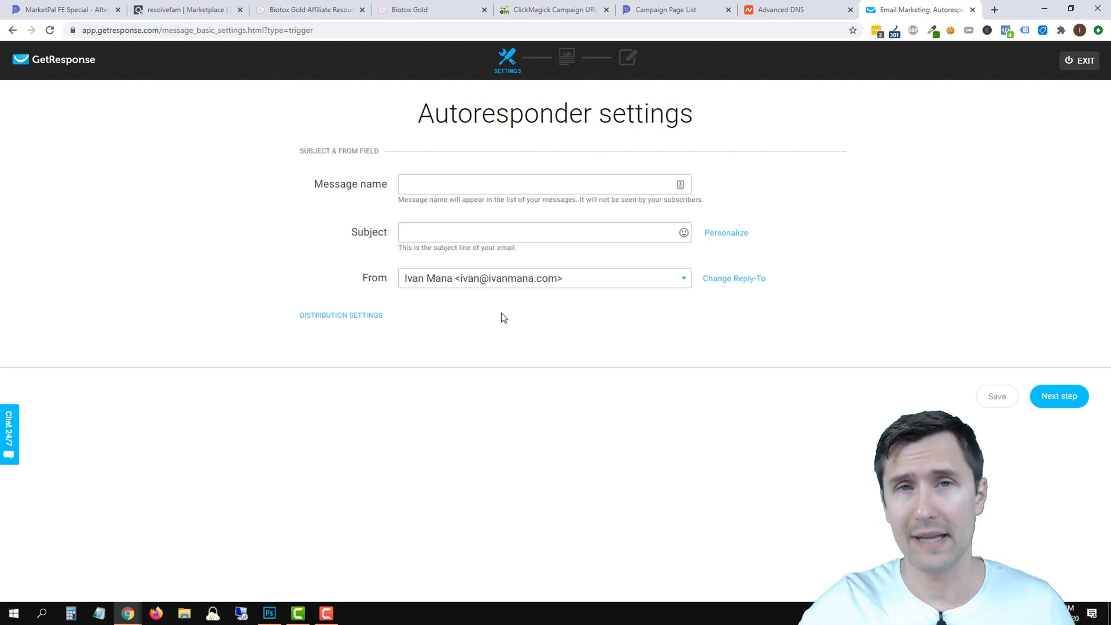
# Enter the subject 'Here is your free video that you requested' followed by a grinning emoji.
pyautogui.click(431, 229)
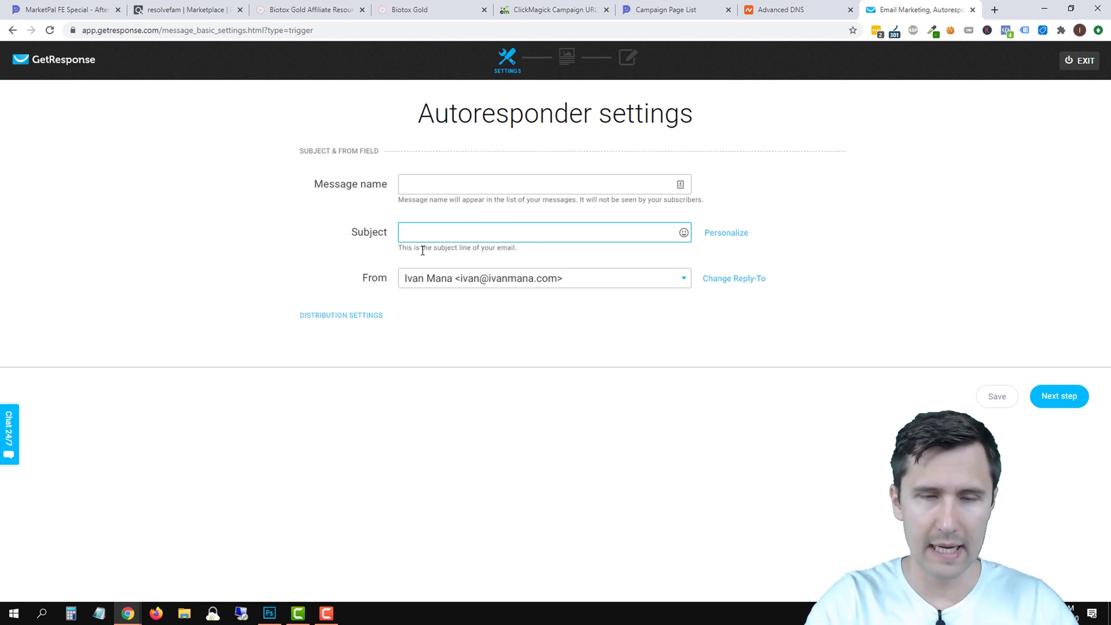
pyautogui.write('Here is your free ')
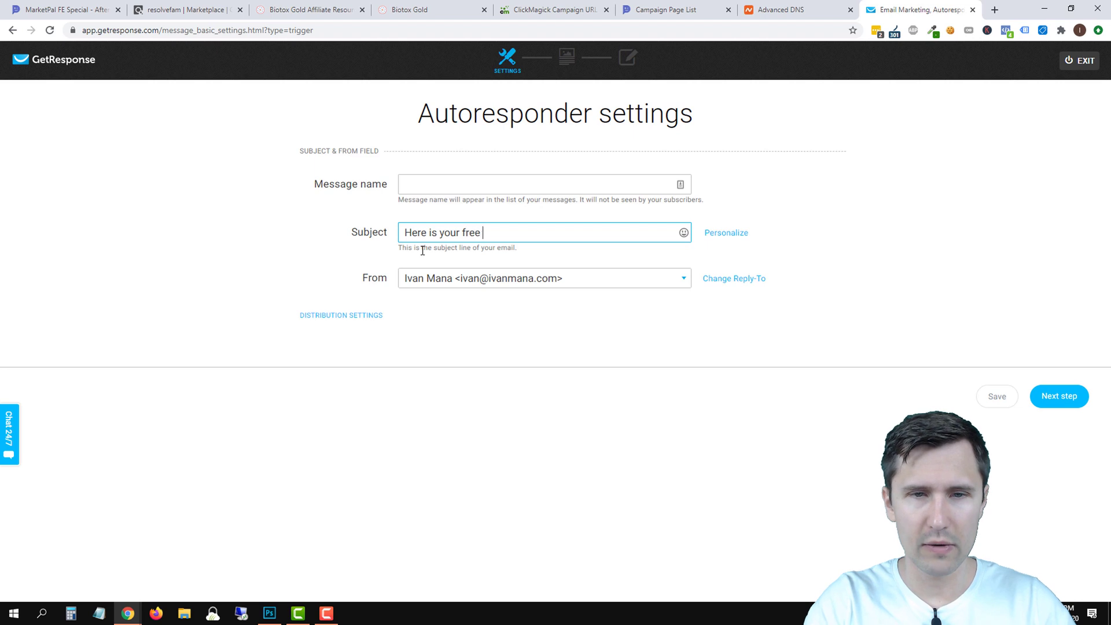
pyautogui.write('video that you requested')
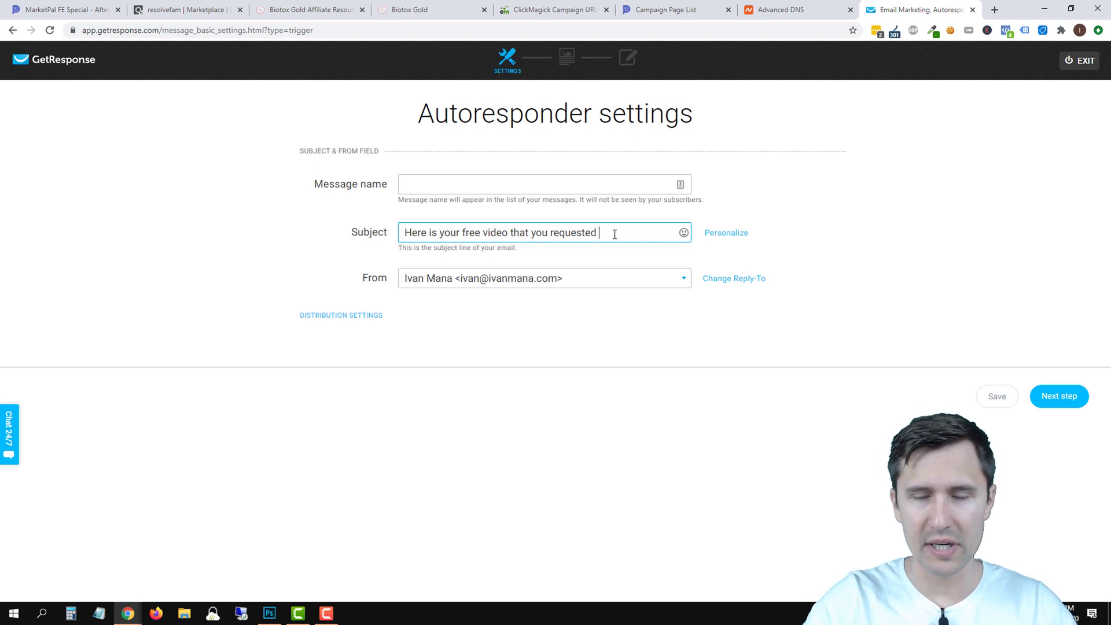
pyautogui.write('[[firstname]]')
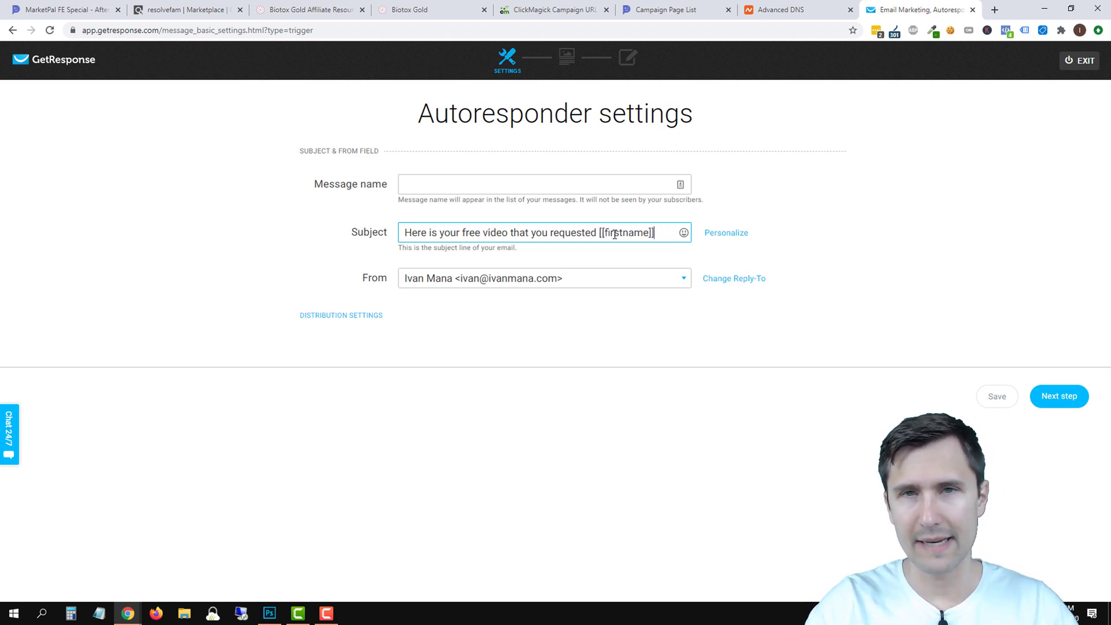
pyautogui.press('BackSpace')
pyautogui.press('BackSpace')
pyautogui.press('BackSpace')
pyautogui.press('BackSpace')
pyautogui.press('BackSpace')
pyautogui.press('BackSpace')
pyautogui.press('BackSpace')
pyautogui.press('BackSpace')
pyautogui.press('BackSpace')
pyautogui.press('BackSpace')
pyautogui.press('BackSpace')
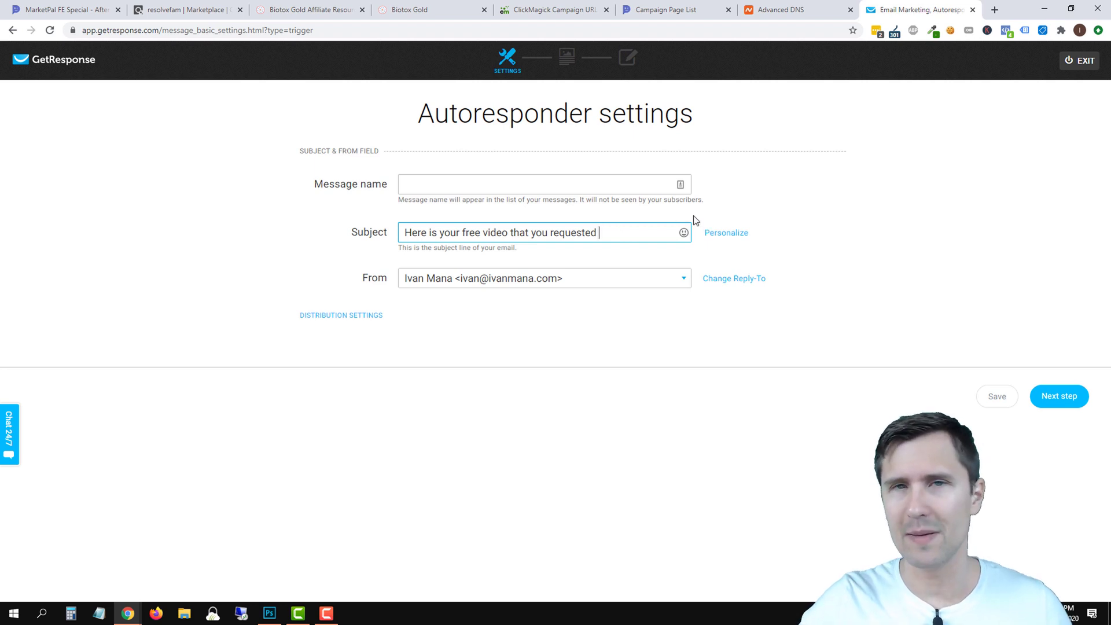
pyautogui.click(683, 232)
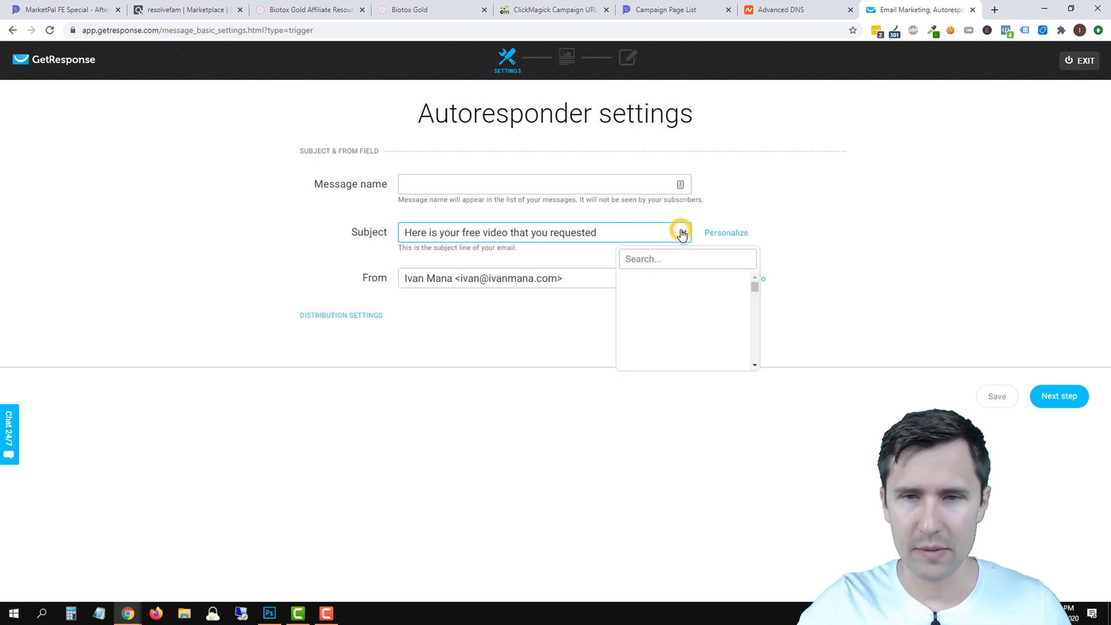
pyautogui.click(630, 285)
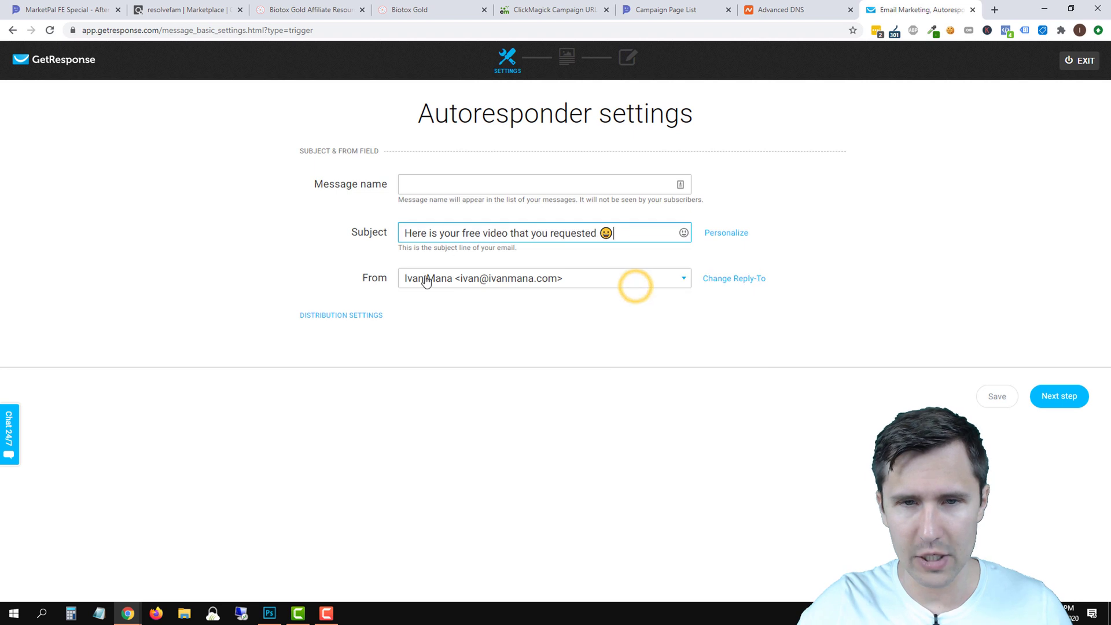
# Copy the subject into the Message name field and move on to template selection.
pyautogui.tripleClick(508, 233)
pyautogui.hotkey('ctrl', 'c')
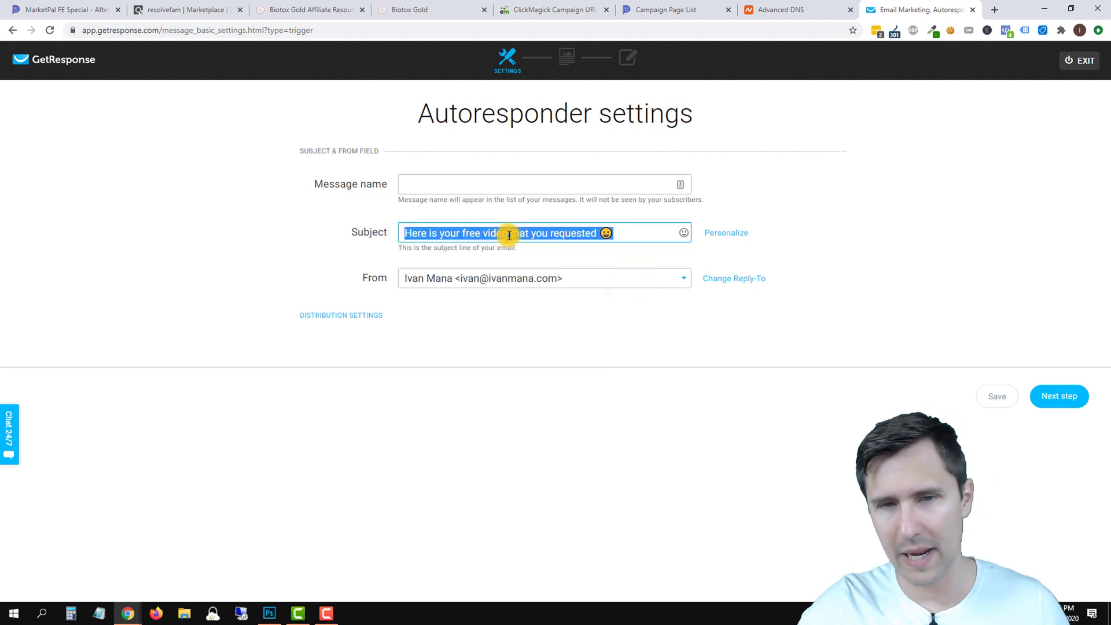
pyautogui.rightClick(508, 235)
pyautogui.click(532, 280)
pyautogui.click(454, 184)
pyautogui.rightClick(455, 180)
pyautogui.click(496, 270)
pyautogui.click(480, 235)
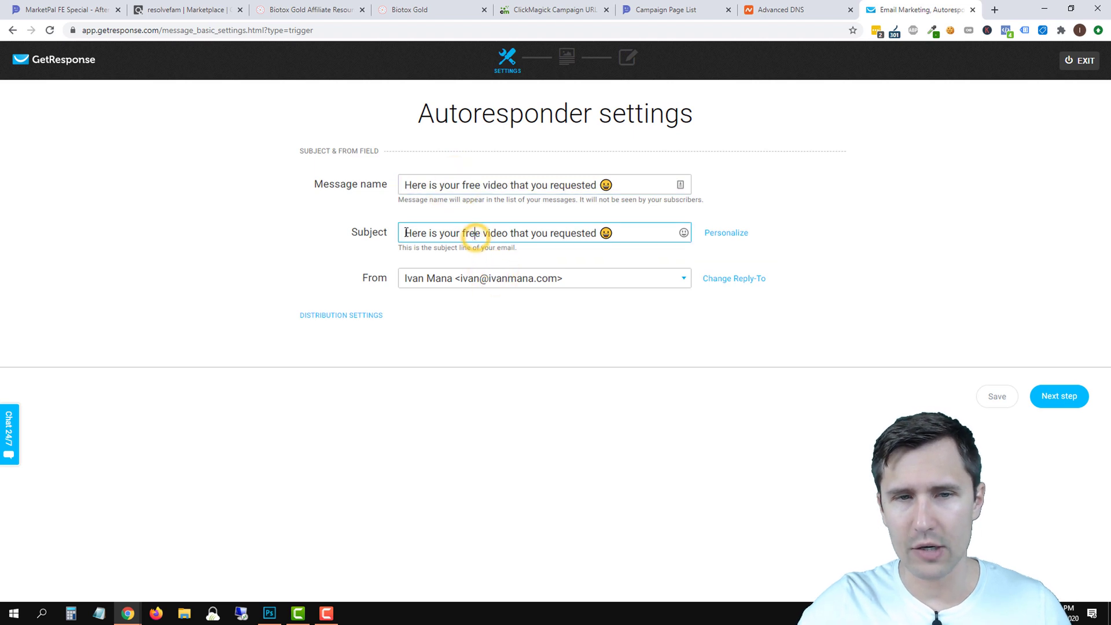
pyautogui.moveTo(403, 233); pyautogui.dragTo(616, 231)
pyautogui.click(405, 184)
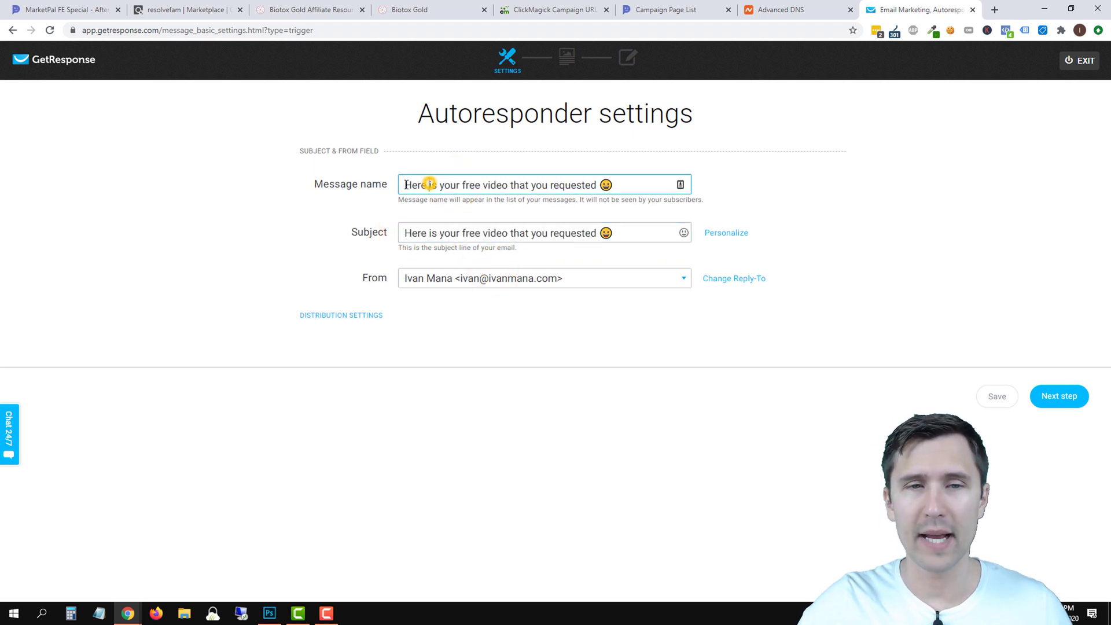
pyautogui.moveTo(405, 185); pyautogui.dragTo(680, 188)
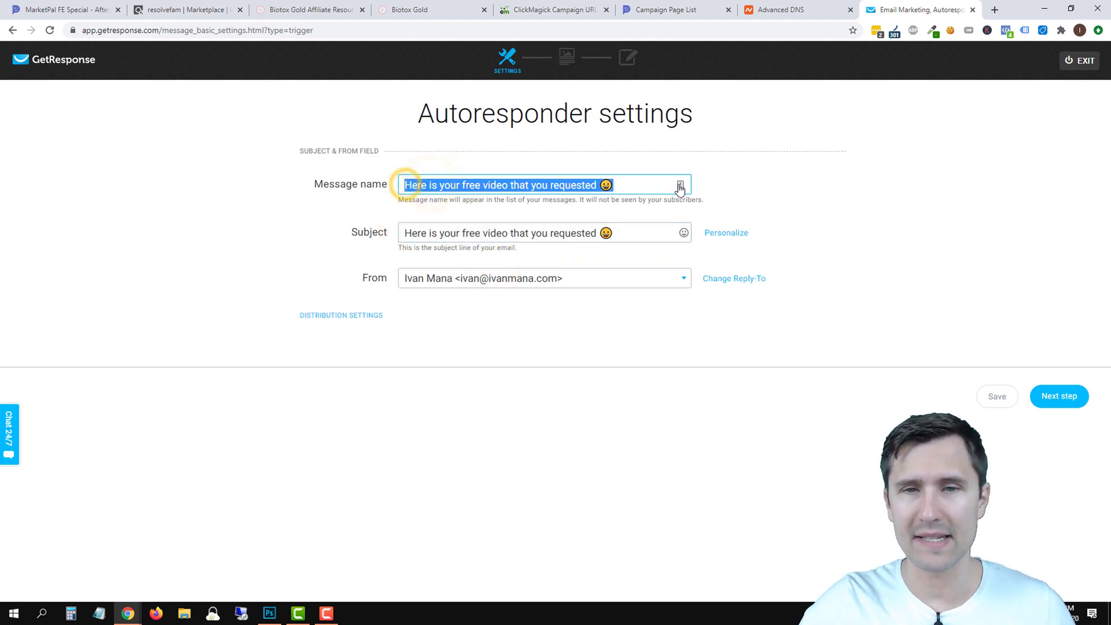
pyautogui.click(466, 184)
pyautogui.click(1068, 406)
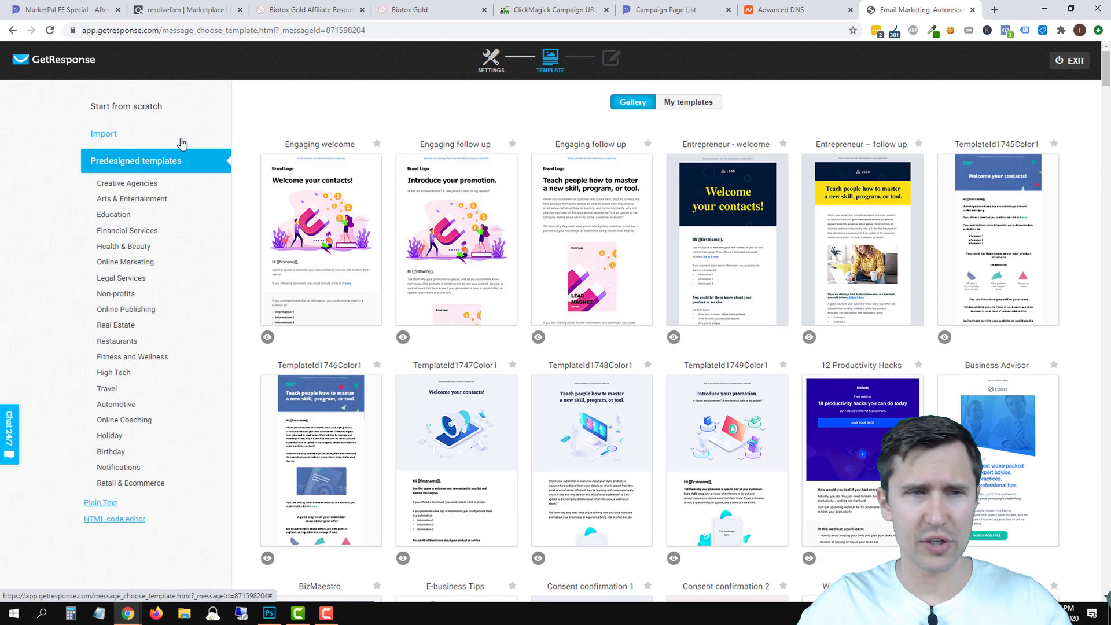
# Start a blank-template email with a Text block and delete its Lorem ipsum heading.
pyautogui.click(152, 106)
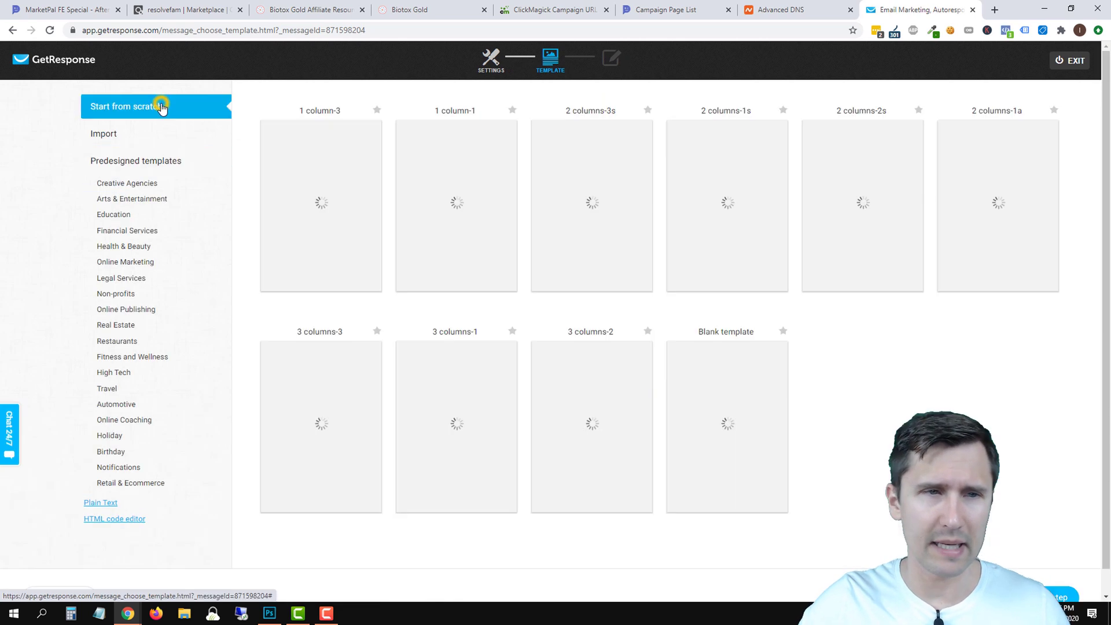
pyautogui.click(715, 418)
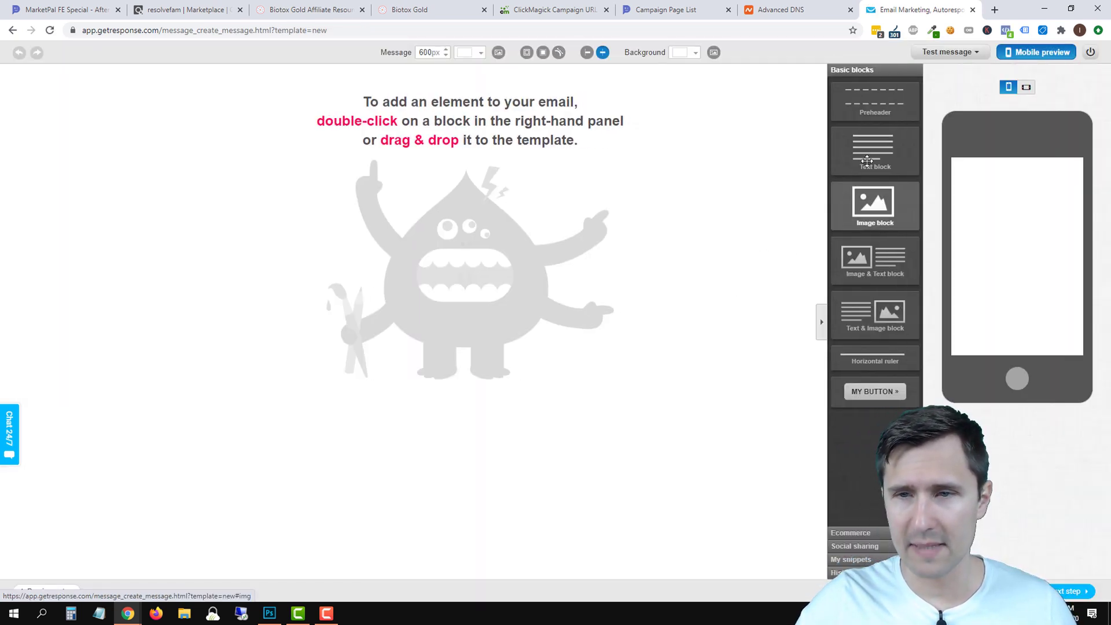
pyautogui.moveTo(886, 151); pyautogui.dragTo(388, 100)
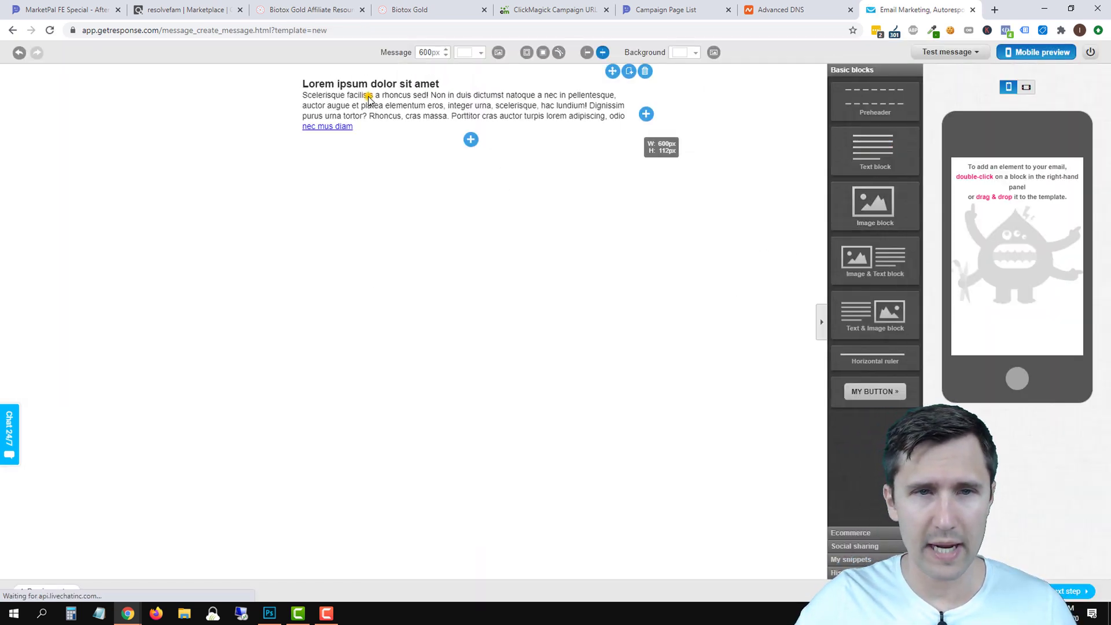
pyautogui.doubleClick(361, 96)
pyautogui.doubleClick(369, 105)
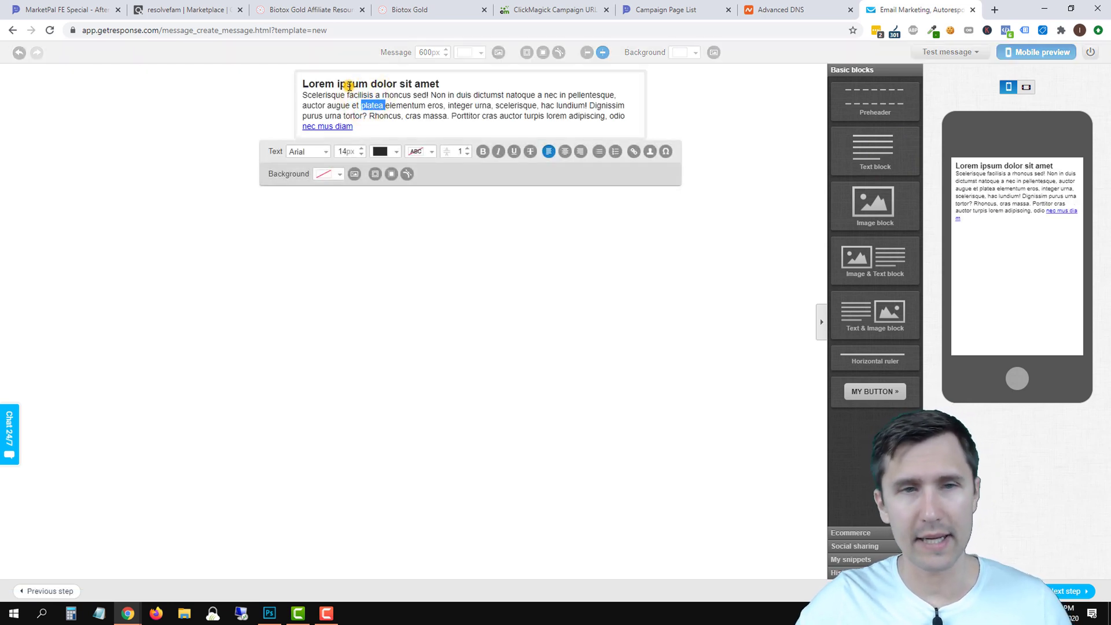
pyautogui.tripleClick(330, 86)
pyautogui.press('Delete')
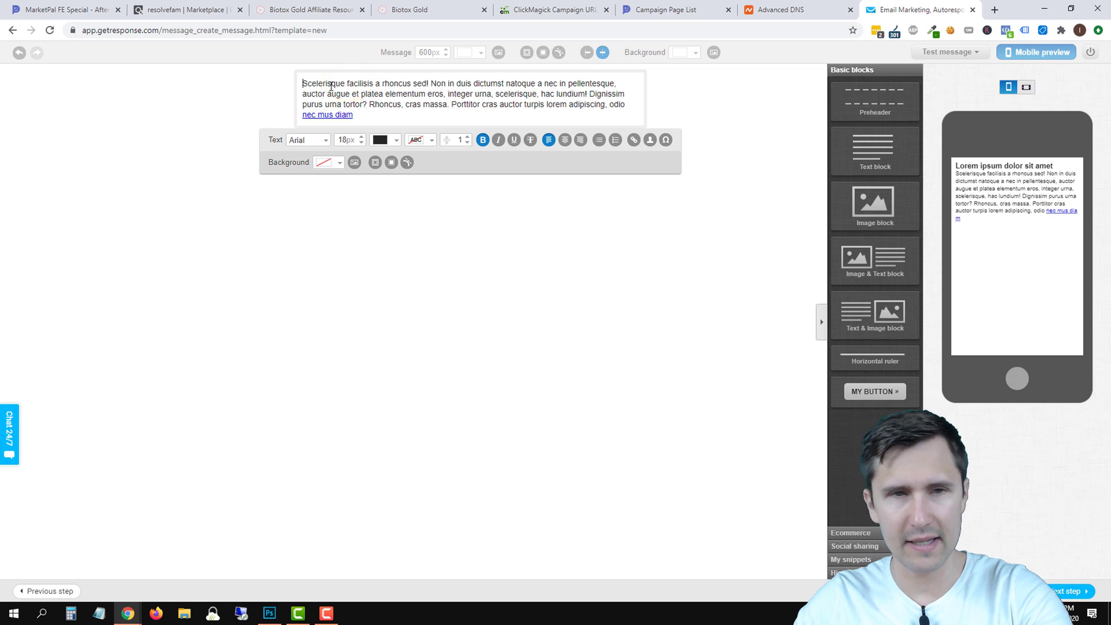
# Set the placeholder paragraph's font size to 16px.
pyautogui.tripleClick(348, 106)
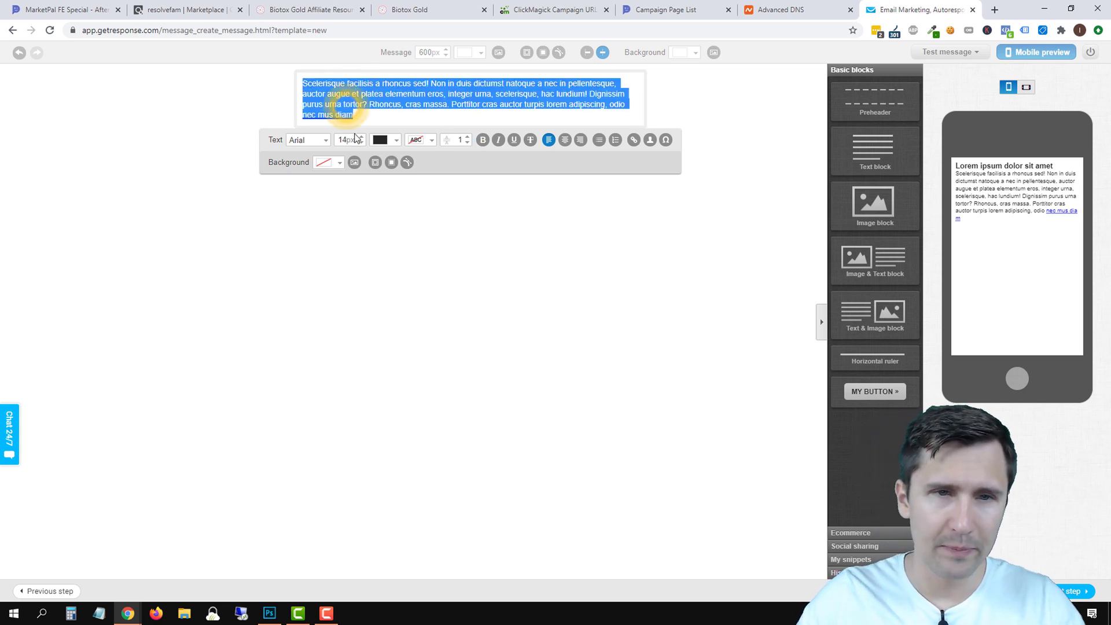
pyautogui.click(359, 138)
pyautogui.doubleClick(359, 138)
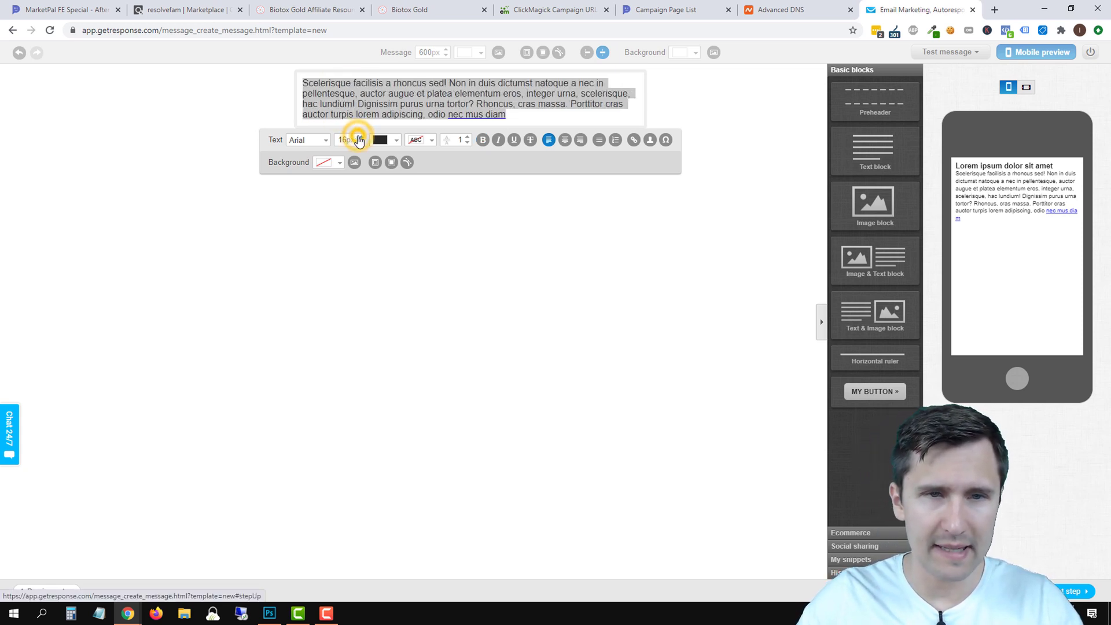
pyautogui.click(399, 104)
pyautogui.tripleClick(410, 103)
# Type 'Hey [[firstname]],', 'Here is the free video that you requested:' and '--> Click here to watch the video'.
pyautogui.write('Hey')
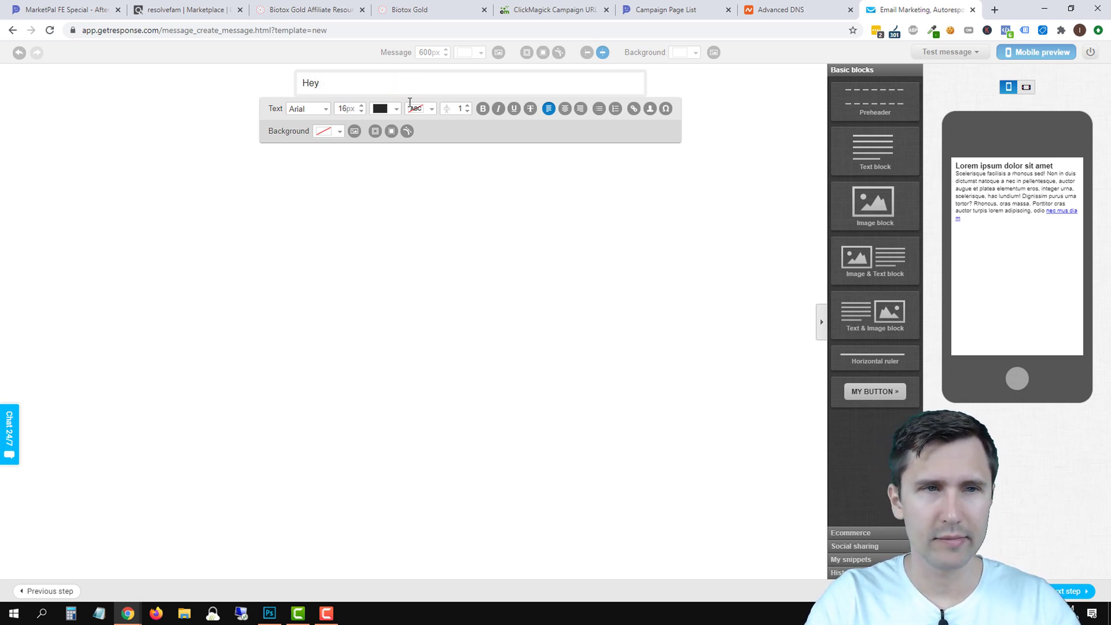
pyautogui.write(' there,')
pyautogui.press('Return')
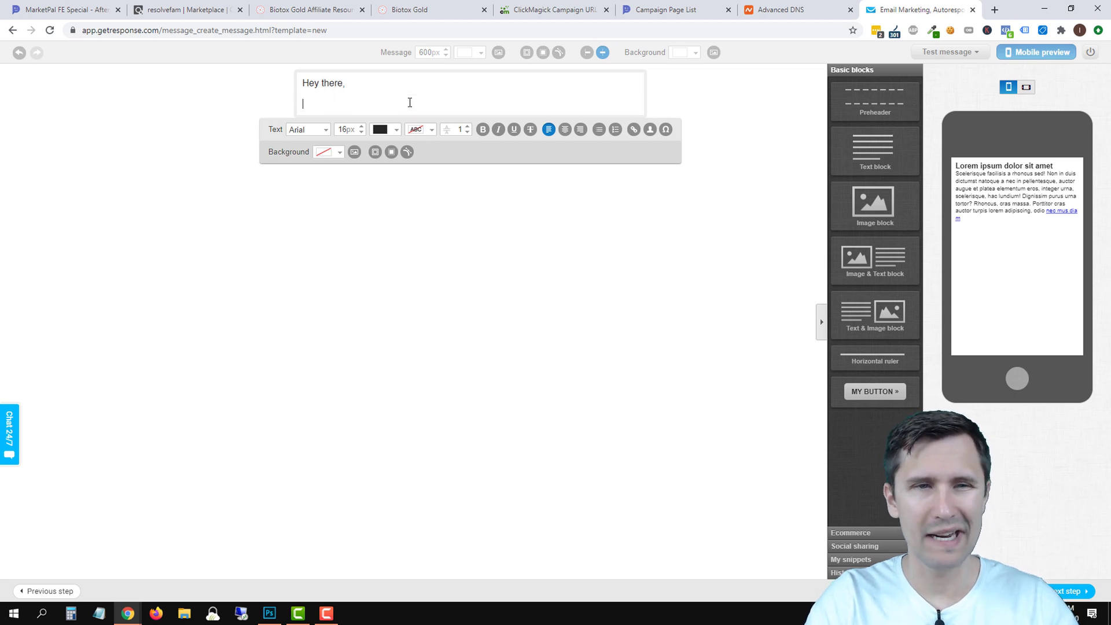
pyautogui.press('BackSpace')
pyautogui.press('BackSpace')
pyautogui.press('BackSpace')
pyautogui.press('BackSpace')
pyautogui.press('BackSpace')
pyautogui.press('BackSpace')
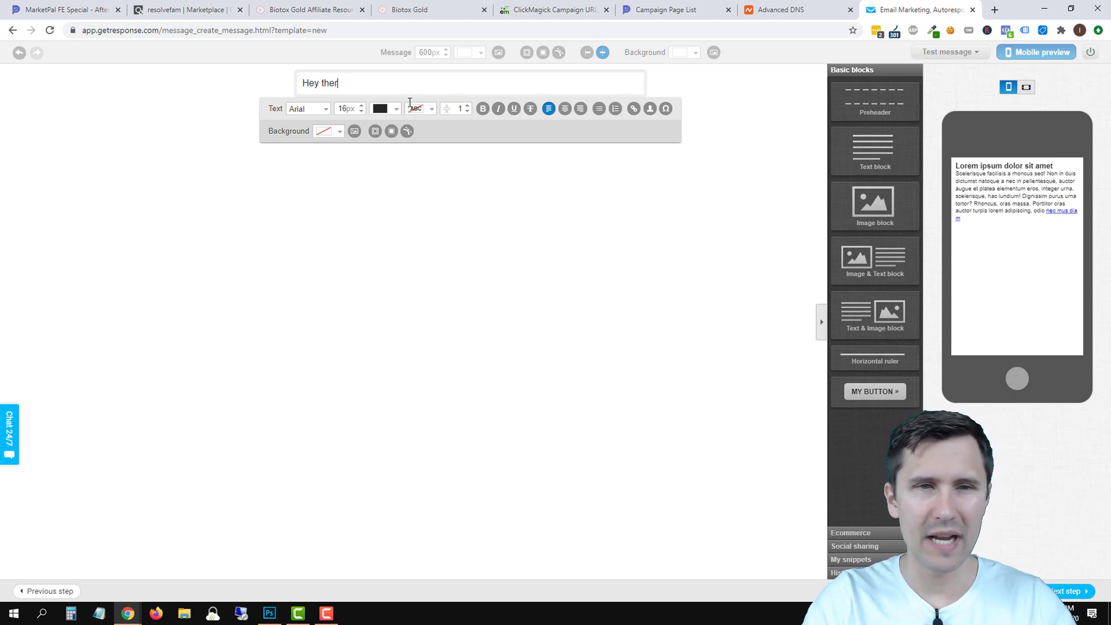
pyautogui.write('[[fri')
pyautogui.press('BackSpace')
pyautogui.press('BackSpace')
pyautogui.press('BackSpace')
pyautogui.write('firstname')
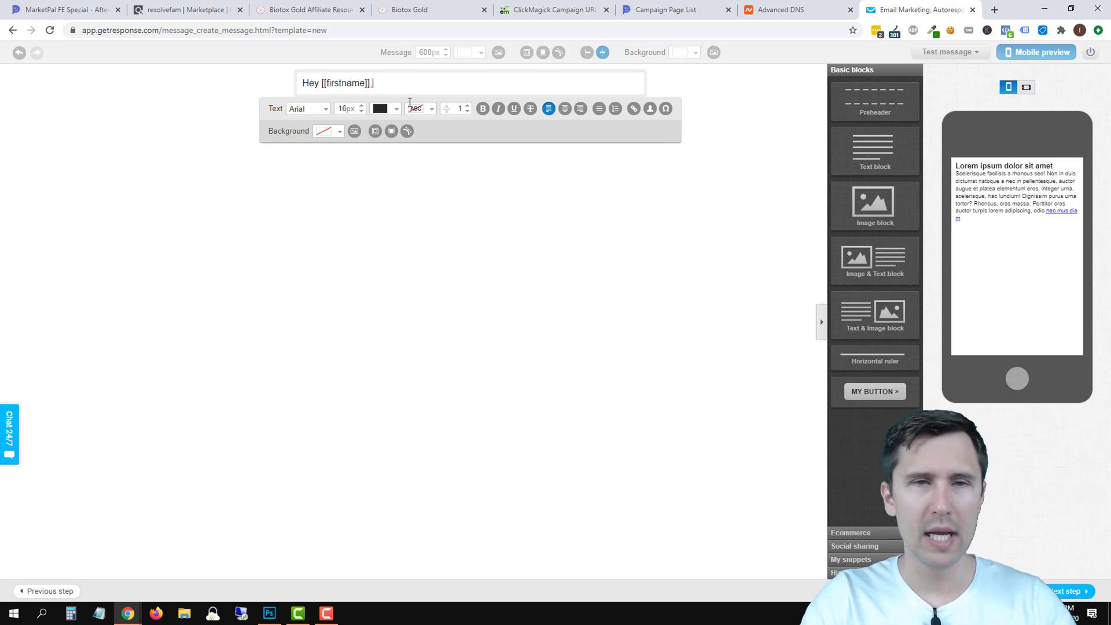
pyautogui.write(']],')
pyautogui.press('Return')
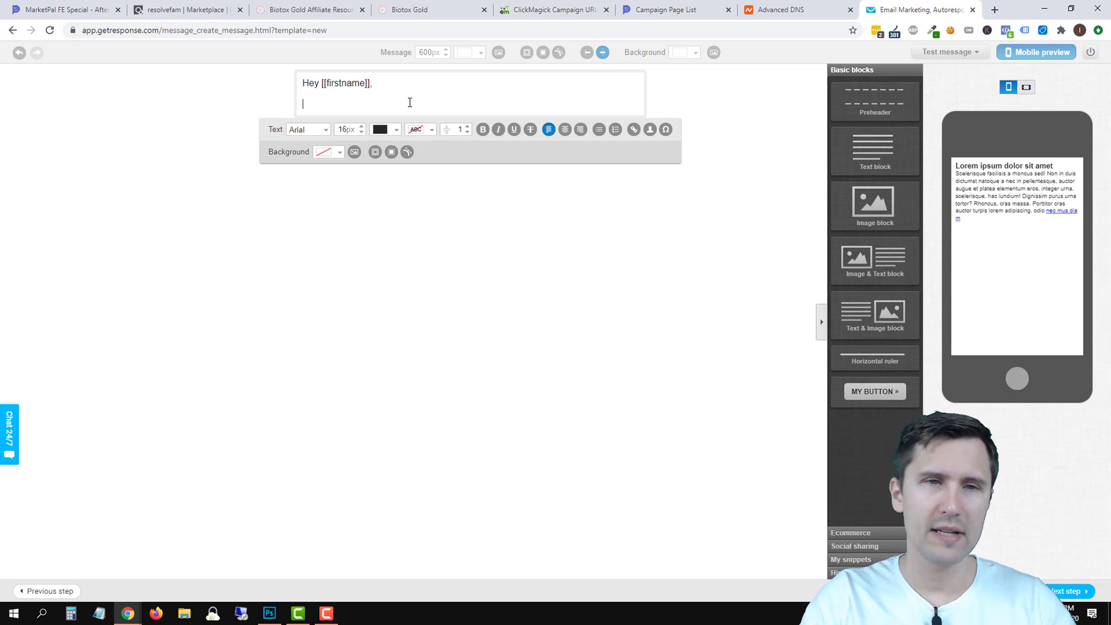
pyautogui.write('Her')
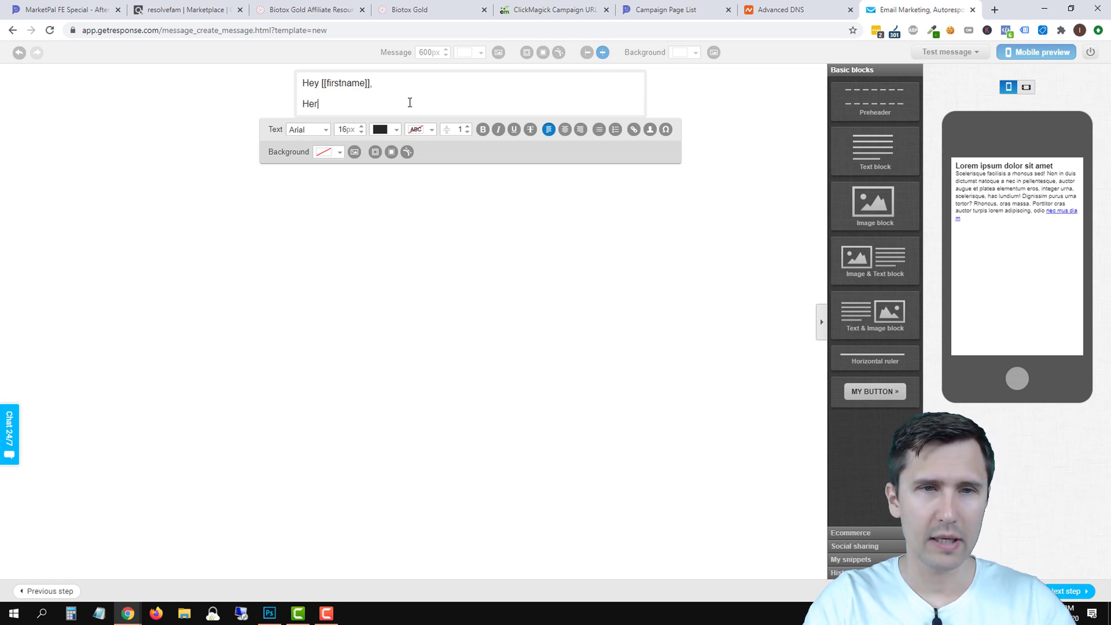
pyautogui.write('e is the free video th')
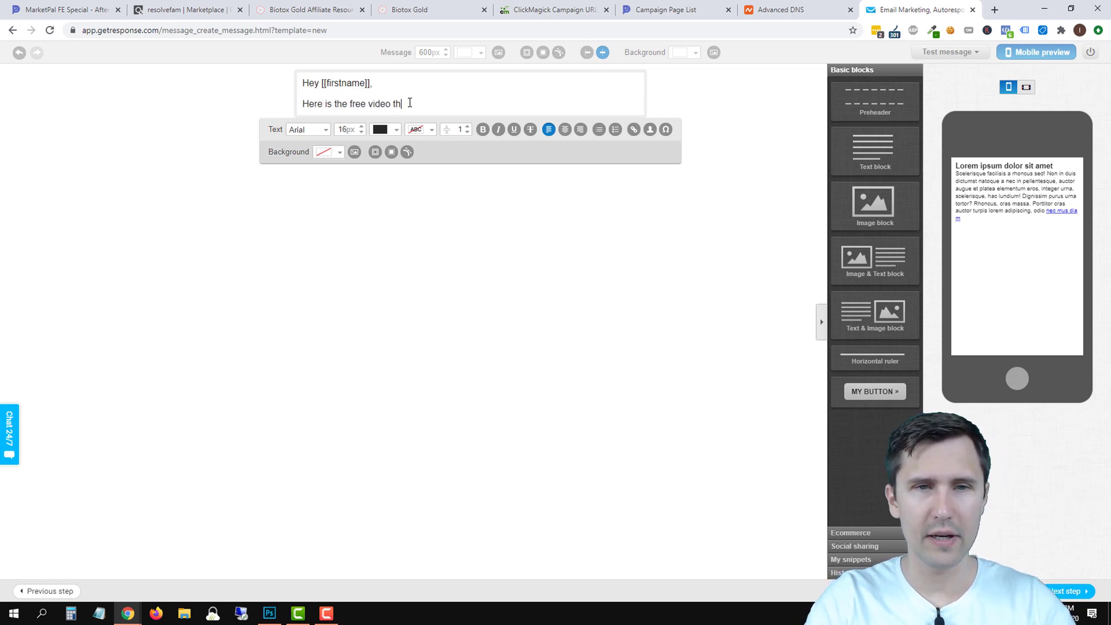
pyautogui.write('at you requested:')
pyautogui.press('Return')
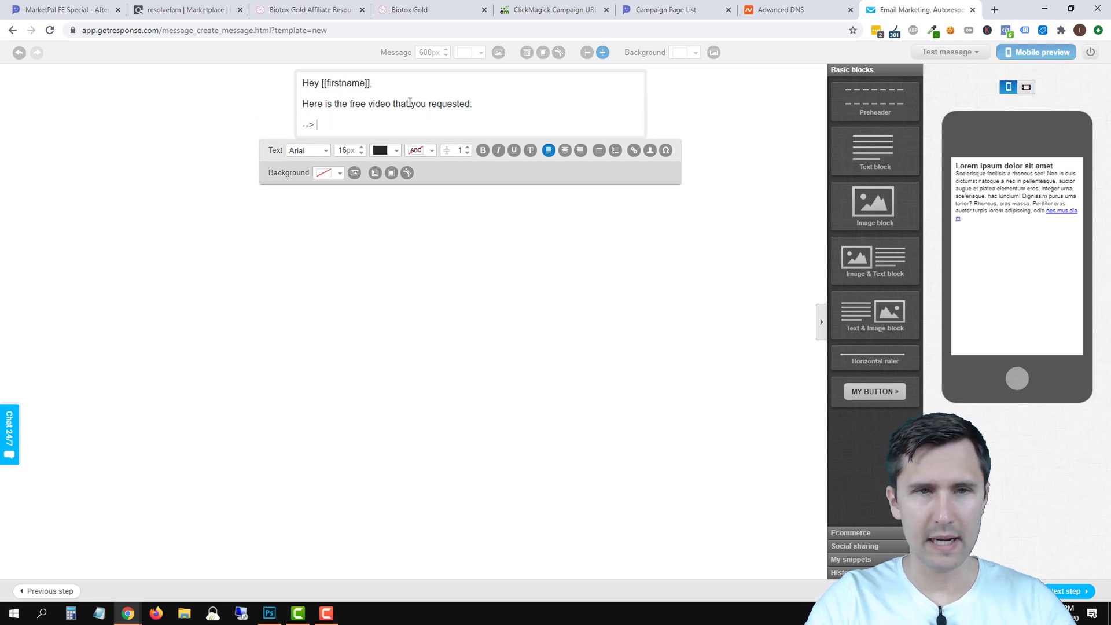
pyautogui.write('--> Click here t')
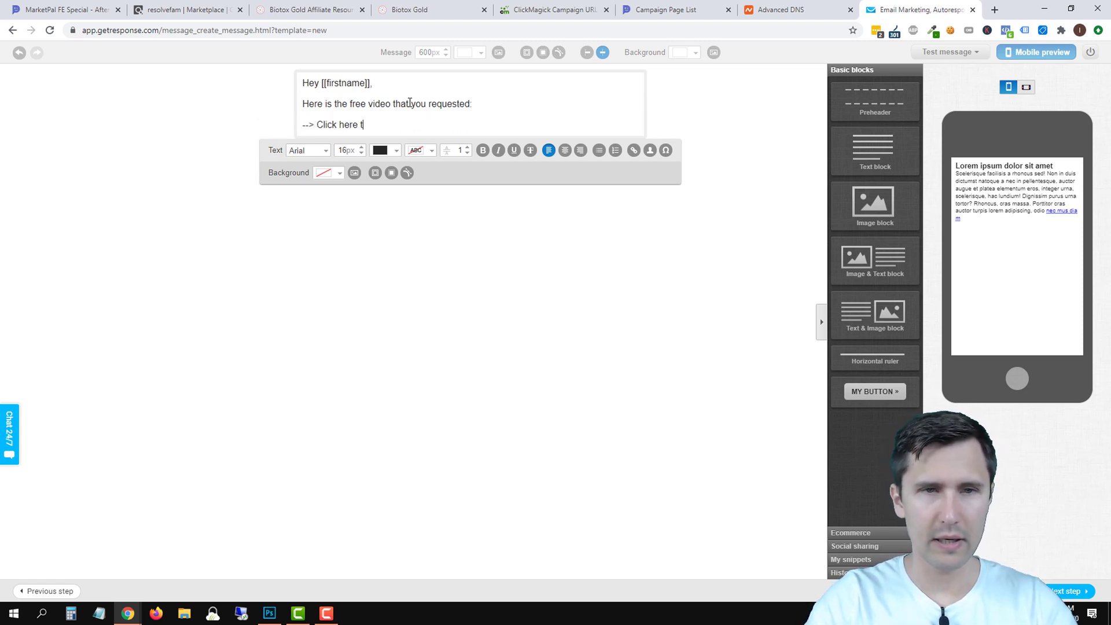
pyautogui.write('o watch the video')
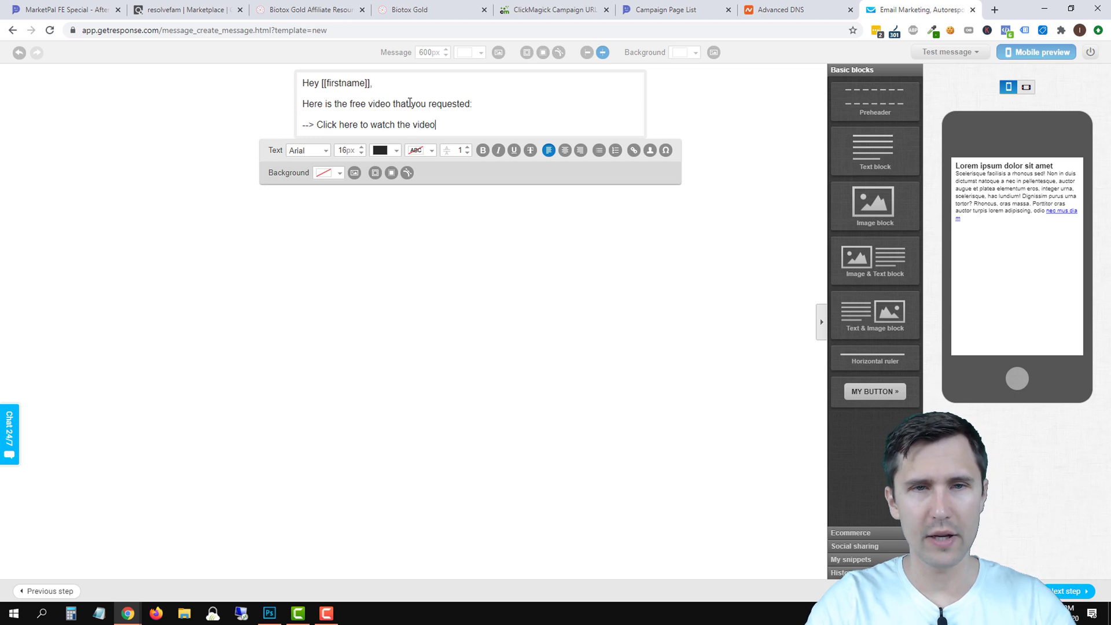
pyautogui.press('Return')
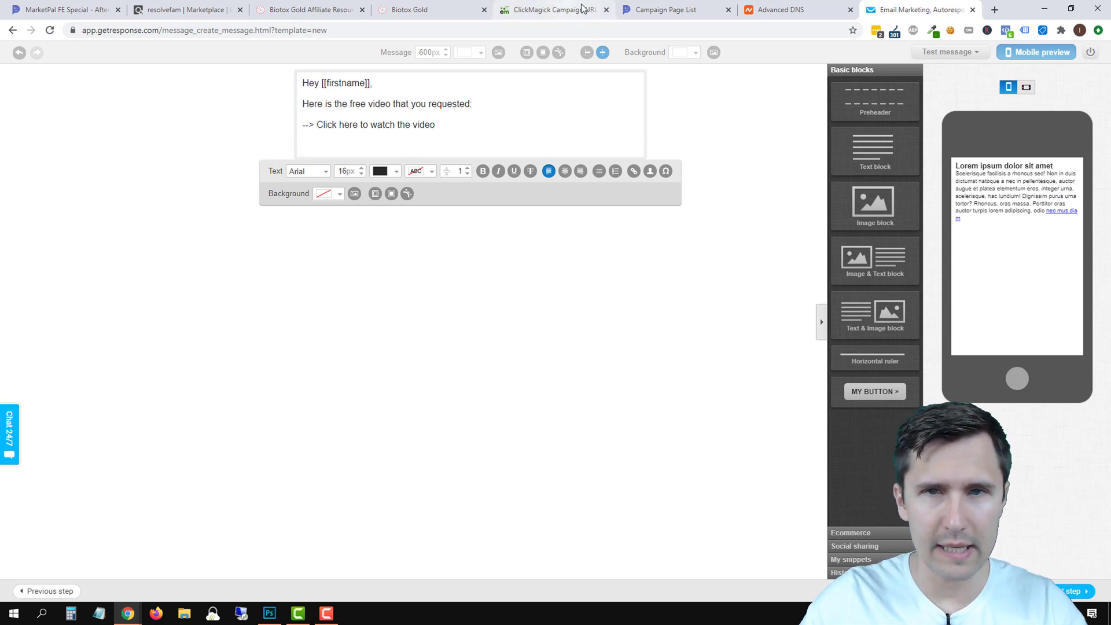
pyautogui.click(689, 10)
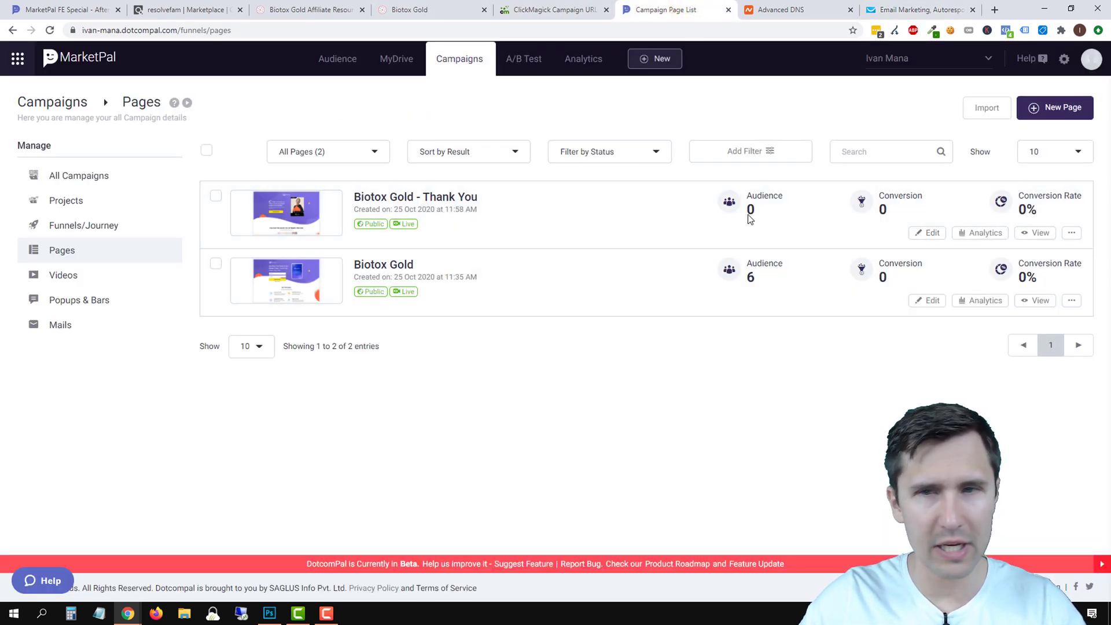
# Copy the link URL of the Thank You page's 'Show Me the Free Video Now' button.
pyautogui.click(928, 236)
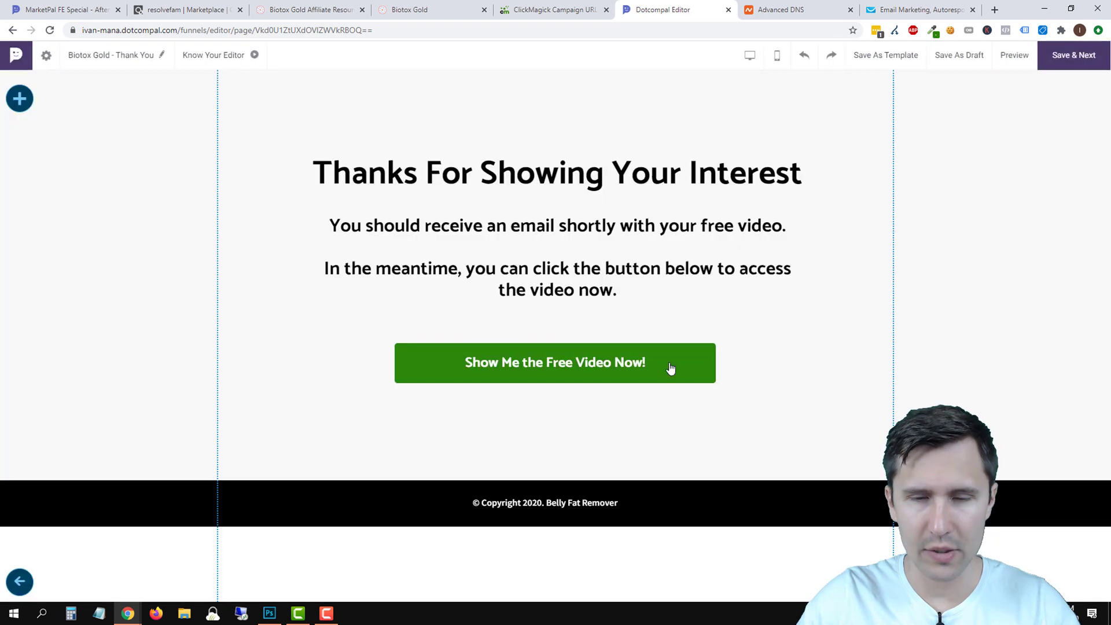
pyautogui.click(671, 364)
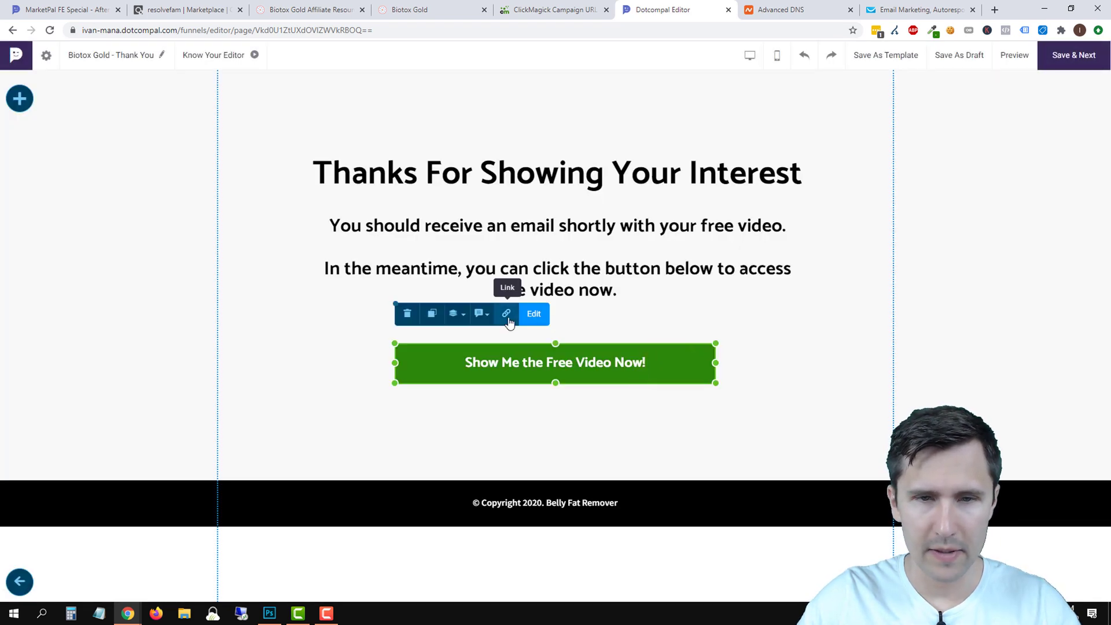
pyautogui.click(506, 313)
pyautogui.tripleClick(529, 303)
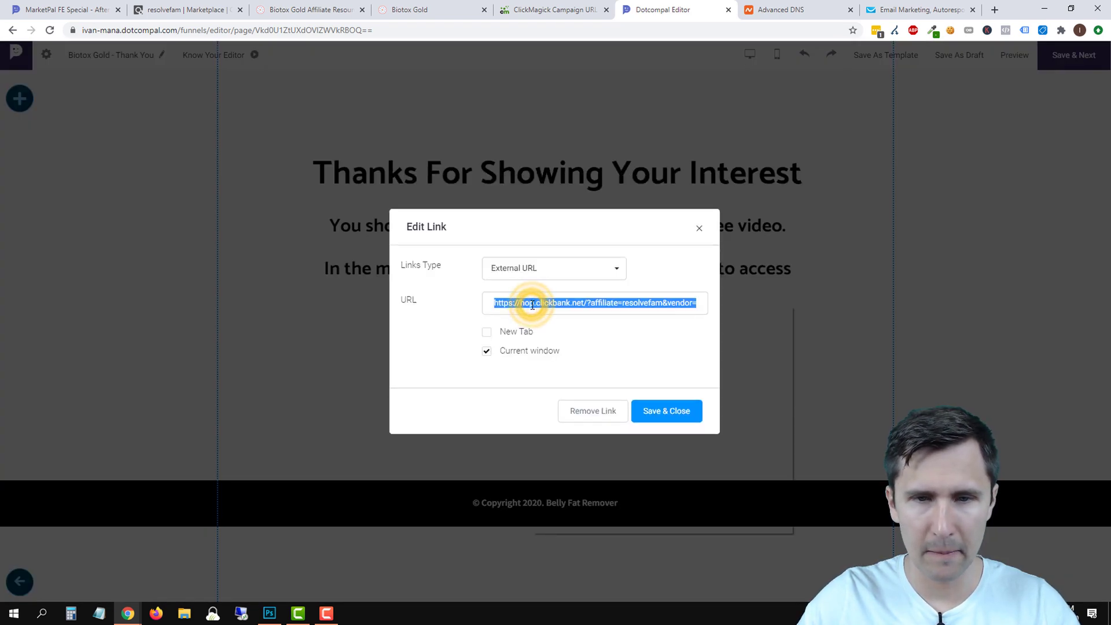
pyautogui.rightClick(530, 303)
pyautogui.click(573, 348)
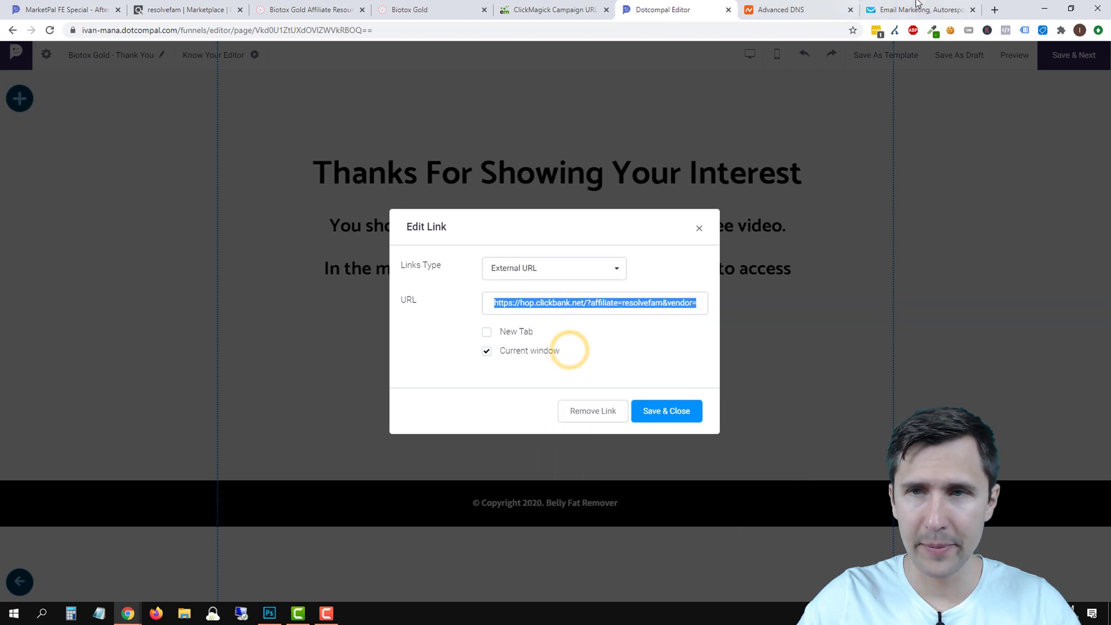
# Select 'Click here to watch the video' in the email and paste the copied URL as its link.
pyautogui.click(920, 9)
pyautogui.moveTo(437, 124); pyautogui.dragTo(317, 125)
pyautogui.click(633, 173)
pyautogui.click(496, 305)
pyautogui.rightClick(497, 305)
pyautogui.click(527, 397)
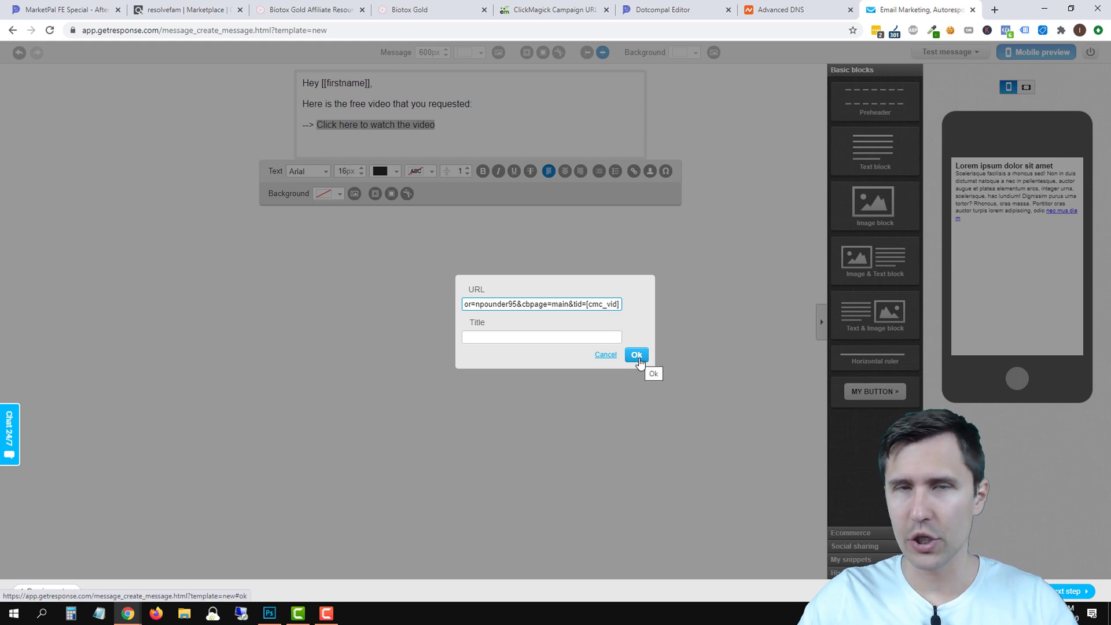
# Confirm the affiliate hop link on 'Click here to watch the video' and move below it.
pyautogui.click(638, 359)
pyautogui.click(319, 150)
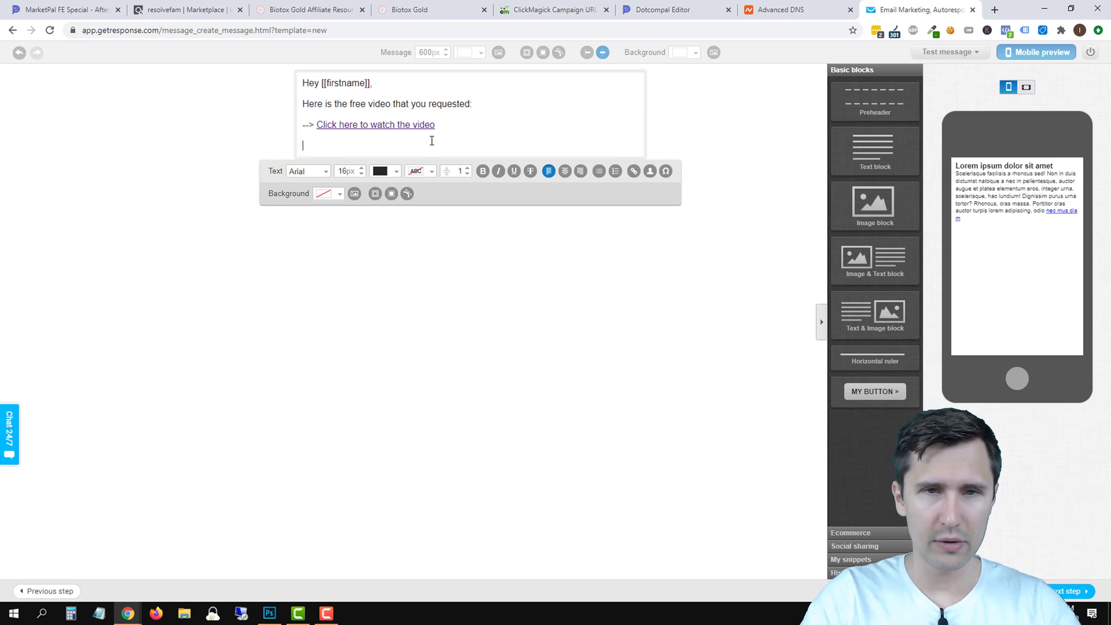
# Add the sentence about missing out by skipping this simple 30-second routine.
pyautogui.write('This video really helped me realize ')
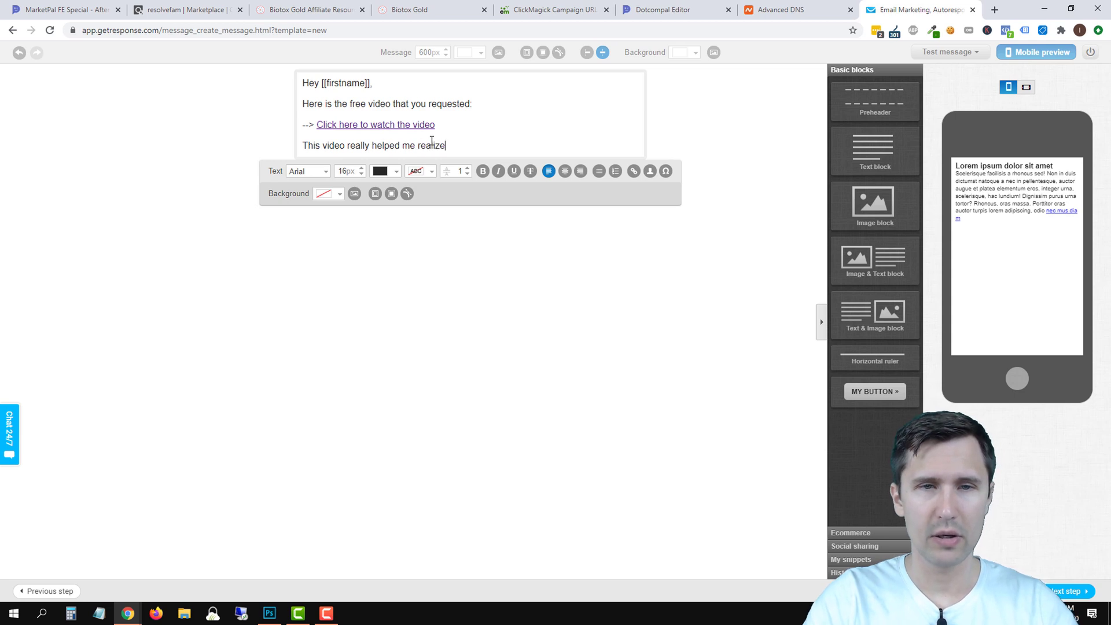
pyautogui.write('how much I was')
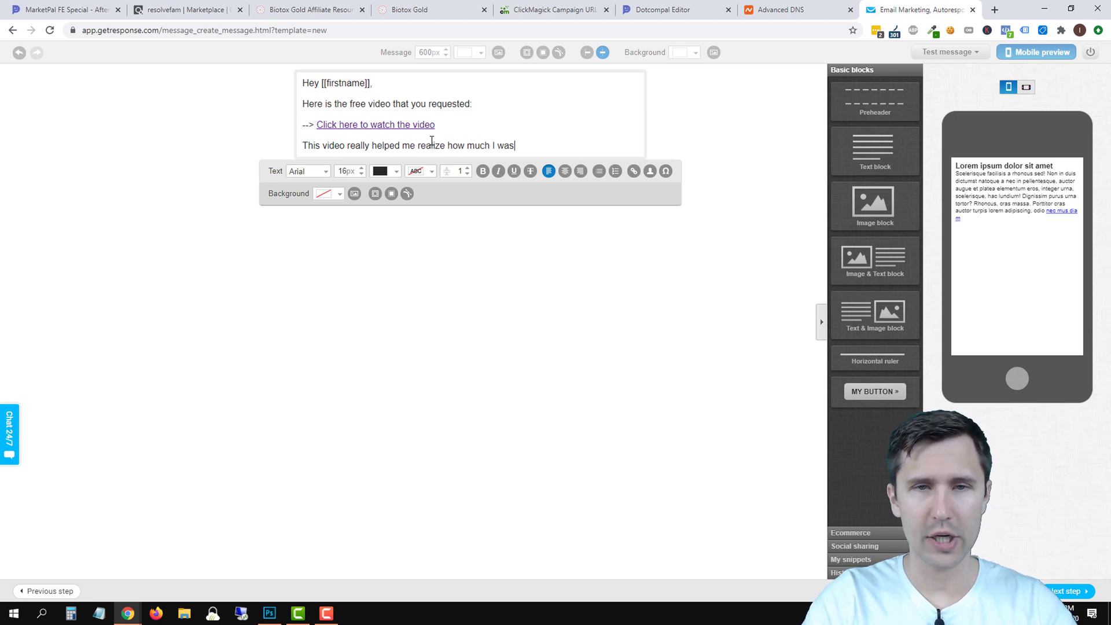
pyautogui.write(' missing out by skipping this 30')
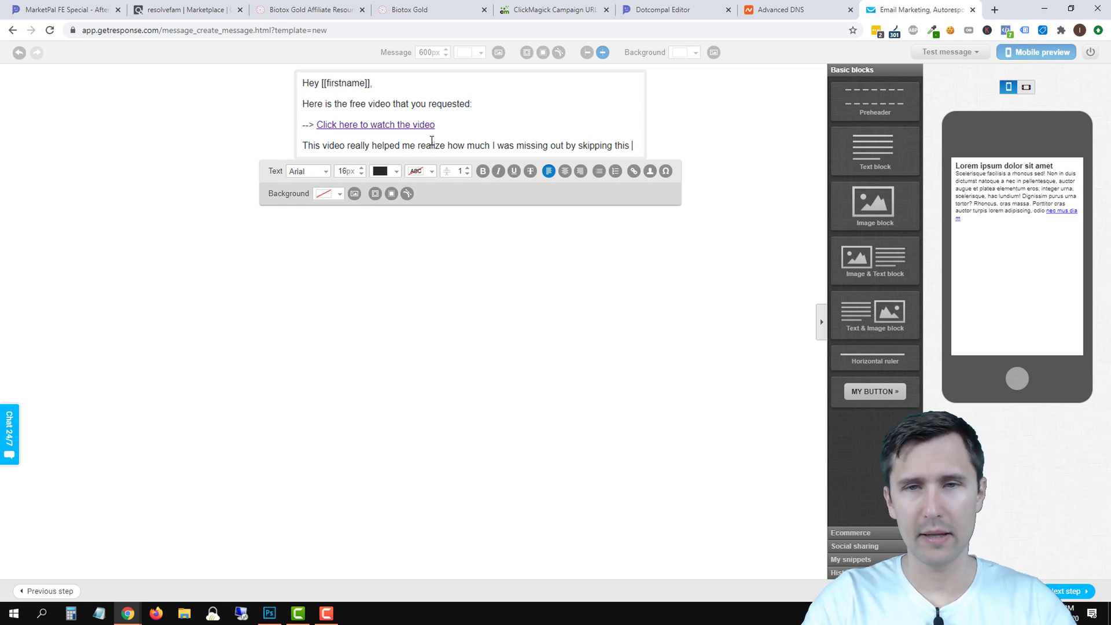
pyautogui.press('BackSpace')
pyautogui.press('BackSpace')
pyautogui.press('BackSpace')
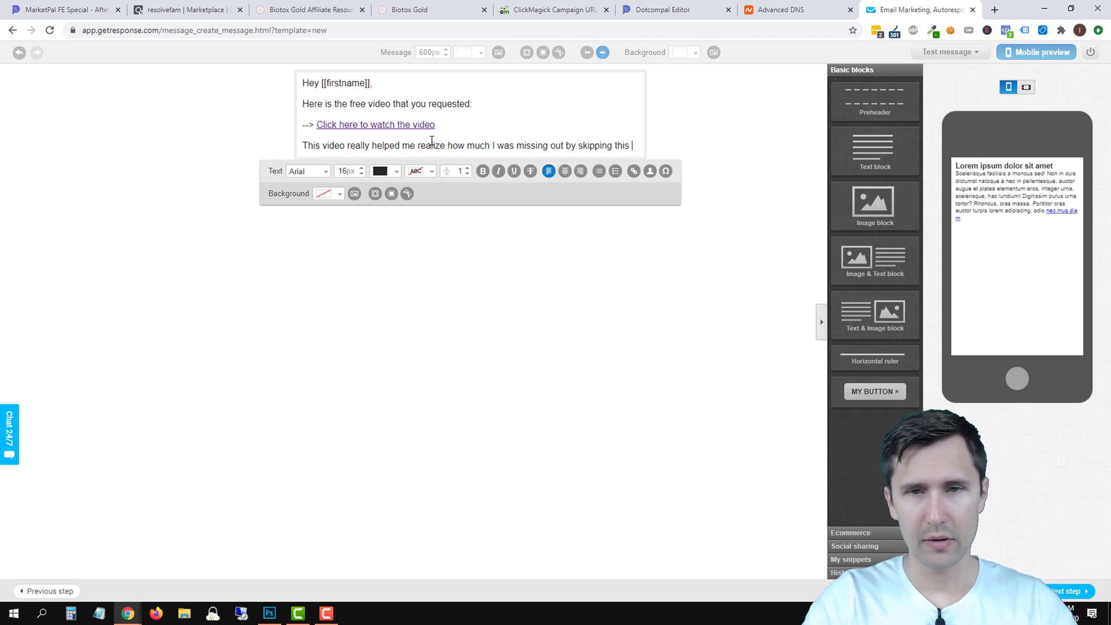
pyautogui.write('simple 30-sec')
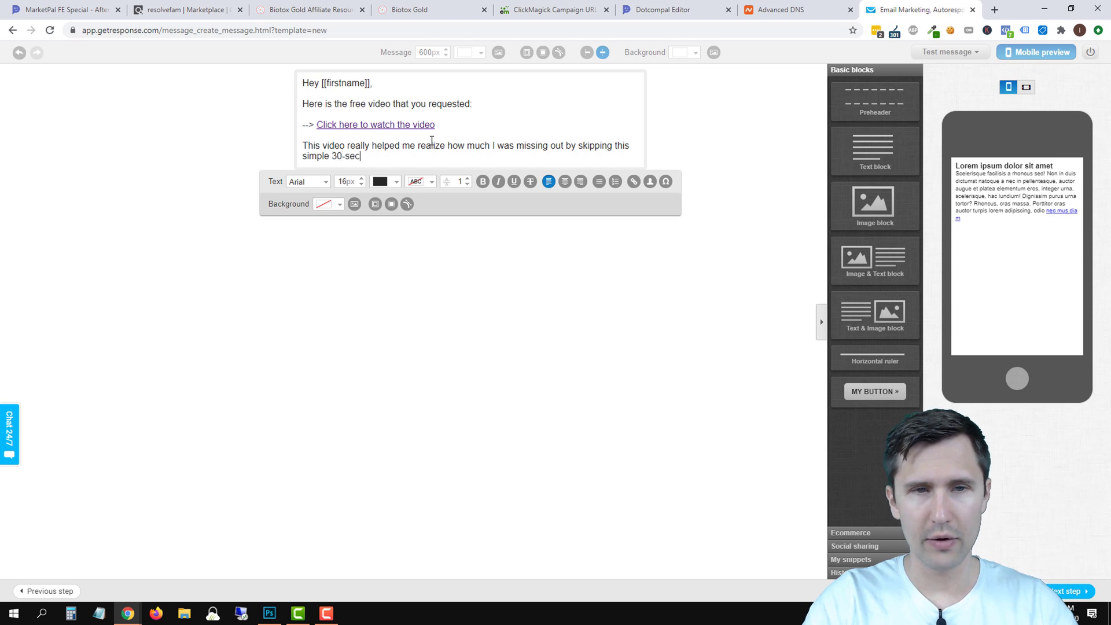
pyautogui.write('ond routine.')
pyautogui.press('Return')
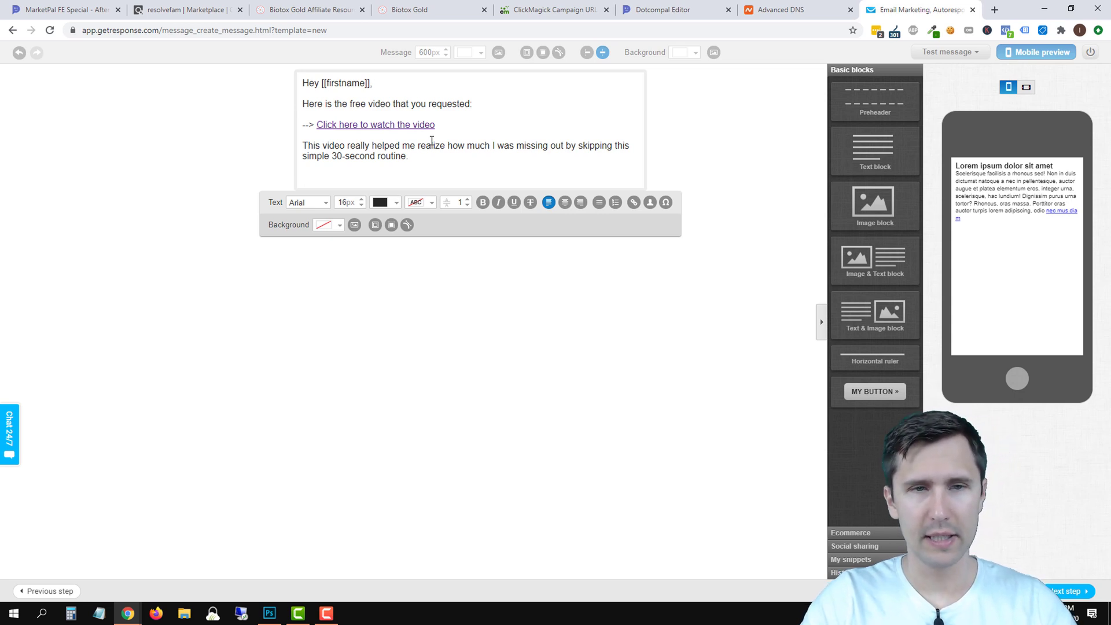
# Add the belly-fat-since-age-15 paragraph and begin 'I finally came across this 30-second'.
pyautogui.write('Ever since I wa')
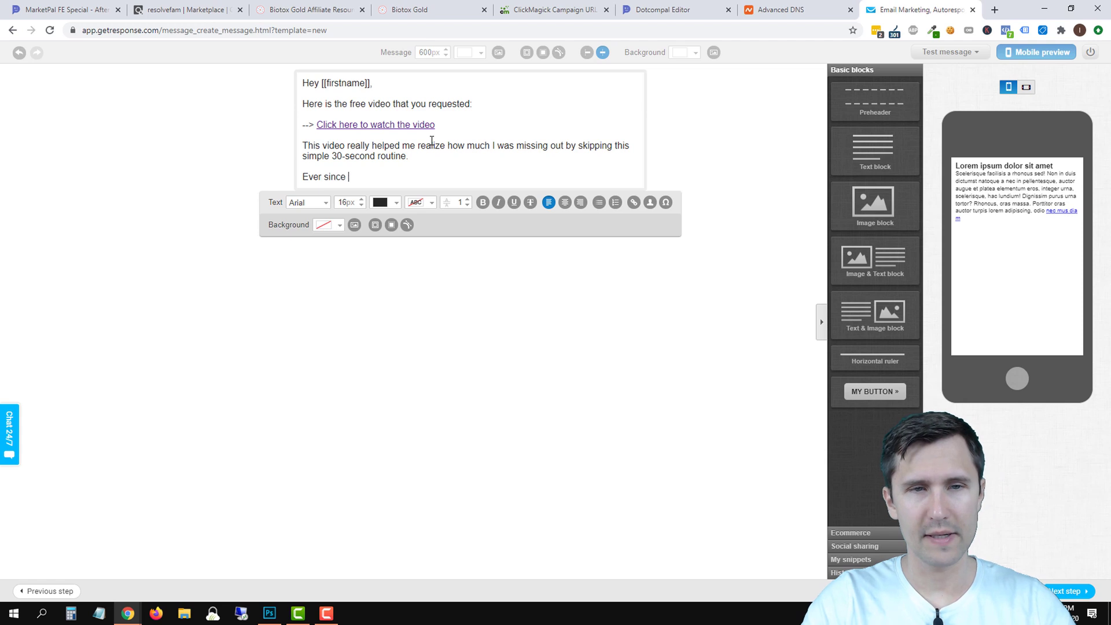
pyautogui.write('s 15')
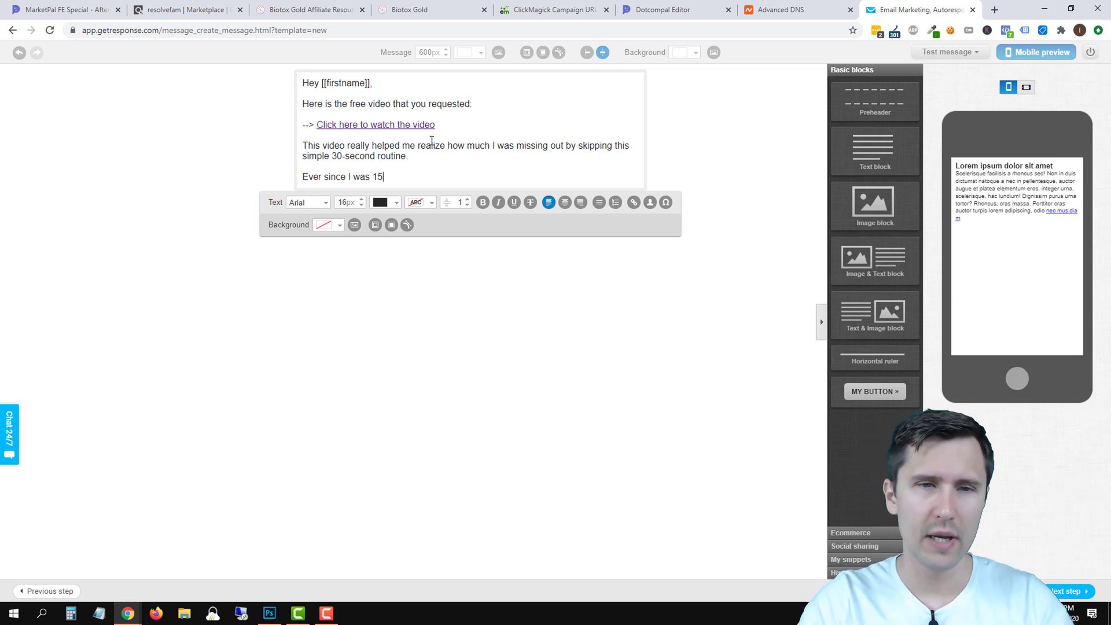
pyautogui.write(', I had tr')
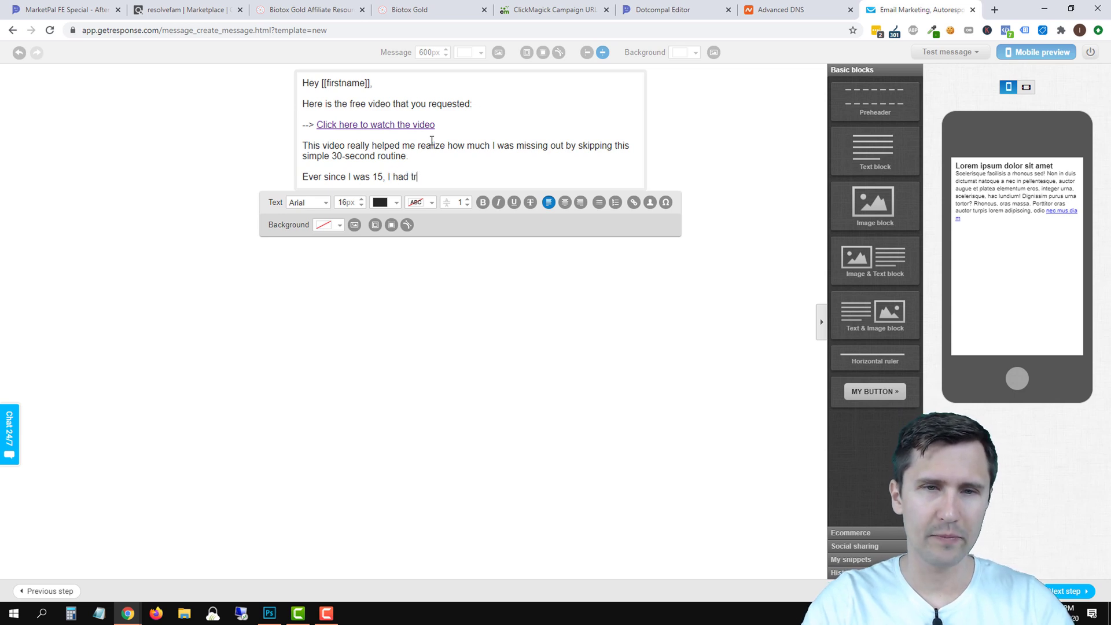
pyautogui.write('ouble with my b')
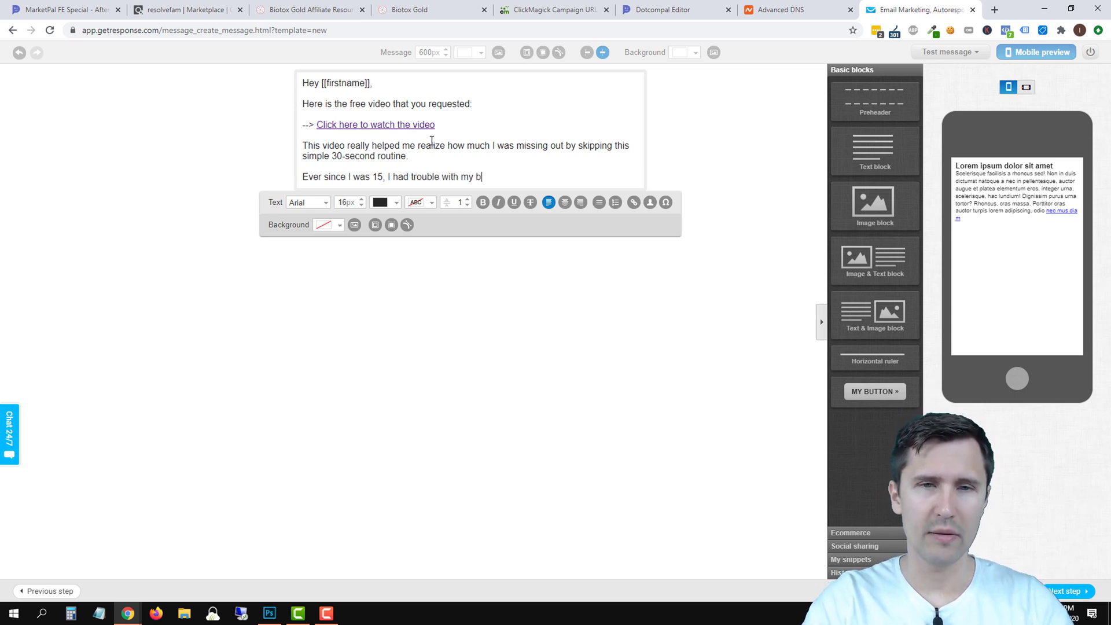
pyautogui.write("elly fat and couldn't find a s")
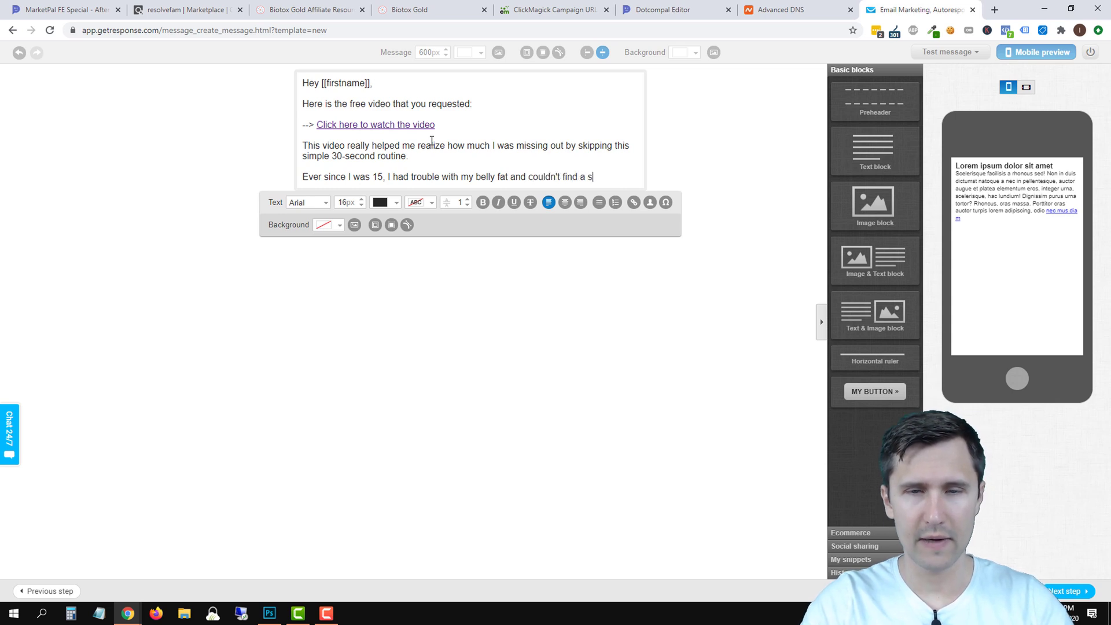
pyautogui.write('olution for hte life of me.')
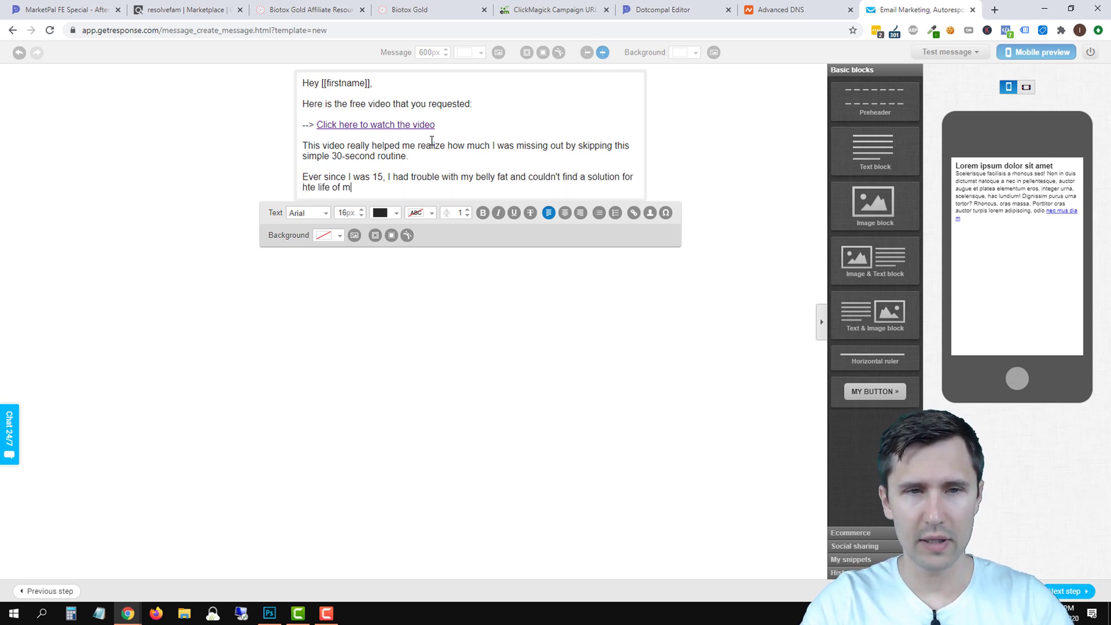
pyautogui.press('BackSpace')
pyautogui.press('BackSpace')
pyautogui.press('BackSpace')
pyautogui.press('BackSpace')
pyautogui.press('BackSpace')
pyautogui.press('BackSpace')
pyautogui.press('BackSpace')
pyautogui.press('BackSpace')
pyautogui.press('BackSpace')
pyautogui.press('BackSpace')
pyautogui.press('BackSpace')
pyautogui.press('BackSpace')
pyautogui.press('BackSpace')
pyautogui.press('BackSpace')
pyautogui.press('BackSpace')
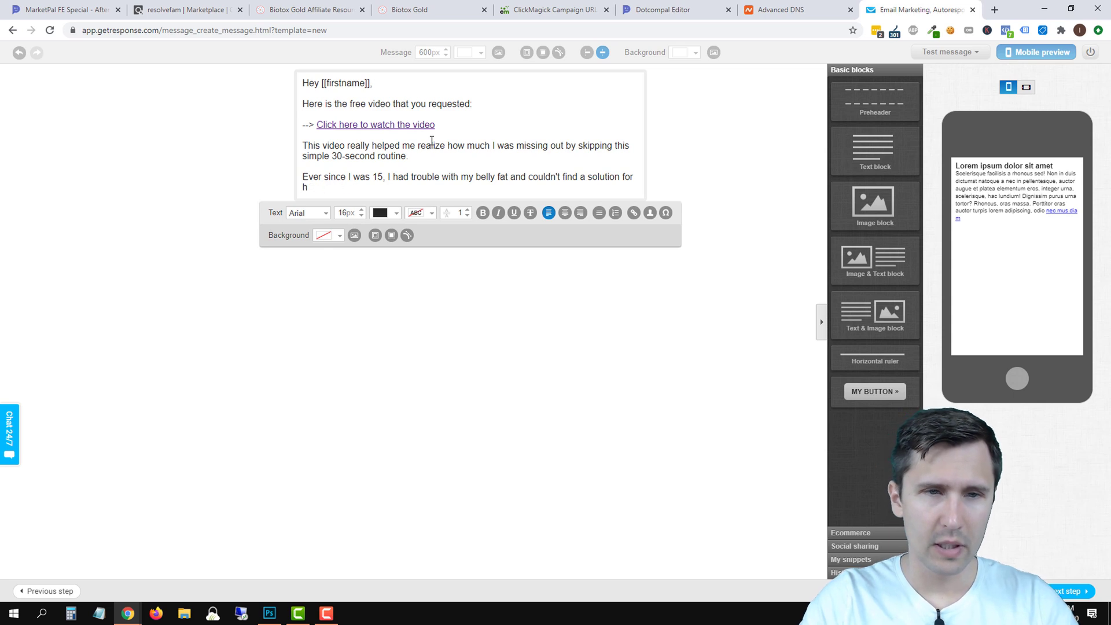
pyautogui.write('the life of me.')
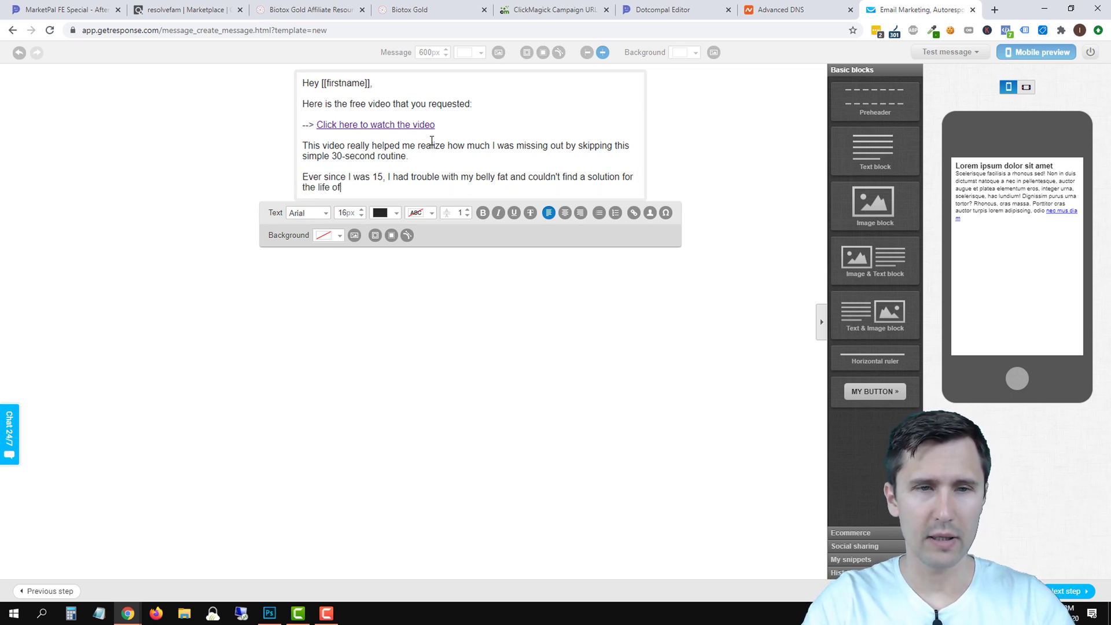
pyautogui.press('Return')
pyautogui.write('I finally ')
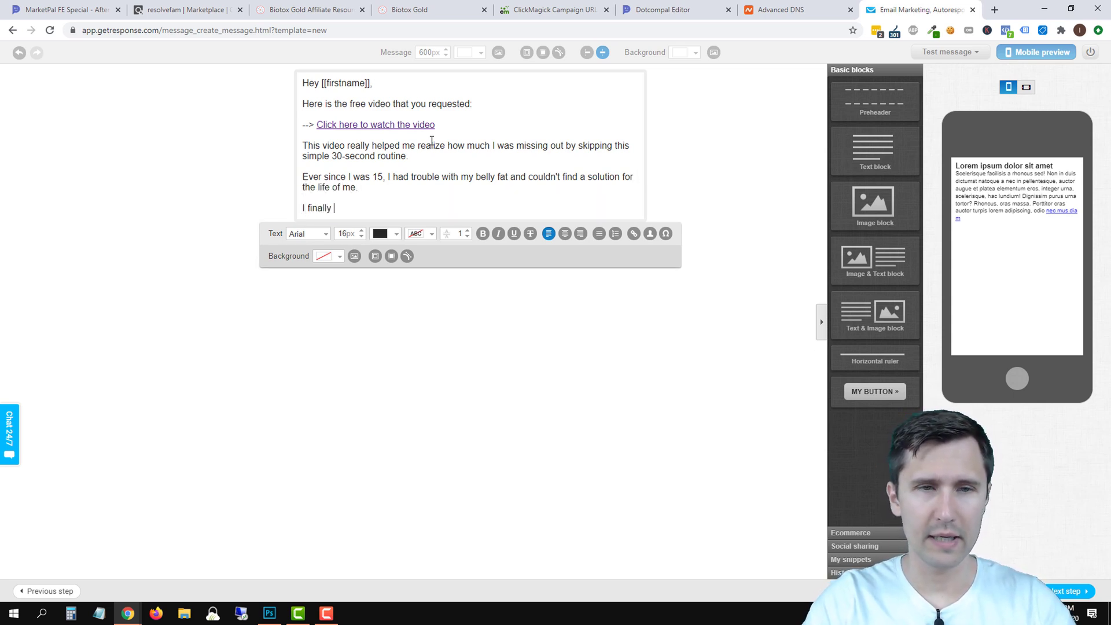
pyautogui.write('came across this 30-second')
# Finish the paragraph: the 30-second "ritual" made me more confident and helped me lose weight.
pyautogui.click(445, 8)
pyautogui.scroll(10, 506, 351)
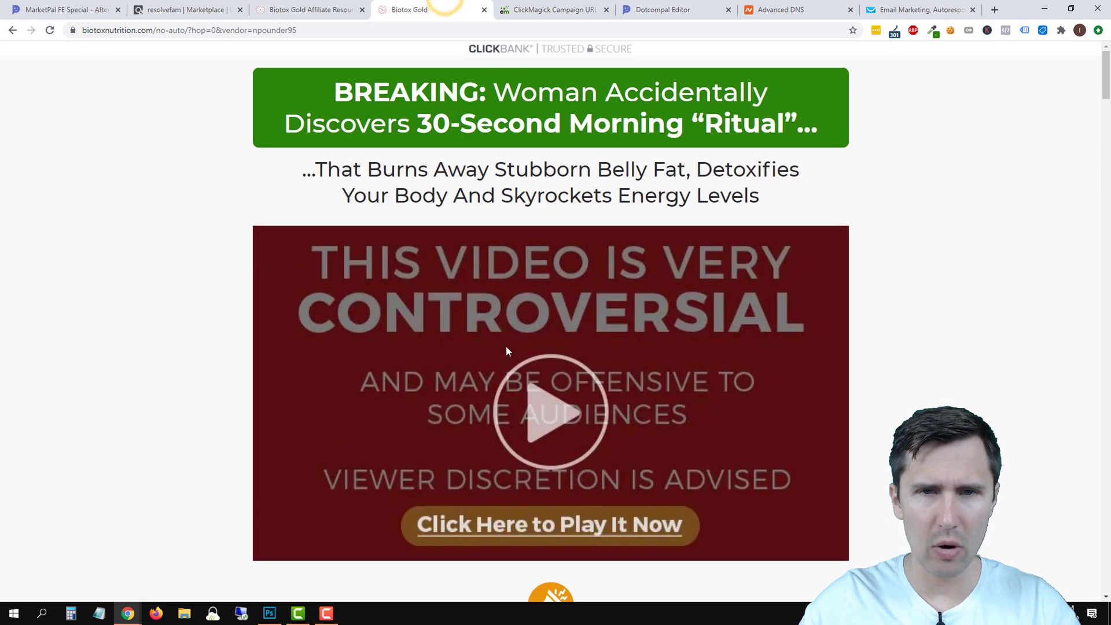
pyautogui.click(920, 10)
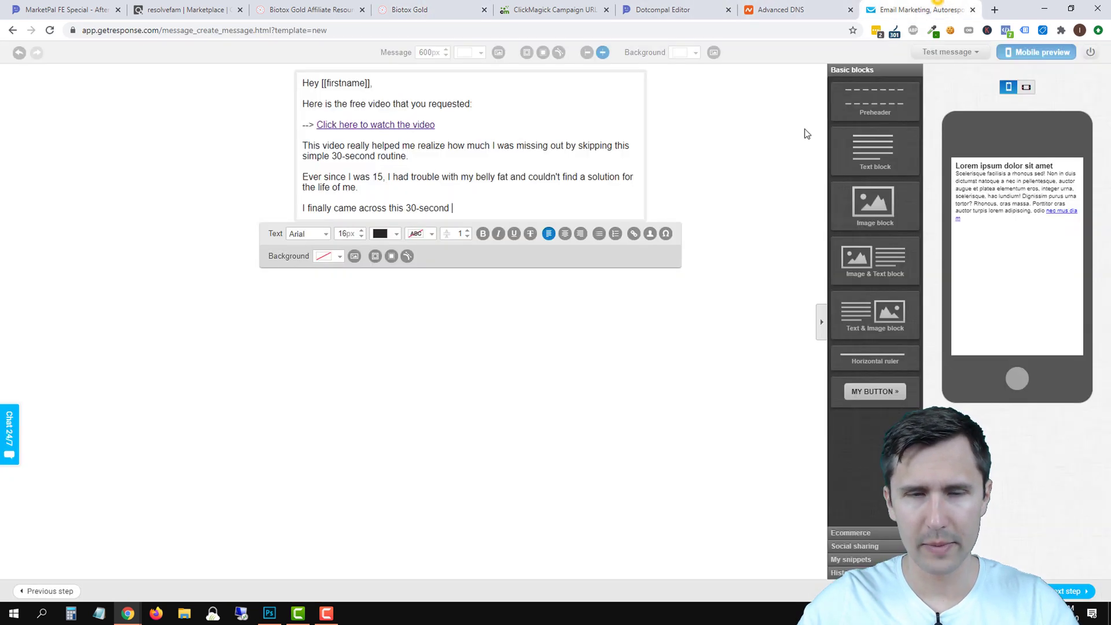
pyautogui.write('"ritual" that really chag')
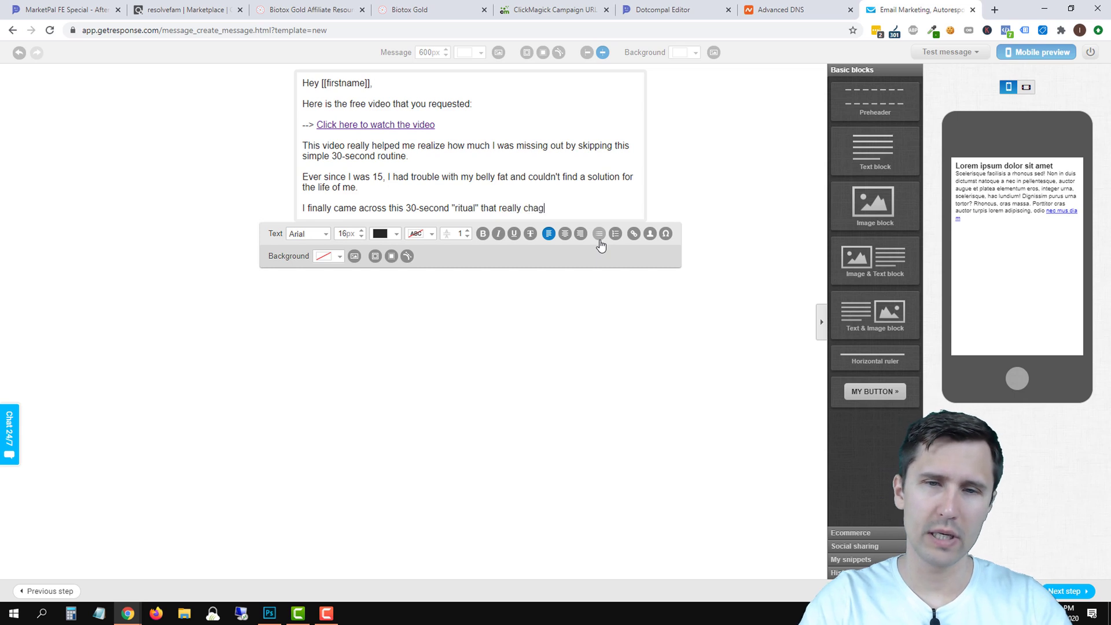
pyautogui.write('ged my wor')
pyautogui.write('ld.')
pyautogui.press('Return')
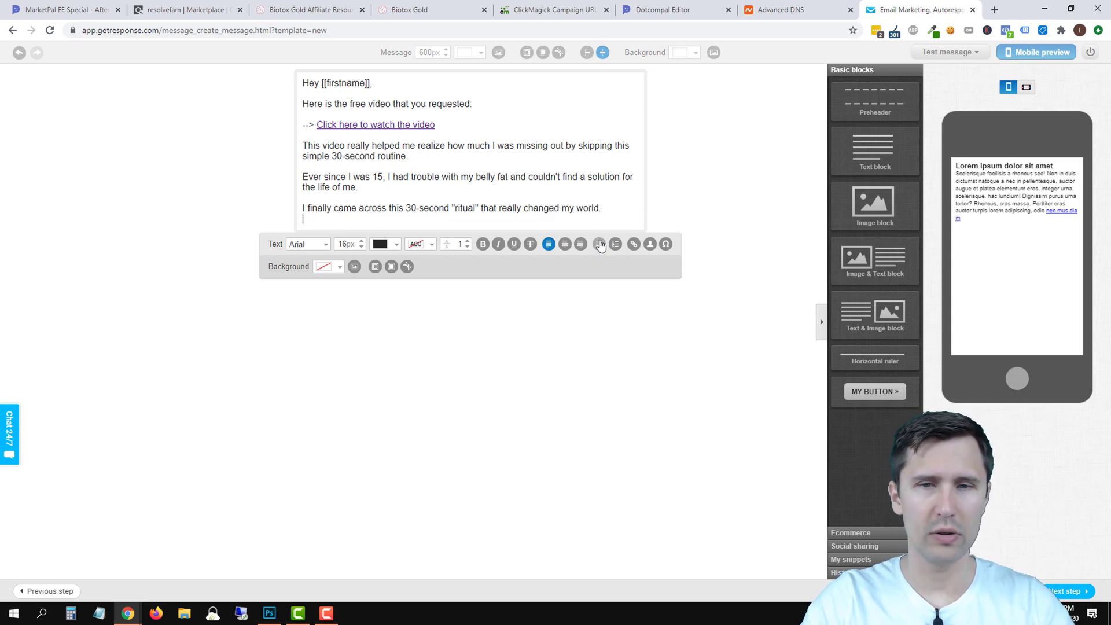
pyautogui.write('In the next few emails, I want')
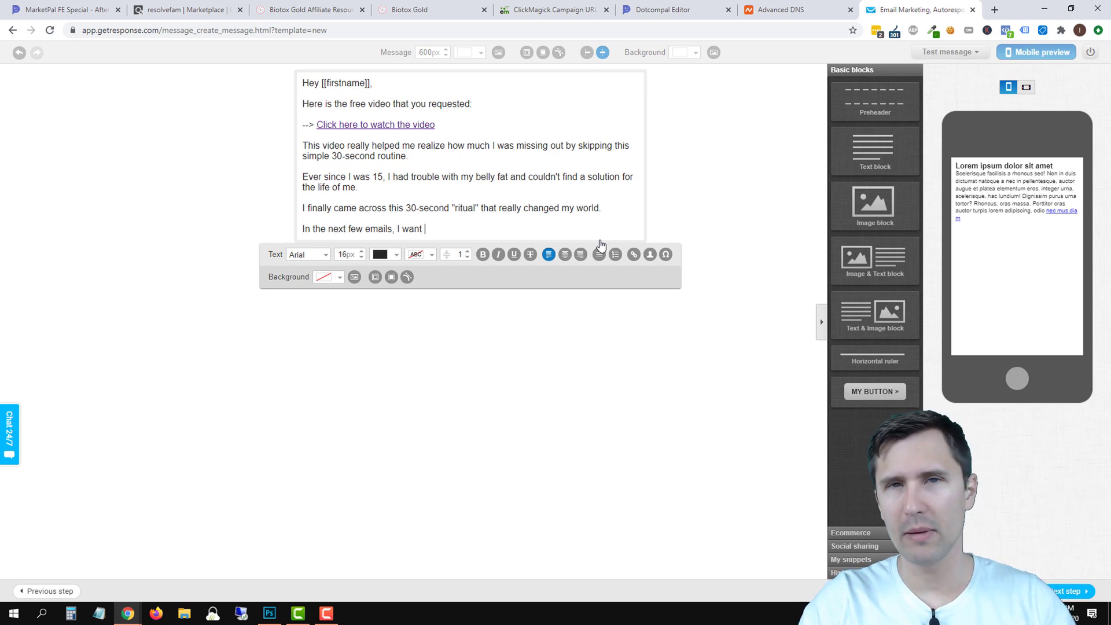
pyautogui.moveTo(610, 208); pyautogui.dragTo(498, 208)
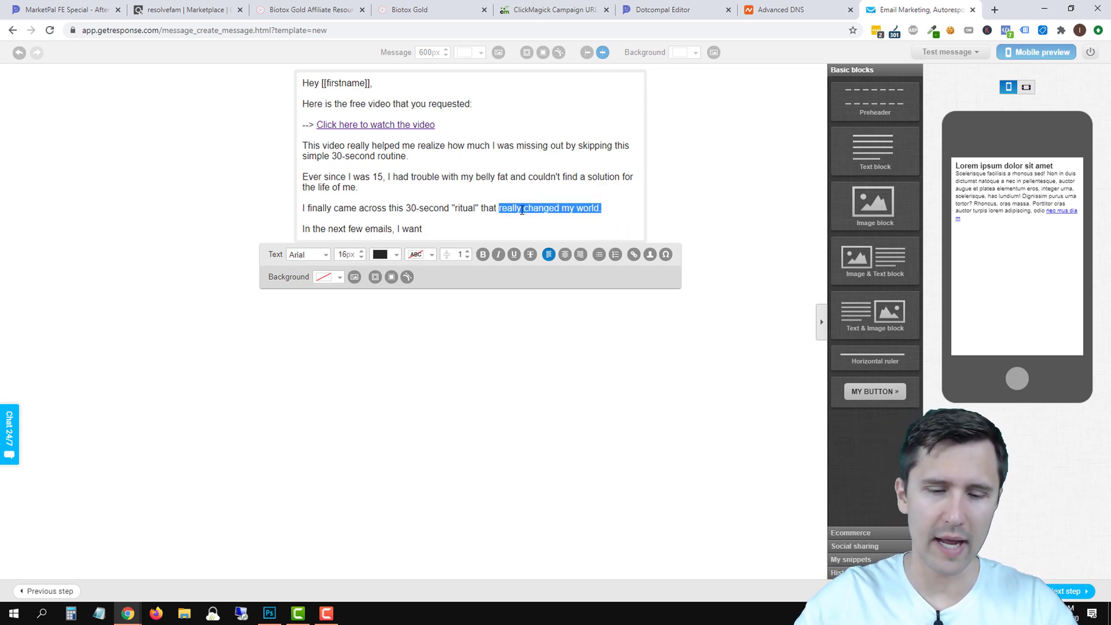
pyautogui.write('really made me ')
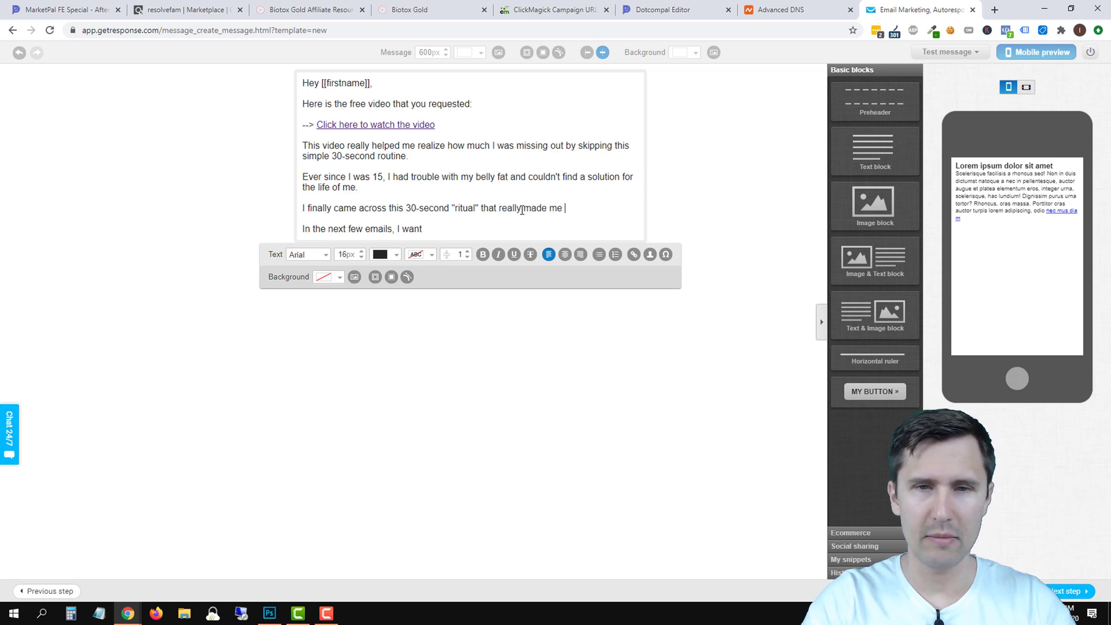
pyautogui.write('feel more confid')
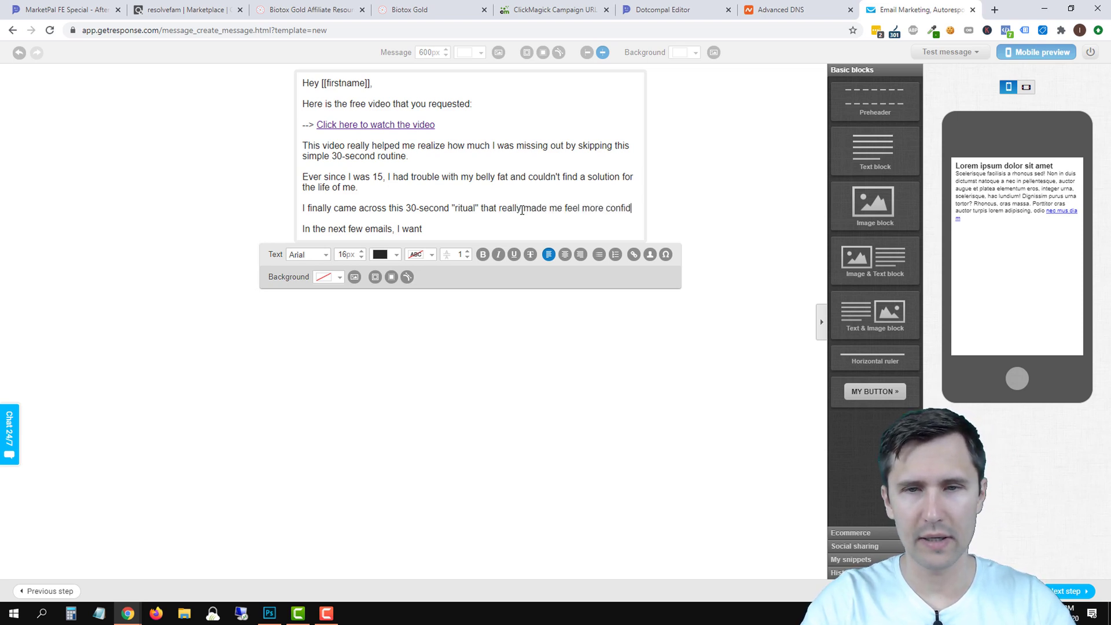
pyautogui.write('ent in myself and helped me lose some weight.')
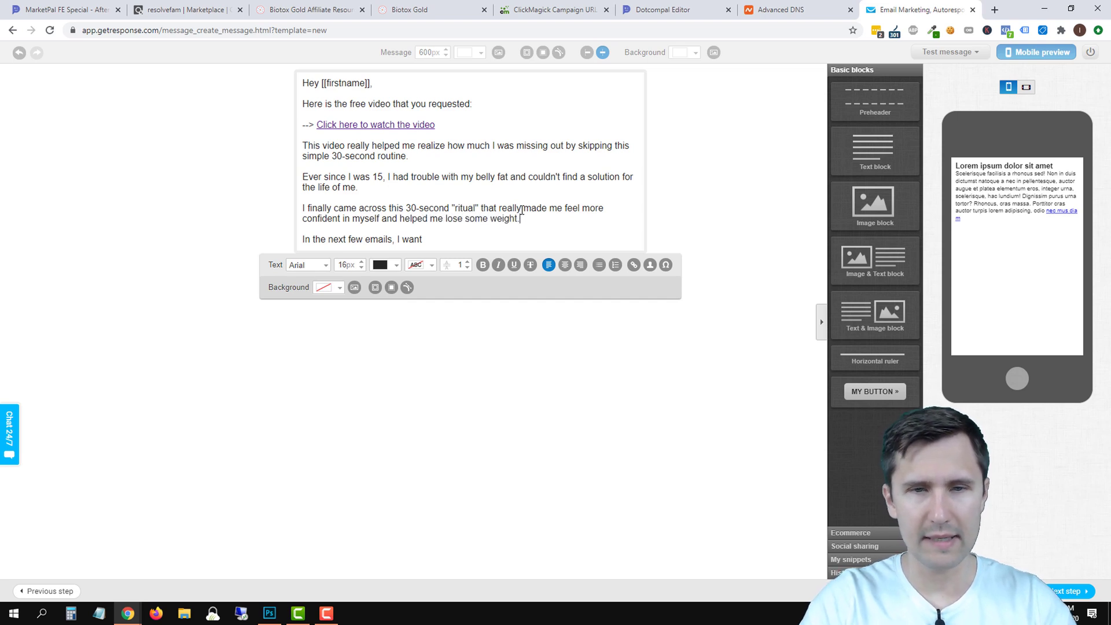
# Add paragraphs promising more weight-loss emails and wanting to help as much as this video did.
pyautogui.click(444, 241)
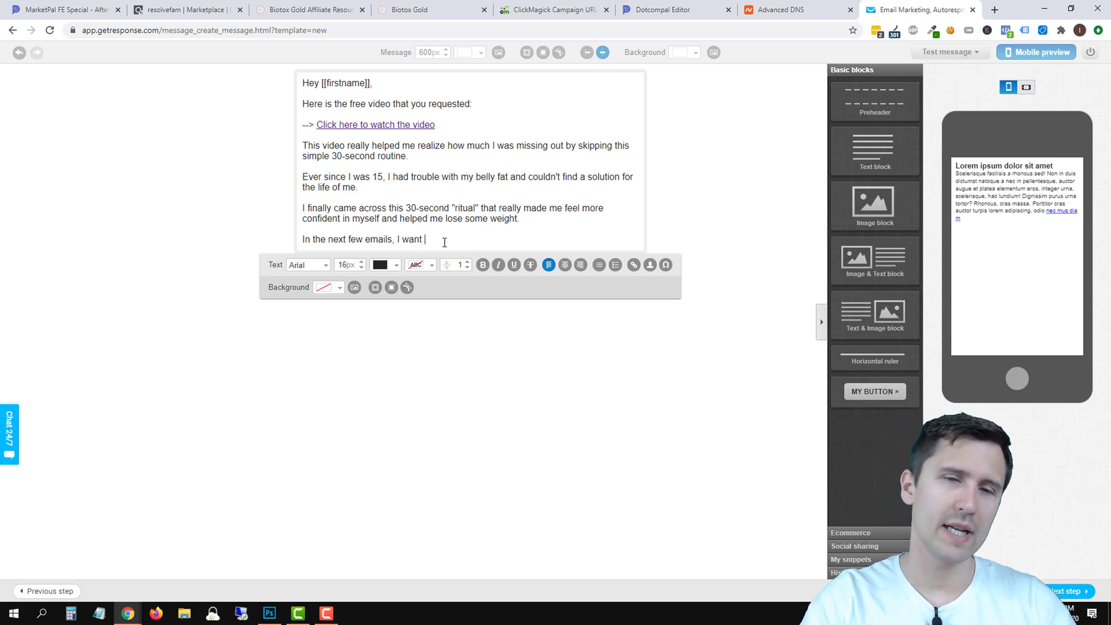
pyautogui.write('to send you more ')
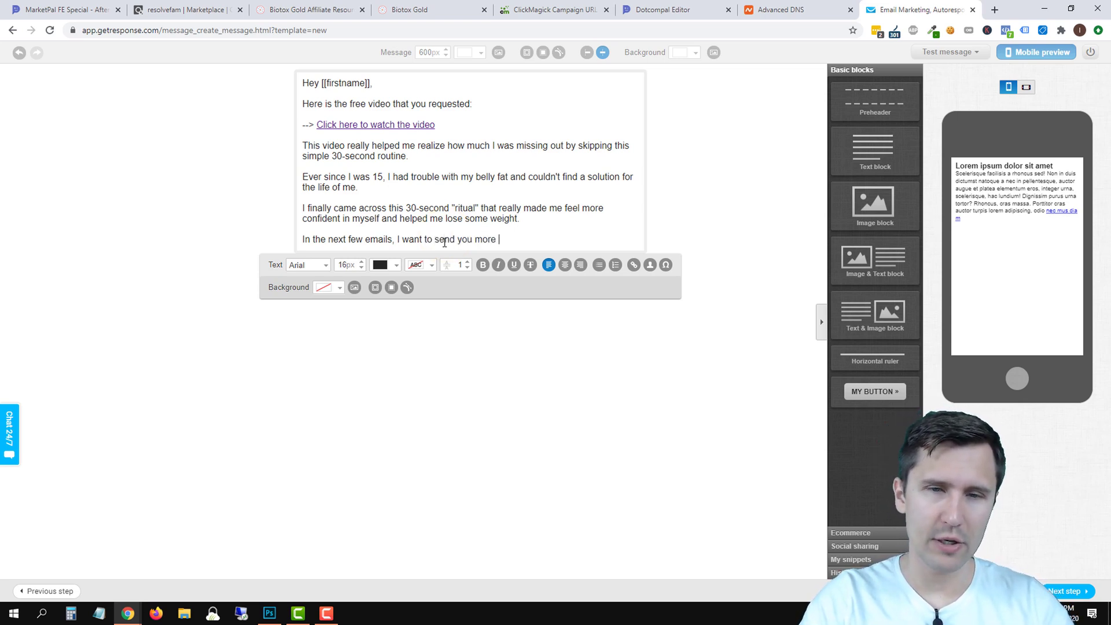
pyautogui.write('information t')
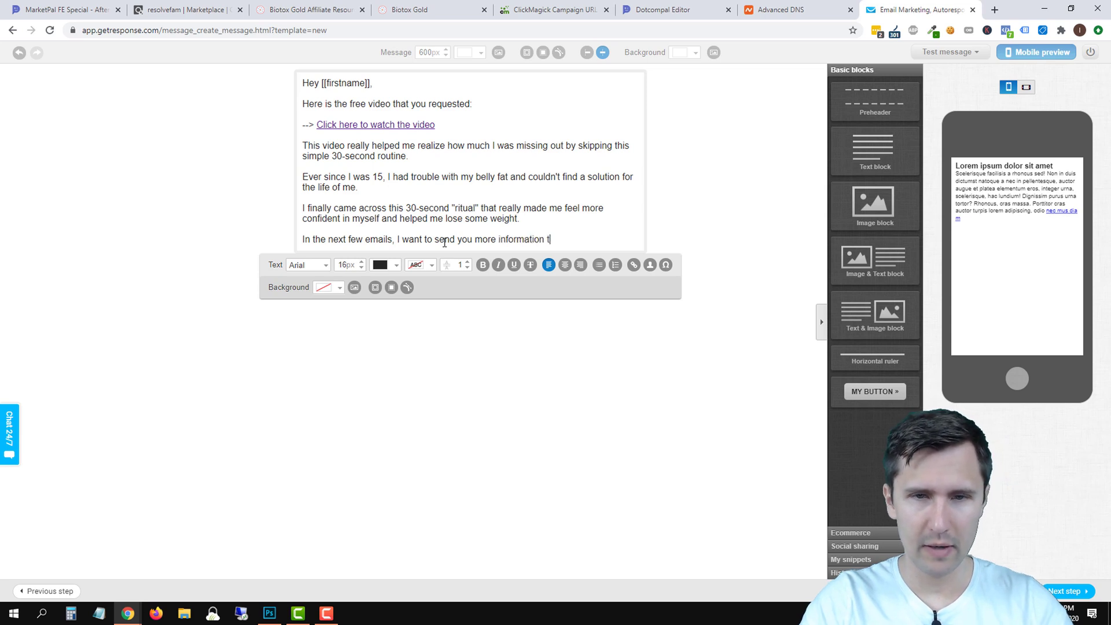
pyautogui.write('hat can help you lose weight.')
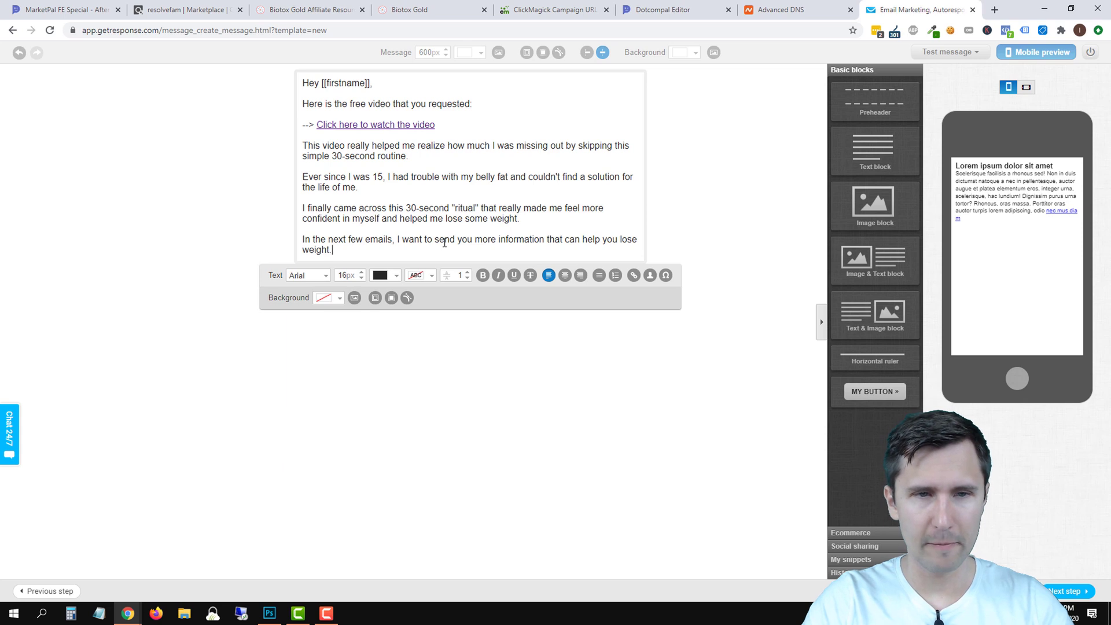
pyautogui.write('..')
pyautogui.press('Return')
pyautogui.write('Because he')
pyautogui.write("y, I've been the")
pyautogui.write("re and don'")
pyautogui.press('BackSpace')
pyautogui.press('BackSpace')
pyautogui.write('wan')
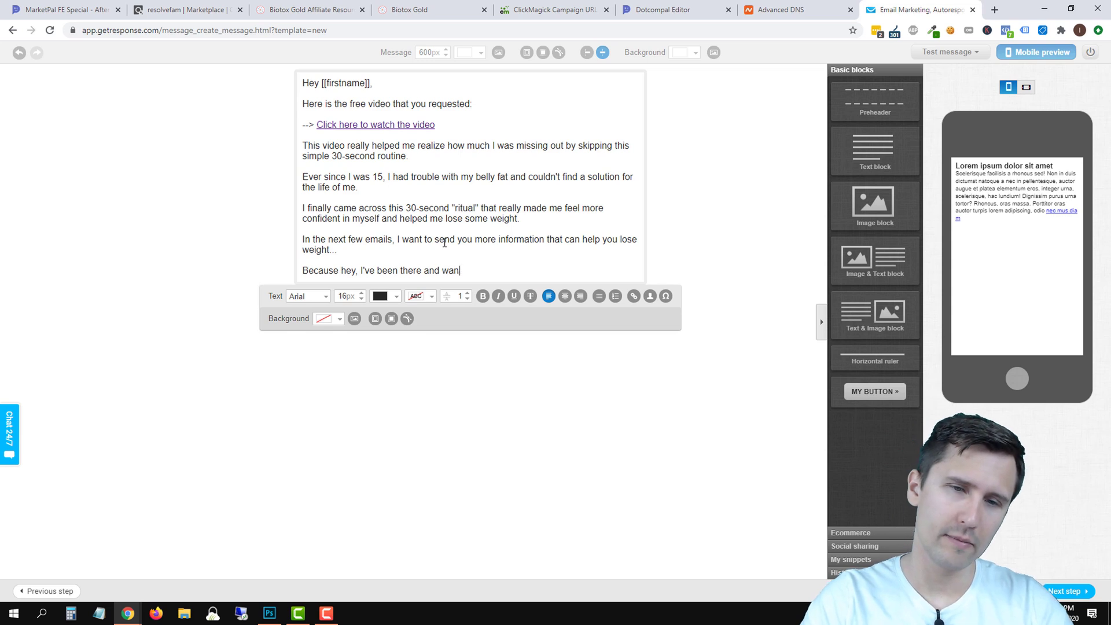
pyautogui.write('t to help you as much as')
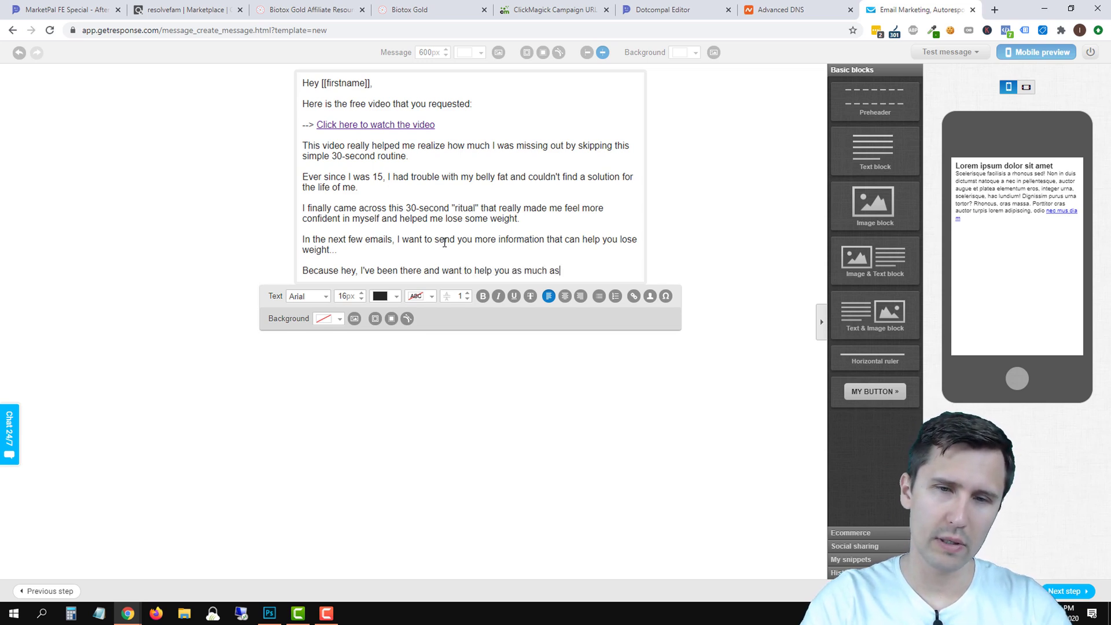
pyautogui.write(' this video helped me...')
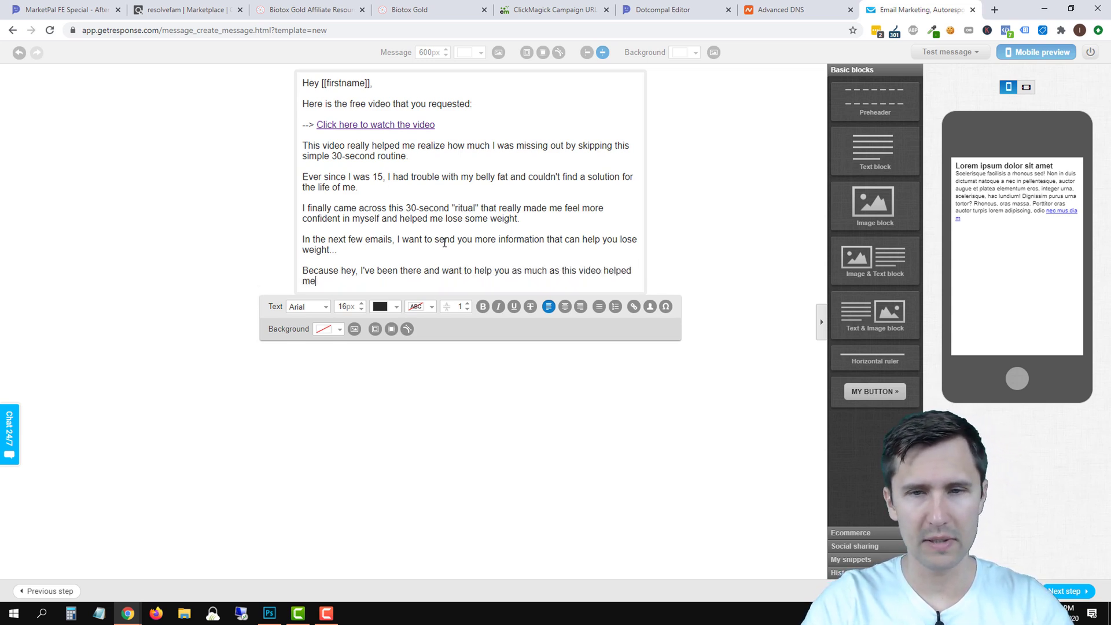
pyautogui.press('Return')
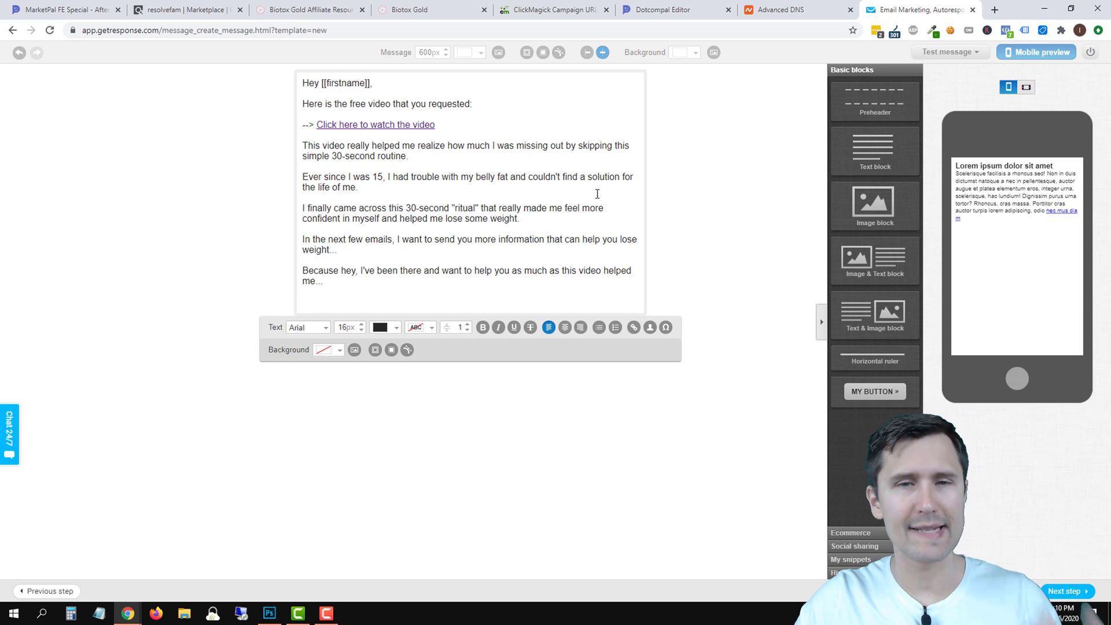
# Split the ritual sentence before 'that' into two paragraphs joined by '...'.
pyautogui.click(481, 209)
pyautogui.press('BackSpace')
pyautogui.write('...')
pyautogui.press('Return')
pyautogui.press('Return')
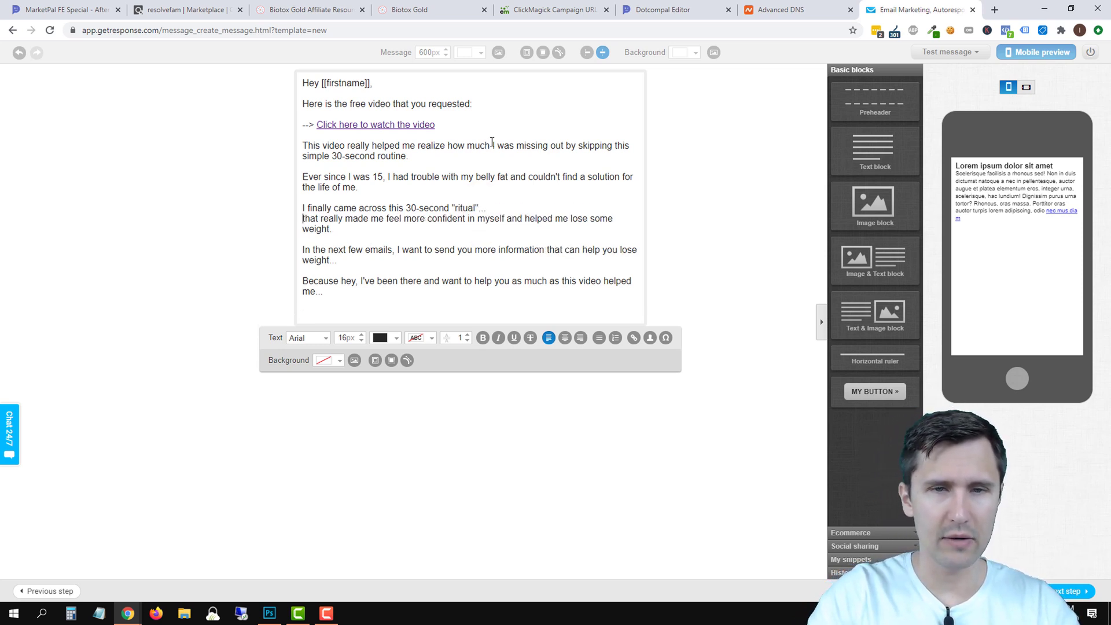
pyautogui.write('...')
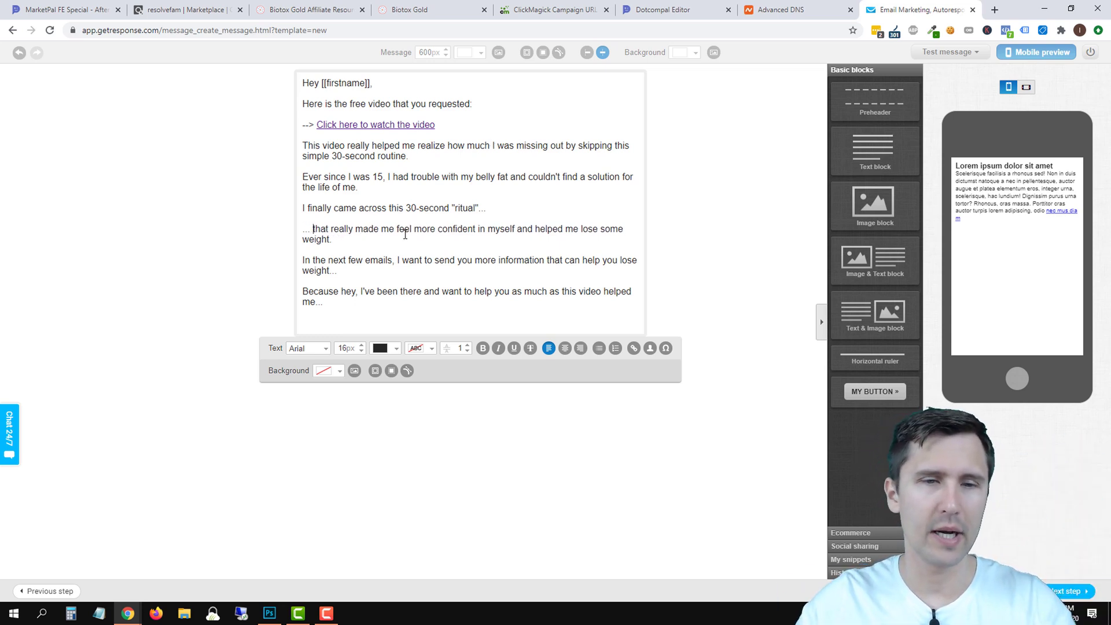
# Add a last line asking readers to whitelist the sender's e-mail address, then begin 'In the next email'.
pyautogui.click(326, 325)
pyautogui.write('So ma')
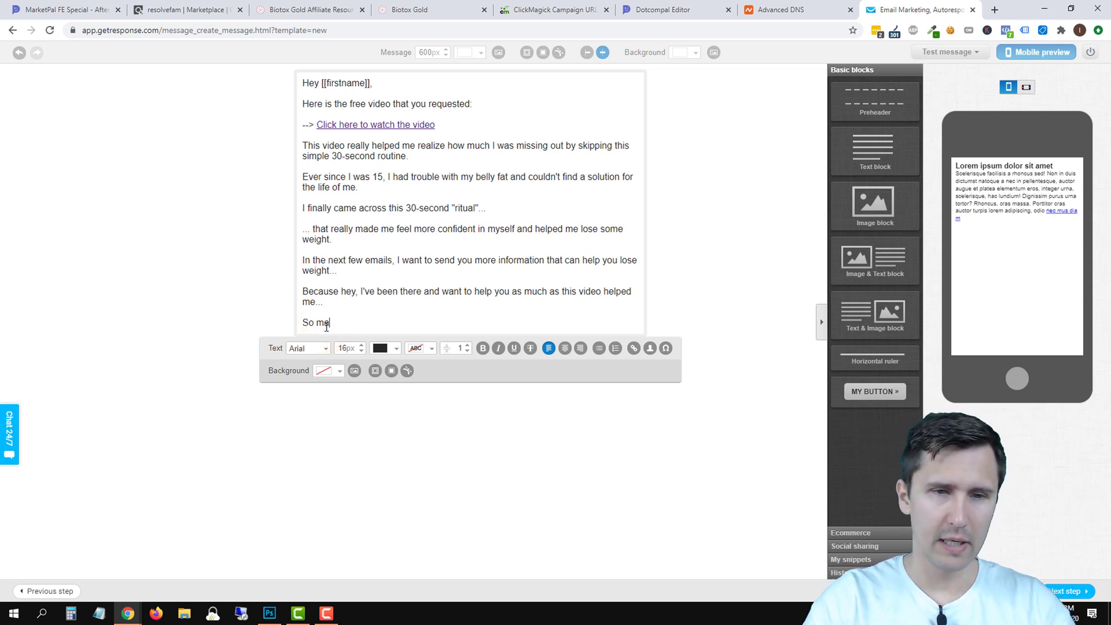
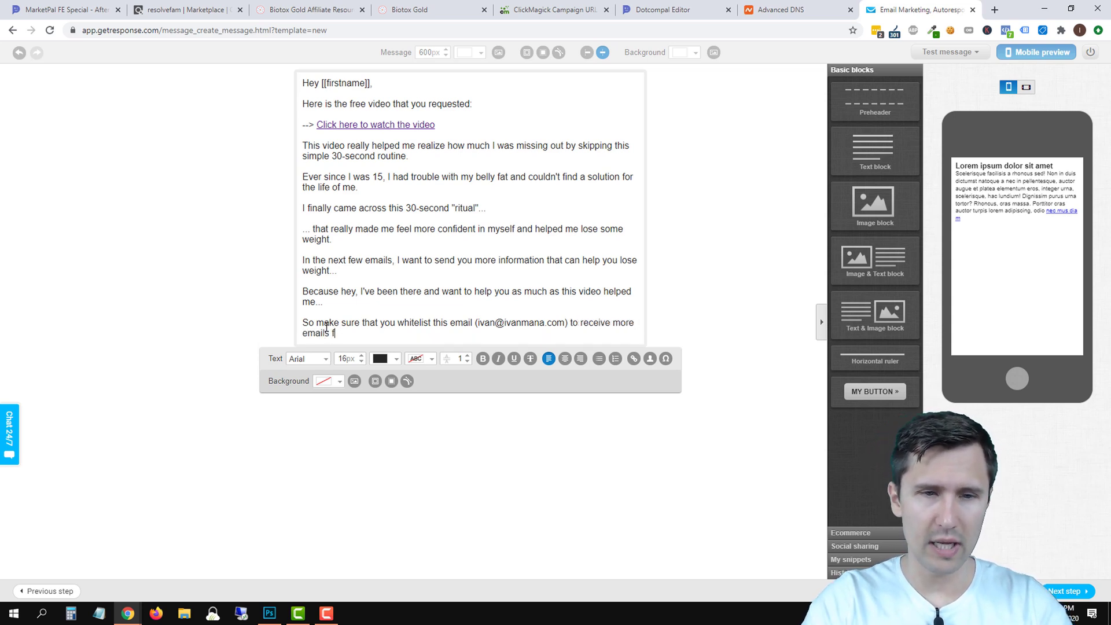
pyautogui.write('from m')
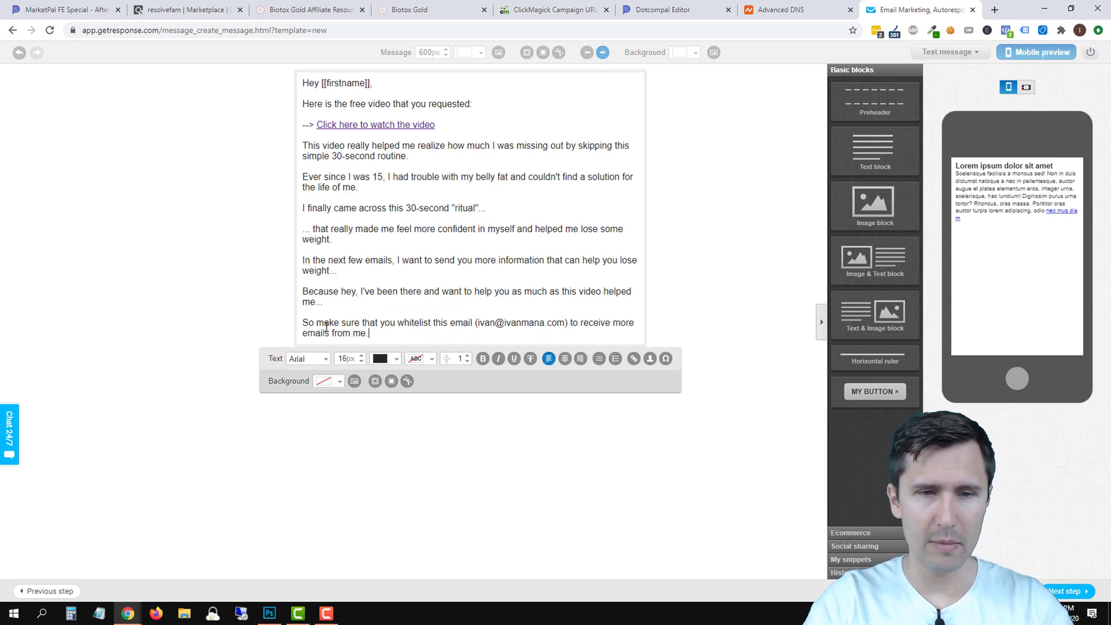
pyautogui.write('e.')
pyautogui.press('Return')
pyautogui.write('In the next email,')
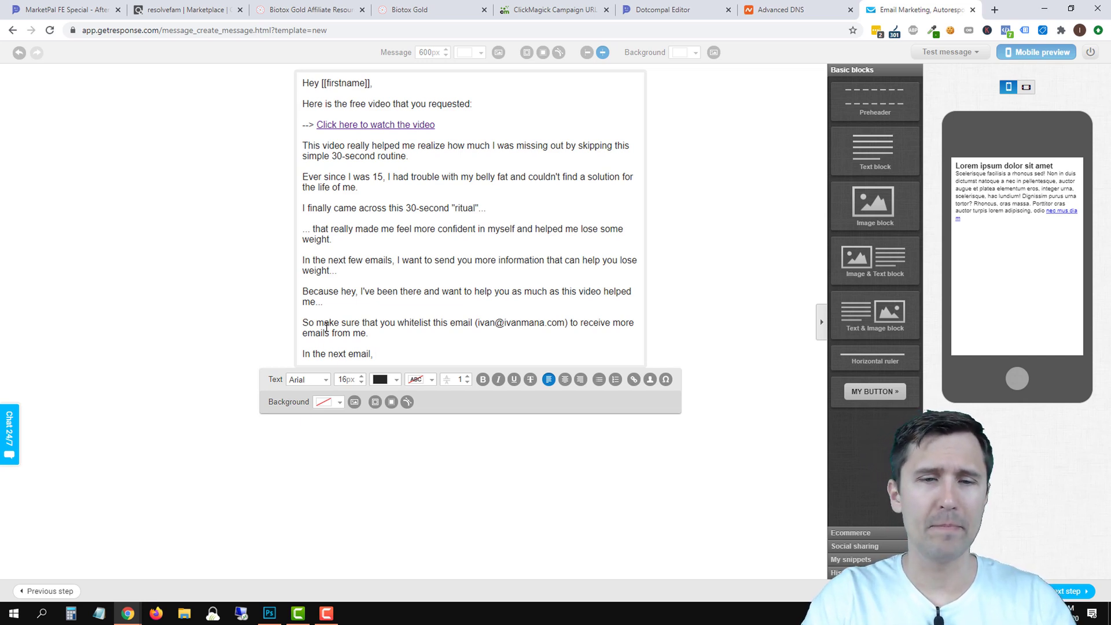
# Type the 3-foods teaser and the line 'Once again, in case you haven't watched the video, here it is:'.
pyautogui.write('I want to send you the 3 foods that helped me lose weight without exercise.')
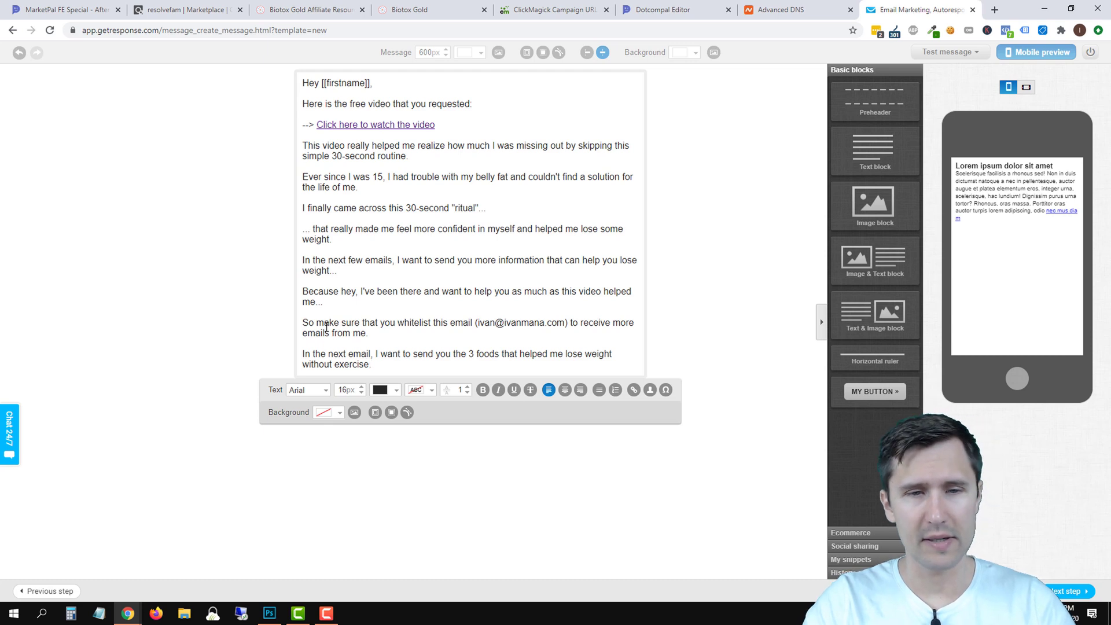
pyautogui.press('Return')
pyautogui.write('Once again,')
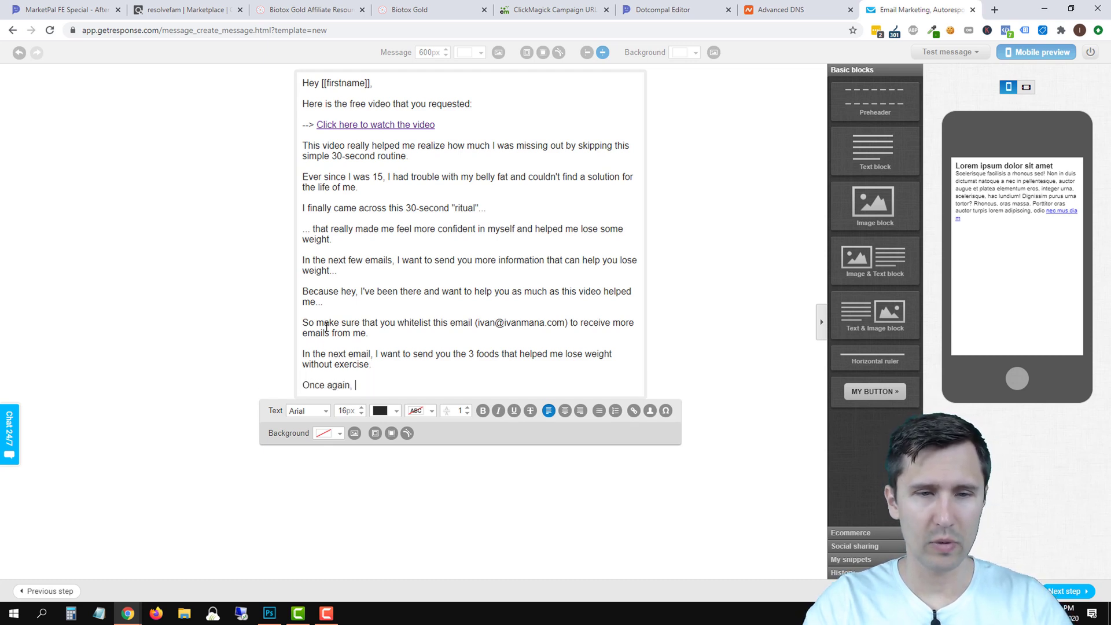
pyautogui.write(' in case you haven')
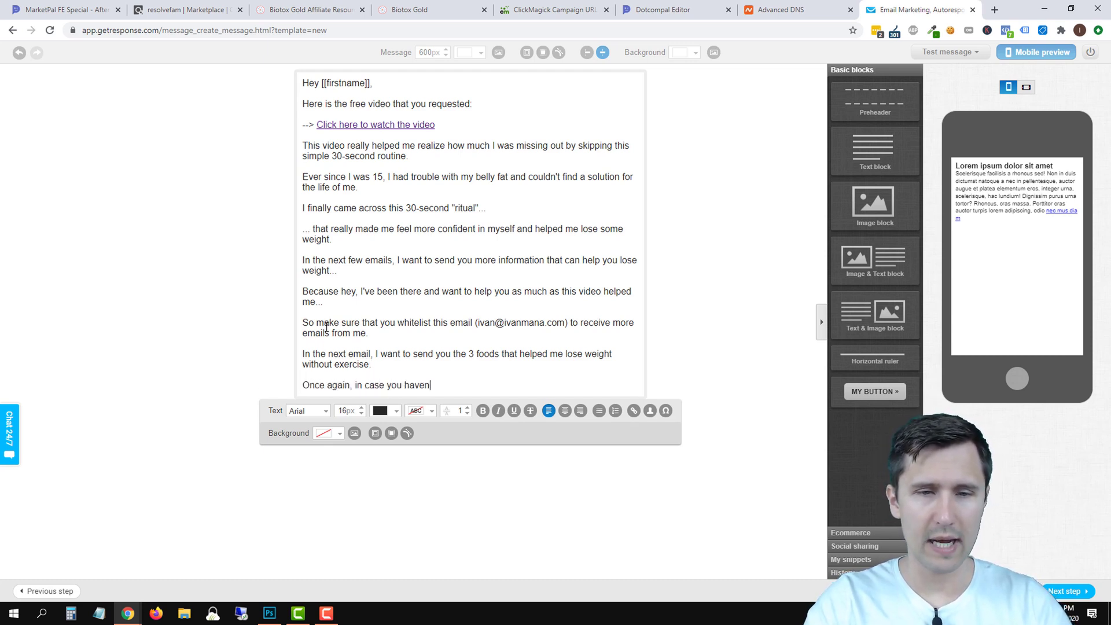
pyautogui.write("'t watched the vide")
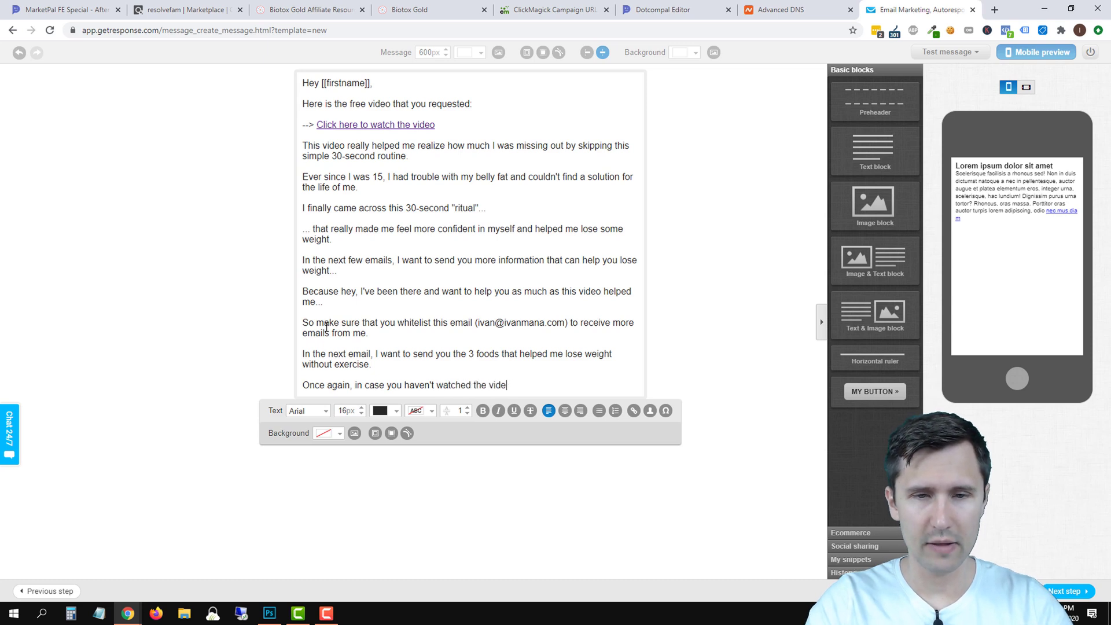
pyautogui.write('o, here it is:')
pyautogui.press('Return')
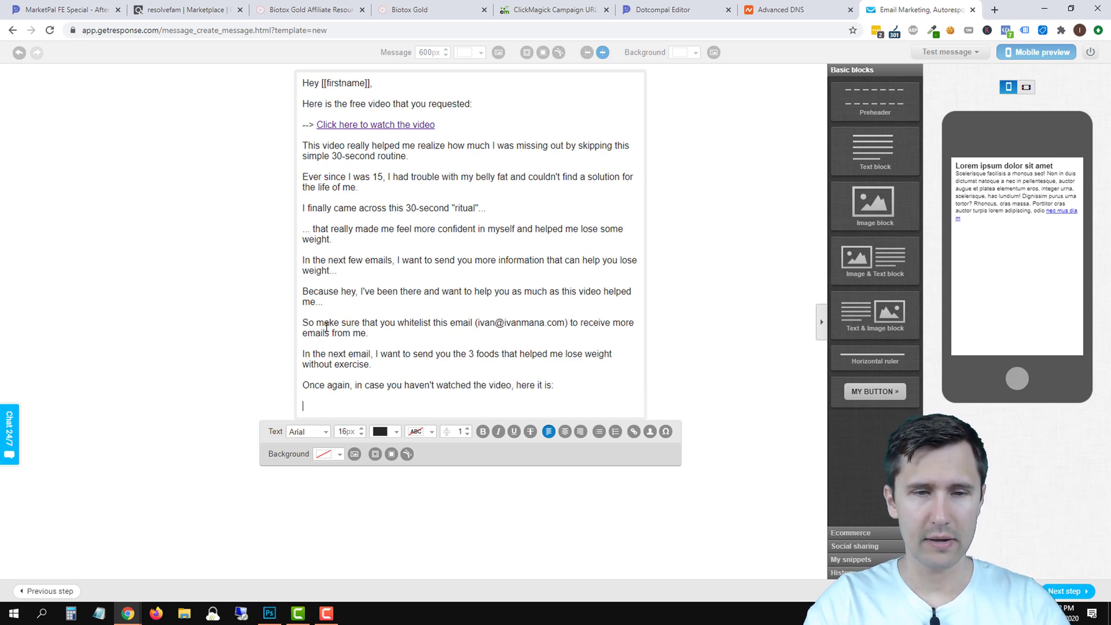
# Repeat the video link line at the end, then sign off with 'Talk soon,' and the author's name.
pyautogui.moveTo(435, 124); pyautogui.dragTo(303, 123)
pyautogui.hotkey('ctrl', 'c')
pyautogui.click(317, 406)
pyautogui.hotkey('ctrl', 'v')
pyautogui.press('Return')
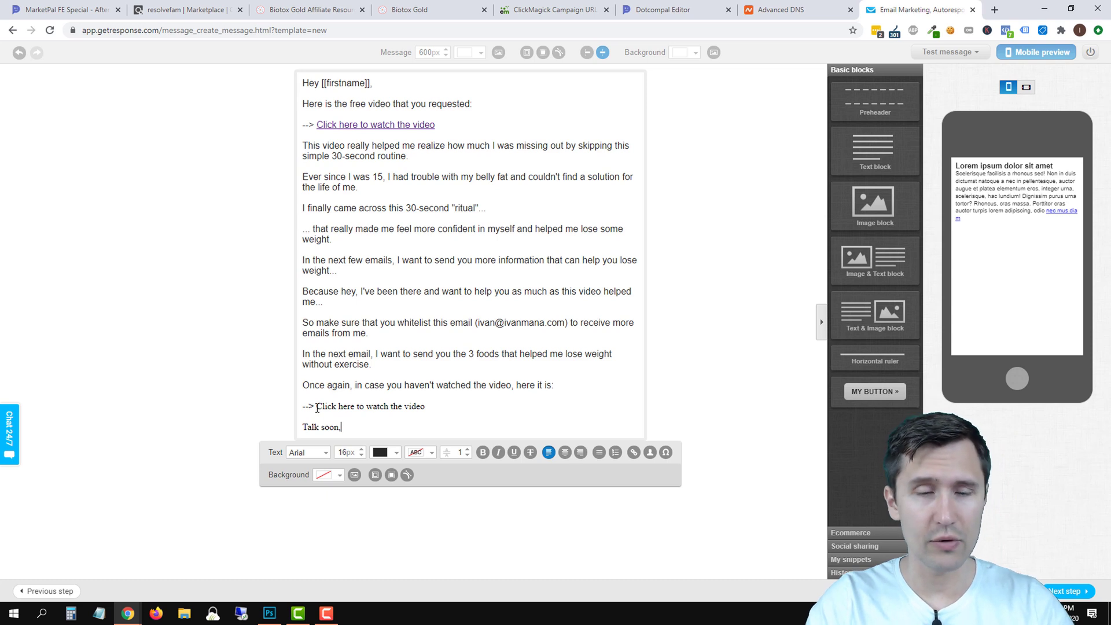
pyautogui.press('Return')
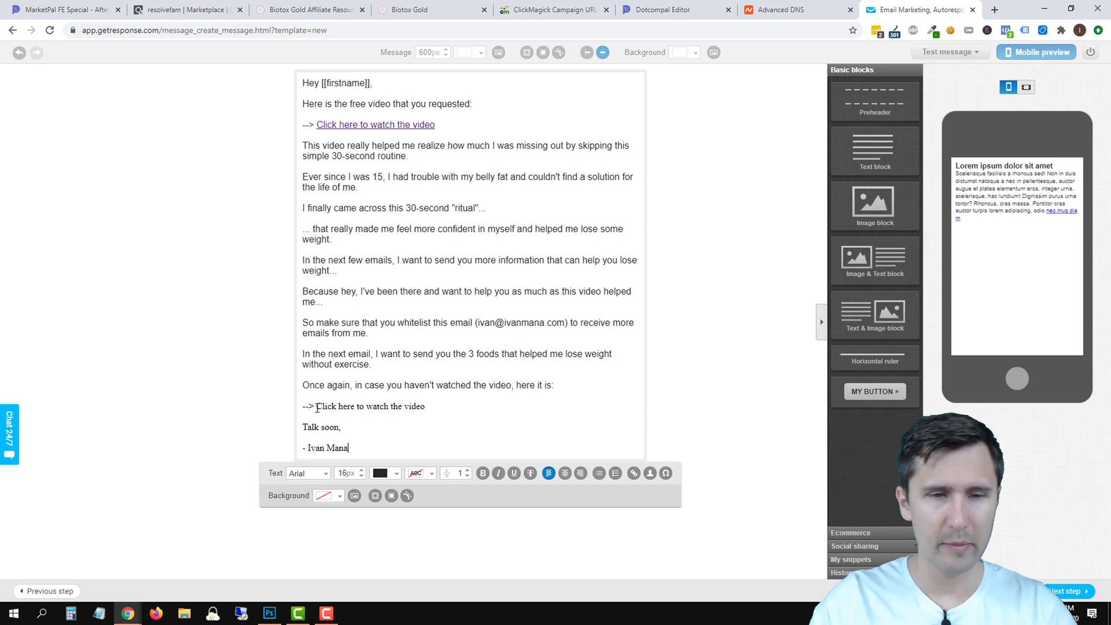
pyautogui.moveTo(349, 449); pyautogui.dragTo(301, 415)
# Set the closing lines of the email to Arial.
pyautogui.click(314, 475)
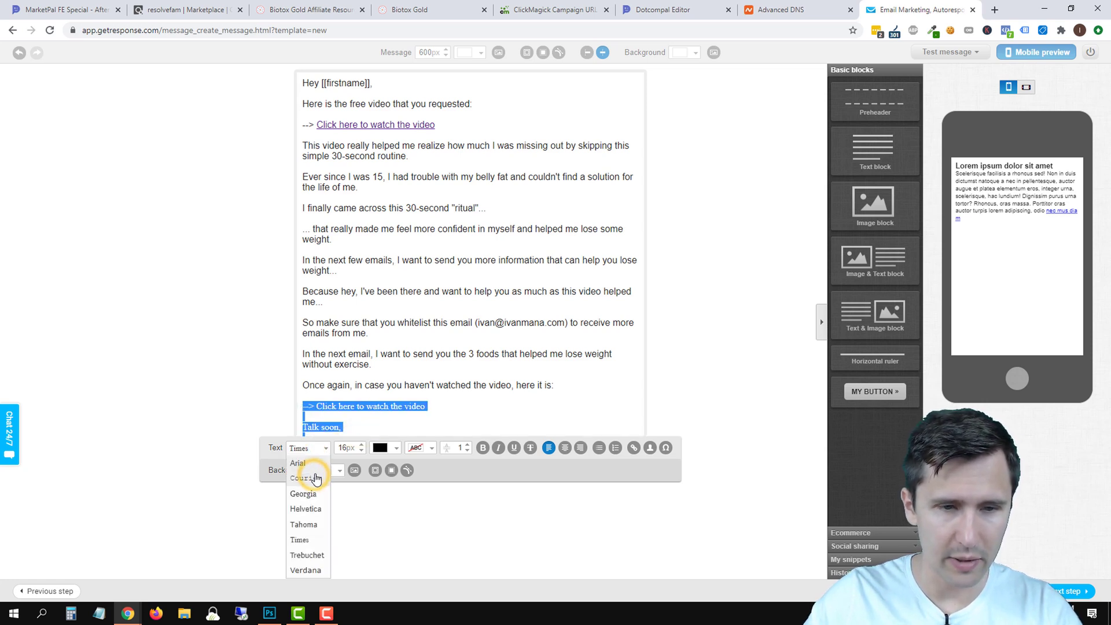
pyautogui.click(300, 461)
pyautogui.click(410, 335)
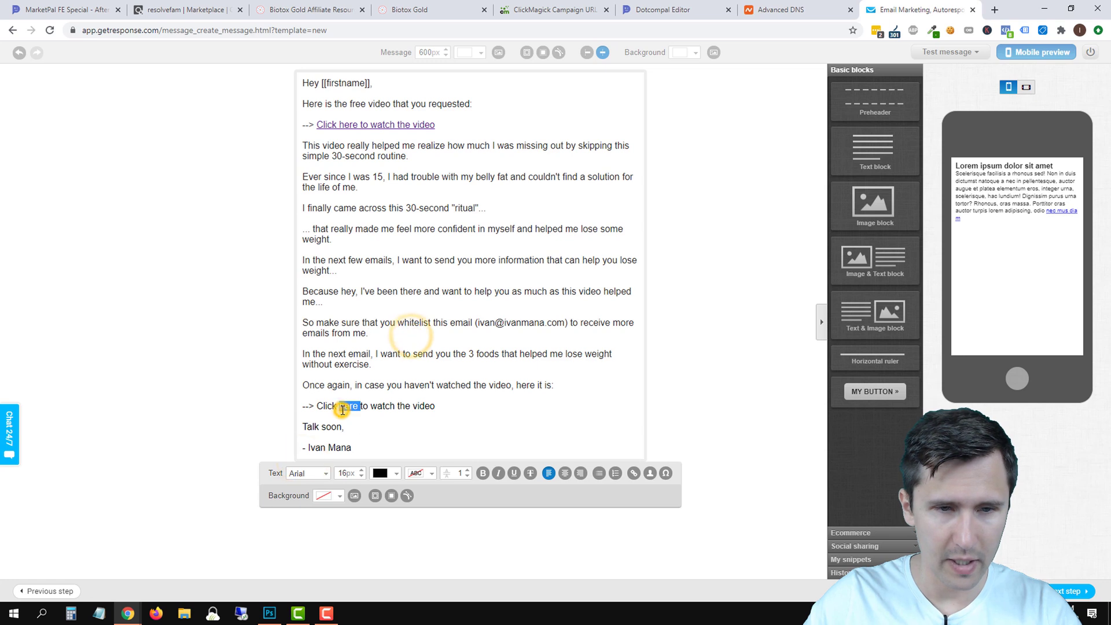
pyautogui.click(373, 429)
# Give the signature line a pale yellow highlight (#F4FF6E), refining the shade on a second pass.
pyautogui.tripleClick(342, 445)
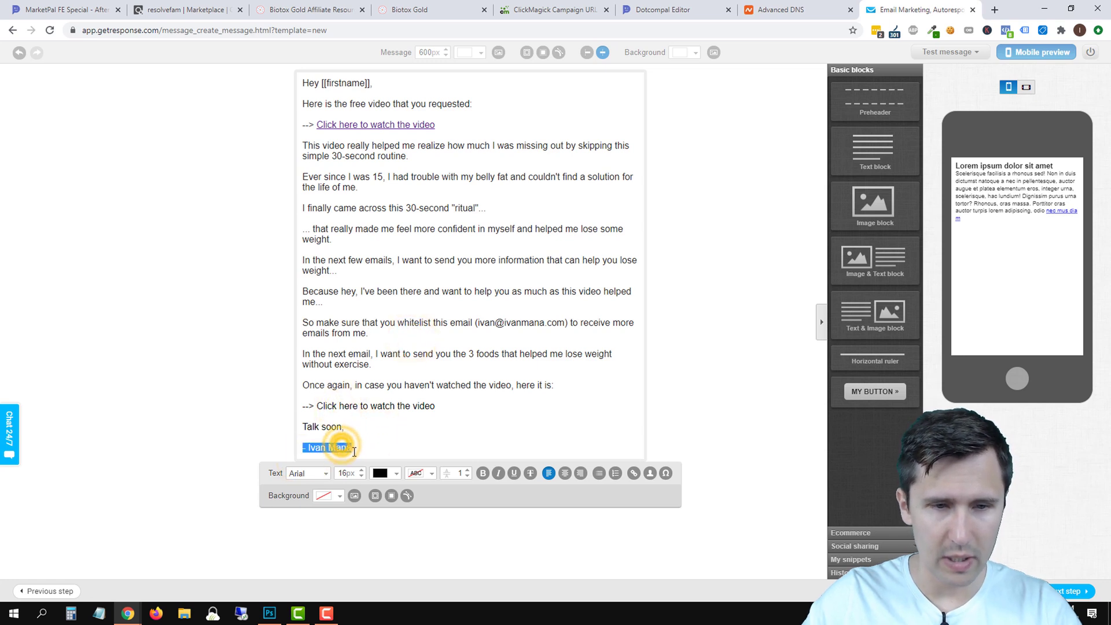
pyautogui.click(422, 474)
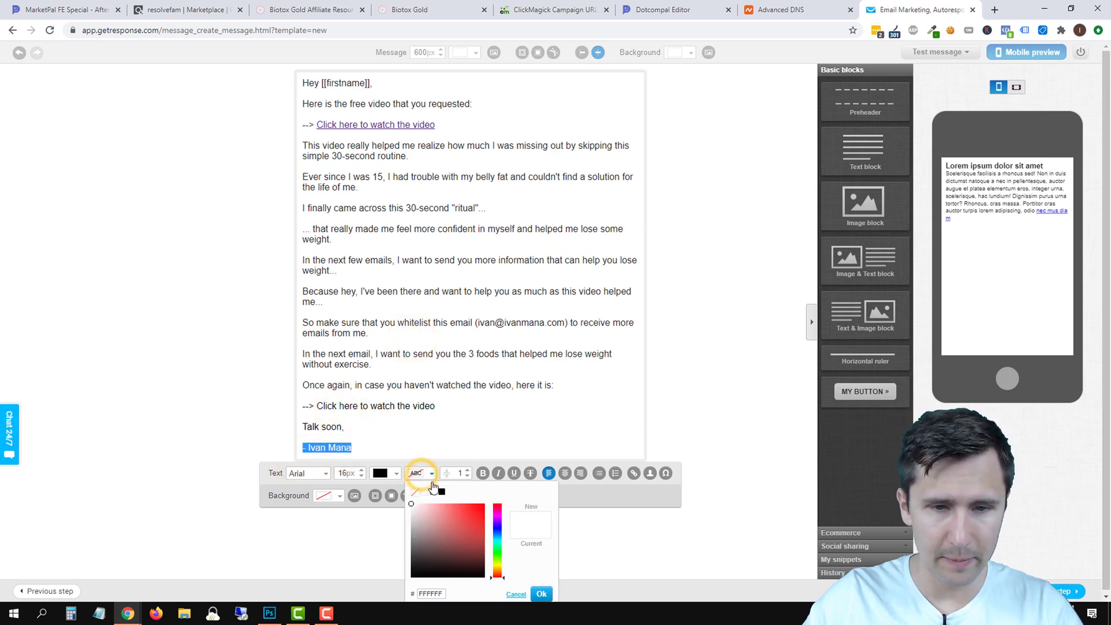
pyautogui.click(496, 564)
pyautogui.moveTo(468, 529)
pyautogui.mouseDown()
pyautogui.moveTo(491, 530)
pyautogui.moveTo(456, 496)
pyautogui.mouseUp()
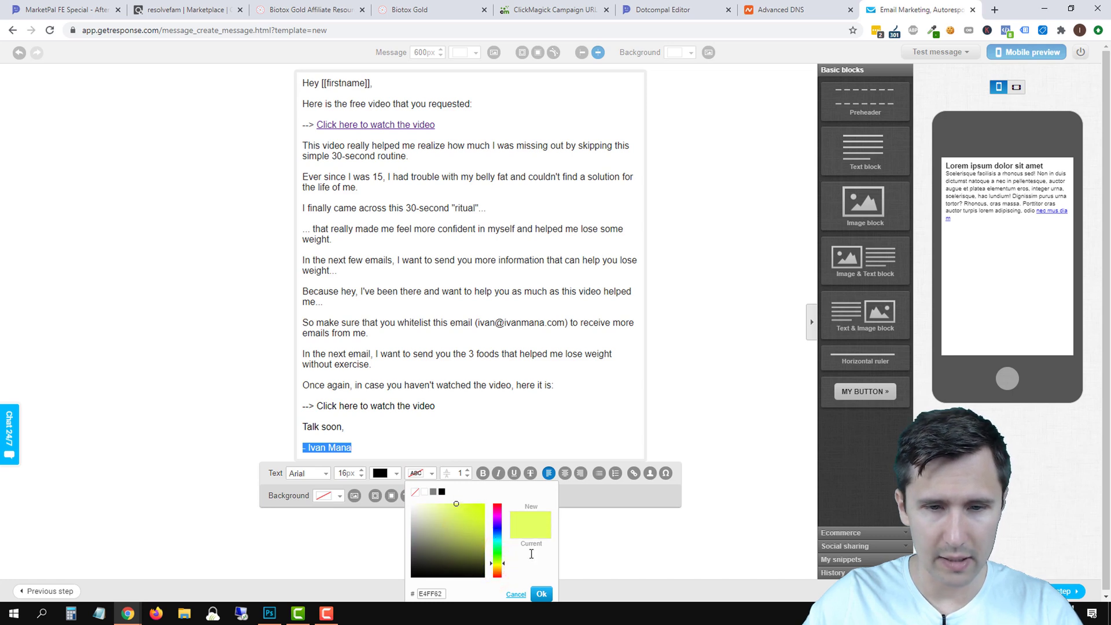
pyautogui.click(541, 593)
pyautogui.click(418, 395)
pyautogui.tripleClick(317, 447)
pyautogui.click(429, 474)
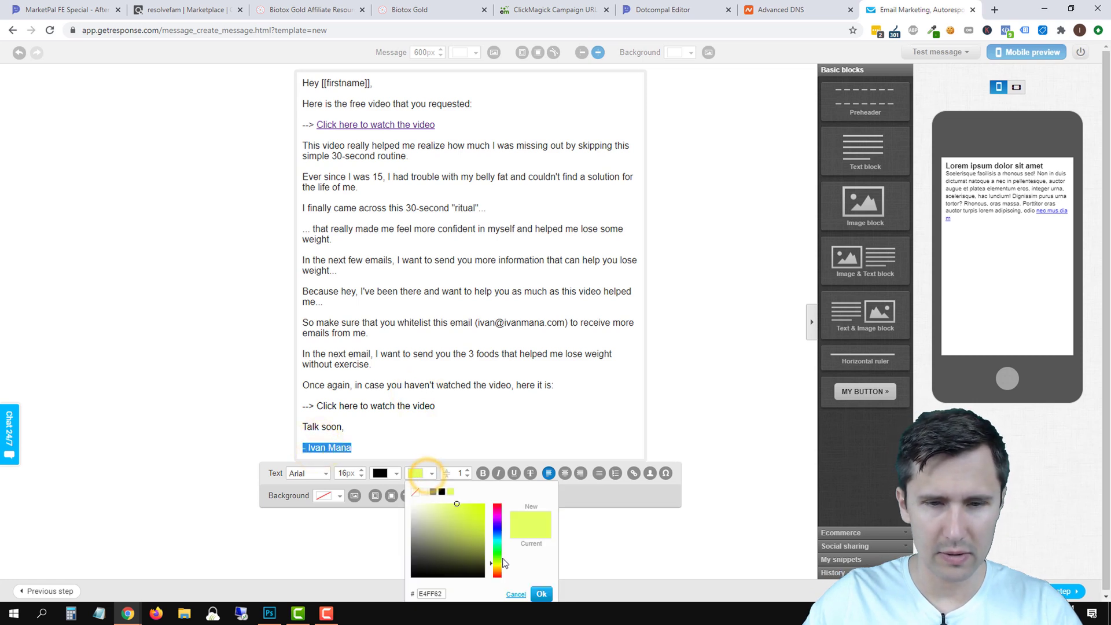
pyautogui.click(500, 565)
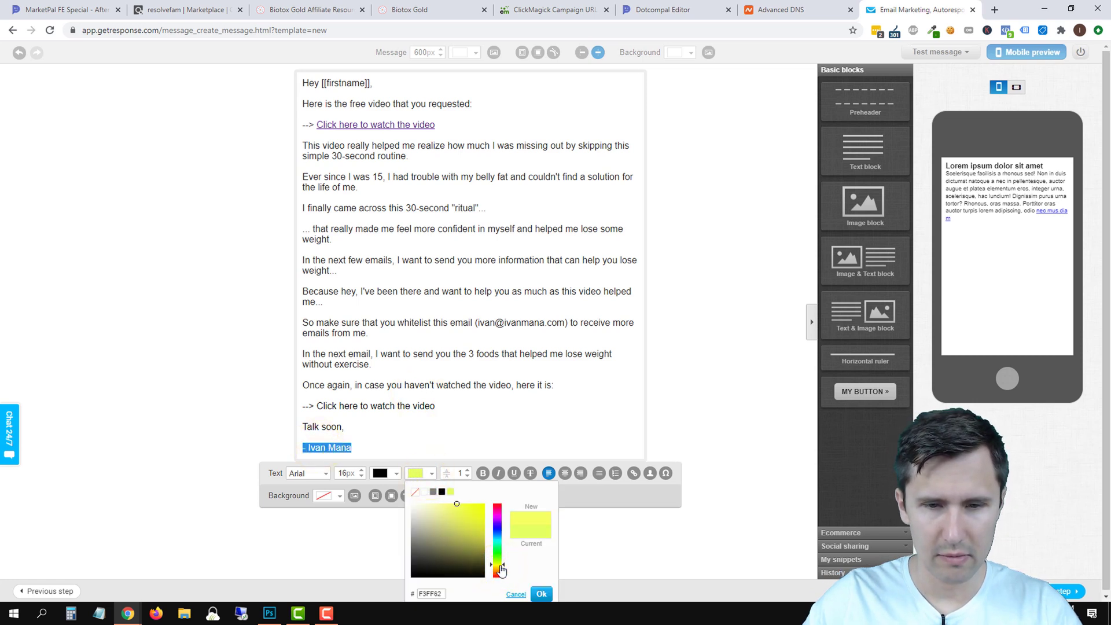
pyautogui.moveTo(469, 508)
pyautogui.mouseDown()
pyautogui.moveTo(486, 505)
pyautogui.moveTo(453, 497)
pyautogui.mouseUp()
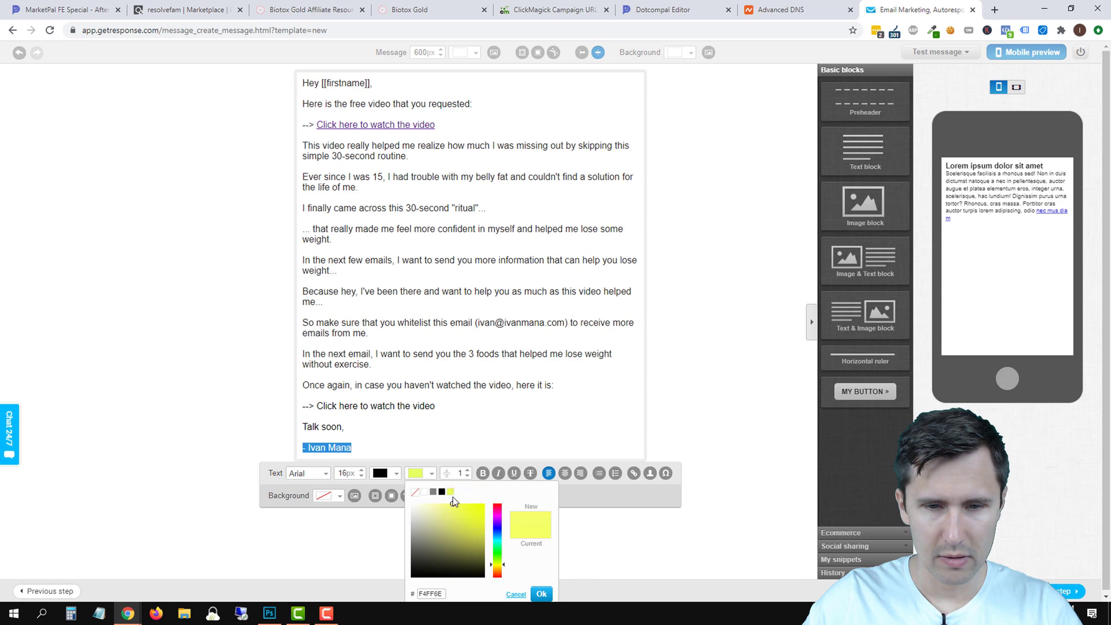
pyautogui.click(541, 593)
pyautogui.click(431, 379)
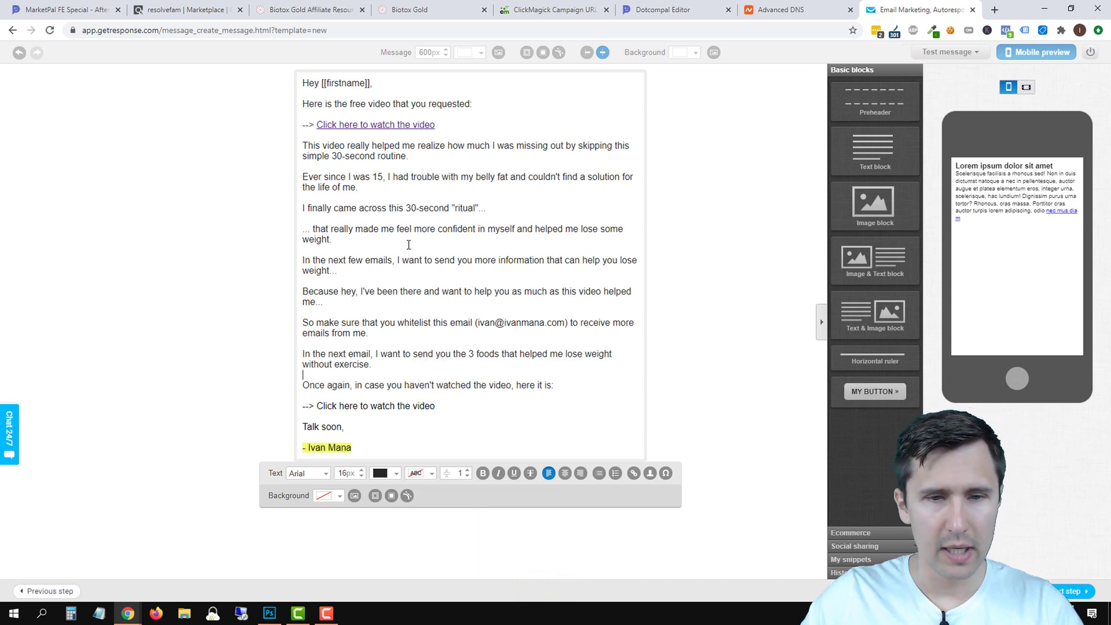
# Copy the top video link's URL and apply it as the link on the bottom video line.
pyautogui.doubleClick(411, 123)
pyautogui.tripleClick(543, 303)
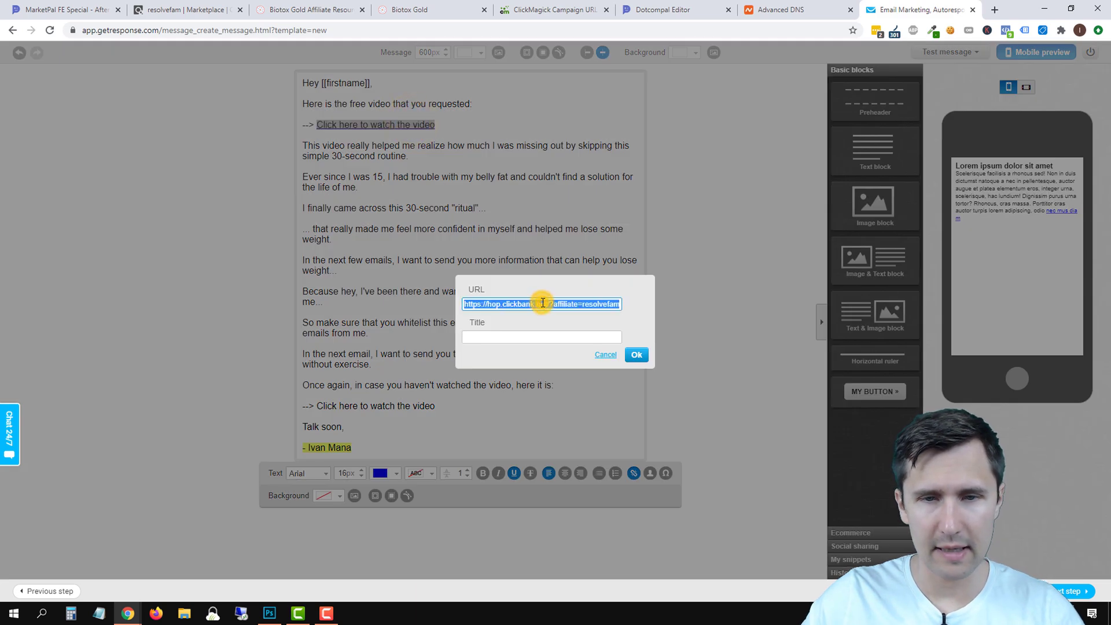
pyautogui.click(638, 354)
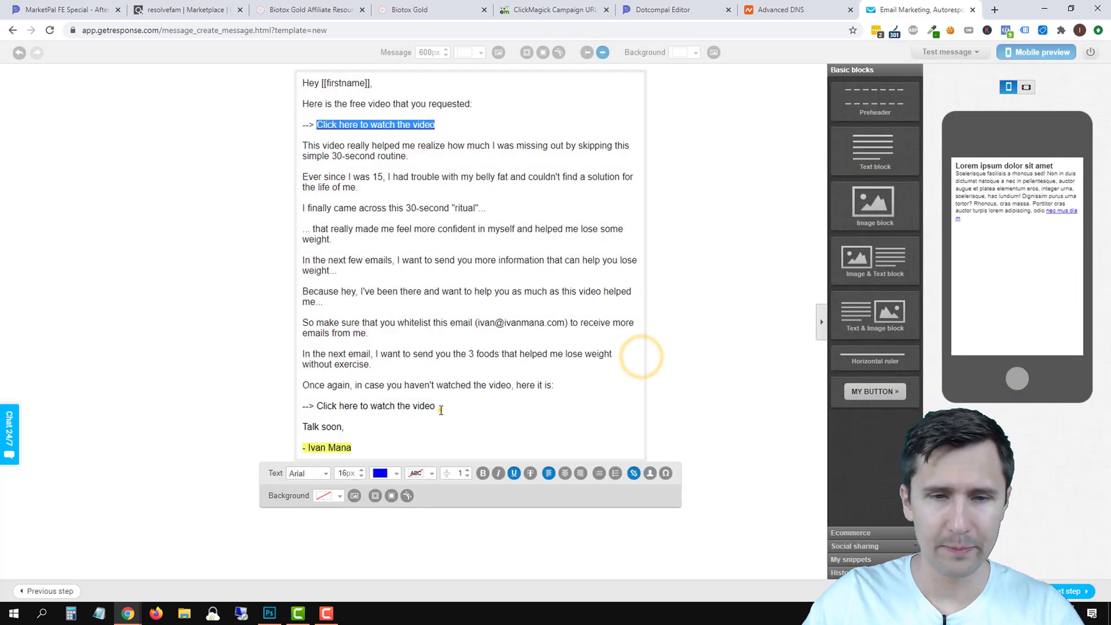
pyautogui.doubleClick(432, 406)
pyautogui.click(633, 473)
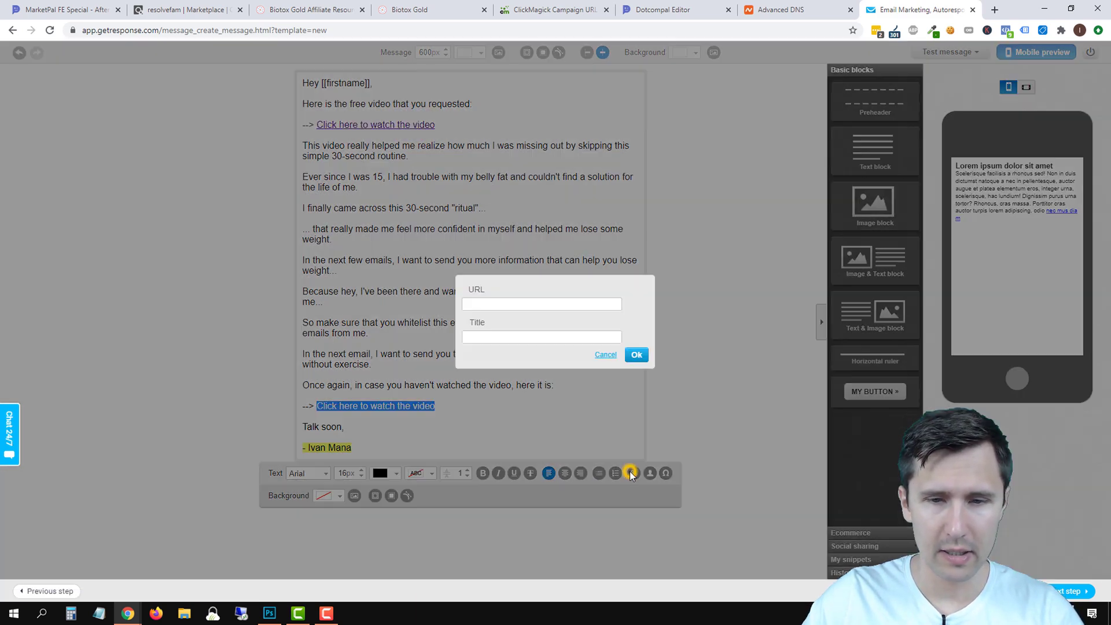
pyautogui.click(523, 303)
pyautogui.hotkey('ctrl', 'v')
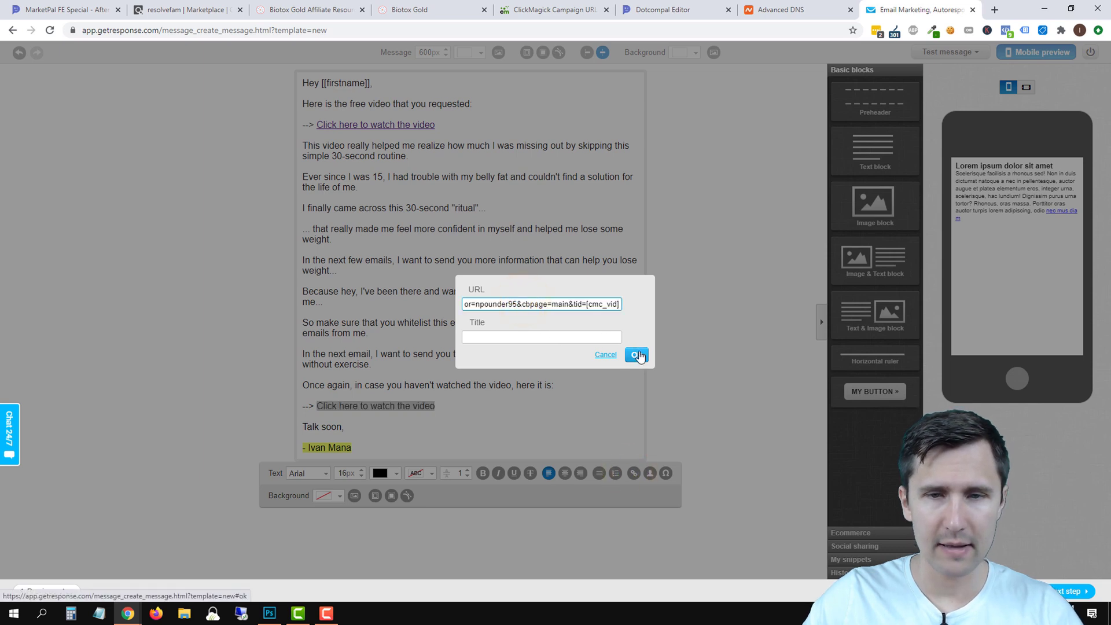
pyautogui.click(634, 355)
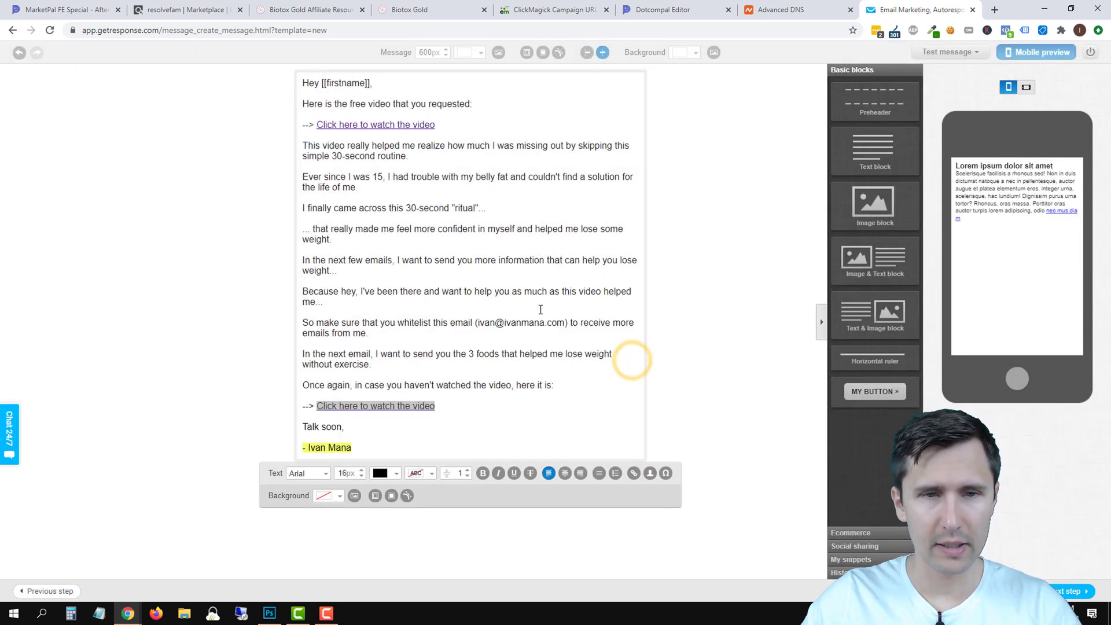
# Make the 30-second ritual line bold italic and underline 'whitelist this email'.
pyautogui.tripleClick(405, 210)
pyautogui.click(483, 473)
pyautogui.click(498, 473)
pyautogui.click(433, 314)
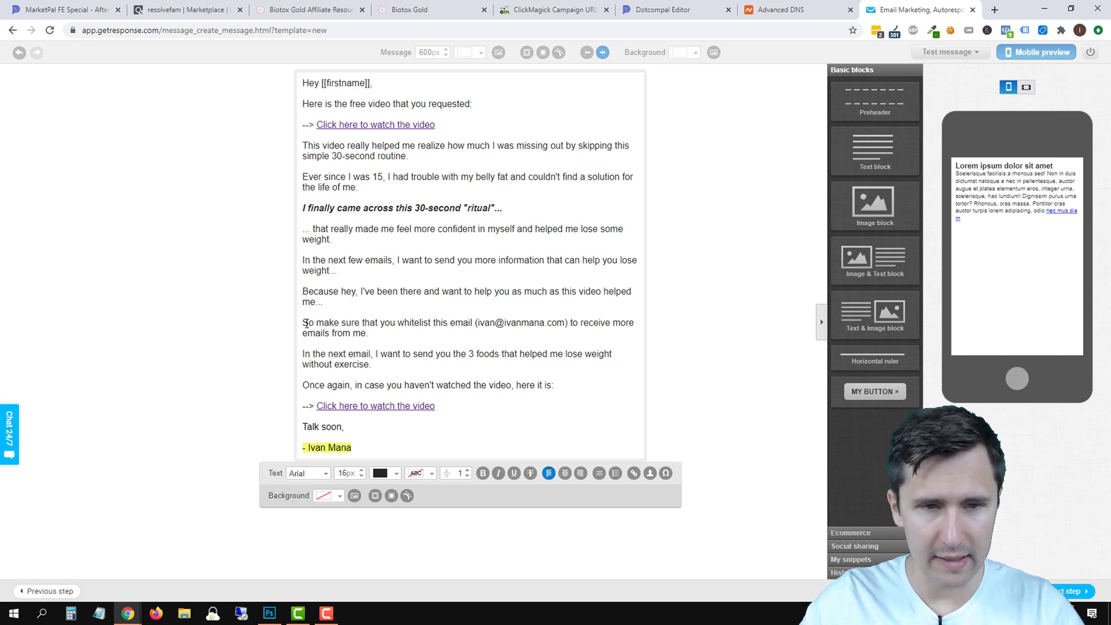
pyautogui.moveTo(396, 322); pyautogui.dragTo(472, 324)
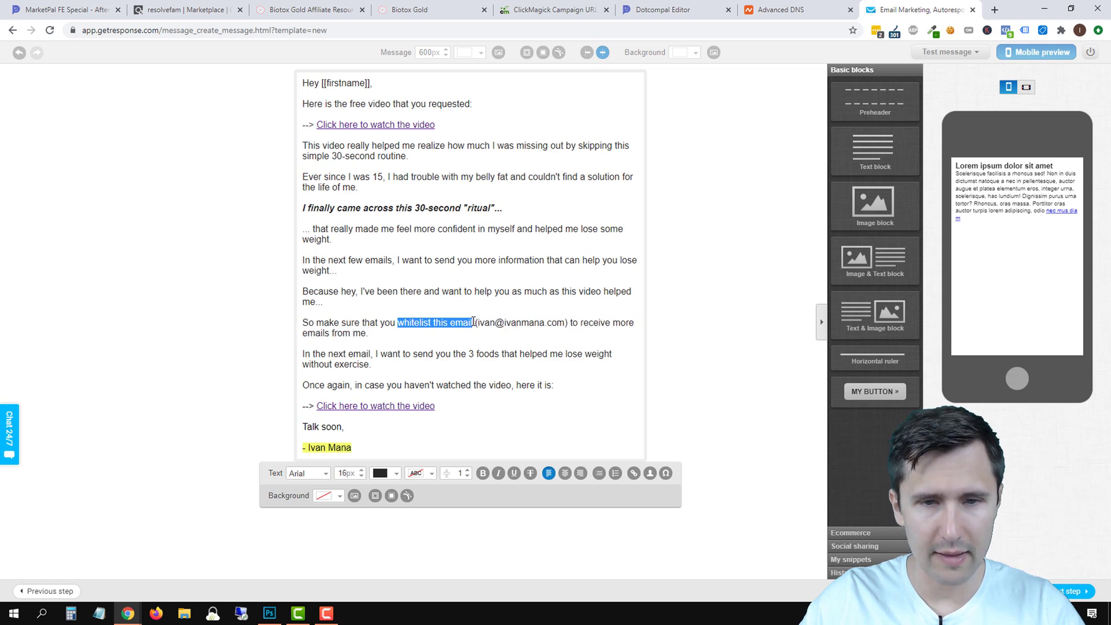
pyautogui.click(514, 472)
pyautogui.click(497, 368)
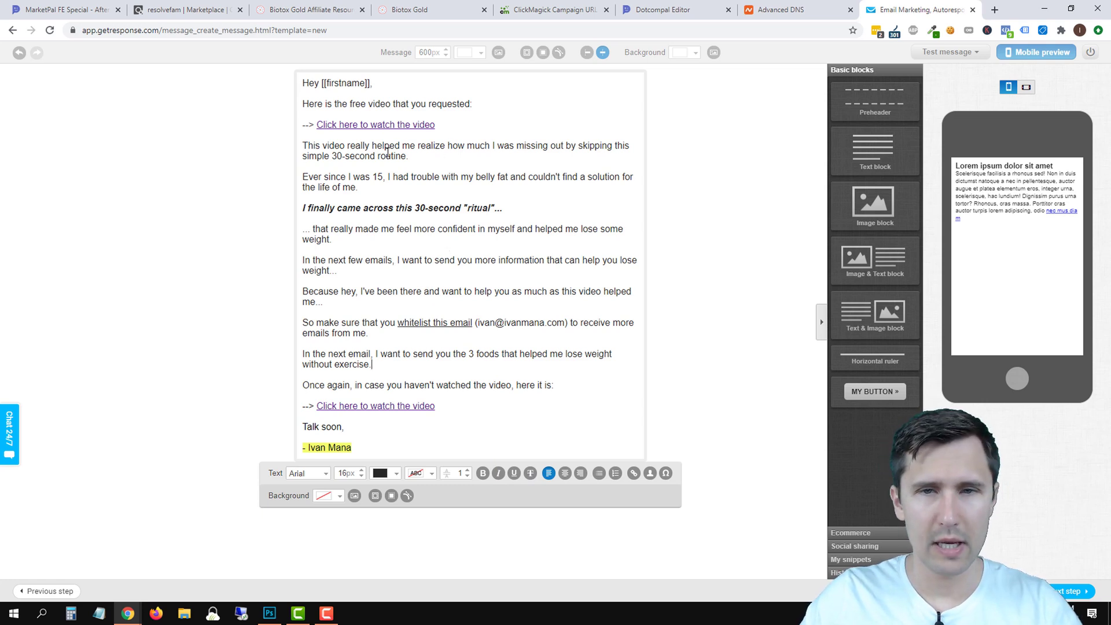
# Bold 'simple 30-second routine' and close the text editor so the mobile preview updates.
pyautogui.moveTo(315, 157); pyautogui.dragTo(407, 157)
pyautogui.click(483, 472)
pyautogui.click(501, 301)
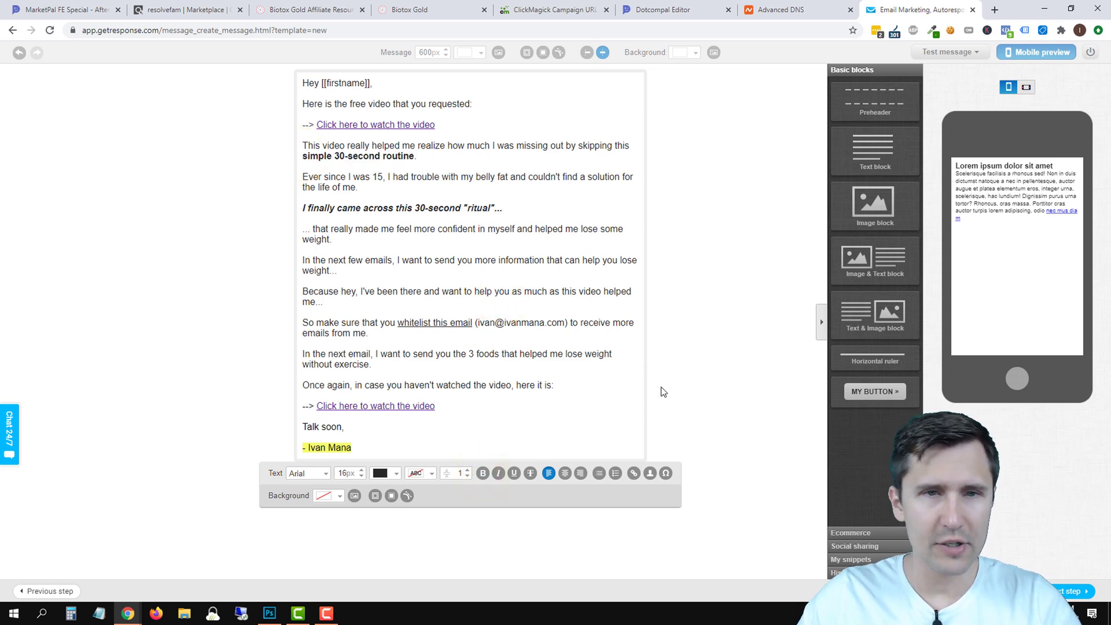
pyautogui.click(714, 438)
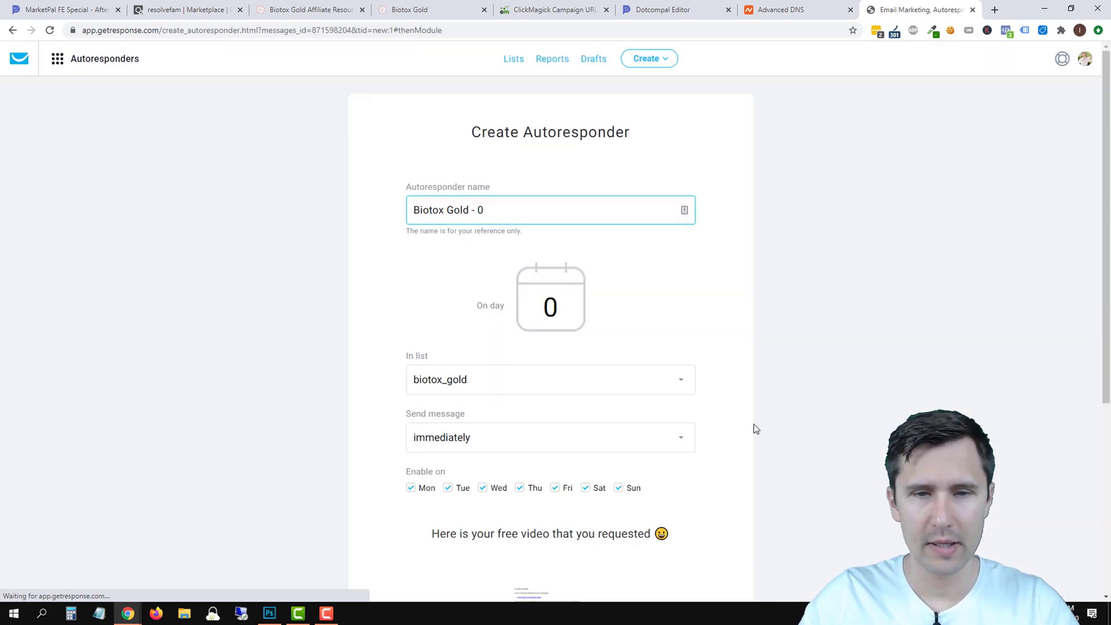
# Save and publish the 'Biotox Gold - 0' autoresponder, then preview its email in a new tab.
pyautogui.scroll(-5, 637, 428)
pyautogui.click(666, 506)
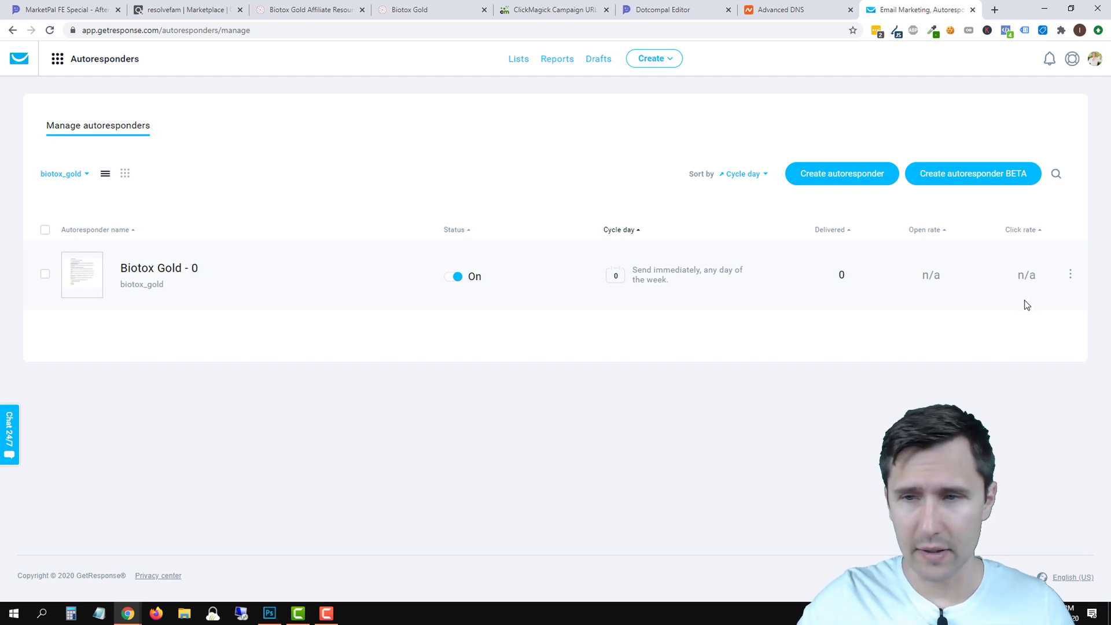
pyautogui.click(1070, 273)
pyautogui.click(995, 345)
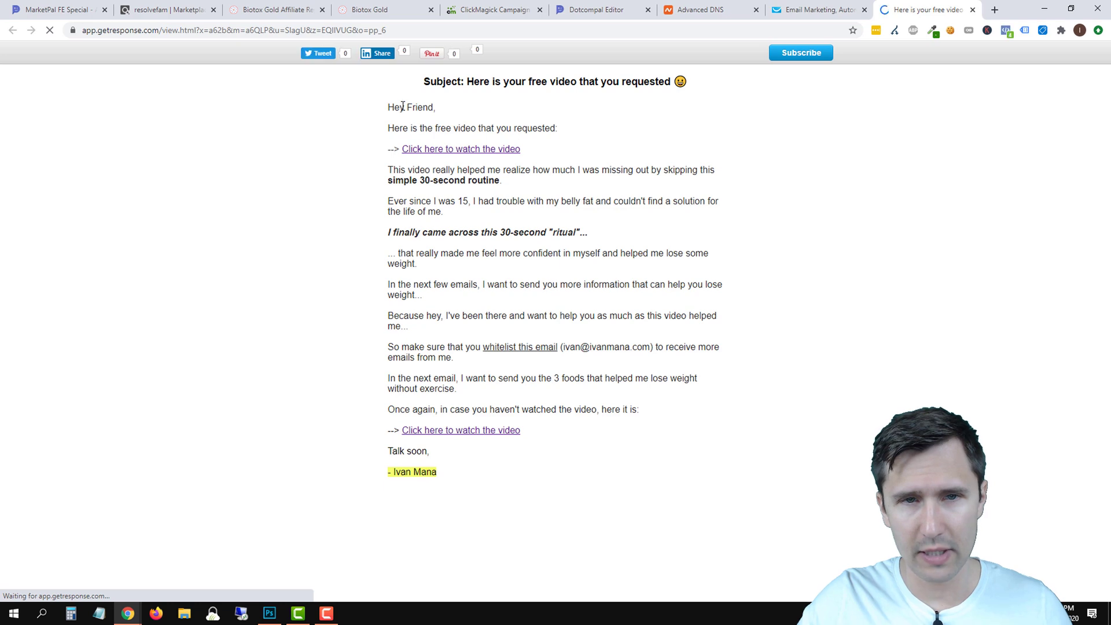
# Test the 'Click here to watch the video' link, which opens the Biotox Gold sales page, then close it.
pyautogui.moveTo(430, 105); pyautogui.dragTo(437, 106)
pyautogui.click(457, 105)
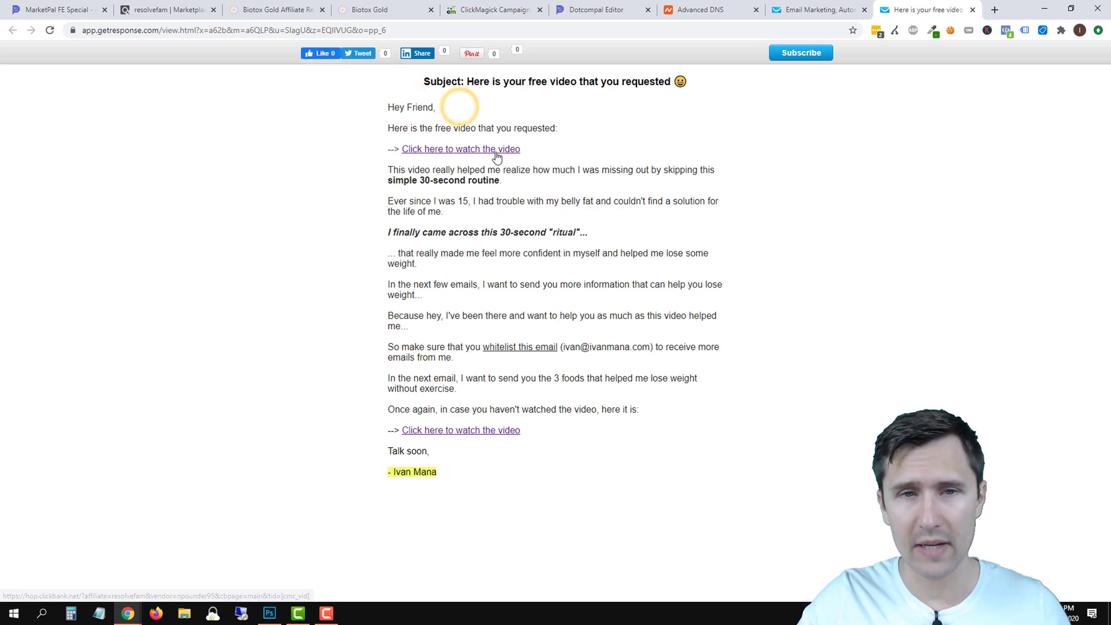
pyautogui.click(477, 150)
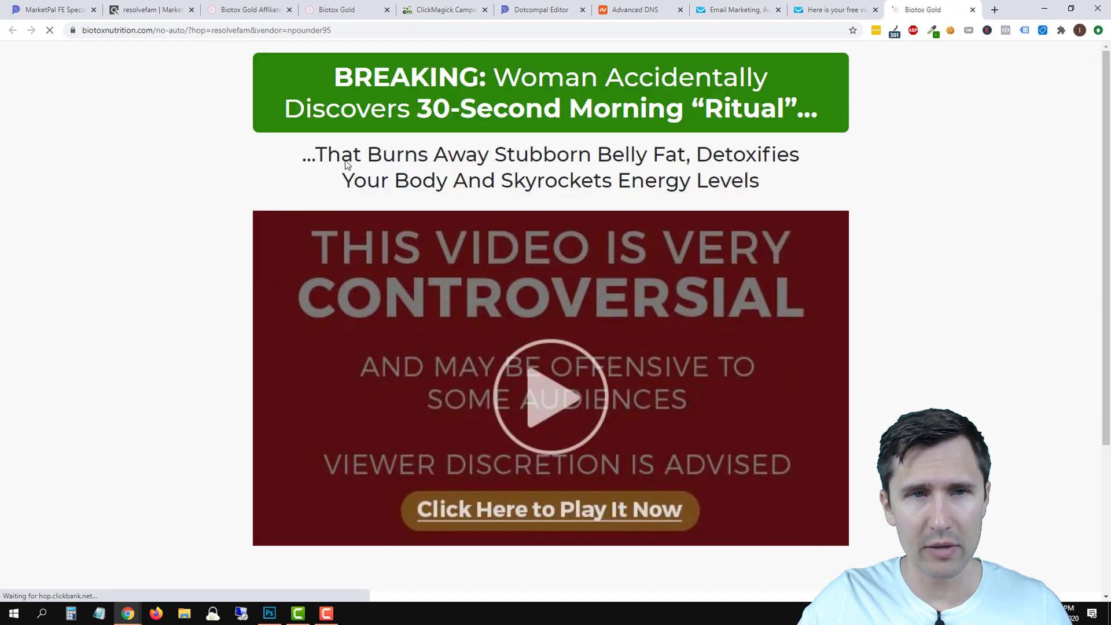
pyautogui.scroll(-3, 839, 339)
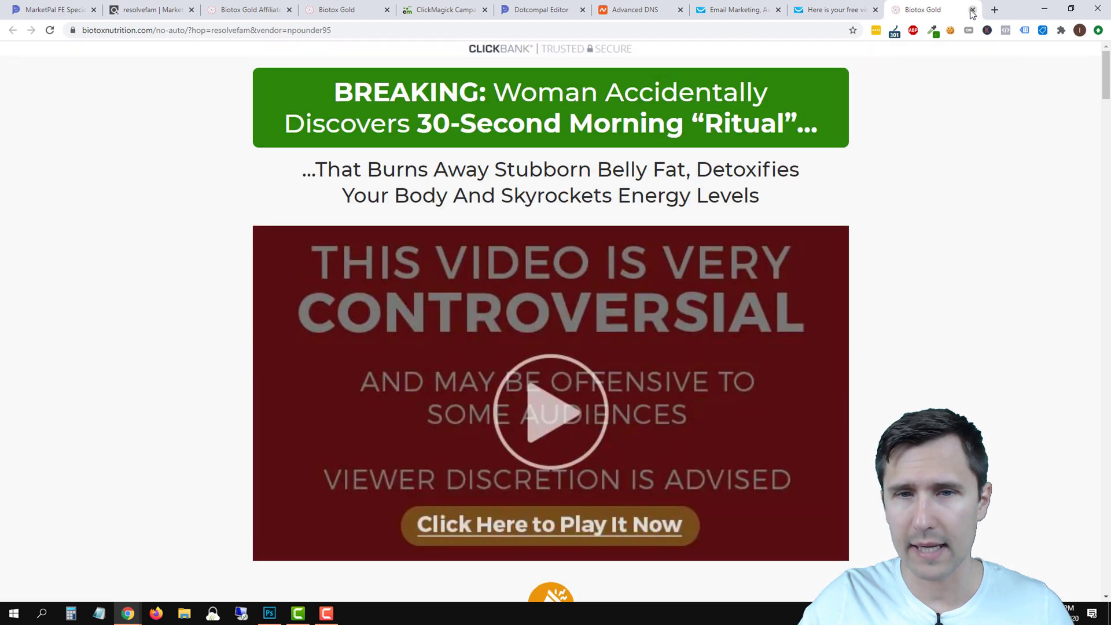
pyautogui.click(972, 10)
# Review the bold italic ritual sentence and the whitelist sentence, then close the email preview.
pyautogui.moveTo(441, 233); pyautogui.dragTo(466, 232)
pyautogui.click(465, 232)
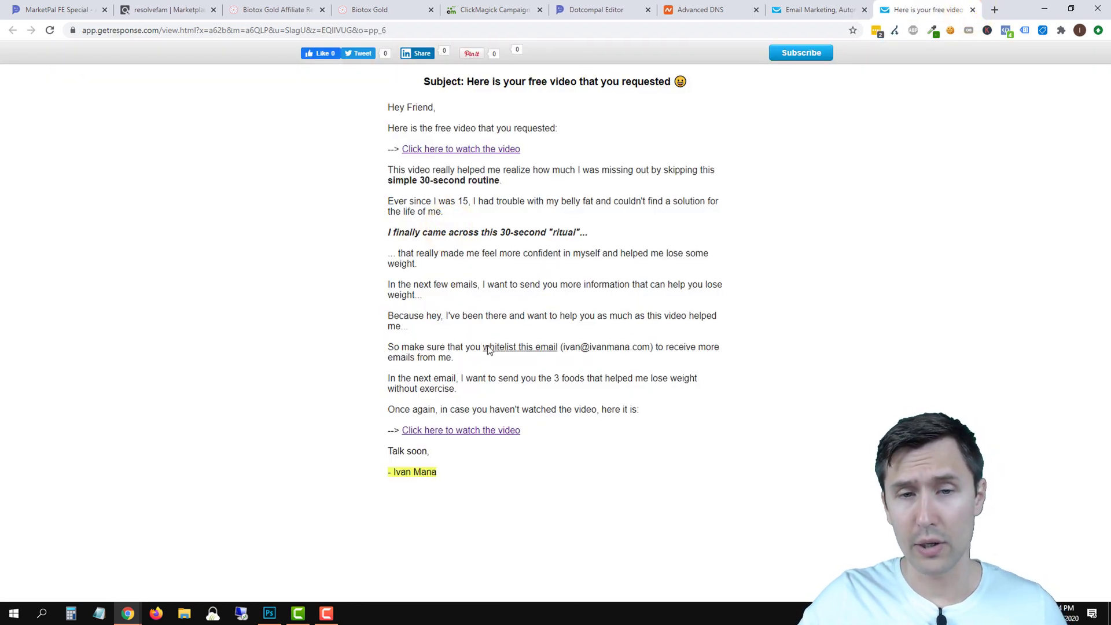
pyautogui.moveTo(497, 348); pyautogui.dragTo(653, 348)
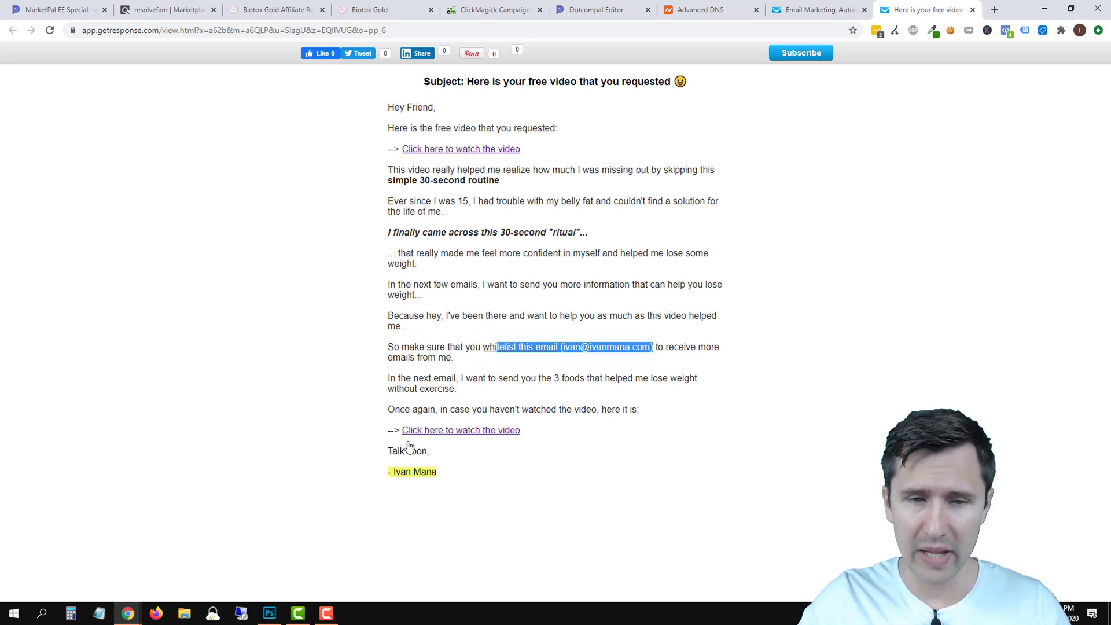
pyautogui.click(971, 10)
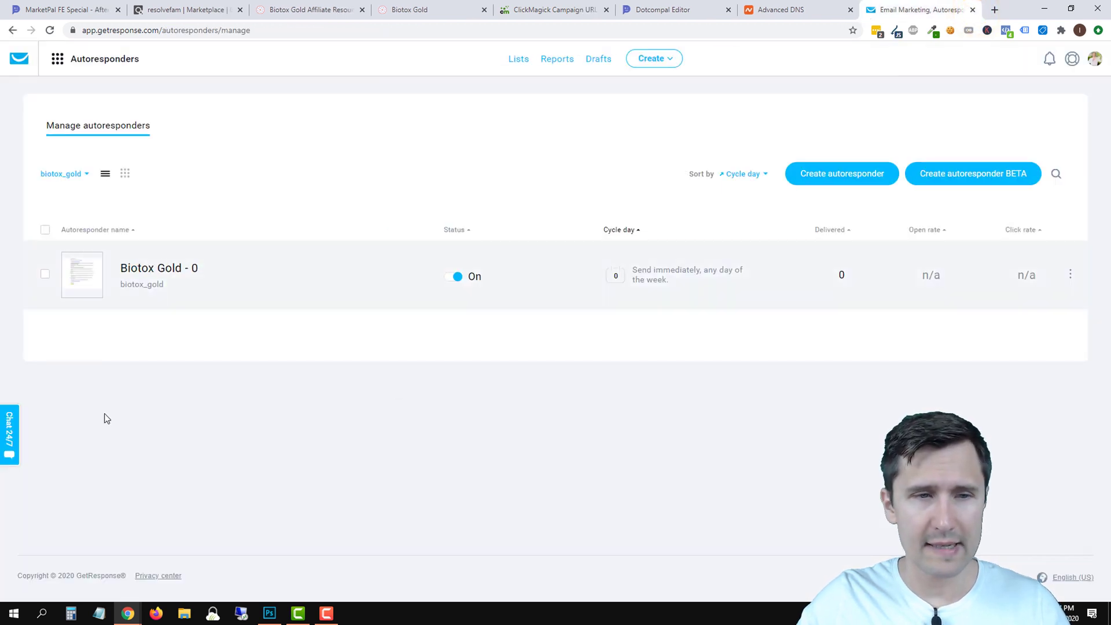
# Check the autoresponder calendar view, abandon a new autoresponder draft, and return to the list view.
pyautogui.click(125, 173)
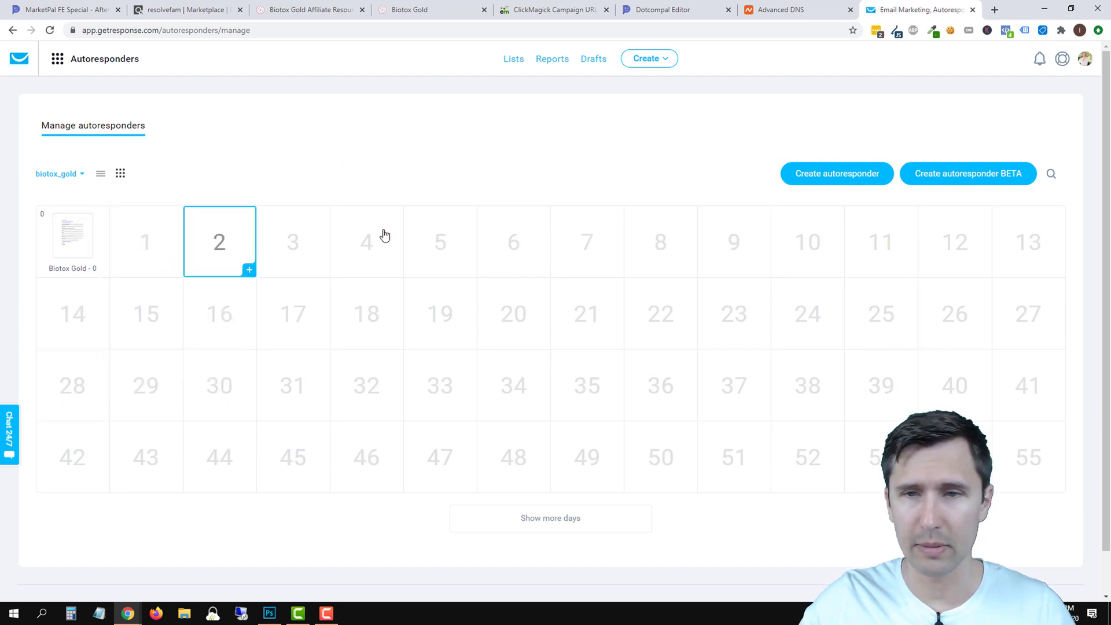
pyautogui.click(816, 173)
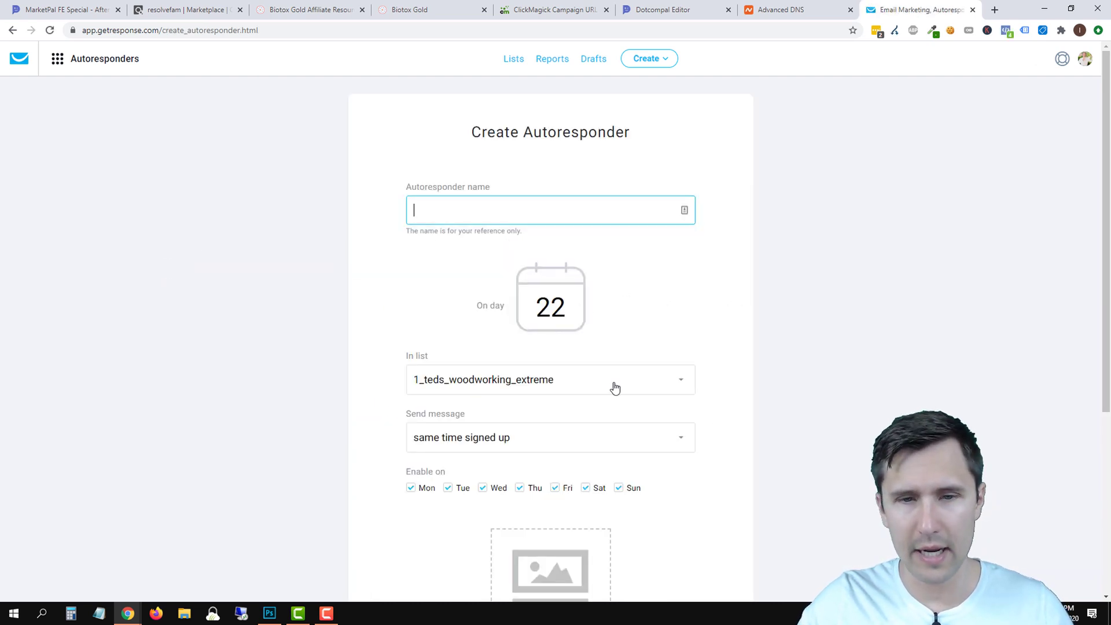
pyautogui.scroll(-5, 493, 422)
pyautogui.click(518, 496)
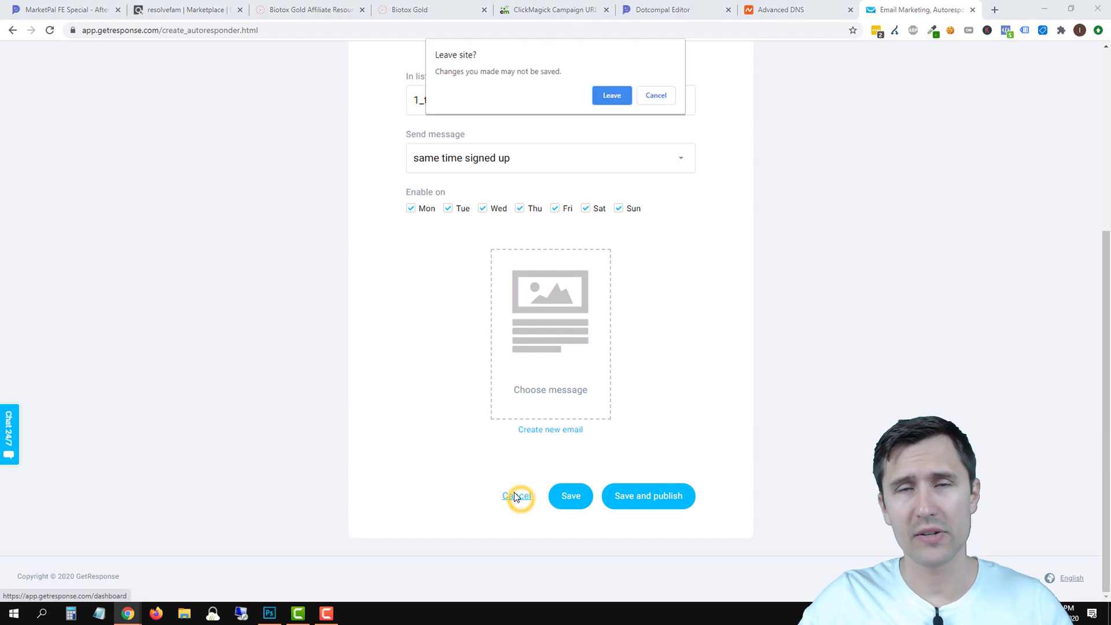
pyautogui.click(611, 98)
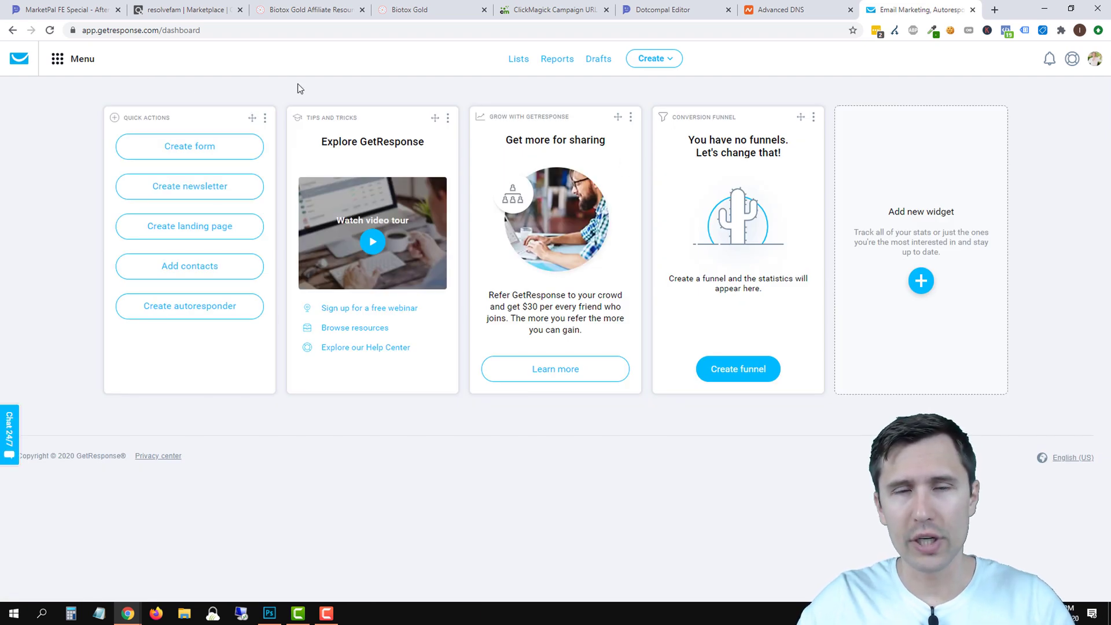
pyautogui.click(92, 57)
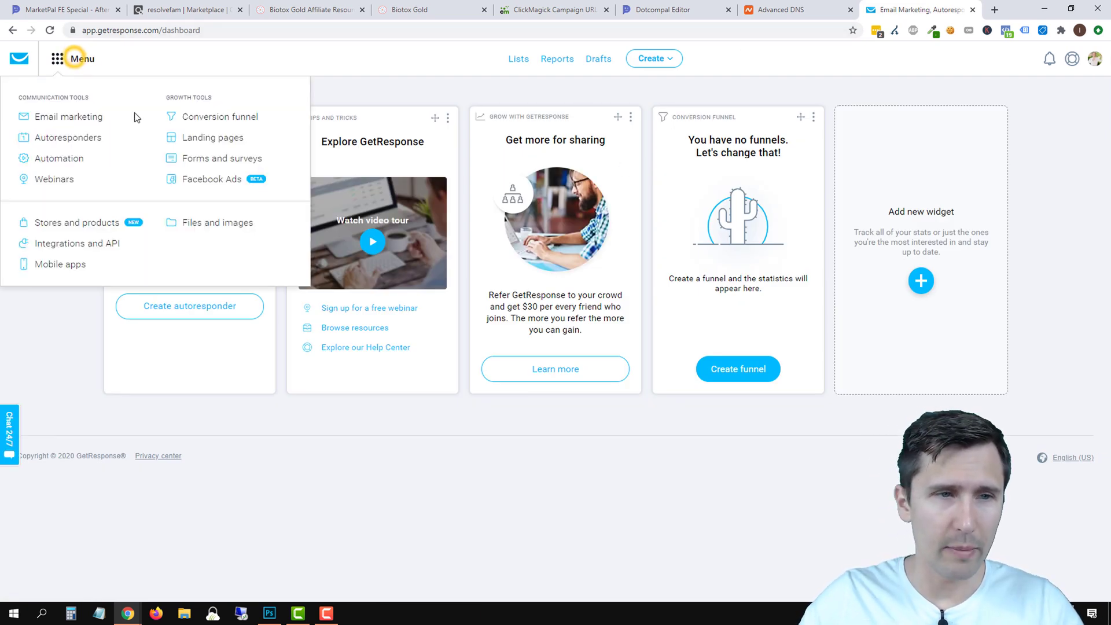
pyautogui.click(56, 138)
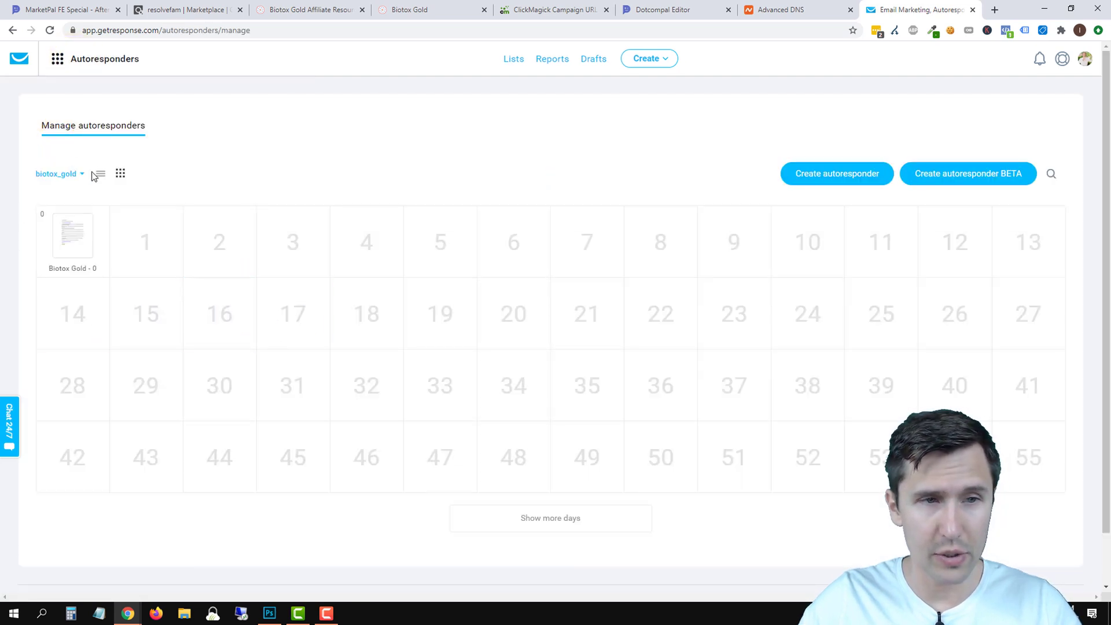
pyautogui.click(101, 175)
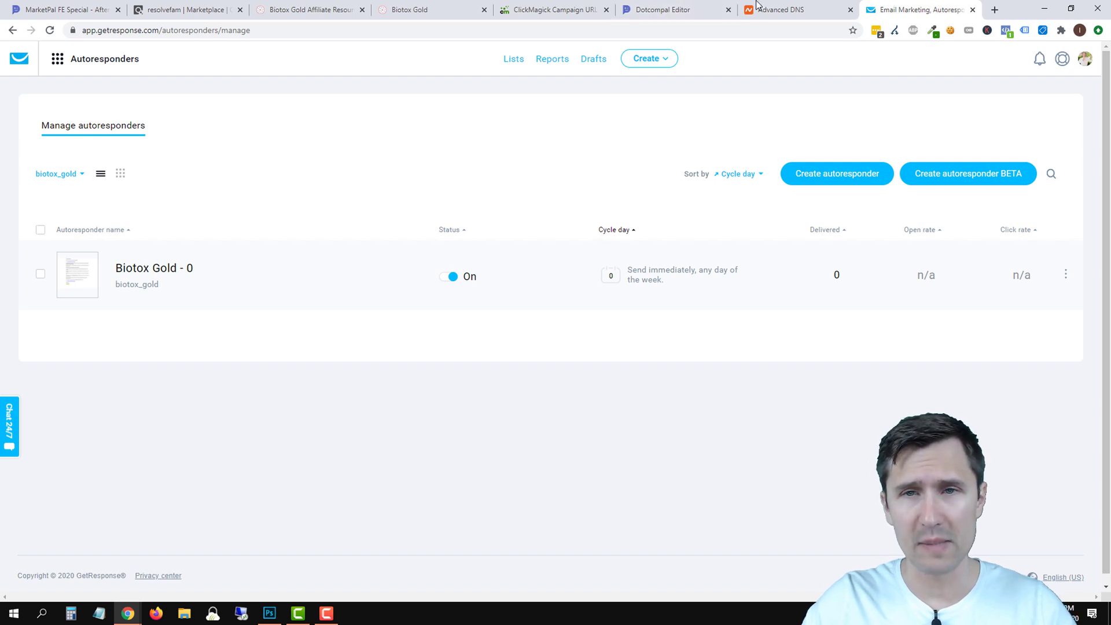
# In MarketPal's editor, save the button link and the Thank You page to reach Review & Publish.
pyautogui.click(688, 8)
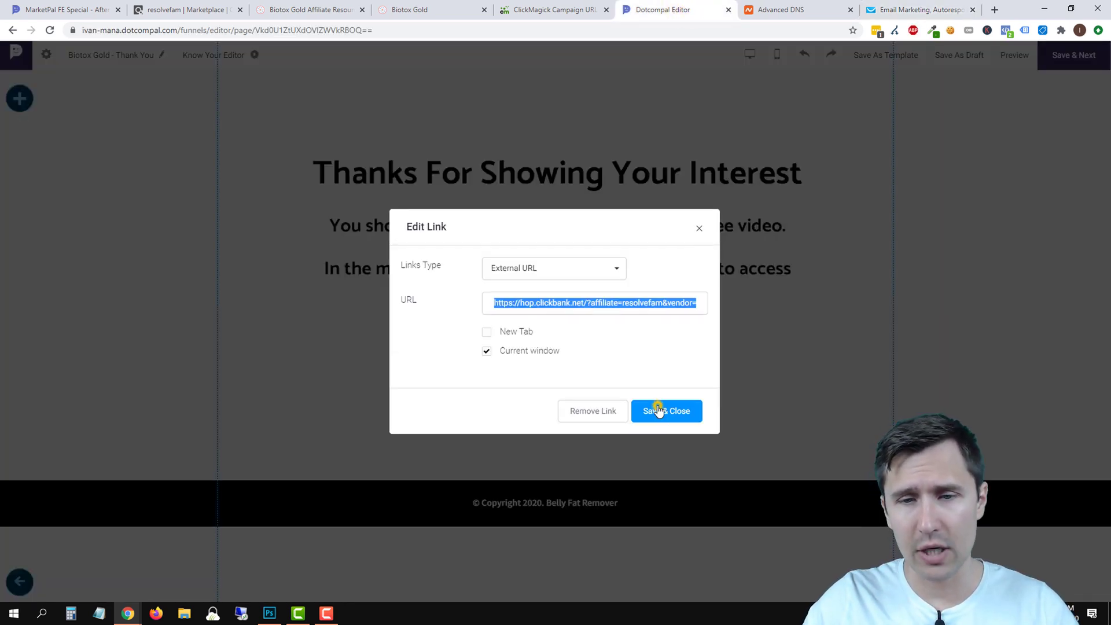
pyautogui.click(658, 411)
pyautogui.click(1083, 55)
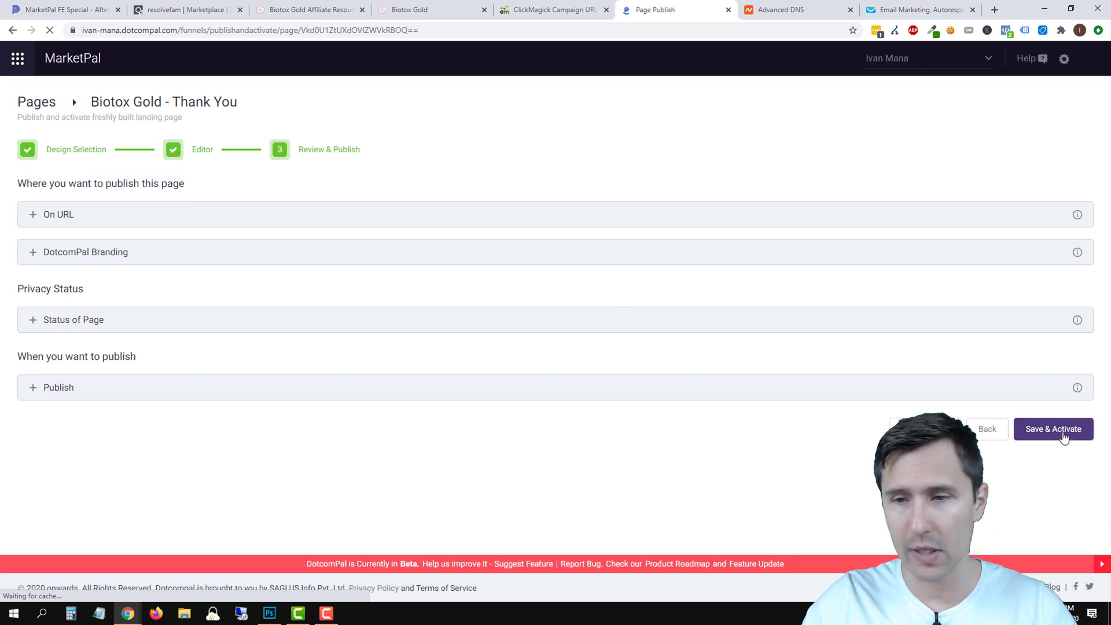
# Save & Activate the Biotox Gold - Thank You page, then go to the Integrations settings.
pyautogui.click(1064, 437)
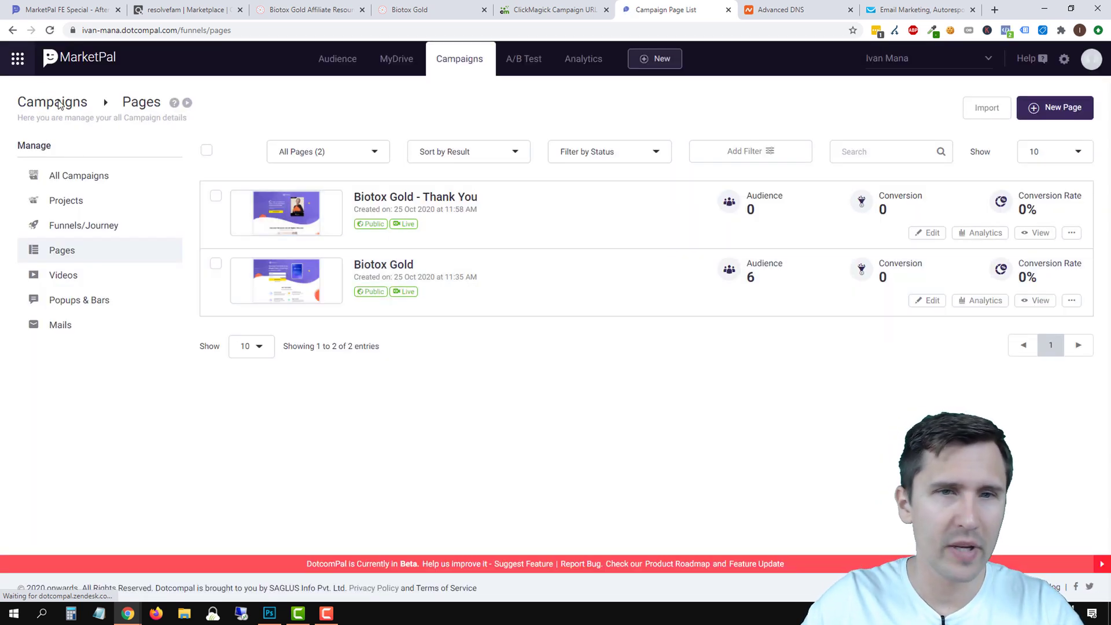
pyautogui.click(18, 58)
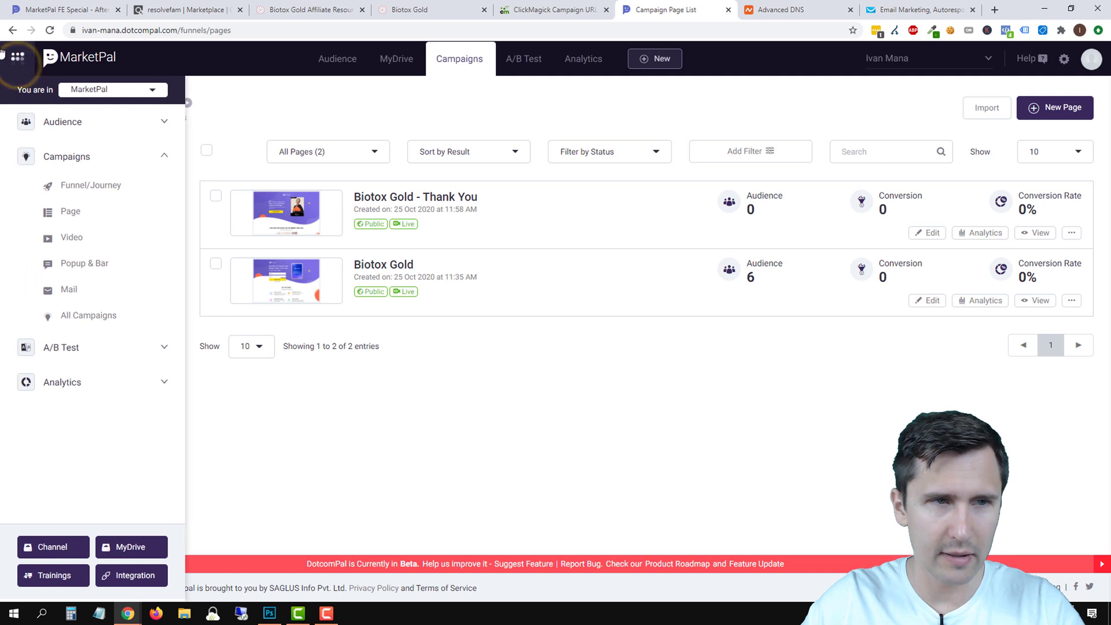
pyautogui.click(133, 576)
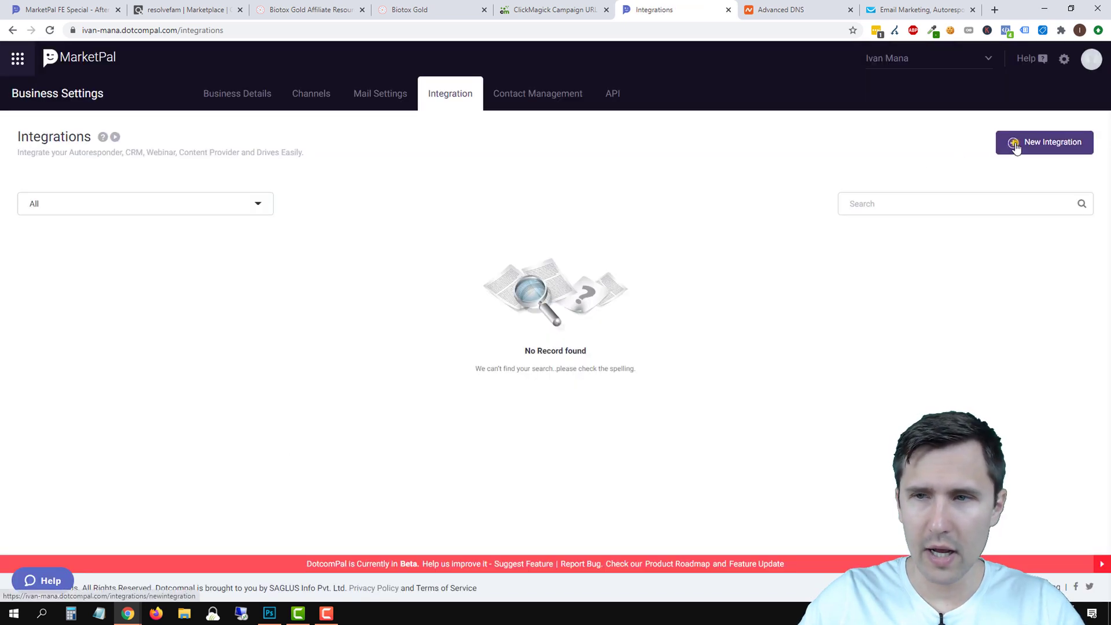
# Start a new integration and choose Integrate on the GetResponse card.
pyautogui.click(1014, 145)
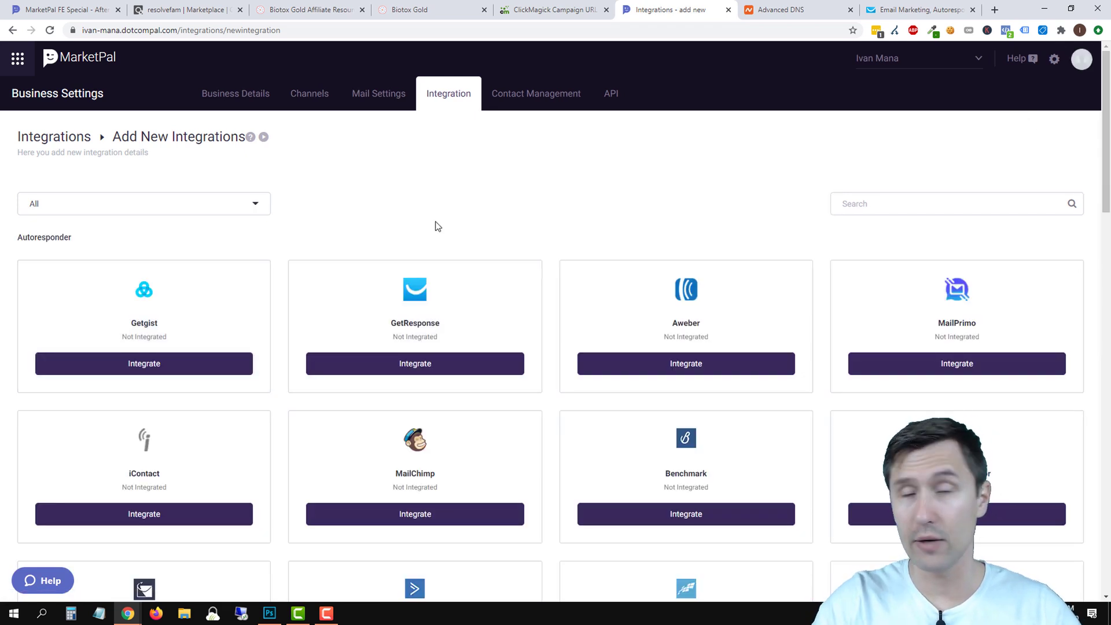
pyautogui.scroll(-4, 437, 261)
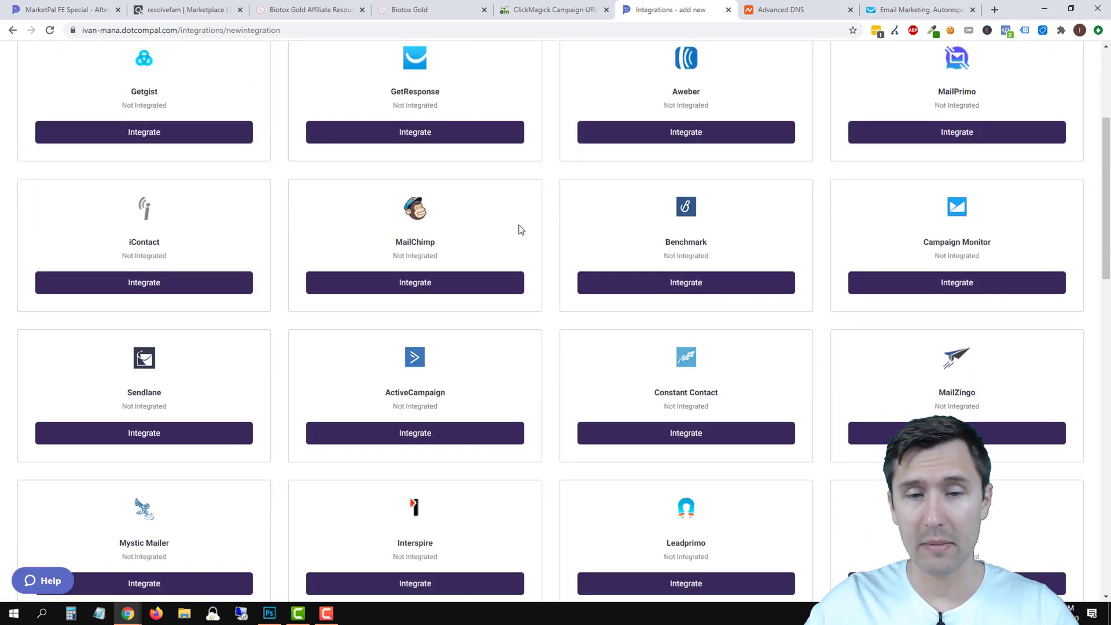
pyautogui.scroll(3, 375, 326)
pyautogui.scroll(1, 382, 324)
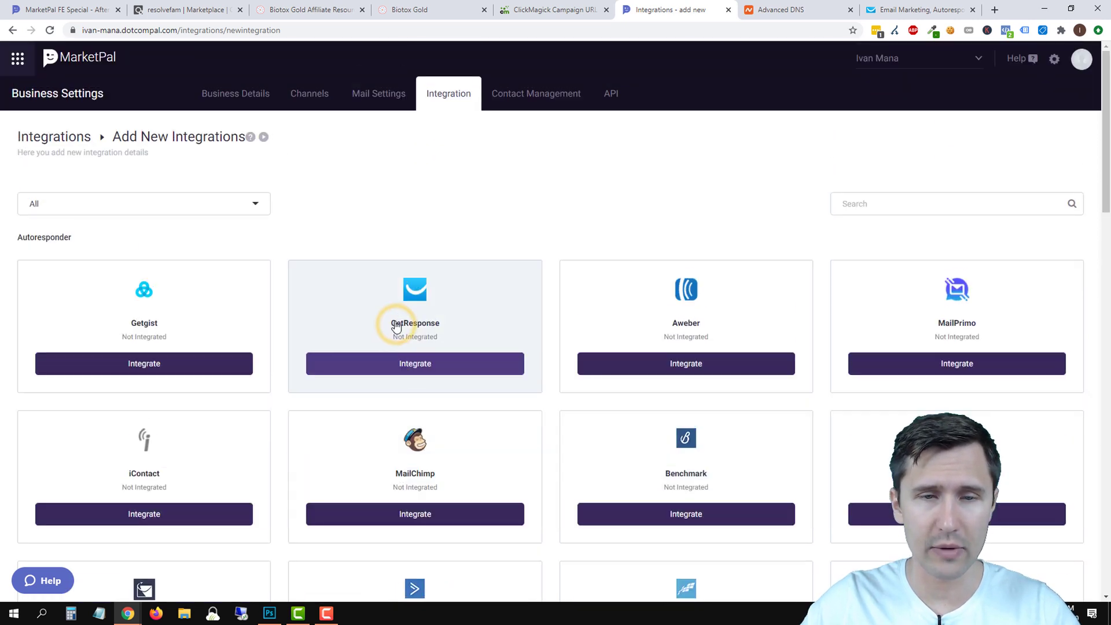
pyautogui.click(407, 367)
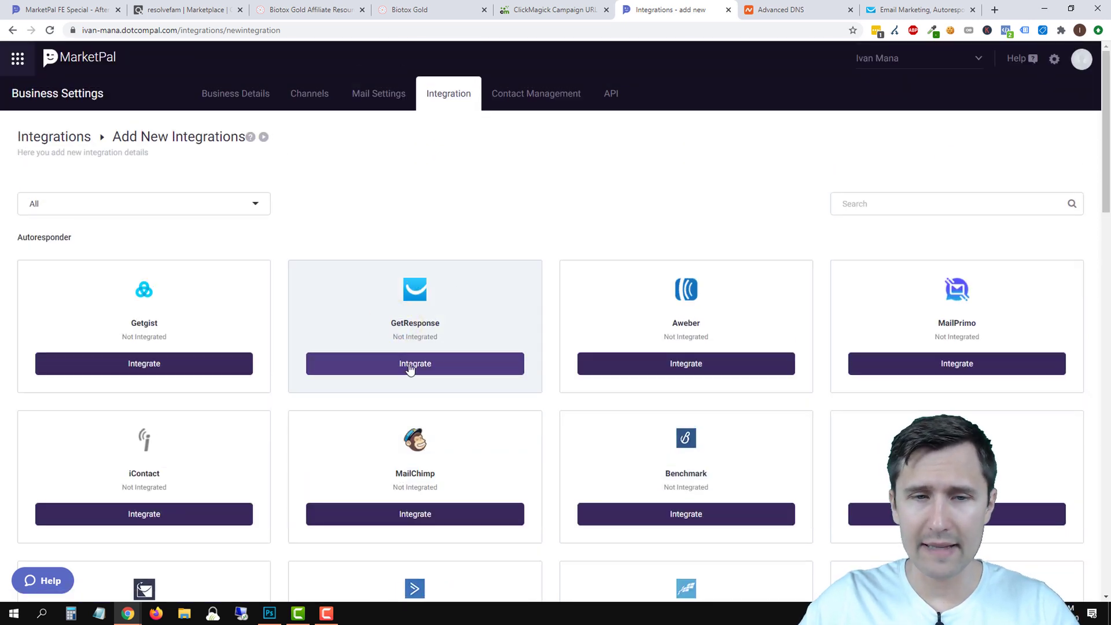
# Title the integration 'GetResponse Integration' and go to the GetResponse tab.
pyautogui.click(370, 428)
pyautogui.write('GetResponse Integration')
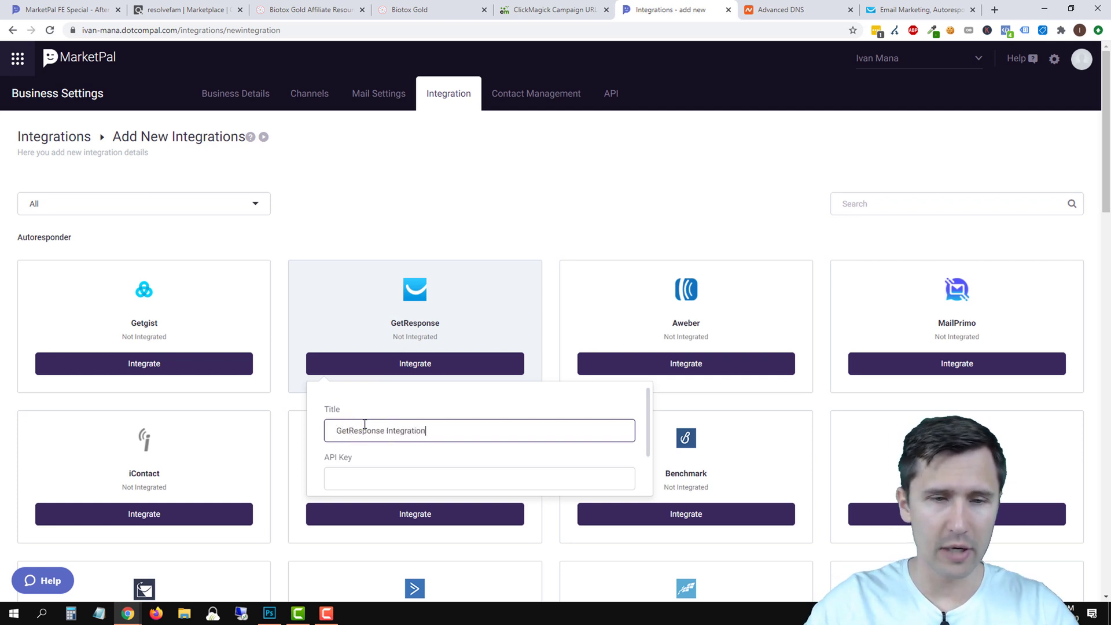
pyautogui.scroll(-2, 375, 455)
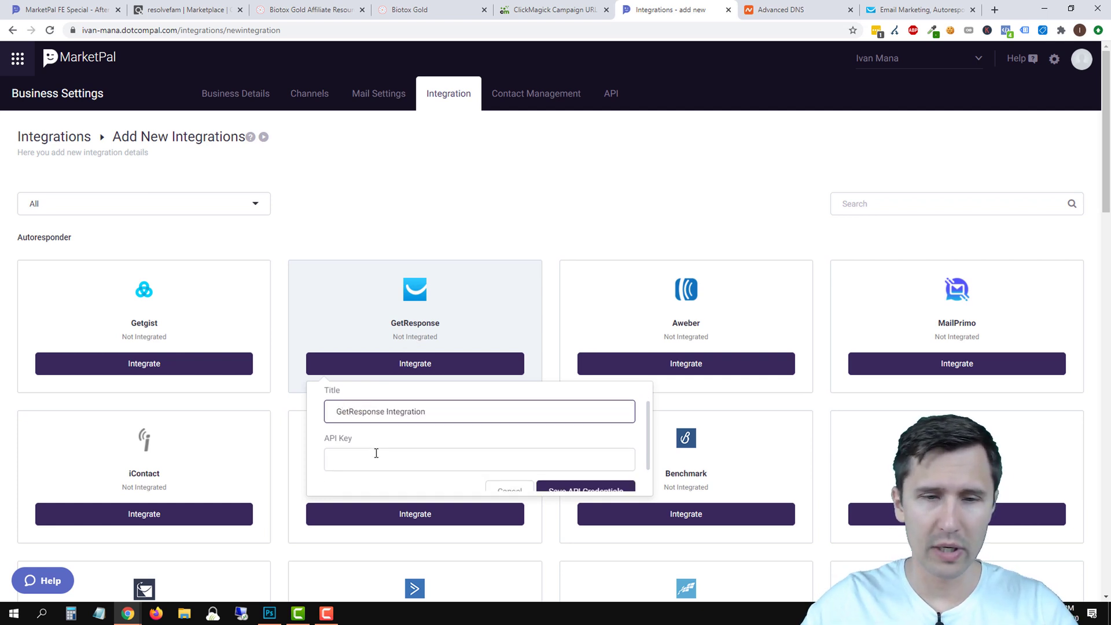
pyautogui.click(924, 6)
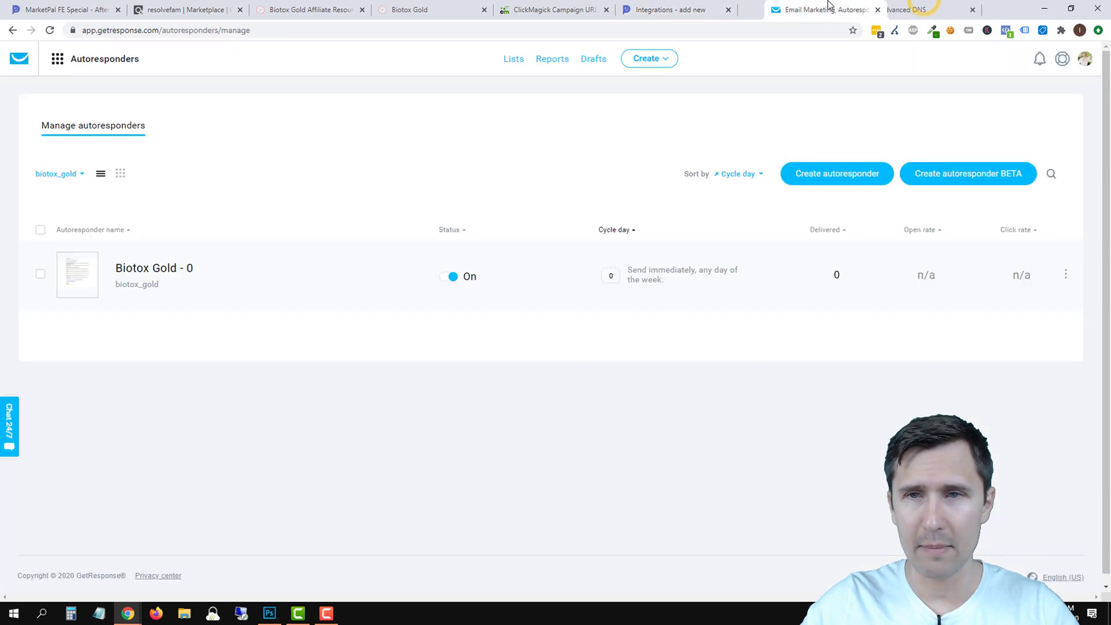
# Copy the API key from GetResponse's Integrations and API page into MarketPal's API Key field.
pyautogui.moveTo(648, 3); pyautogui.dragTo(770, 6)
pyautogui.click(920, 9)
pyautogui.click(57, 58)
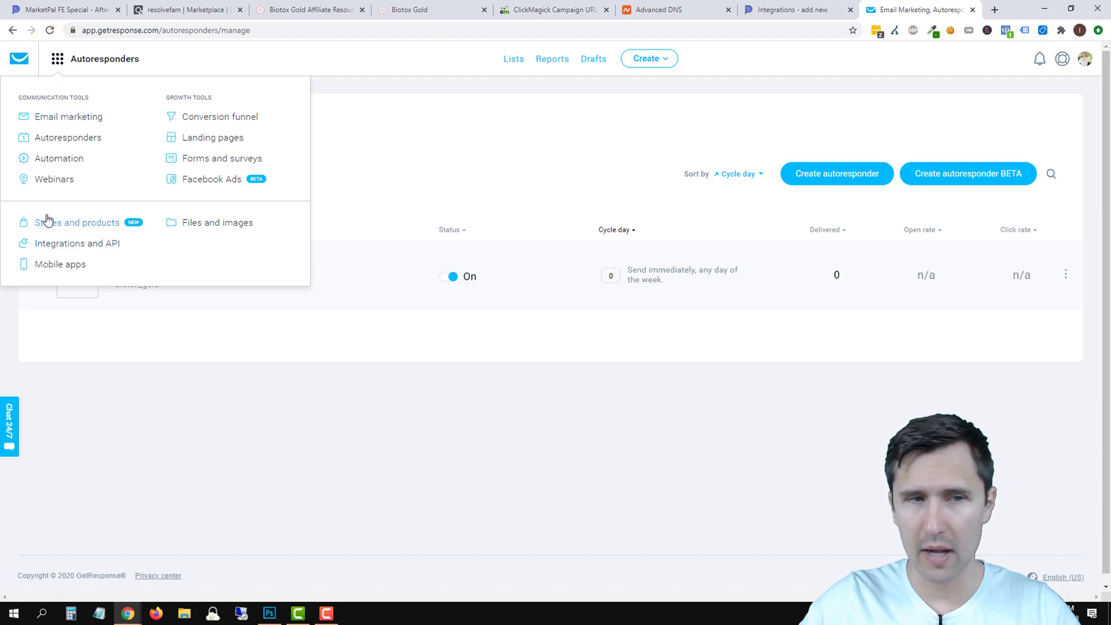
pyautogui.click(58, 244)
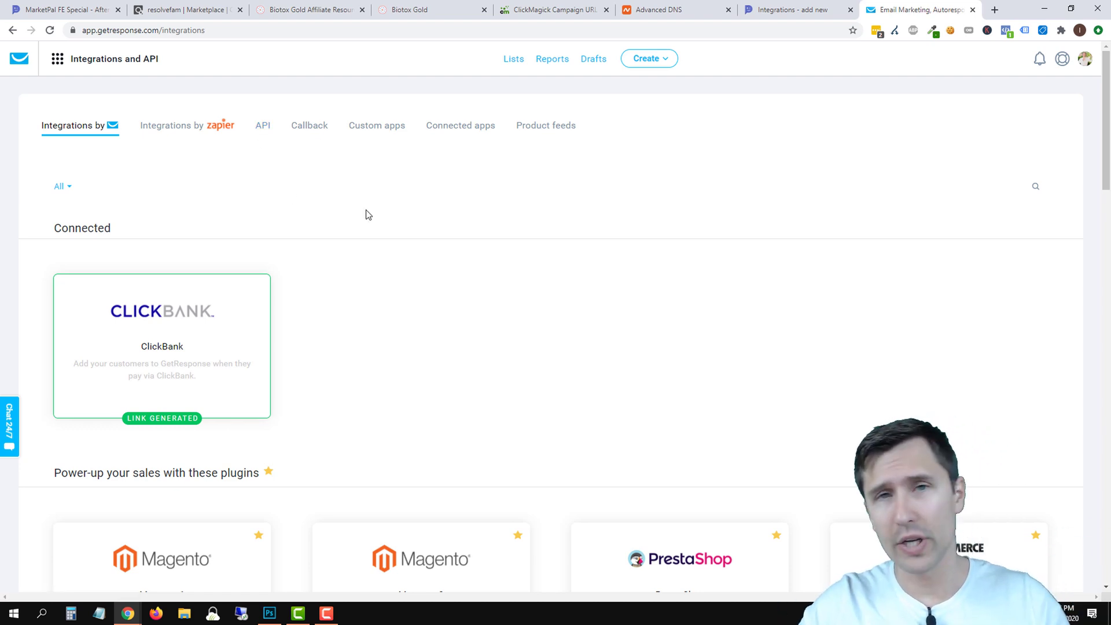
pyautogui.click(775, 9)
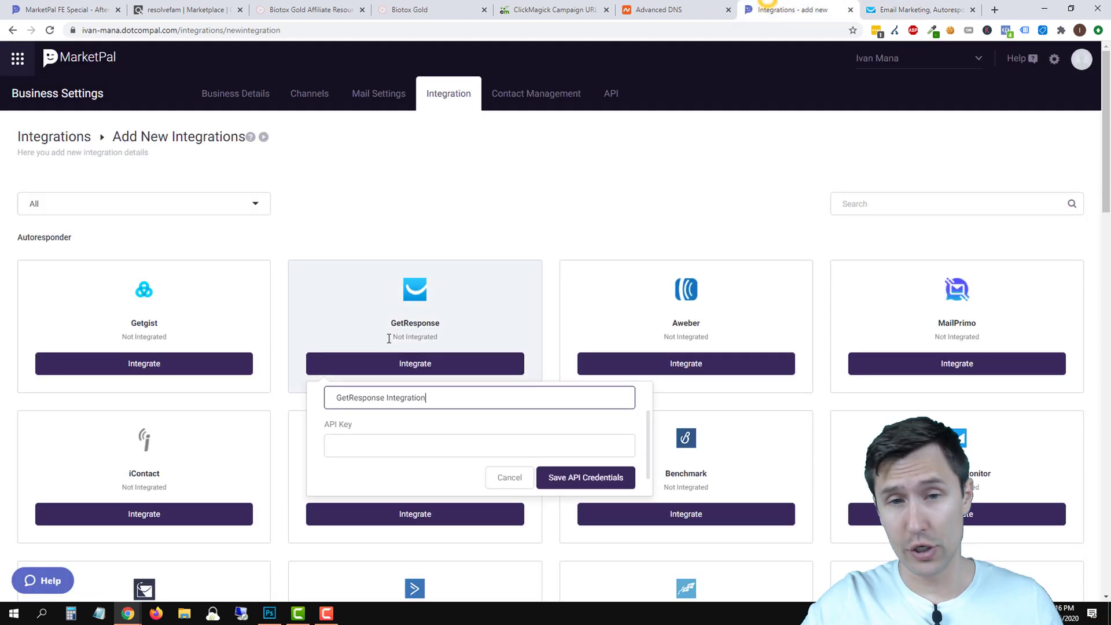
pyautogui.click(920, 9)
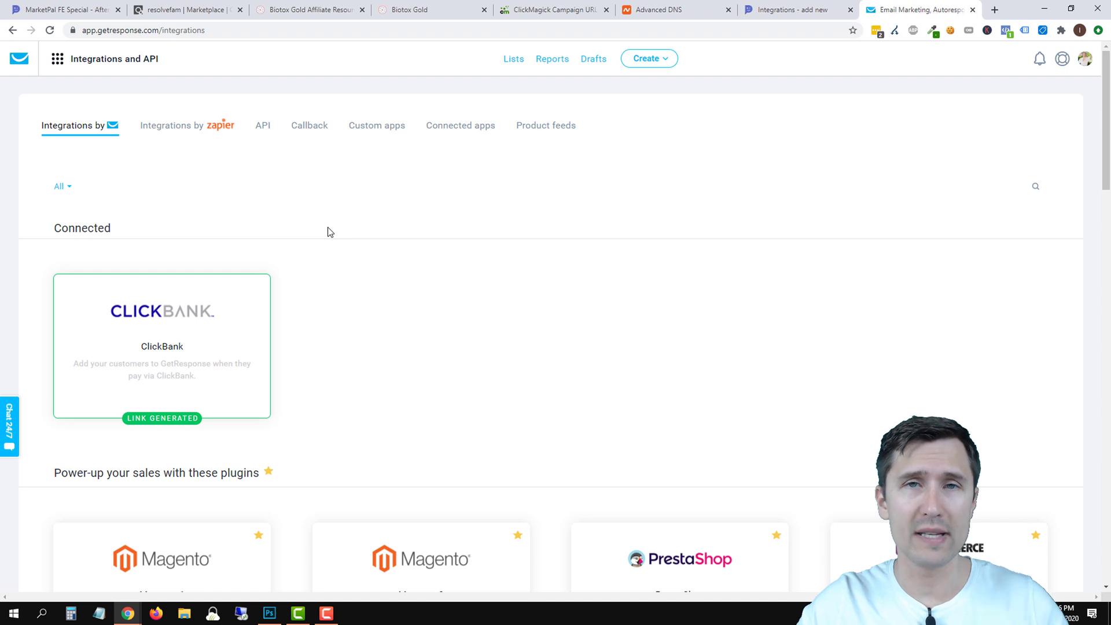
pyautogui.hotkey('ctrl', 'shift', 'Tab')
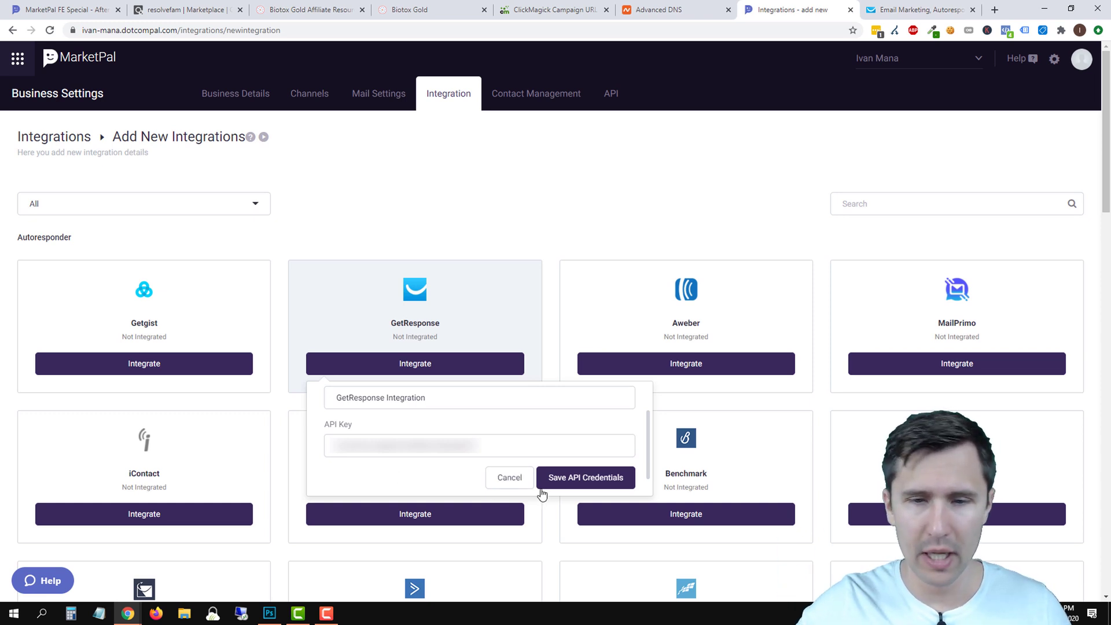
# Save the GetResponse API credentials, then go to the Campaigns > Page list.
pyautogui.click(617, 480)
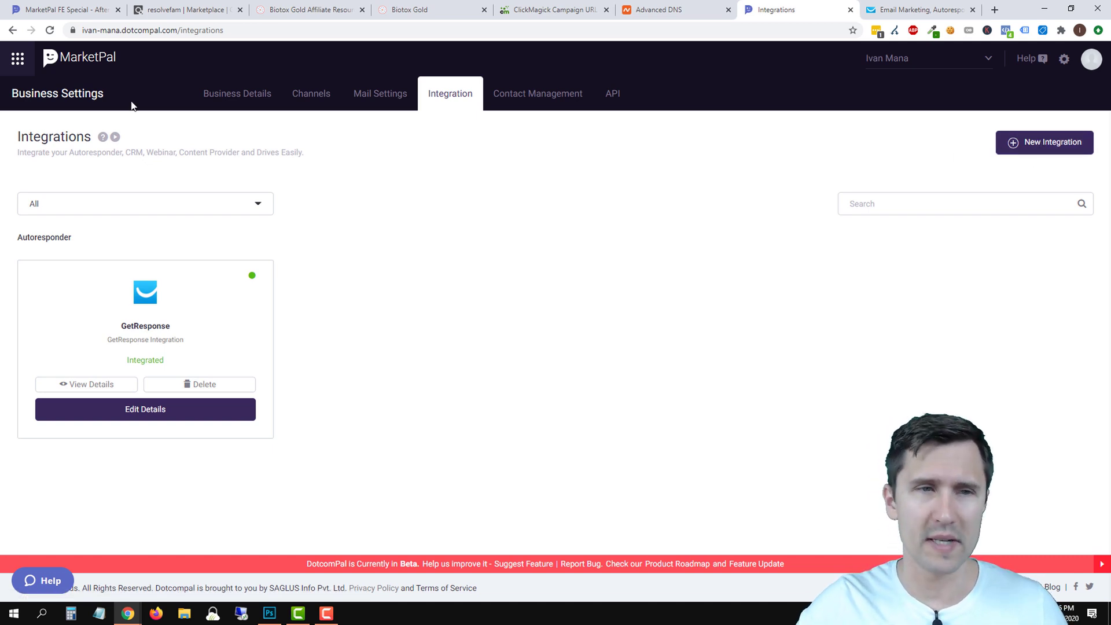
pyautogui.click(17, 59)
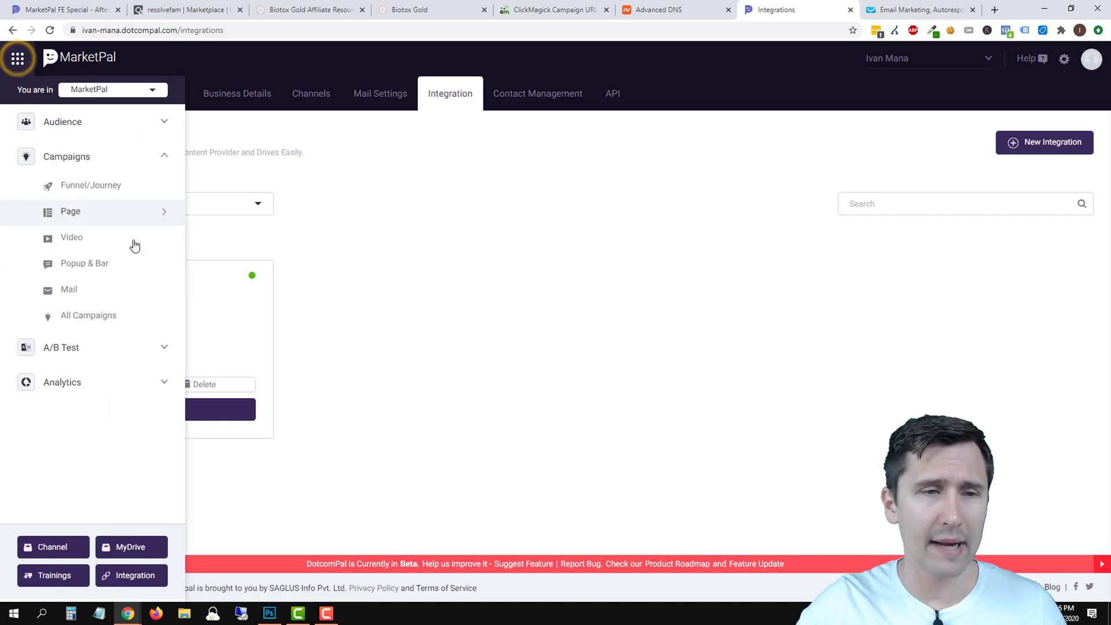
pyautogui.click(86, 219)
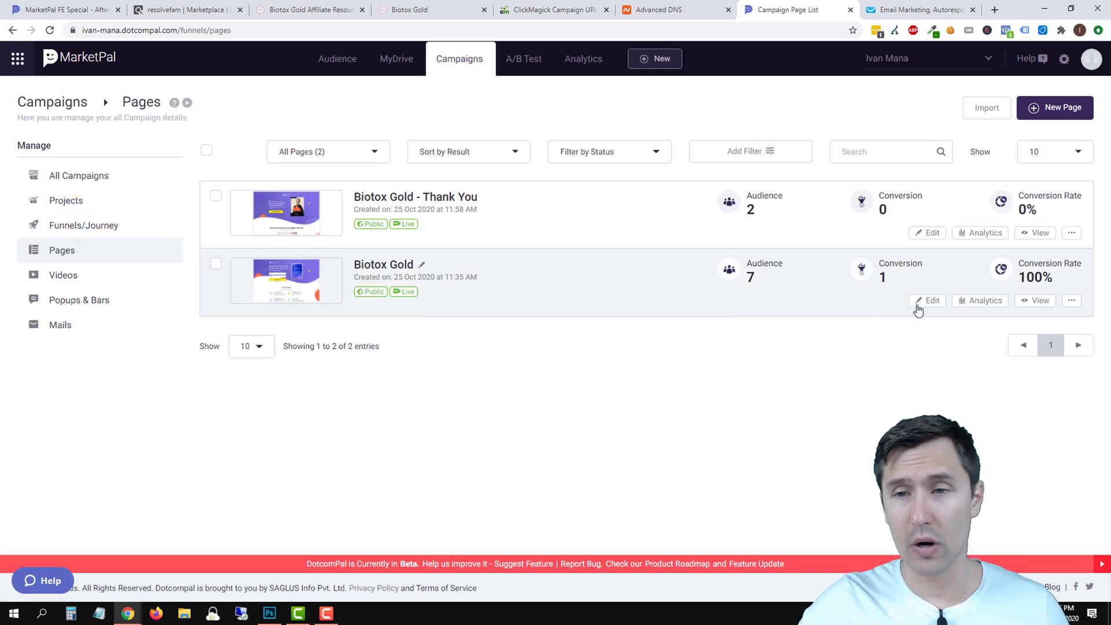
# In the Biotox Gold page editor, set the opt-in form's autoresponder to GetResponse.
pyautogui.click(930, 301)
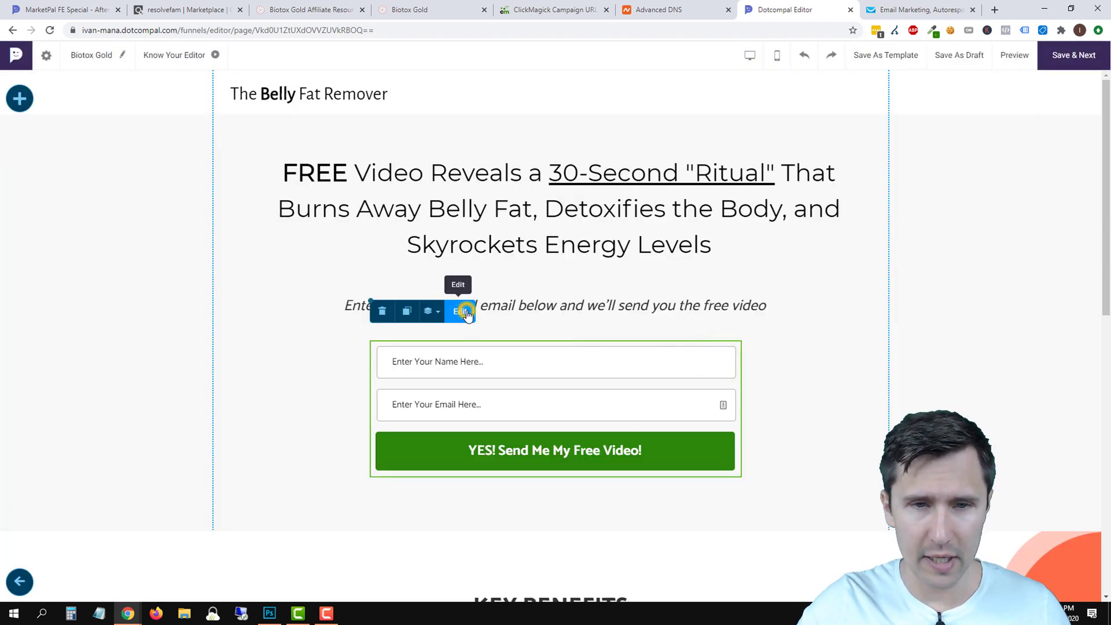
pyautogui.click(468, 315)
pyautogui.click(562, 313)
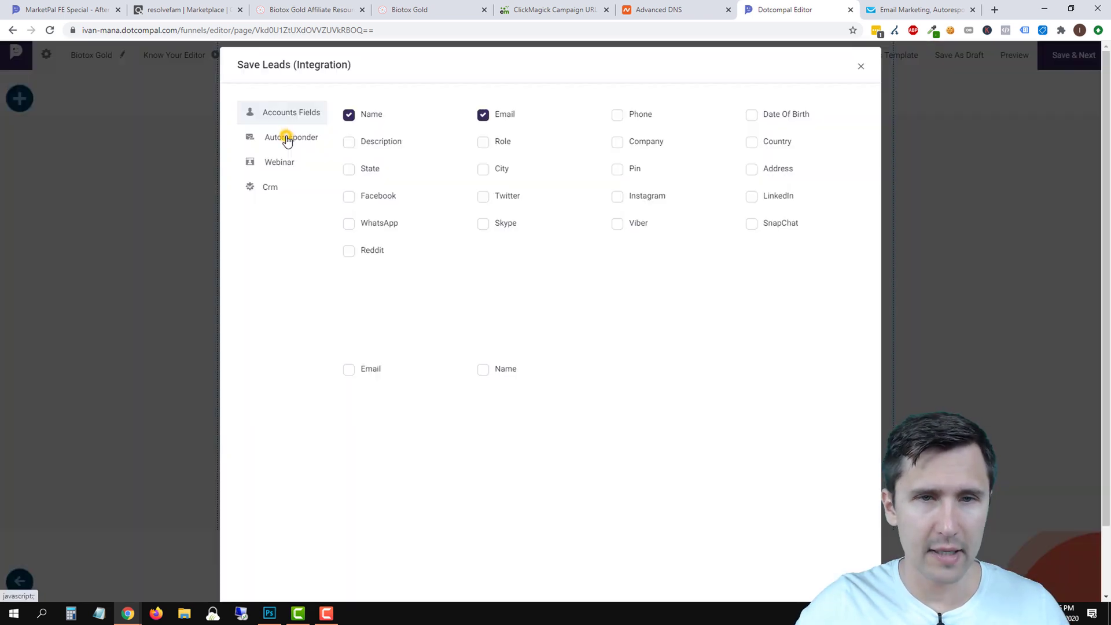
pyautogui.click(288, 139)
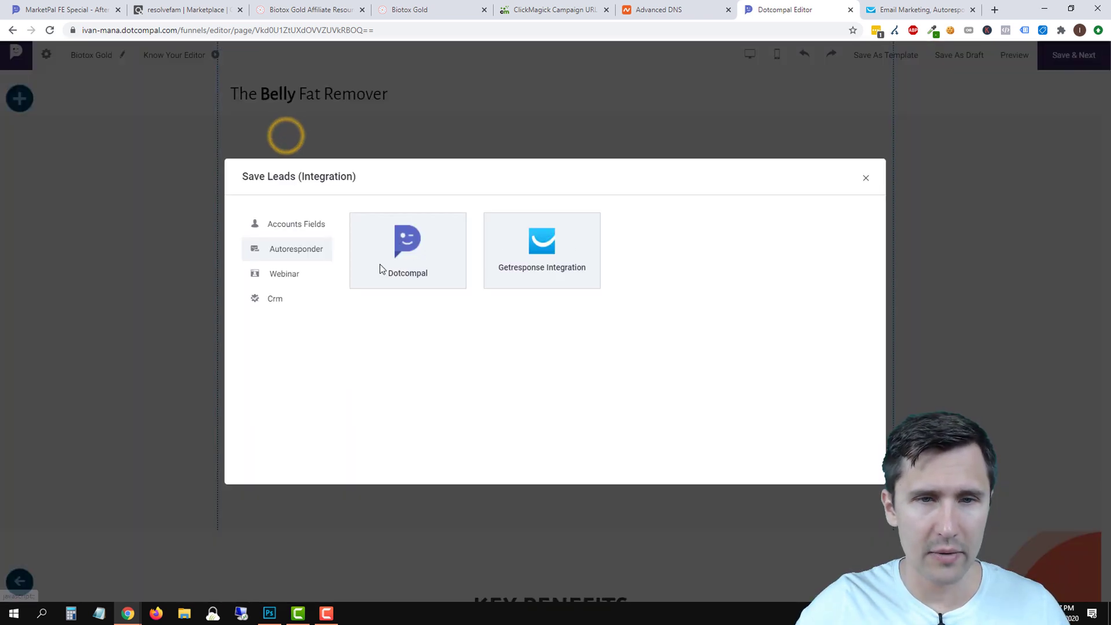
pyautogui.click(541, 262)
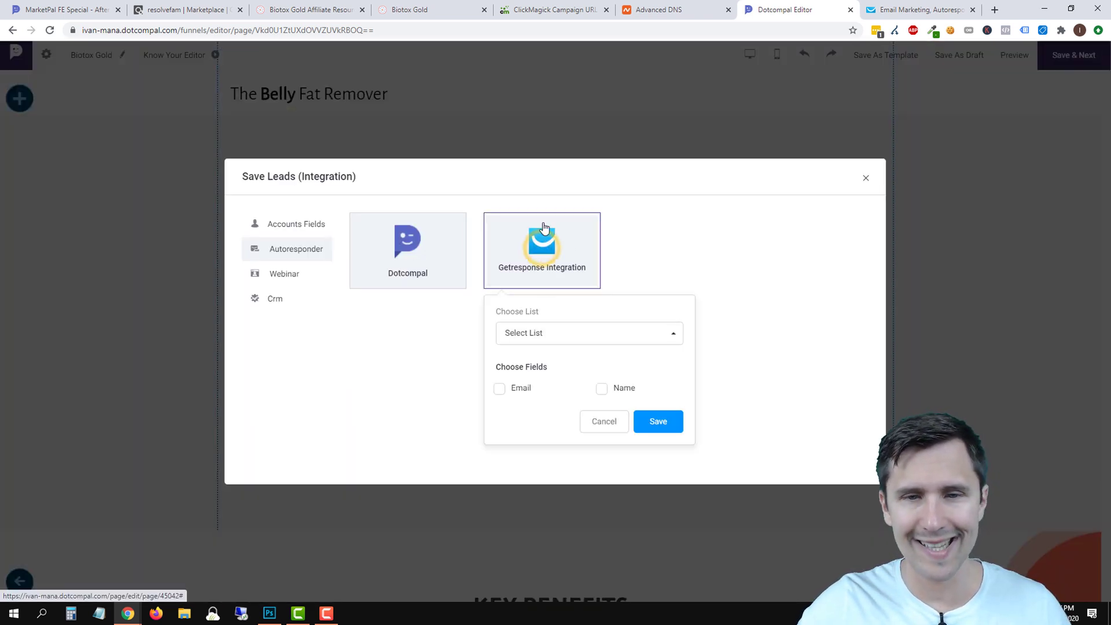
# Select the biotox_gold GetResponse list, map the Email and Name fields, and save.
pyautogui.click(567, 334)
pyautogui.scroll(-1, 576, 265)
pyautogui.scroll(2, 576, 265)
pyautogui.scroll(-2, 577, 269)
pyautogui.scroll(-6, 577, 271)
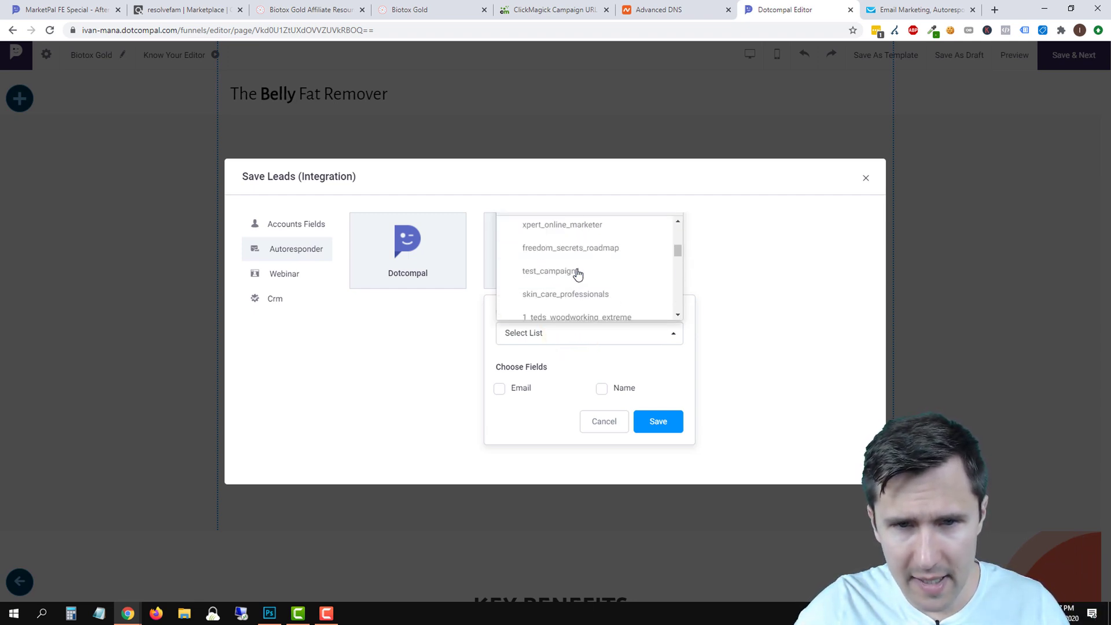
pyautogui.scroll(-6, 587, 287)
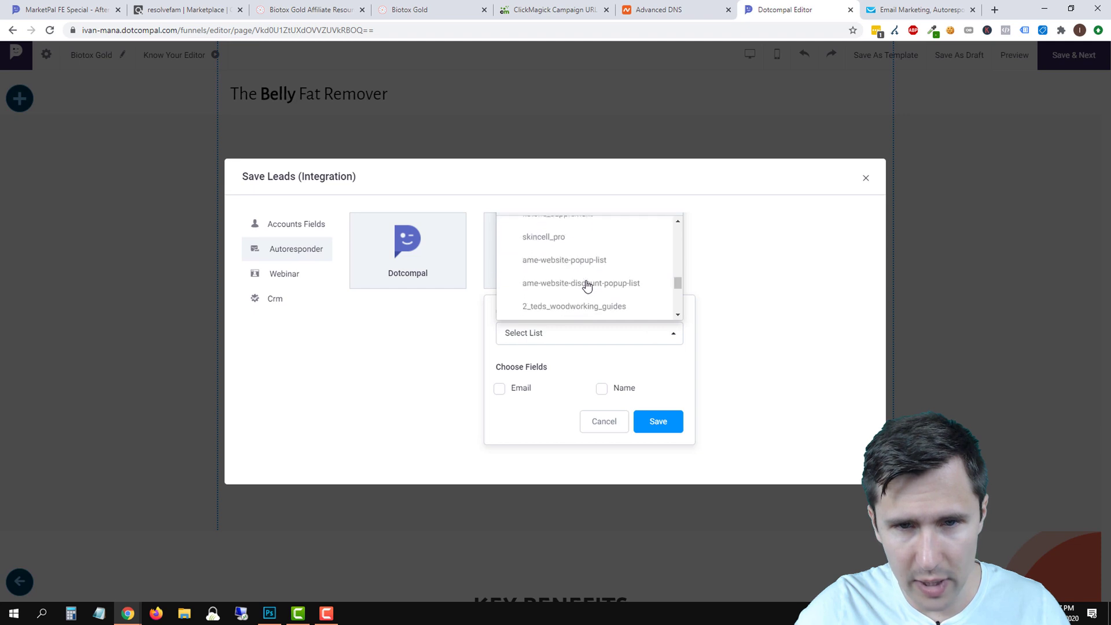
pyautogui.scroll(-1, 588, 286)
pyautogui.click(559, 301)
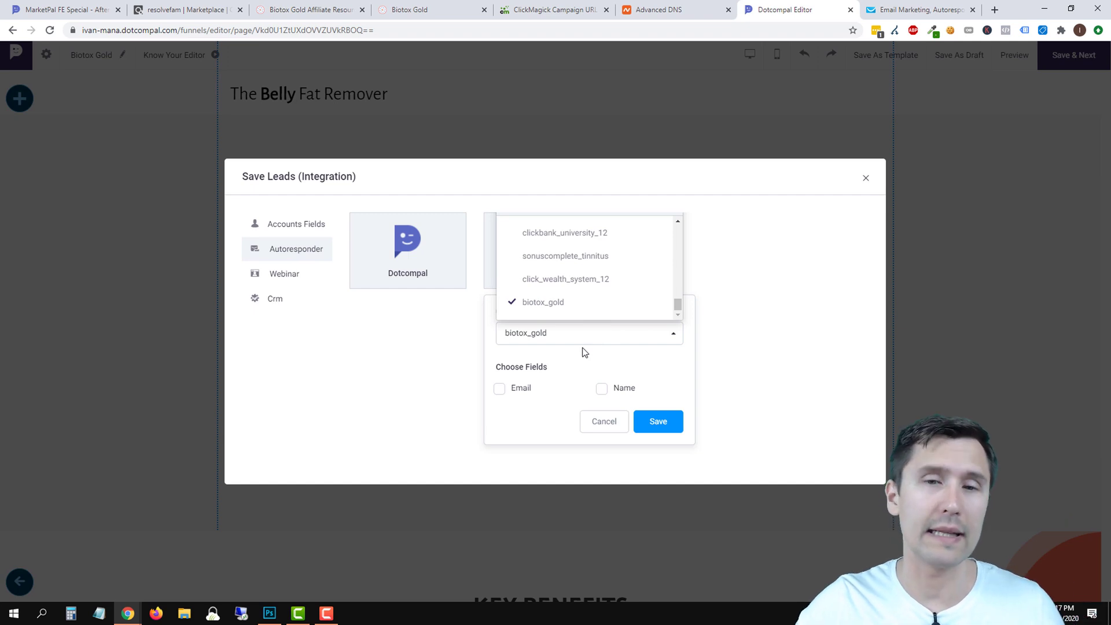
pyautogui.click(592, 363)
pyautogui.click(506, 390)
pyautogui.click(603, 389)
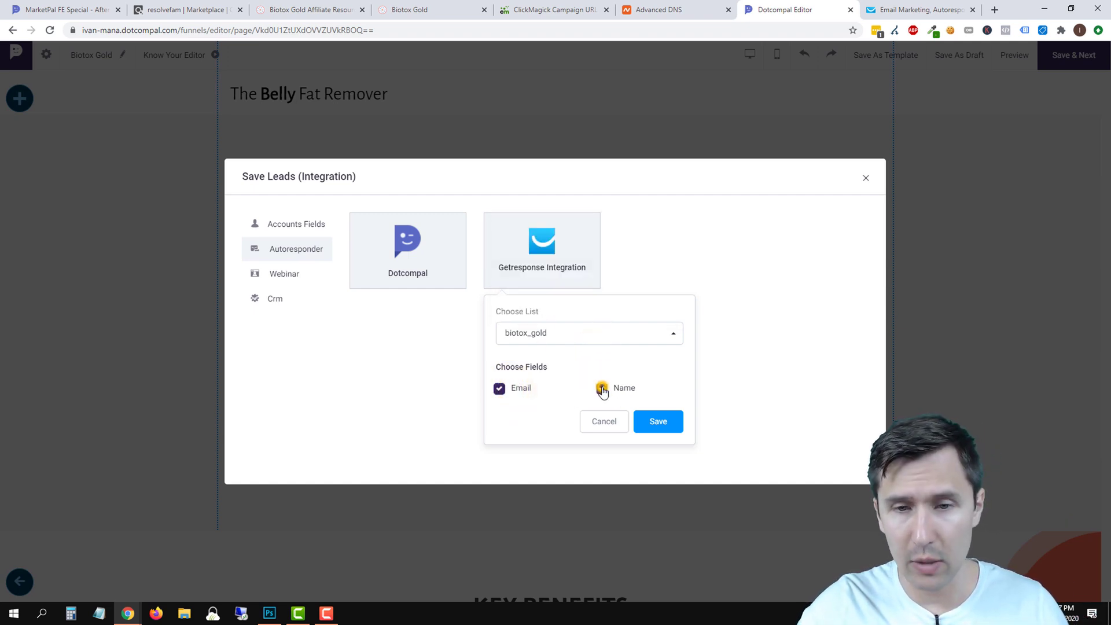
pyautogui.click(656, 423)
# Unmap Name and Email from the Dotcompal autoresponder and save it with no fields.
pyautogui.click(407, 252)
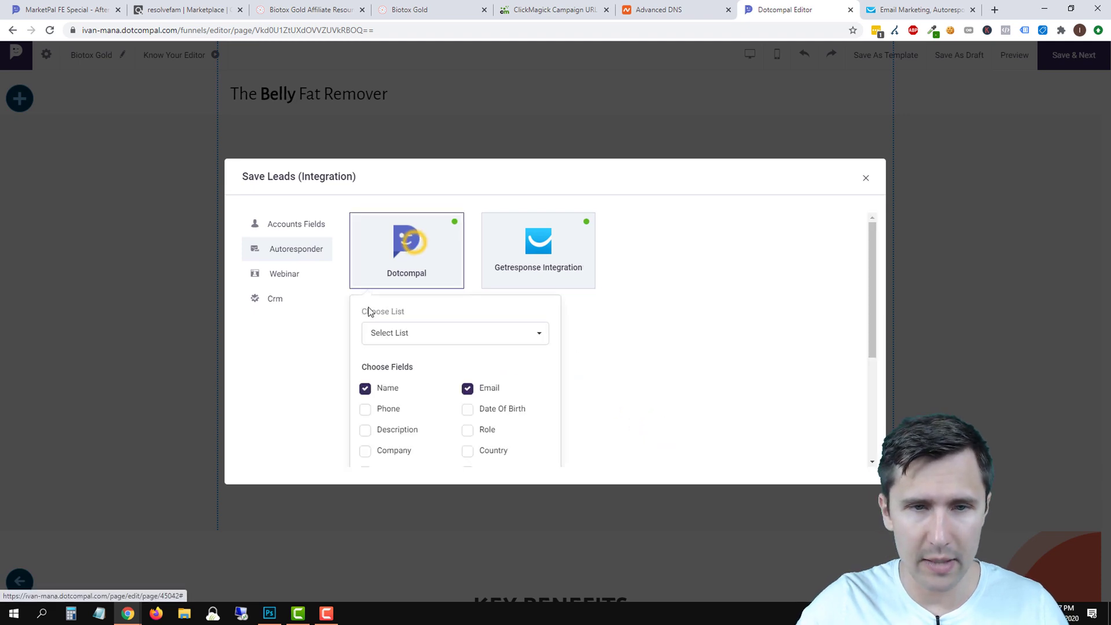
pyautogui.click(405, 339)
pyautogui.click(416, 340)
pyautogui.click(366, 388)
pyautogui.click(492, 389)
pyautogui.scroll(-3, 496, 387)
pyautogui.click(536, 467)
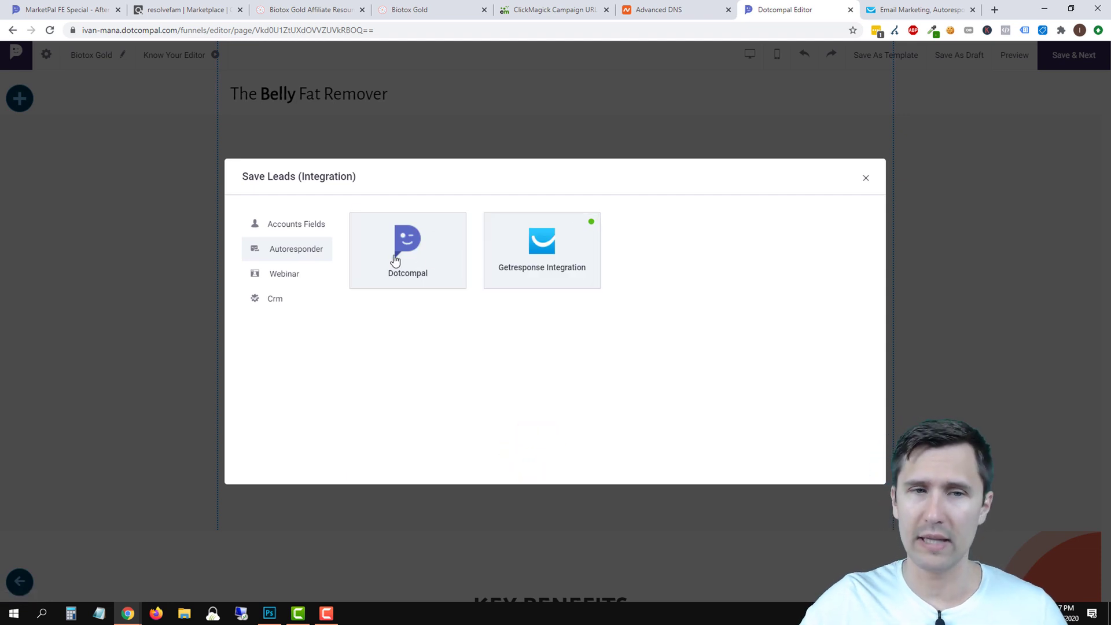
# Verify the form's GetResponse integration, then save the page to continue to publishing.
pyautogui.click(294, 224)
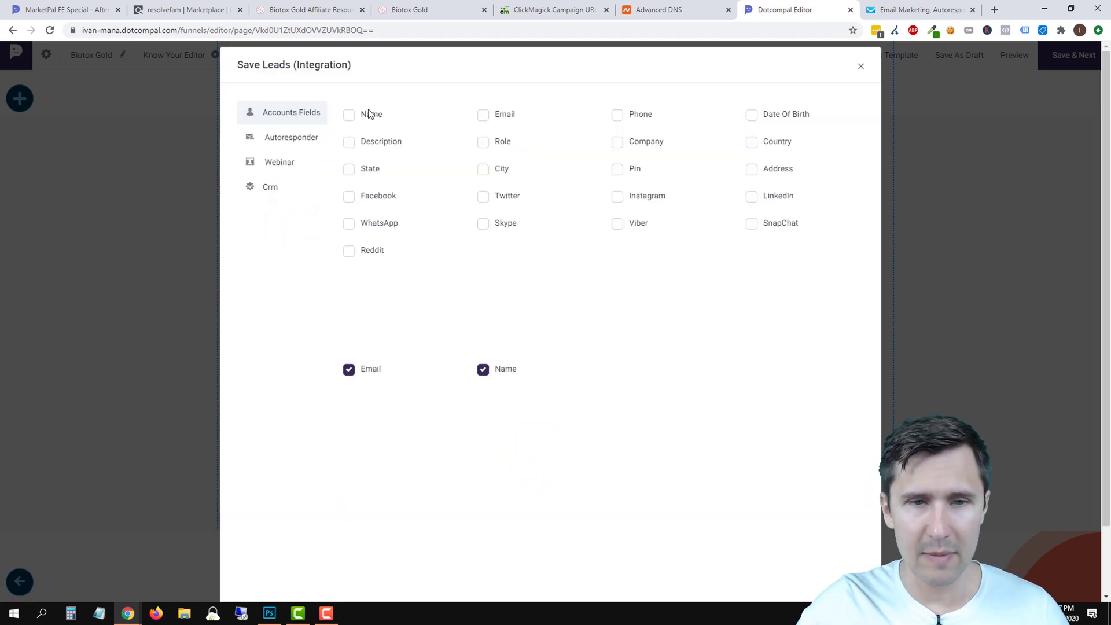
pyautogui.click(263, 140)
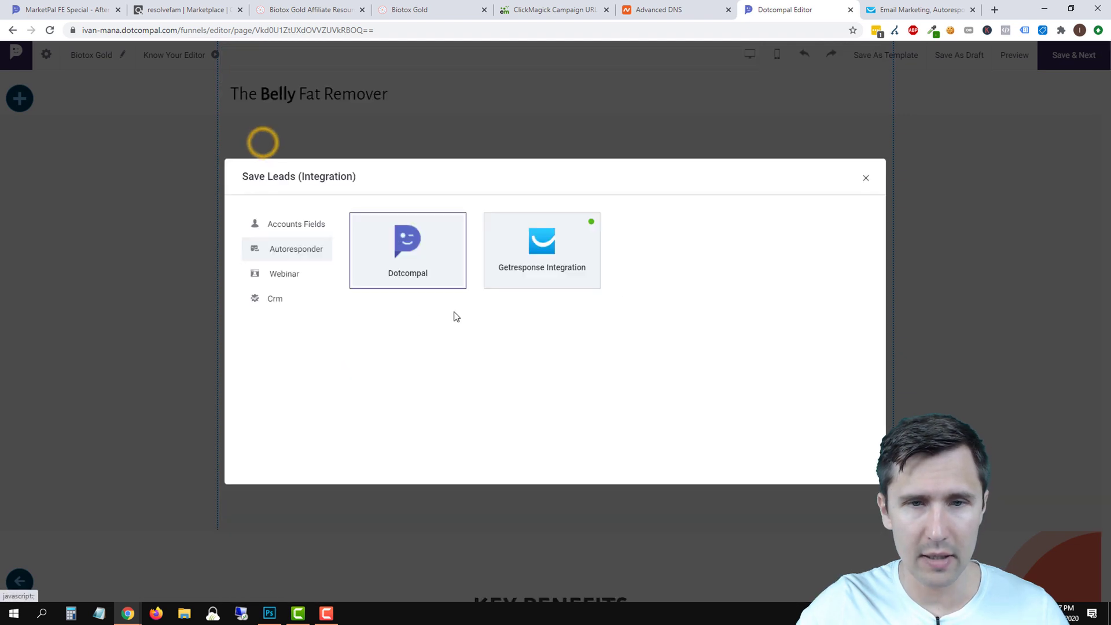
pyautogui.click(867, 181)
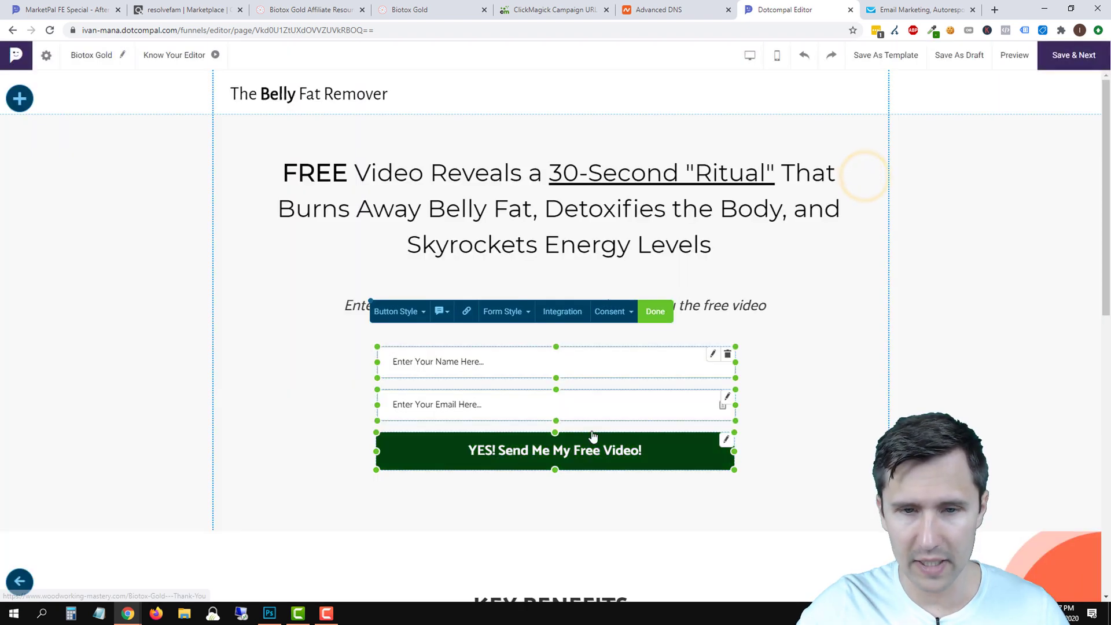
pyautogui.click(656, 311)
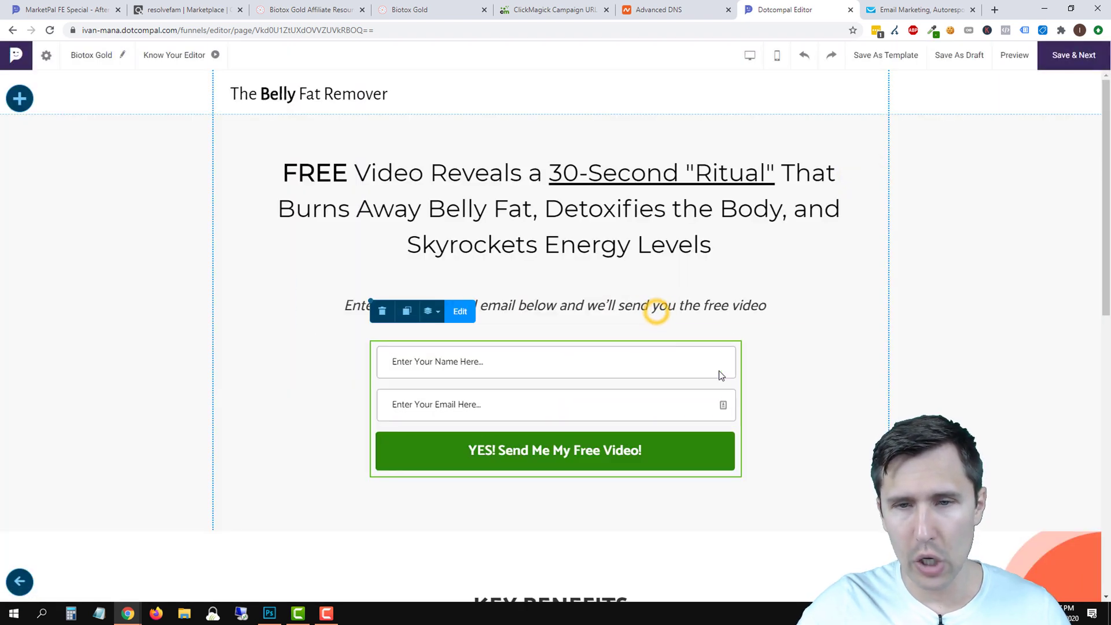
pyautogui.click(463, 313)
pyautogui.click(554, 316)
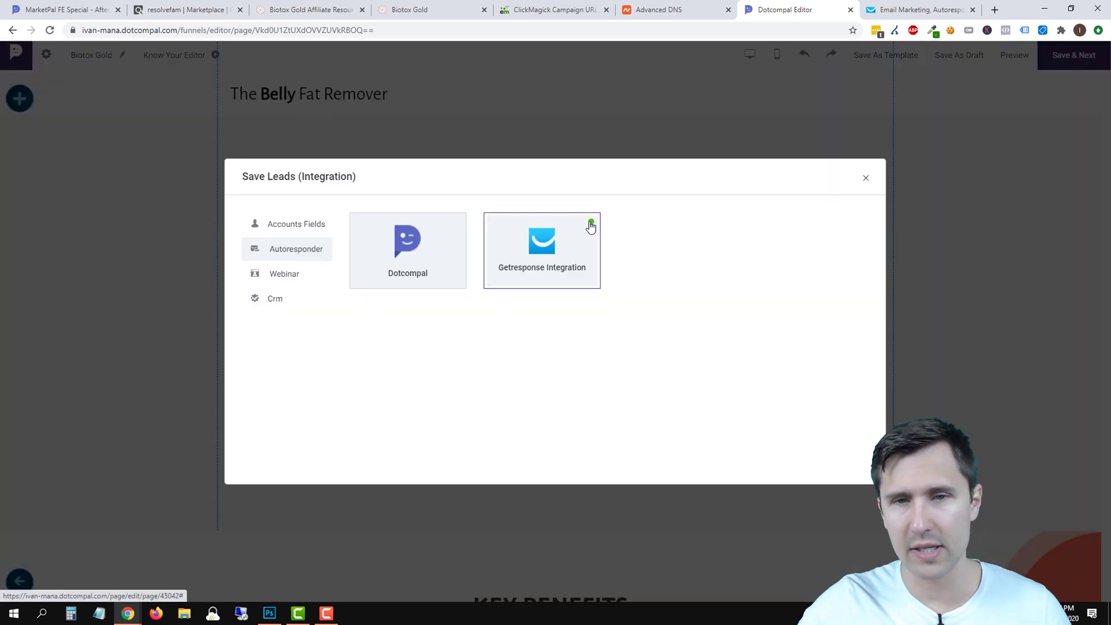
pyautogui.click(865, 178)
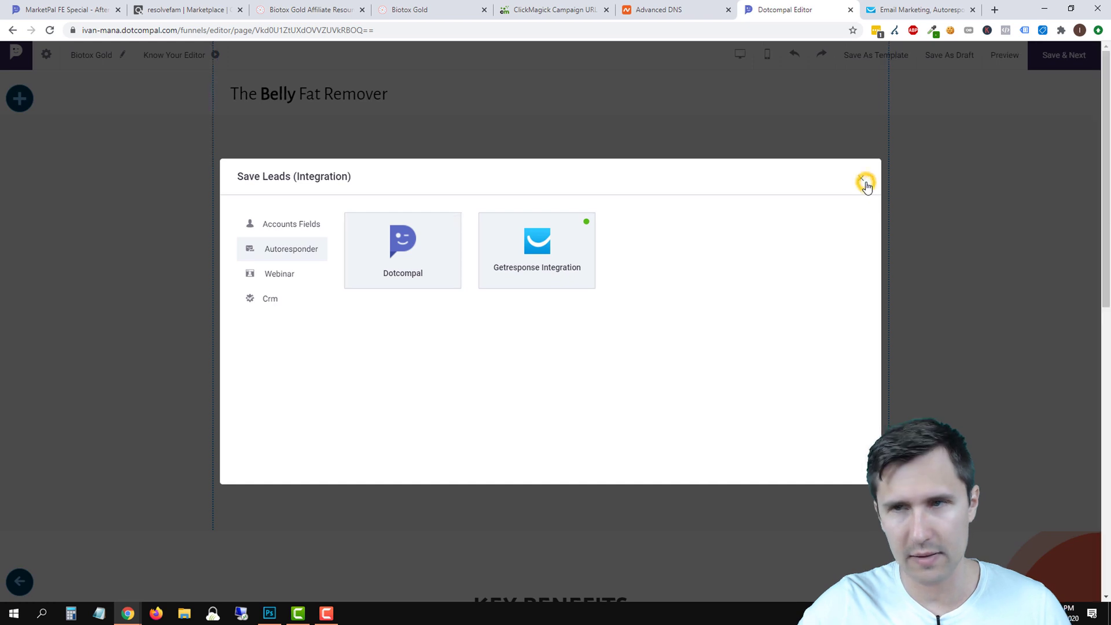
pyautogui.click(1073, 61)
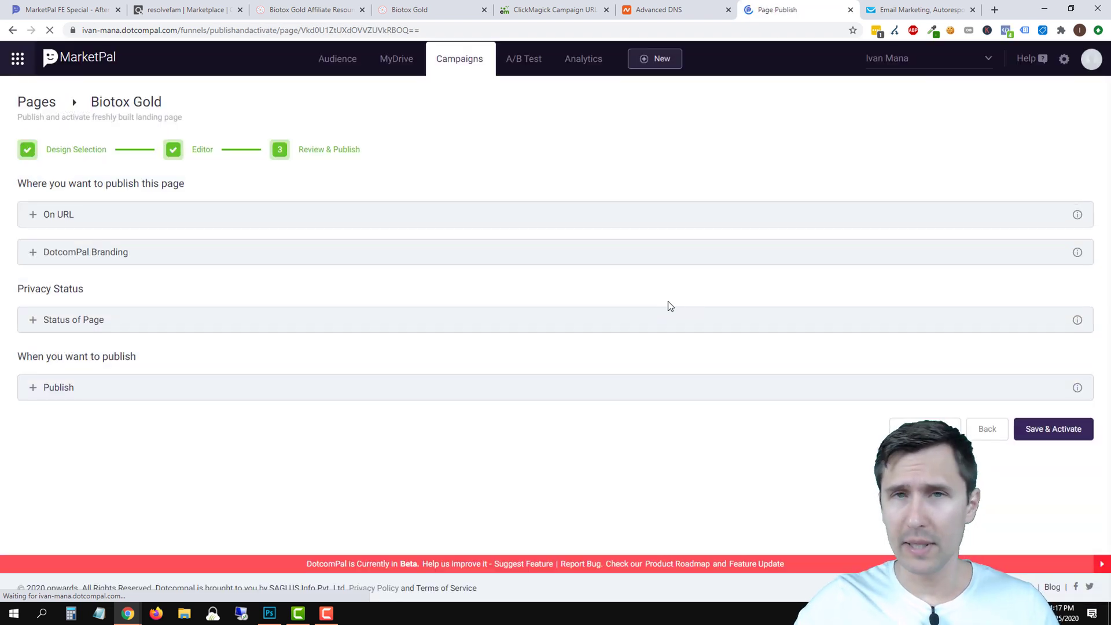
# Save and activate the Biotox Gold page, then return to ClickMagick's Campaign URL Manager.
pyautogui.click(1048, 428)
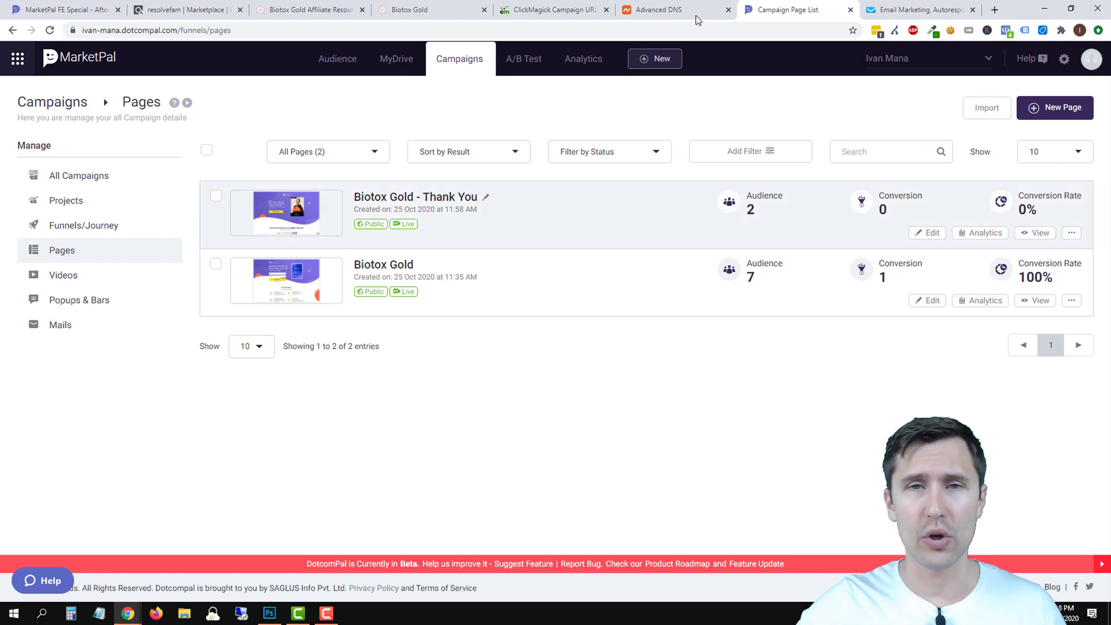
pyautogui.click(568, 10)
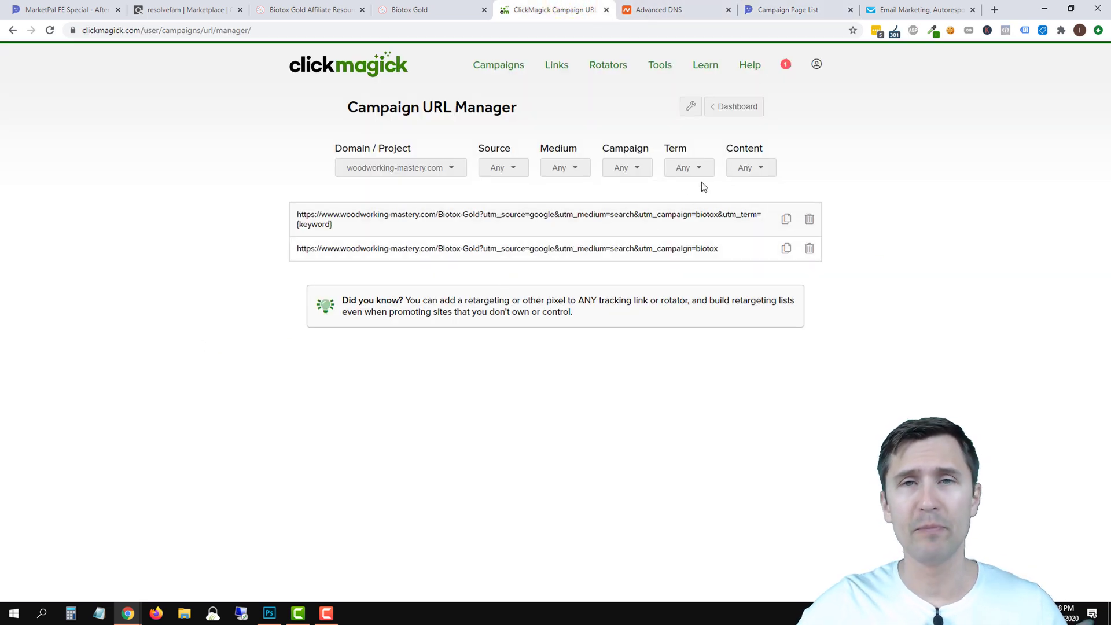